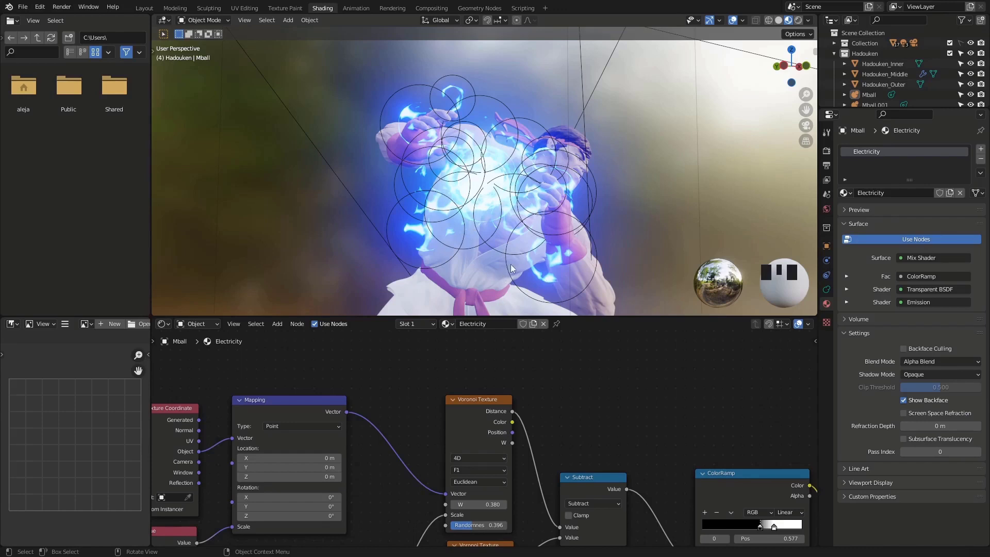
# Move the metaball at the lower forearm inward toward the waist, after viewing the effect with the viewport overlays hidden.
pyautogui.click(728, 22)
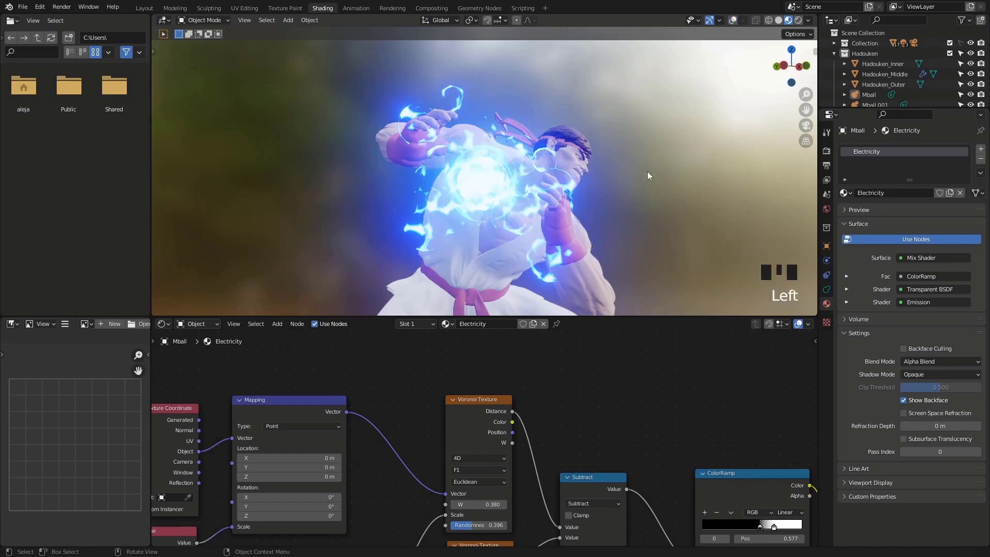
pyautogui.moveTo(540, 229); pyautogui.dragTo(552, 212, button='middle')
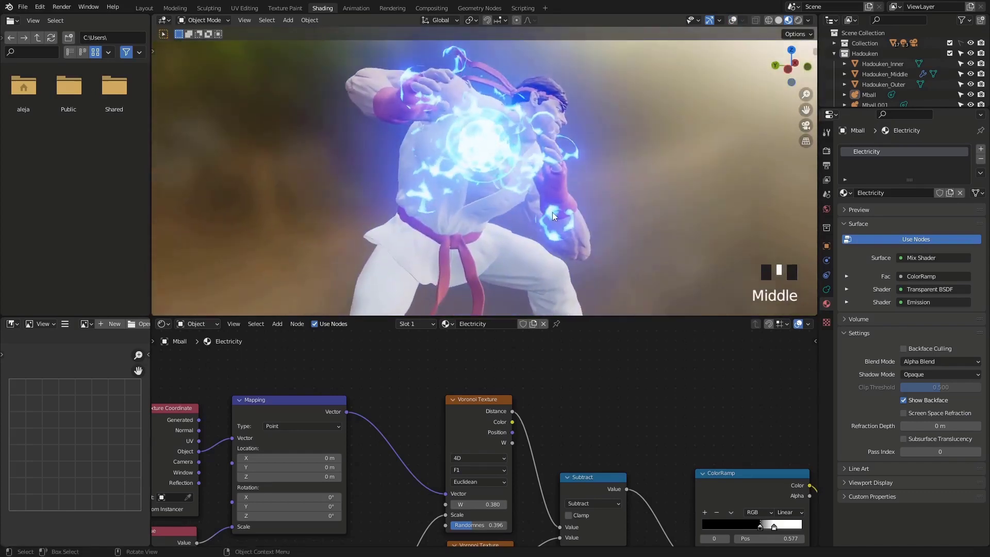
pyautogui.click(732, 20)
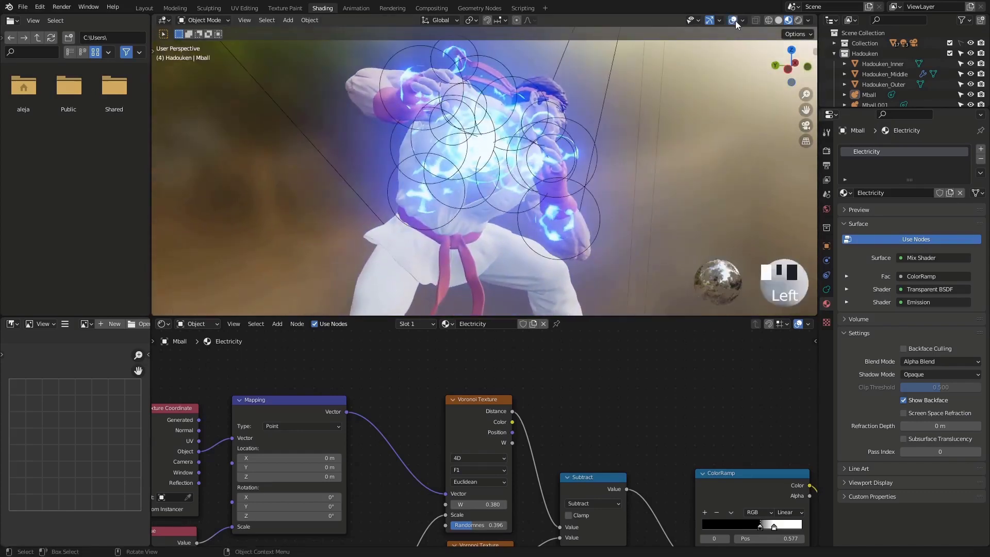
pyautogui.click(601, 208)
pyautogui.moveTo(601, 207); pyautogui.dragTo(417, 209, button='middle')
pyautogui.press('g')
pyautogui.click(598, 220)
# Move metaball Mball.014 outward, away from the back of the torso.
pyautogui.click(430, 224)
pyautogui.press('g')
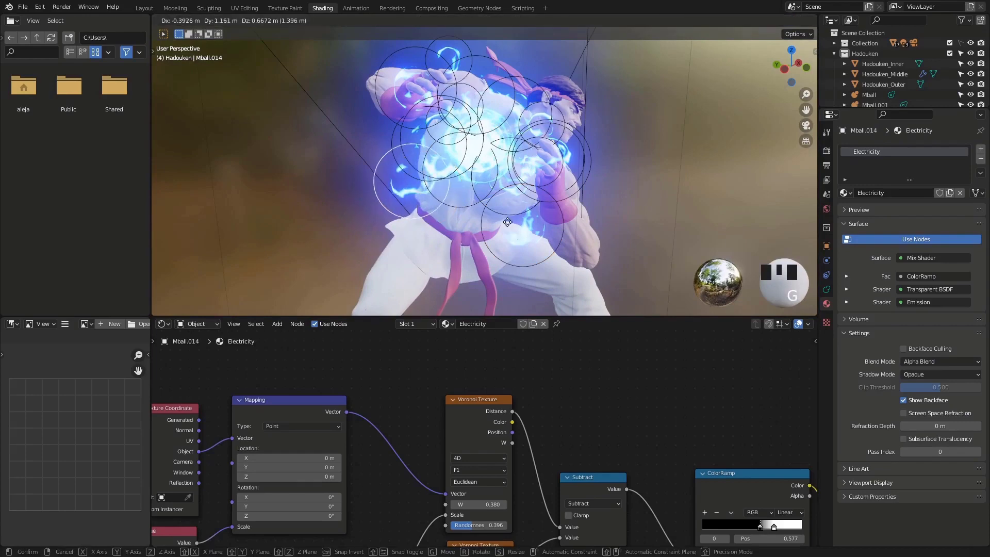
pyautogui.click(497, 226)
pyautogui.moveTo(497, 226)
pyautogui.mouseDown(button='middle')
pyautogui.moveTo(536, 221)
pyautogui.moveTo(510, 217)
pyautogui.mouseUp(button='middle')
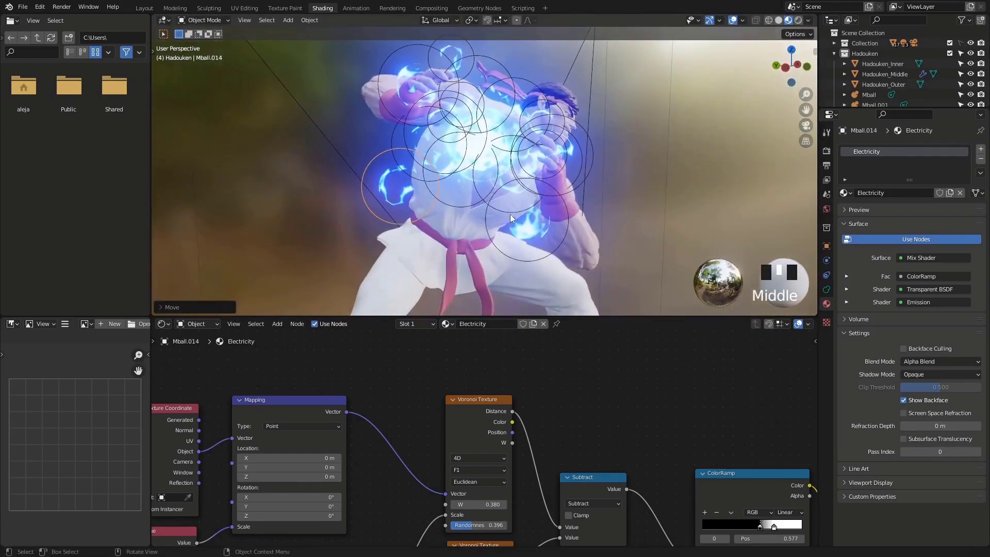
# Select metaball Mball.010 near the front forearm and delete it.
pyautogui.click(592, 180)
pyautogui.moveTo(592, 180); pyautogui.dragTo(535, 202, button='middle')
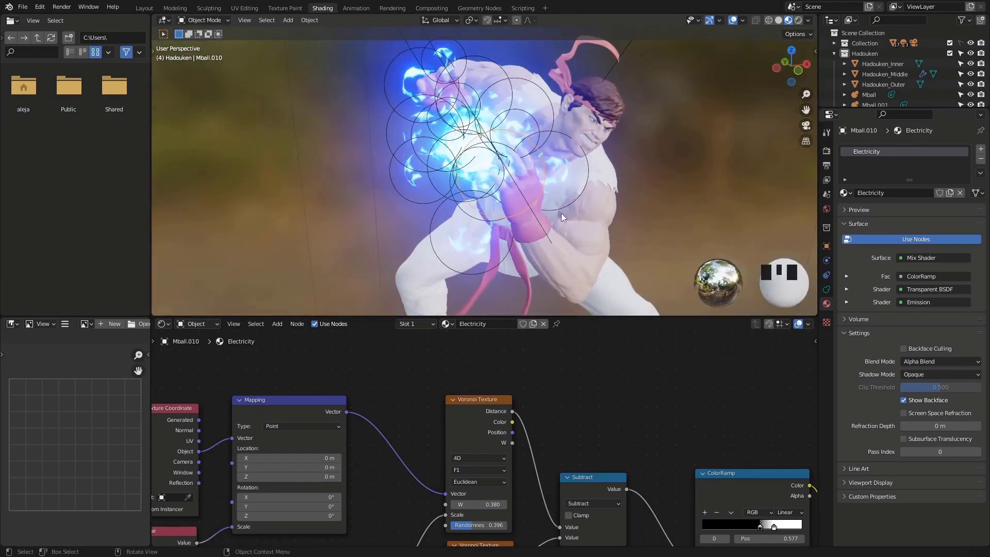
pyautogui.press('c')
pyautogui.press('Escape')
pyautogui.press('x')
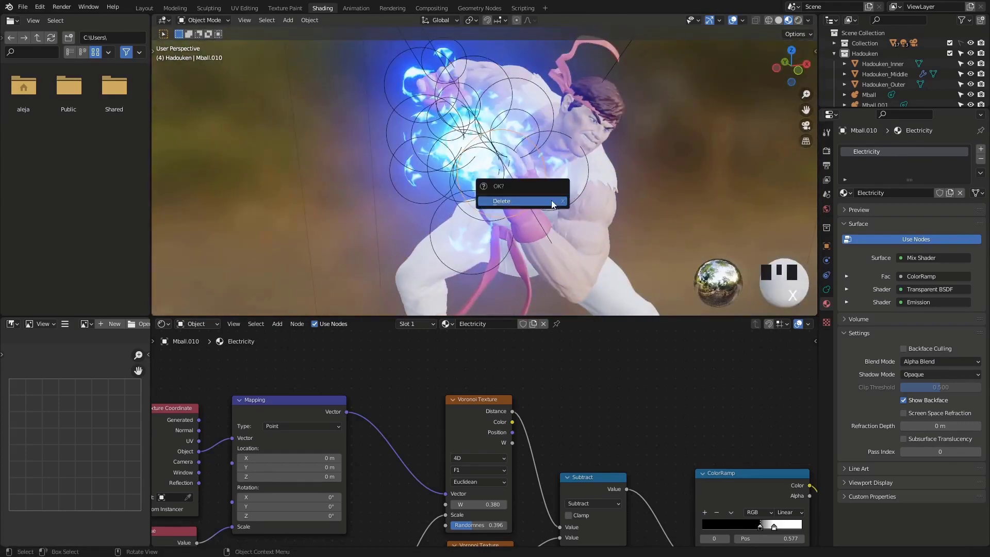
pyautogui.click(546, 202)
# Reposition metaball Mball.009 at the chest and check the effect with the viewport overlays hidden.
pyautogui.moveTo(524, 218); pyautogui.dragTo(524, 197, button='middle')
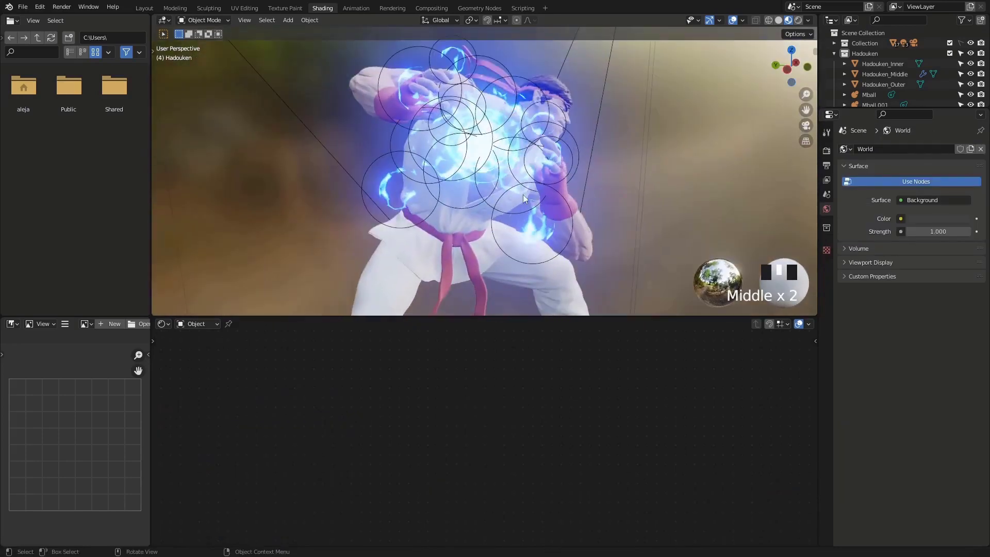
pyautogui.click(490, 201)
pyautogui.moveTo(609, 232); pyautogui.dragTo(603, 215, button='middle')
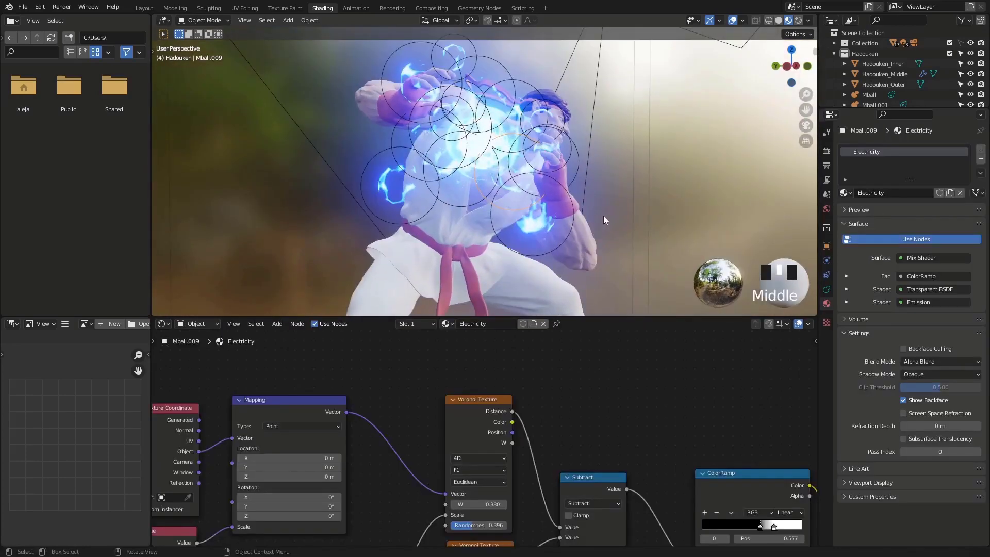
pyautogui.press('g')
pyautogui.click(587, 207)
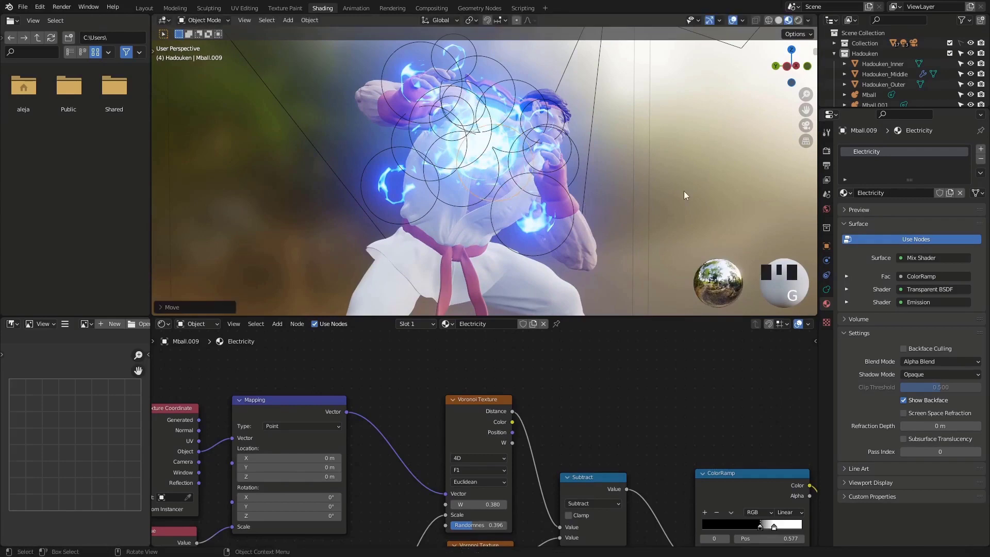
pyautogui.press('Tab')
pyautogui.press('Tab')
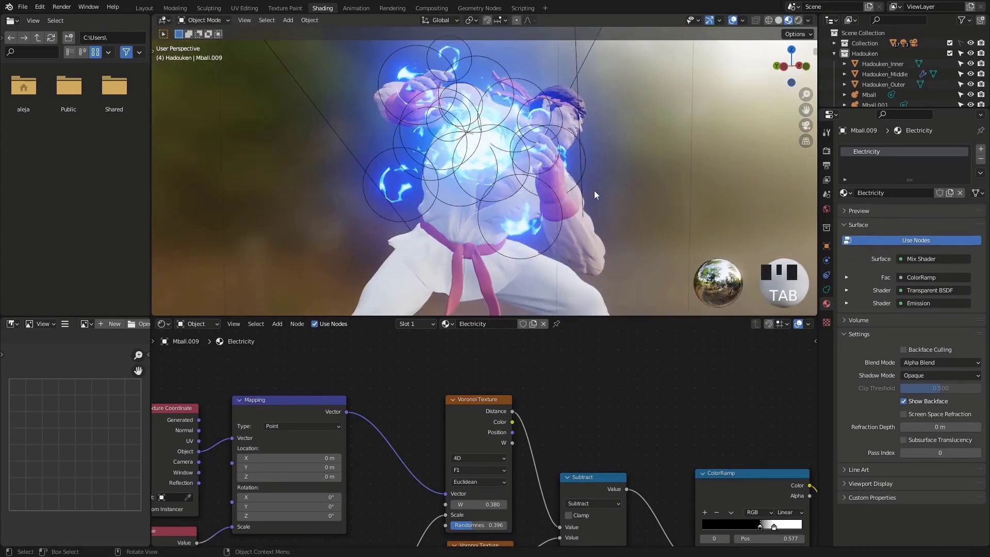
pyautogui.click(732, 20)
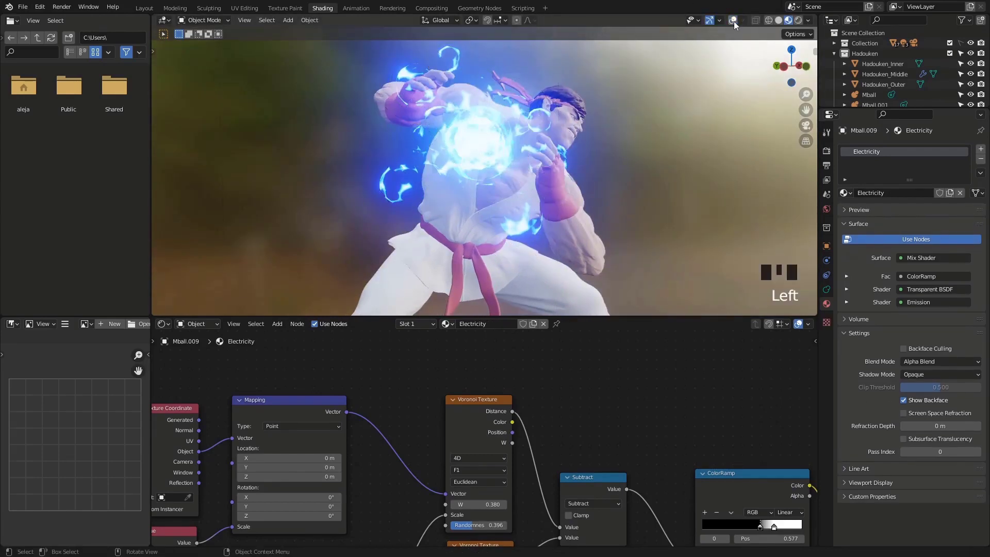
pyautogui.click(734, 20)
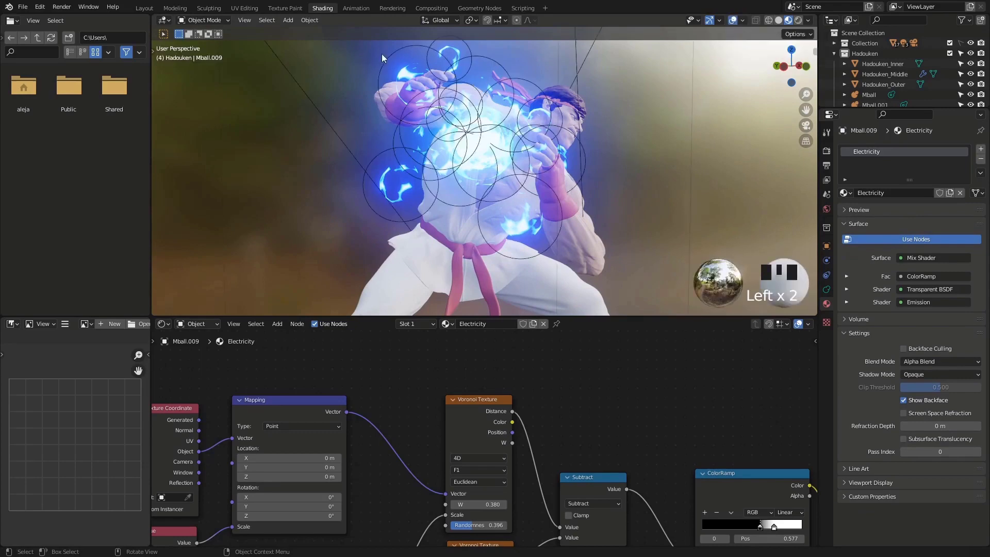
# Shrink metaball Mball.001 above the raised fist and move it closer to the hand.
pyautogui.click(468, 51)
pyautogui.press('s')
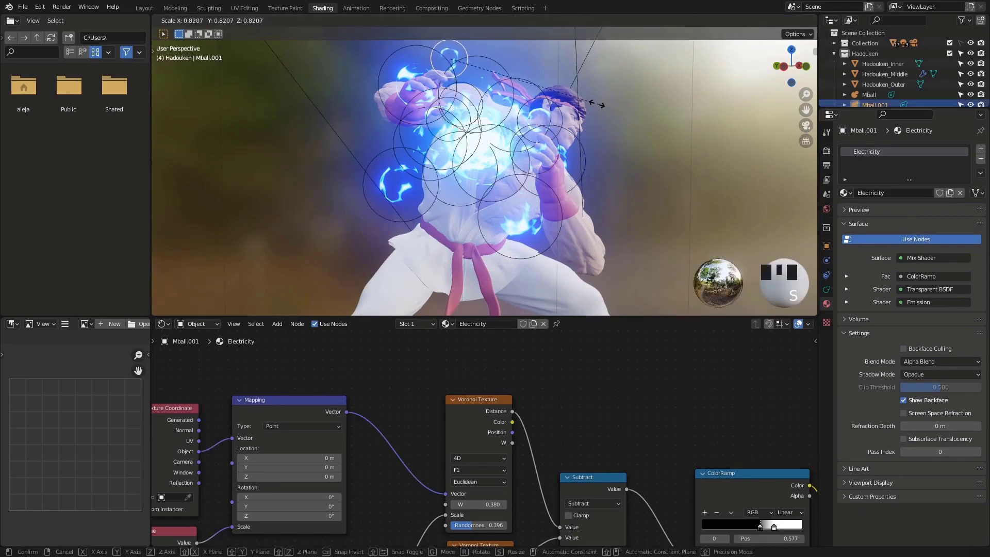
pyautogui.click(559, 110)
pyautogui.press('g')
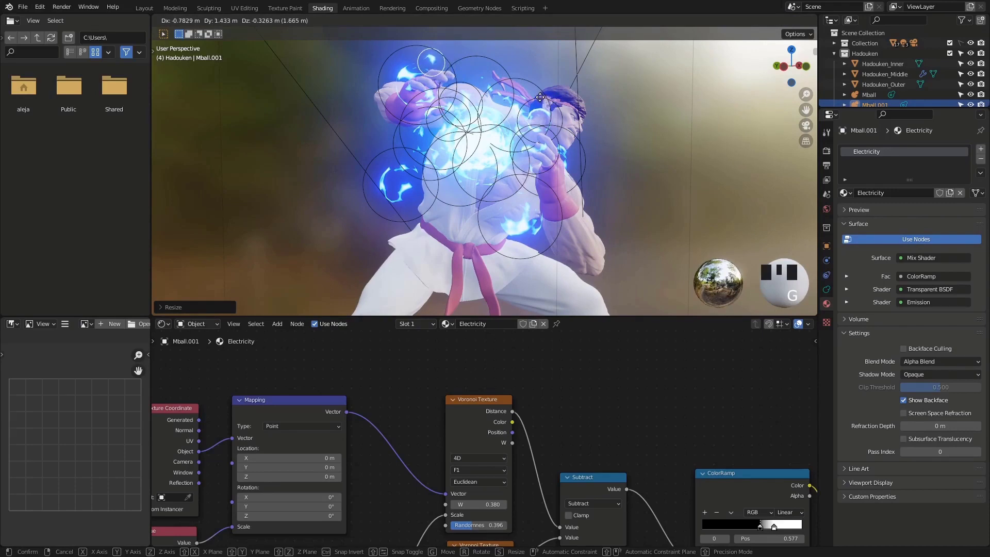
pyautogui.click(540, 96)
# Scale down the base metaball Mball around the raised fist.
pyautogui.click(387, 64)
pyautogui.moveTo(387, 64); pyautogui.dragTo(375, 84, button='middle')
pyautogui.click(386, 65)
pyautogui.moveTo(542, 98); pyautogui.dragTo(542, 101, button='middle')
pyautogui.click(542, 100)
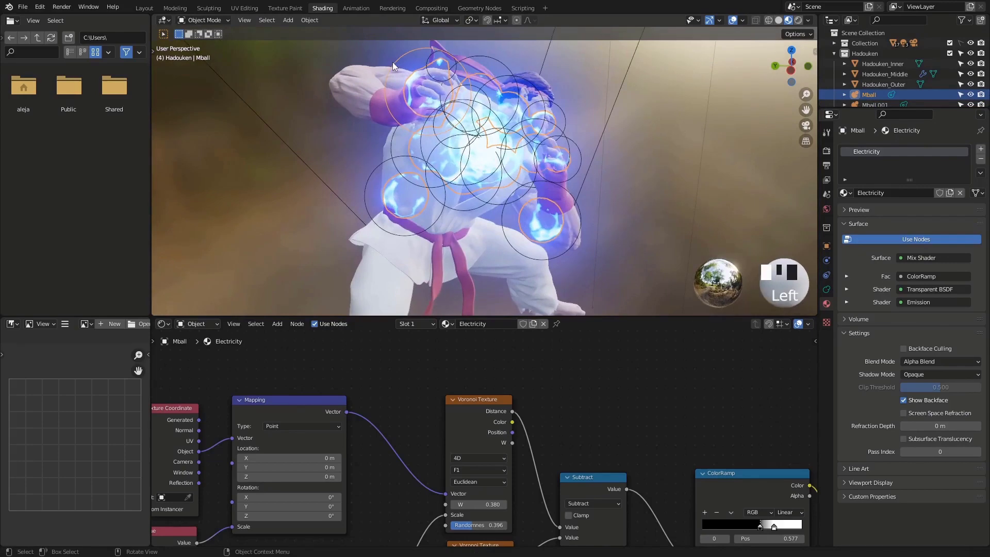
pyautogui.click(411, 53)
pyautogui.press('s')
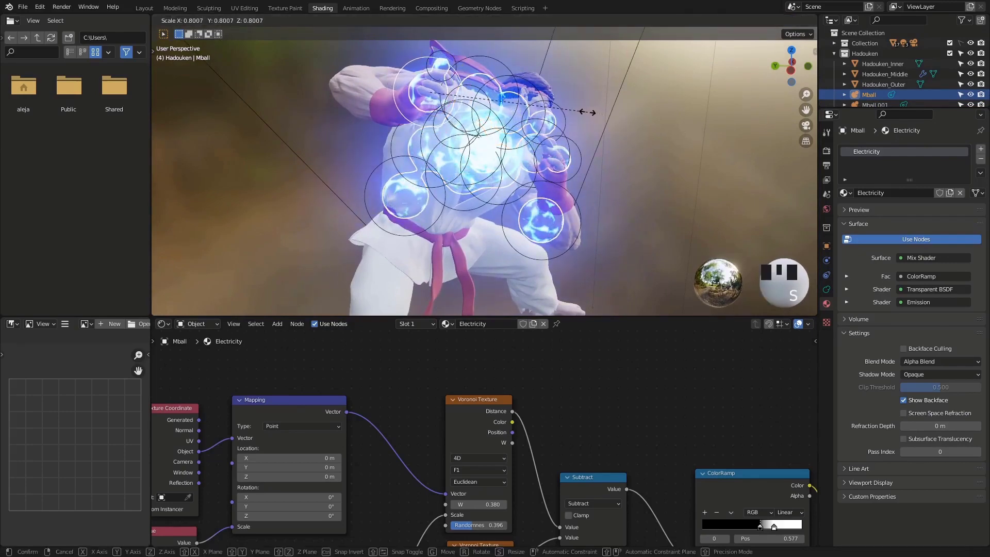
pyautogui.click(632, 126)
pyautogui.click(631, 126)
pyautogui.moveTo(632, 126); pyautogui.dragTo(605, 127, button='middle')
# Reposition the base metaball Mball at the raised fist and check the effect with the viewport overlays hidden.
pyautogui.click(407, 63)
pyautogui.moveTo(407, 64); pyautogui.dragTo(493, 139, button='middle')
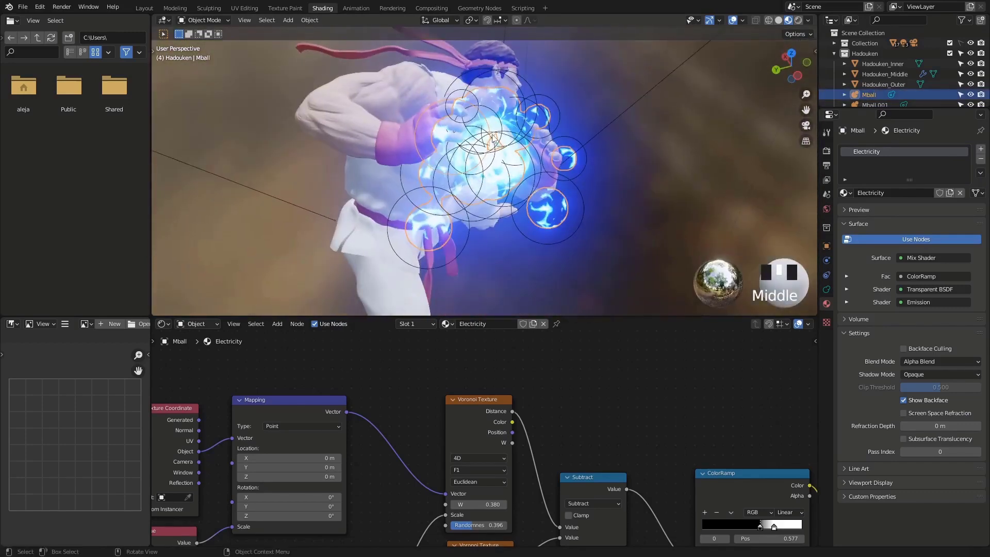
pyautogui.click(690, 184)
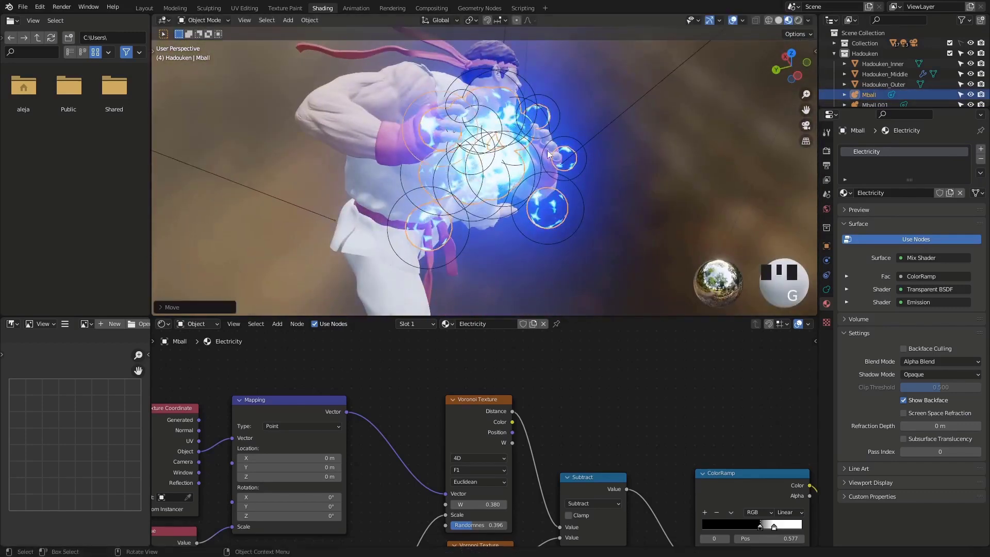
pyautogui.moveTo(689, 183); pyautogui.dragTo(601, 119, button='middle')
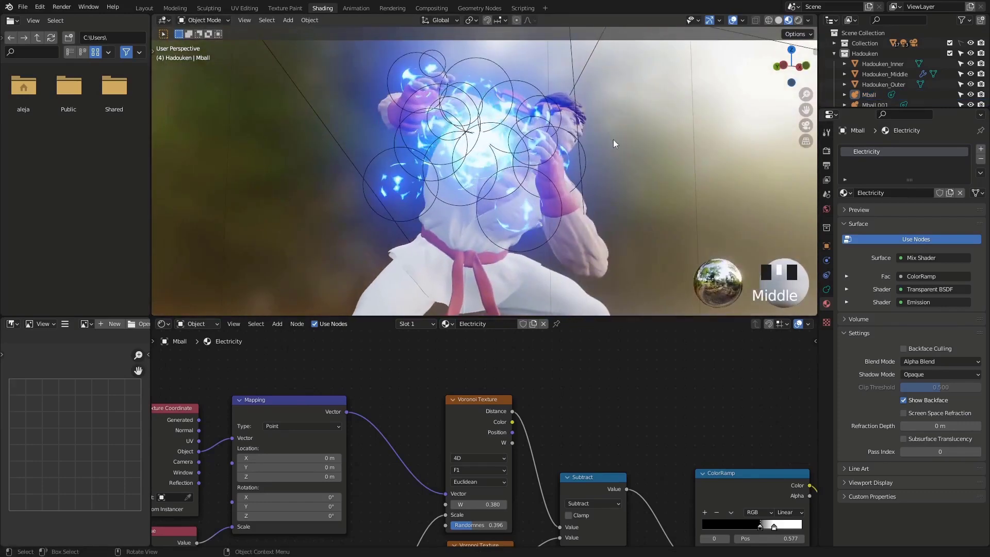
pyautogui.press('Tab')
pyautogui.press('Tab')
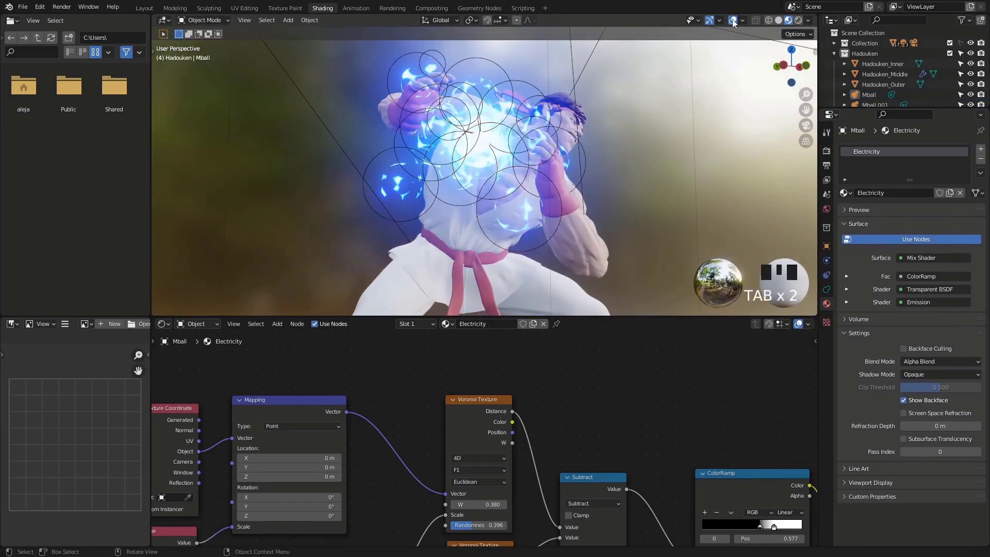
pyautogui.click(732, 21)
pyautogui.click(733, 21)
# Delete the extra metaballs near the raised arm and above the upper chest.
pyautogui.press('x')
pyautogui.click(408, 88)
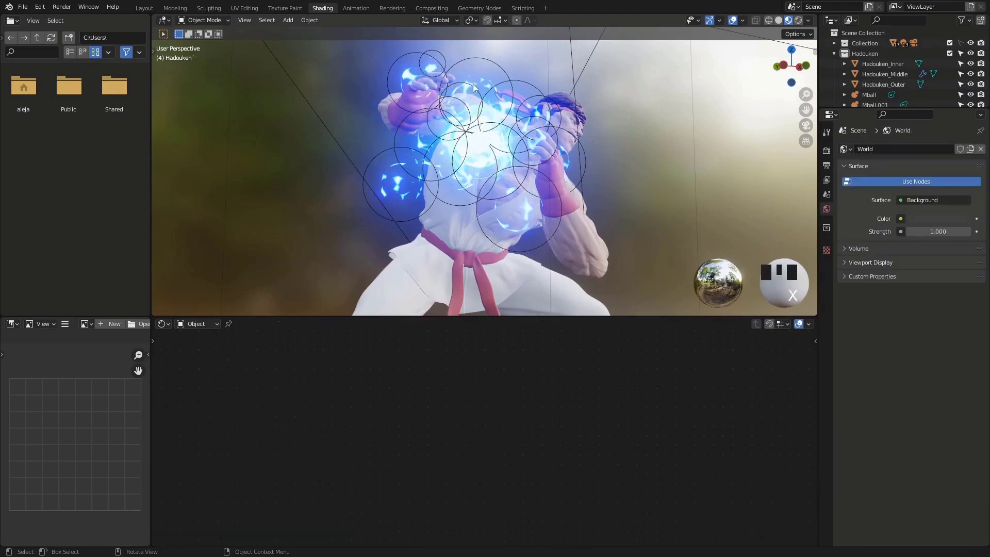
pyautogui.click(497, 67)
pyautogui.press('x')
pyautogui.click(497, 67)
pyautogui.press('Tab')
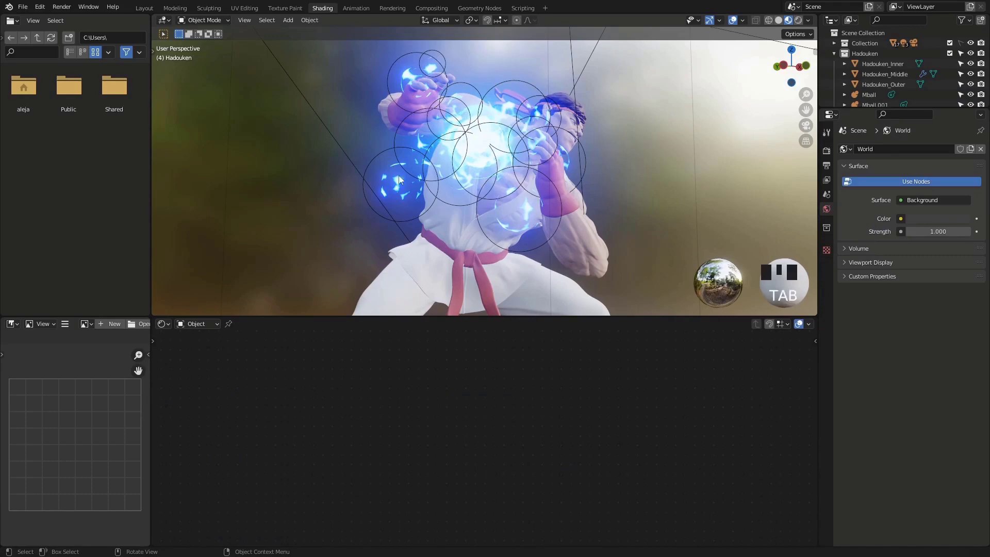
# Delete the metaball floating beside the waist and inspect the effect with the viewport overlays hidden.
pyautogui.click(386, 146)
pyautogui.press('x')
pyautogui.click(384, 152)
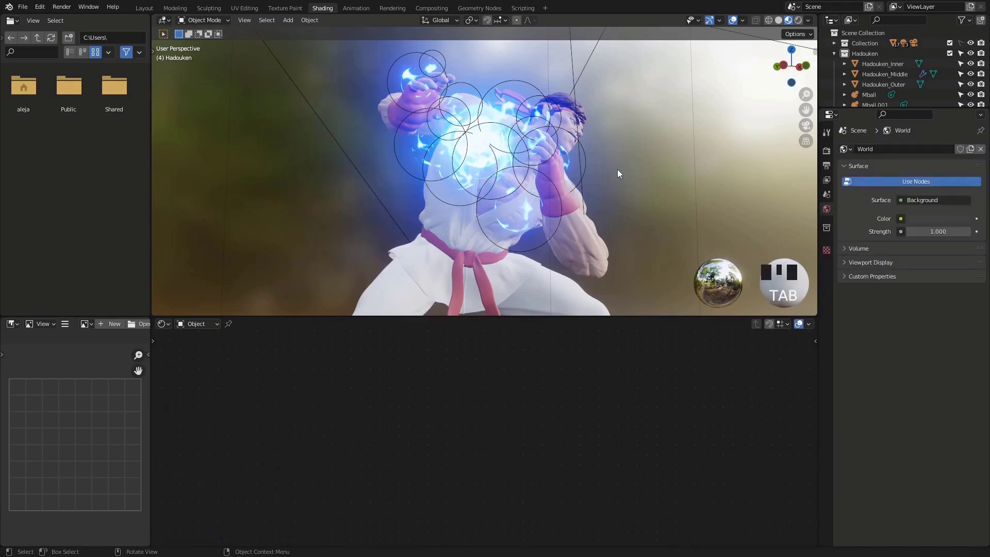
pyautogui.press('Tab')
pyautogui.click(732, 21)
pyautogui.moveTo(690, 62); pyautogui.dragTo(489, 230, button='middle')
pyautogui.press('Tab')
pyautogui.click(511, 211)
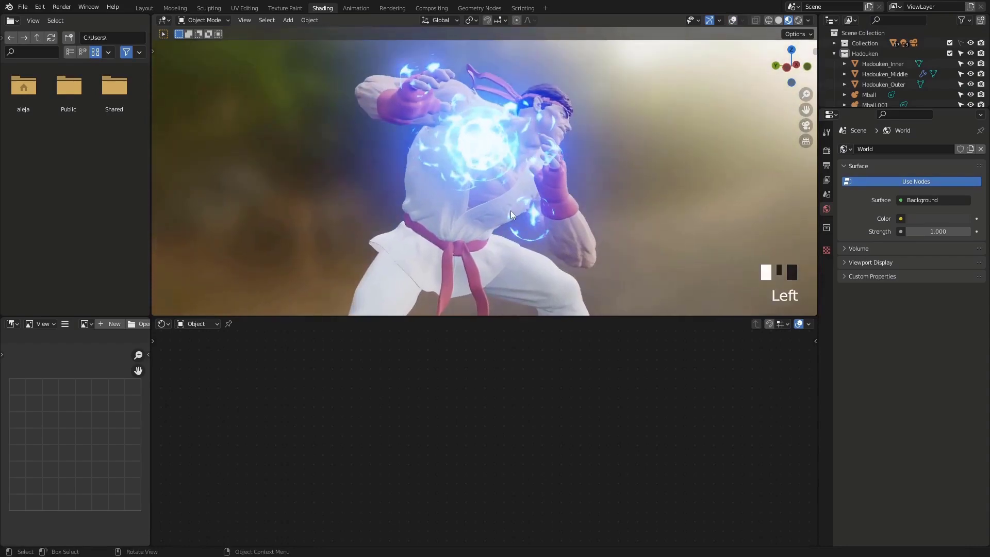
# Show the overlays, delete the metaball below the front forearm, and check the effect with the overlays hidden again.
pyautogui.click(732, 21)
pyautogui.click(491, 200)
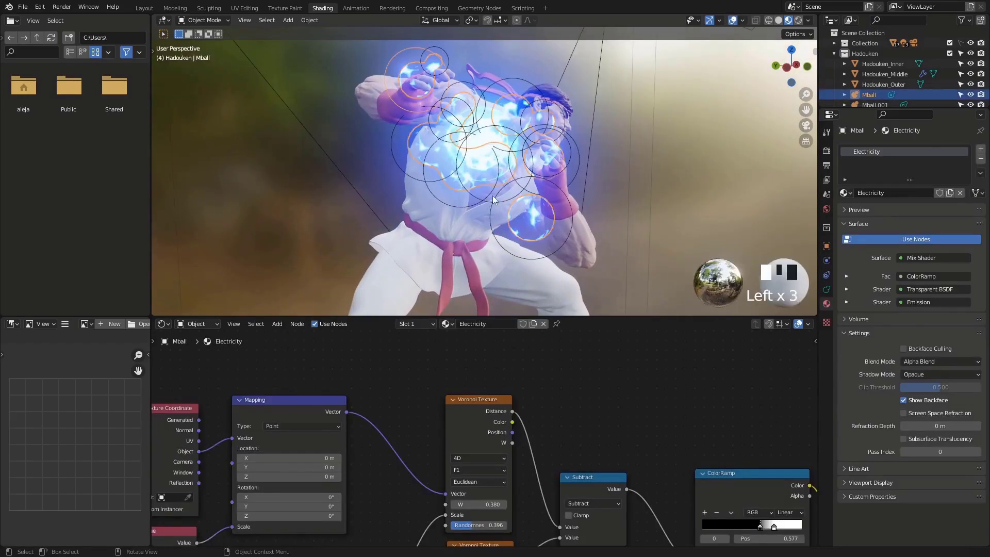
pyautogui.press('x')
pyautogui.click(501, 192)
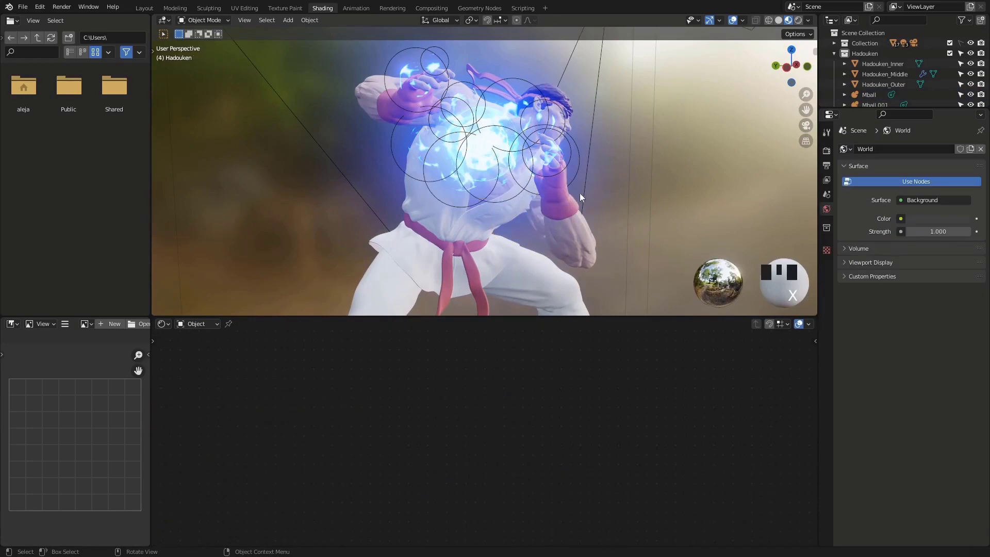
pyautogui.press('Tab')
pyautogui.click(732, 21)
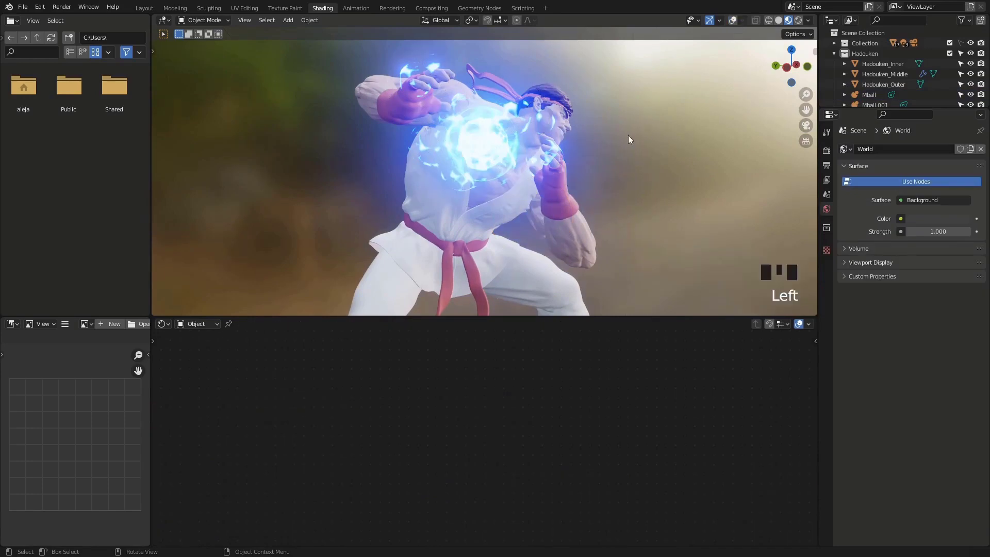
pyautogui.moveTo(628, 135); pyautogui.dragTo(614, 132, button='middle')
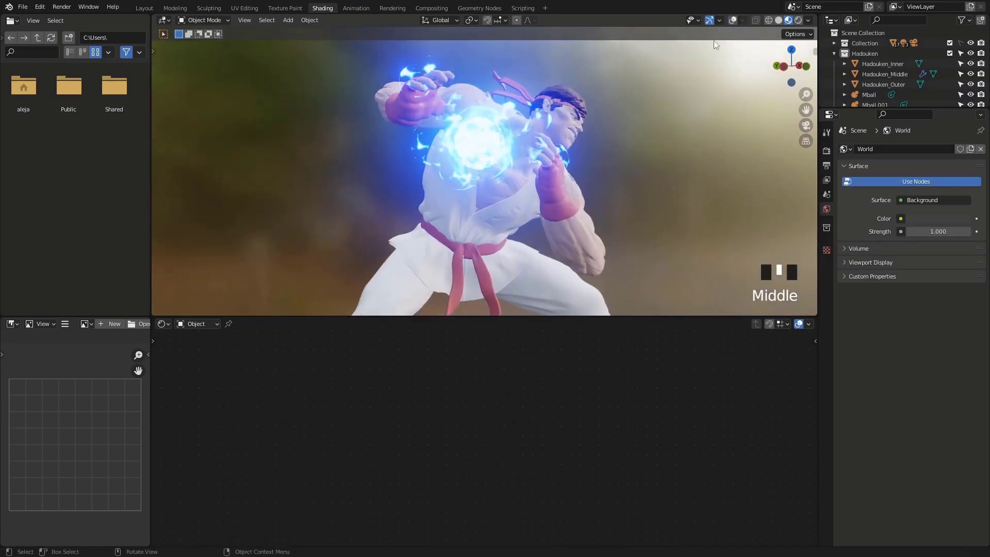
# Move metaball Mball.008 slightly up under the energy ball and check the effect with the overlays hidden.
pyautogui.click(732, 21)
pyautogui.click(449, 202)
pyautogui.press('g')
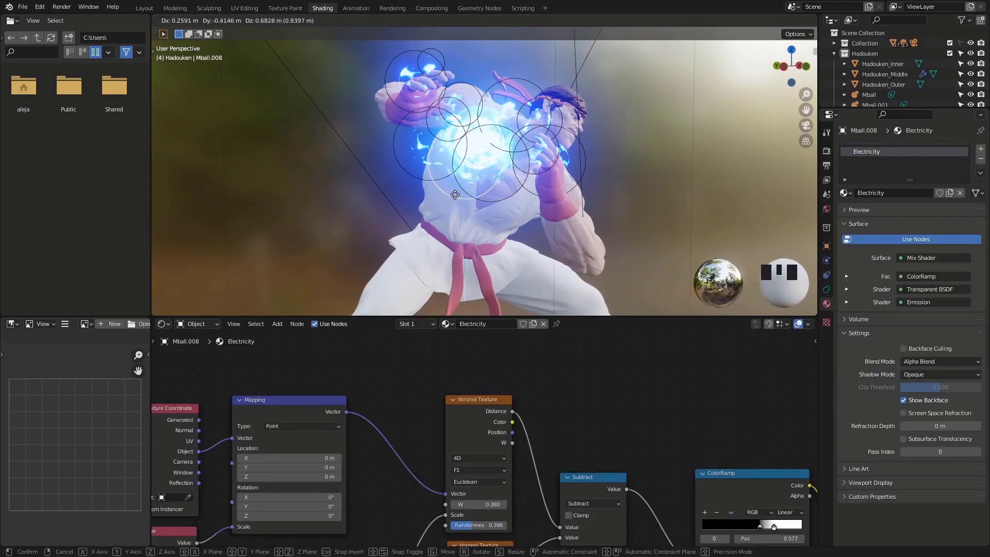
pyautogui.click(454, 194)
pyautogui.click(732, 21)
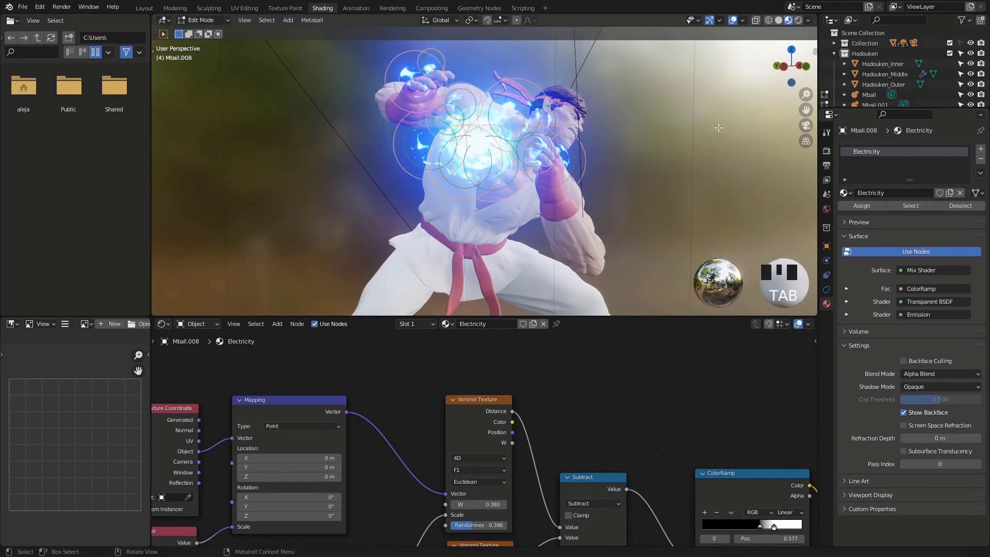
pyautogui.click(731, 24)
pyautogui.click(731, 23)
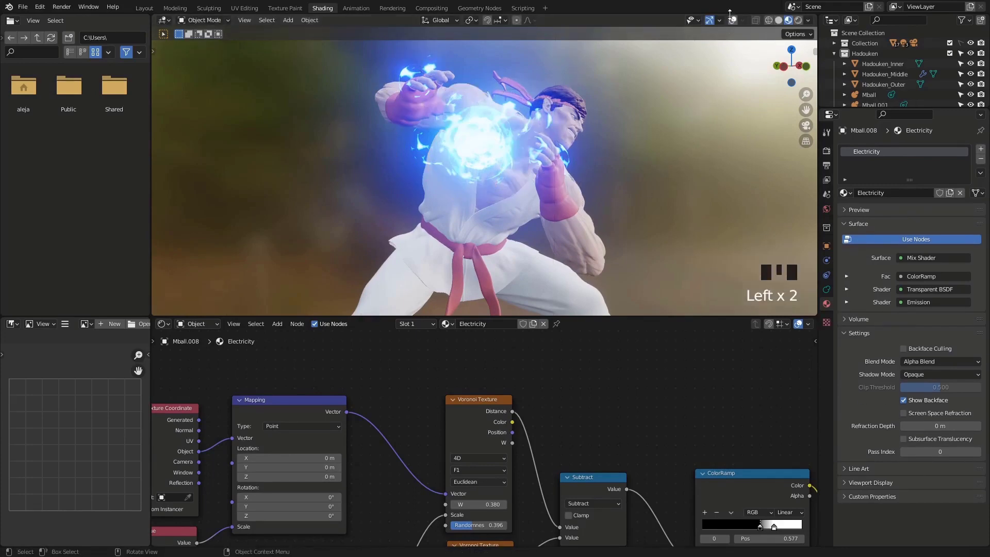
pyautogui.click(732, 20)
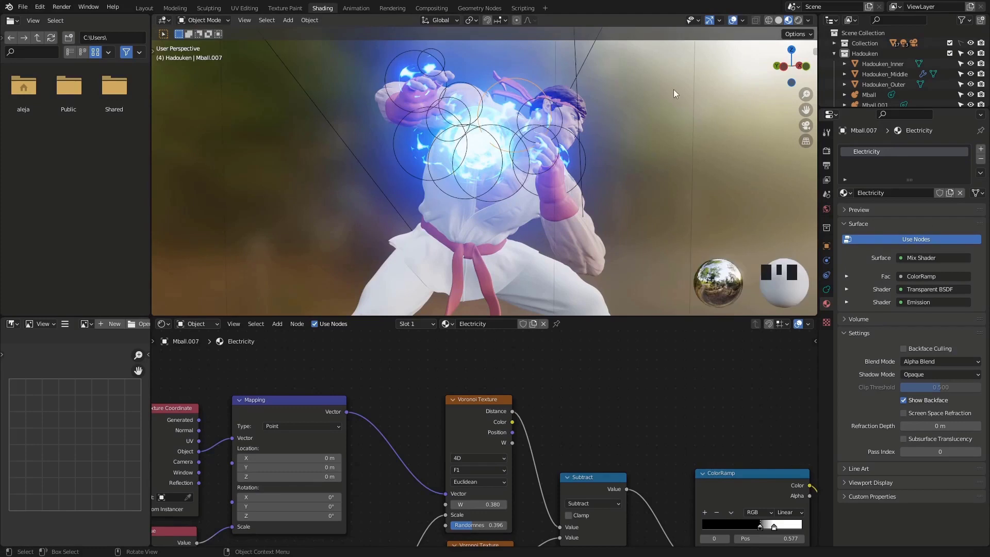
# Scale metaball Mball.007 down, move it about 2.2 m, and inspect the effect with the viewport overlays hidden.
pyautogui.press('s')
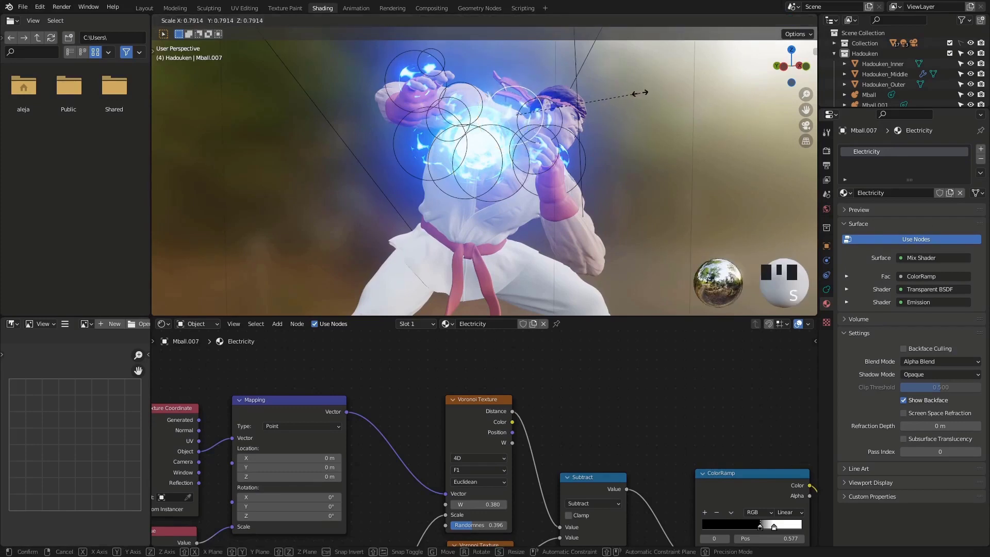
pyautogui.click(655, 116)
pyautogui.press('g')
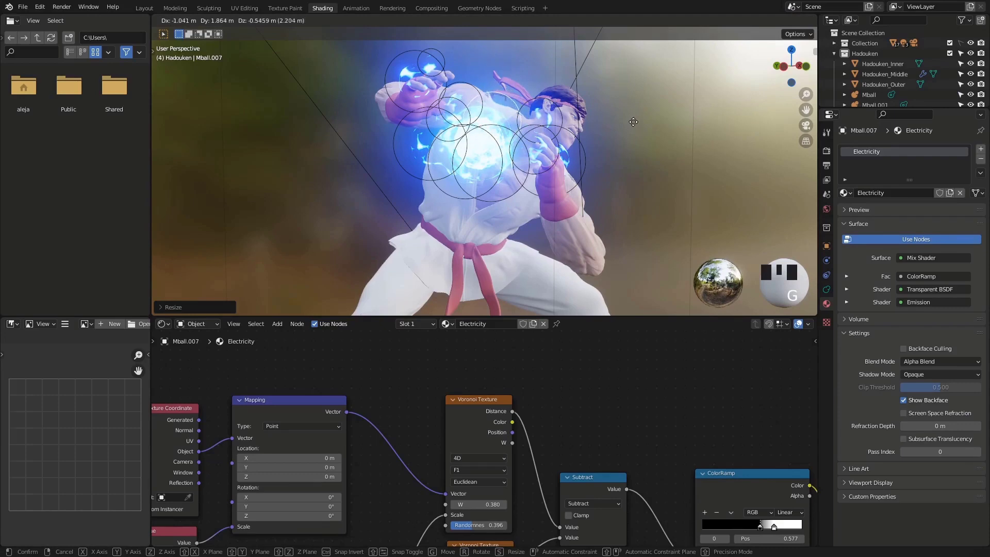
pyautogui.click(634, 124)
pyautogui.click(733, 20)
pyautogui.moveTo(670, 106); pyautogui.dragTo(724, 98, button='middle')
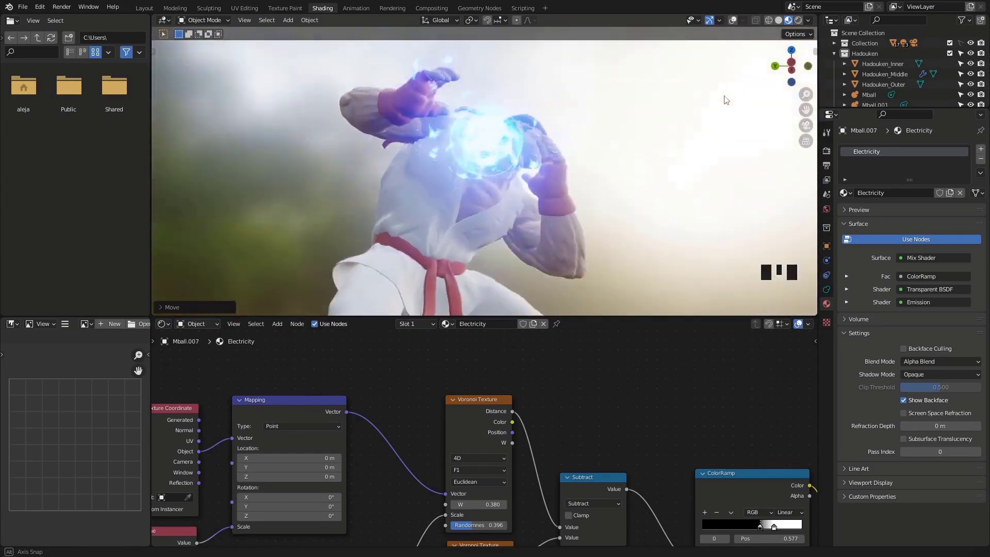
# Scale down metaball Mball.015 beside the energy ball, move it about 1 m toward the ball, and check the effect without overlays.
pyautogui.click(734, 20)
pyautogui.click(401, 153)
pyautogui.press('s')
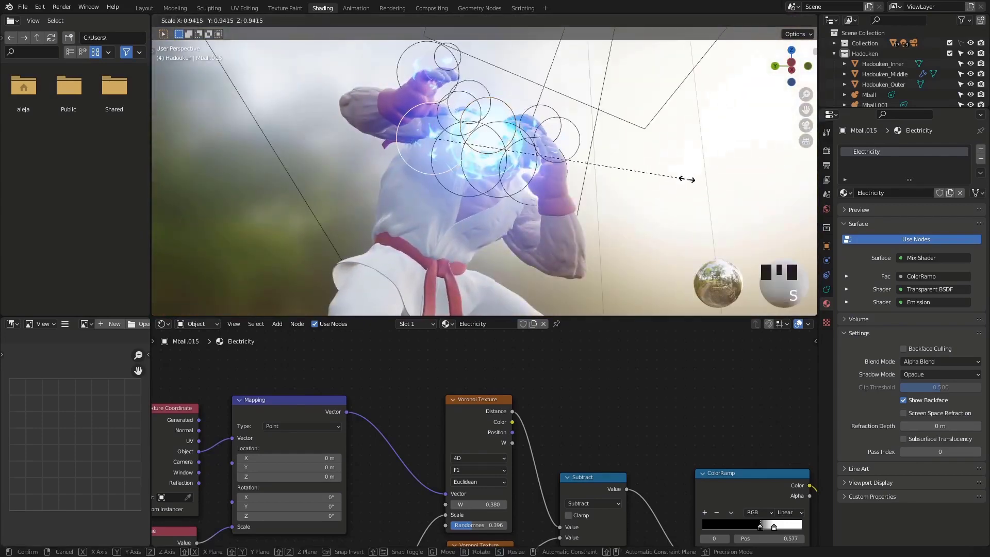
pyautogui.click(621, 166)
pyautogui.press('g')
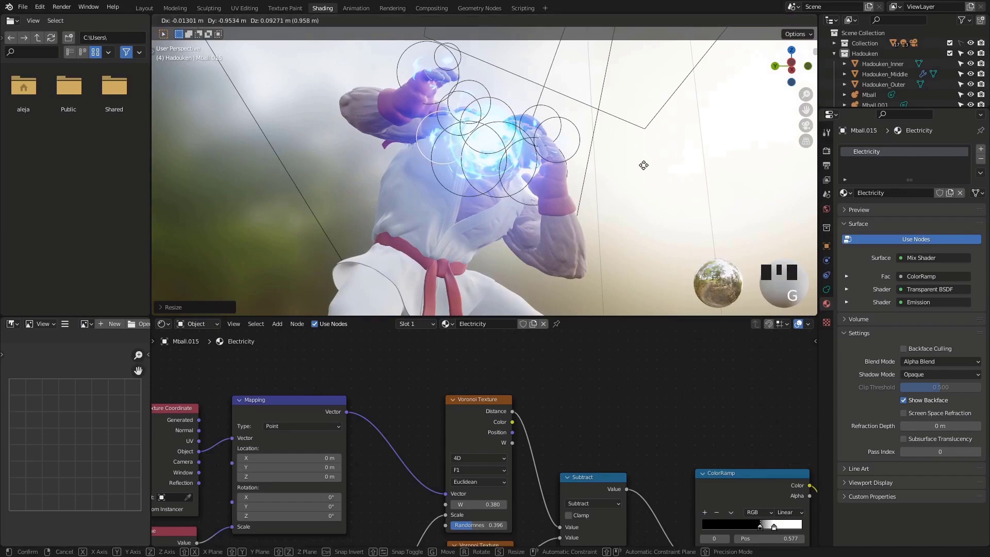
pyautogui.click(646, 169)
pyautogui.click(733, 20)
pyautogui.moveTo(665, 196); pyautogui.dragTo(548, 187, button='middle')
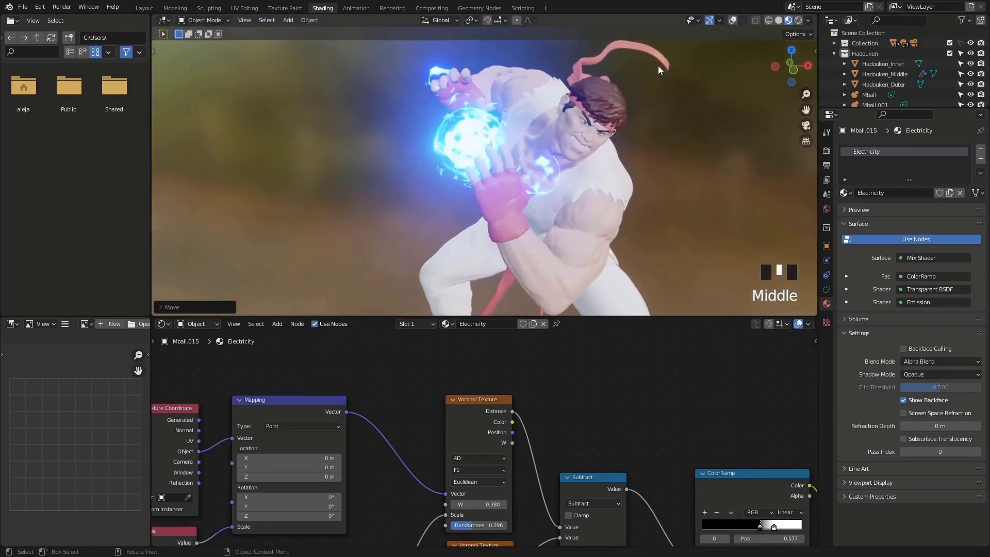
# Scale metaball Mball.012 at the chest to about 0.78, move it about 2.5 m toward the energy ball, and inspect without overlays.
pyautogui.click(733, 20)
pyautogui.click(601, 194)
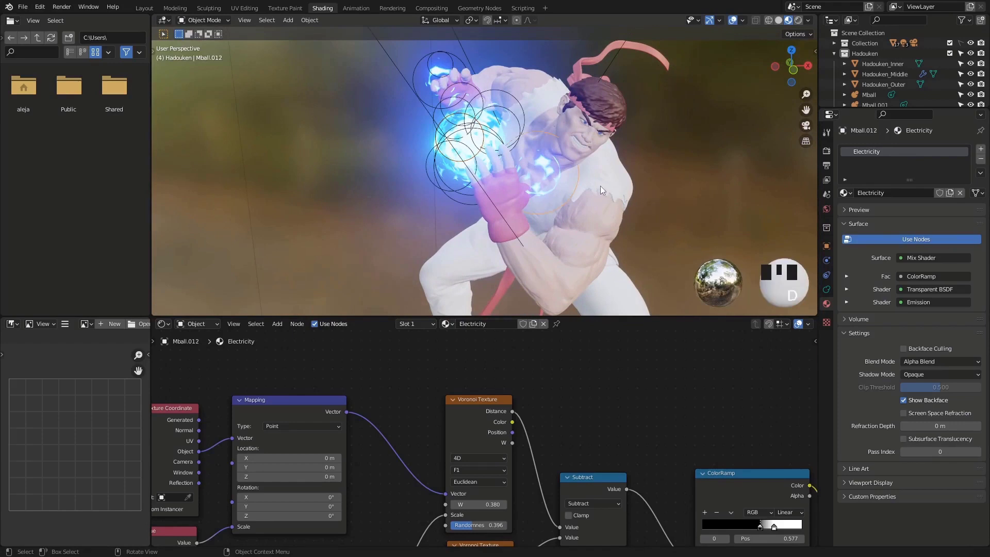
pyautogui.press('s')
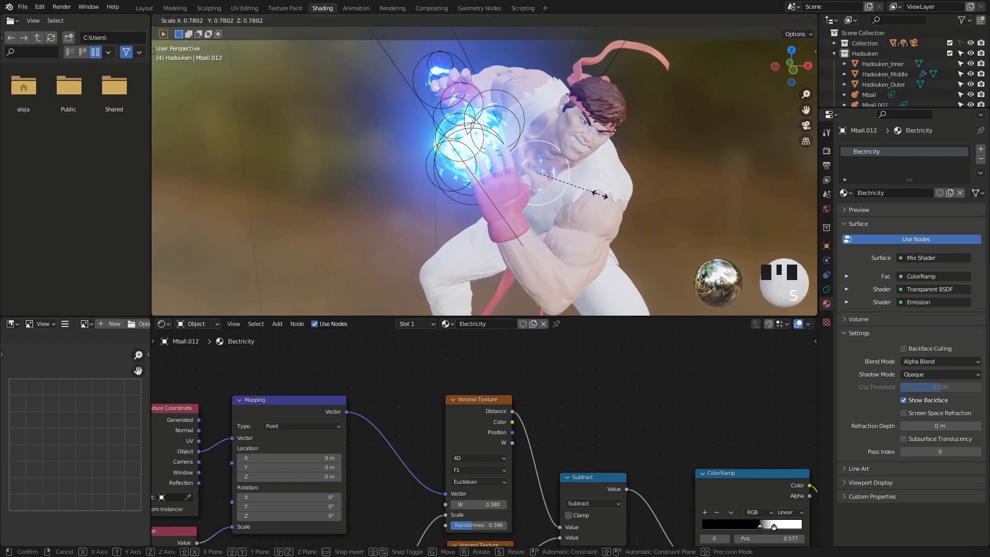
pyautogui.click(598, 190)
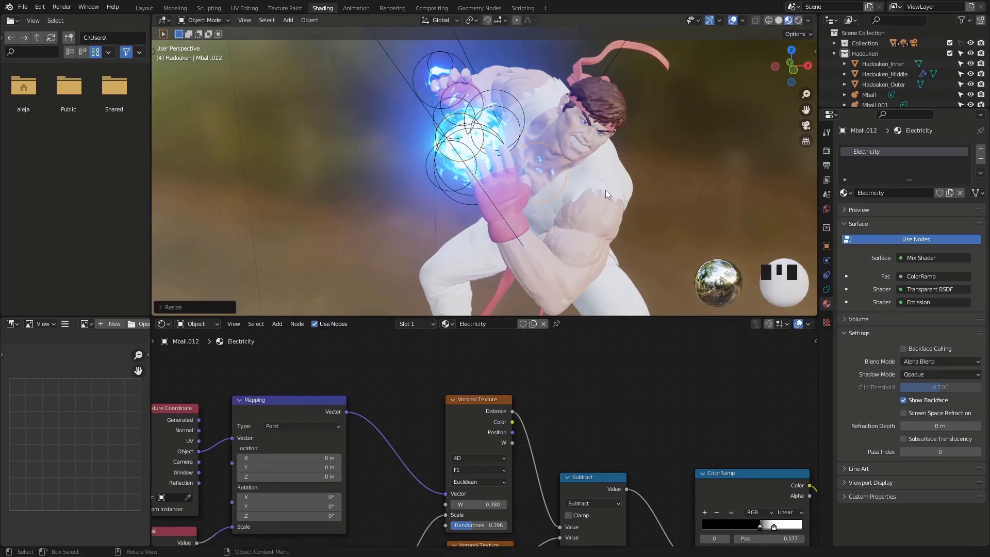
pyautogui.press('g')
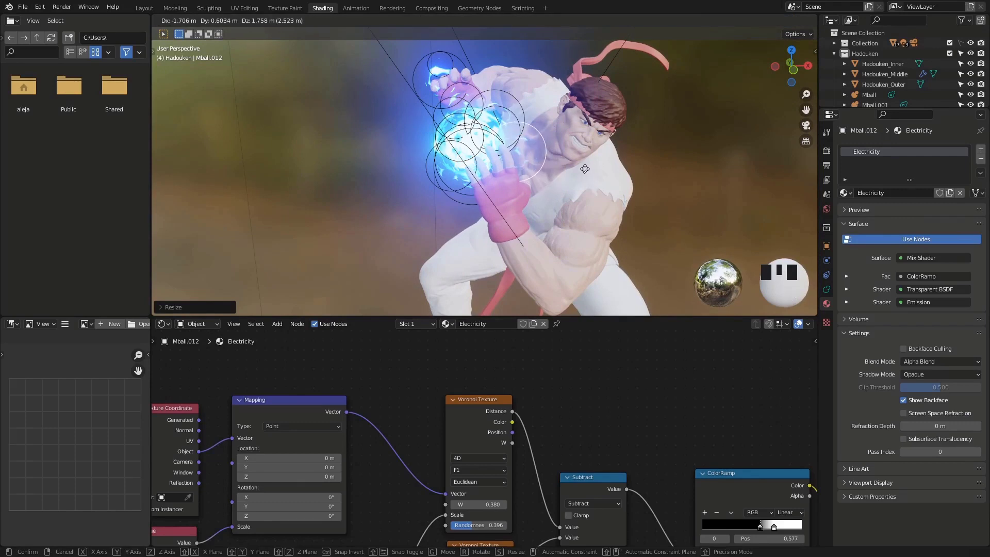
pyautogui.click(587, 170)
pyautogui.click(732, 20)
pyautogui.moveTo(721, 72); pyautogui.dragTo(501, 80, button='middle')
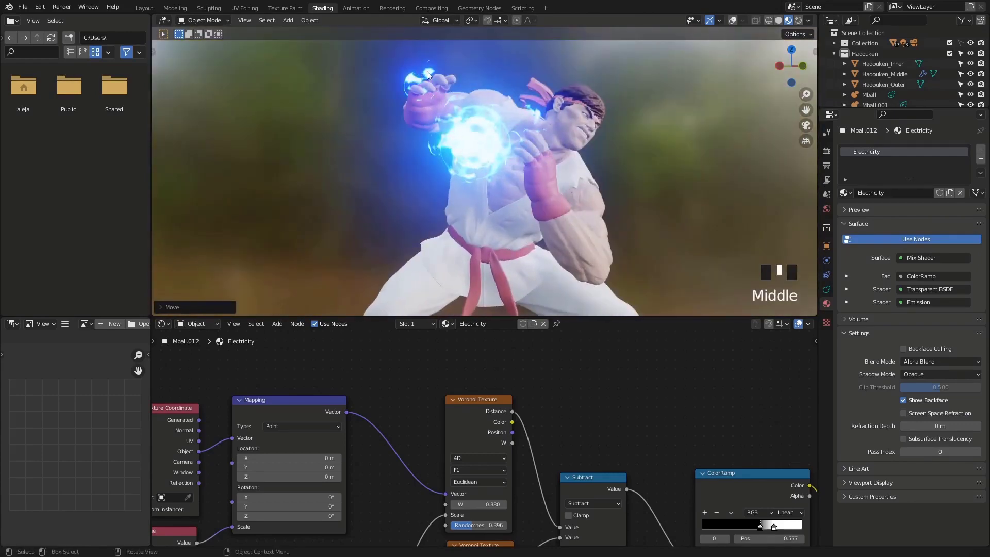
pyautogui.moveTo(731, 33); pyautogui.dragTo(418, 161, button='middle')
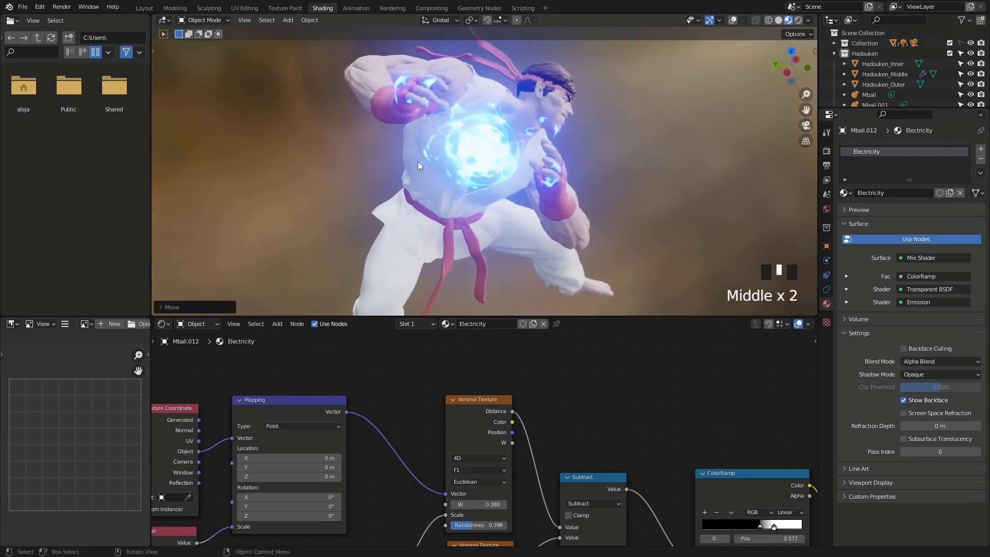
pyautogui.moveTo(598, 80); pyautogui.dragTo(451, 156, button='middle')
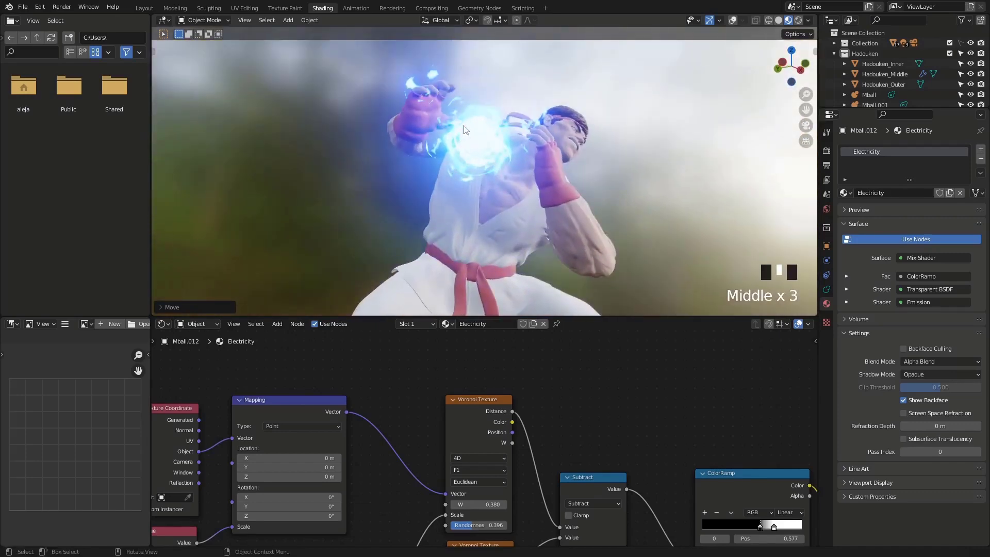
# Show the overlays, duplicate the small metaball at the raised hand's fingertips, and place the copy between that hand and the energy ball.
pyautogui.click(732, 20)
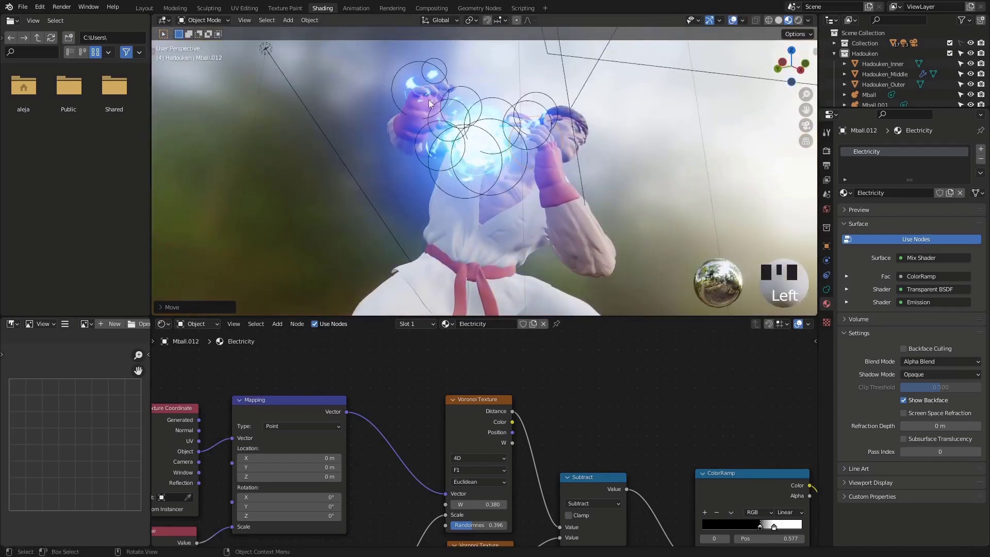
pyautogui.click(392, 78)
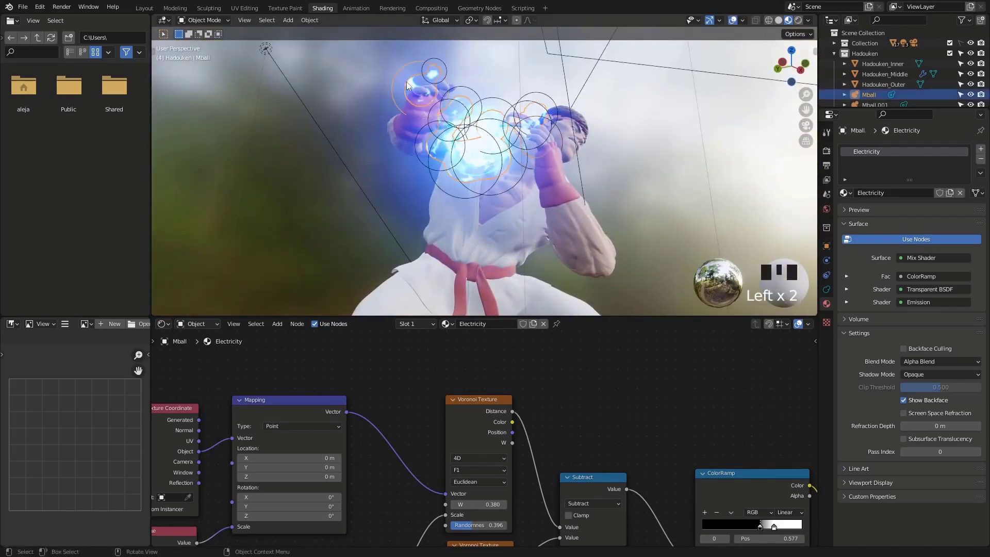
pyautogui.click(446, 67)
pyautogui.hotkey('shift', 'd')
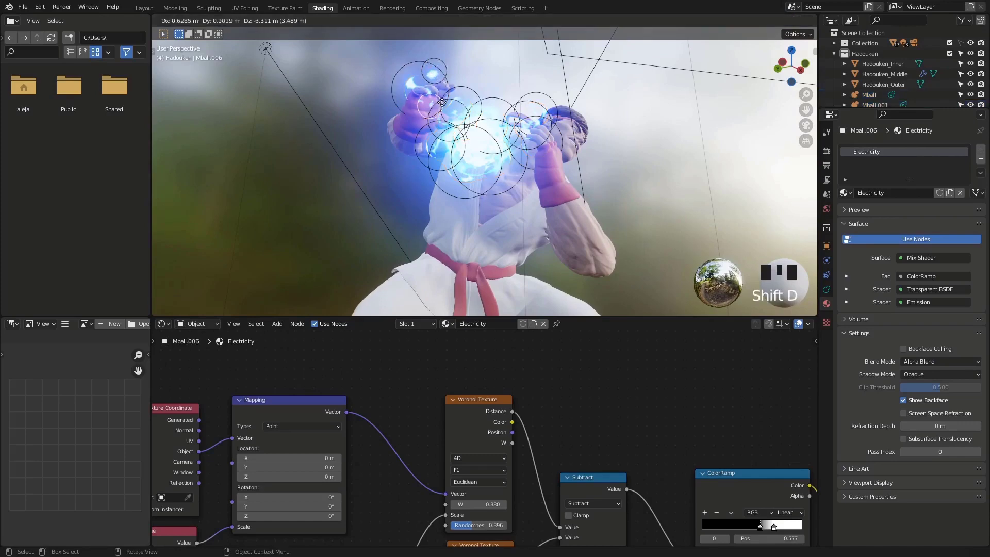
pyautogui.click(439, 113)
pyautogui.moveTo(439, 113); pyautogui.dragTo(501, 122, button='middle')
pyautogui.press('g')
pyautogui.click(428, 101)
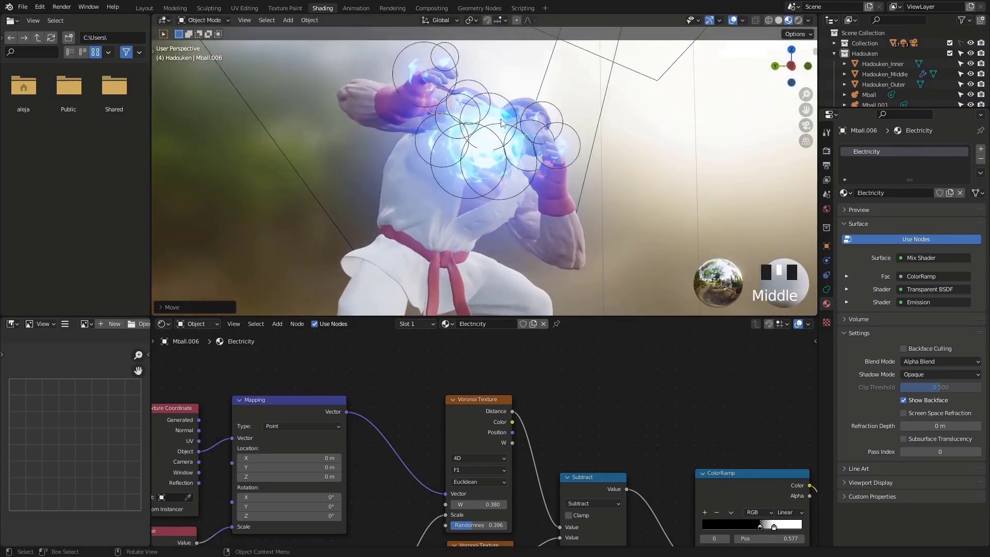
# Scale the duplicated metaball up slightly and check the effect with the overlays hidden.
pyautogui.press('s')
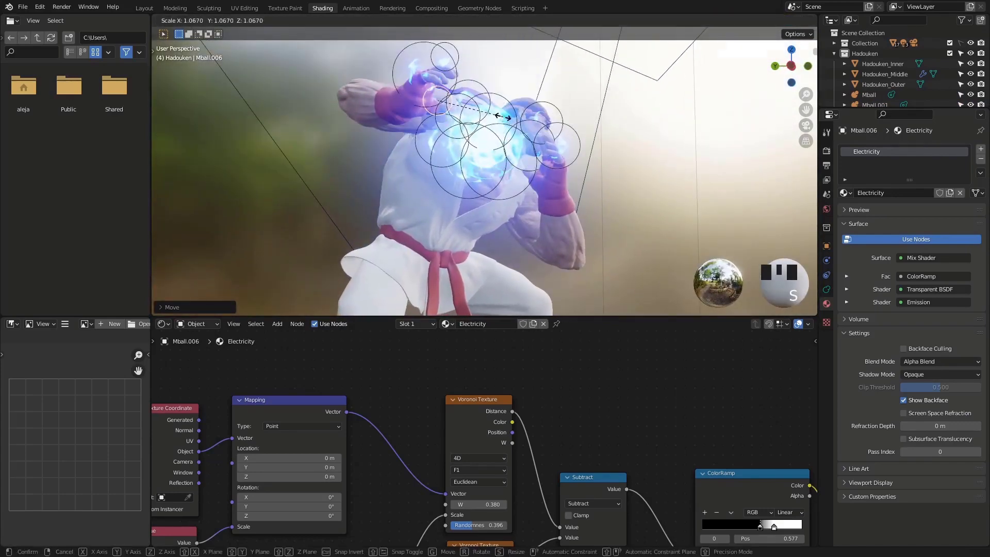
pyautogui.click(510, 114)
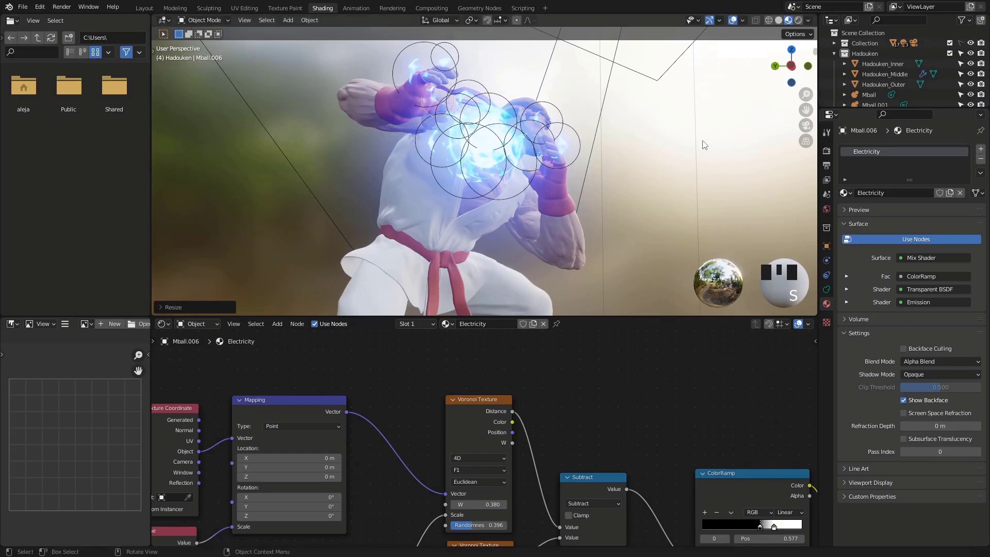
pyautogui.hotkey('shift', 'alt', 'z')
pyautogui.moveTo(670, 118); pyautogui.dragTo(630, 148, button='middle')
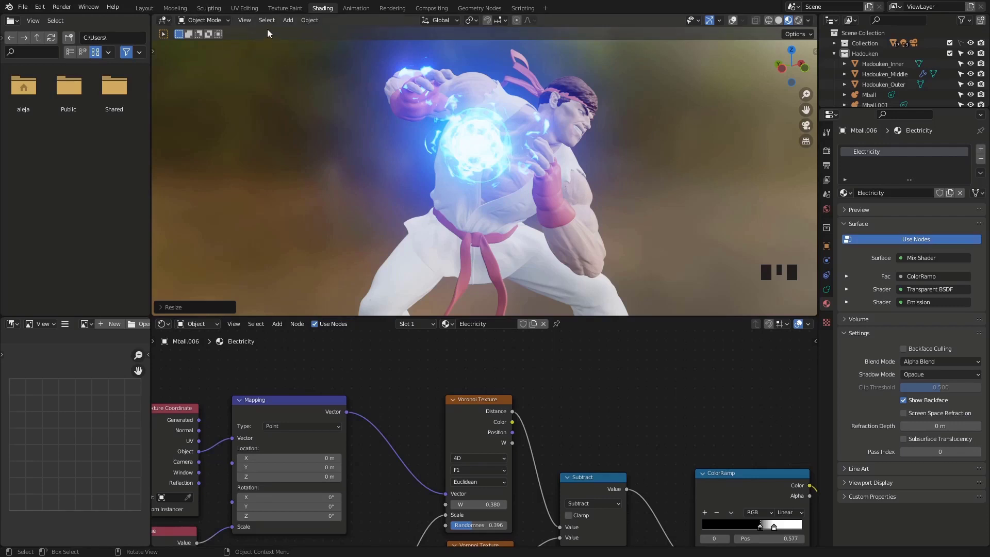
# Add a Bezier curve to the Hadouken collection.
pyautogui.click(288, 20)
pyautogui.moveTo(293, 42)
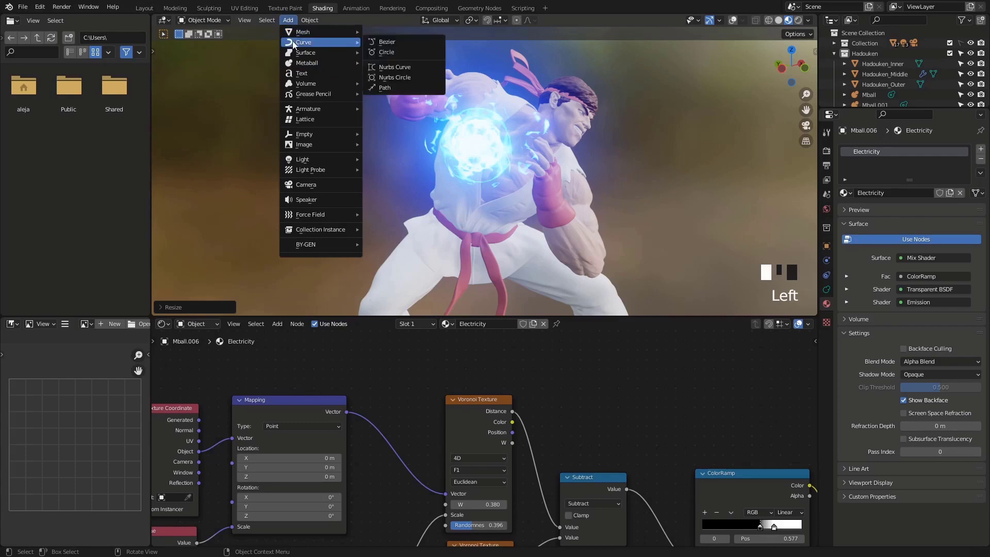
pyautogui.click(389, 44)
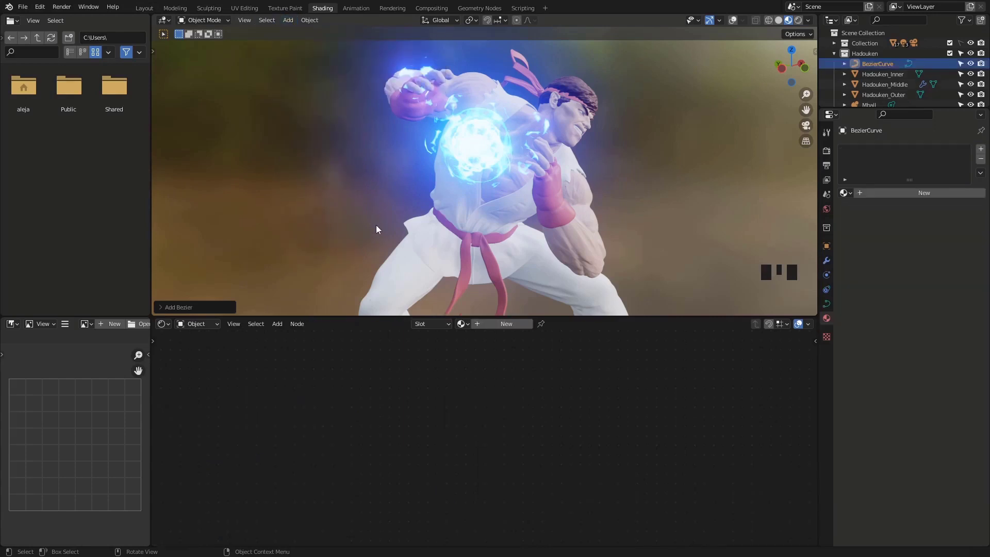
pyautogui.scroll(-3, 379, 224)
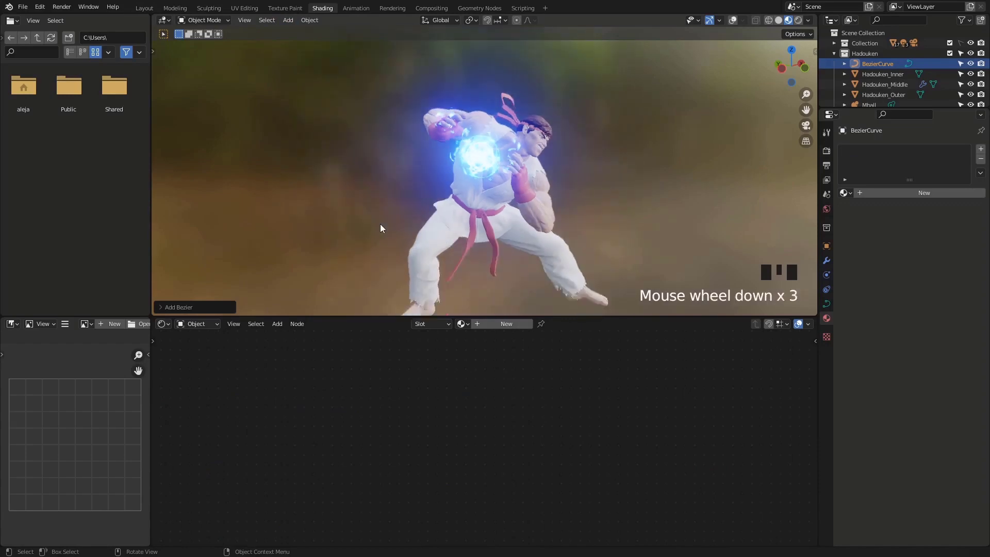
pyautogui.moveTo(380, 224); pyautogui.dragTo(394, 258, button='middle')
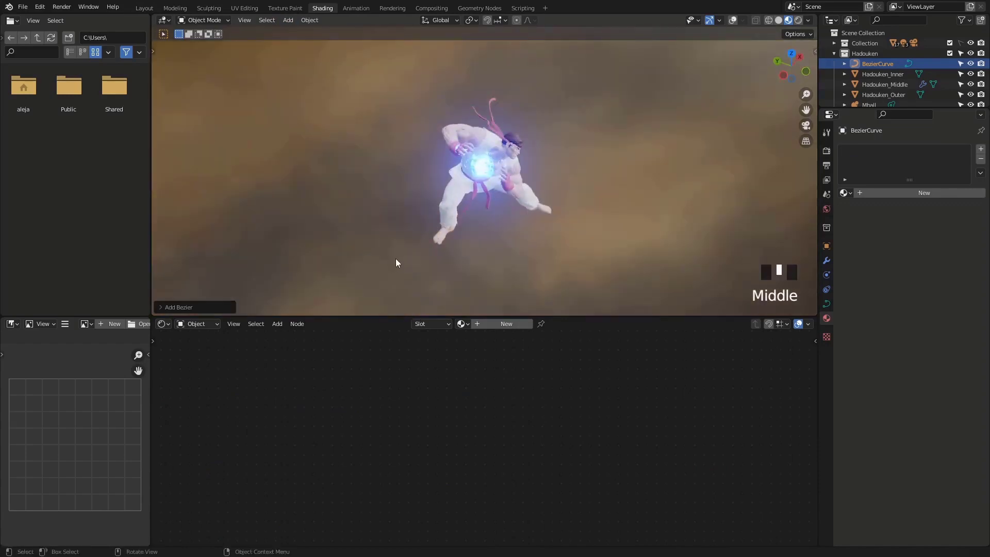
# Switch to the Layout workspace and scale the Bezier curve up uniformly by about 18.3.
pyautogui.click(144, 8)
pyautogui.moveTo(422, 268); pyautogui.dragTo(432, 299, button='middle')
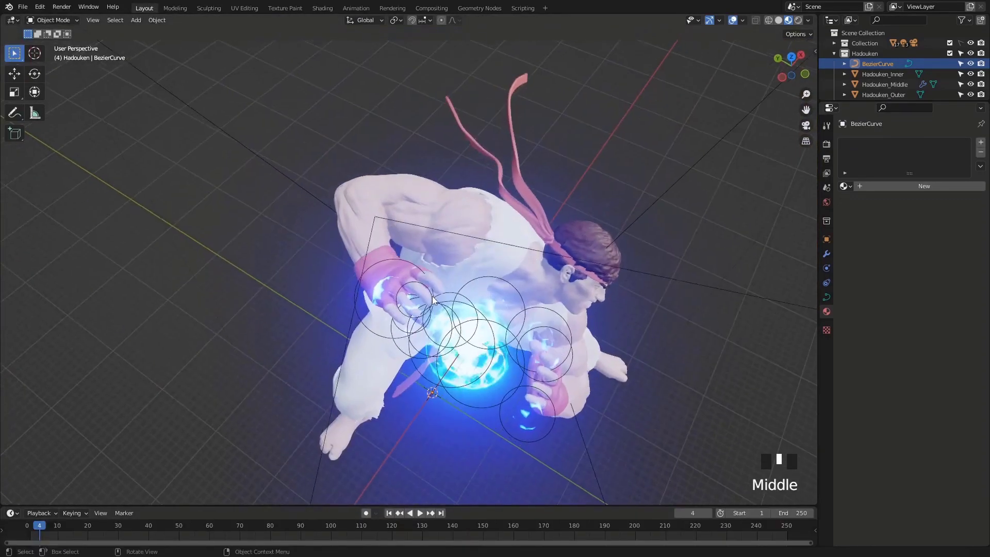
pyautogui.scroll(-4, 450, 339)
pyautogui.moveTo(443, 339)
pyautogui.mouseDown(button='middle')
pyautogui.moveTo(408, 382)
pyautogui.moveTo(449, 330)
pyautogui.mouseUp(button='middle')
pyautogui.scroll(2, 453, 334)
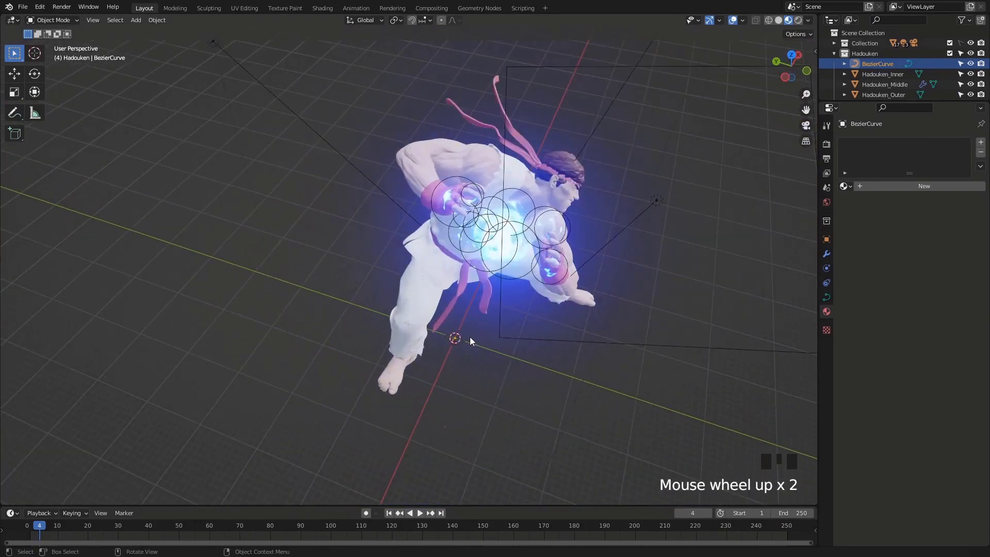
pyautogui.press('s')
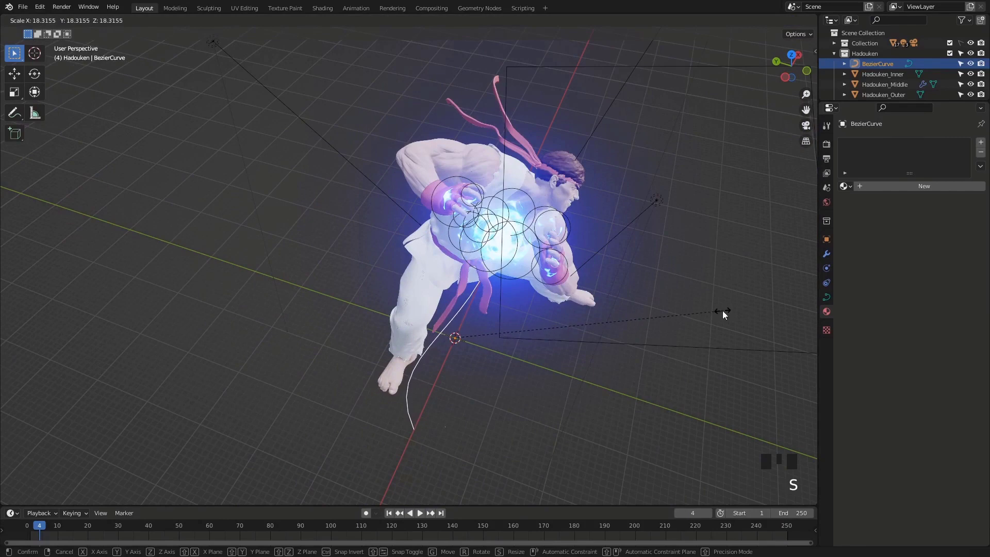
pyautogui.click(723, 313)
pyautogui.moveTo(588, 346); pyautogui.dragTo(530, 310, button='middle')
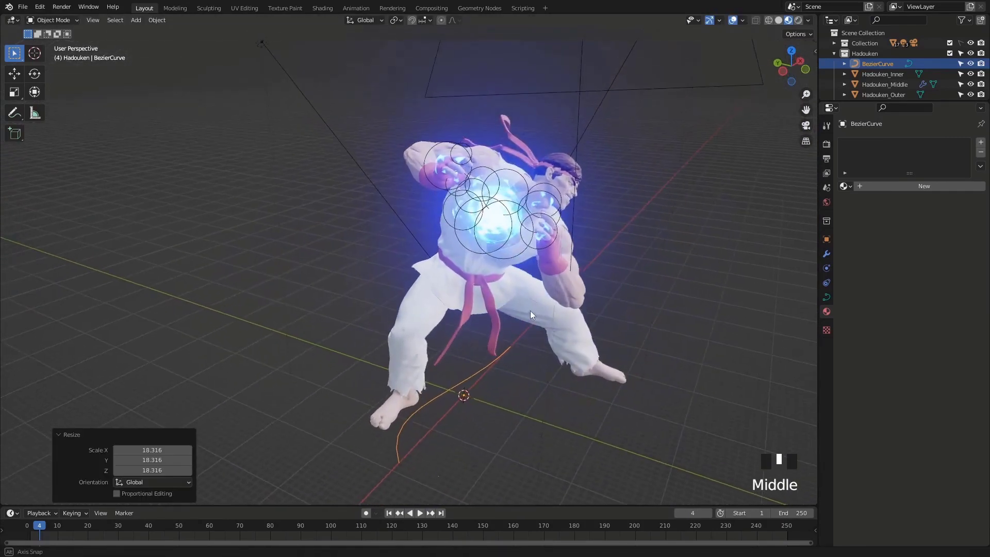
# Open the curve in Edit Mode from the top view, select its negative-X end point, and enable increment snapping with Absolute Grid Snap.
pyautogui.click(792, 52)
pyautogui.moveTo(669, 177)
pyautogui.keyDown('shift'); pyautogui.mouseDown(button='middle')
pyautogui.moveTo(668, 206)
pyautogui.moveTo(649, 201)
pyautogui.moveTo(674, 170)
pyautogui.mouseUp(button='middle'); pyautogui.keyUp('shift')
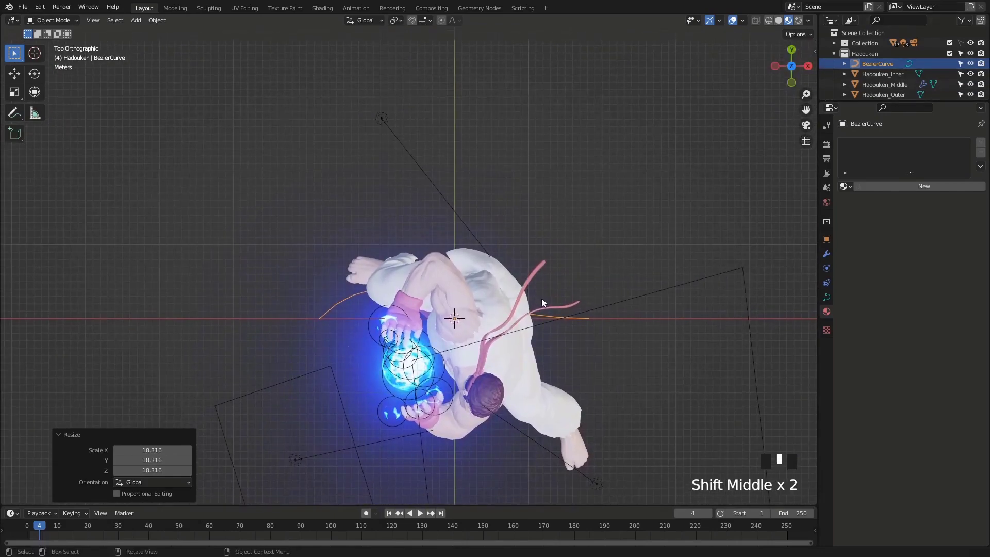
pyautogui.press('Tab')
pyautogui.click(319, 320)
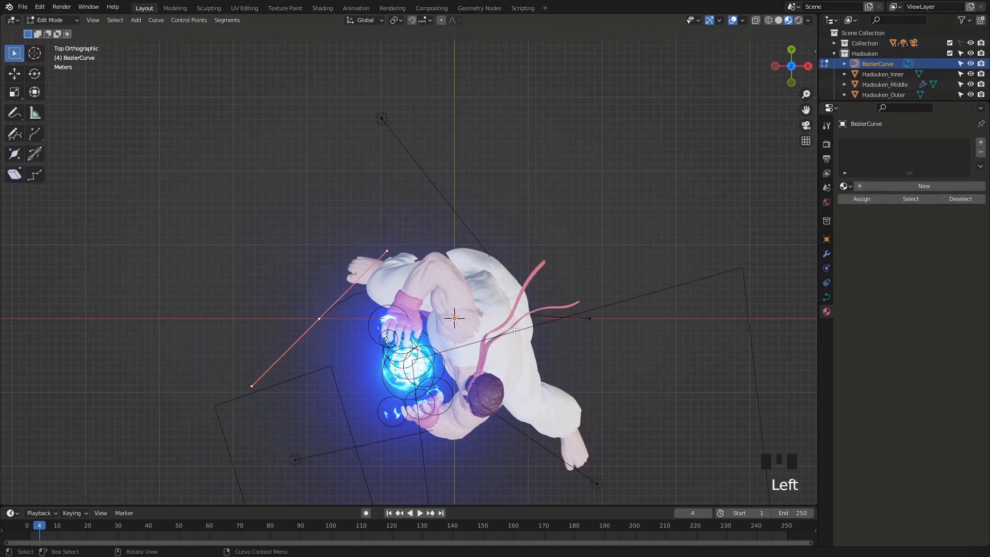
pyautogui.click(425, 20)
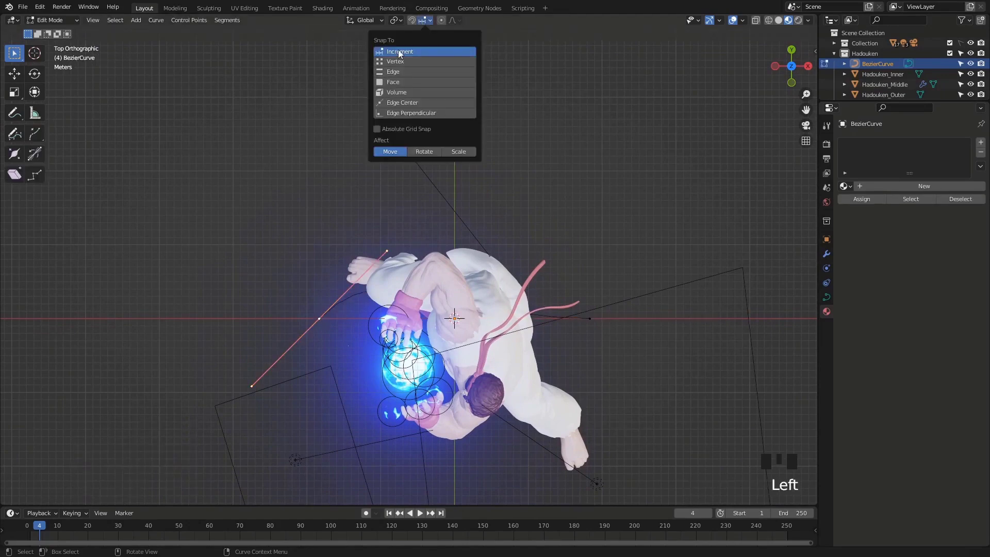
pyautogui.click(378, 130)
pyautogui.click(411, 20)
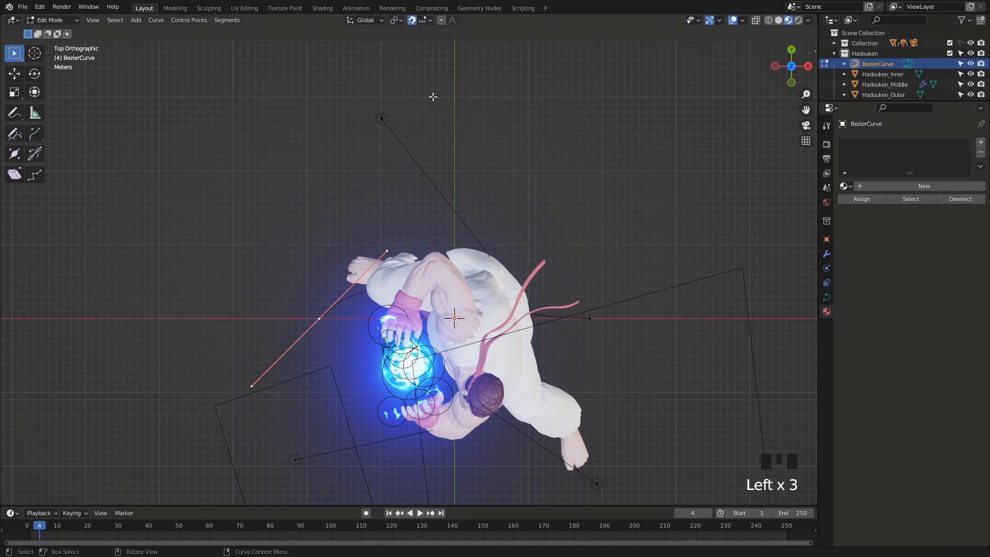
# Move the curve's negative-X end point onto the X axis 30 m from the origin, and the other end point onto the Y axis at 20 m.
pyautogui.press('g')
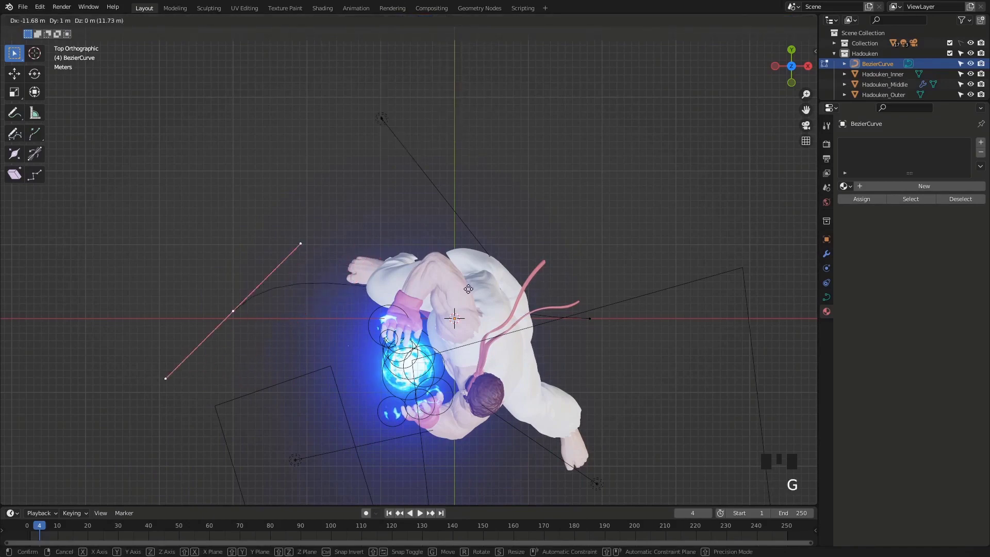
pyautogui.click(466, 294)
pyautogui.click(590, 318)
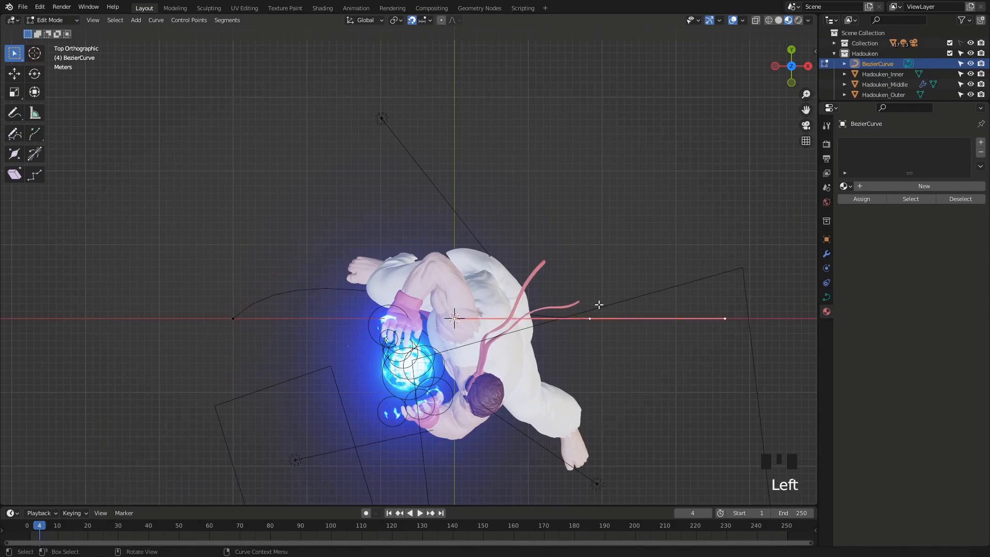
pyautogui.press('g')
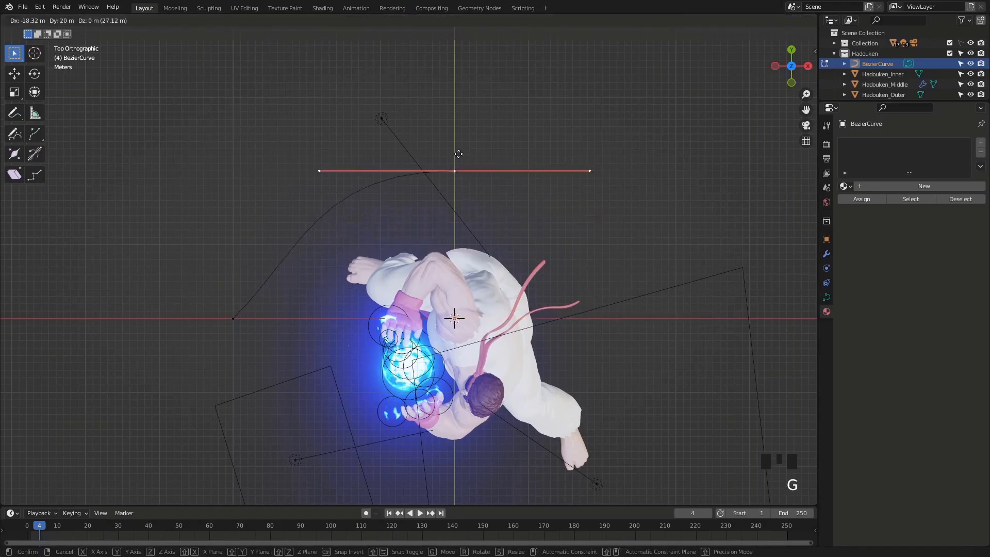
pyautogui.click(458, 153)
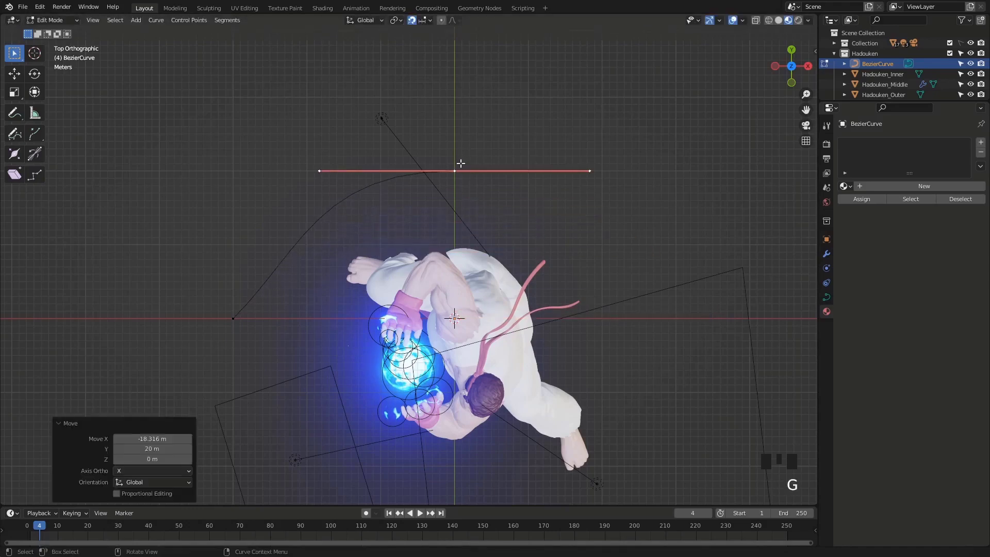
# Return to Object Mode and rotate the whole curve 180° in the front view.
pyautogui.press('Tab')
pyautogui.moveTo(377, 244); pyautogui.dragTo(437, 336, button='middle')
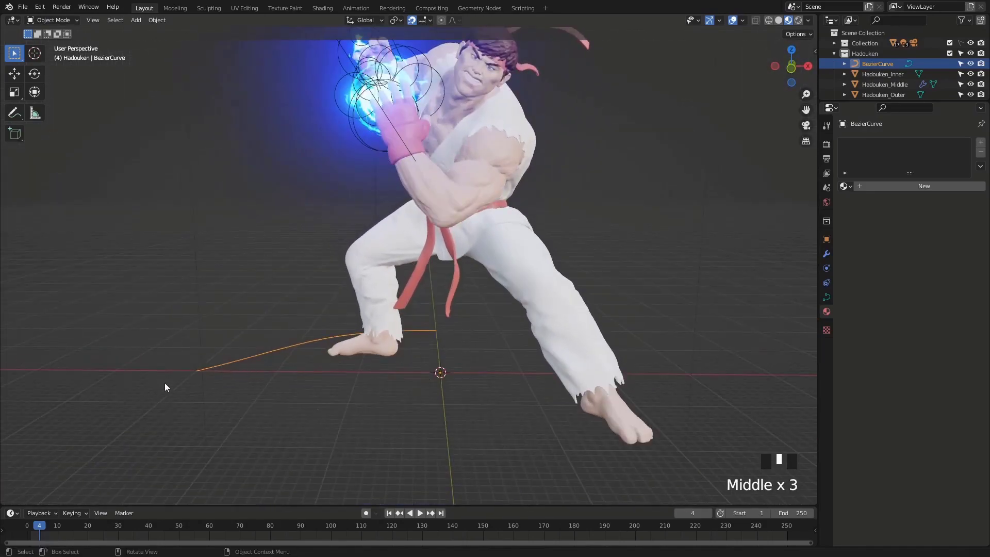
pyautogui.keyDown('shift'); pyautogui.moveTo(190, 370); pyautogui.dragTo(302, 300, button='middle'); pyautogui.keyUp('shift')
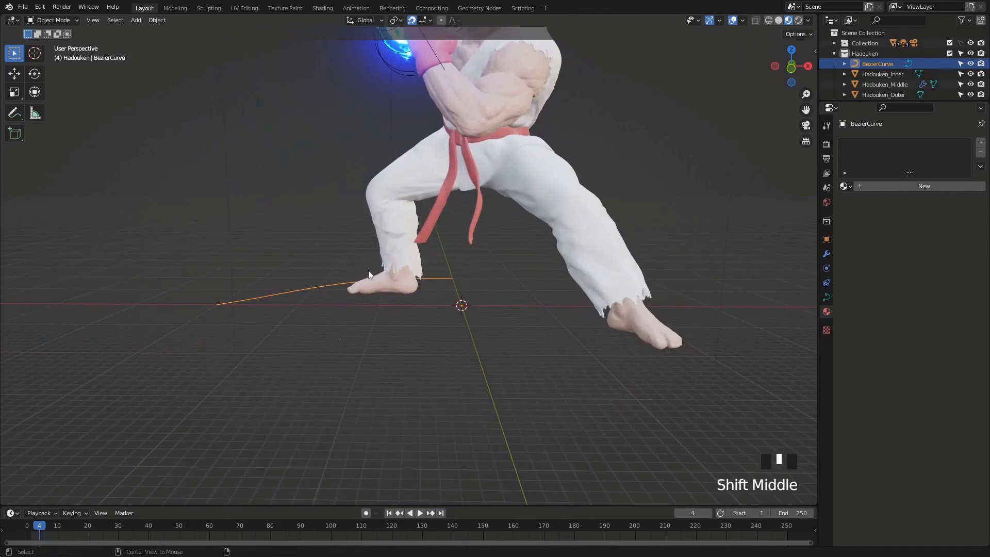
pyautogui.keyDown('alt'); pyautogui.moveTo(376, 270); pyautogui.dragTo(462, 265, button='middle'); pyautogui.keyUp('alt')
pyautogui.press('r')
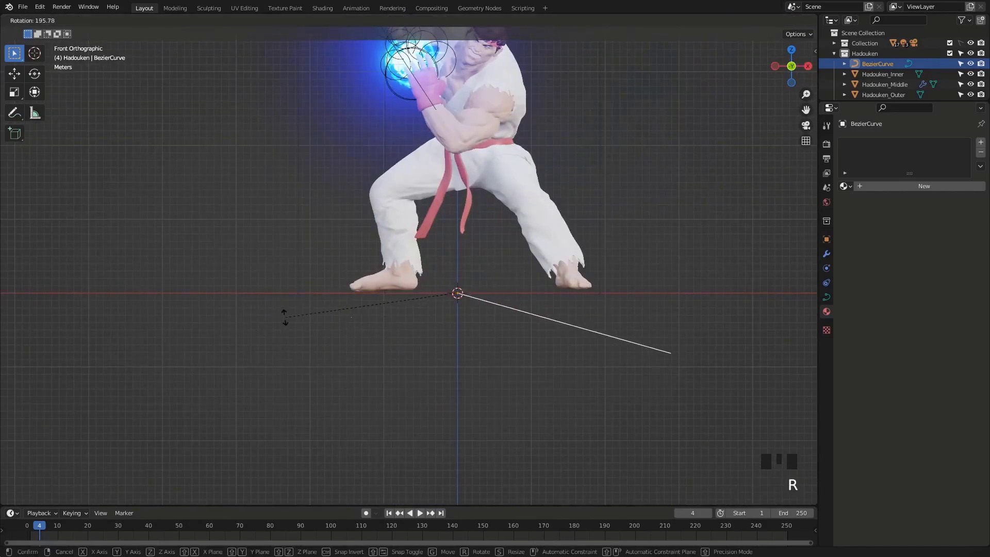
pyautogui.click(254, 393)
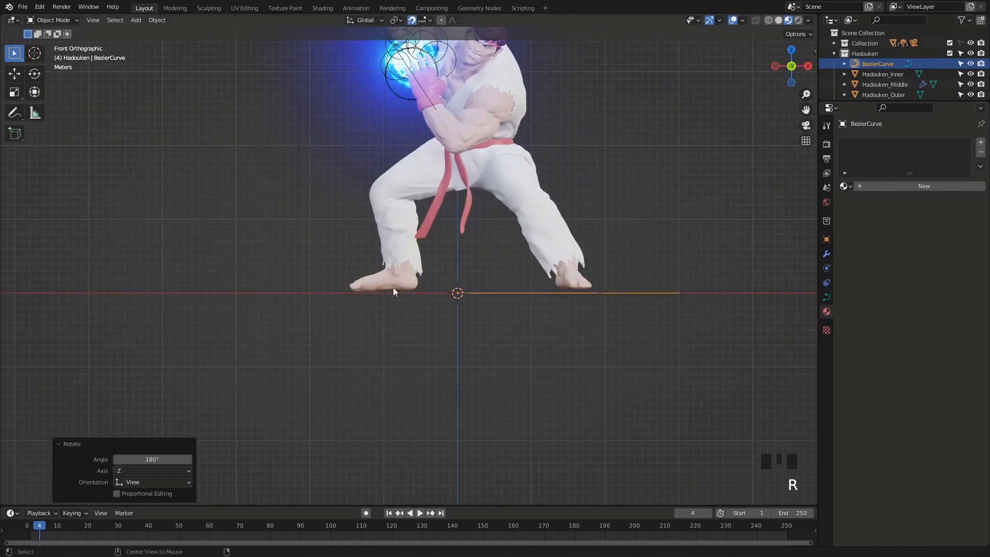
# In Edit Mode from the top view, rotate the handles of the positive-X end point 45° and scale them by 1.5.
pyautogui.keyDown('alt'); pyautogui.moveTo(393, 287); pyautogui.dragTo(526, 208, button='middle'); pyautogui.keyUp('alt')
pyautogui.press('Tab')
pyautogui.click(677, 324)
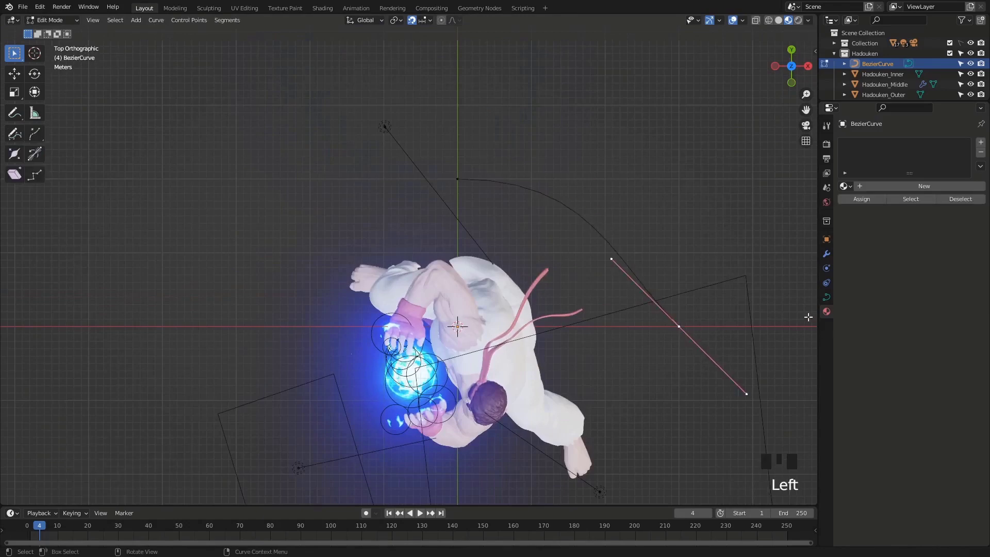
pyautogui.press('r')
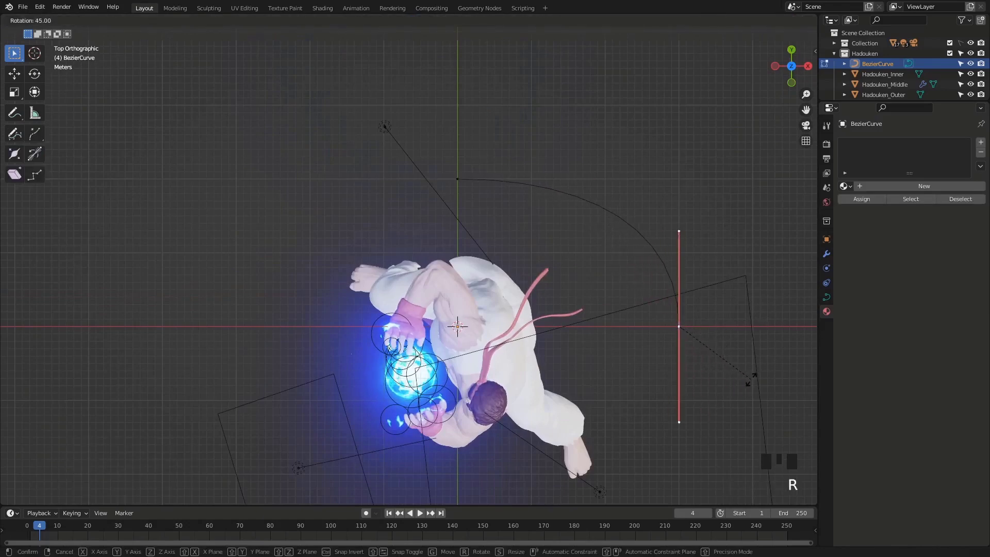
pyautogui.click(750, 381)
pyautogui.press('s')
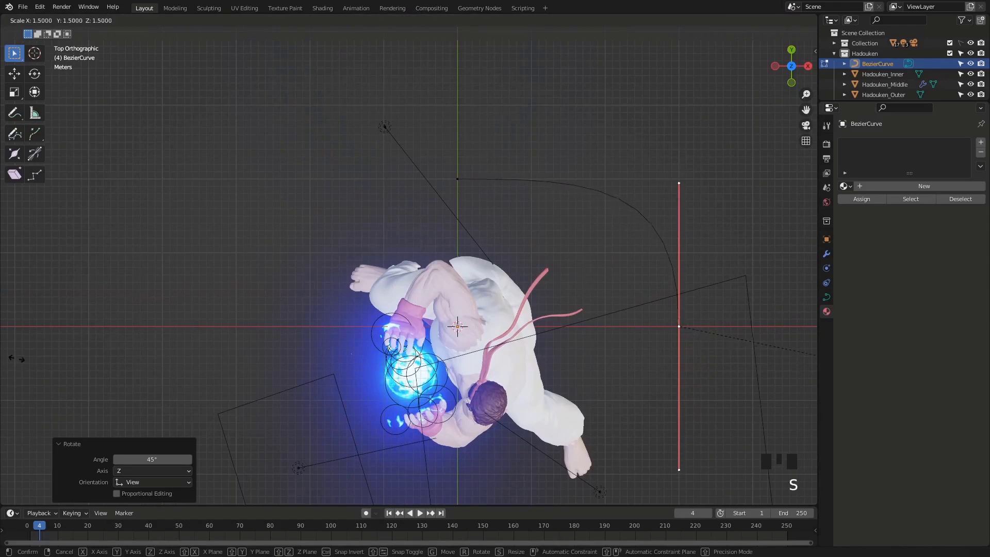
pyautogui.click(16, 356)
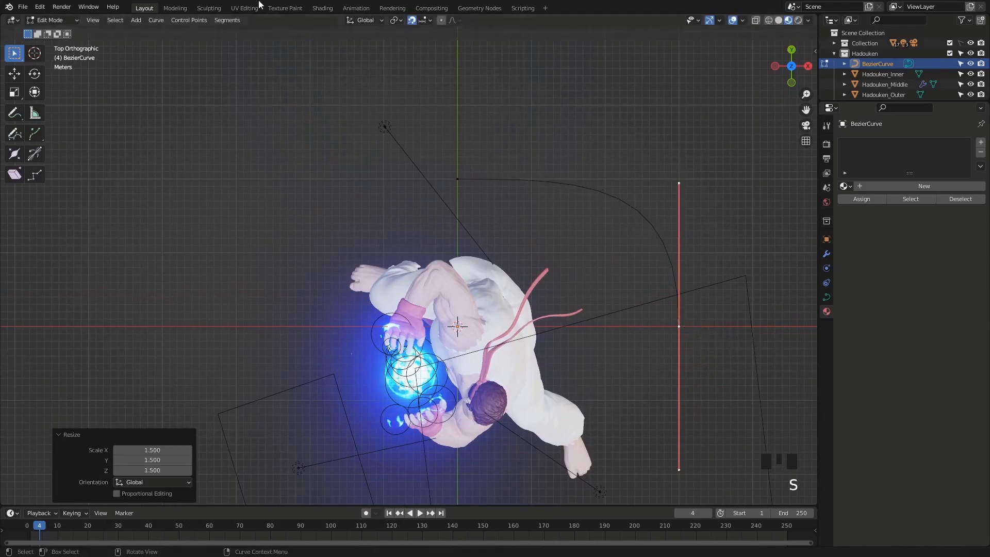
# Scale the handles of the Y-axis point by 0.4, lengthen them slightly, and shorten the handles of the positive-X end point a little.
pyautogui.click(430, 20)
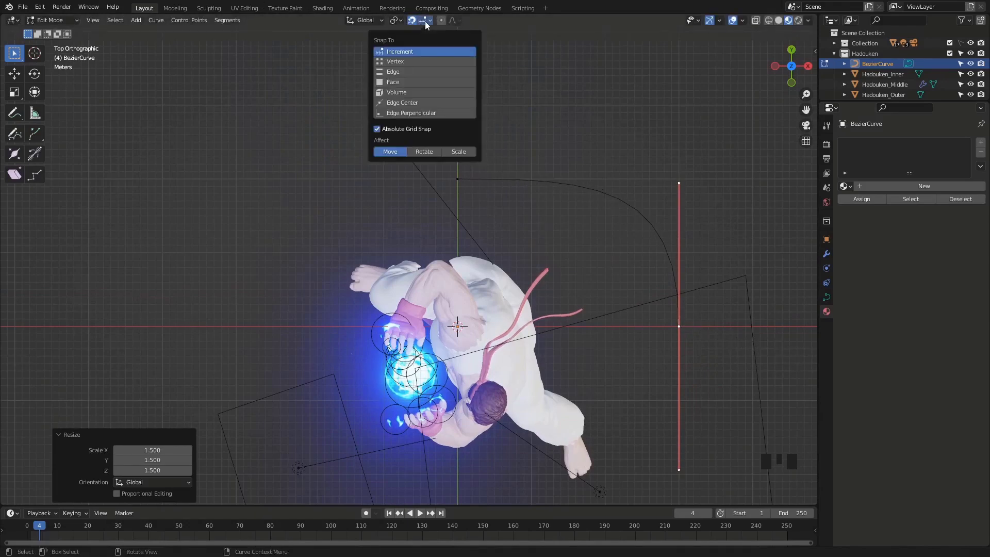
pyautogui.click(460, 182)
pyautogui.press('s')
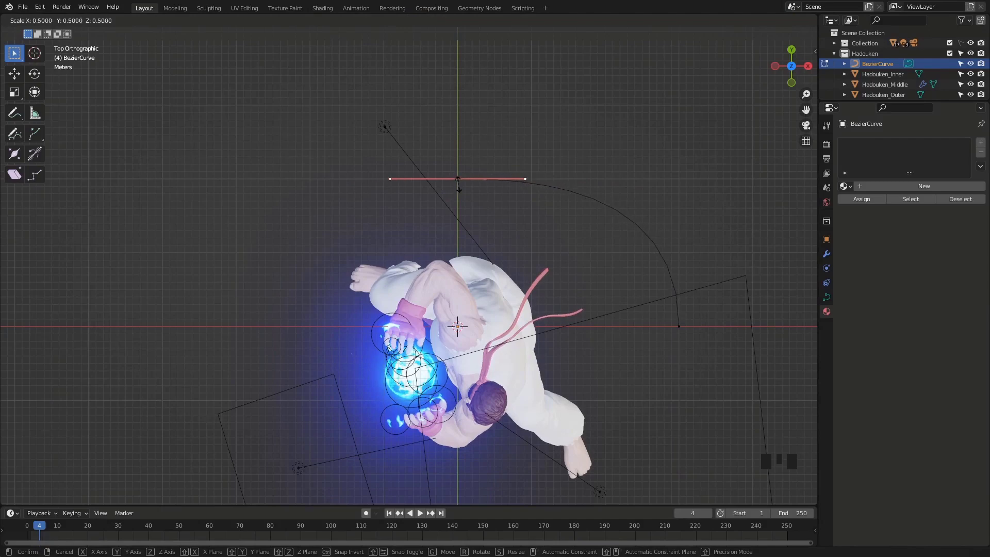
pyautogui.click(506, 192)
pyautogui.press('s')
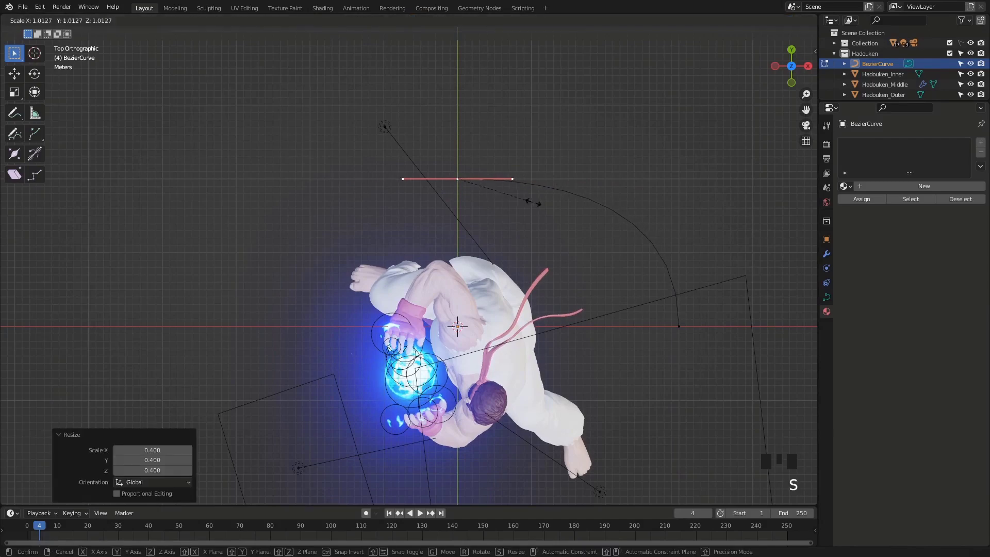
pyautogui.click(557, 205)
pyautogui.click(679, 326)
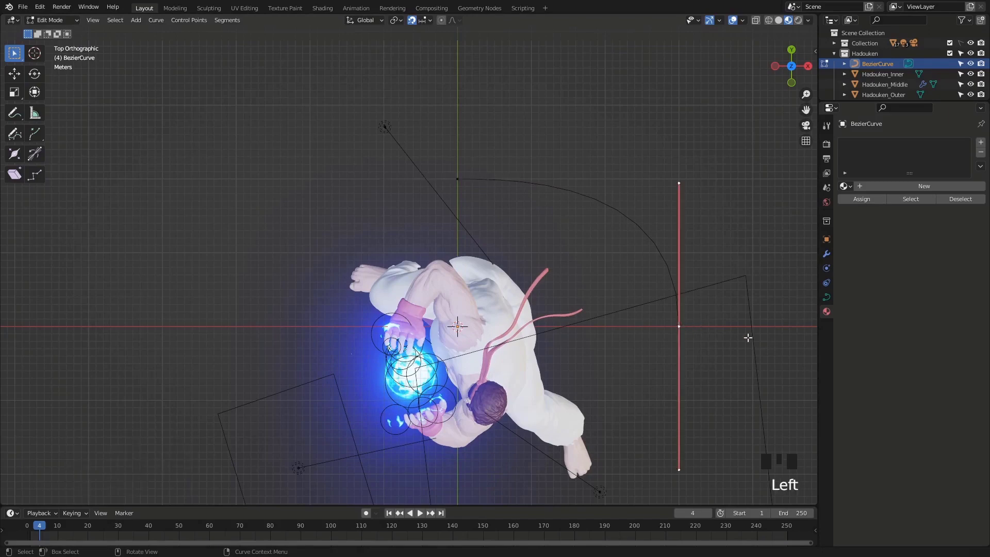
pyautogui.press('s')
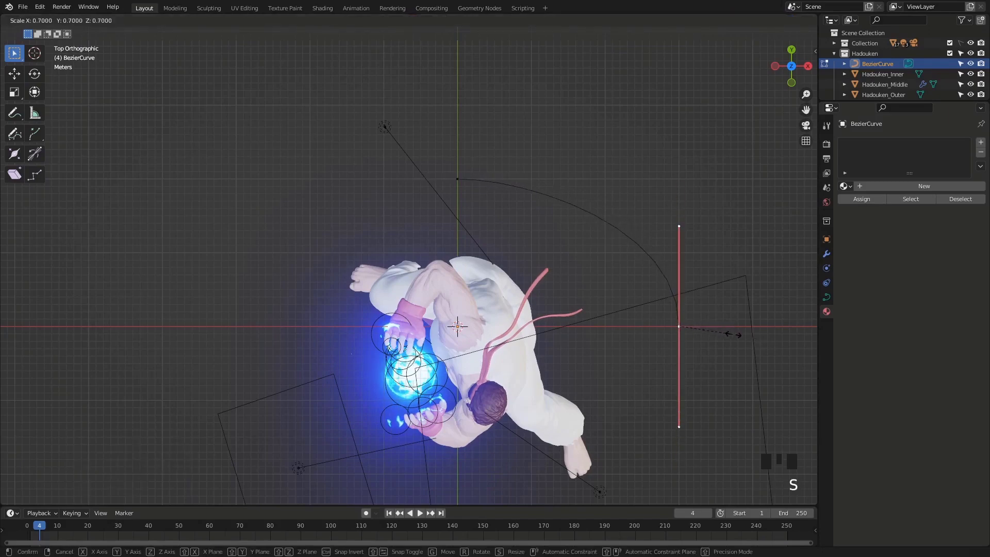
pyautogui.click(752, 336)
# Extrude the Y-axis point by -20 m in X and -20 m in Y, and rotate the new point's handles -90°.
pyautogui.click(460, 181)
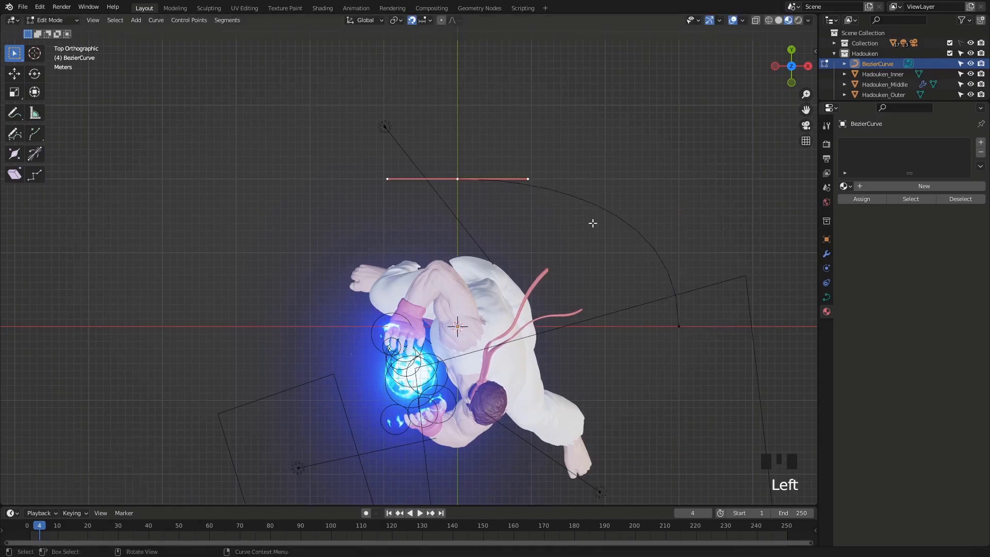
pyautogui.press('e')
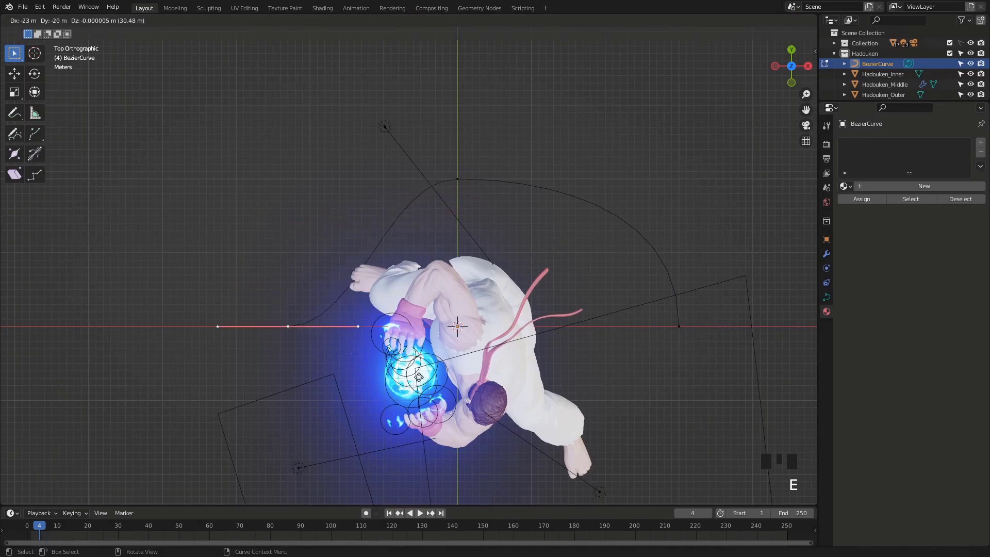
pyautogui.click(241, 329)
pyautogui.press('r')
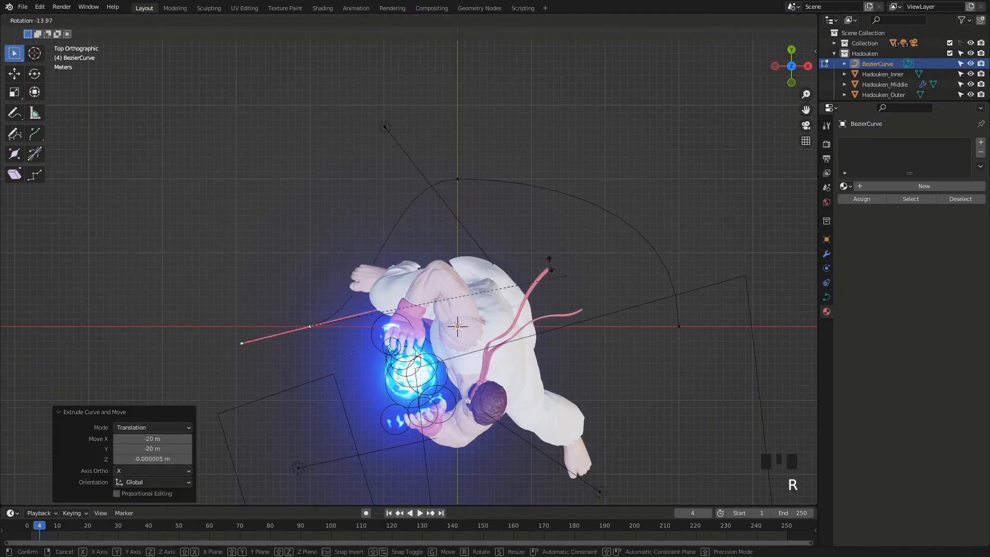
pyautogui.keyDown('ctrl'); pyautogui.click(317, 146); pyautogui.keyUp('ctrl')
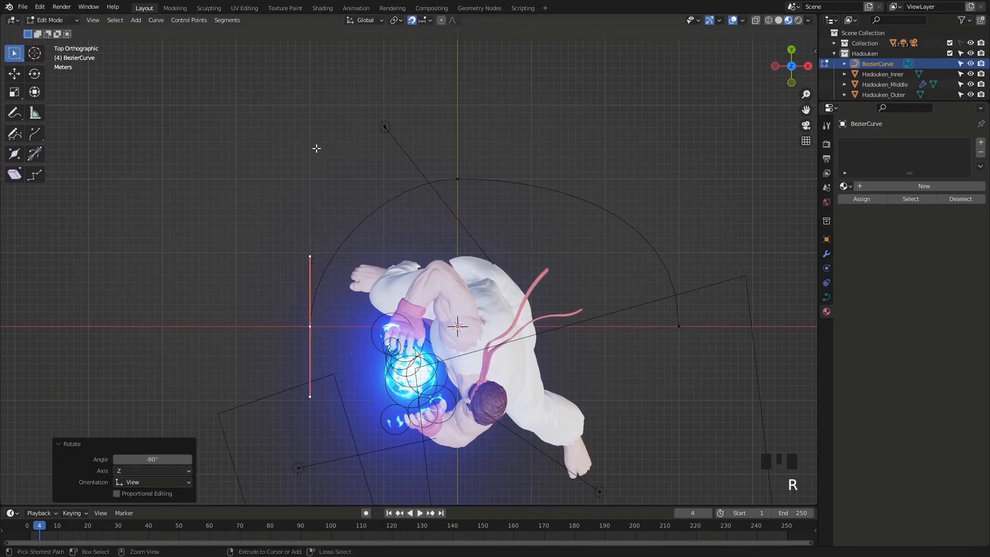
# Move the positive-X end point -10 m along X and scale its handles by 0.763.
pyautogui.click(457, 182)
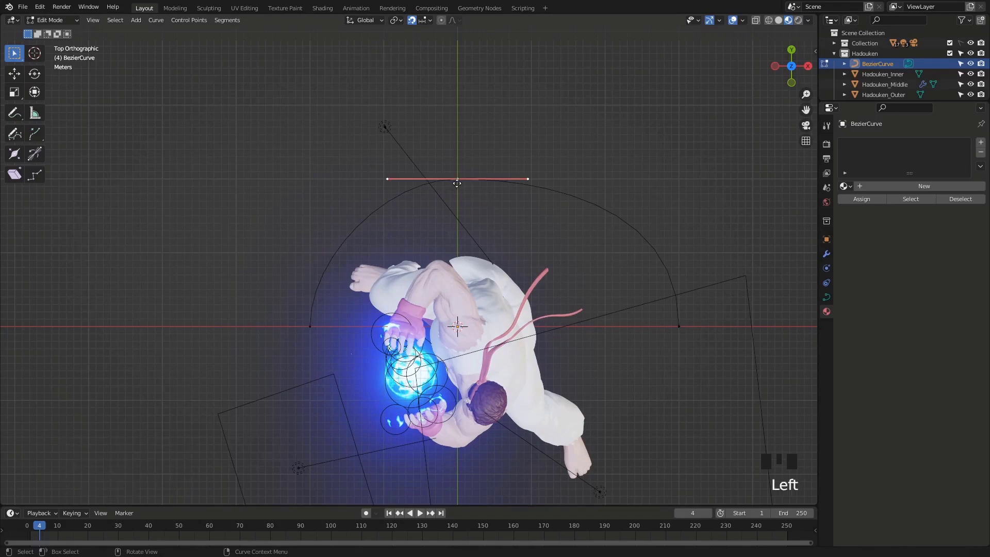
pyautogui.press('g')
pyautogui.press('Escape')
pyautogui.click(675, 325)
pyautogui.press('g')
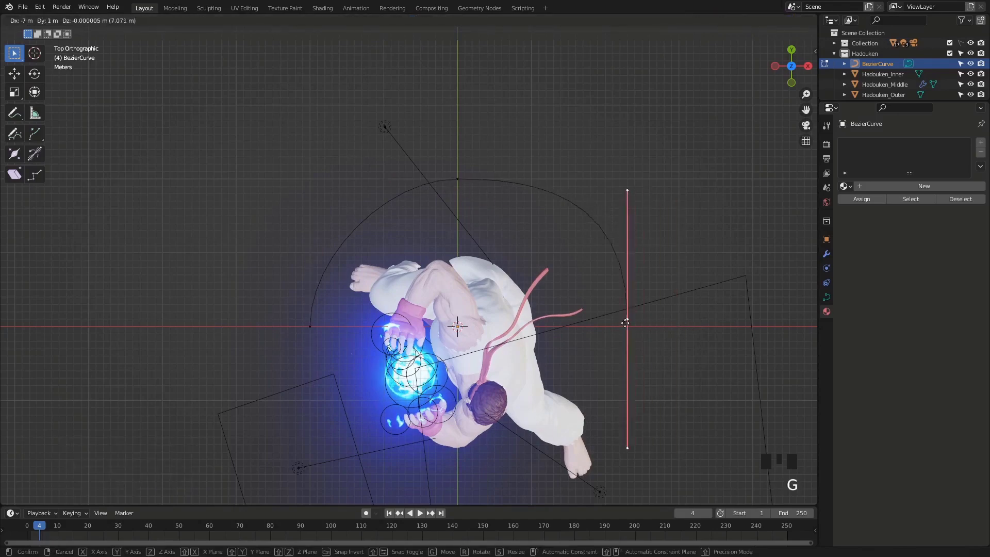
pyautogui.click(616, 331)
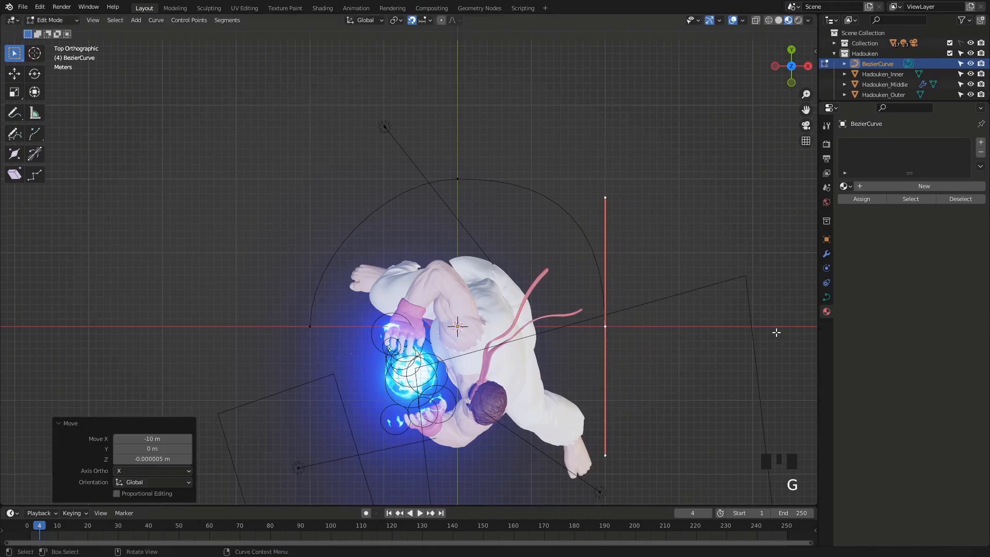
pyautogui.press('s')
pyautogui.click(727, 320)
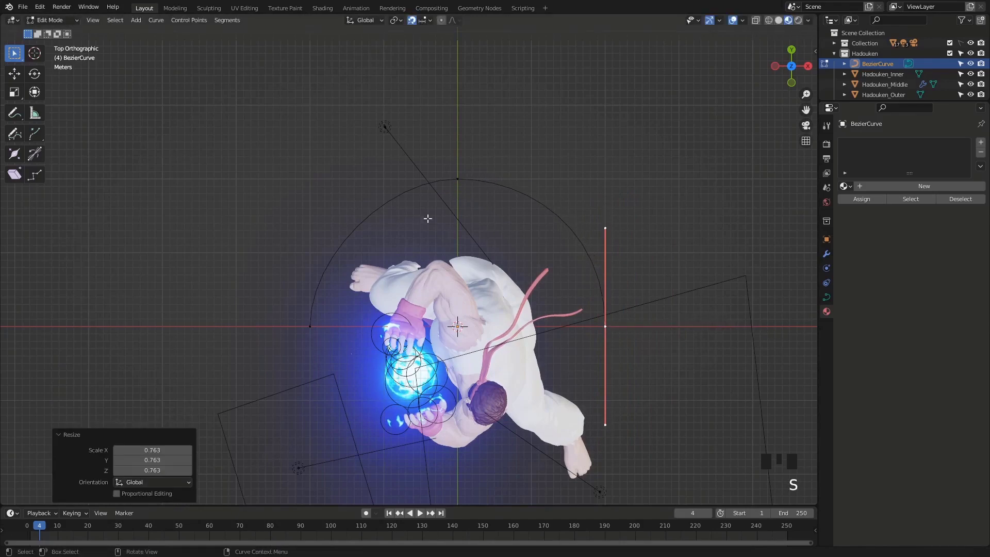
# Scale the handles of the negative-X end point by 1.062 and those of the Y-axis point by 1.052.
pyautogui.click(307, 327)
pyautogui.press('d')
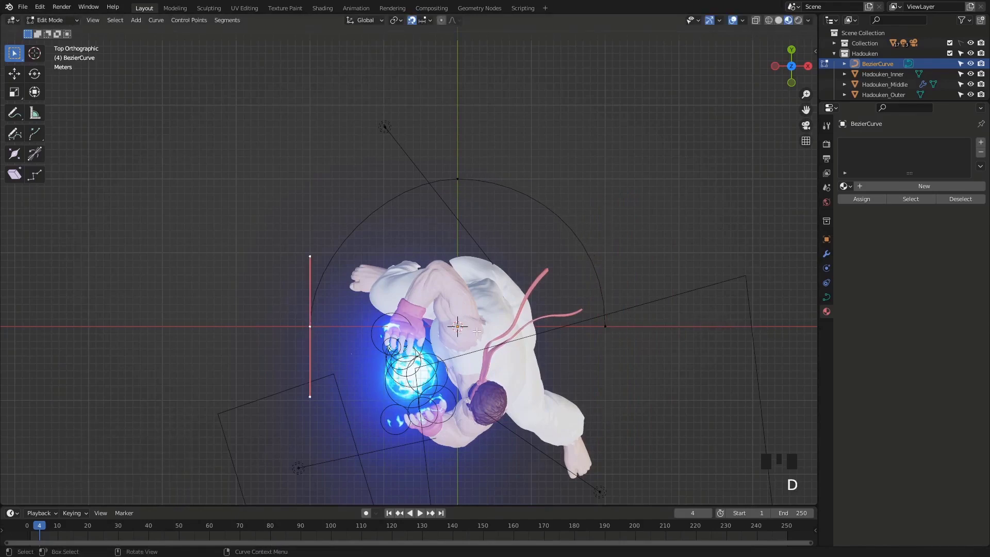
pyautogui.press('s')
pyautogui.click(485, 327)
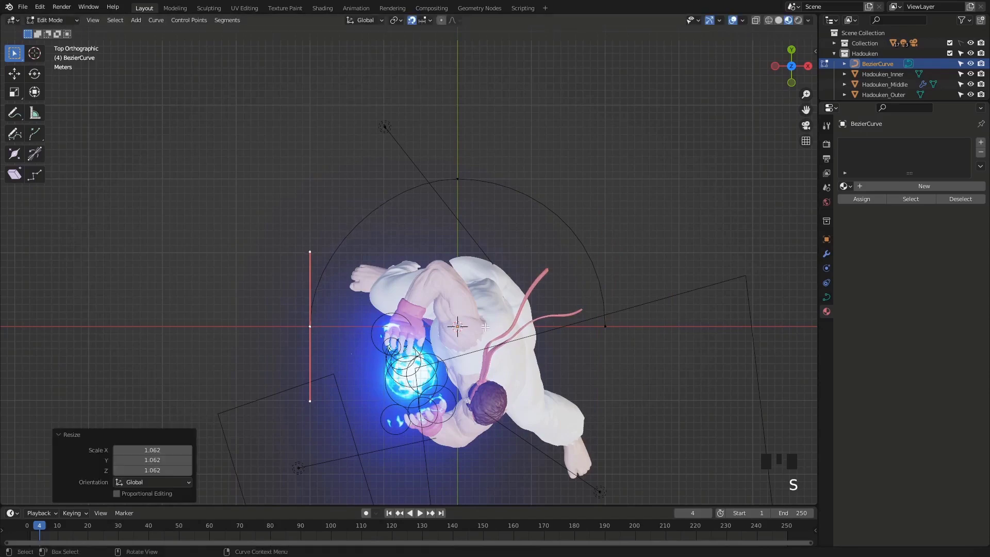
pyautogui.click(457, 178)
pyautogui.press('s')
pyautogui.click(590, 188)
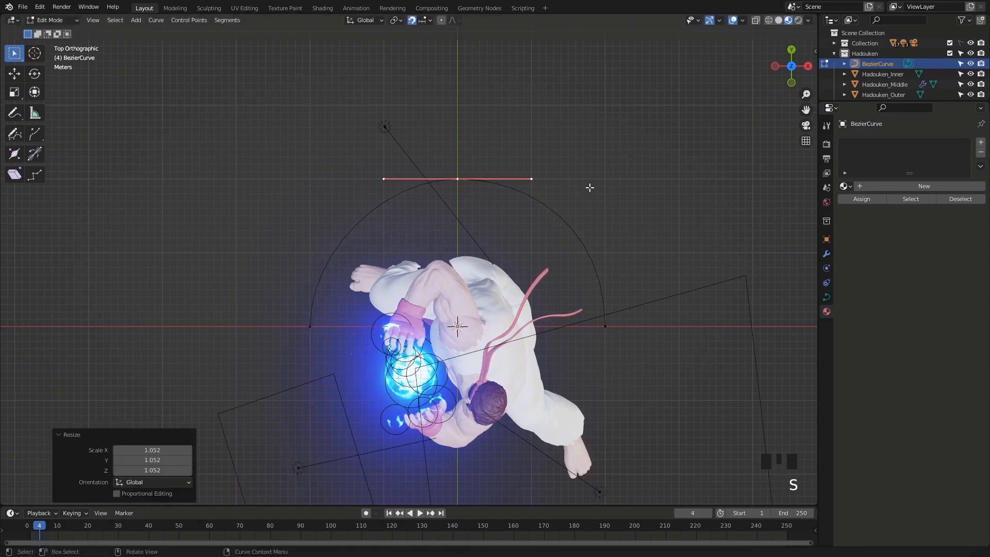
# Lengthen the handles of the negative-X end point by a factor of 1.322 to even out the semicircle.
pyautogui.click(311, 326)
pyautogui.press('s')
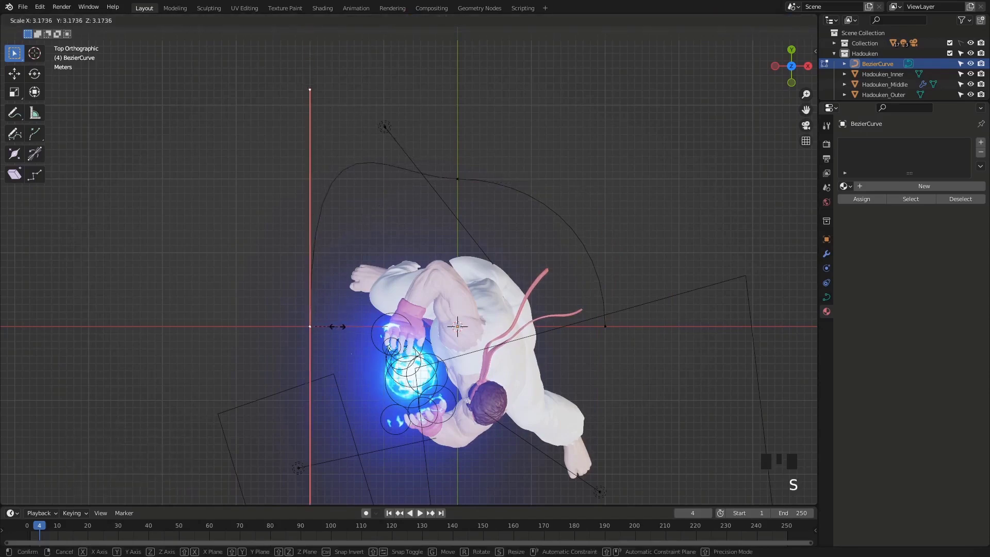
pyautogui.rightClick(665, 338)
pyautogui.press('s')
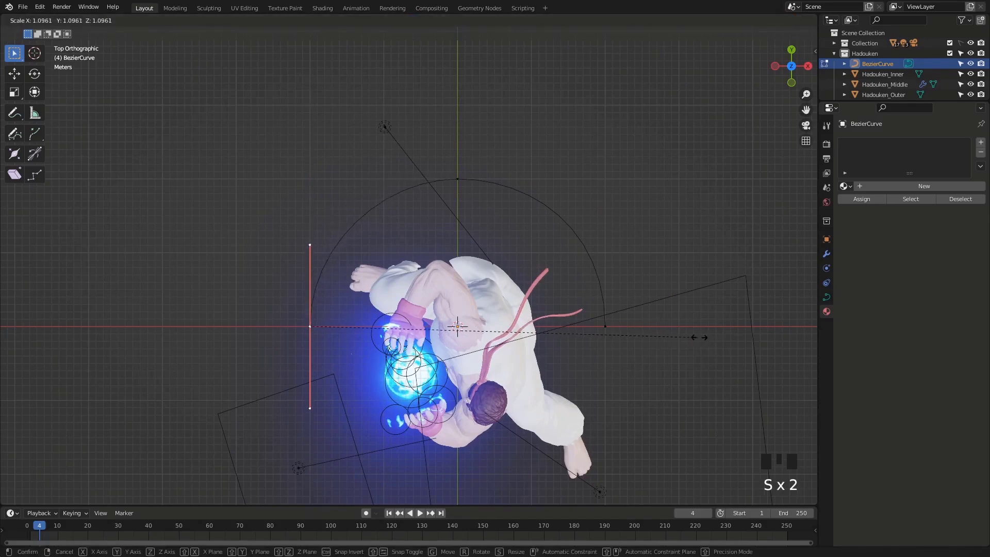
pyautogui.click(778, 338)
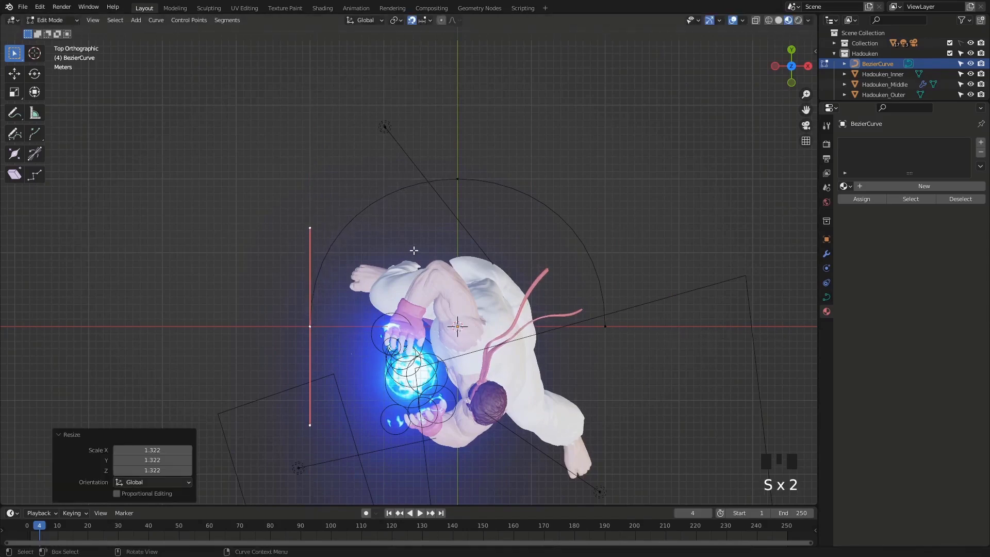
# Switch to Object Mode and raise the curve 27 m along Z to the character's upper body.
pyautogui.moveTo(414, 250); pyautogui.dragTo(444, 279, button='middle')
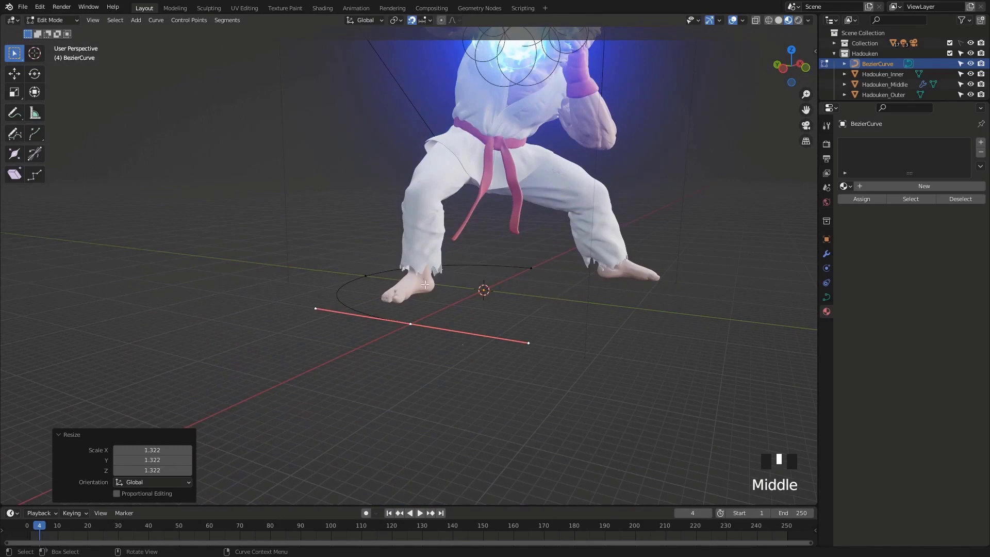
pyautogui.press('Tab')
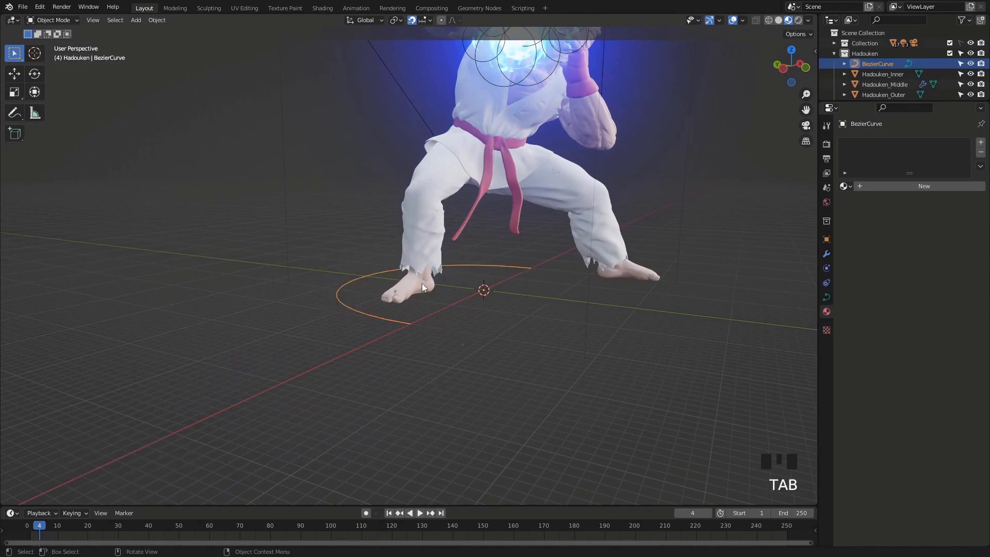
pyautogui.press('g')
pyautogui.press('z')
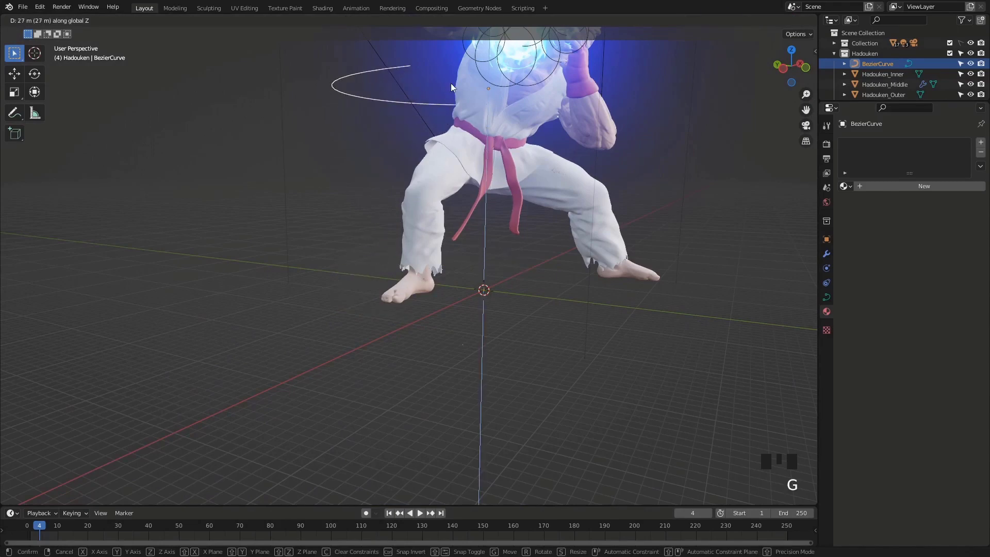
pyautogui.click(451, 88)
pyautogui.scroll(-3, 453, 131)
pyautogui.keyDown('shift'); pyautogui.moveTo(454, 131); pyautogui.dragTo(465, 237, button='middle'); pyautogui.keyUp('shift')
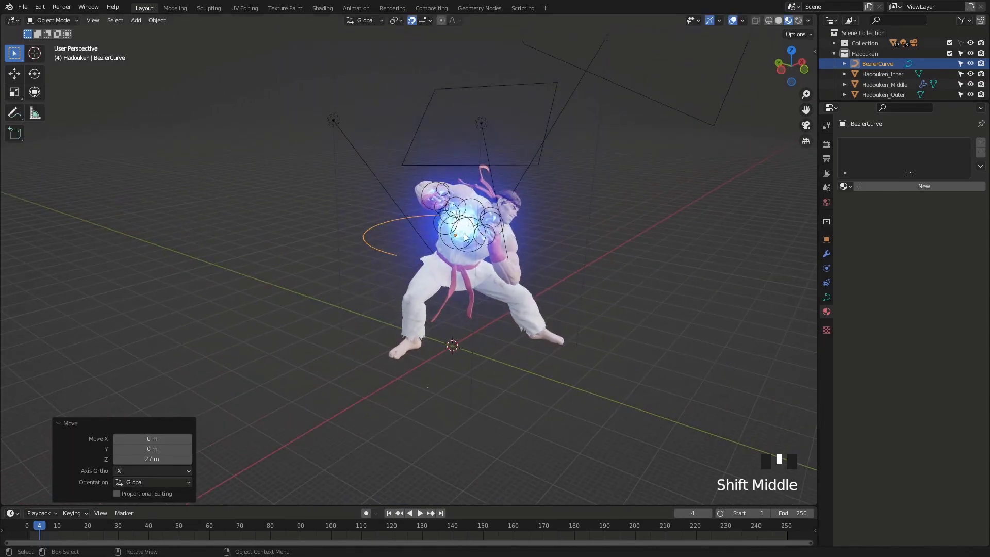
# Extrude the Bezier curve by 0.05 m in its geometry settings to form a ribbon, and switch to Edit Mode.
pyautogui.moveTo(462, 247); pyautogui.dragTo(497, 250, button='middle')
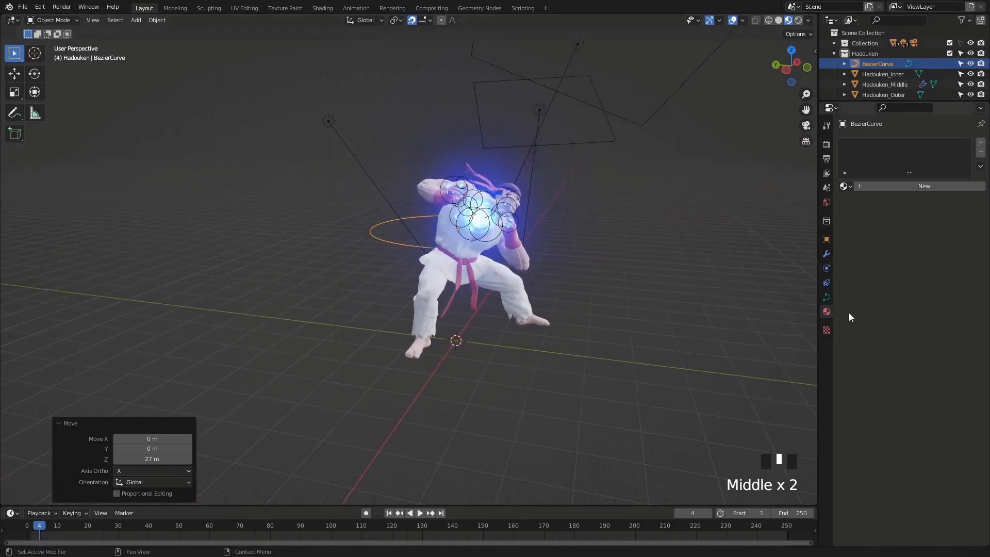
pyautogui.click(827, 297)
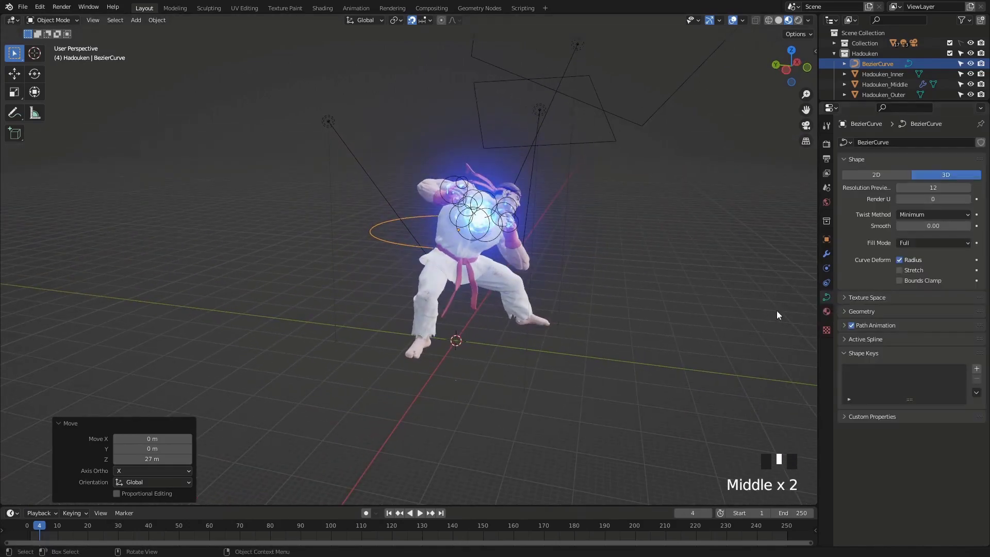
pyautogui.scroll(4, 391, 226)
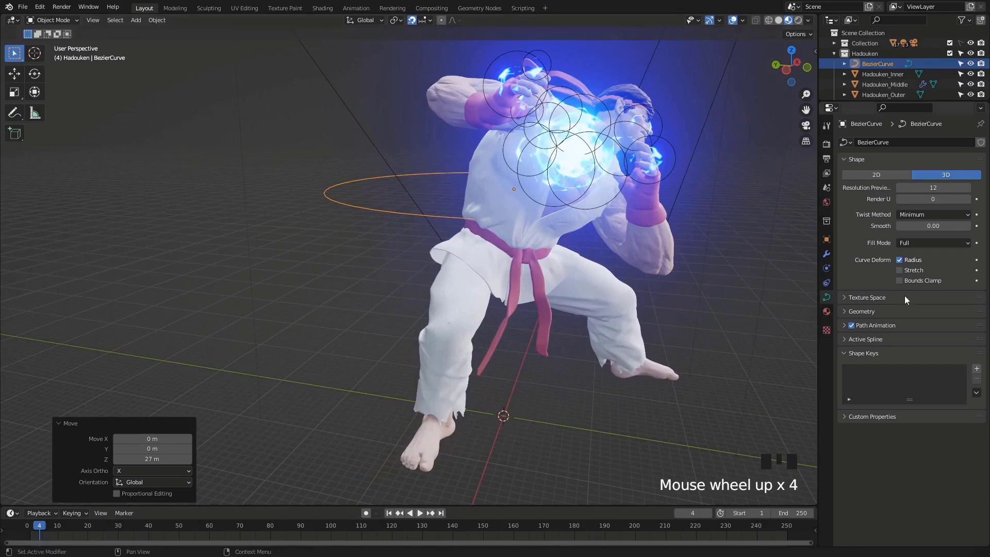
pyautogui.click(858, 311)
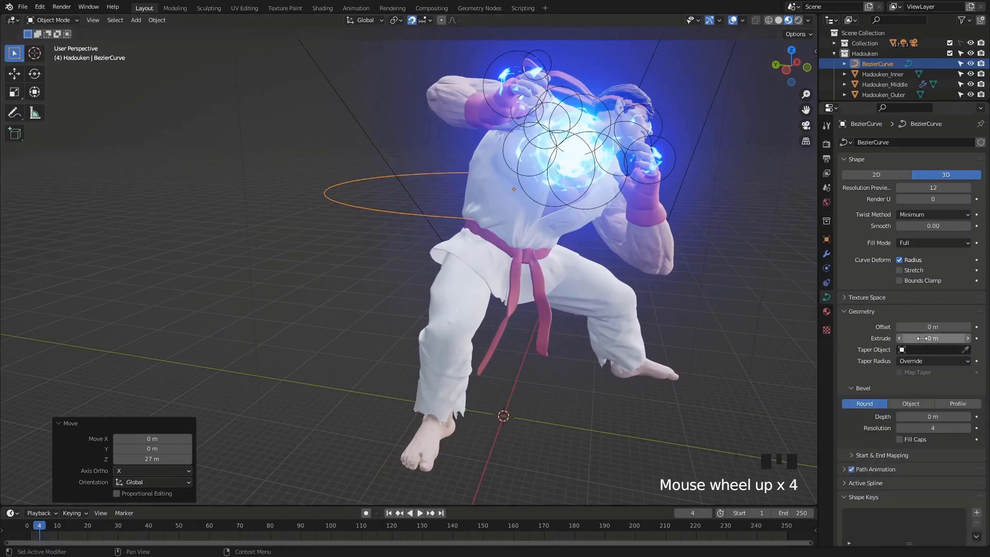
pyautogui.moveTo(922, 338); pyautogui.dragTo(943, 338)
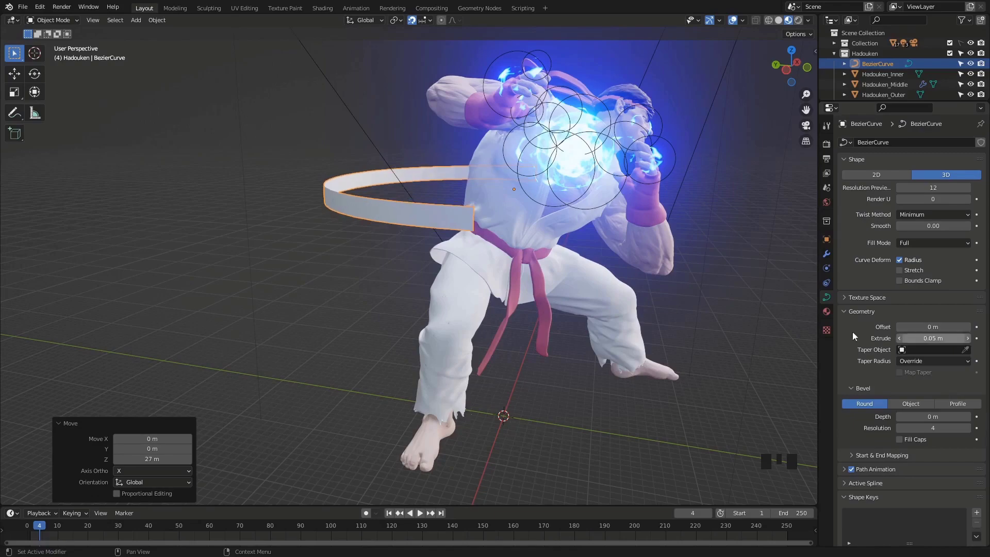
pyautogui.moveTo(495, 294); pyautogui.dragTo(431, 212, button='middle')
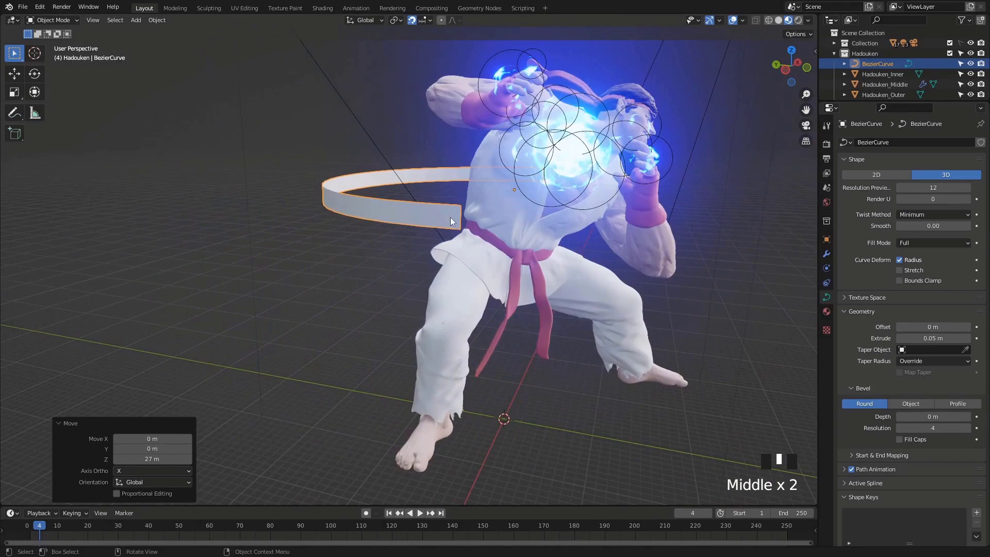
pyautogui.press('Tab')
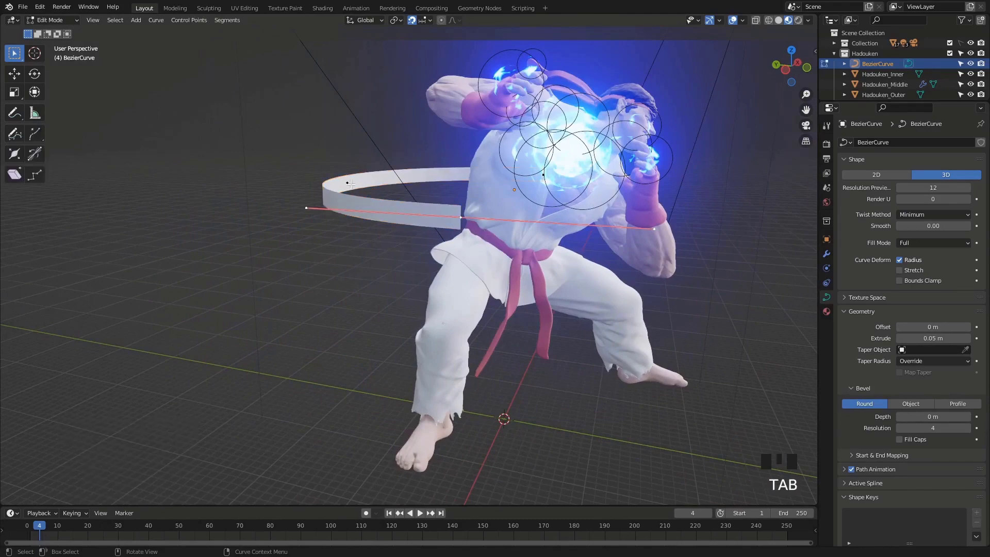
pyautogui.moveTo(366, 191); pyautogui.dragTo(565, 200, button='middle')
pyautogui.moveTo(627, 211); pyautogui.dragTo(574, 291, button='middle')
pyautogui.press('g')
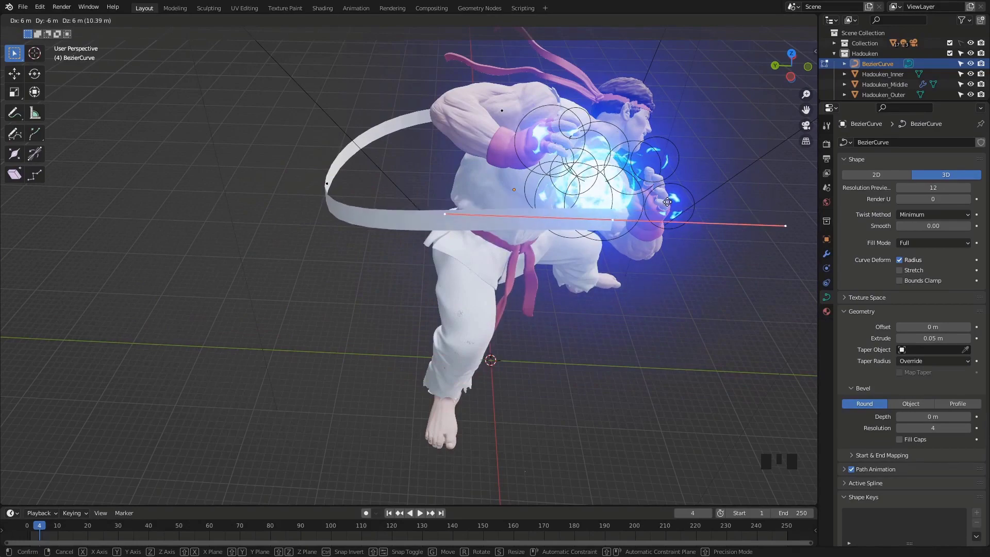
pyautogui.click(642, 251)
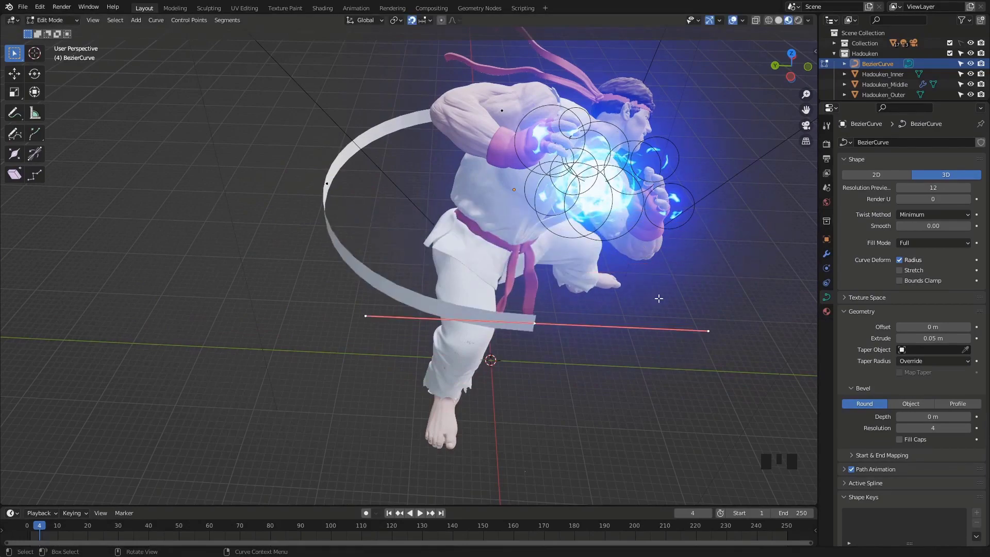
# Move the negative-X end point 10 m along X and -6 m along Y, and raise it 5 m along Z to the energy ball.
pyautogui.moveTo(643, 251); pyautogui.dragTo(503, 210, button='middle')
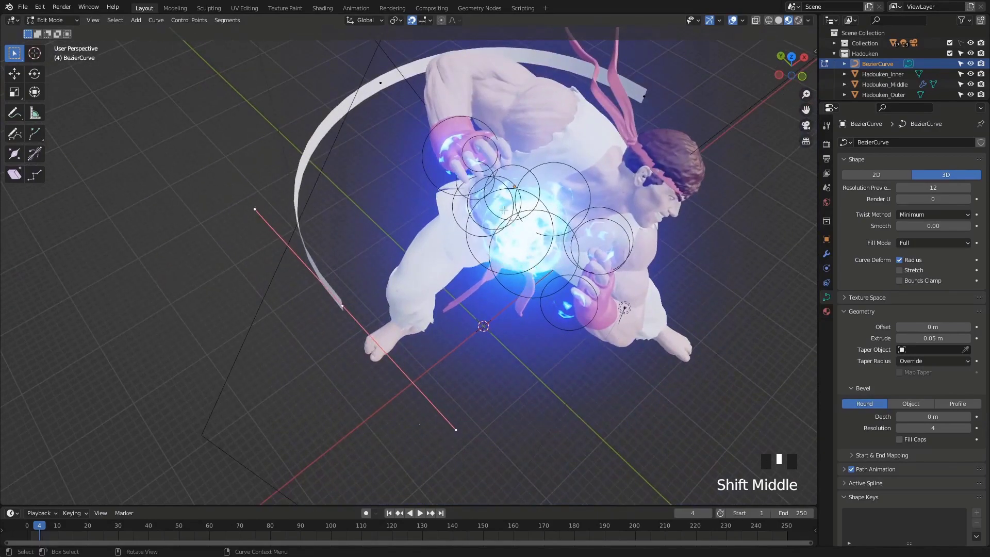
pyautogui.moveTo(464, 266); pyautogui.dragTo(507, 247, button='middle')
pyautogui.scroll(-2, 589, 235)
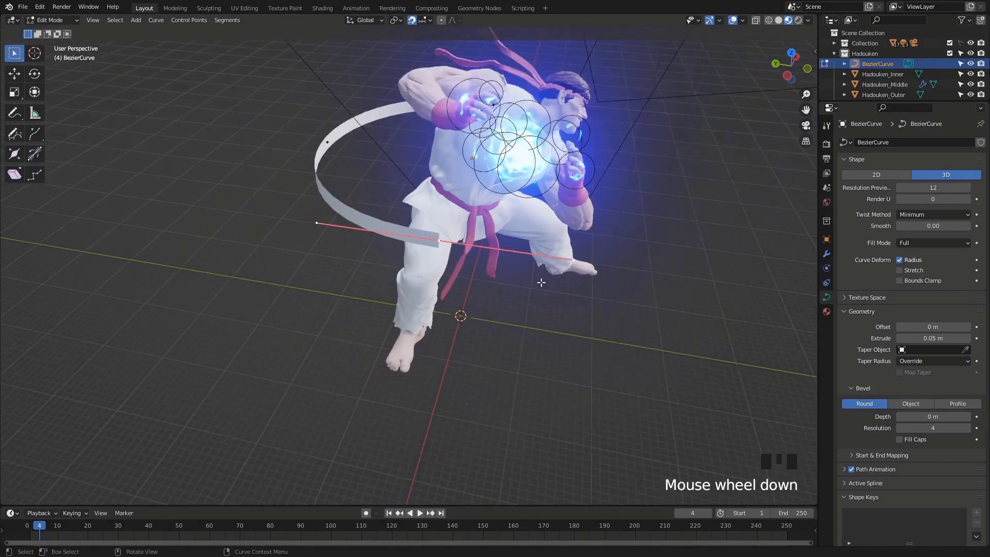
pyautogui.moveTo(588, 236); pyautogui.dragTo(381, 197, button='middle')
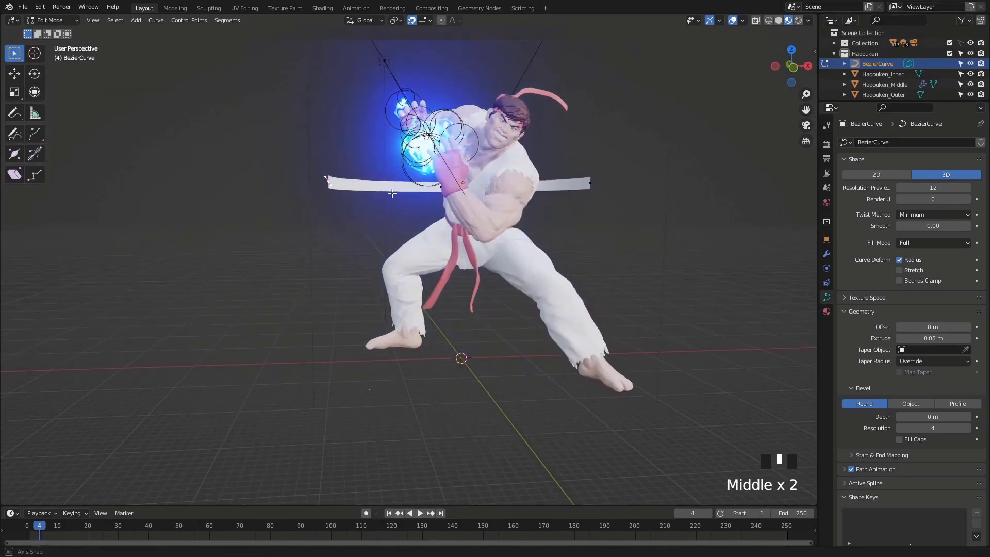
pyautogui.moveTo(391, 193); pyautogui.dragTo(409, 267, button='middle')
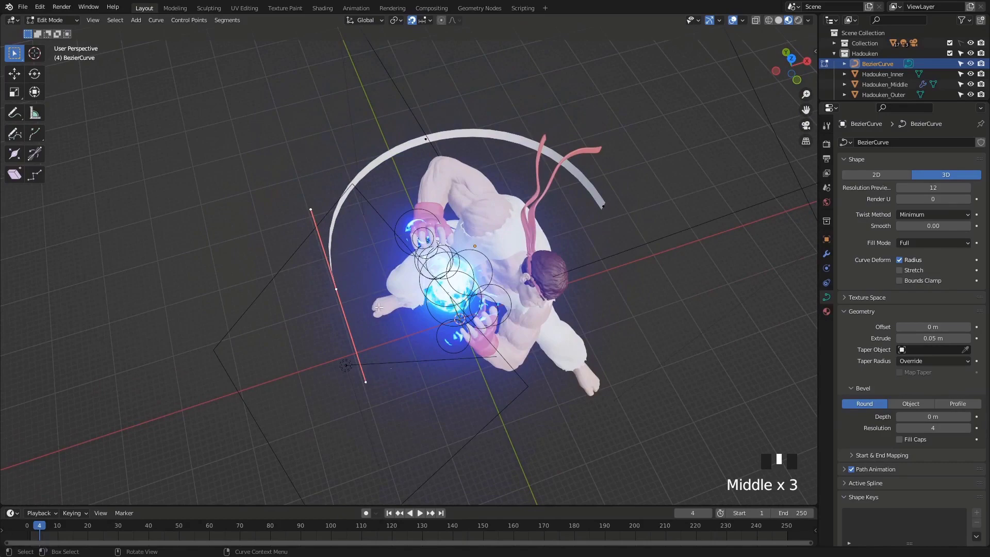
pyautogui.moveTo(379, 307); pyautogui.dragTo(464, 362, button='middle')
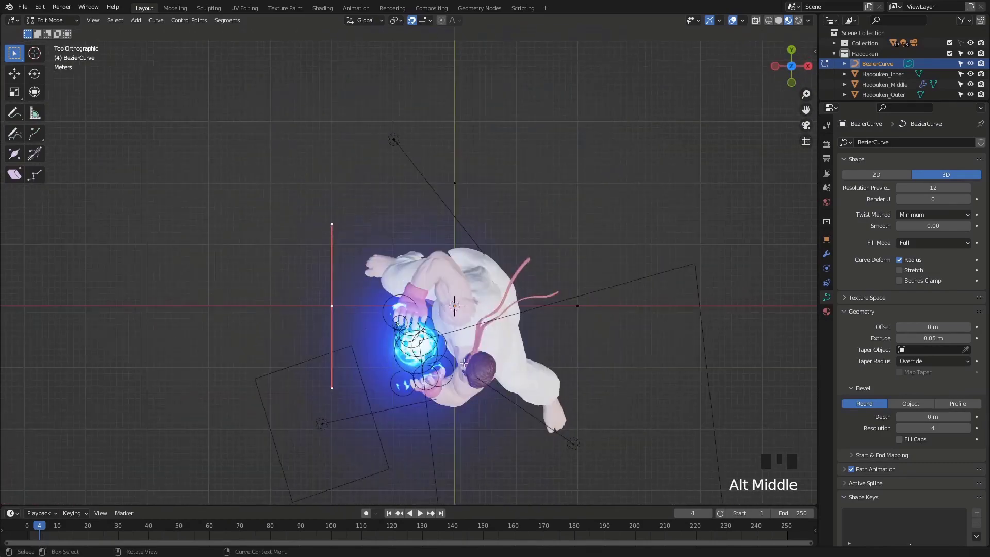
pyautogui.press('g')
pyautogui.click(528, 408)
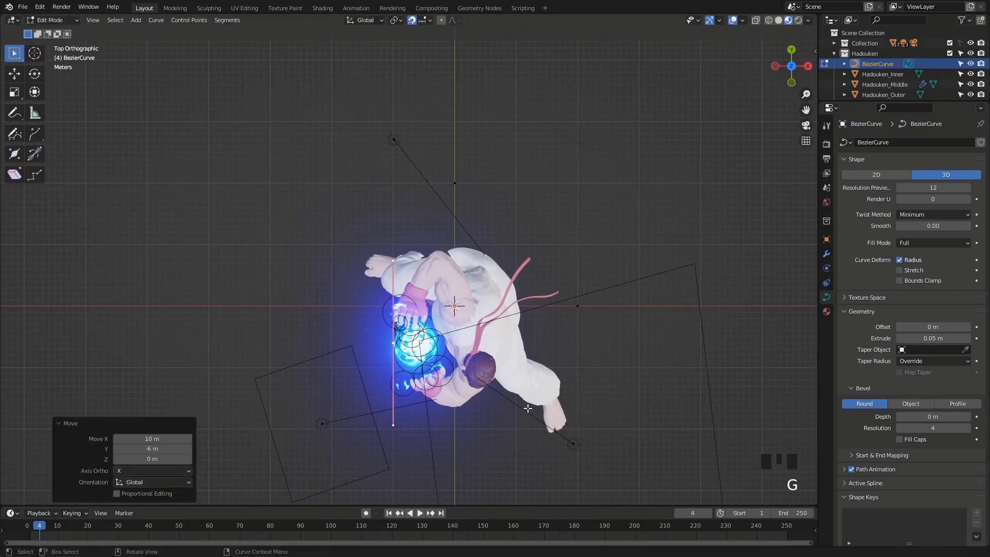
pyautogui.moveTo(528, 407); pyautogui.dragTo(614, 300, button='middle')
pyautogui.press('g')
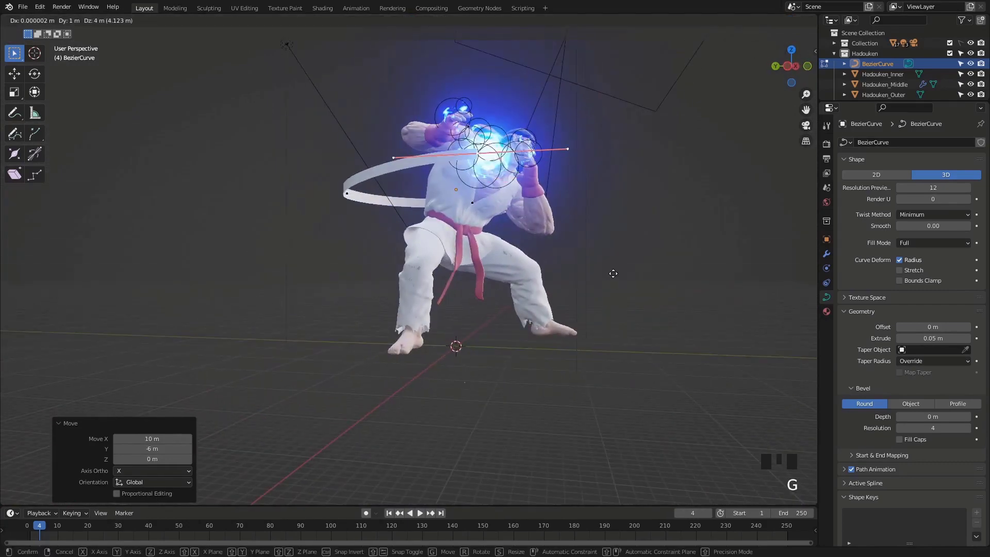
pyautogui.click(593, 257)
# Lower the positive-X end point by 5 m along Z so the ribbon slopes down away from the ball.
pyautogui.moveTo(400, 234); pyautogui.dragTo(510, 202, button='middle')
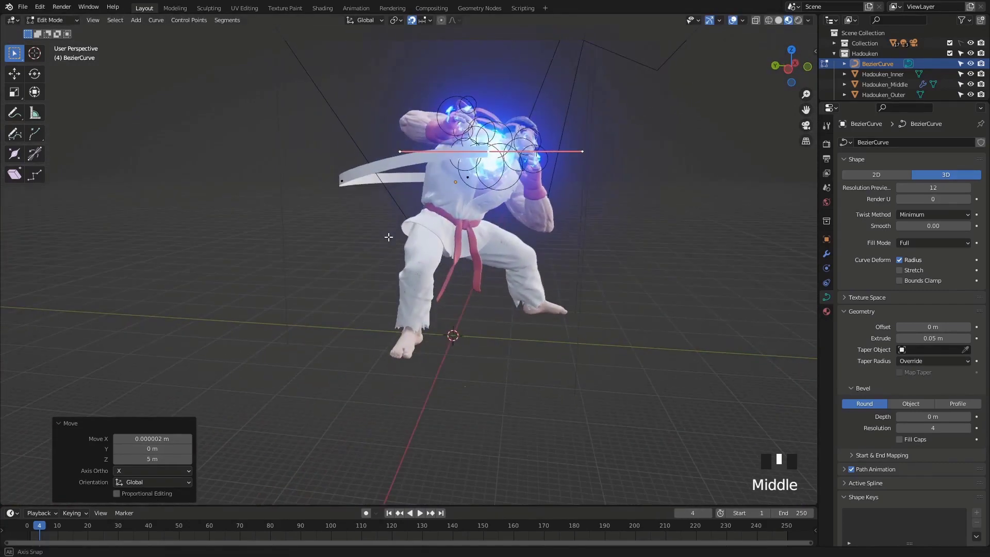
pyautogui.click(510, 203)
pyautogui.press('g')
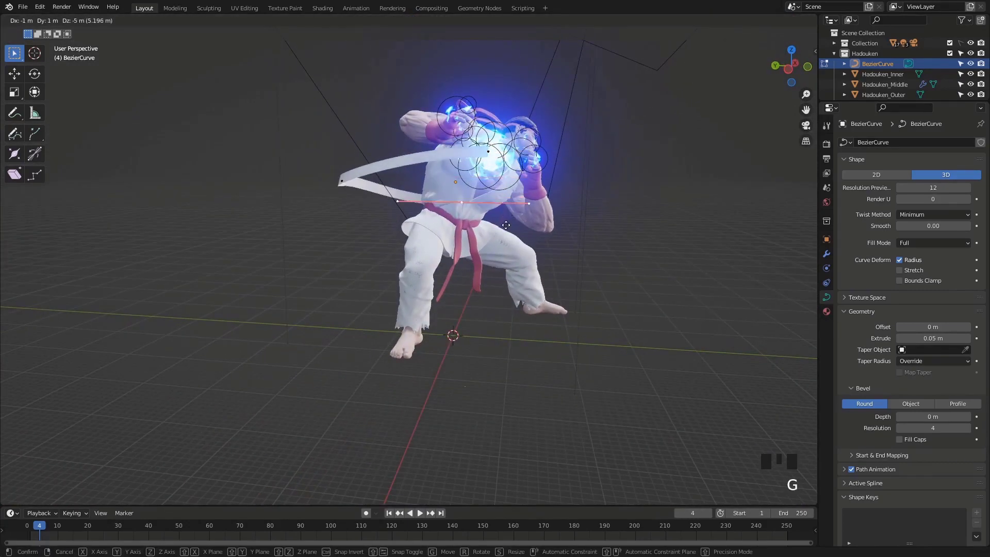
pyautogui.press('z')
pyautogui.click(513, 227)
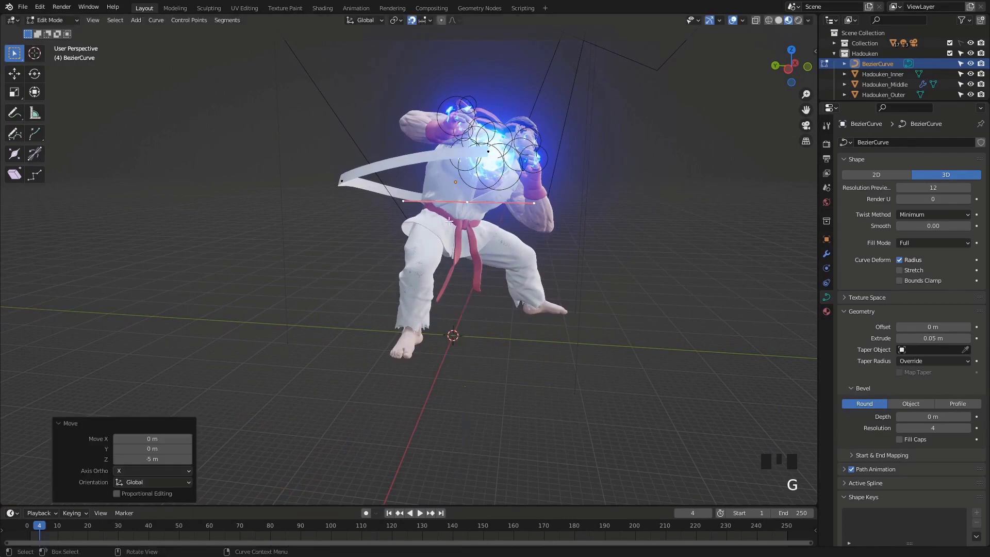
# Rotate the middle control point -17.4° from the side and -24.2° in top view, and move it -4 m along Y.
pyautogui.moveTo(350, 181); pyautogui.dragTo(356, 311, button='middle')
pyautogui.press('r')
pyautogui.click(596, 186)
pyautogui.keyDown('alt'); pyautogui.moveTo(372, 272); pyautogui.dragTo(444, 232, button='middle'); pyautogui.keyUp('alt')
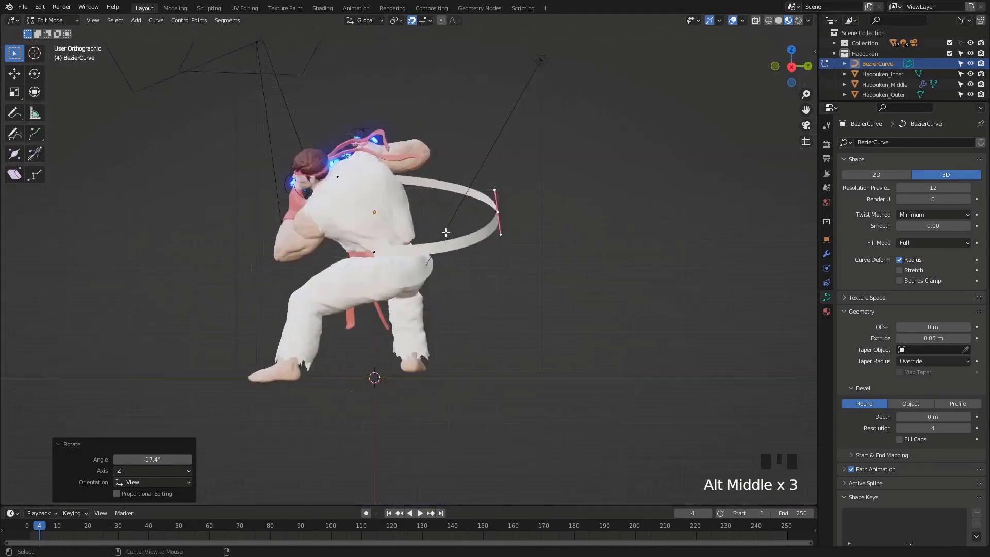
pyautogui.press('r')
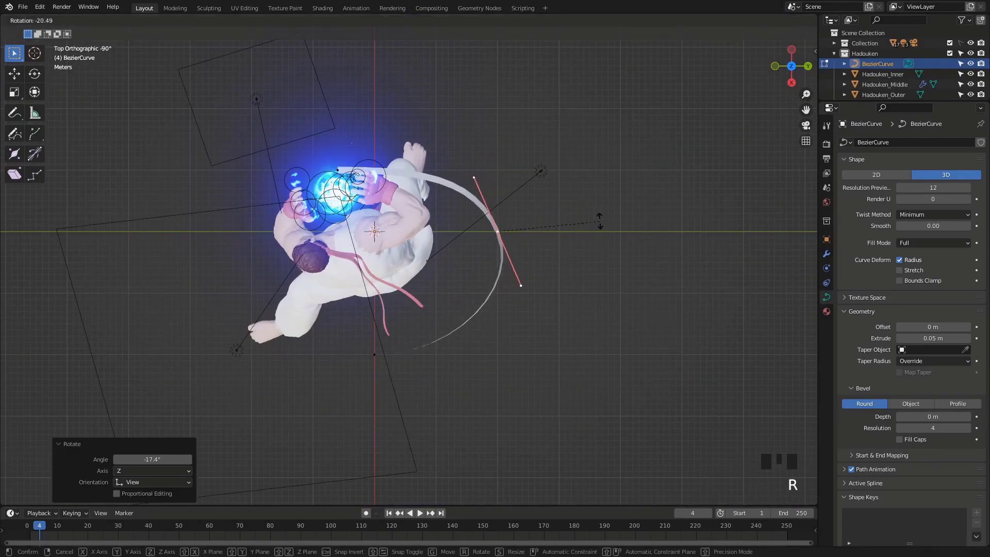
pyautogui.click(596, 215)
pyautogui.press('g')
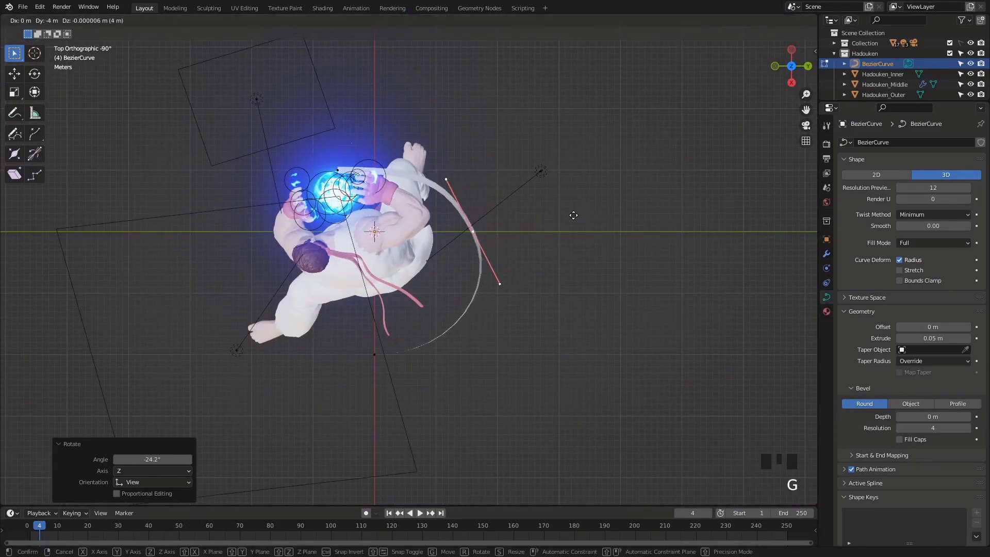
pyautogui.click(570, 212)
# Move the positive-X end point 10 m along Y and rotate it -40.1° in top view.
pyautogui.click(372, 354)
pyautogui.press('g')
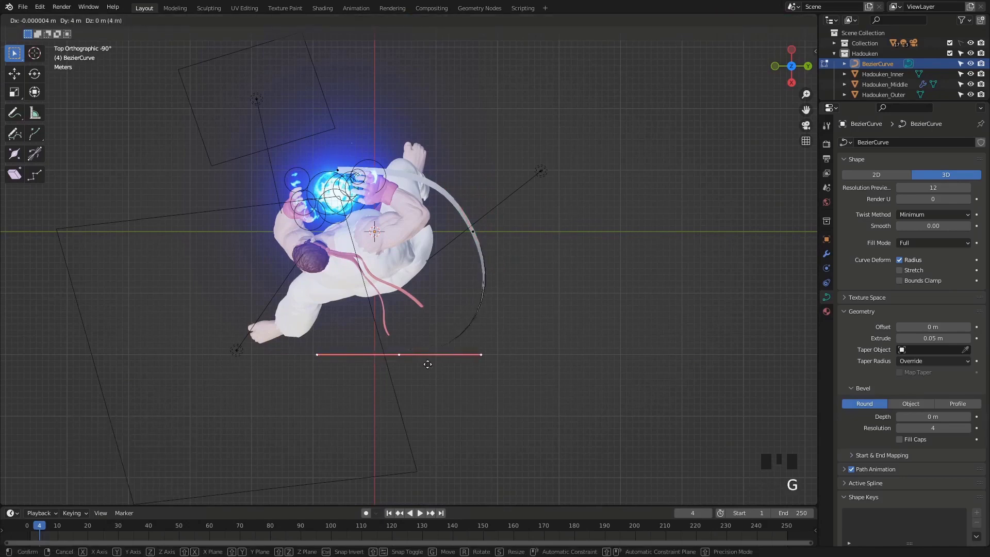
pyautogui.click(548, 356)
pyautogui.press('r')
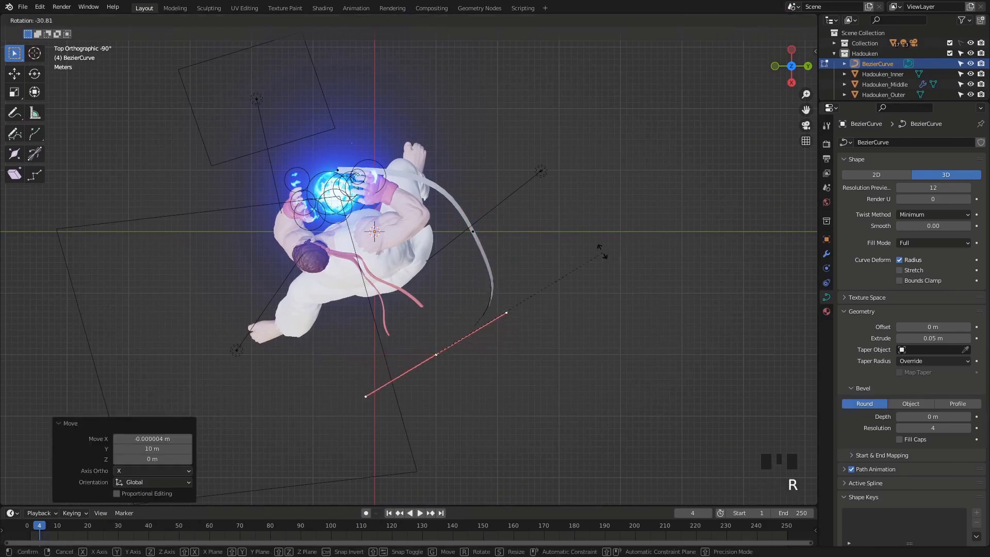
pyautogui.click(596, 249)
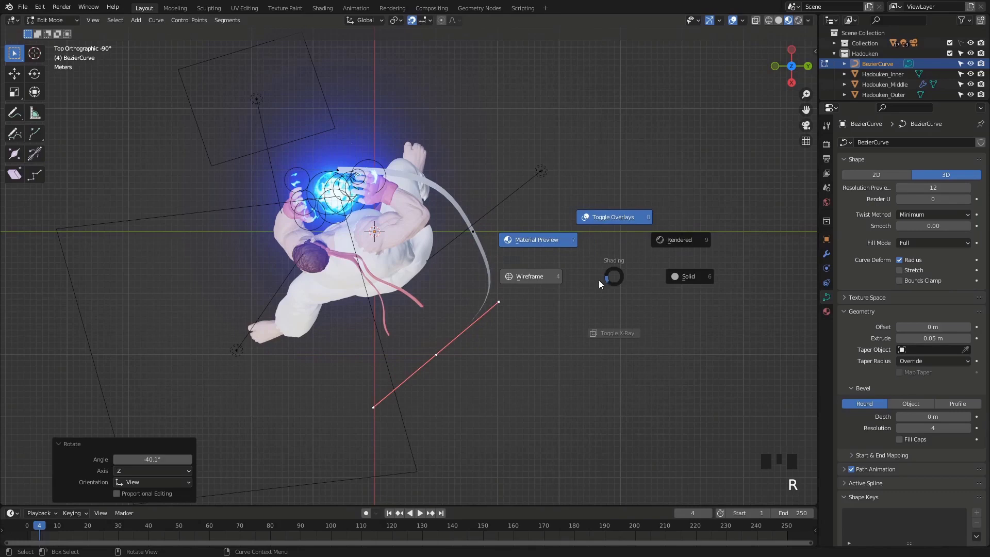
pyautogui.rightClick(626, 284)
pyautogui.rightClick(627, 283)
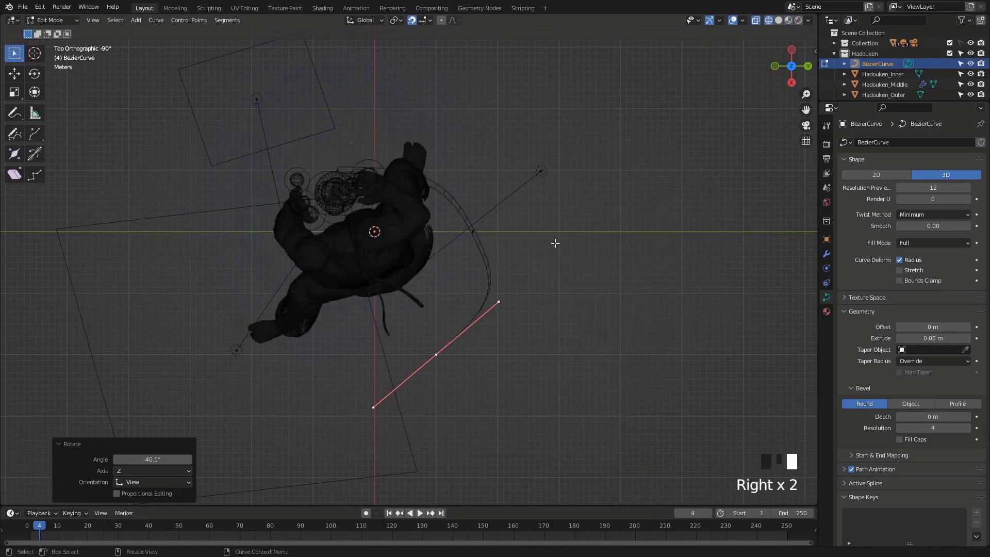
pyautogui.press('z')
pyautogui.press('z')
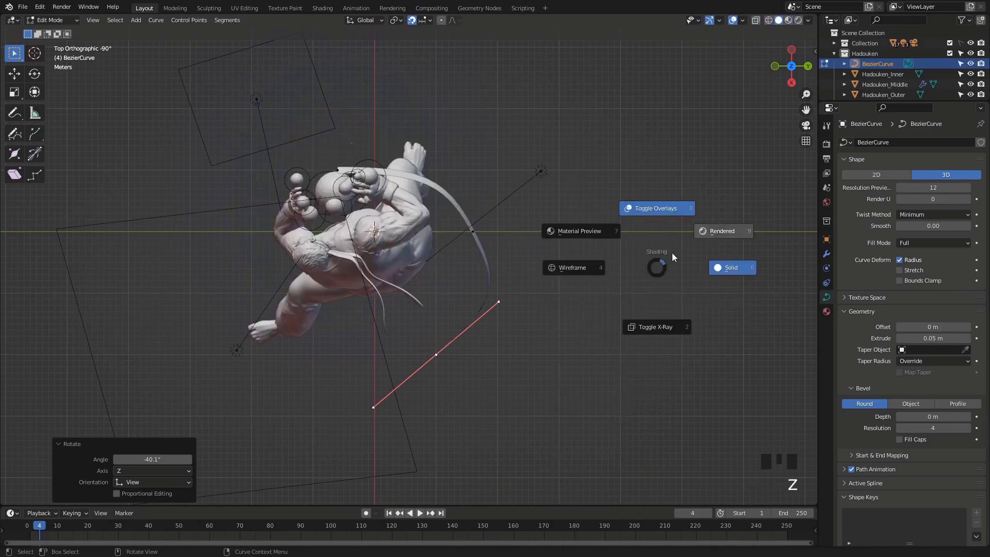
pyautogui.click(661, 328)
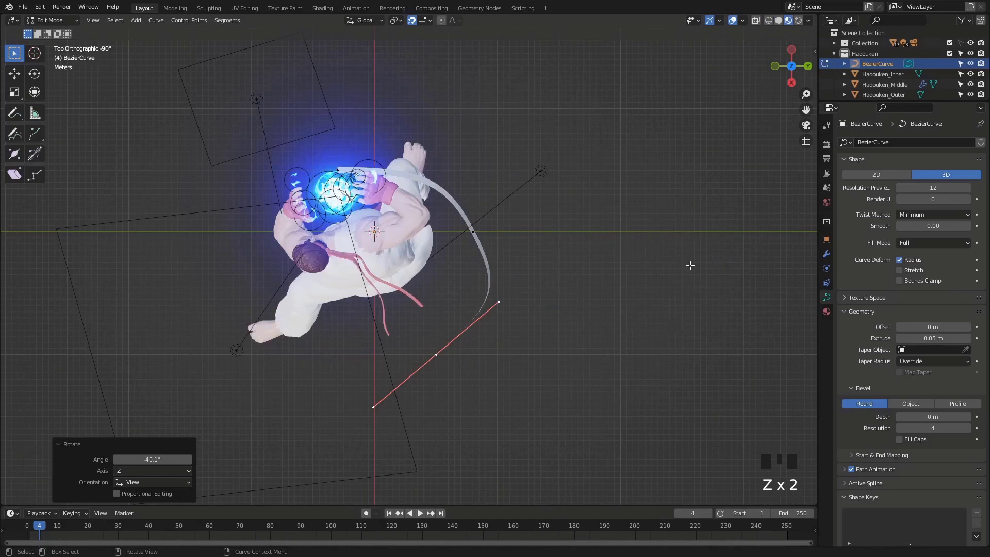
# Scale down the handles of the positive-X end point and of the middle control point to smooth the arc.
pyautogui.press('s')
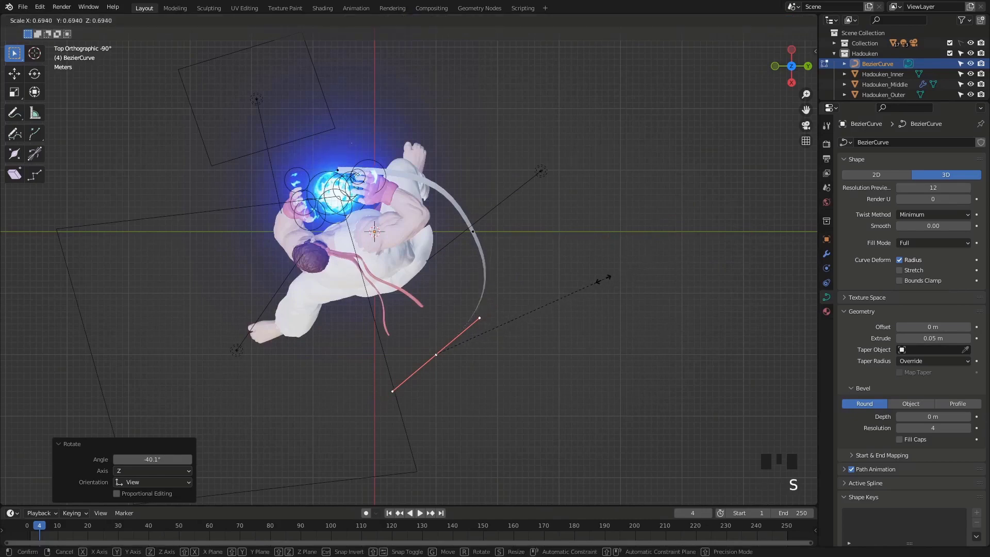
pyautogui.click(593, 281)
pyautogui.click(476, 234)
pyautogui.press('s')
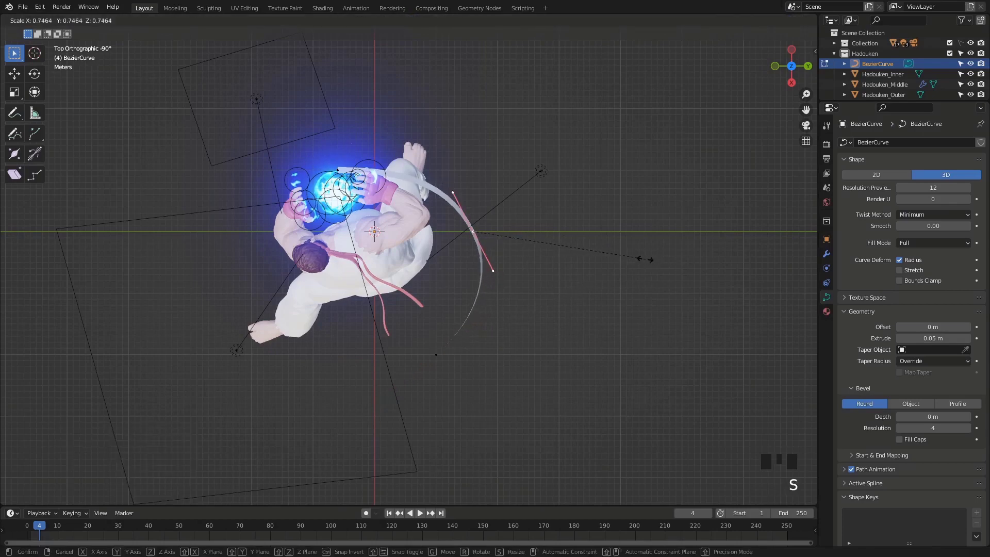
pyautogui.click(627, 252)
# Rotate the positive-X end point -11.3° as seen from behind the character, aligning it with the ribbon's slope.
pyautogui.moveTo(650, 291); pyautogui.dragTo(567, 219, button='middle')
pyautogui.press('r')
pyautogui.click(583, 210)
# Rotate the middle control point 3.62° in the rear view and raise it 1 m along Z.
pyautogui.click(432, 219)
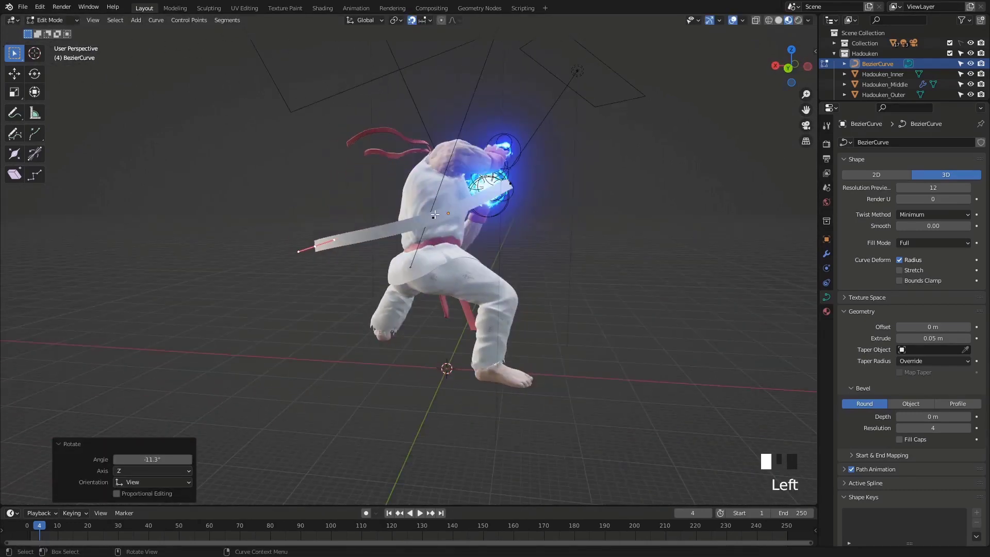
pyautogui.press('r')
pyautogui.click(589, 240)
pyautogui.press('g')
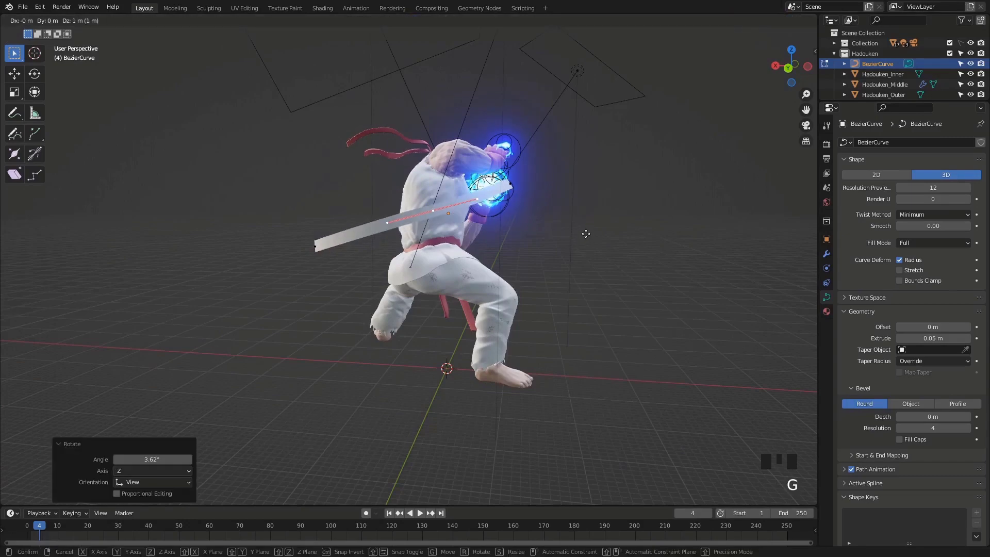
pyautogui.click(585, 234)
# Fine-tune the control point's rotation from another angle, deselect everything and return to Object Mode.
pyautogui.moveTo(585, 234); pyautogui.dragTo(618, 332, button='middle')
pyautogui.press('r')
pyautogui.click(601, 208)
pyautogui.click(664, 260)
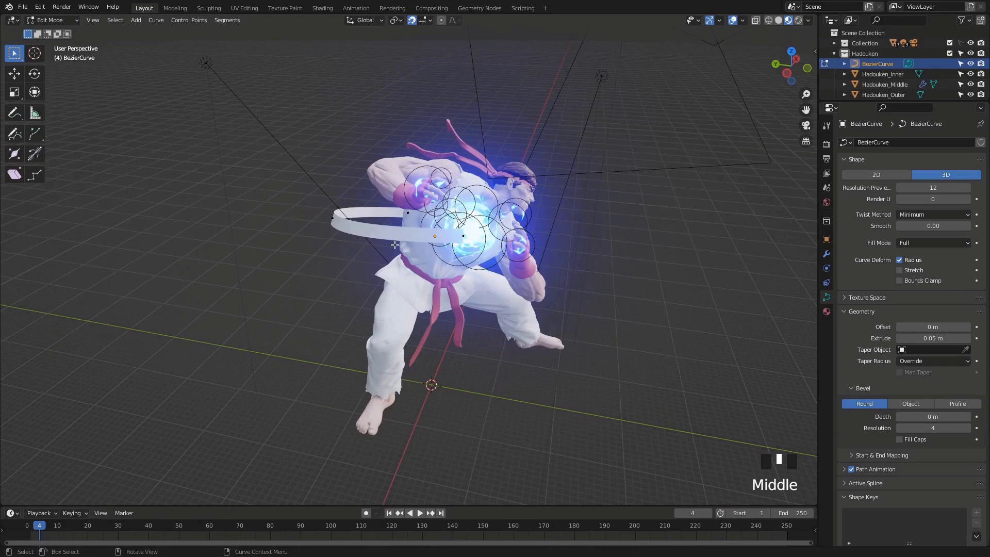
pyautogui.press('Tab')
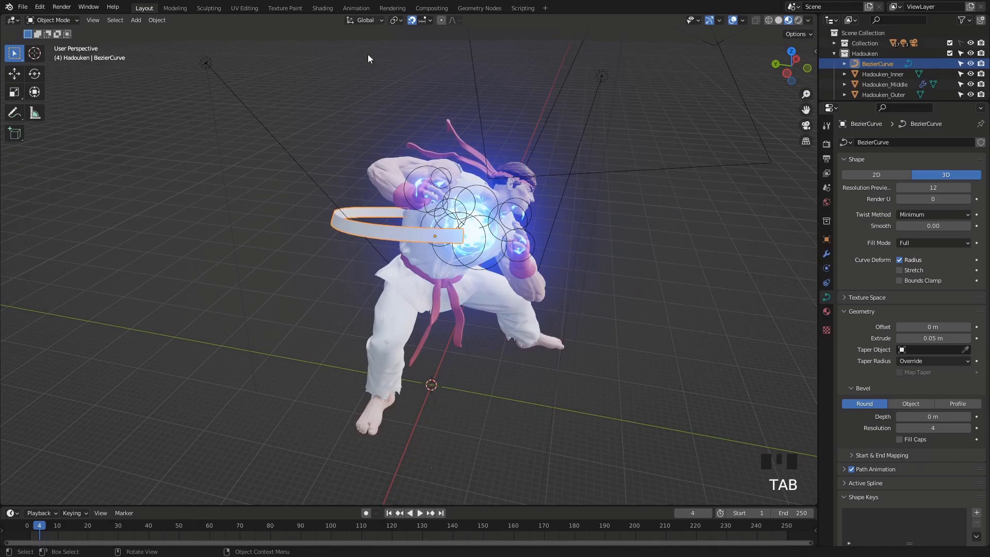
# Add a second Bezier curve at the world origin and scale it up uniformly by about 16.36.
pyautogui.click(136, 20)
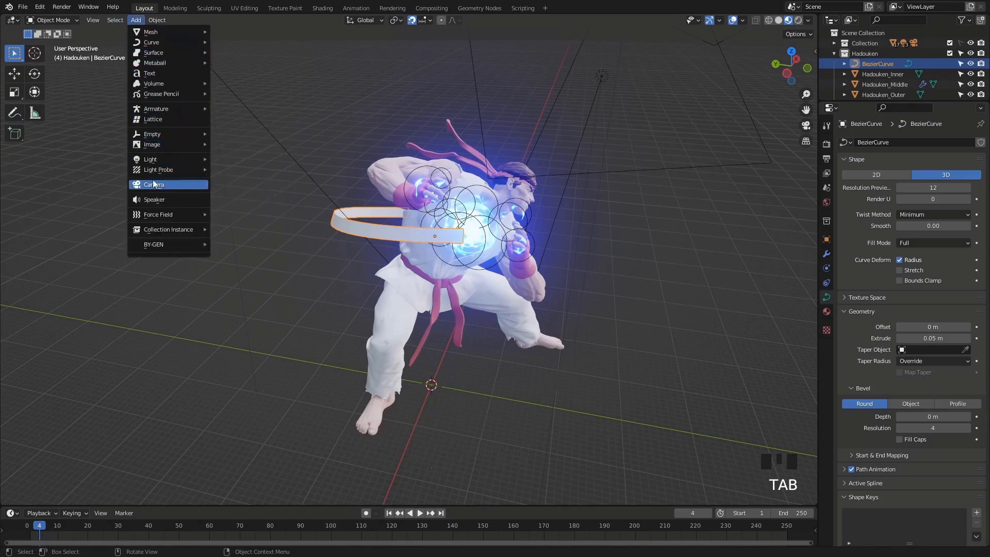
pyautogui.moveTo(163, 45)
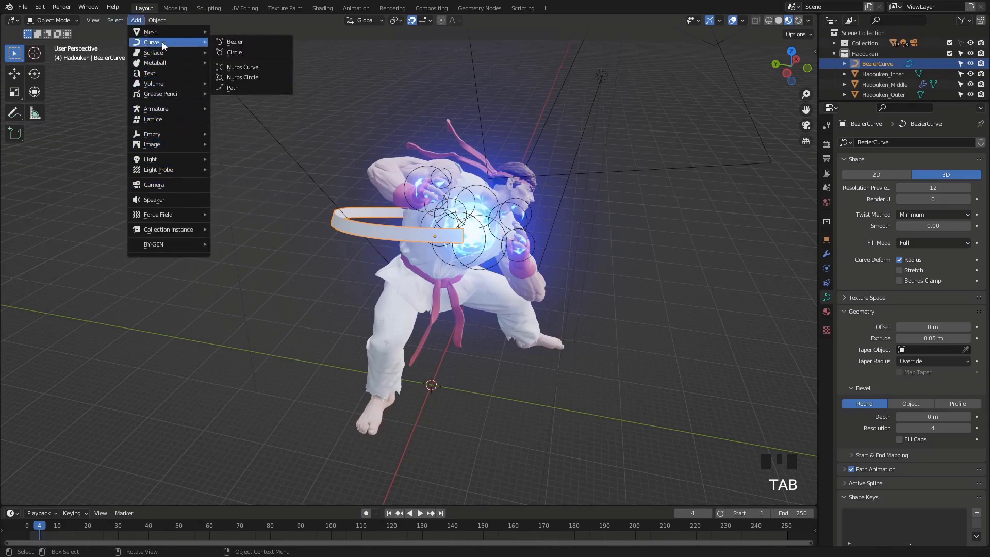
pyautogui.click(245, 44)
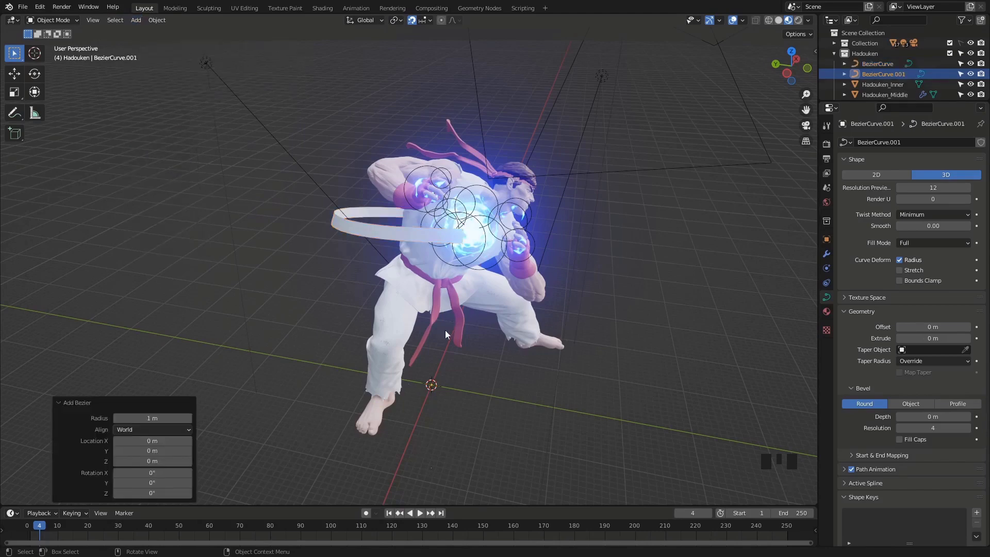
pyautogui.press('s')
pyautogui.click(626, 233)
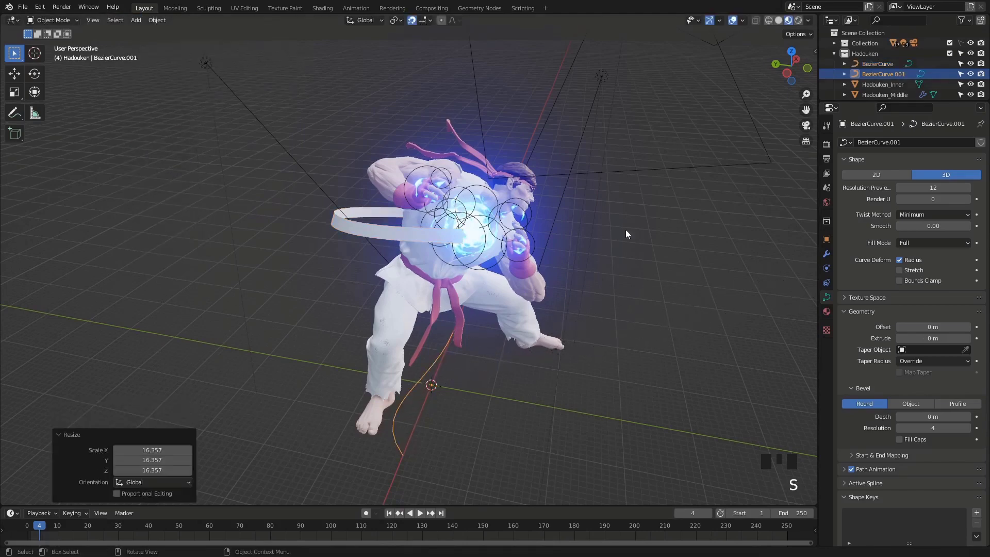
# Move the new Bezier curve 30 m along Y and set its geometry Extrude to 0.05 m.
pyautogui.press('g')
pyautogui.press('y')
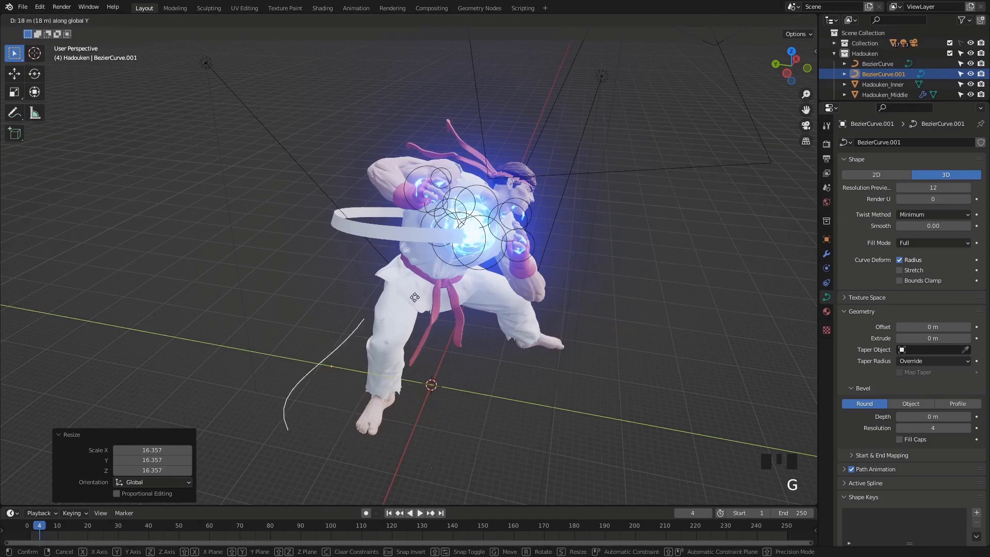
pyautogui.click(350, 286)
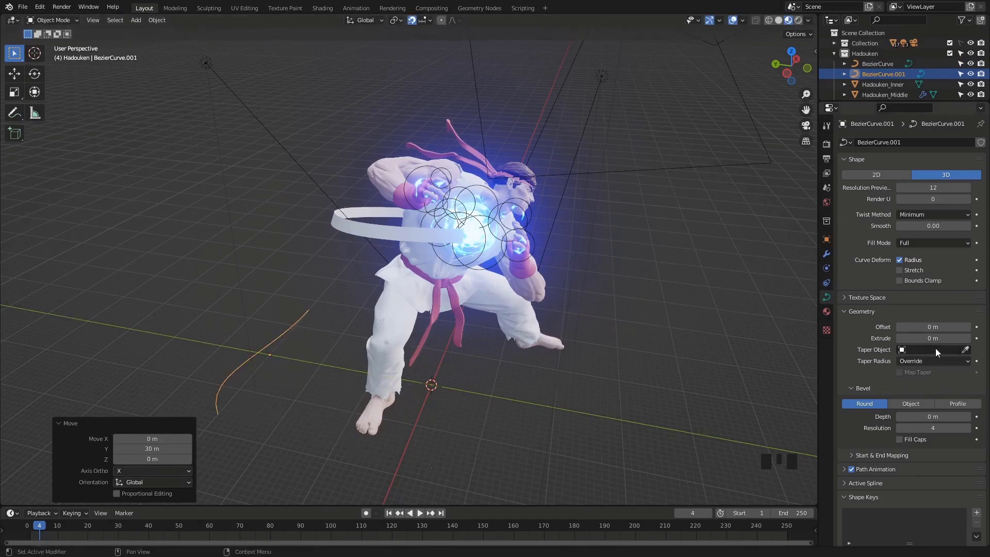
pyautogui.moveTo(930, 338)
pyautogui.mouseDown()
pyautogui.moveTo(951, 338)
pyautogui.moveTo(936, 338)
pyautogui.mouseUp()
pyautogui.keyDown('shift'); pyautogui.moveTo(417, 420); pyautogui.dragTo(345, 281, button='middle'); pyautogui.keyUp('shift')
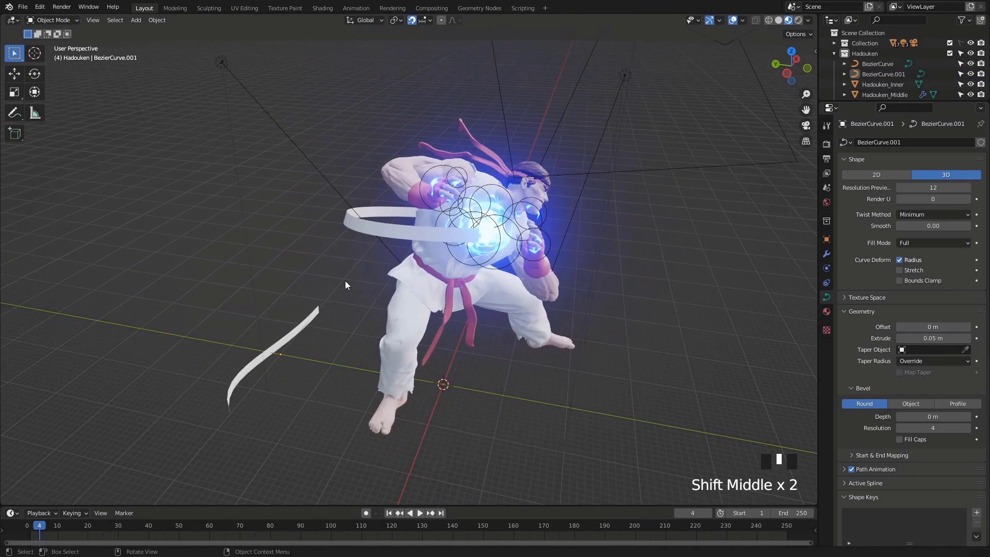
# Select the ribbon around the character, switch to the UV Editing workspace and put the ribbon in Object Mode.
pyautogui.click(378, 230)
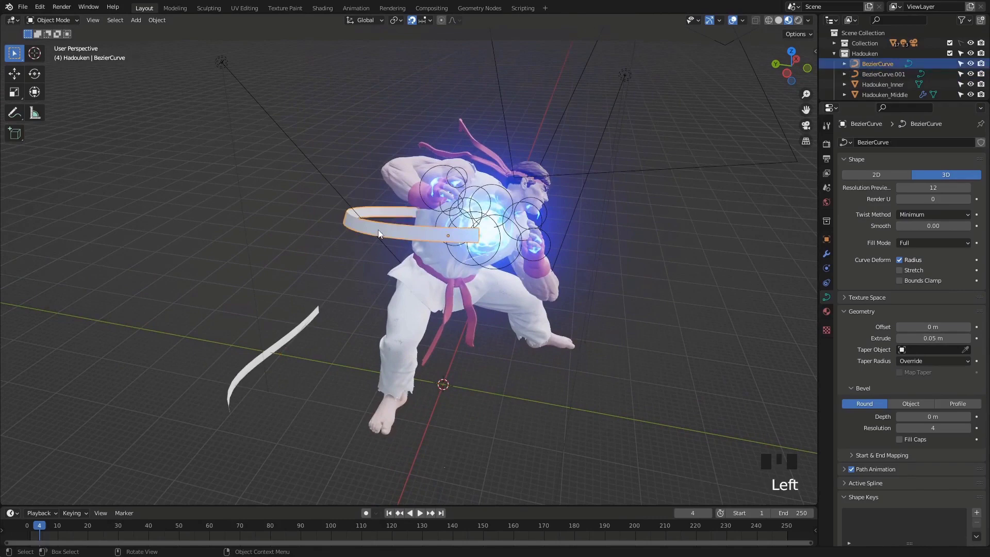
pyautogui.click(234, 9)
pyautogui.keyDown('shift'); pyautogui.moveTo(618, 232); pyautogui.dragTo(580, 223, button='middle'); pyautogui.keyUp('shift')
pyautogui.scroll(-5, 624, 227)
pyautogui.press('a')
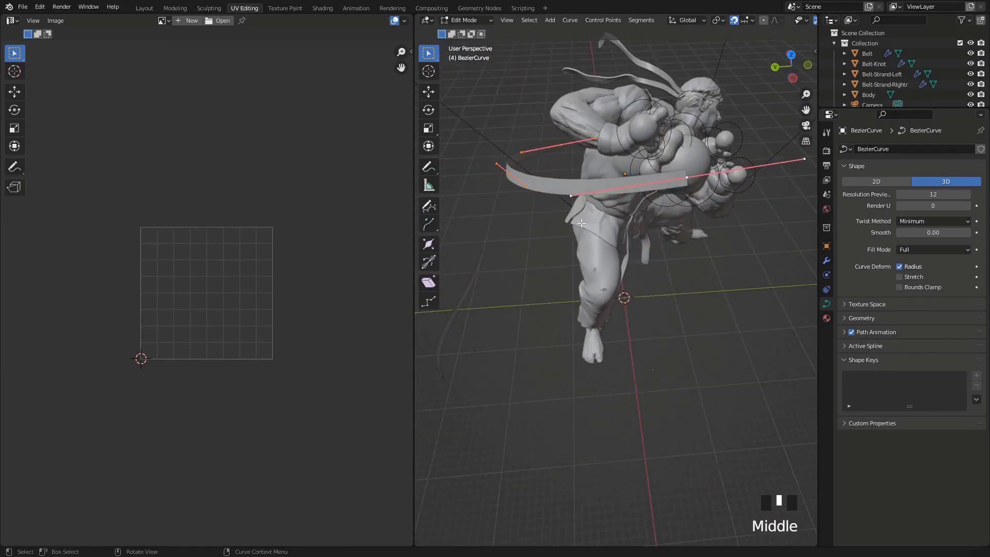
pyautogui.press('Tab')
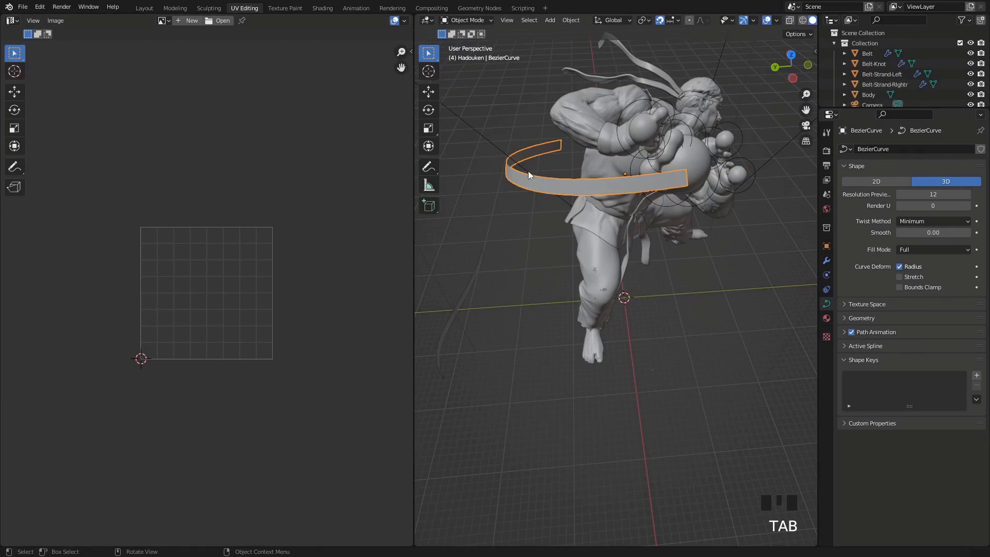
# Convert the ribbon curve around the character to a mesh.
pyautogui.moveTo(579, 192); pyautogui.dragTo(614, 158, button='middle')
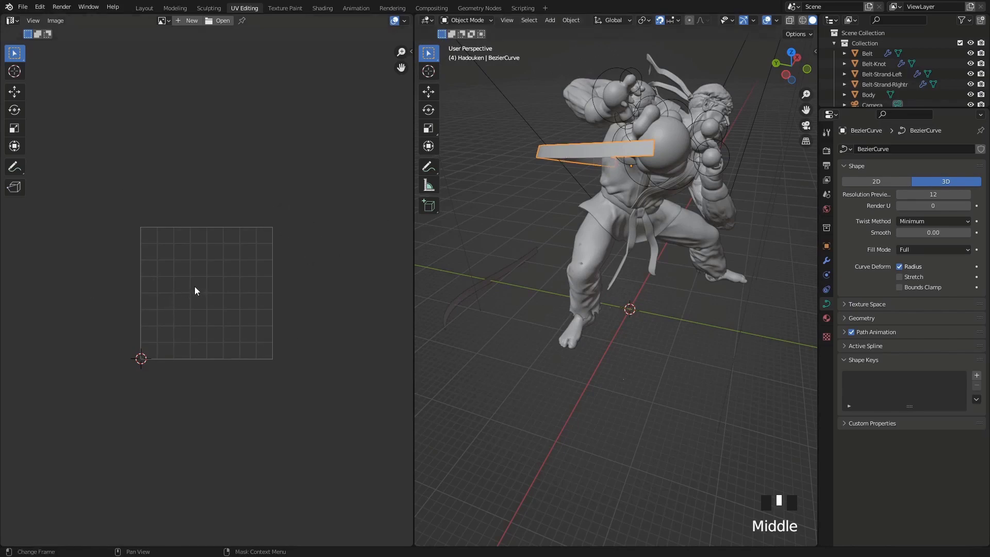
pyautogui.scroll(3, 193, 287)
pyautogui.moveTo(580, 159); pyautogui.dragTo(570, 209, button='middle')
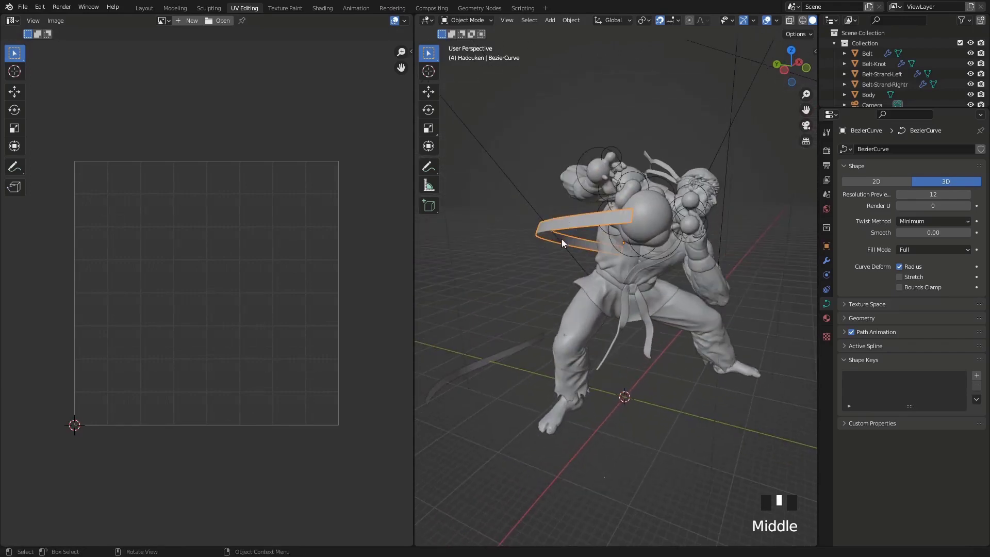
pyautogui.rightClick(574, 225)
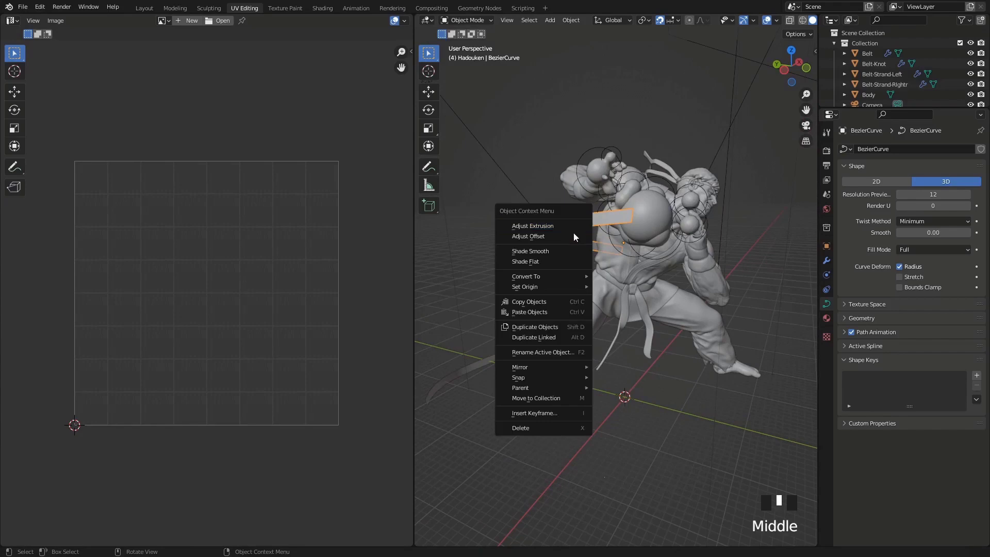
pyautogui.moveTo(557, 275)
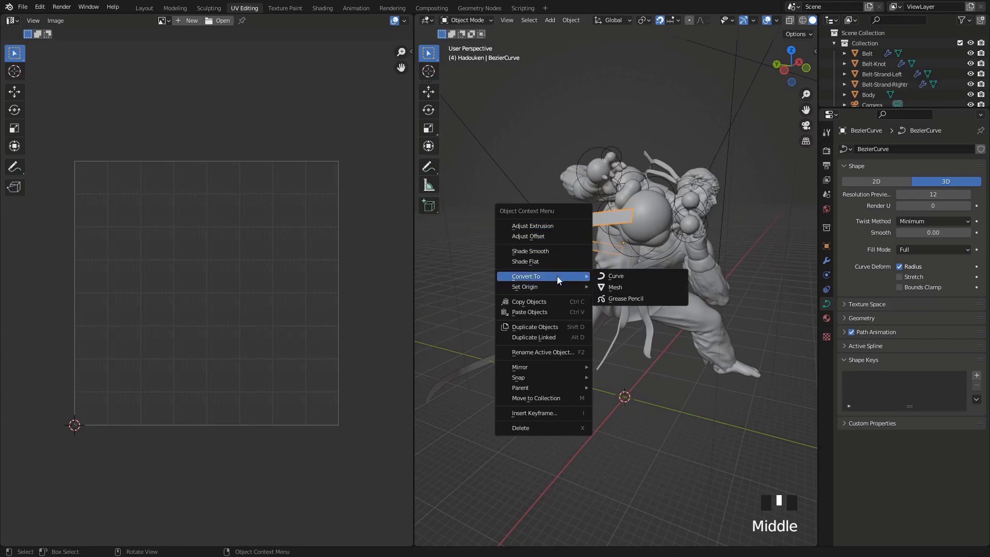
pyautogui.click(613, 287)
# Select all linked faces of the ribbon mesh in Edit Mode to examine its UV layout, and return to Object Mode.
pyautogui.press('Tab')
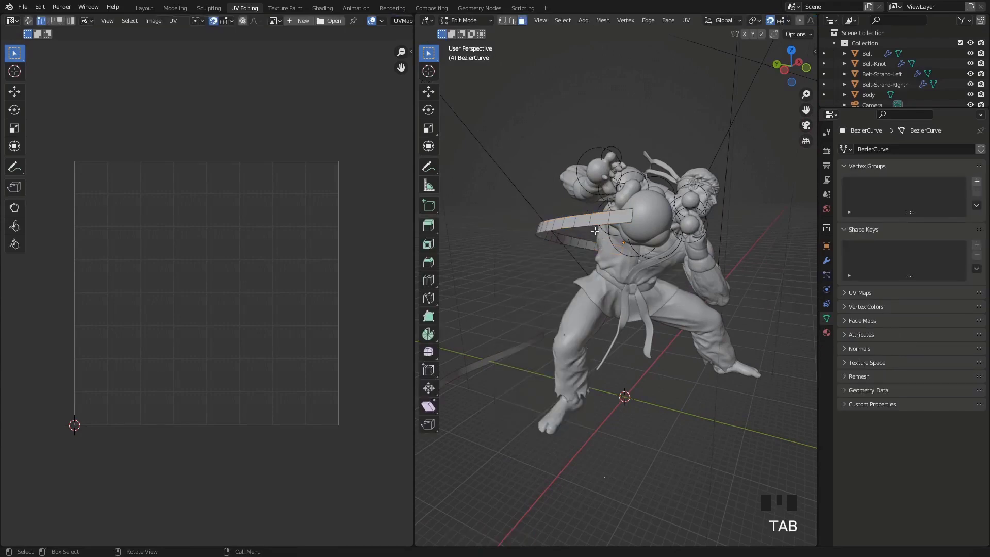
pyautogui.moveTo(594, 230); pyautogui.dragTo(601, 258, button='middle')
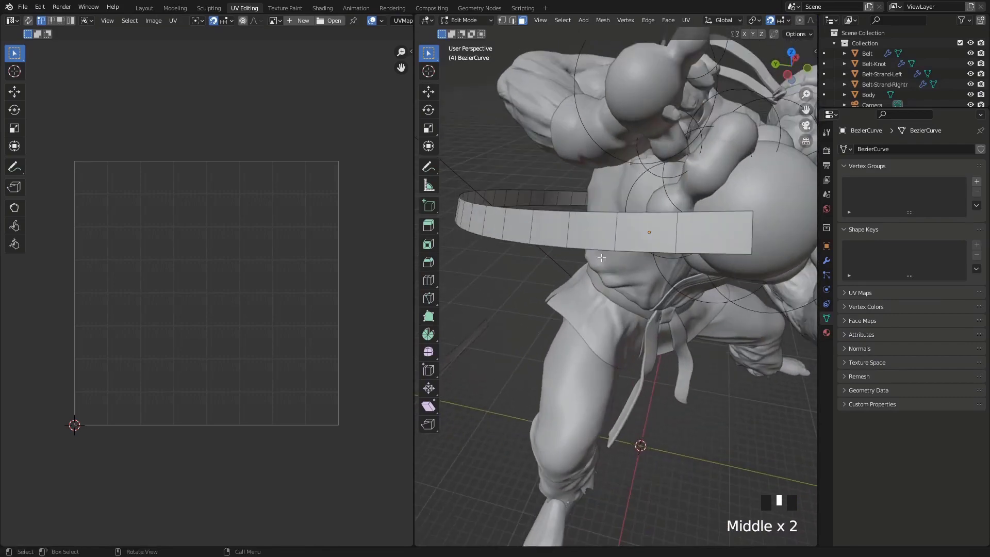
pyautogui.press('Tab')
pyautogui.press('Tab')
pyautogui.press('l')
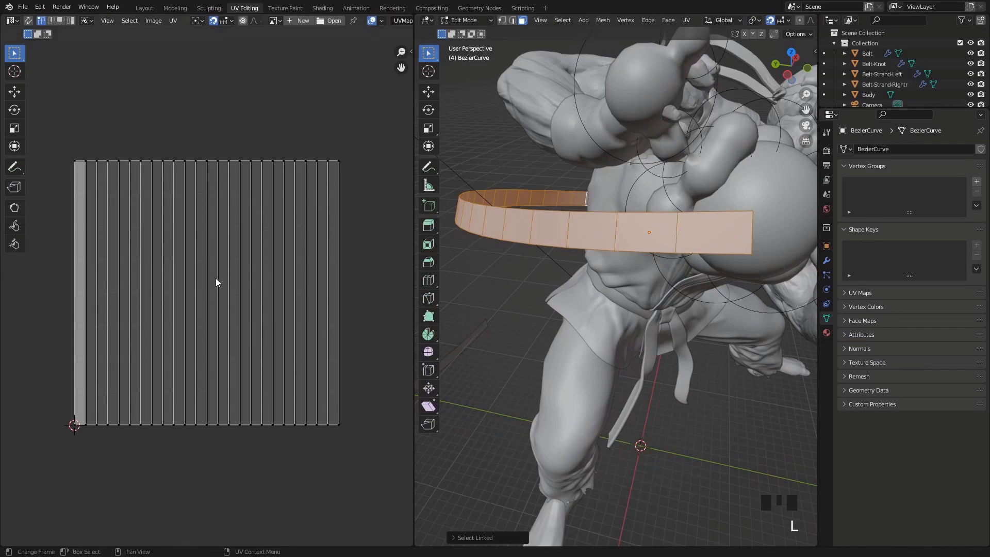
pyautogui.scroll(-3, 601, 276)
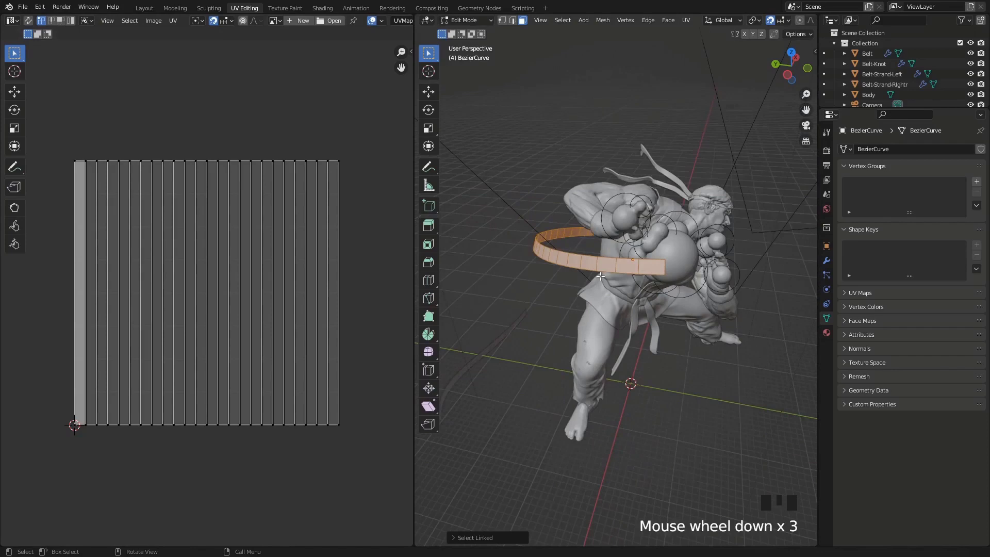
pyautogui.press('Tab')
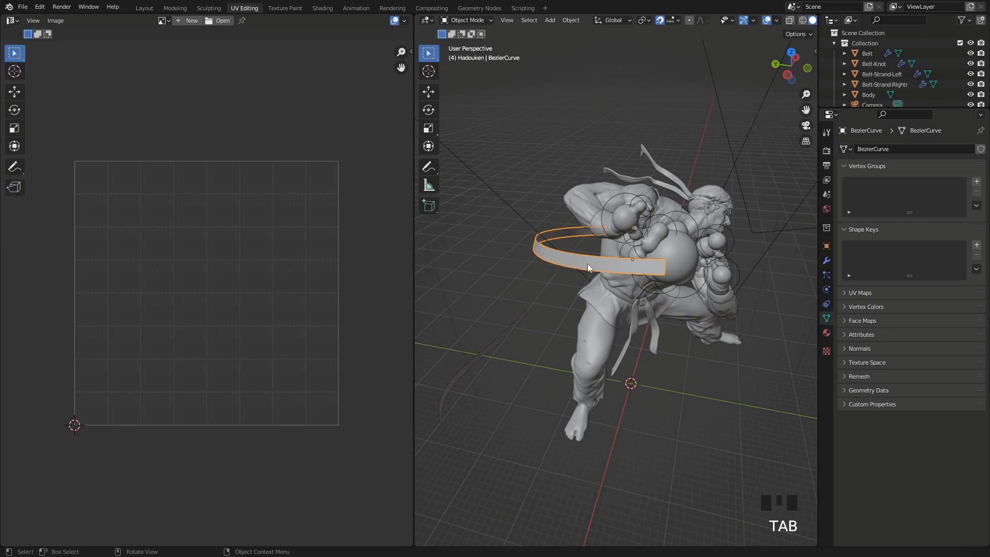
pyautogui.press('Tab')
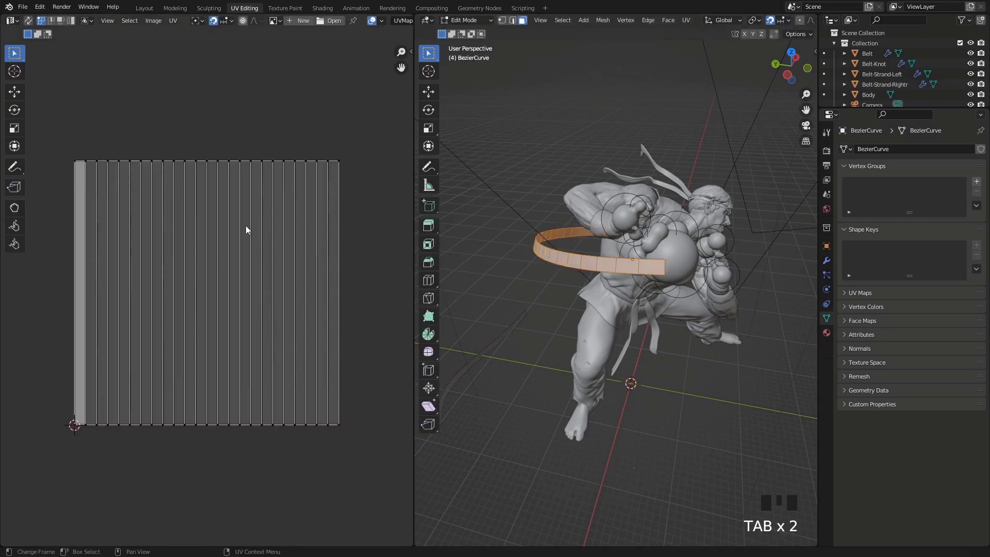
pyautogui.press('Tab')
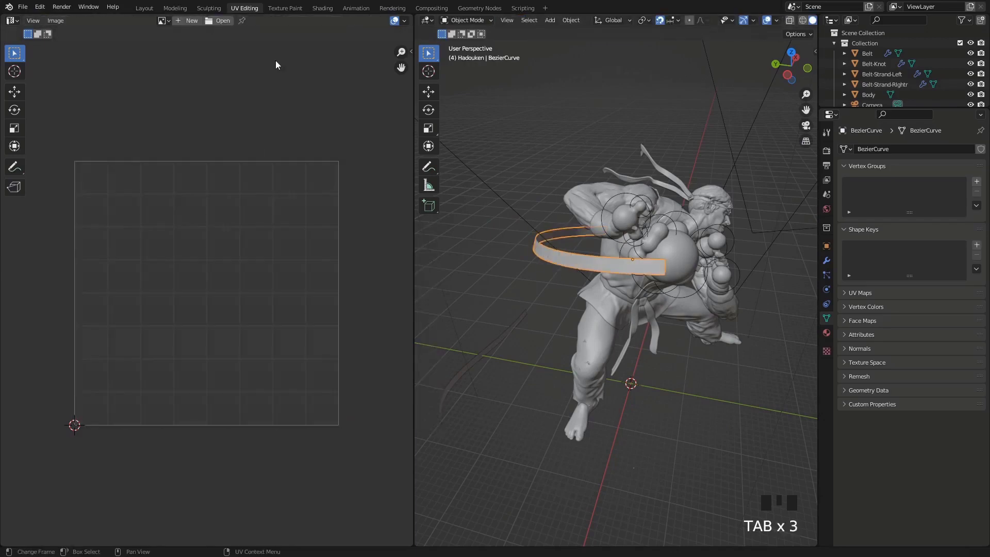
# Switch to the Shading workspace and create a new material named Wind for the ribbon.
pyautogui.click(322, 8)
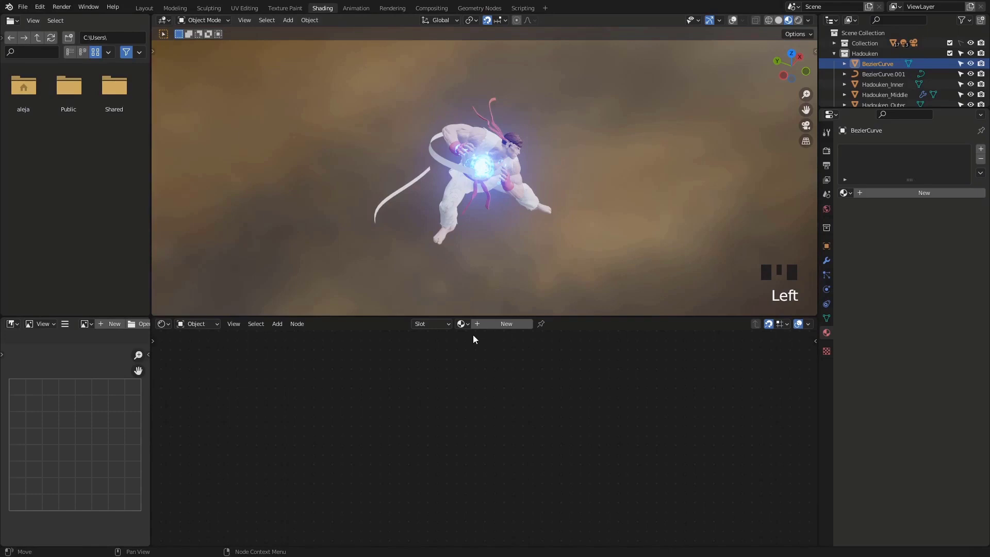
pyautogui.click(481, 324)
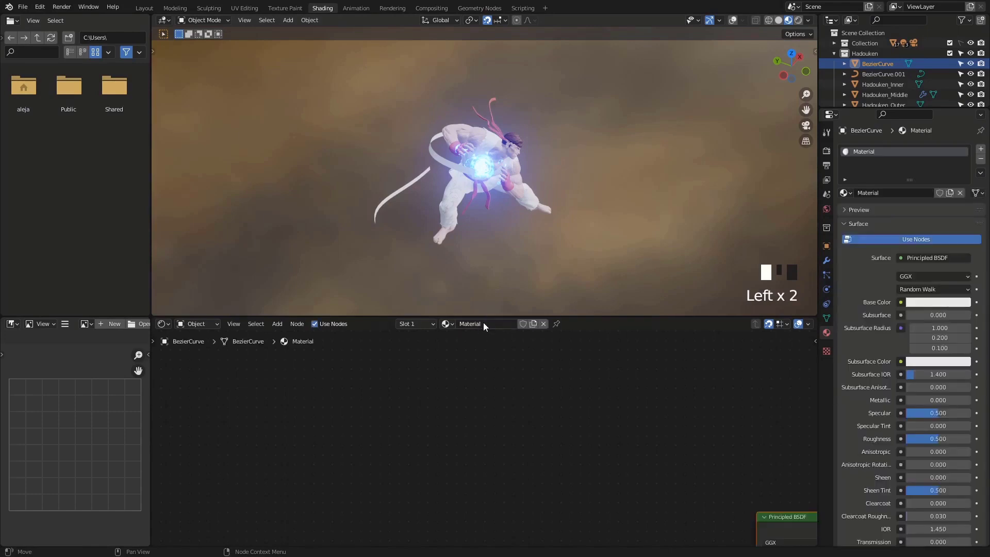
pyautogui.click(483, 324)
pyautogui.write('Wind')
pyautogui.press('Return')
# Set the Wind material's Blend Mode to Alpha Blend and its Shadow Mode to None.
pyautogui.scroll(-10, 934, 369)
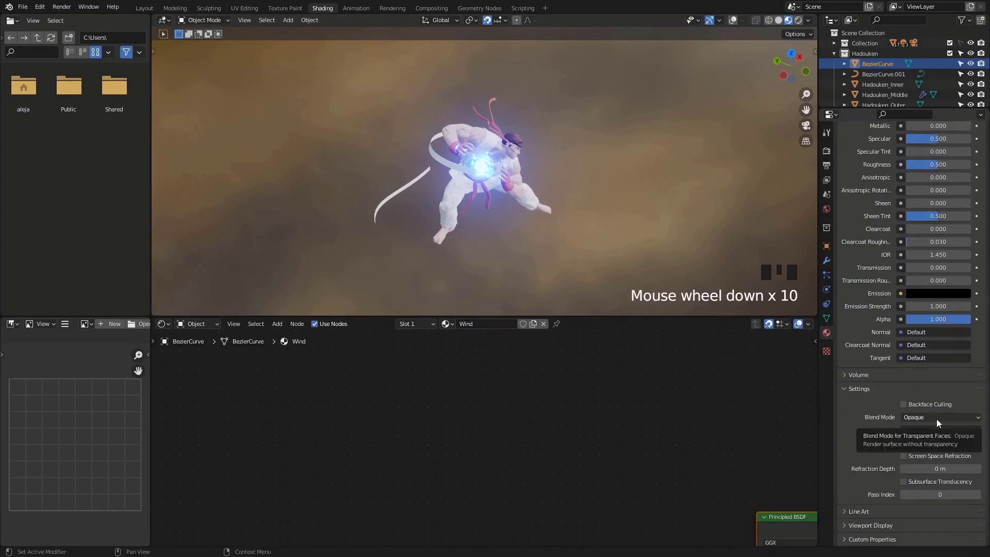
pyautogui.click(935, 418)
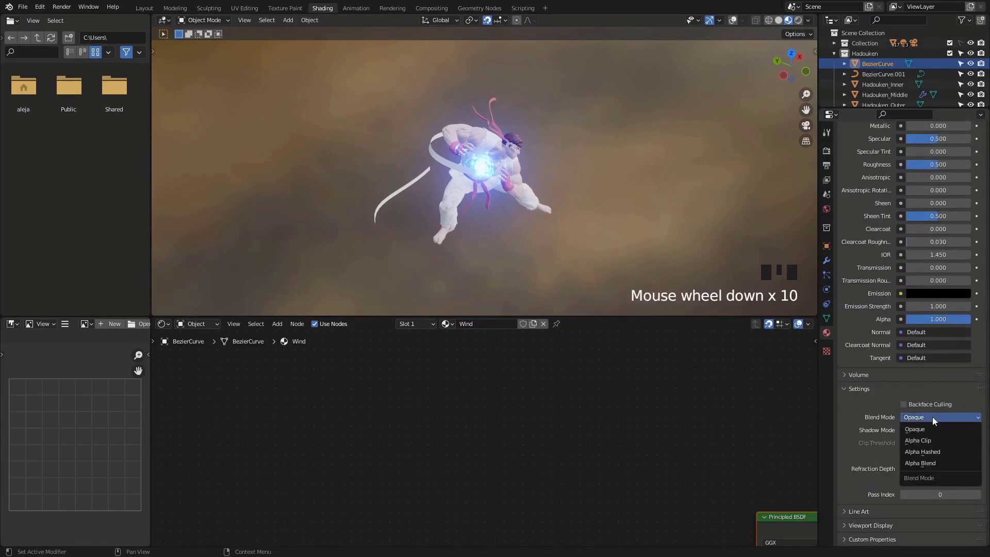
pyautogui.click(933, 463)
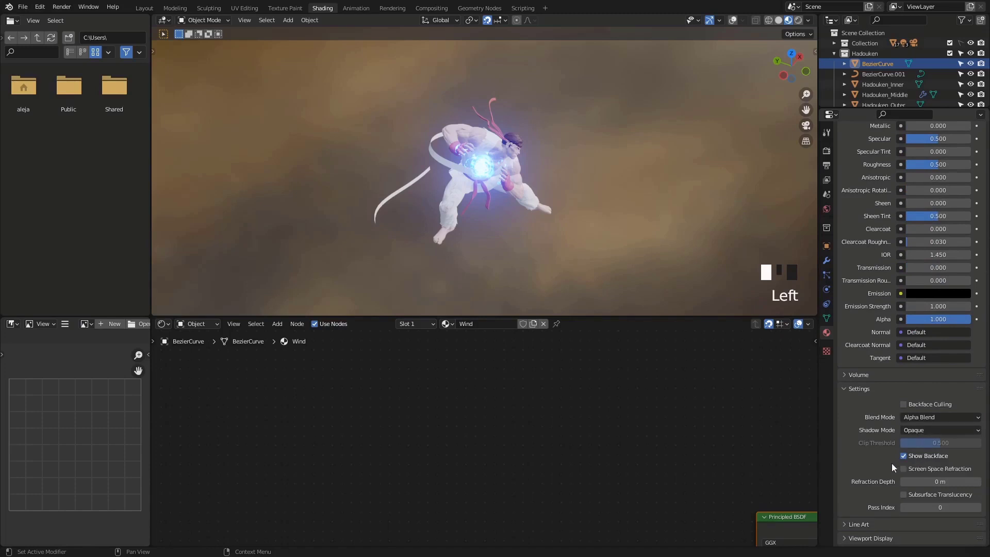
pyautogui.click(922, 429)
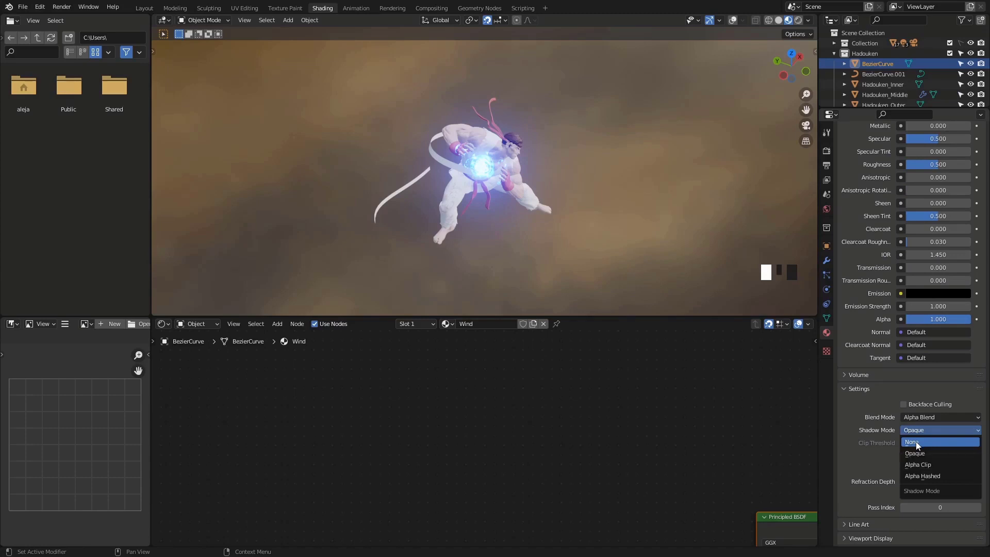
pyautogui.click(915, 442)
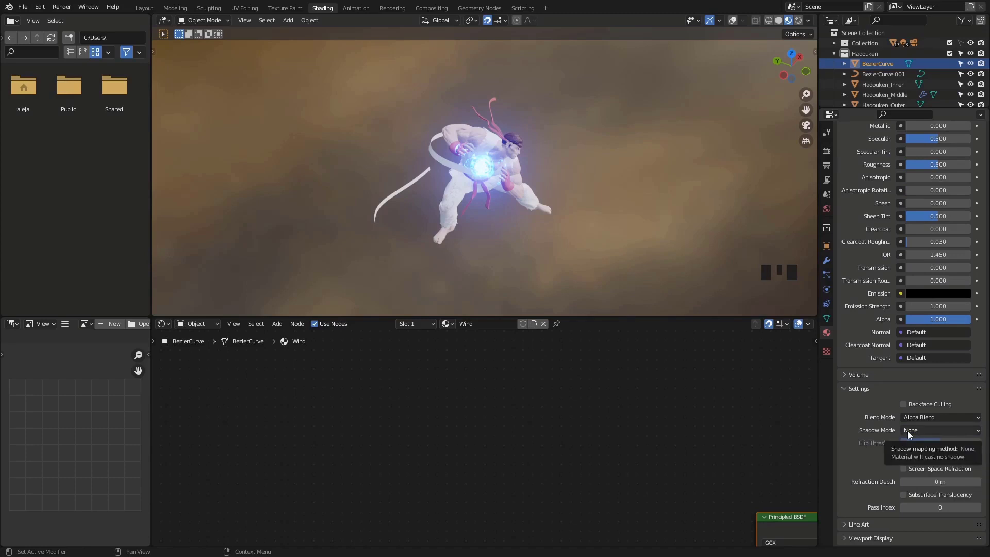
# Frame the Wind material's nodes and delete the Principled BSDF node.
pyautogui.press('Home')
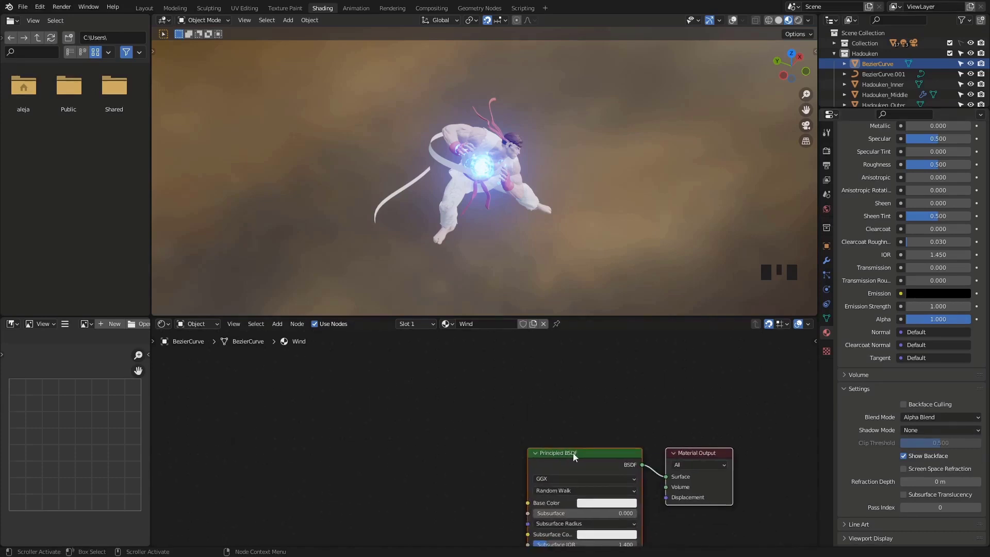
pyautogui.click(548, 443)
pyautogui.press('x')
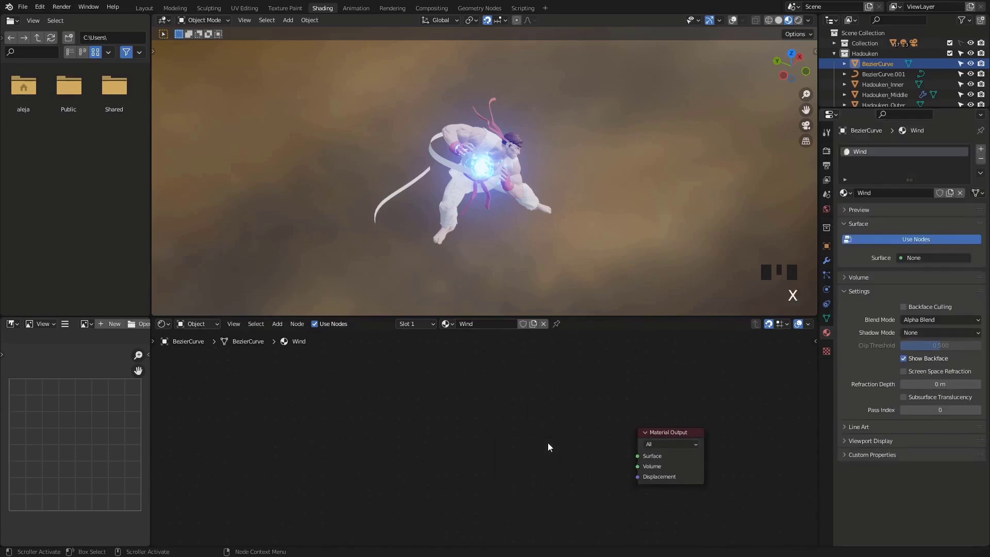
# Add a Mix Shader node and place it before the Material Output node.
pyautogui.moveTo(548, 442); pyautogui.dragTo(474, 444, button='middle')
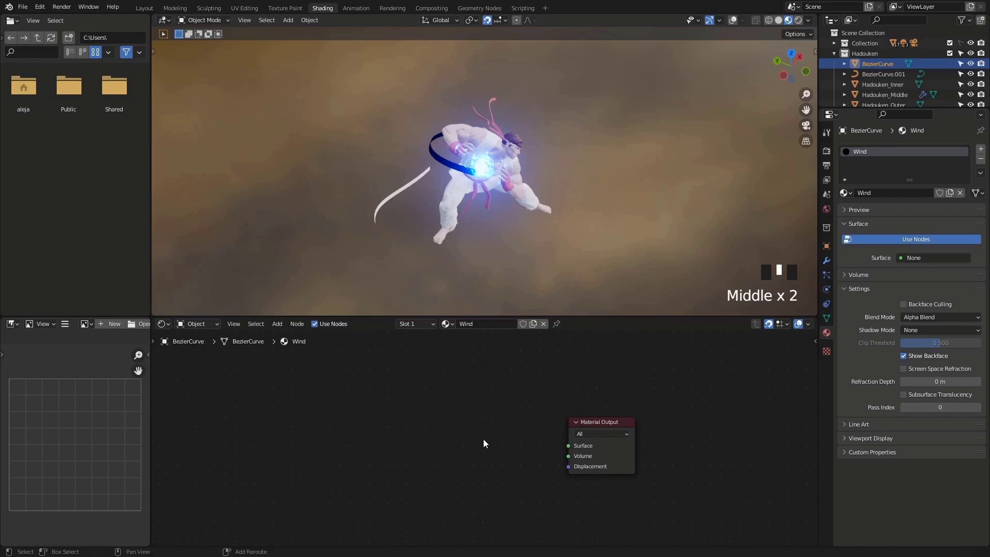
pyautogui.hotkey('shift', 'a')
pyautogui.moveTo(483, 440)
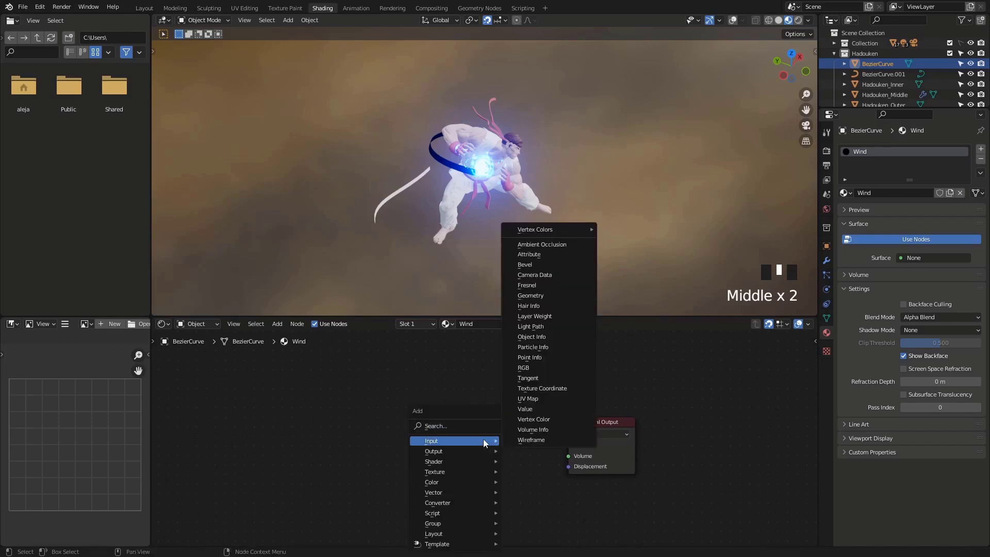
pyautogui.moveTo(478, 468)
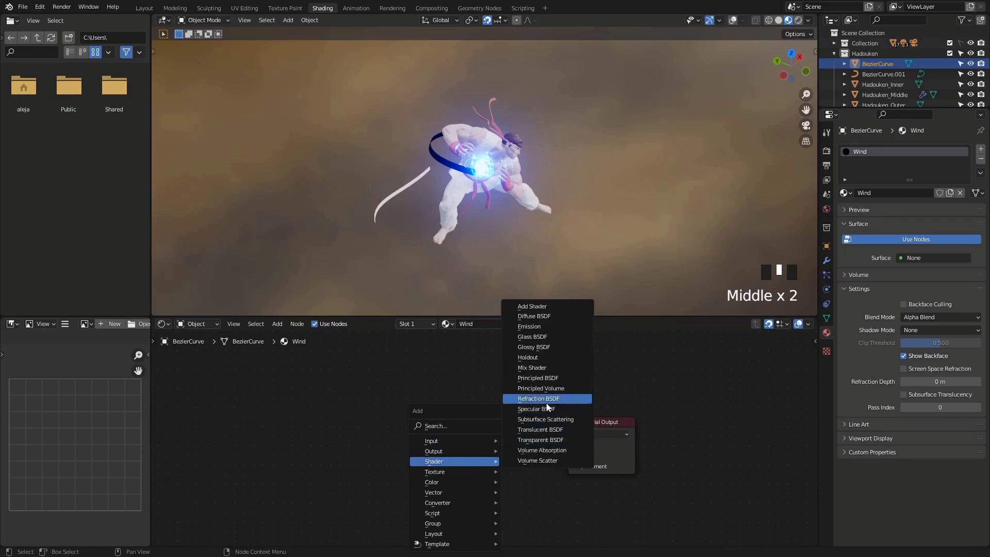
pyautogui.click(533, 368)
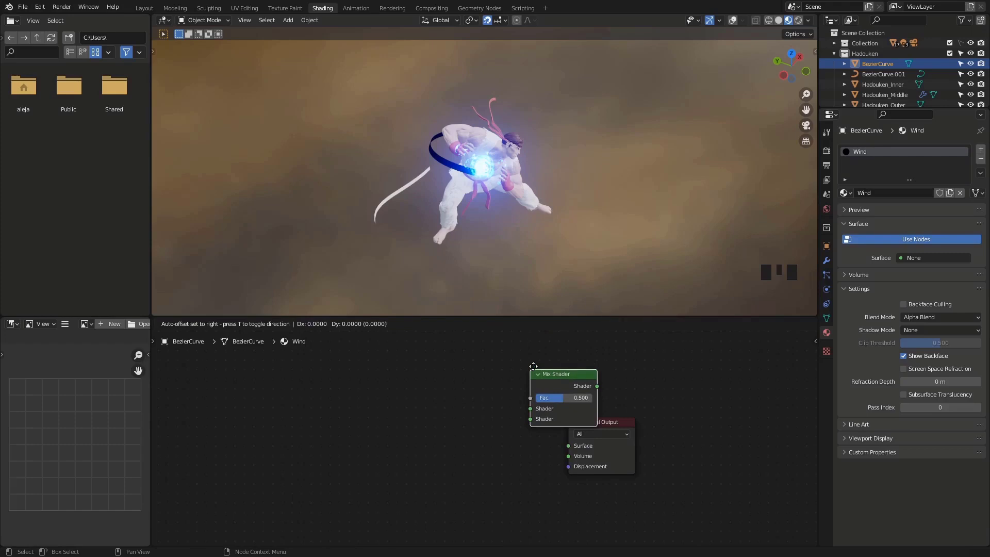
pyautogui.click(447, 413)
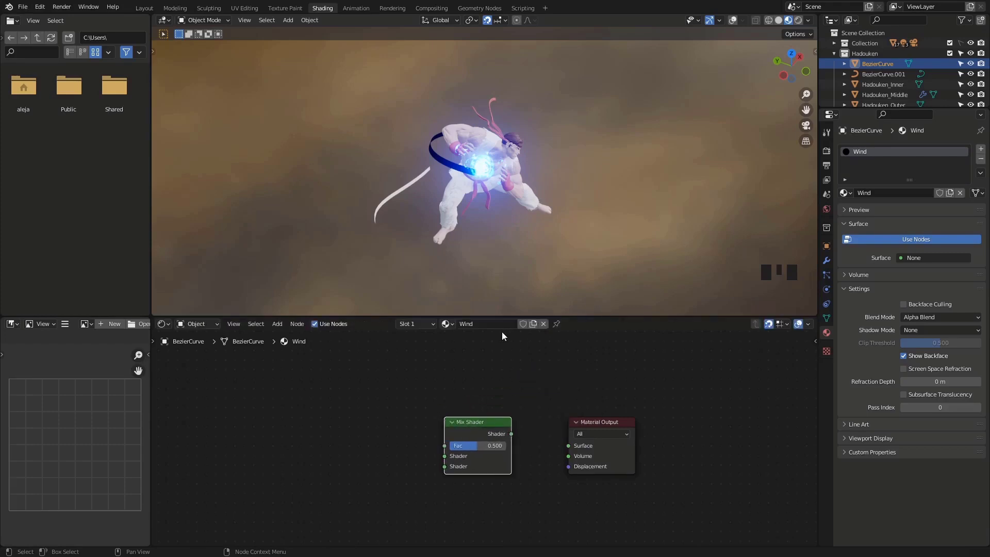
# Turn off node snapping and connect the Mix Shader output to the Material Output's Surface input.
pyautogui.click(770, 325)
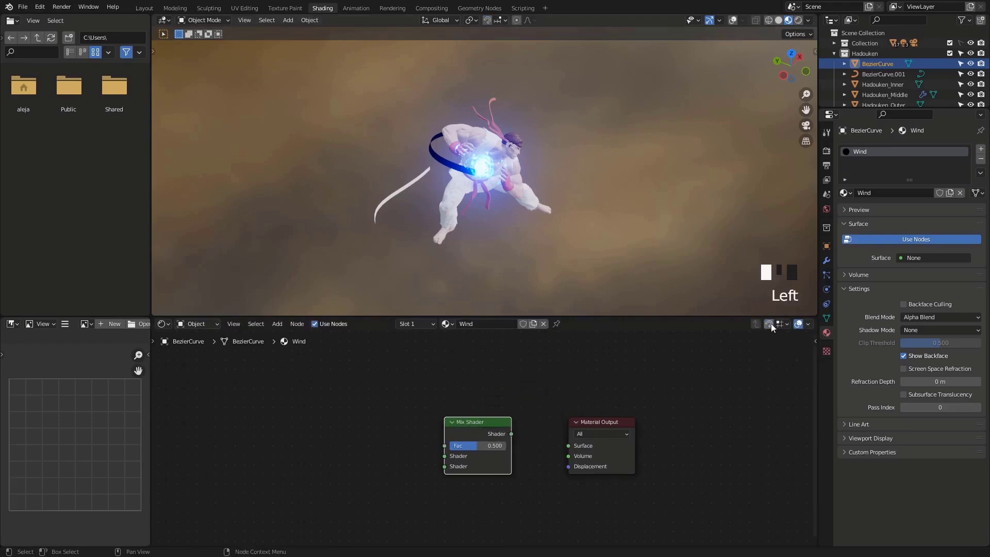
pyautogui.moveTo(511, 434); pyautogui.dragTo(568, 445)
pyautogui.moveTo(515, 454); pyautogui.dragTo(569, 438, button='middle')
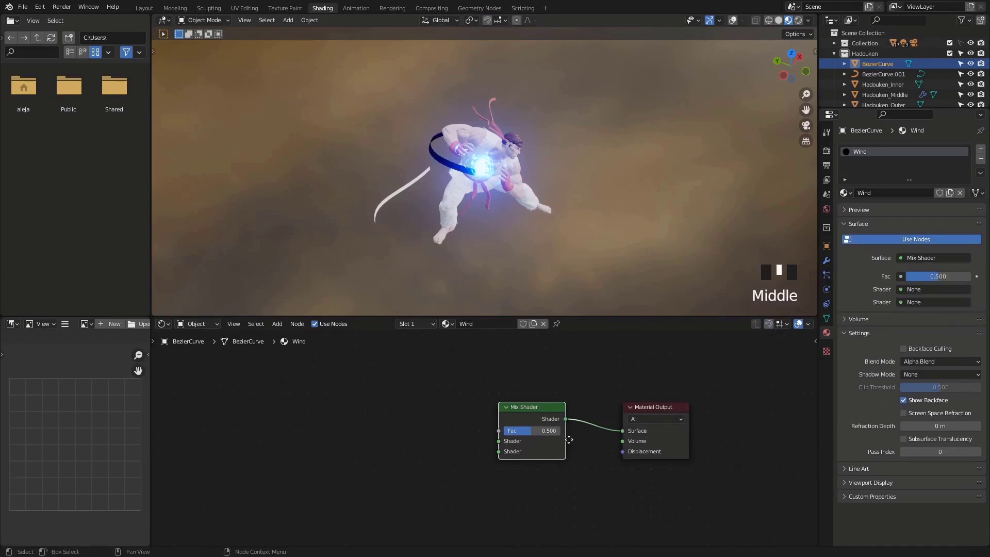
# Add a Transparent BSDF node and an Emission node, one above the other, before the Mix Shader.
pyautogui.hotkey('shift', 'a')
pyautogui.moveTo(394, 419)
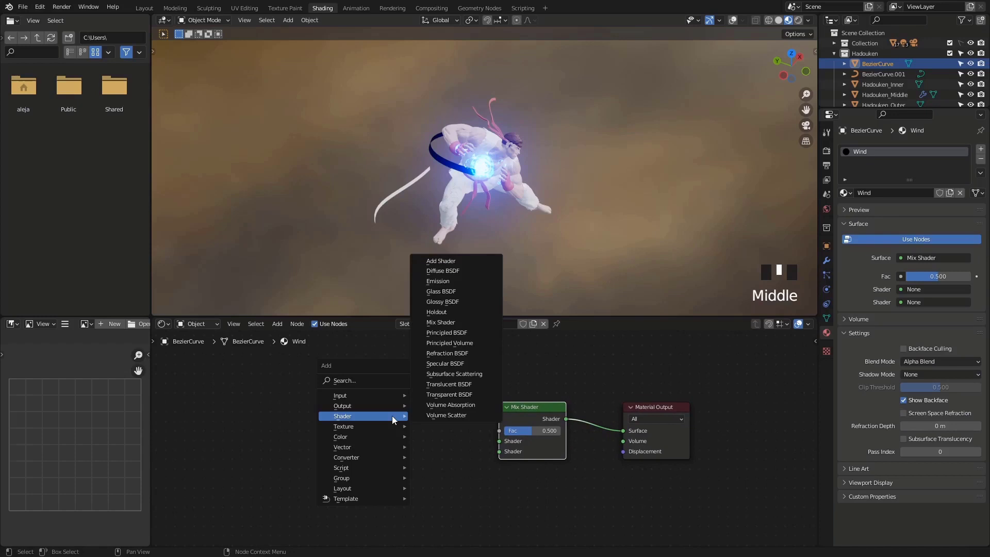
pyautogui.click(449, 394)
pyautogui.click(407, 439)
pyautogui.hotkey('shift', 'a')
pyautogui.moveTo(392, 435)
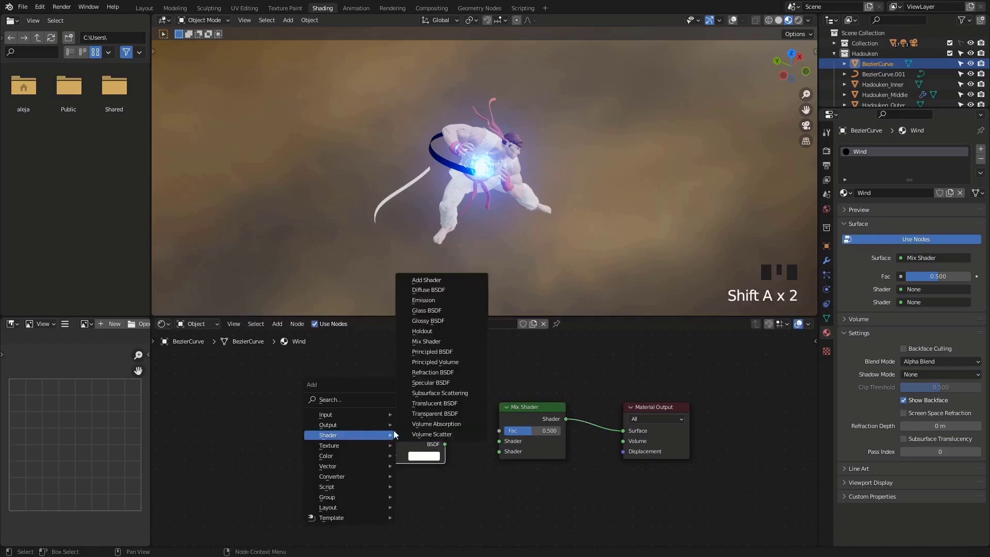
pyautogui.click(423, 304)
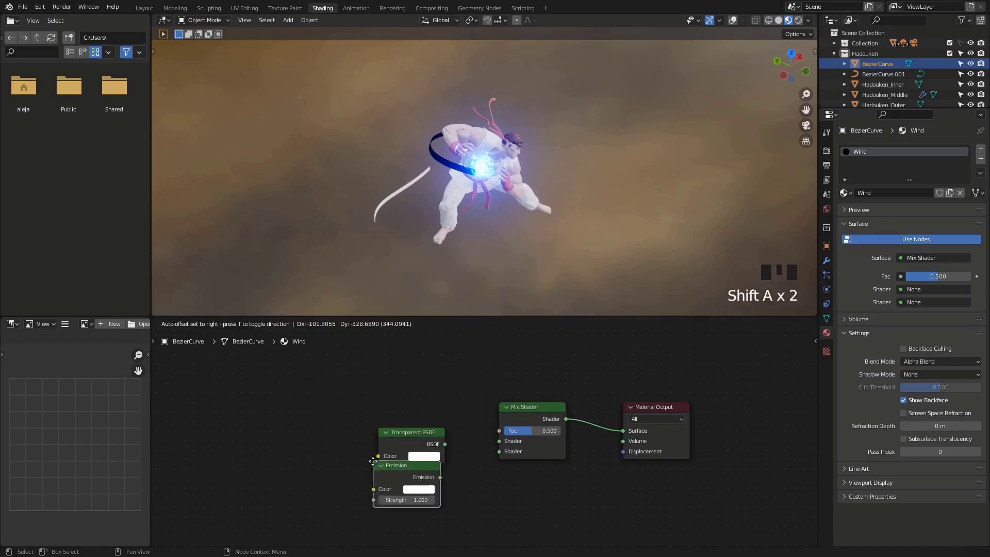
pyautogui.click(431, 507)
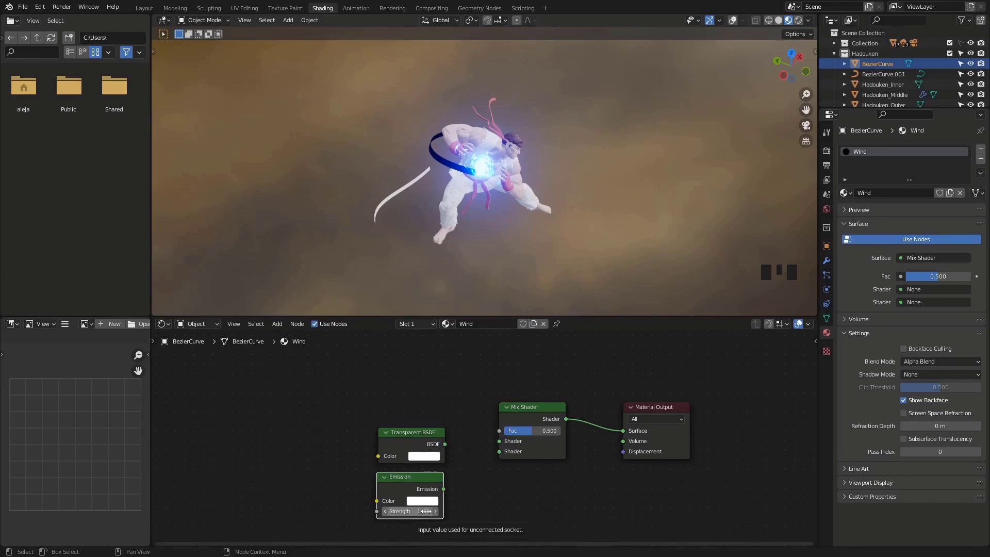
# Set the Emission strength to 4 and connect the Transparent BSDF and Emission nodes to the Mix Shader's first and second Shader inputs.
pyautogui.click(426, 511)
pyautogui.write('4')
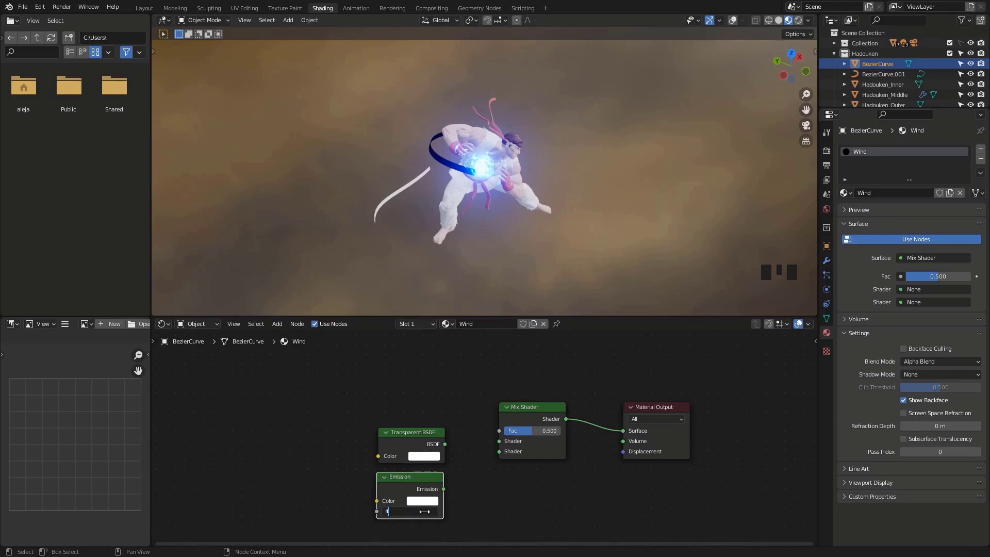
pyautogui.click(448, 508)
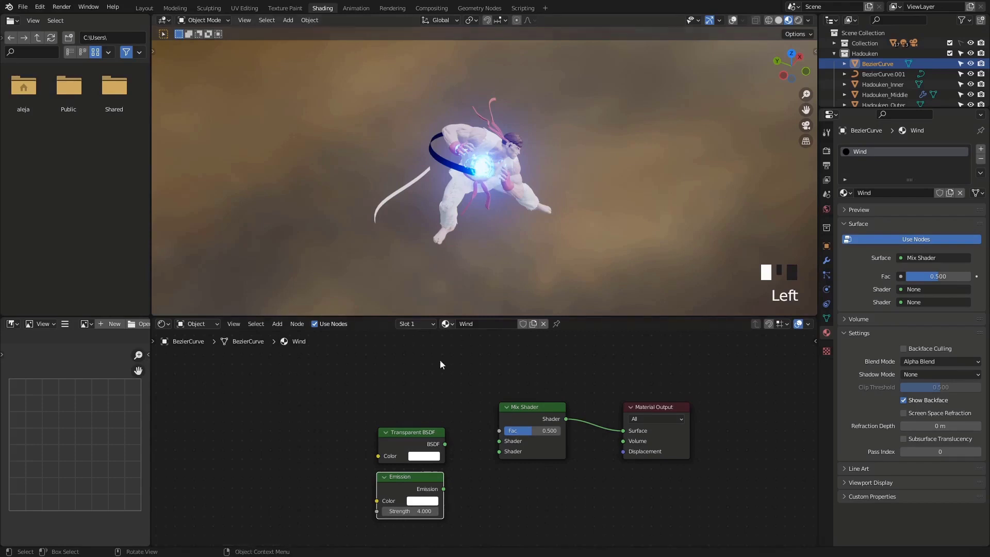
pyautogui.moveTo(444, 489); pyautogui.dragTo(498, 441)
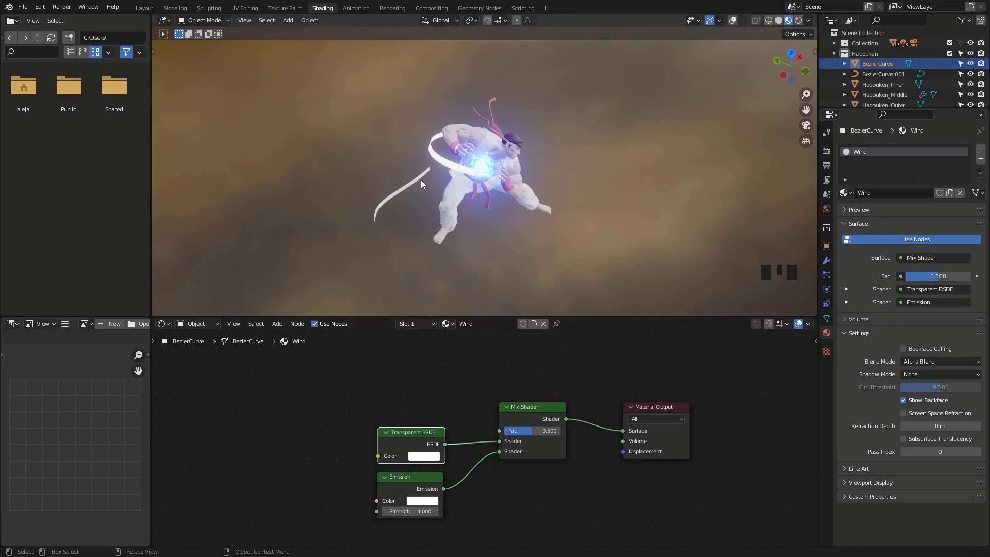
# Examine the Wind ribbon around the character and energy ball from several angles.
pyautogui.scroll(4, 440, 139)
pyautogui.keyDown('shift'); pyautogui.moveTo(440, 138); pyautogui.dragTo(397, 219, button='middle'); pyautogui.keyUp('shift')
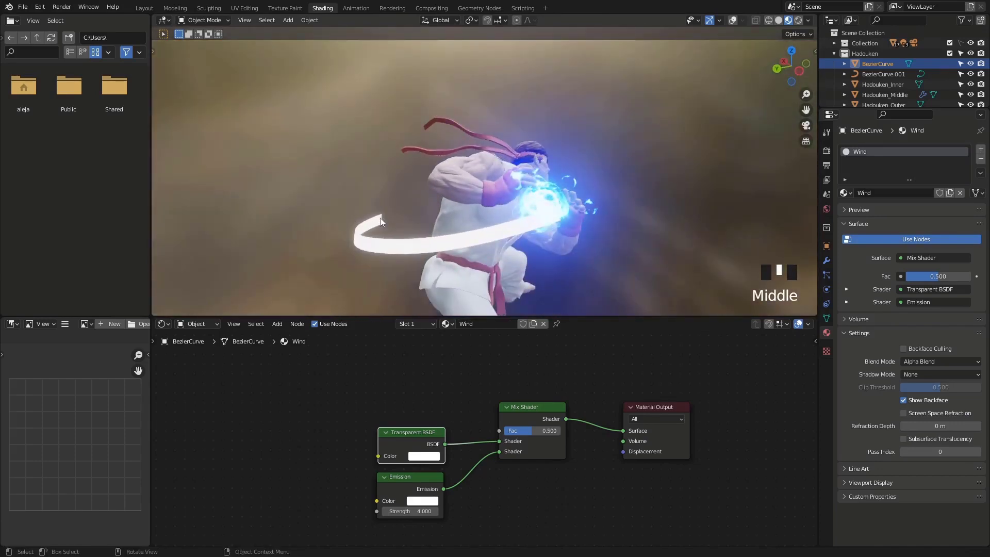
pyautogui.moveTo(380, 221); pyautogui.dragTo(459, 227, button='middle')
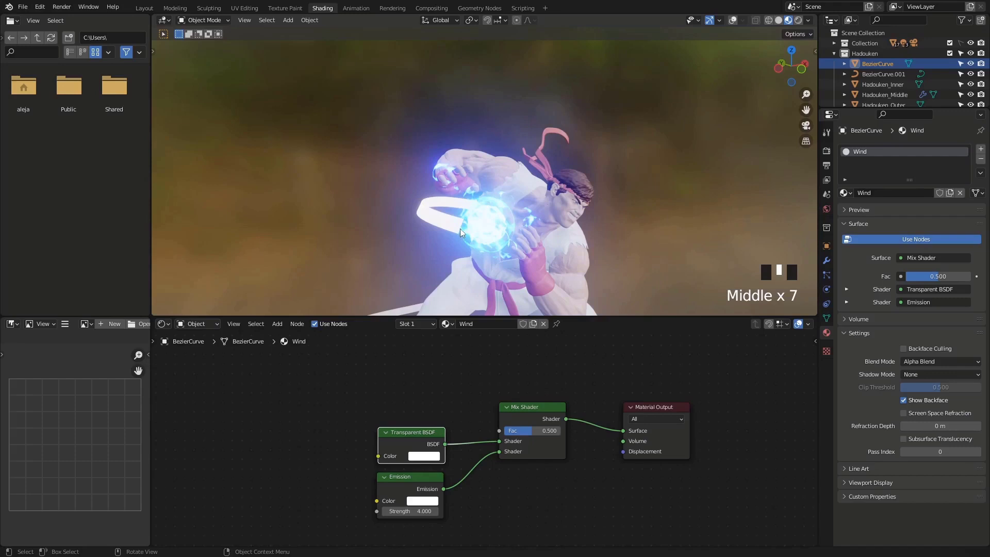
pyautogui.moveTo(460, 228); pyautogui.dragTo(399, 200, button='middle')
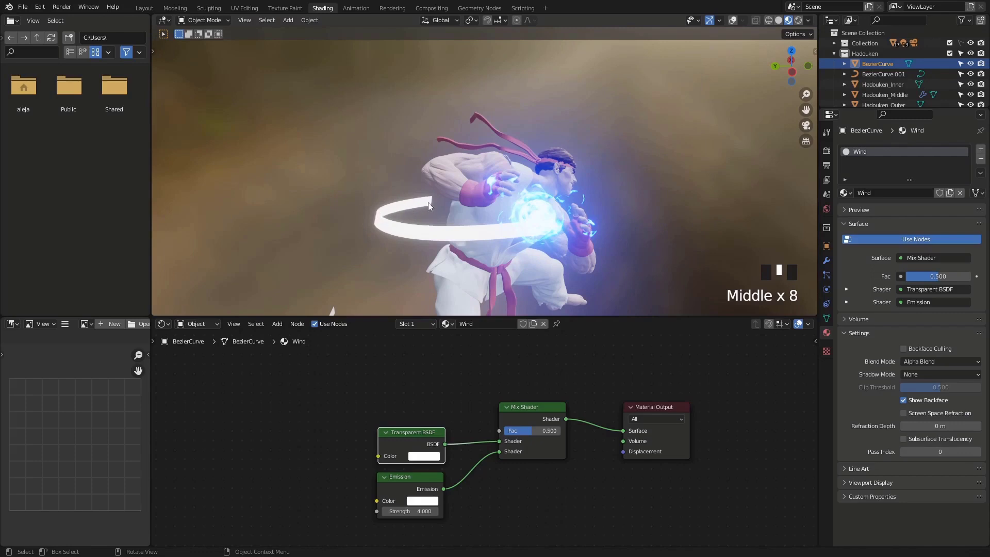
pyautogui.moveTo(525, 244); pyautogui.dragTo(491, 238, button='middle')
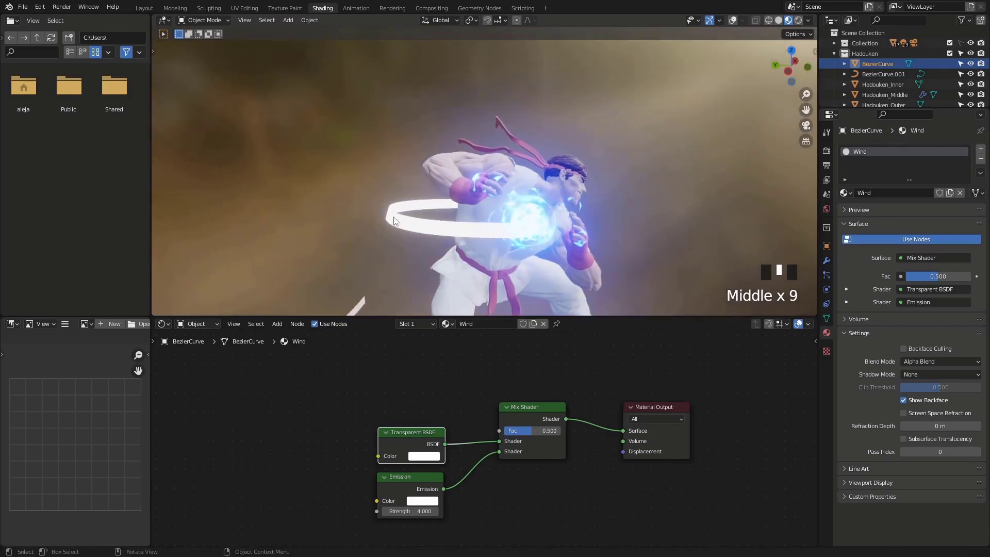
pyautogui.moveTo(490, 237)
pyautogui.mouseDown(button='middle')
pyautogui.moveTo(522, 233)
pyautogui.moveTo(498, 230)
pyautogui.mouseUp(button='middle')
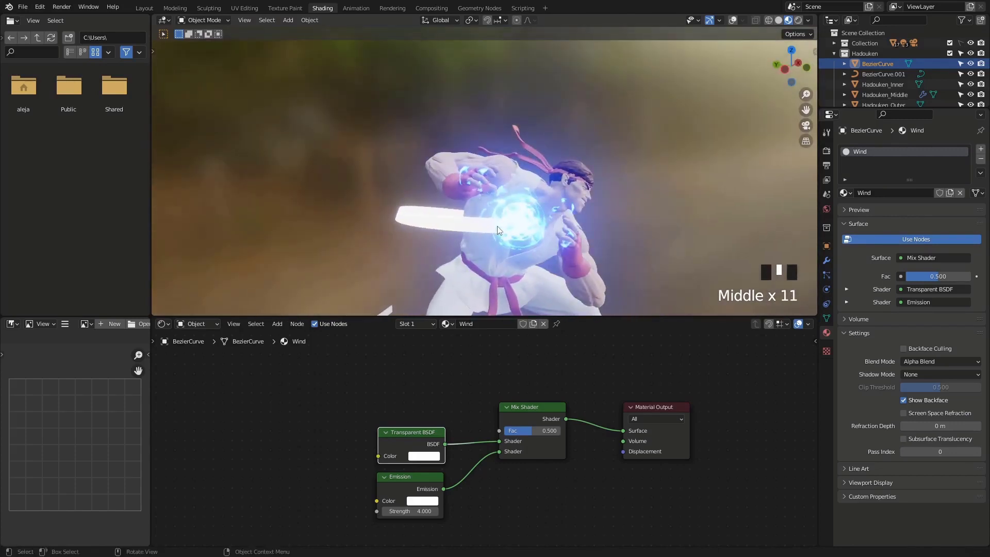
# Add a Gradient Texture node ahead of the Transparent BSDF and Emission nodes.
pyautogui.moveTo(449, 388); pyautogui.dragTo(489, 378, button='middle')
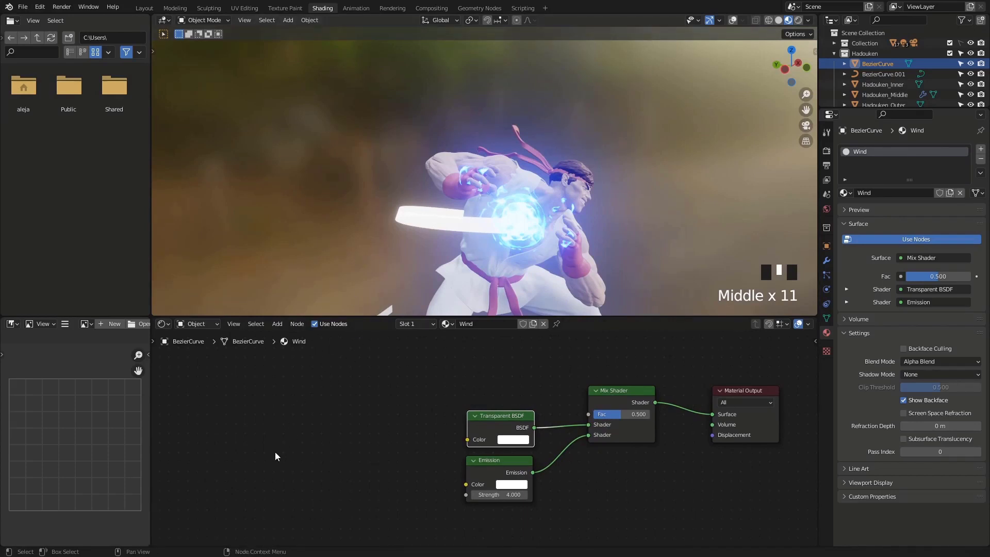
pyautogui.hotkey('shift', 'a')
pyautogui.moveTo(274, 451)
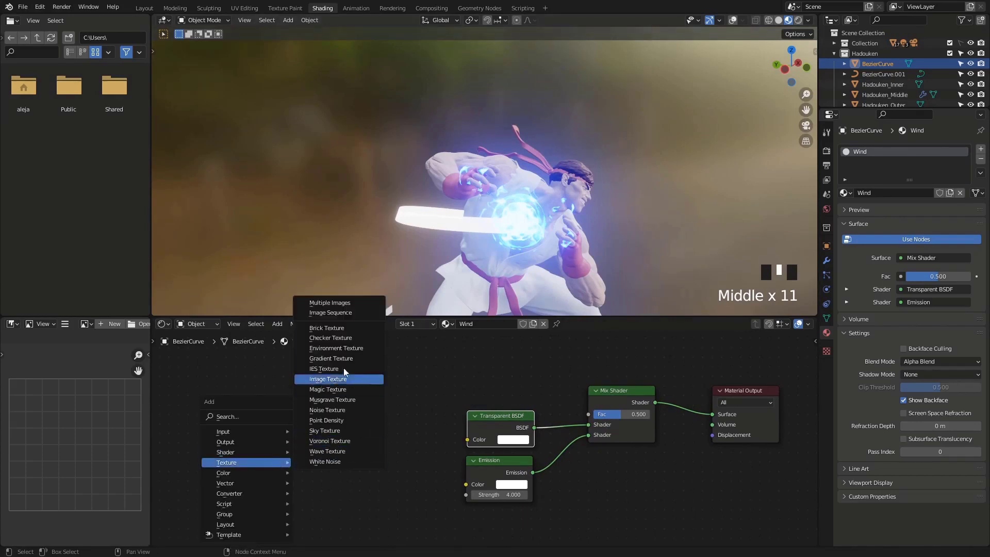
pyautogui.click(334, 357)
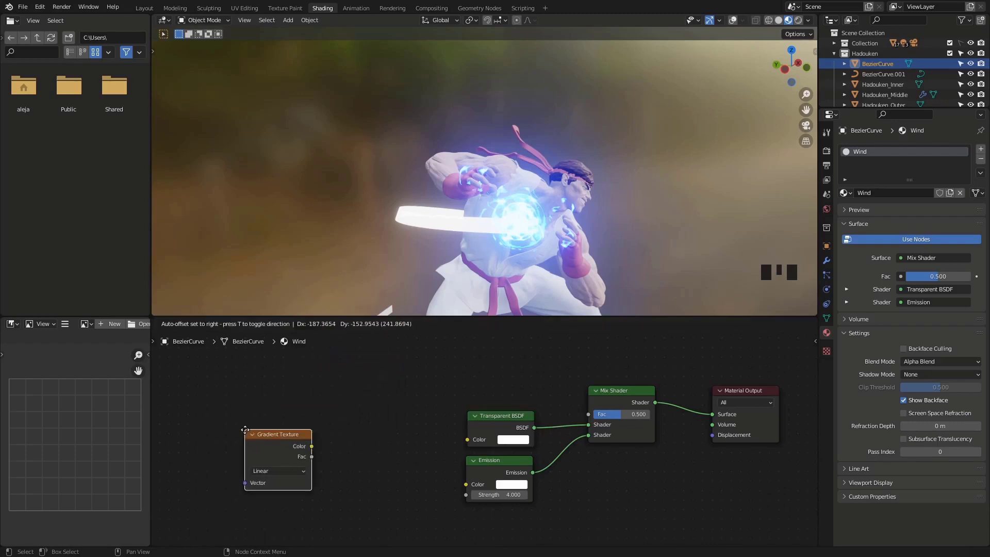
pyautogui.click(271, 447)
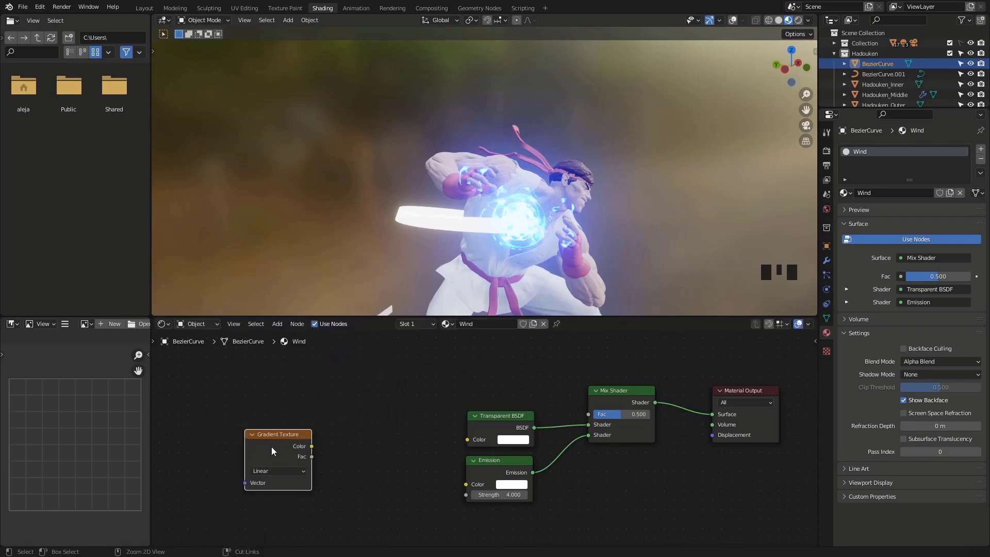
# Add Texture Coordinate and Mapping nodes to the Gradient Texture and feed the Mapping node's Vector from the UV output.
pyautogui.hotkey('ctrl', 't')
pyautogui.moveTo(271, 446); pyautogui.dragTo(452, 435, button='middle')
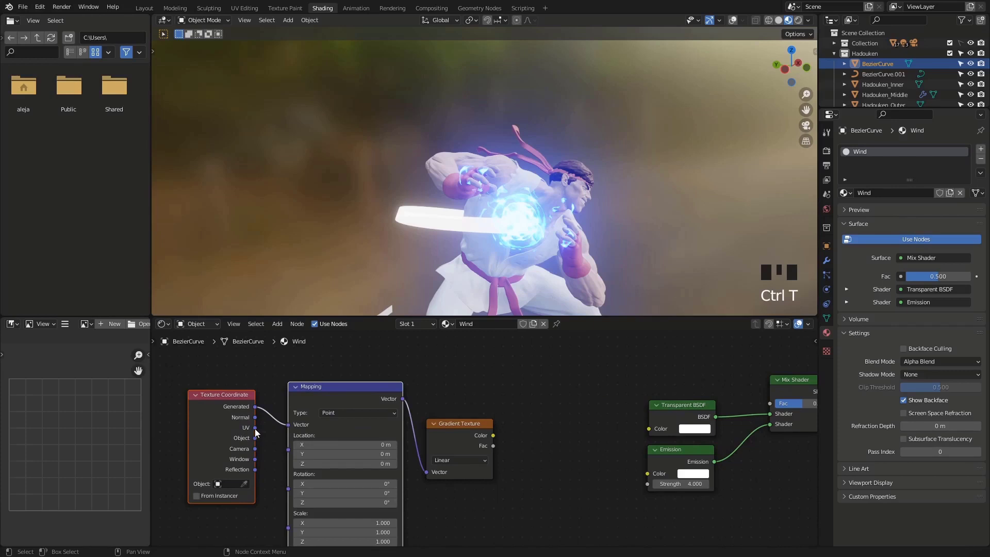
pyautogui.scroll(2, 255, 428)
pyautogui.moveTo(346, 394); pyautogui.dragTo(390, 390)
pyautogui.moveTo(575, 417); pyautogui.dragTo(315, 427, button='middle')
pyautogui.scroll(-2, 465, 419)
pyautogui.scroll(1, 494, 421)
pyautogui.scroll(-1, 428, 421)
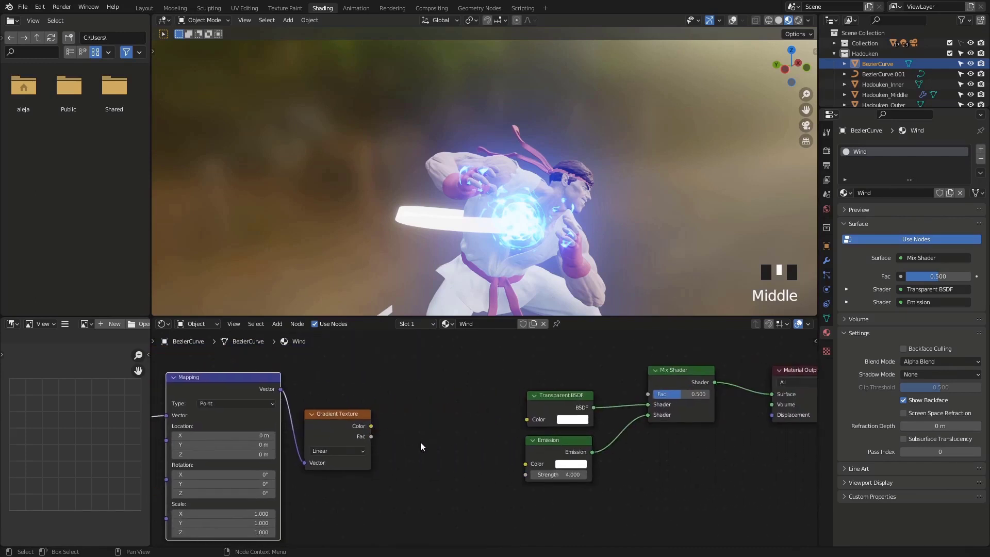
# Connect the Gradient Texture's Color output to the Transparent BSDF's Color input.
pyautogui.moveTo(629, 487); pyautogui.dragTo(510, 460, button='middle')
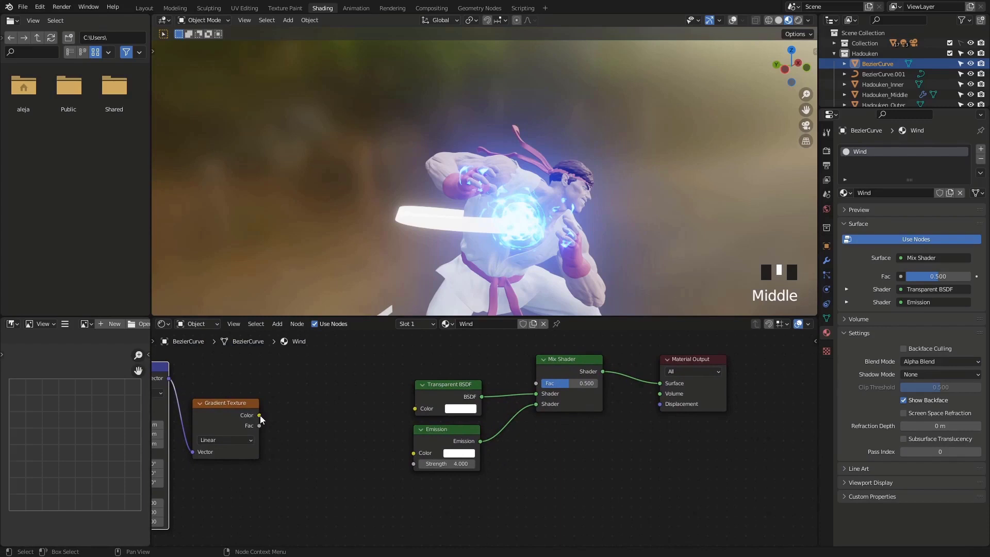
pyautogui.moveTo(260, 416); pyautogui.dragTo(412, 411)
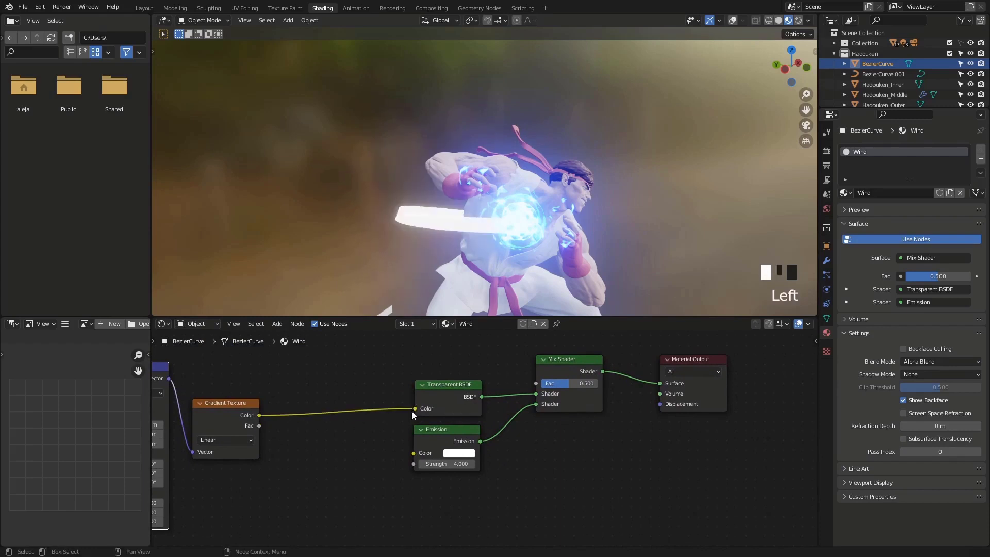
pyautogui.moveTo(473, 230); pyautogui.dragTo(572, 243, button='middle')
# Insert a ColorRamp node into the link between the Gradient Texture and the Transparent BSDF.
pyautogui.moveTo(312, 429); pyautogui.dragTo(518, 424, button='middle')
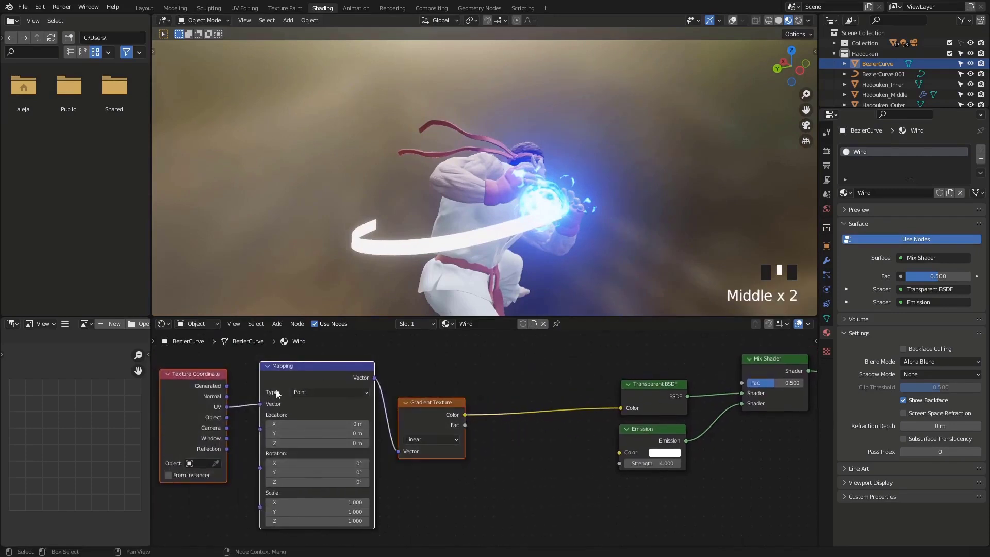
pyautogui.moveTo(277, 393); pyautogui.dragTo(243, 387)
pyautogui.moveTo(243, 387); pyautogui.dragTo(382, 387, button='middle')
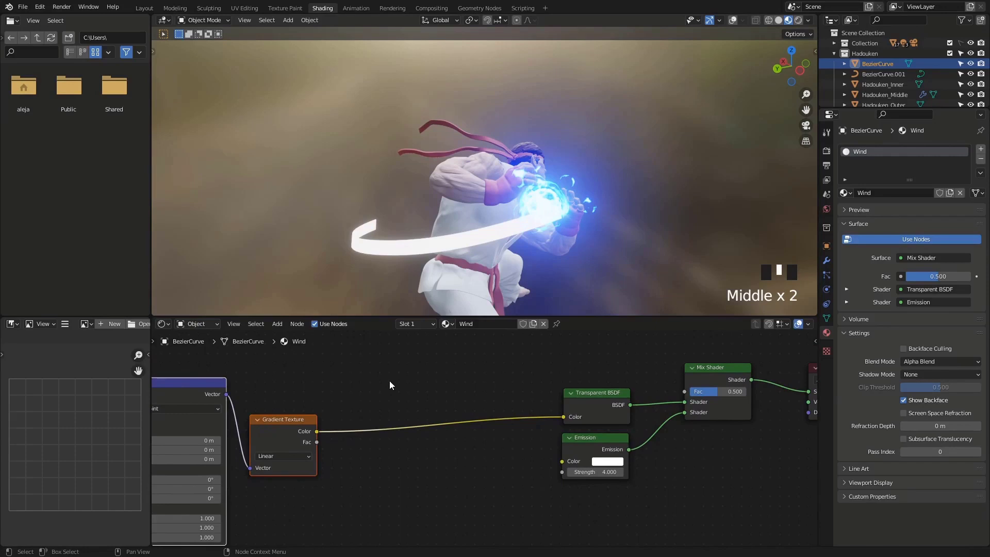
pyautogui.moveTo(419, 387); pyautogui.dragTo(453, 388, button='middle')
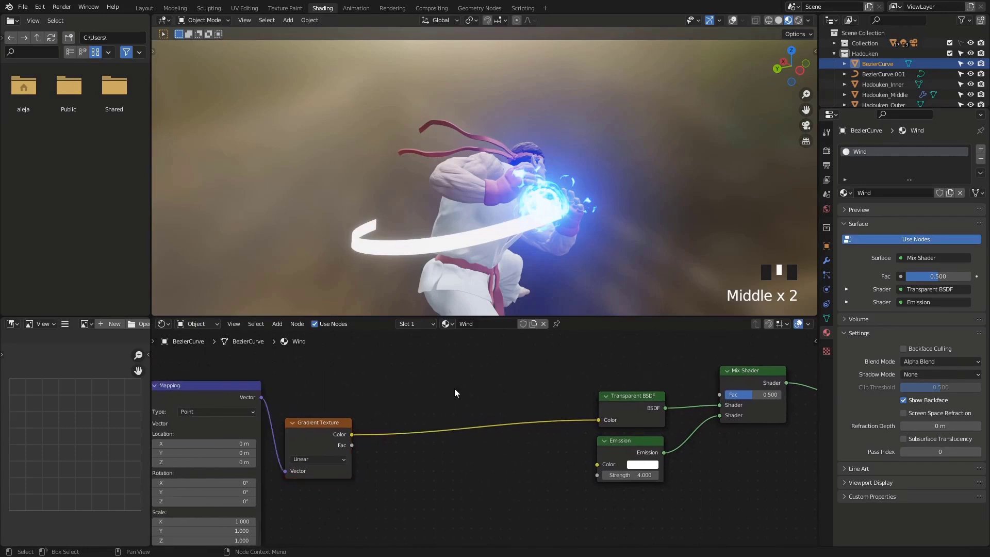
pyautogui.hotkey('shift', 'a')
pyautogui.moveTo(448, 416)
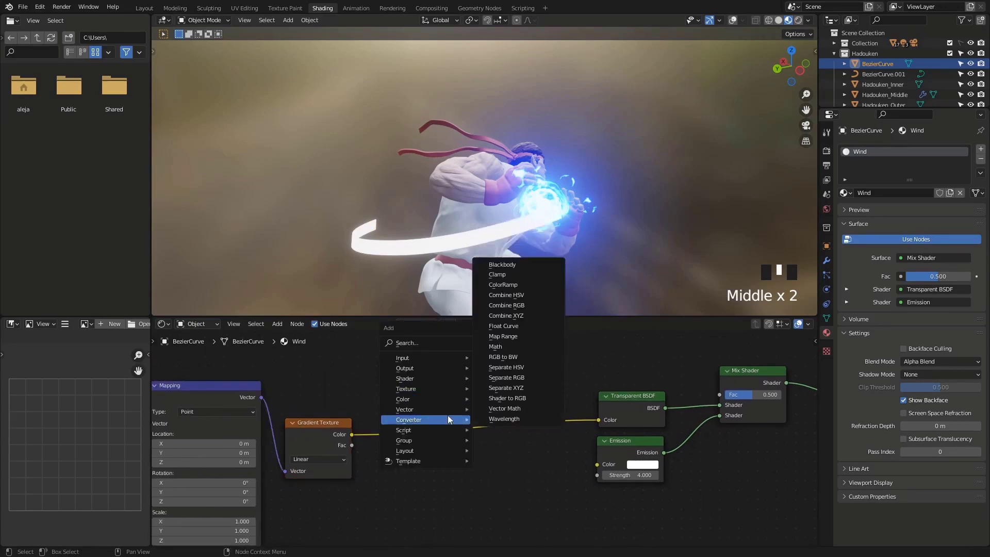
pyautogui.click(503, 285)
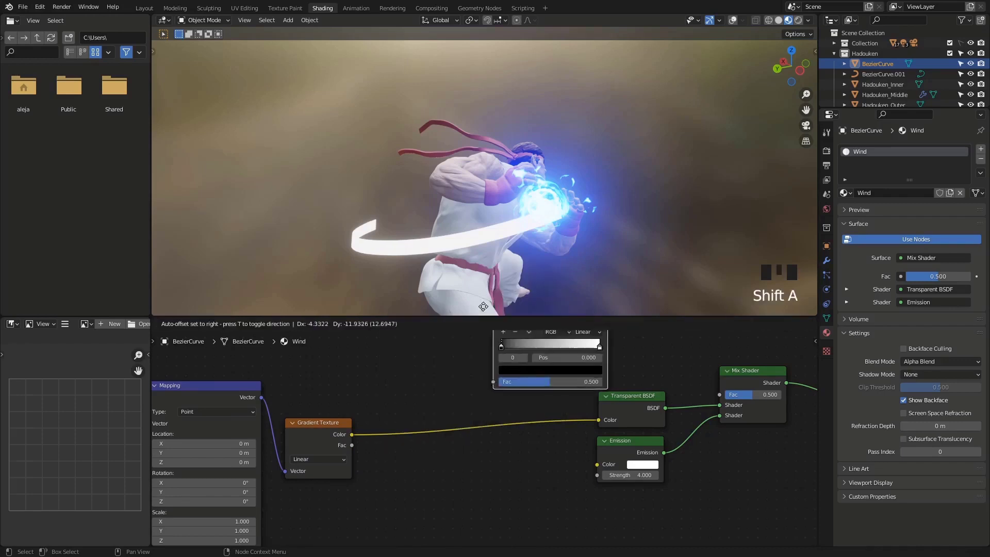
pyautogui.click(400, 387)
pyautogui.moveTo(512, 412); pyautogui.dragTo(451, 421, button='middle')
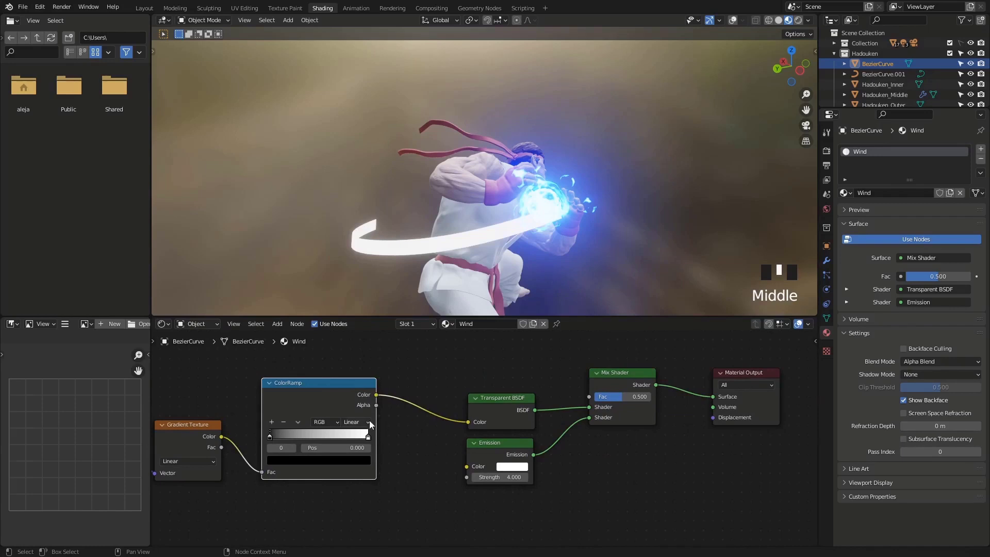
# Feed the Transparent BSDF color from the ColorRamp's Alpha output and move the ramp's black stop to position 0.268.
pyautogui.moveTo(374, 405); pyautogui.dragTo(467, 422)
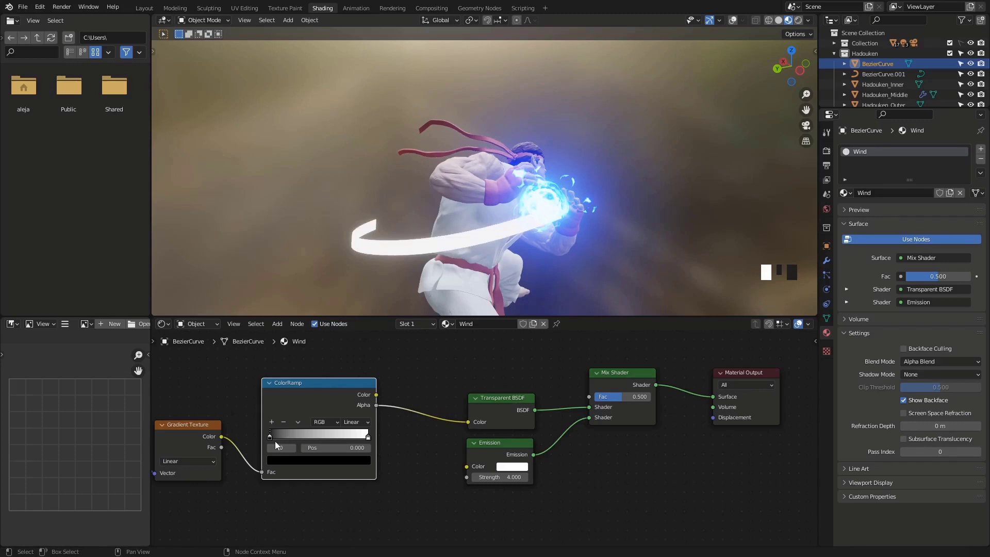
pyautogui.moveTo(271, 436); pyautogui.dragTo(295, 434)
pyautogui.moveTo(294, 437); pyautogui.dragTo(297, 438)
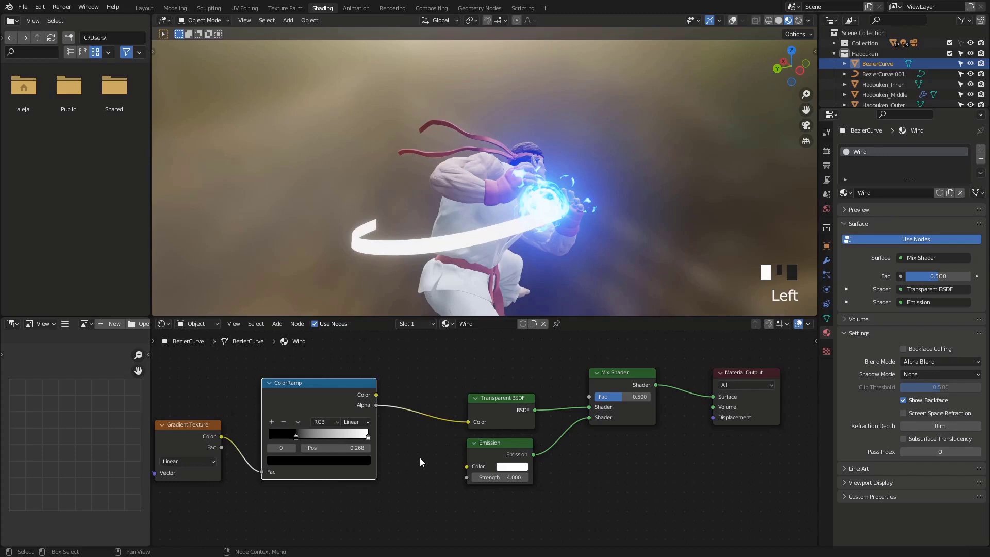
# Add a Voronoi Texture node in the empty area above the existing node chain.
pyautogui.moveTo(422, 422); pyautogui.dragTo(487, 485, button='middle')
pyautogui.scroll(-2, 496, 435)
pyautogui.moveTo(497, 435); pyautogui.dragTo(532, 481, button='middle')
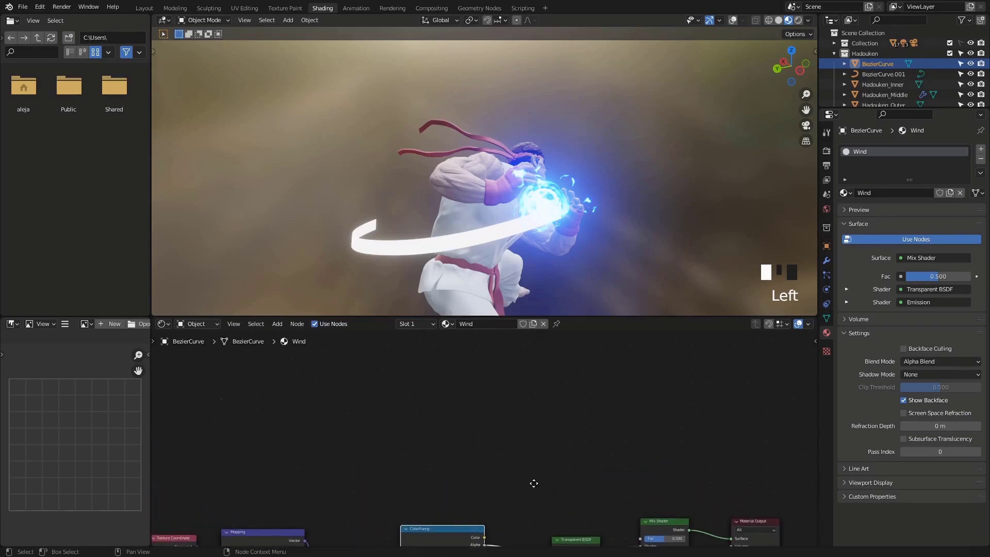
pyautogui.scroll(-1, 558, 472)
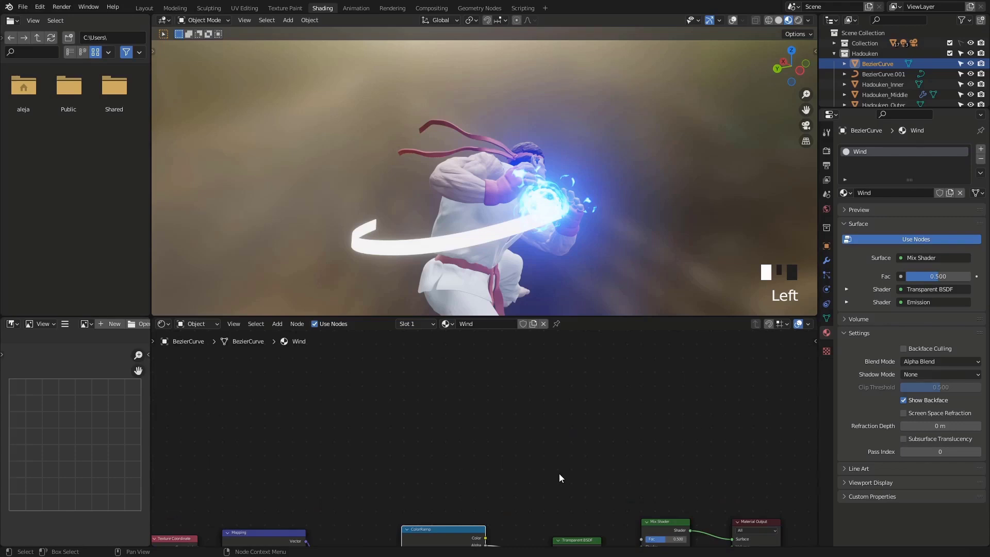
pyautogui.moveTo(490, 447); pyautogui.dragTo(459, 466, button='middle')
pyautogui.moveTo(403, 367); pyautogui.dragTo(422, 411, button='middle')
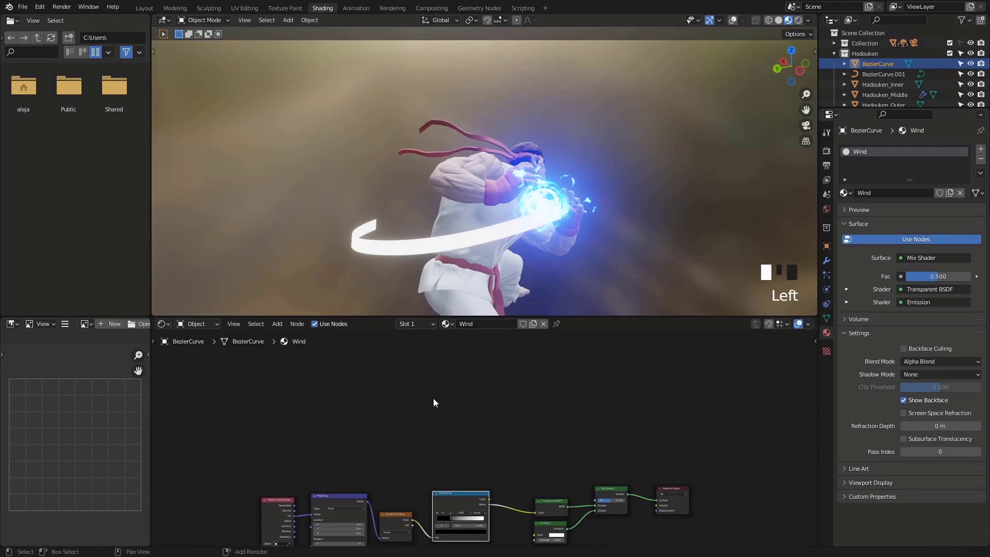
pyautogui.hotkey('shift', 'a')
pyautogui.moveTo(414, 367)
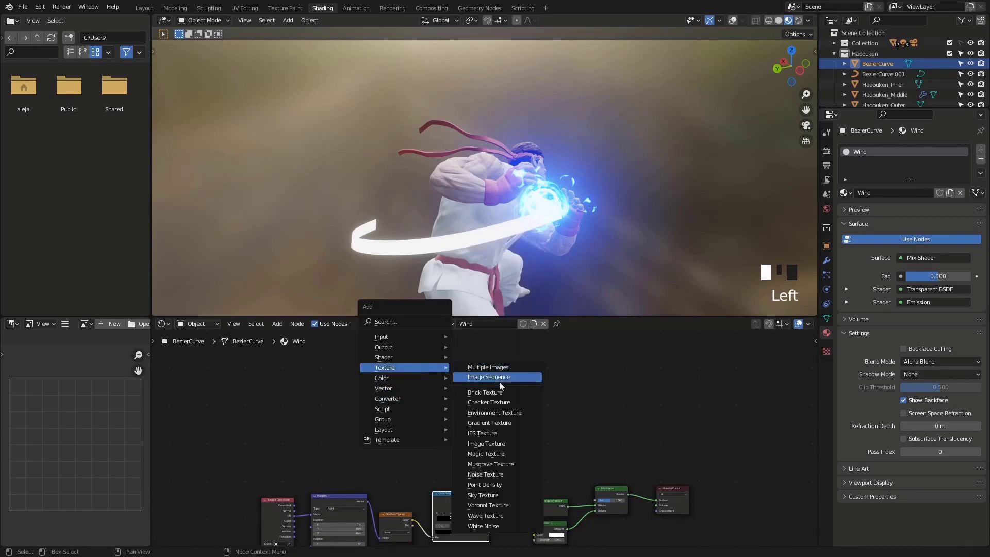
pyautogui.click(488, 506)
pyautogui.click(484, 454)
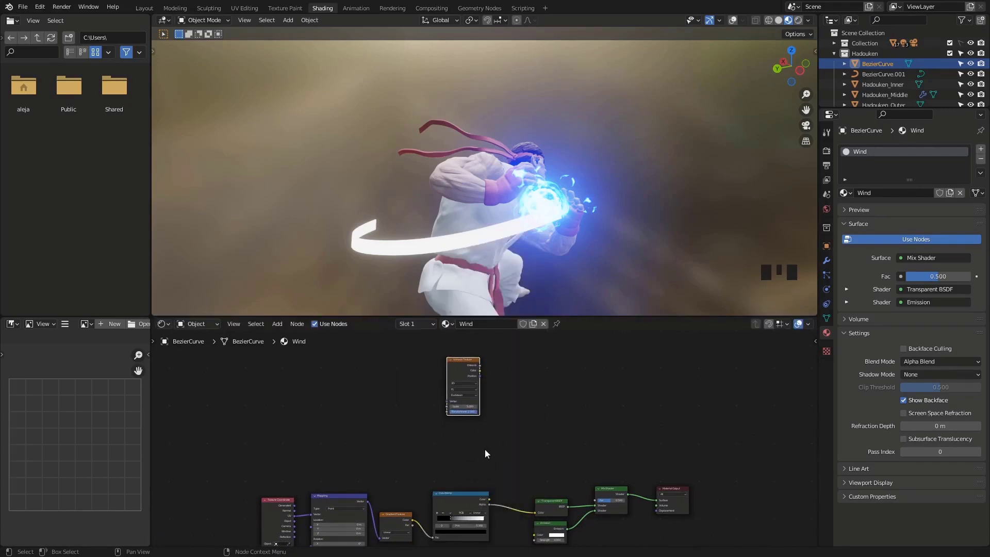
# Set the Voronoi Texture node's dimensions to 4D.
pyautogui.scroll(2, 484, 449)
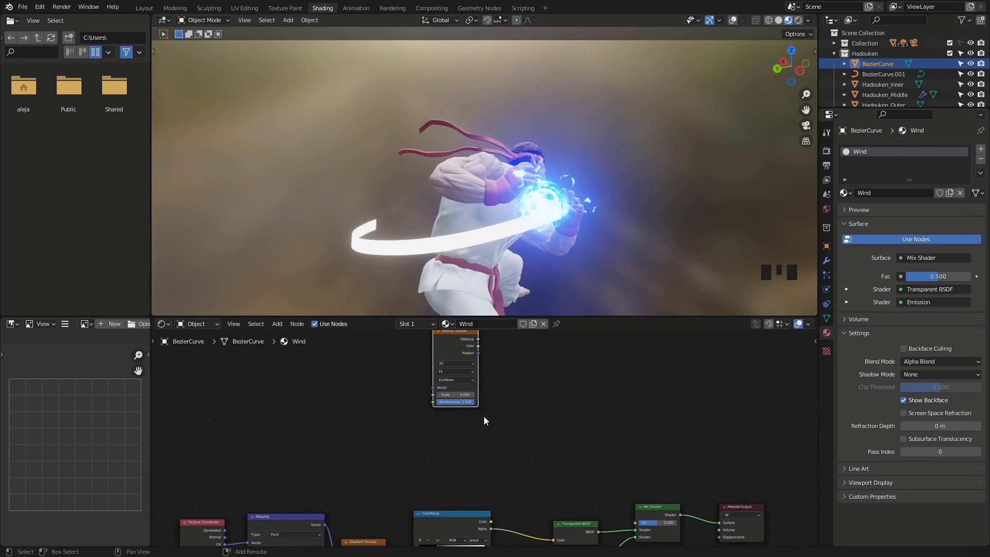
pyautogui.click(455, 363)
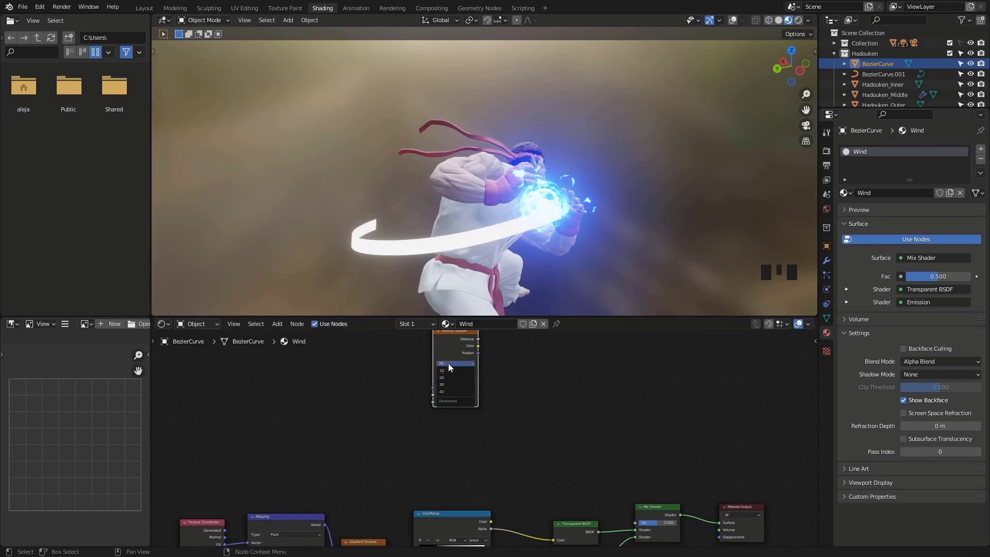
pyautogui.click(447, 392)
# Duplicate the Voronoi Texture directly below the original and set the copy's feature output to Smooth F1.
pyautogui.moveTo(449, 388)
pyautogui.mouseDown(button='middle')
pyautogui.moveTo(436, 397)
pyautogui.moveTo(458, 385)
pyautogui.mouseUp(button='middle')
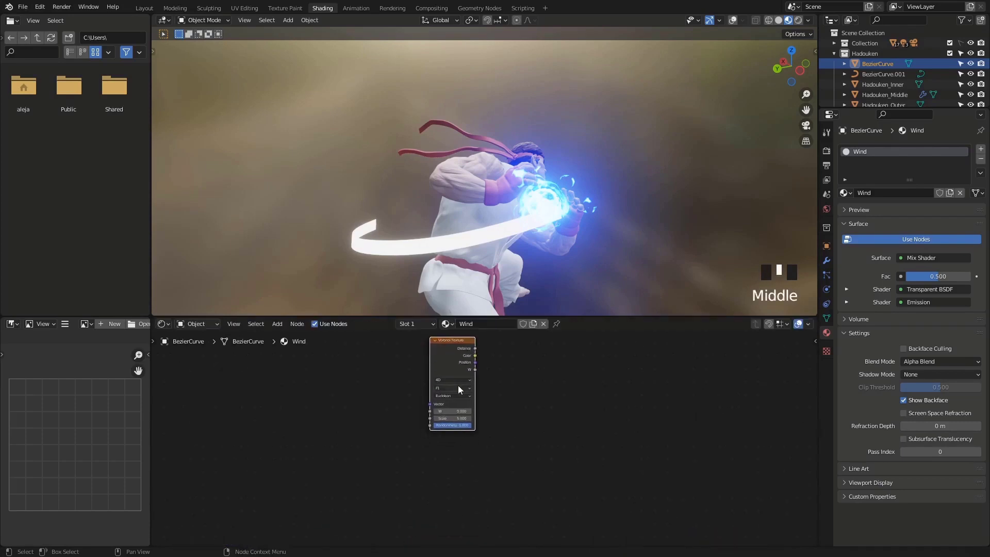
pyautogui.hotkey('shift', 'd')
pyautogui.click(448, 378)
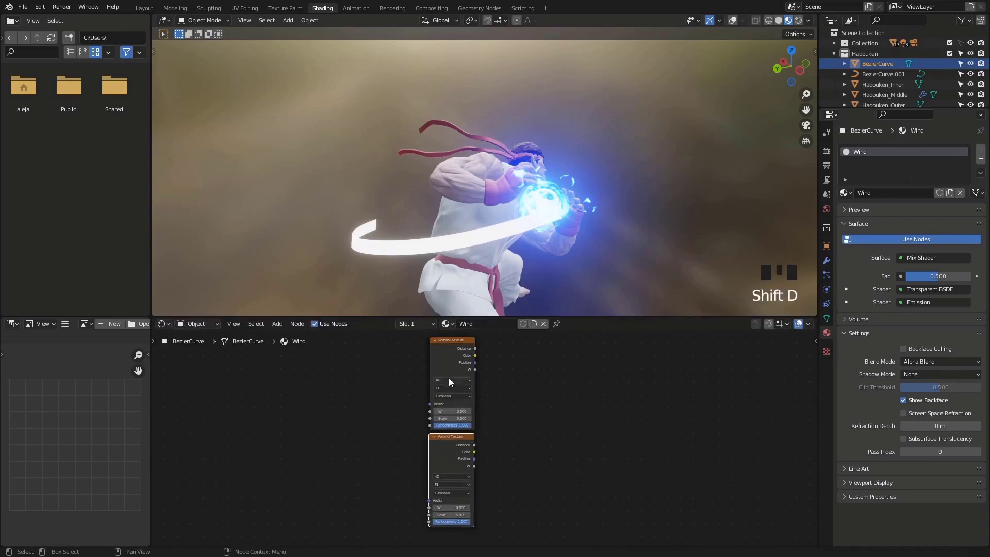
pyautogui.click(456, 485)
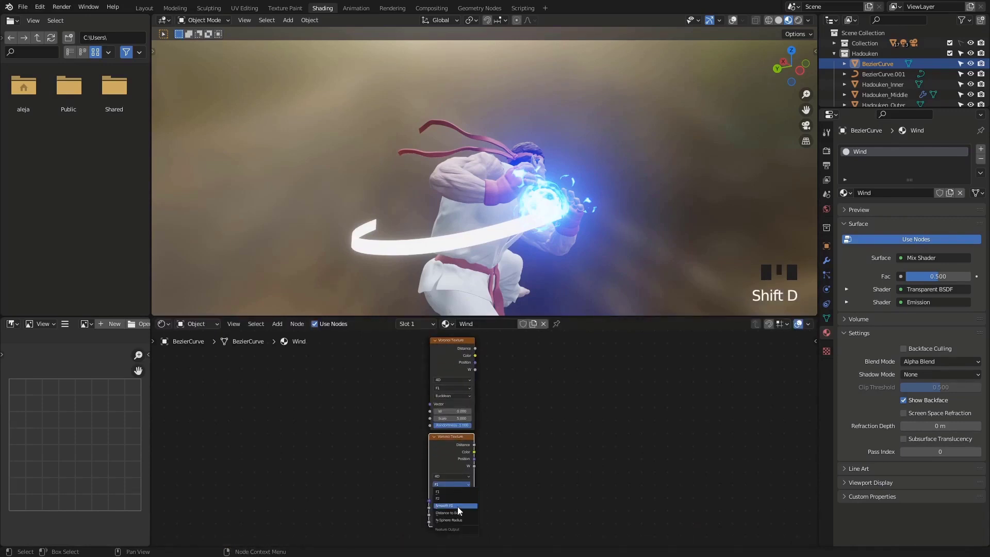
pyautogui.click(456, 506)
pyautogui.keyDown('ctrl'); pyautogui.moveTo(456, 506); pyautogui.dragTo(456, 441, button='middle'); pyautogui.keyUp('ctrl')
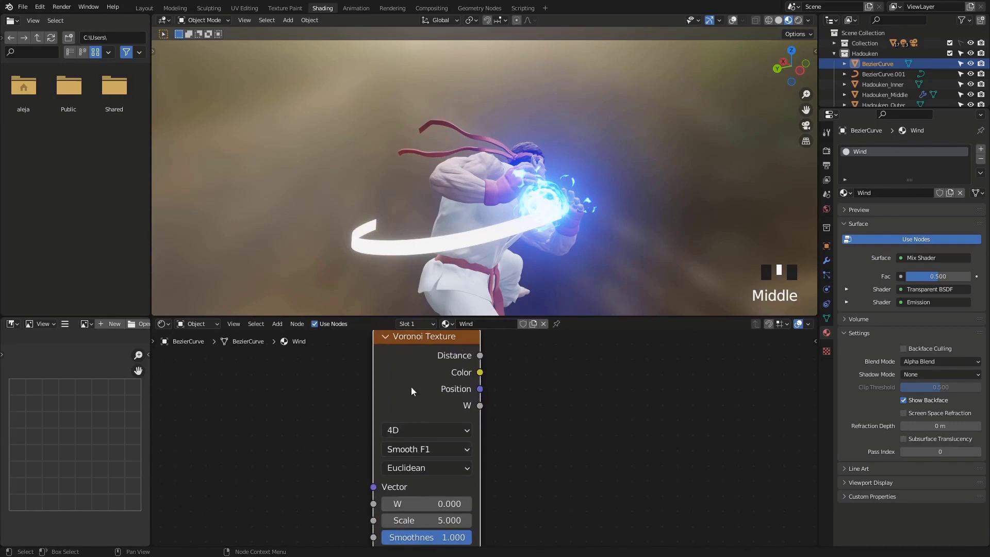
pyautogui.moveTo(411, 390); pyautogui.dragTo(400, 368, button='middle')
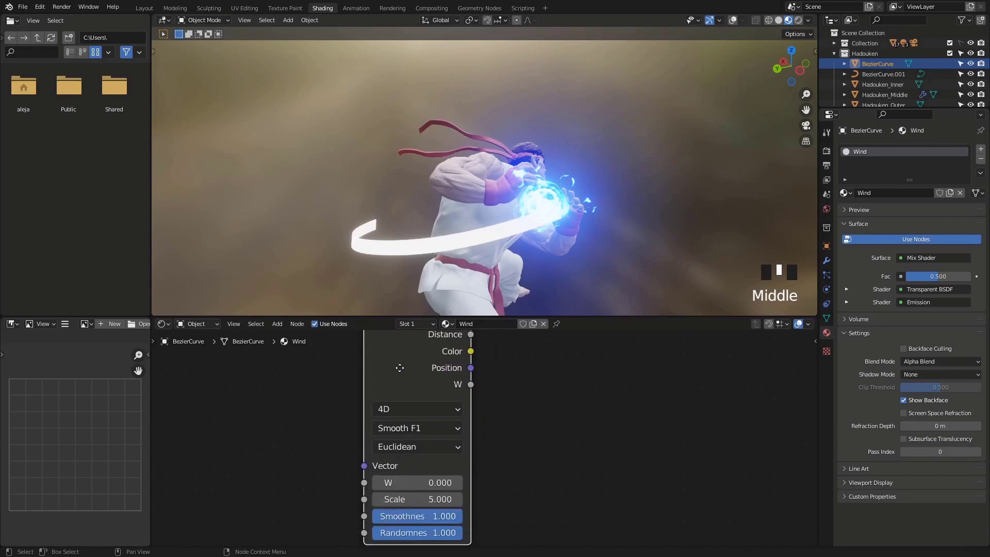
pyautogui.scroll(-6, 412, 384)
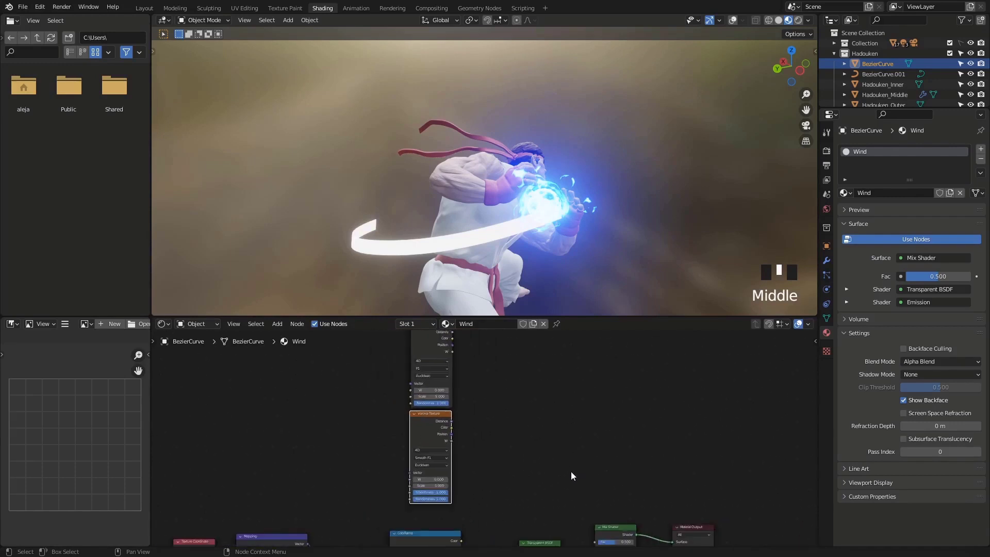
# Add a Math node beside the two Voronoi Textures and set its operation to Subtract.
pyautogui.moveTo(527, 424); pyautogui.dragTo(540, 430, button='middle')
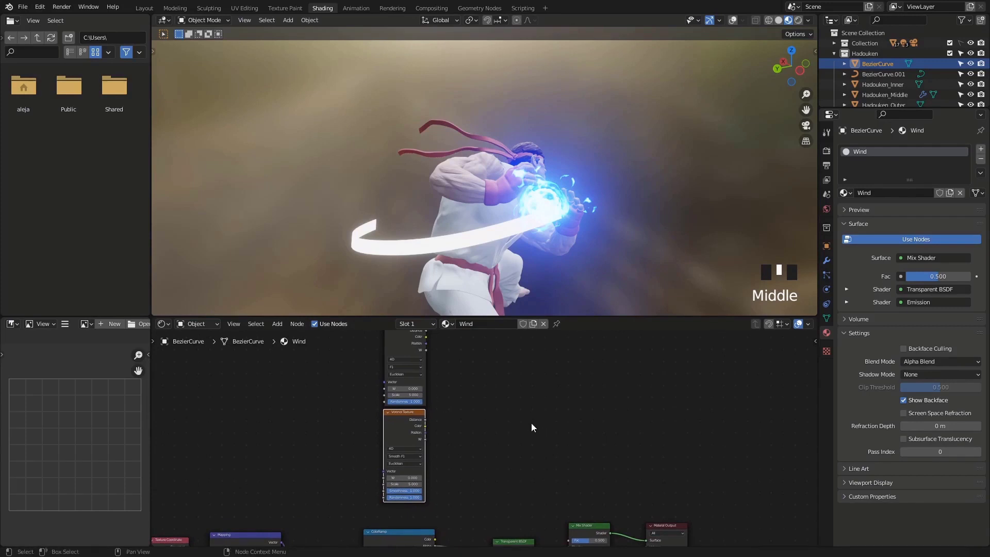
pyautogui.hotkey('shift', 'a')
pyautogui.moveTo(510, 454)
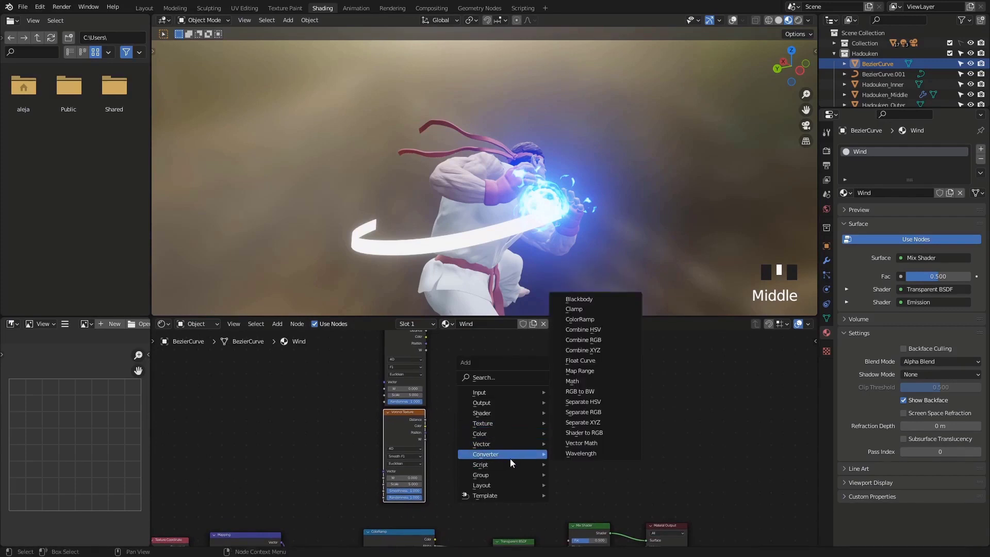
pyautogui.click(587, 385)
pyautogui.click(460, 385)
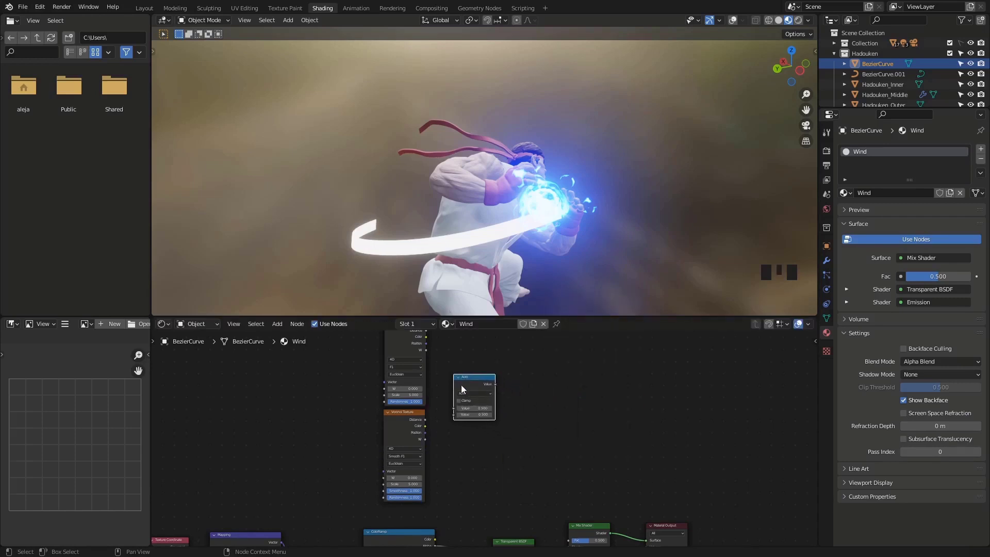
pyautogui.click(462, 393)
pyautogui.click(468, 415)
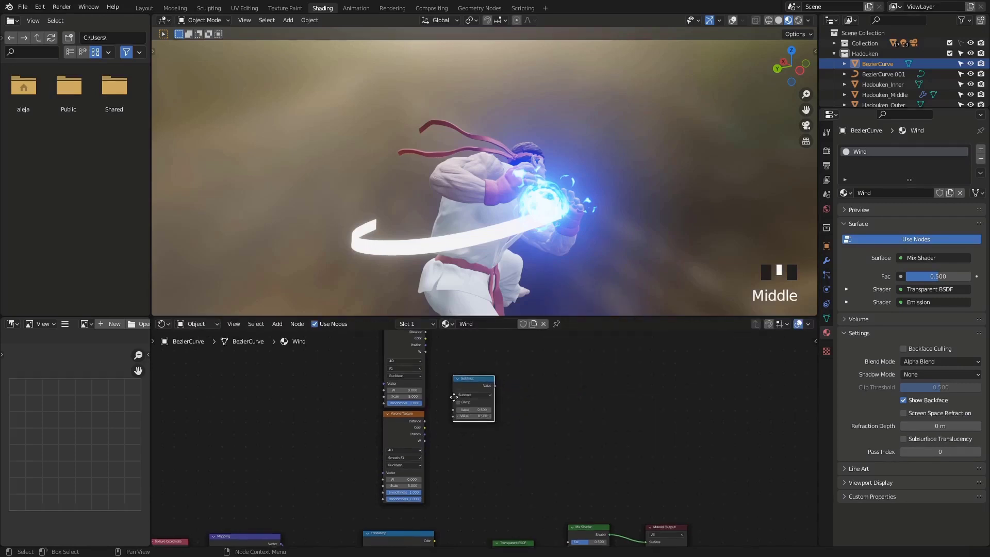
# Connect the Distance outputs of the upper and lower Voronoi Textures to the first and second Subtract values.
pyautogui.moveTo(436, 333); pyautogui.dragTo(425, 364, button='middle')
pyautogui.moveTo(418, 356); pyautogui.dragTo(448, 447)
pyautogui.scroll(6, 399, 455)
pyautogui.scroll(-2, 467, 436)
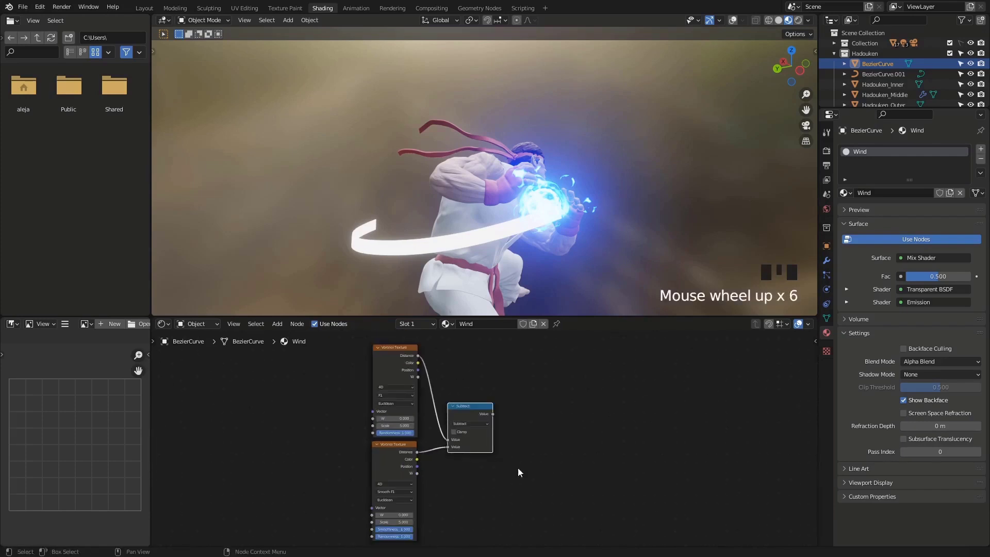
# Add a second Math node to the right of the Subtract node and set its operation to Multiply.
pyautogui.moveTo(517, 467); pyautogui.dragTo(534, 415, button='middle')
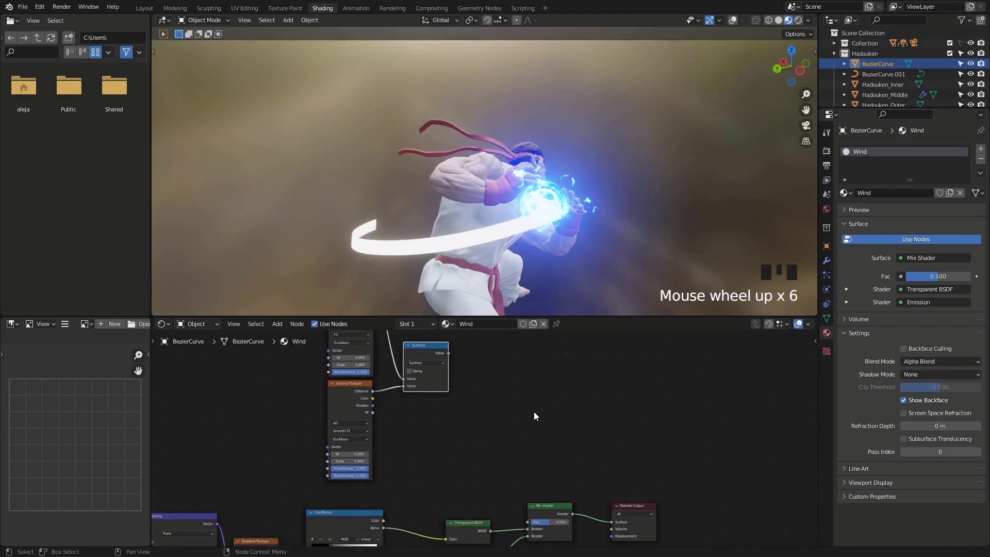
pyautogui.hotkey('shift', 'a')
pyautogui.moveTo(521, 388)
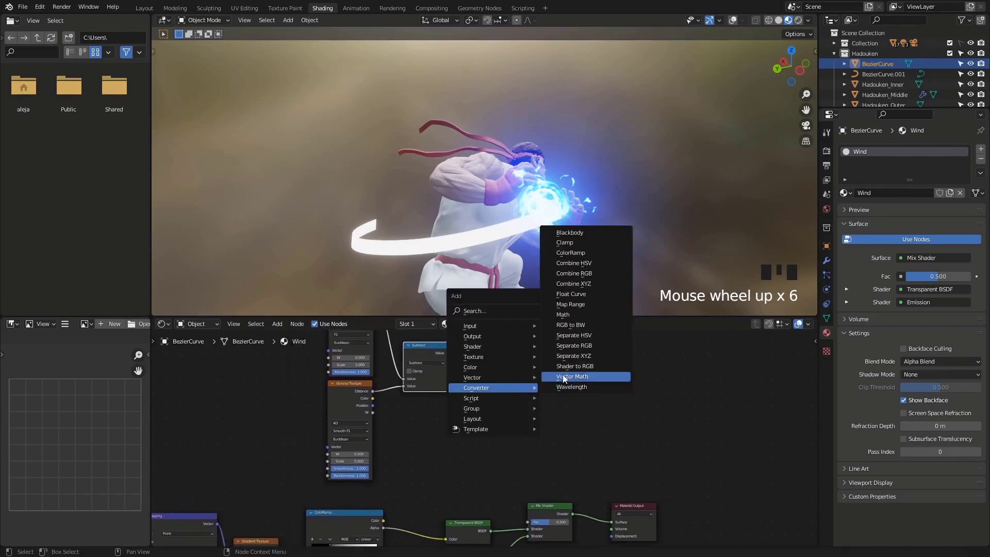
pyautogui.click(568, 317)
pyautogui.click(496, 380)
pyautogui.click(519, 383)
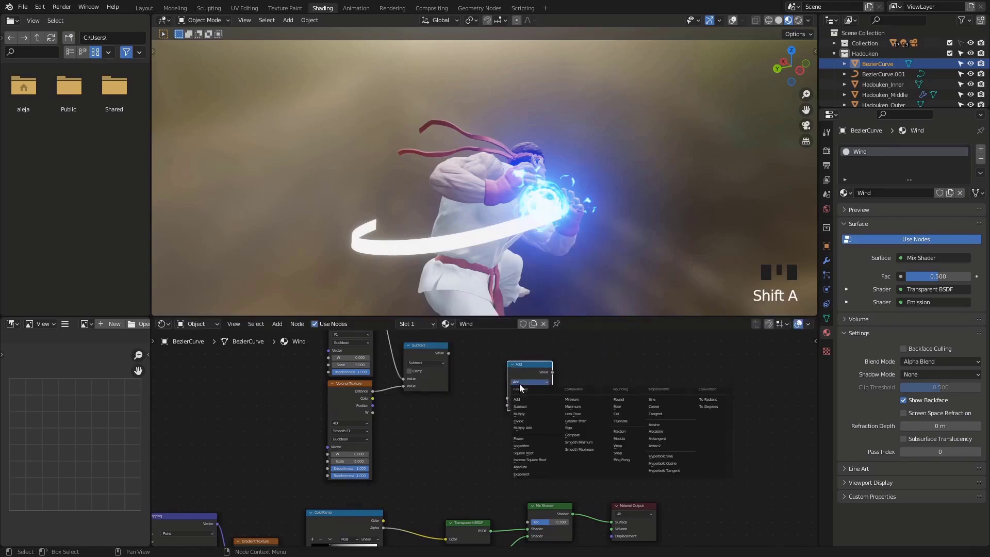
pyautogui.click(524, 414)
# Connect the Multiply output to the Mix Shader's Fac and the Subtract output to the first Multiply value.
pyautogui.moveTo(561, 376); pyautogui.dragTo(522, 363, button='middle')
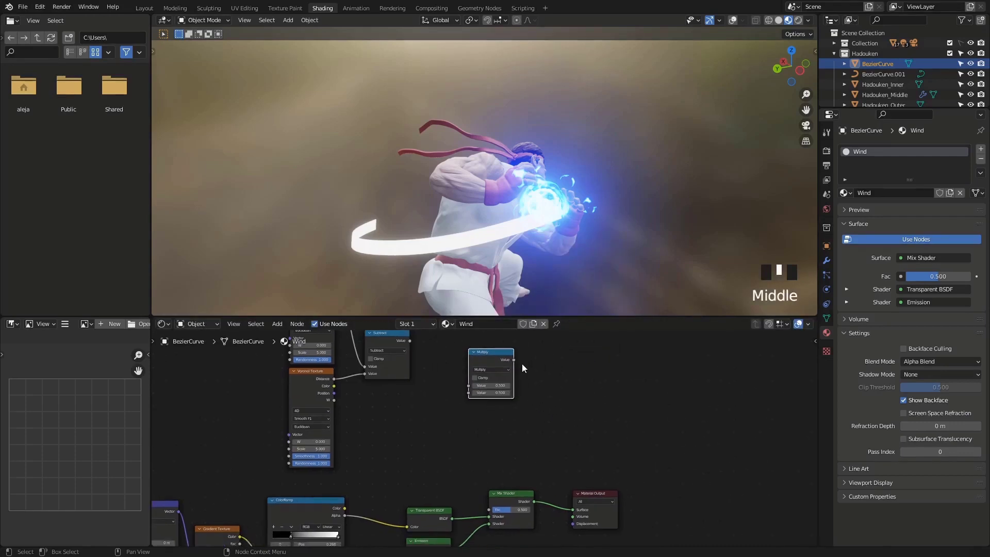
pyautogui.moveTo(502, 431); pyautogui.dragTo(488, 509)
pyautogui.moveTo(409, 340); pyautogui.dragTo(469, 385)
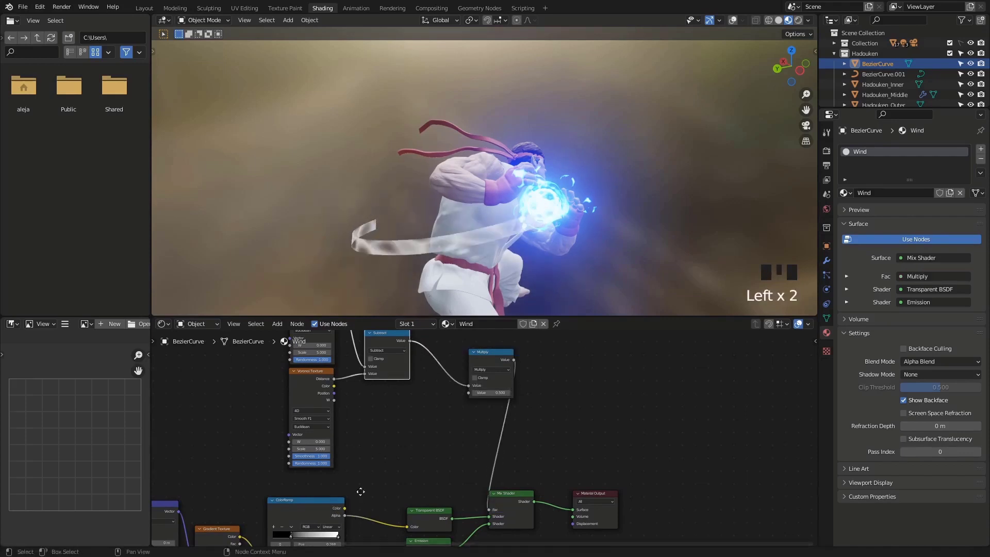
# Connect the gradient ColorRamp's Color output to the second value of the Multiply node.
pyautogui.moveTo(360, 493); pyautogui.dragTo(349, 475, button='middle')
pyautogui.scroll(2, 378, 457)
pyautogui.click(315, 496)
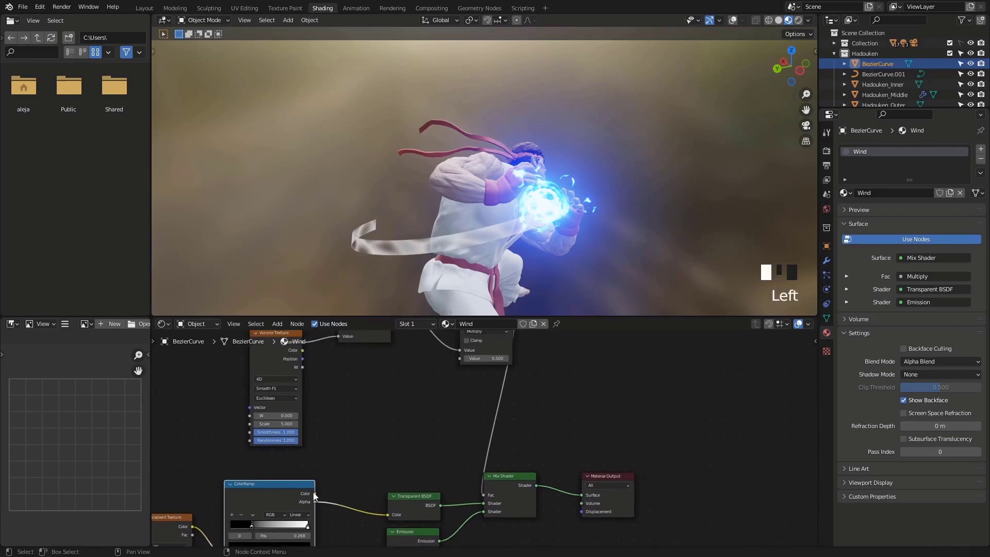
pyautogui.moveTo(464, 242); pyautogui.dragTo(407, 251, button='middle')
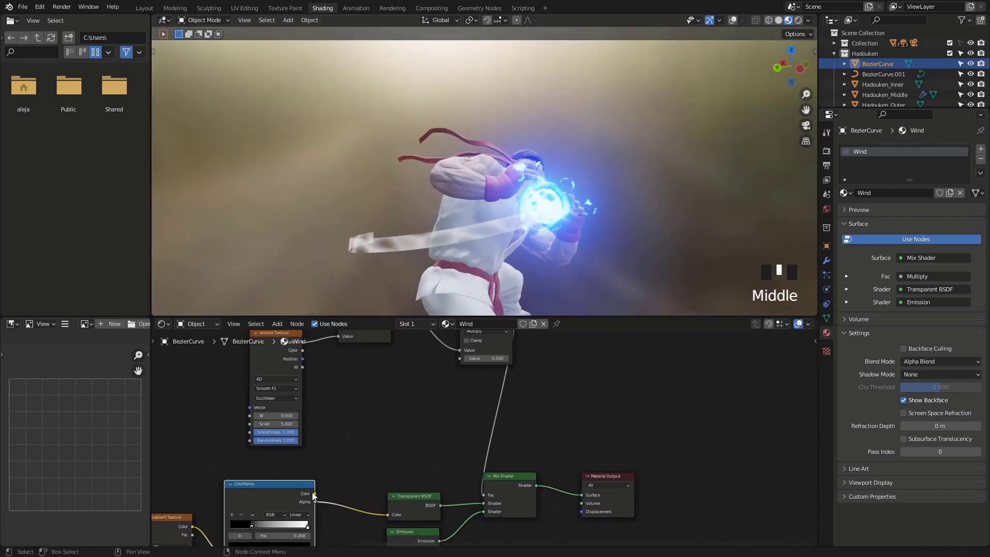
pyautogui.moveTo(314, 493); pyautogui.dragTo(464, 361)
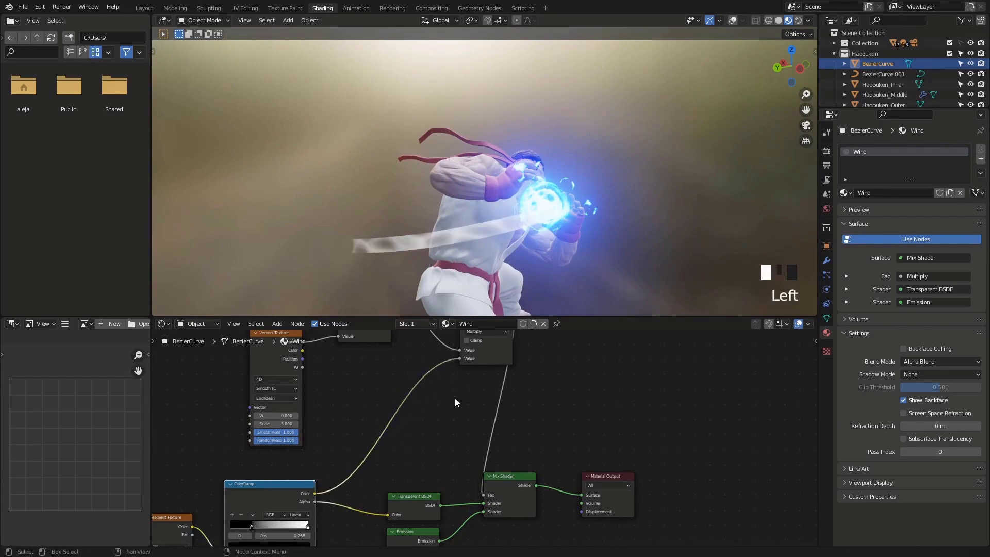
# Move the ColorRamp's black stop to position 0.127 and add a middle stop at 0.564.
pyautogui.moveTo(379, 312); pyautogui.dragTo(394, 239, button='middle')
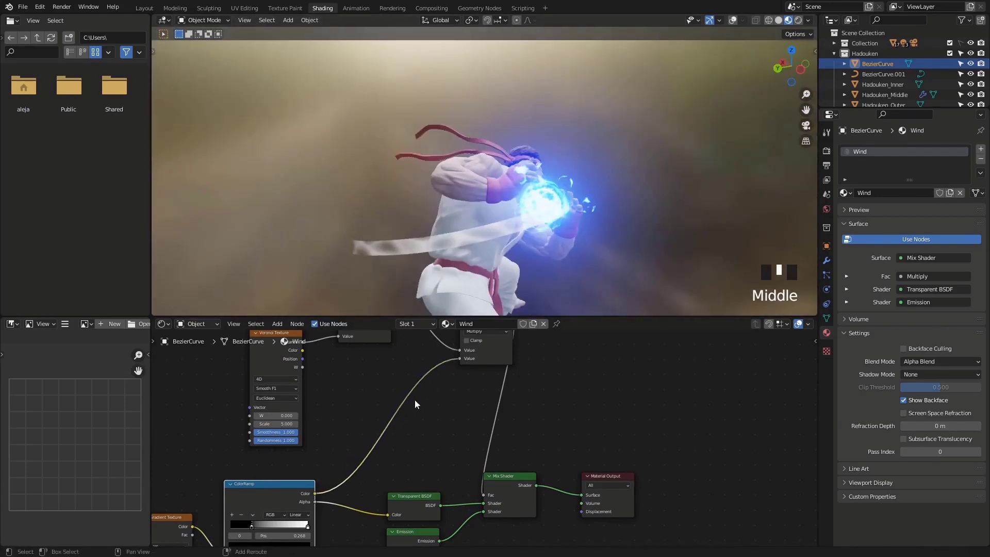
pyautogui.keyDown('shift'); pyautogui.moveTo(414, 399); pyautogui.dragTo(435, 395, button='middle'); pyautogui.keyUp('shift')
pyautogui.moveTo(334, 483); pyautogui.dragTo(318, 483)
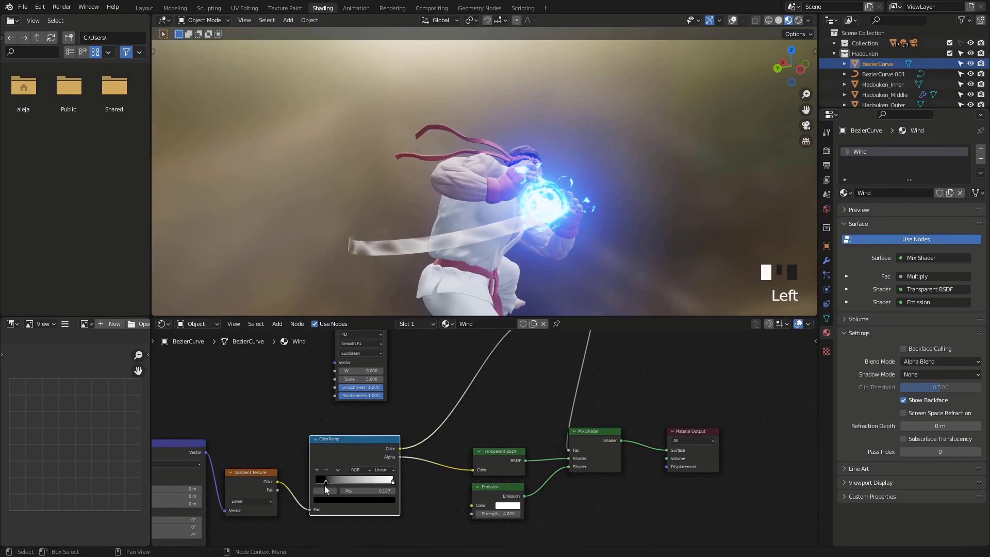
pyautogui.click(315, 469)
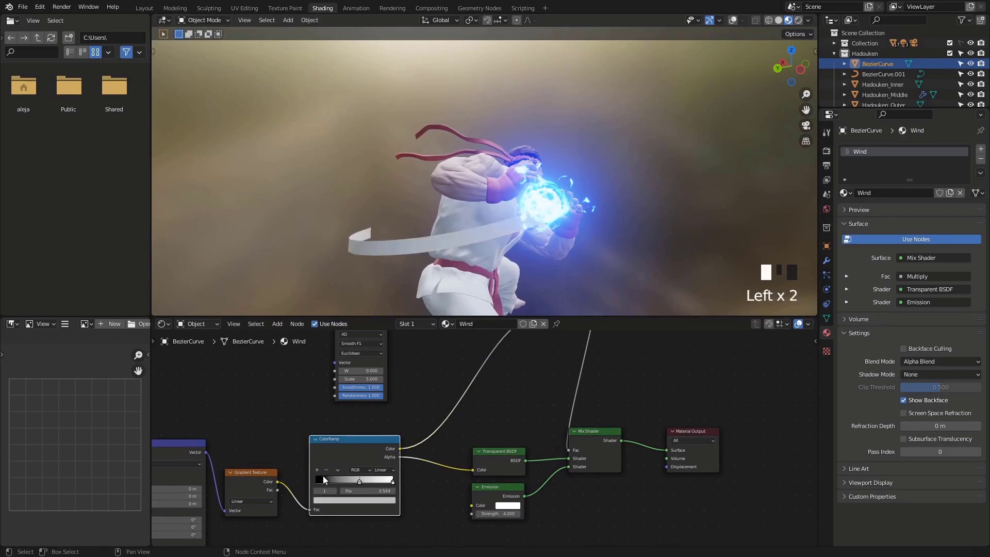
# Darken the ColorRamp's middle stop to a grey value of about 0.3 and move the black stop to about 0.2.
pyautogui.click(367, 504)
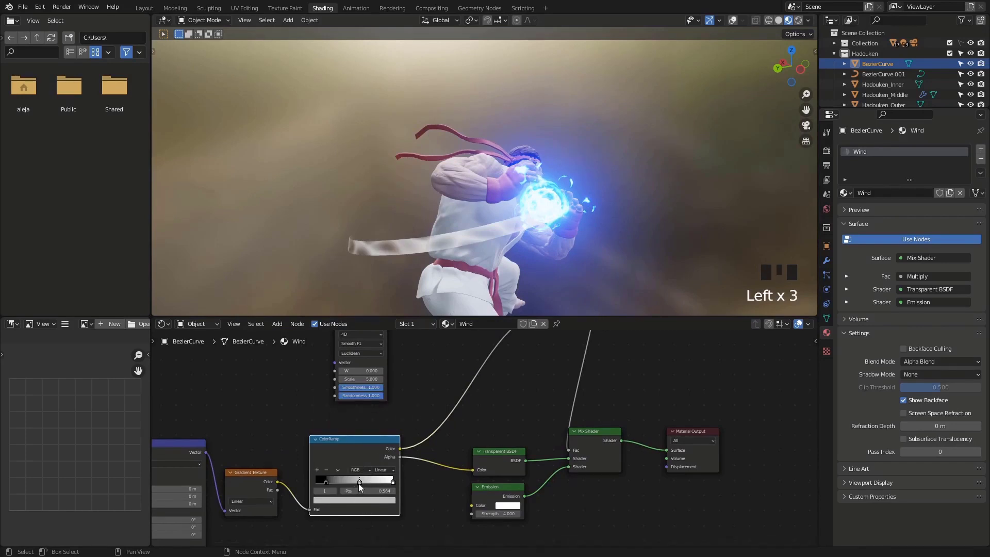
pyautogui.click(357, 501)
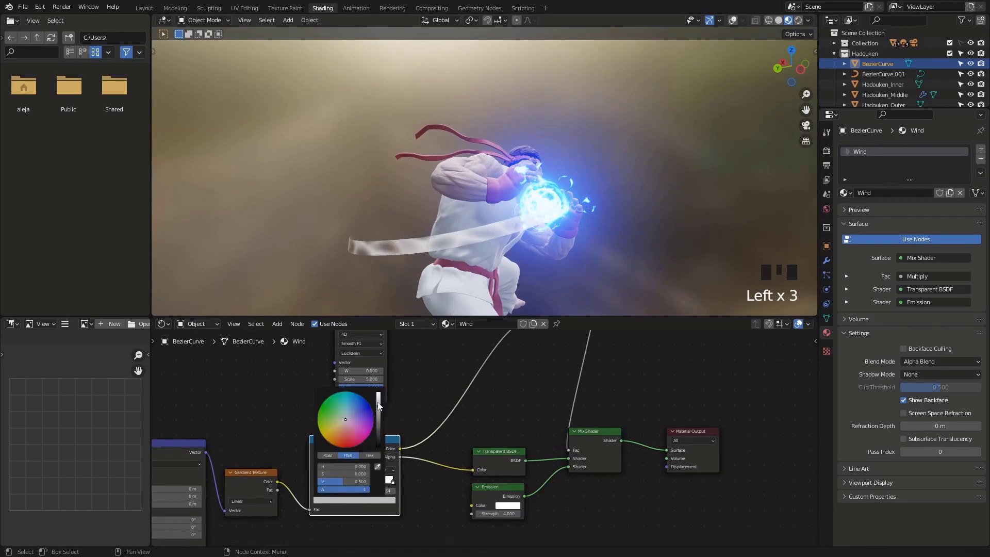
pyautogui.moveTo(378, 407); pyautogui.dragTo(378, 422)
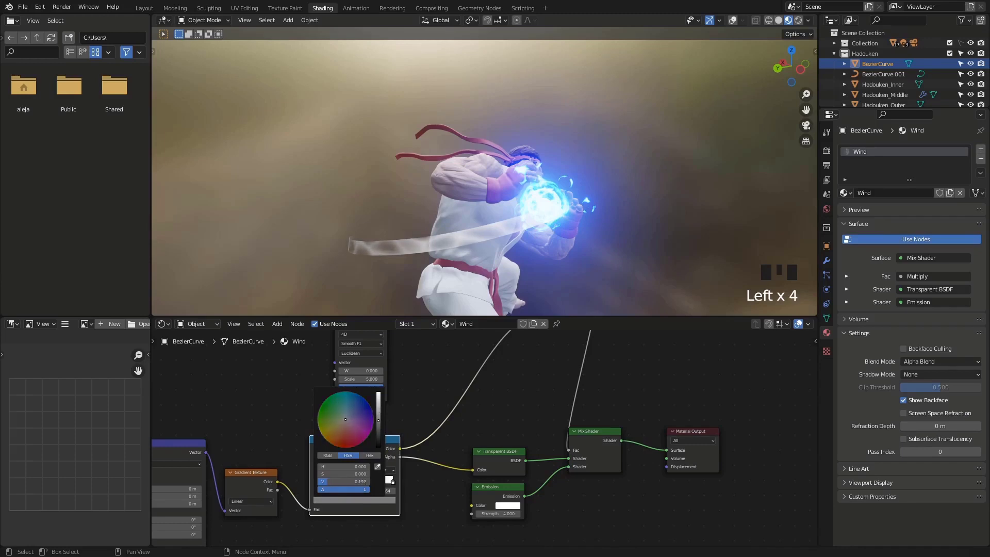
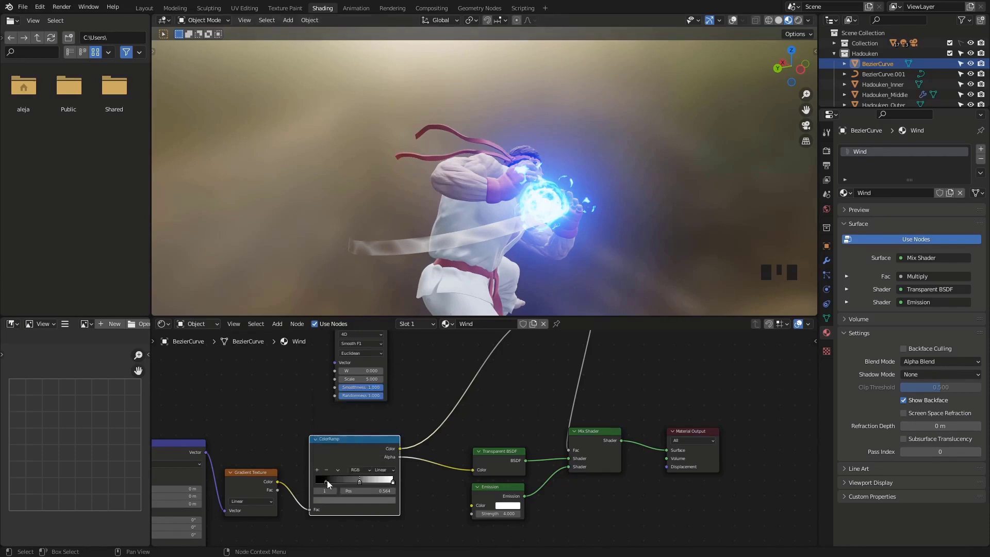
pyautogui.moveTo(327, 481); pyautogui.dragTo(333, 483)
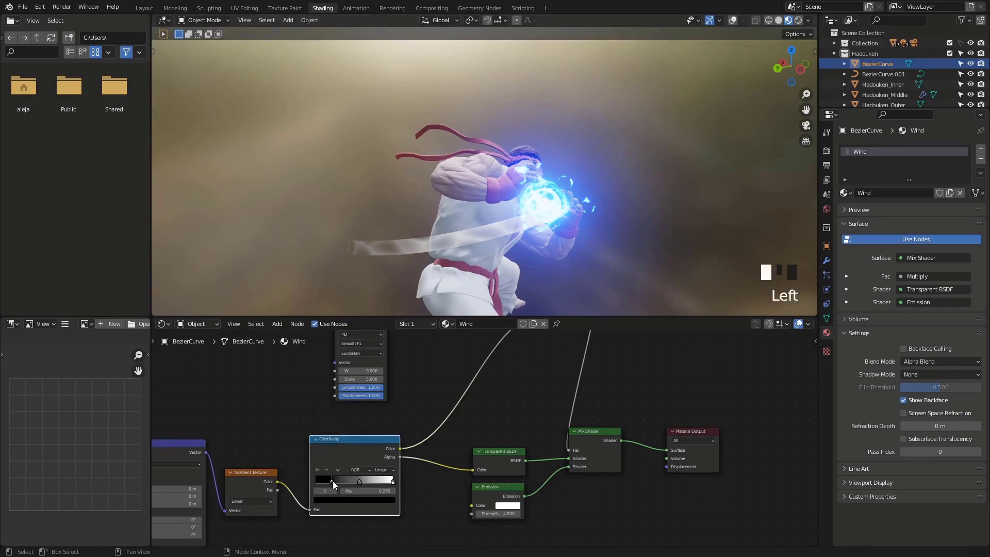
pyautogui.moveTo(413, 263); pyautogui.dragTo(369, 231, button='middle')
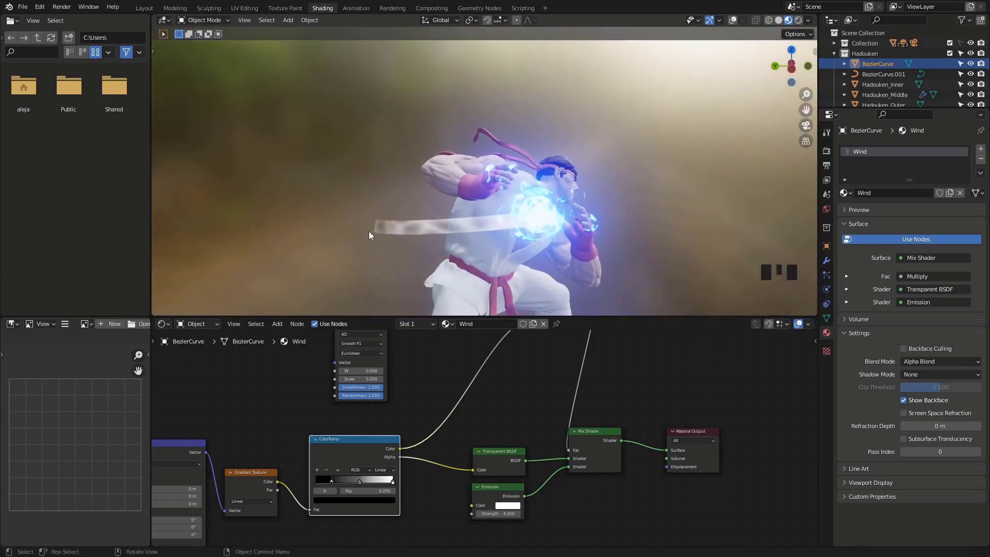
# Move the Voronoi Textures and Subtract node farther left and place the Multiply node closer to the Mix Shader.
pyautogui.keyDown('shift'); pyautogui.scroll(5, 494, 457); pyautogui.keyUp('shift')
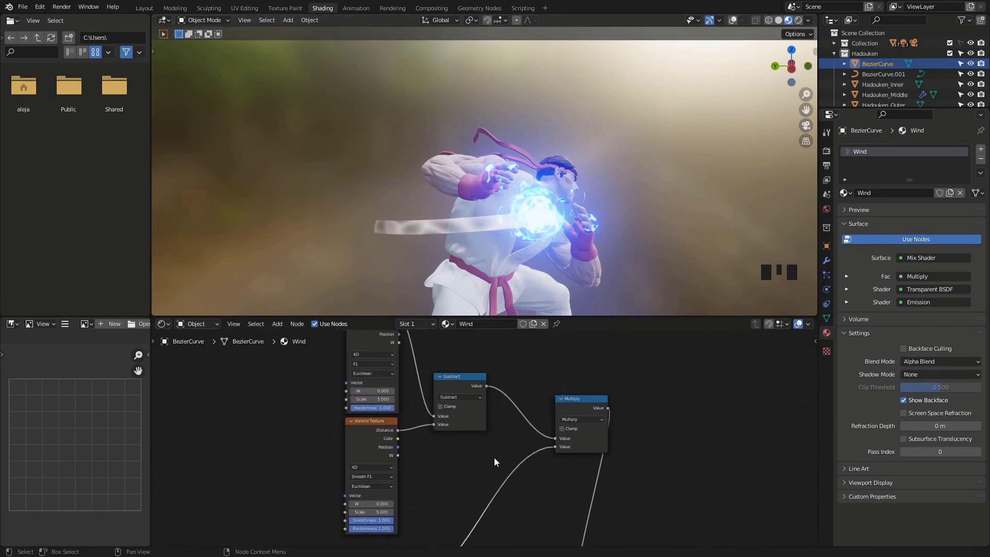
pyautogui.scroll(-2, 346, 409)
pyautogui.moveTo(363, 425); pyautogui.dragTo(567, 325)
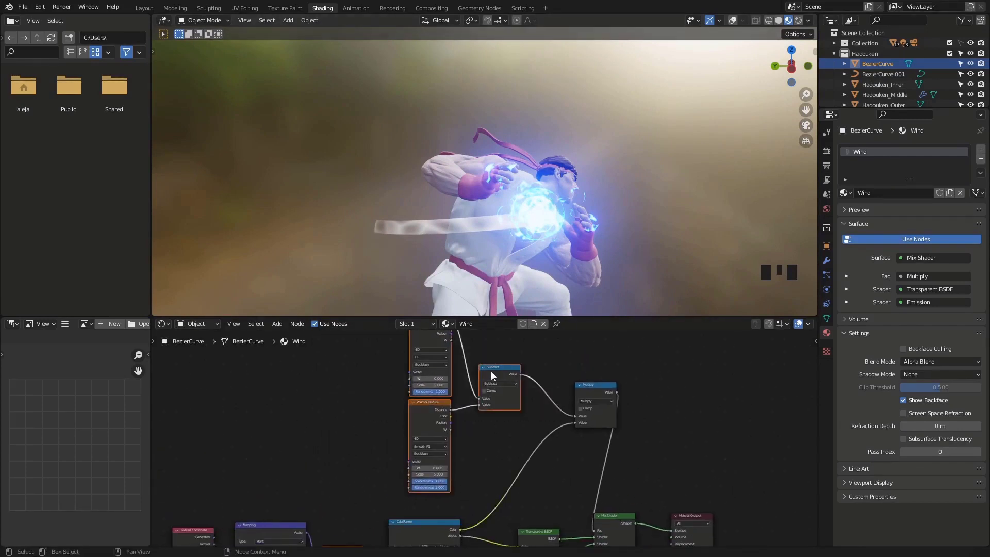
pyautogui.moveTo(491, 371); pyautogui.dragTo(350, 386)
pyautogui.moveTo(592, 391); pyautogui.dragTo(537, 470)
# Duplicate the ColorRamp and insert the copy into the link between the Subtract and Multiply nodes.
pyautogui.keyDown('ctrl'); pyautogui.hscroll(-4, 565, 435); pyautogui.keyUp('ctrl')
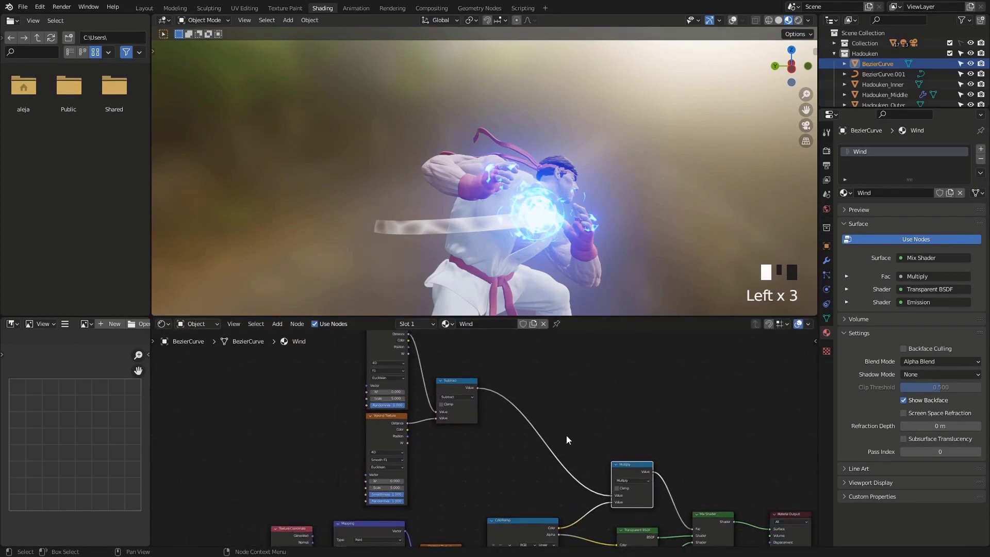
pyautogui.keyDown('ctrl'); pyautogui.hscroll(2, 529, 413); pyautogui.keyUp('ctrl')
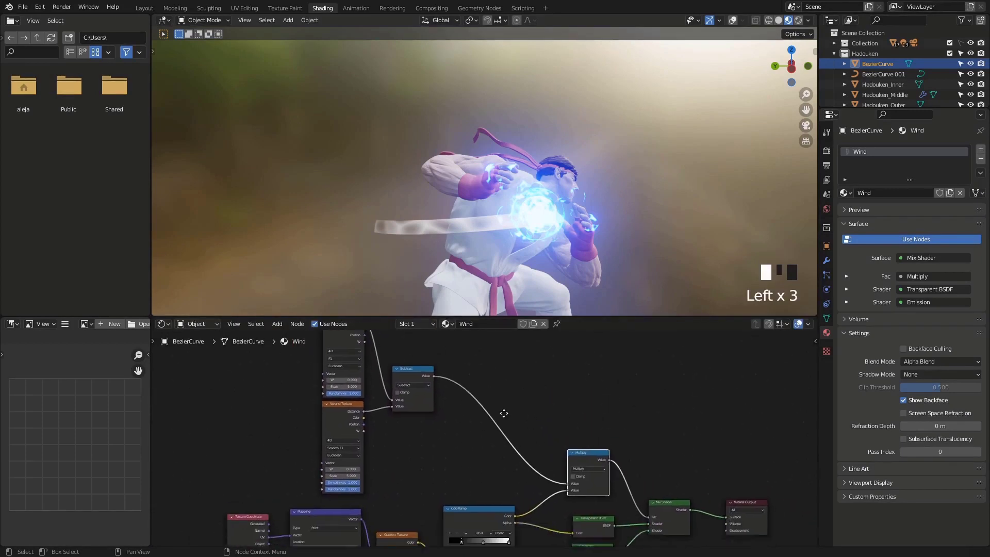
pyautogui.keyDown('shift'); pyautogui.scroll(-1, 463, 512); pyautogui.keyUp('shift')
pyautogui.click(463, 512)
pyautogui.hotkey('shift', 'd')
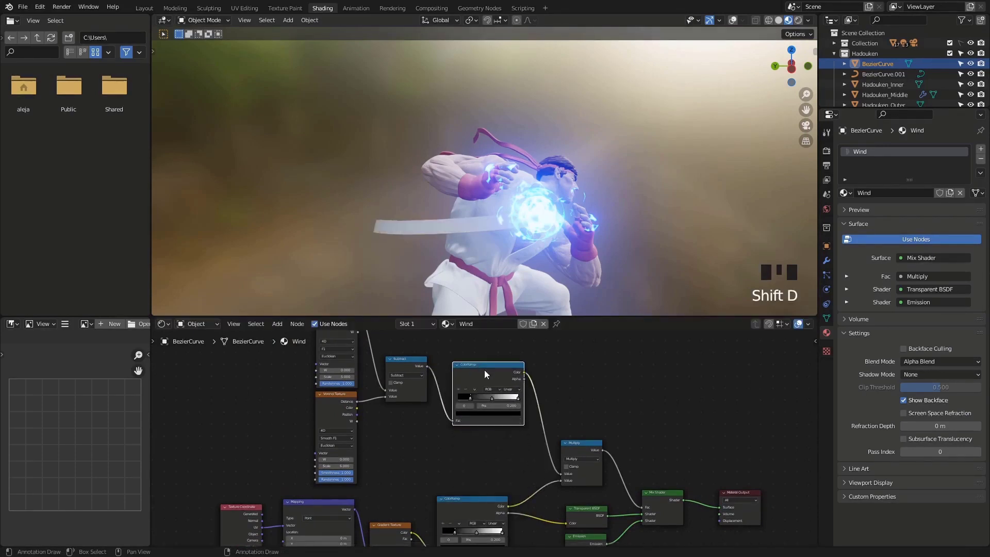
# Remove the middle stop from the duplicated ColorRamp and move its white stop to position 0.382.
pyautogui.click(485, 371)
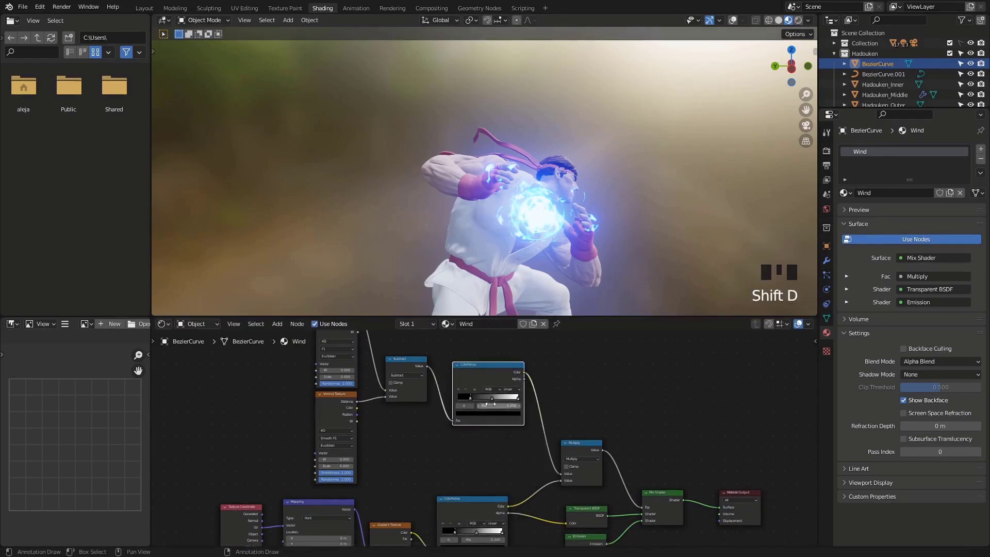
pyautogui.click(465, 388)
pyautogui.scroll(8, 493, 392)
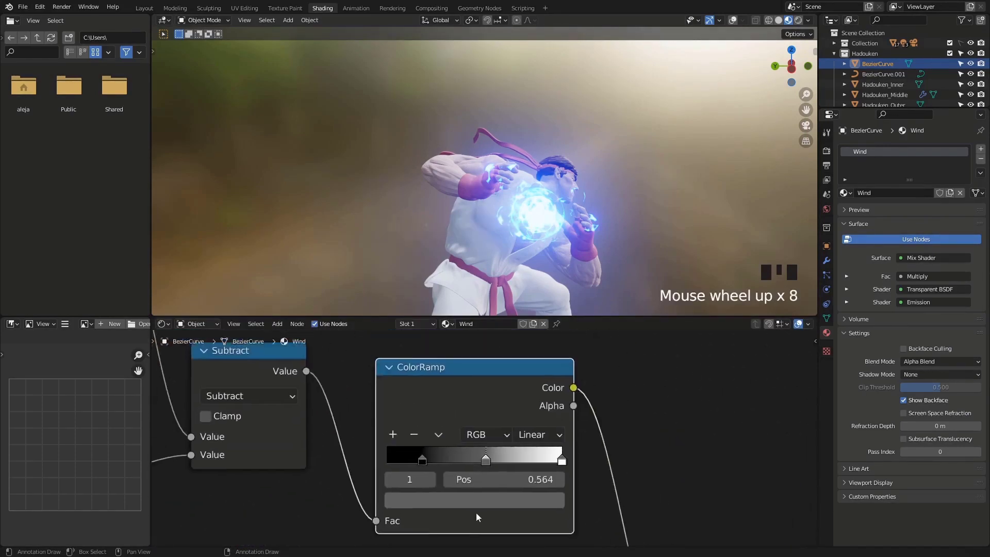
pyautogui.middleClick(421, 430)
pyautogui.click(416, 428)
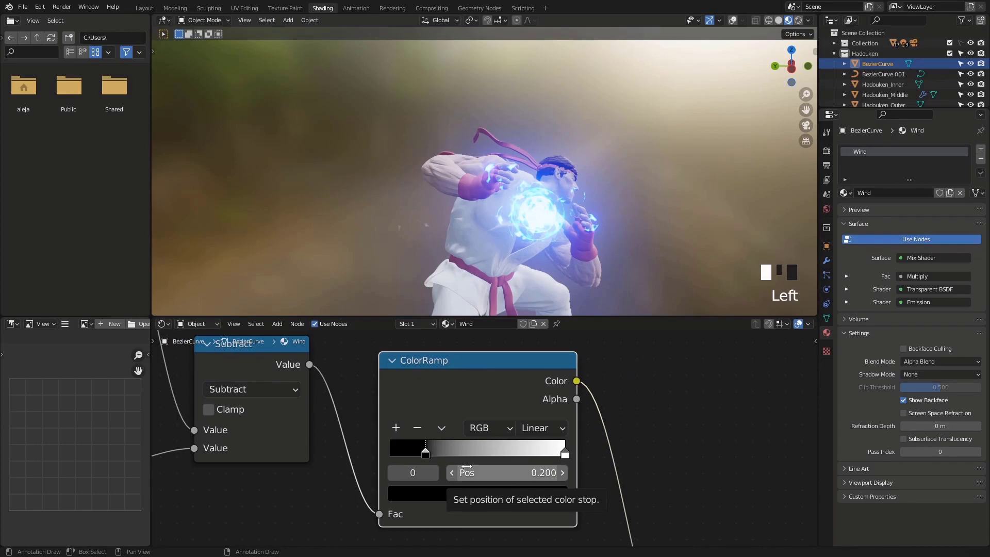
pyautogui.moveTo(566, 455); pyautogui.dragTo(454, 459)
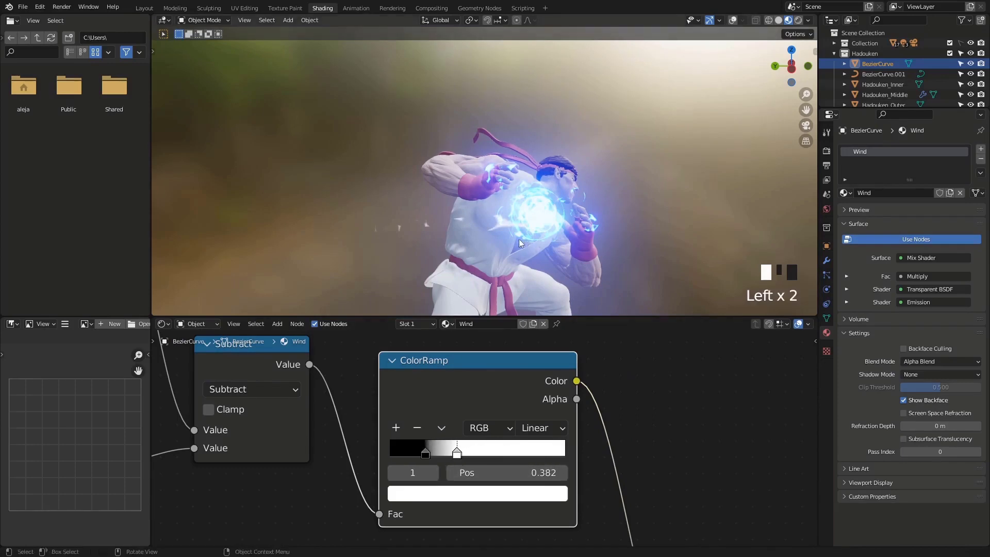
pyautogui.moveTo(519, 239); pyautogui.dragTo(496, 236, button='middle')
pyautogui.scroll(3, 466, 226)
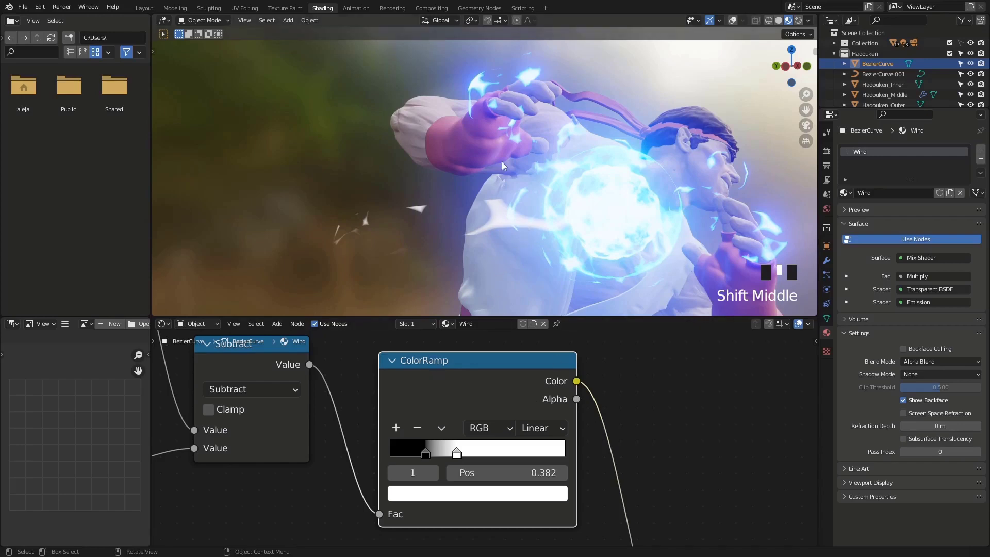
# Add Texture Coordinate and Mapping nodes to the upper Voronoi Texture and place them well to its left.
pyautogui.scroll(-5, 380, 438)
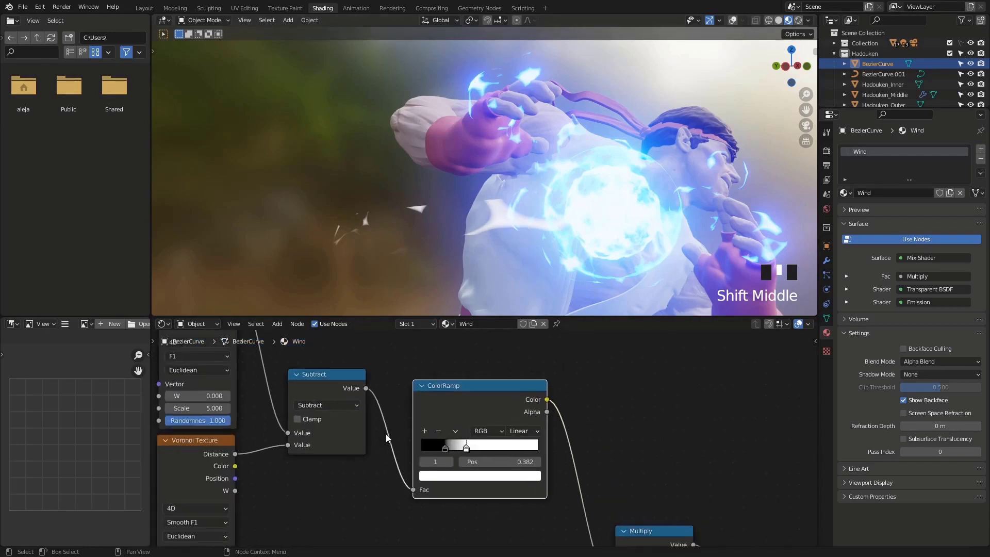
pyautogui.moveTo(347, 453); pyautogui.dragTo(519, 463, button='middle')
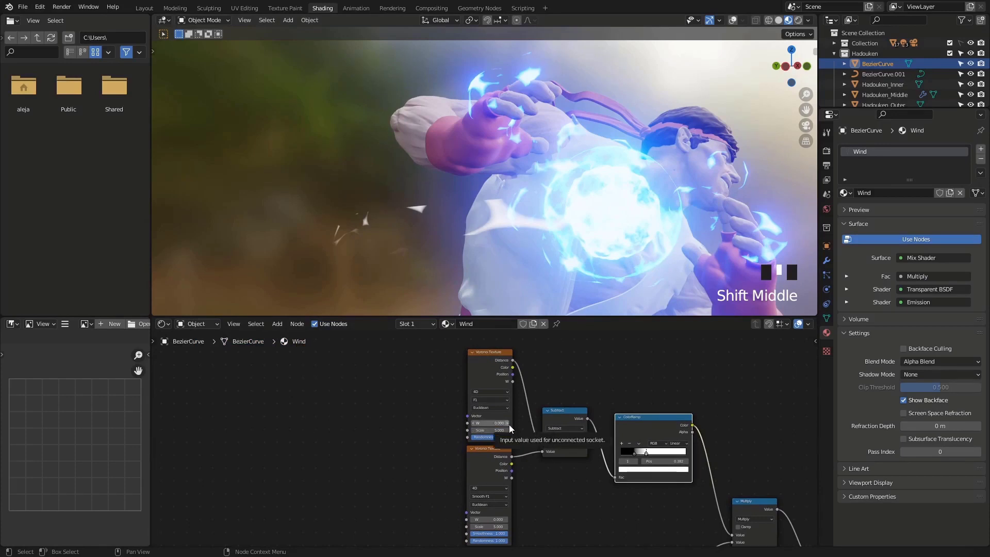
pyautogui.click(472, 375)
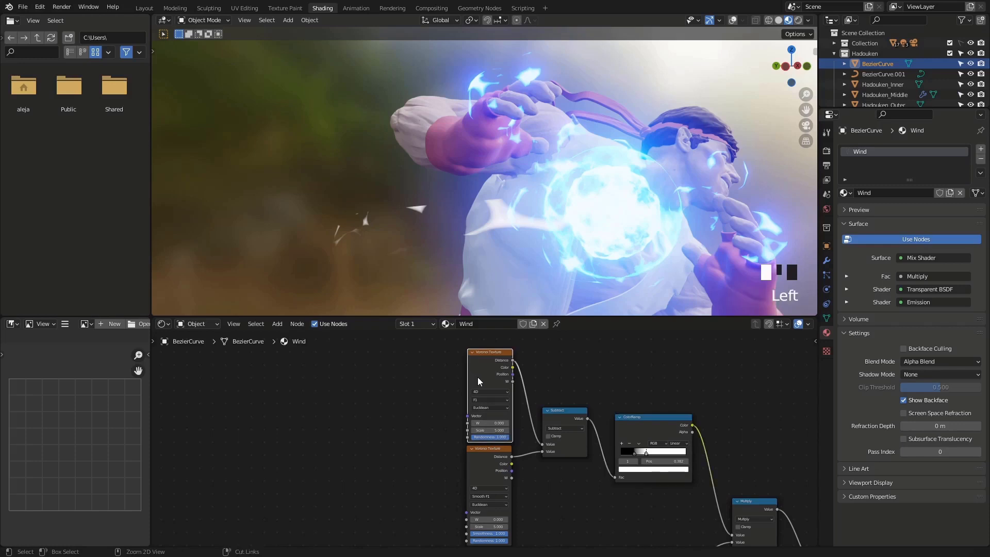
pyautogui.hotkey('ctrl', 't')
pyautogui.moveTo(402, 371); pyautogui.dragTo(506, 397, button='middle')
pyautogui.moveTo(512, 390); pyautogui.dragTo(261, 394)
pyautogui.moveTo(399, 434); pyautogui.dragTo(530, 437, button='middle')
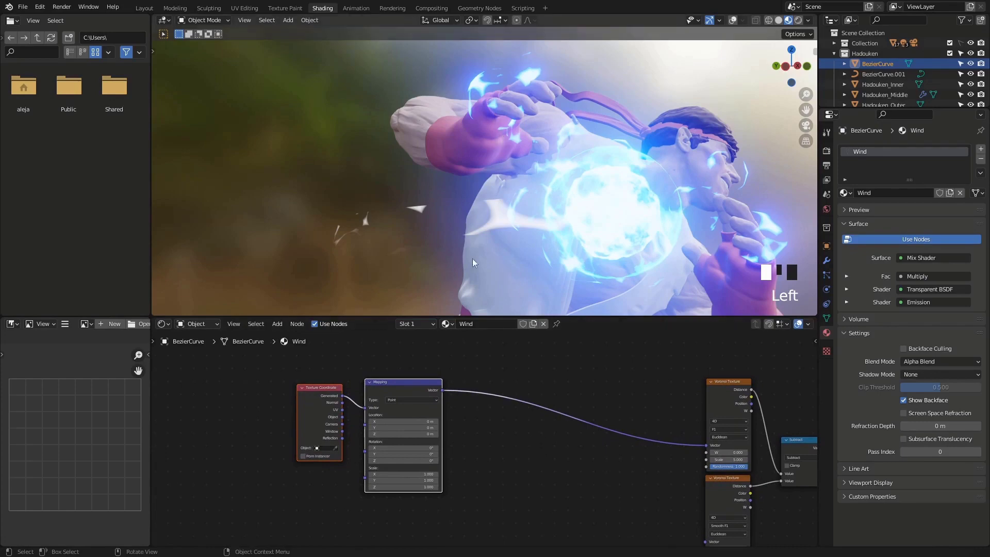
# Feed the new Mapping node's Vector from the Texture Coordinate's UV output and inspect the ribbon.
pyautogui.scroll(3, 345, 403)
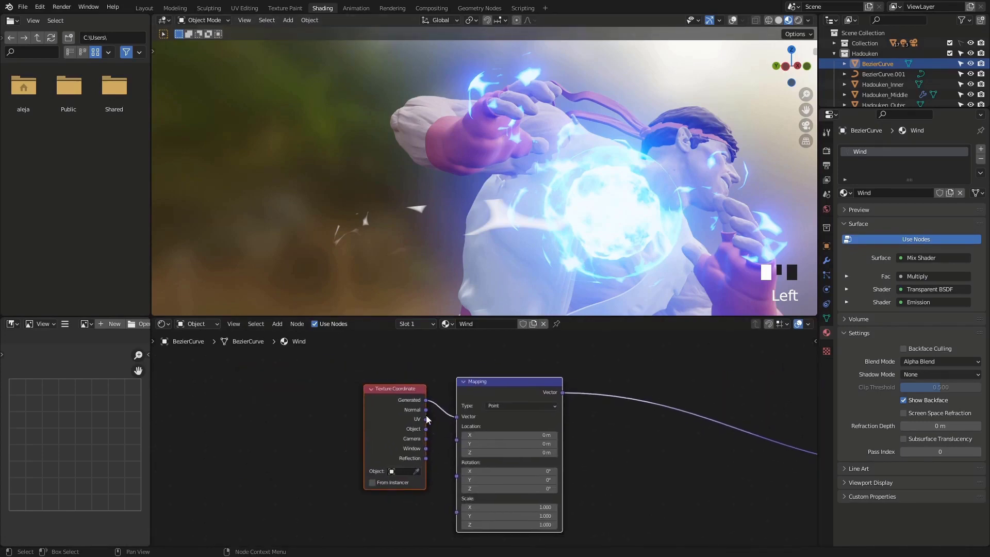
pyautogui.moveTo(411, 415)
pyautogui.mouseDown()
pyautogui.moveTo(460, 408)
pyautogui.moveTo(449, 411)
pyautogui.mouseUp()
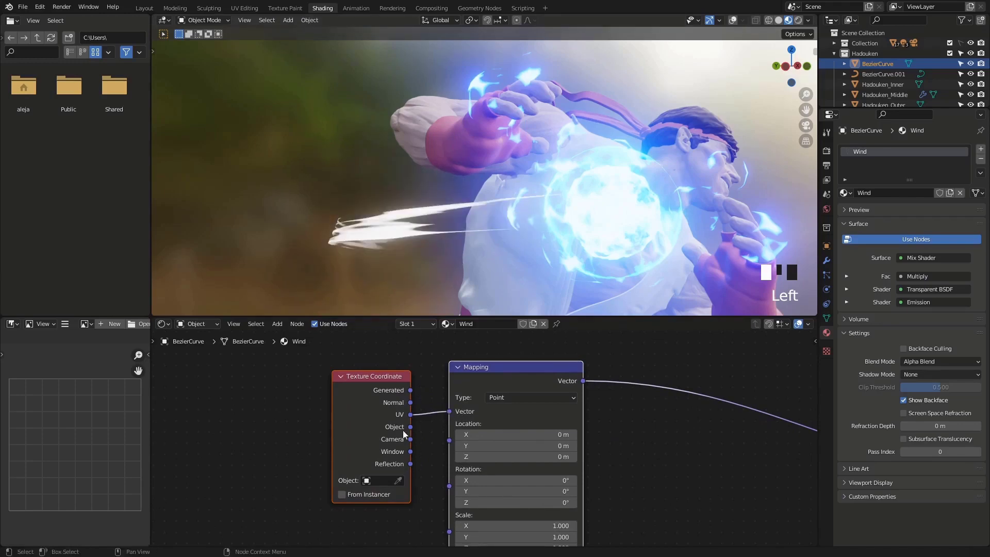
pyautogui.moveTo(407, 236); pyautogui.dragTo(452, 289, button='middle')
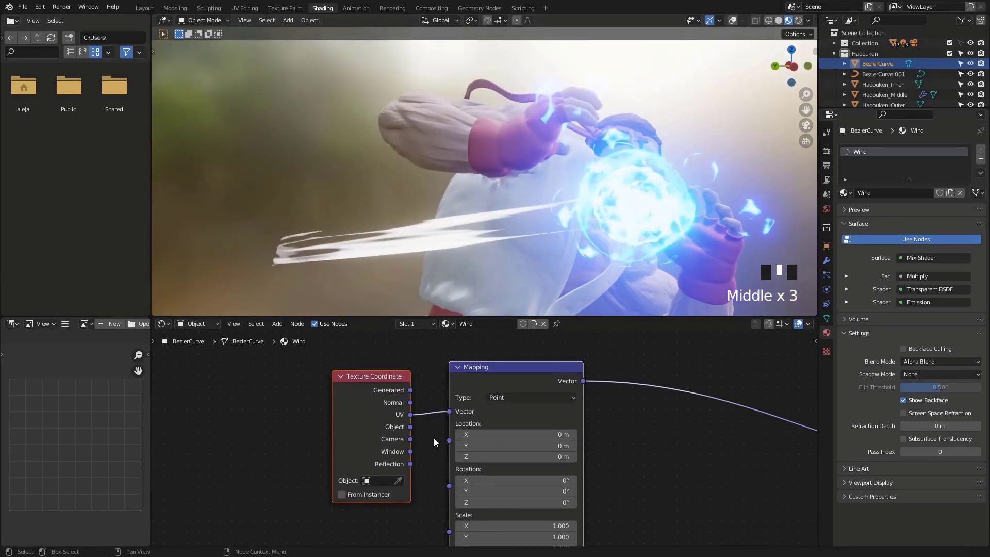
pyautogui.moveTo(526, 230); pyautogui.dragTo(422, 252, button='middle')
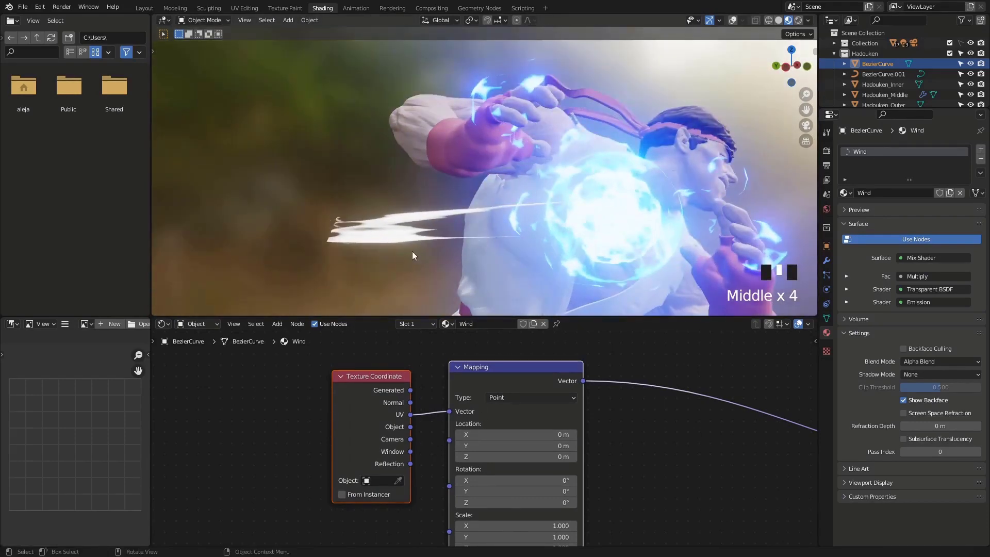
# Add a Value node below the Texture Coordinate node and connect it to the Mapping node's Scale.
pyautogui.scroll(-3, 412, 252)
pyautogui.scroll(-3, 407, 464)
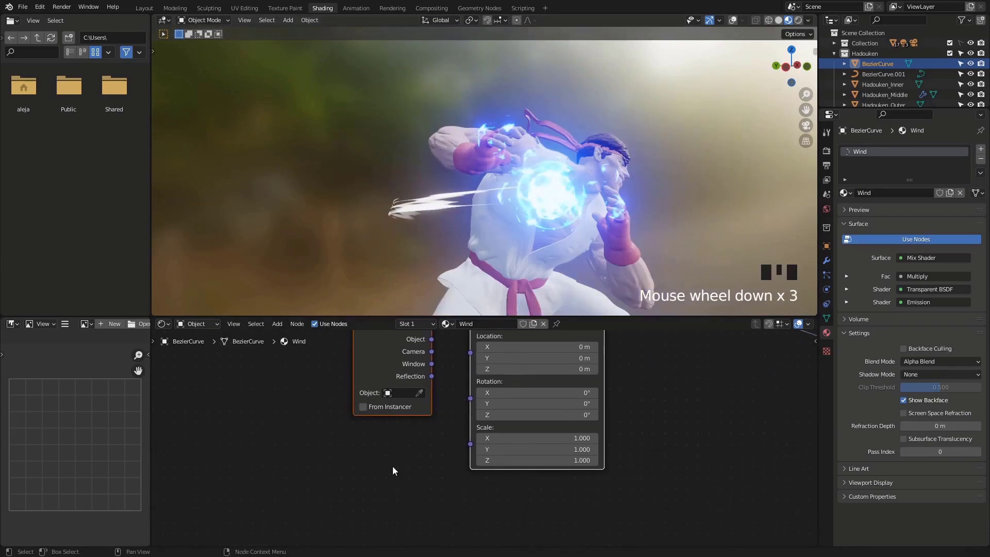
pyautogui.hotkey('shift', 'a')
pyautogui.moveTo(377, 404)
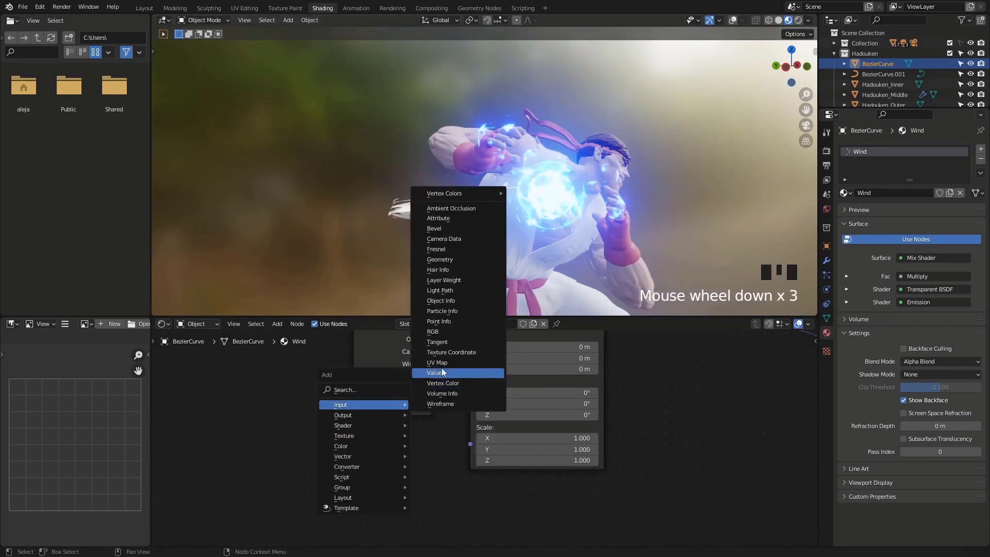
pyautogui.click(443, 372)
pyautogui.click(429, 441)
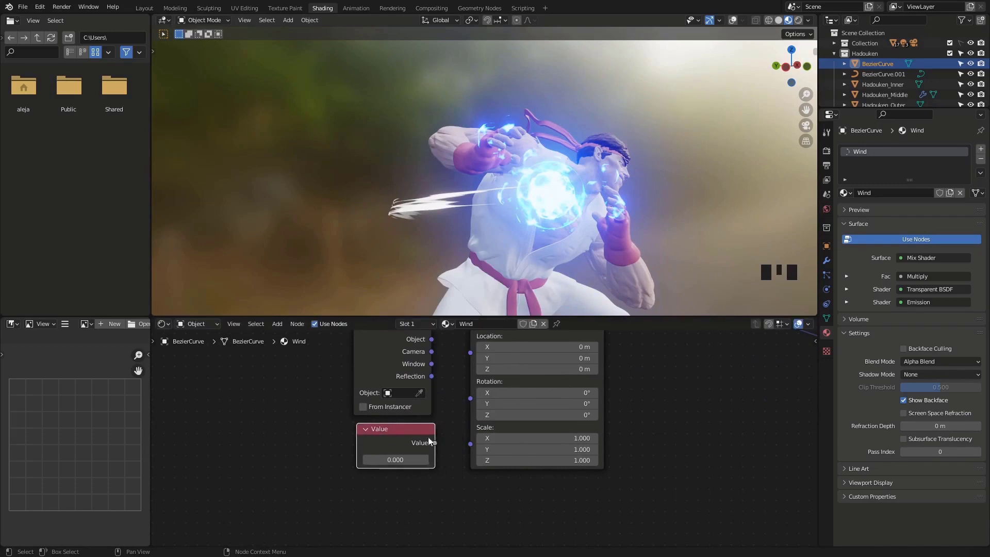
pyautogui.moveTo(434, 442); pyautogui.dragTo(470, 443)
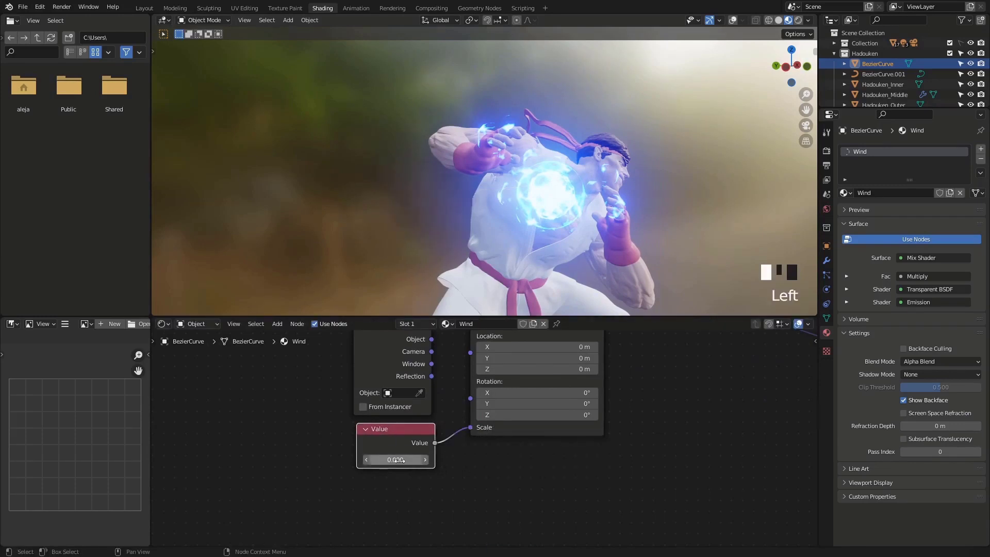
# Set the Value node driving the mapping scale to 2.
pyautogui.doubleClick(396, 459)
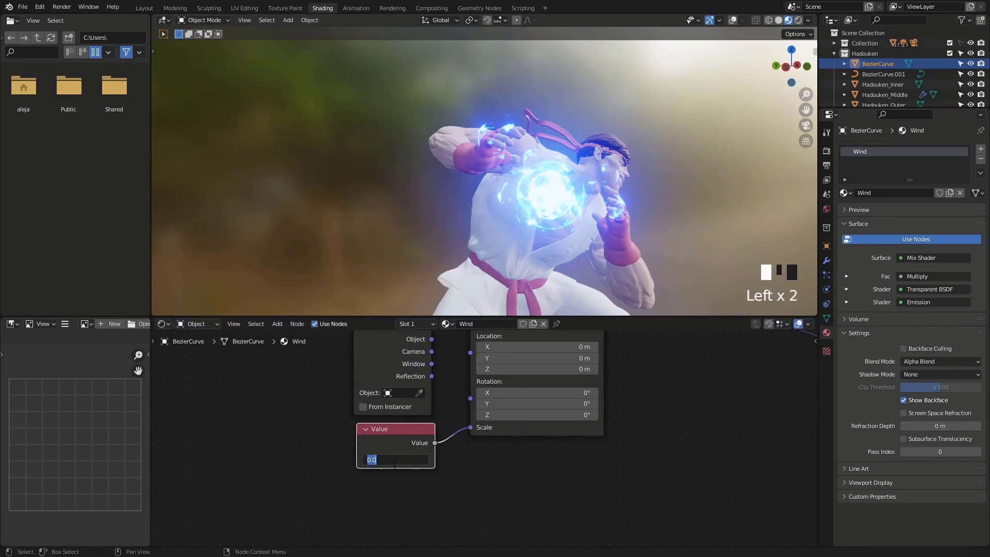
pyautogui.write('1')
pyautogui.press('Return')
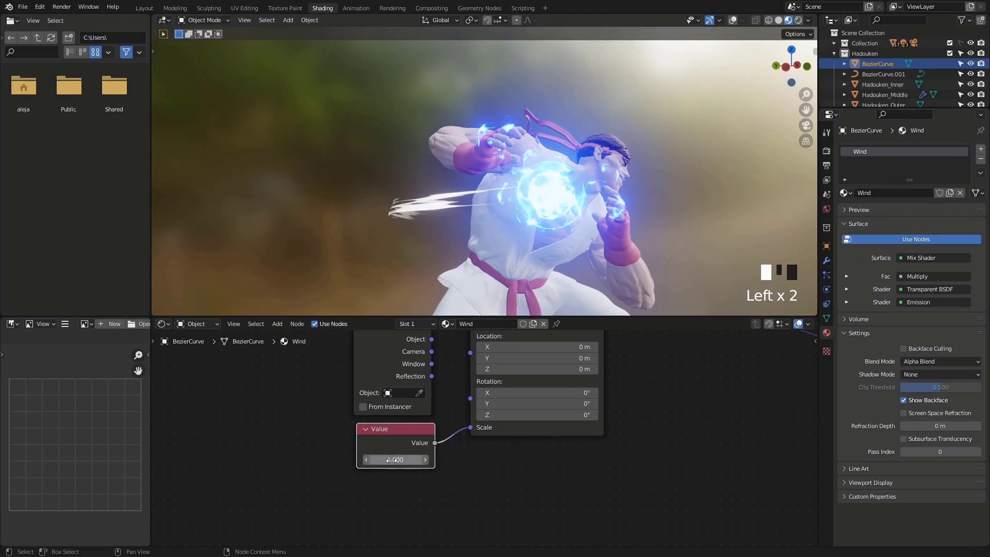
pyautogui.doubleClick(392, 460)
pyautogui.press('Return')
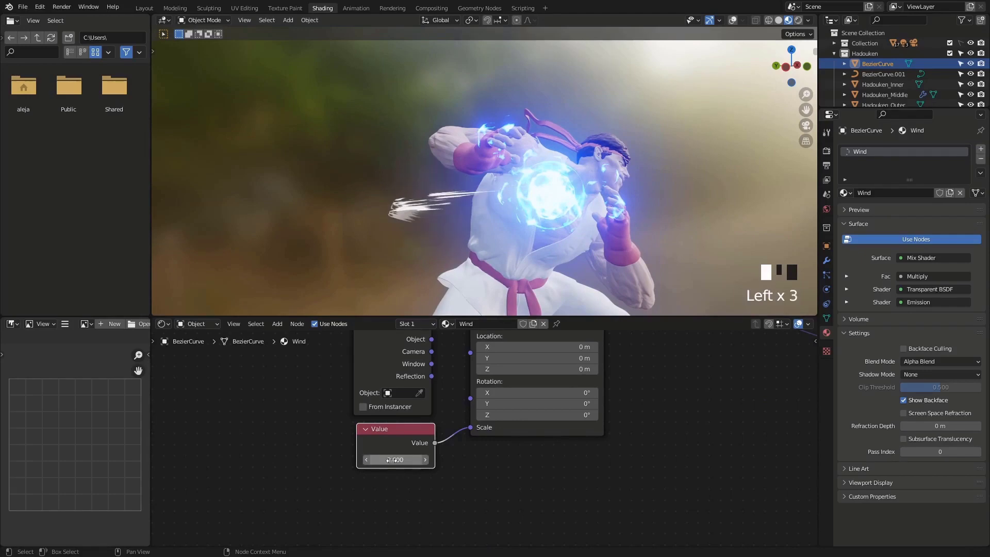
# Examine the streak pattern of the wind ribbon around the character from several angles.
pyautogui.moveTo(495, 196); pyautogui.dragTo(456, 223, button='middle')
pyautogui.scroll(3, 456, 222)
pyautogui.moveTo(481, 255); pyautogui.dragTo(401, 265, button='middle')
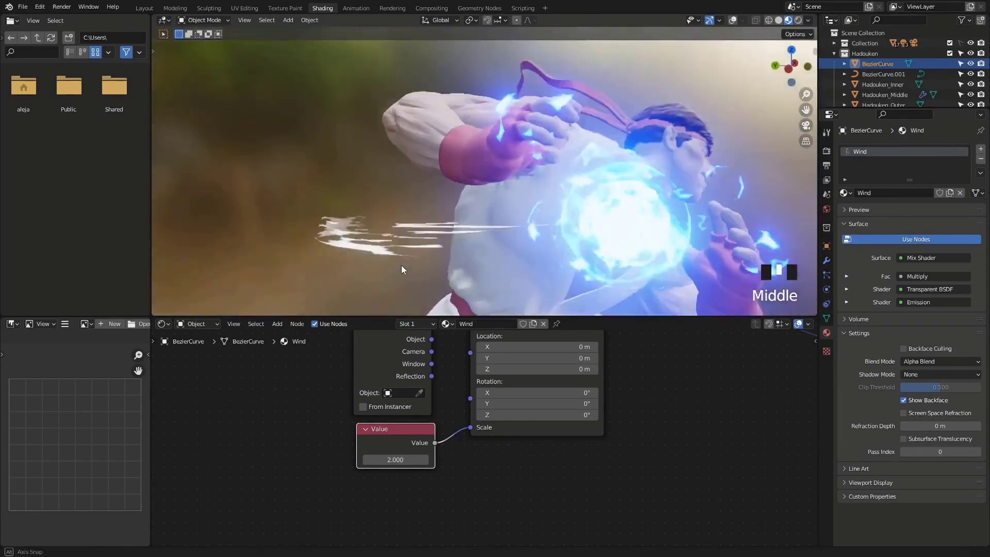
pyautogui.moveTo(556, 425); pyautogui.dragTo(489, 448, button='middle')
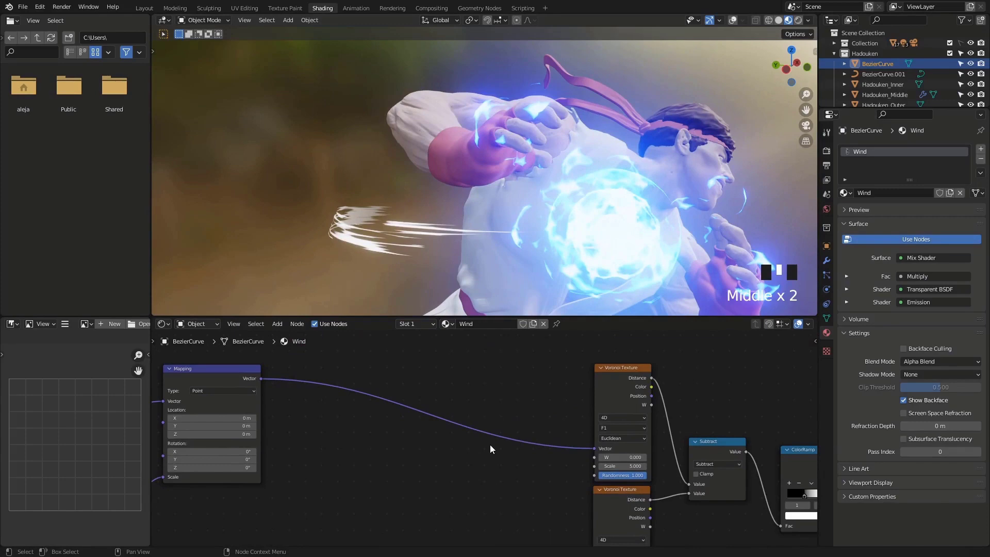
pyautogui.moveTo(289, 222)
pyautogui.mouseDown(button='middle')
pyautogui.moveTo(400, 206)
pyautogui.moveTo(413, 240)
pyautogui.mouseUp(button='middle')
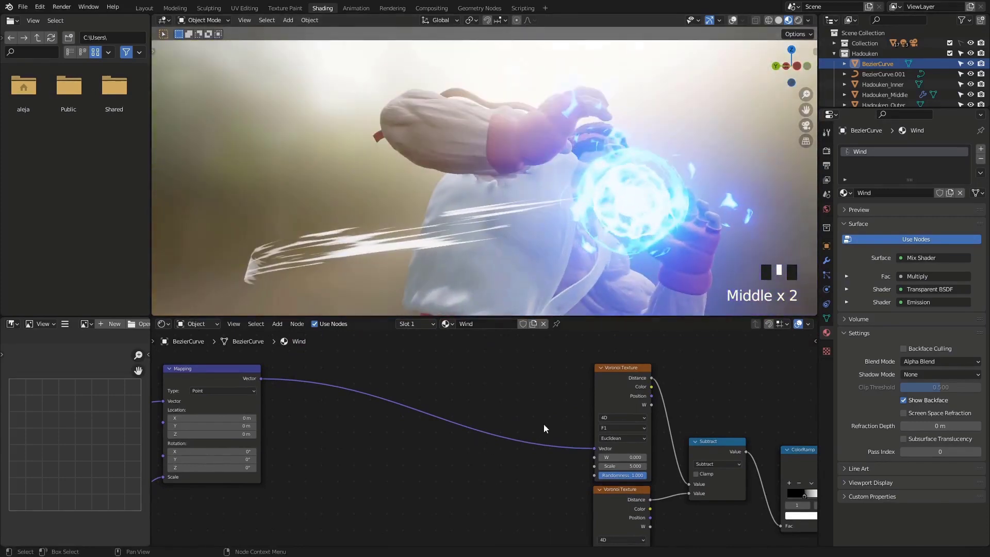
pyautogui.moveTo(544, 423); pyautogui.dragTo(498, 426, button='middle')
pyautogui.moveTo(512, 280); pyautogui.dragTo(463, 251, button='middle')
pyautogui.scroll(-2, 463, 251)
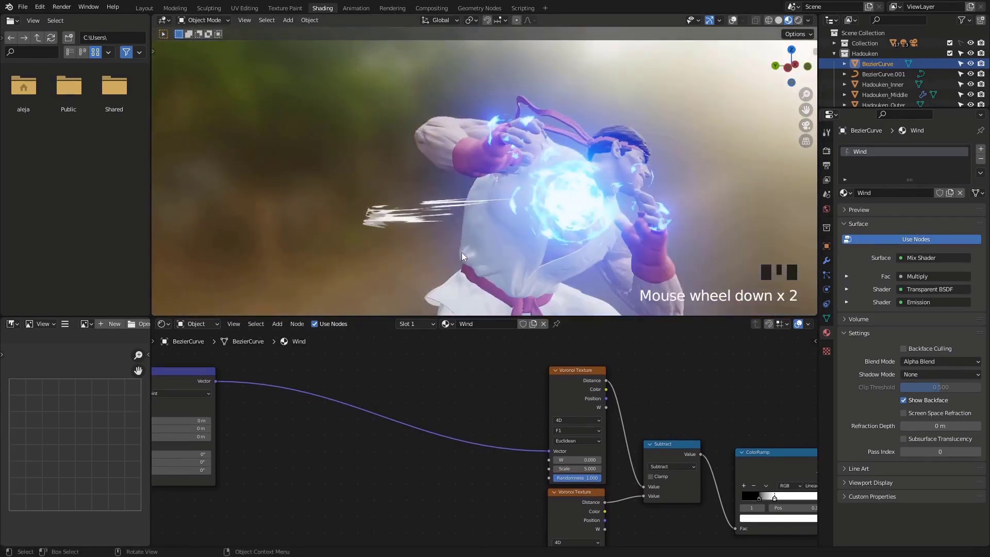
# Duplicate the Value node beside the Voronoi Textures and connect the copy to the W inputs of both.
pyautogui.moveTo(430, 425); pyautogui.dragTo(497, 412, button='middle')
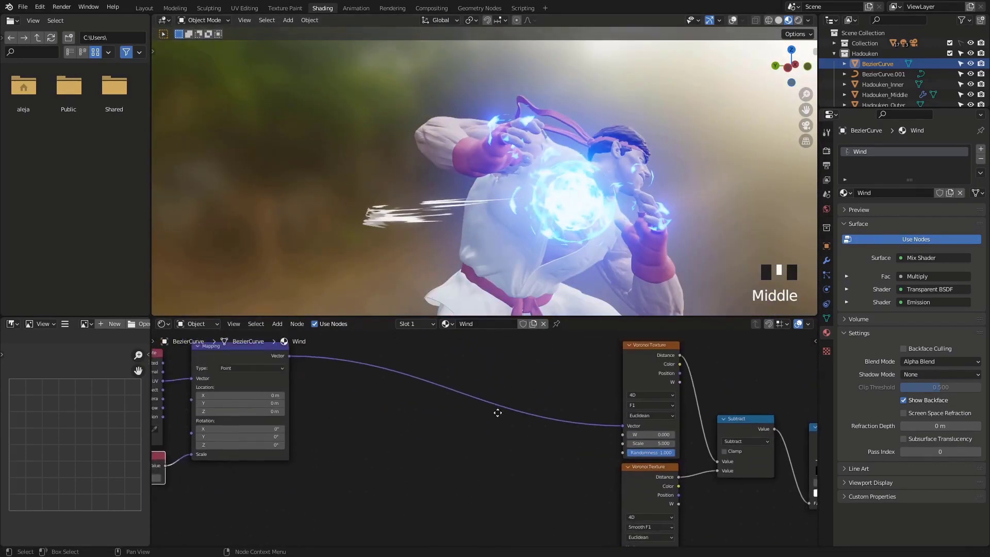
pyautogui.moveTo(361, 389); pyautogui.dragTo(465, 401, button='middle')
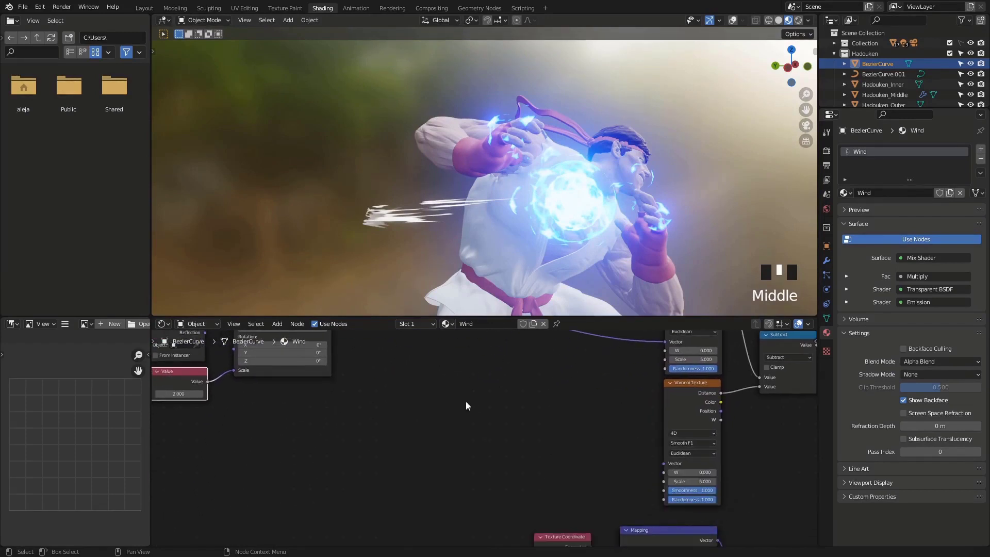
pyautogui.click(185, 381)
pyautogui.hotkey('shift', 'd')
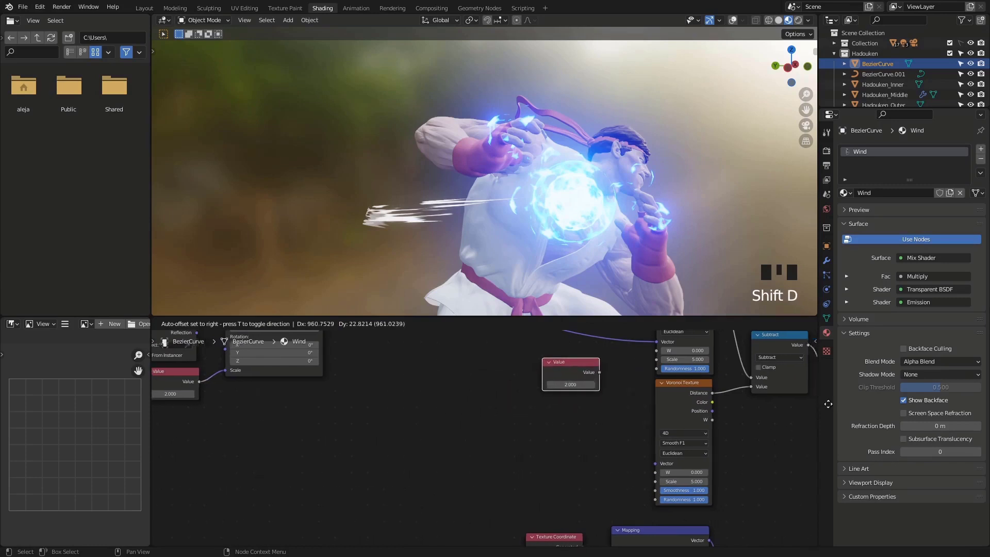
pyautogui.moveTo(600, 372); pyautogui.dragTo(629, 475)
pyautogui.moveTo(560, 368); pyautogui.dragTo(508, 371)
# Duplicate the W Value node below itself and connect the copy to the Scale inputs of both Voronoi Textures.
pyautogui.hotkey('shift', 'd')
pyautogui.click(554, 419)
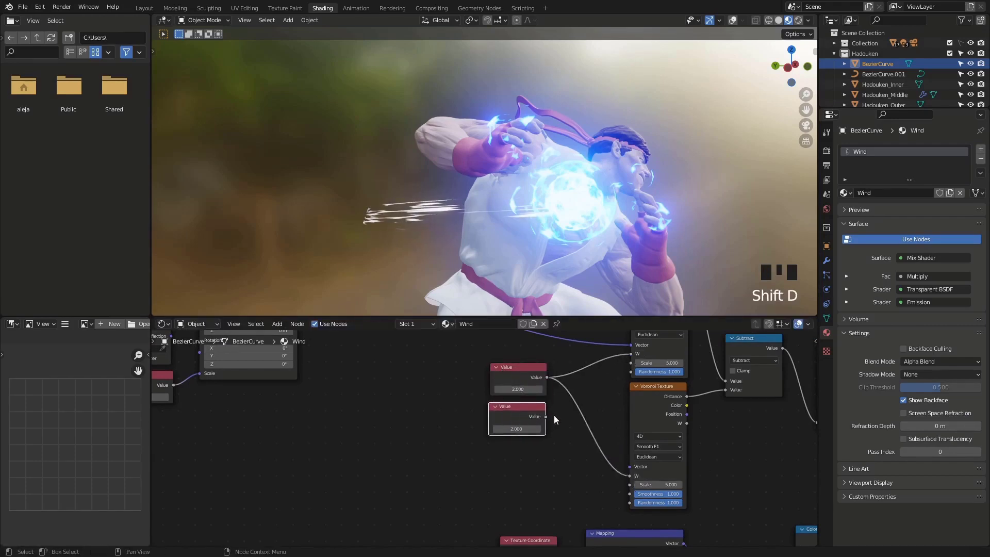
pyautogui.moveTo(546, 416); pyautogui.dragTo(631, 362)
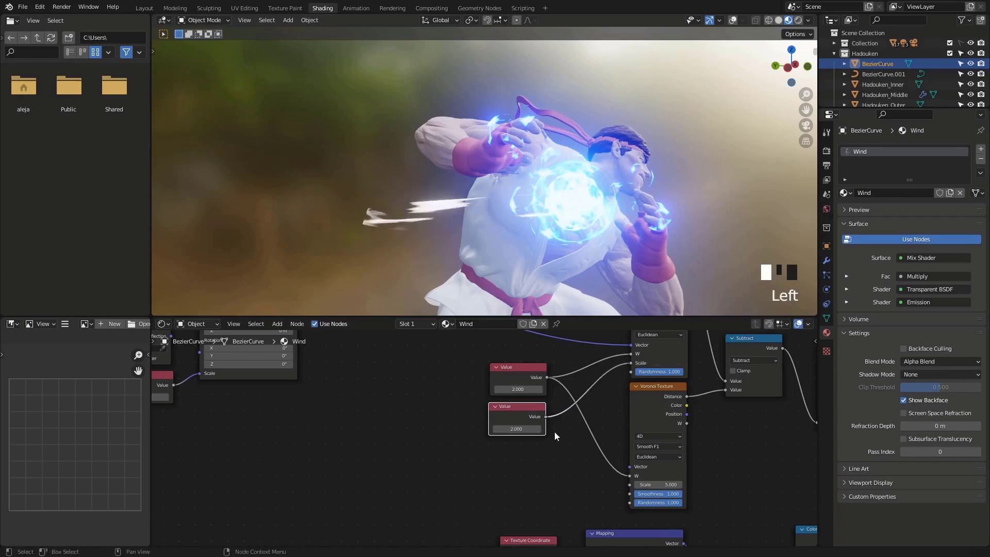
pyautogui.moveTo(546, 417); pyautogui.dragTo(629, 486)
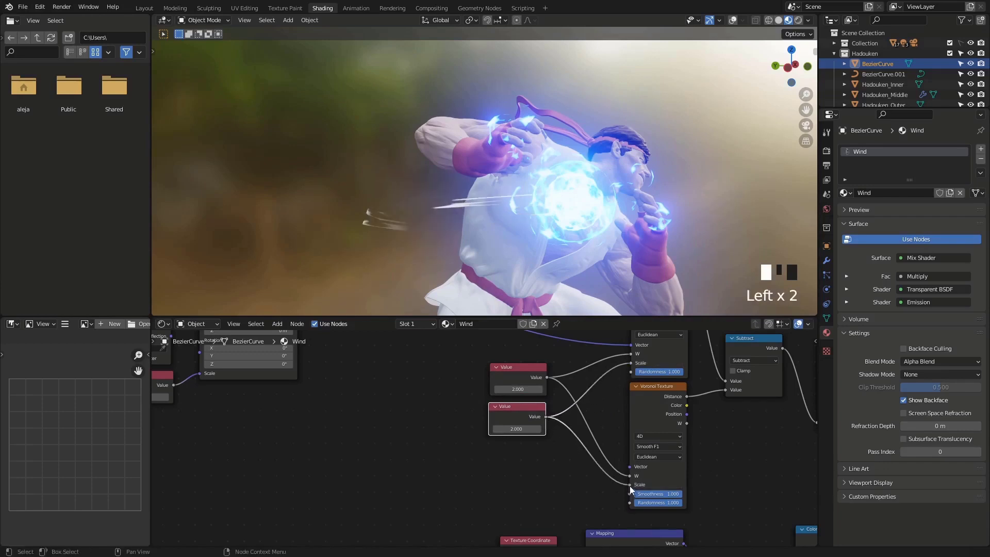
# Set the Value node driving both Voronoi W inputs to 0.4.
pyautogui.doubleClick(517, 389)
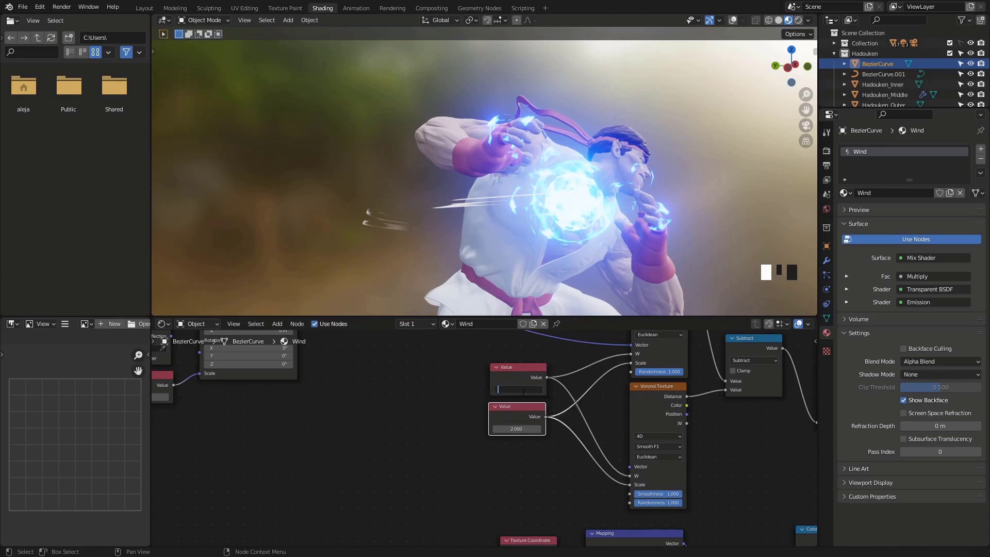
pyautogui.write('.4')
pyautogui.click(528, 400)
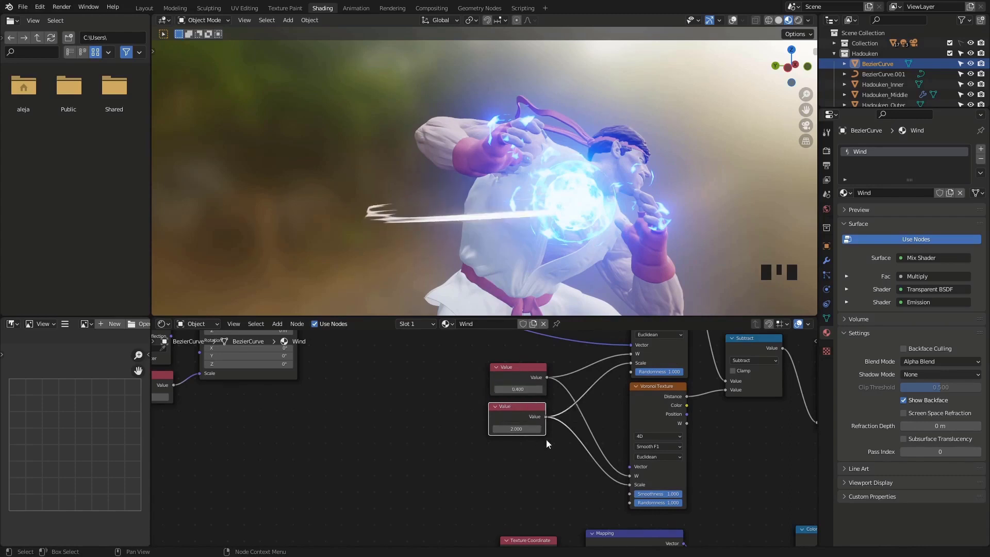
# Set the Value node driving both Voronoi scales to 1 and fine-tune the W value to 0.41.
pyautogui.doubleClick(518, 428)
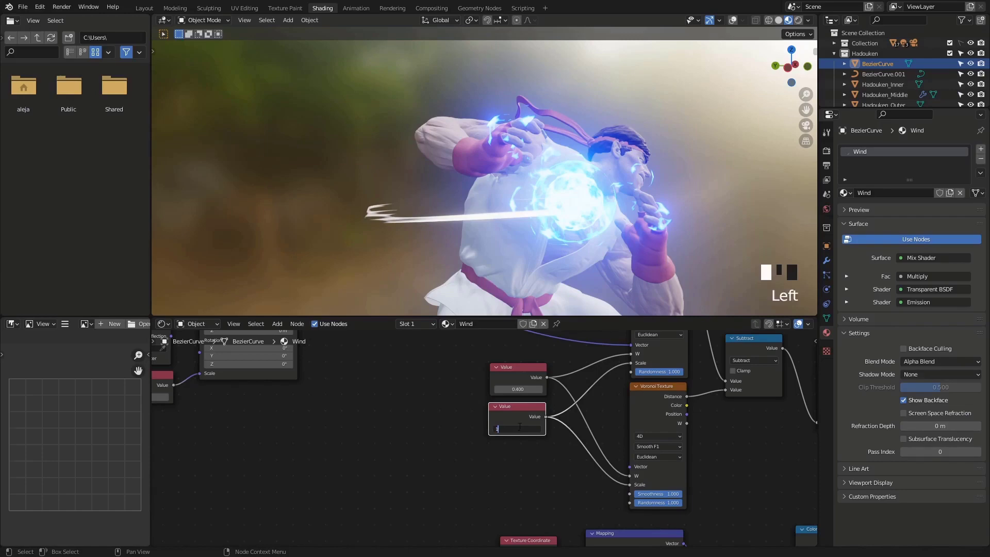
pyautogui.write('1')
pyautogui.press('Return')
pyautogui.moveTo(505, 209)
pyautogui.mouseDown(button='middle')
pyautogui.moveTo(455, 218)
pyautogui.moveTo(570, 224)
pyautogui.moveTo(561, 209)
pyautogui.moveTo(496, 199)
pyautogui.moveTo(494, 326)
pyautogui.mouseUp(button='middle')
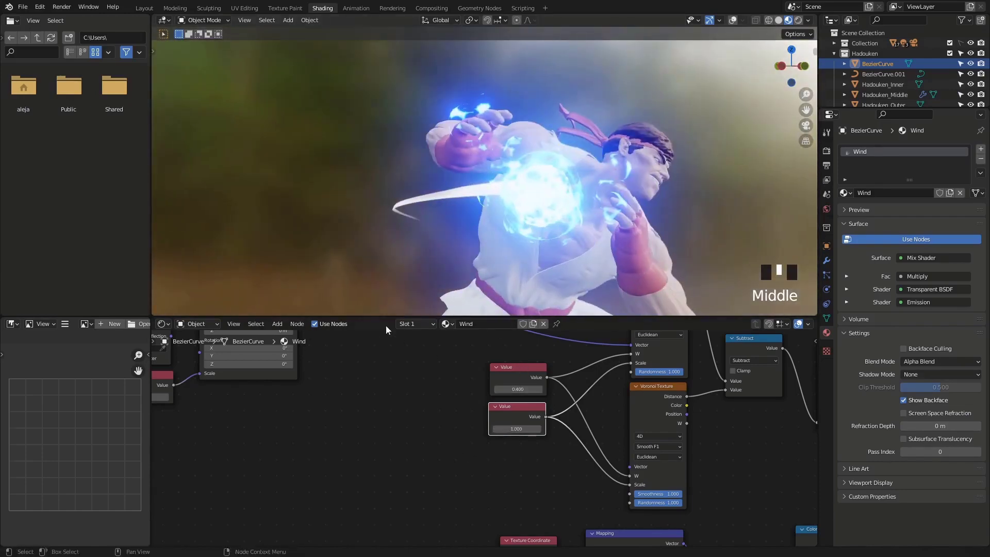
pyautogui.moveTo(518, 388)
pyautogui.keyDown('shift'); pyautogui.mouseDown()
pyautogui.moveTo(503, 389)
pyautogui.moveTo(539, 388)
pyautogui.moveTo(493, 389)
pyautogui.moveTo(518, 388)
pyautogui.mouseUp(); pyautogui.keyUp('shift')
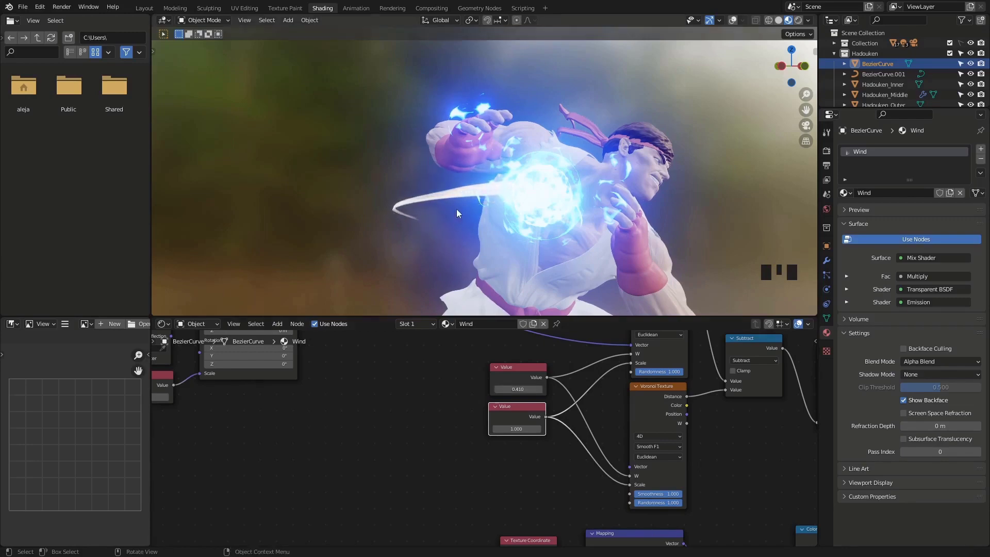
# Set the Value node driving both Voronoi W inputs to 0.51 while checking the ribbon.
pyautogui.moveTo(456, 209); pyautogui.dragTo(488, 228, button='middle')
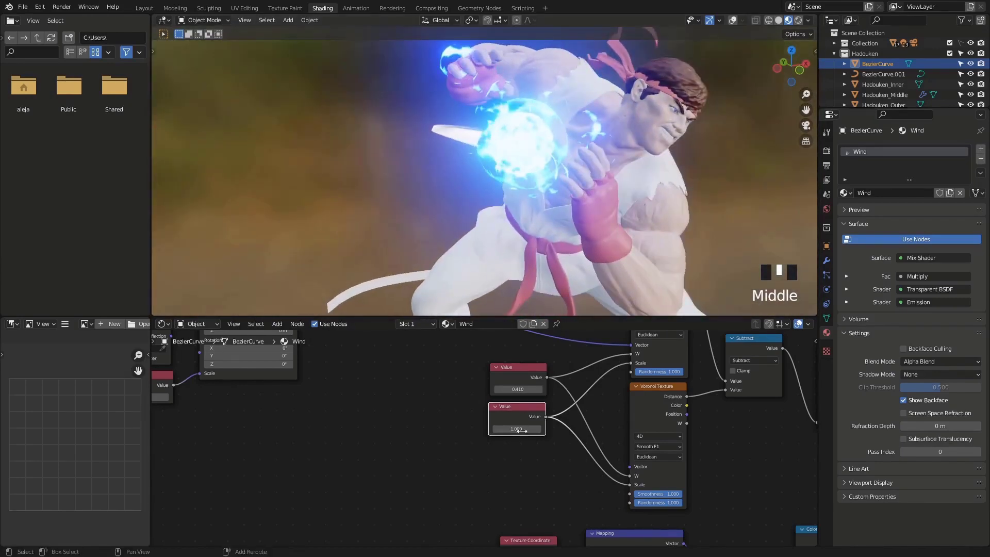
pyautogui.keyDown('shift'); pyautogui.moveTo(518, 388); pyautogui.dragTo(520, 388); pyautogui.keyUp('shift')
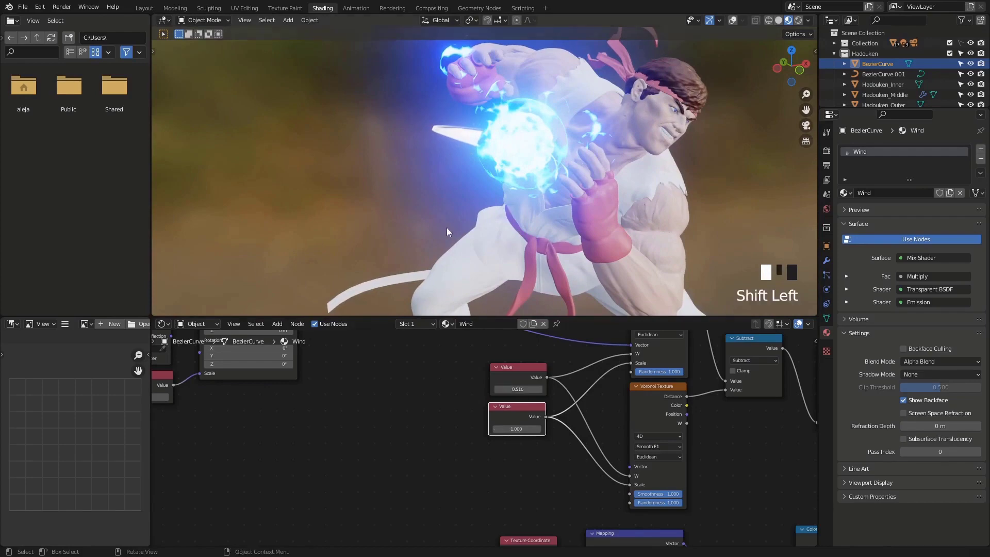
pyautogui.moveTo(446, 227); pyautogui.dragTo(504, 229, button='middle')
# Add a Noise Texture node between the Mapping node and the Value nodes feeding the Voronoi Textures.
pyautogui.moveTo(437, 411); pyautogui.dragTo(457, 450, button='middle')
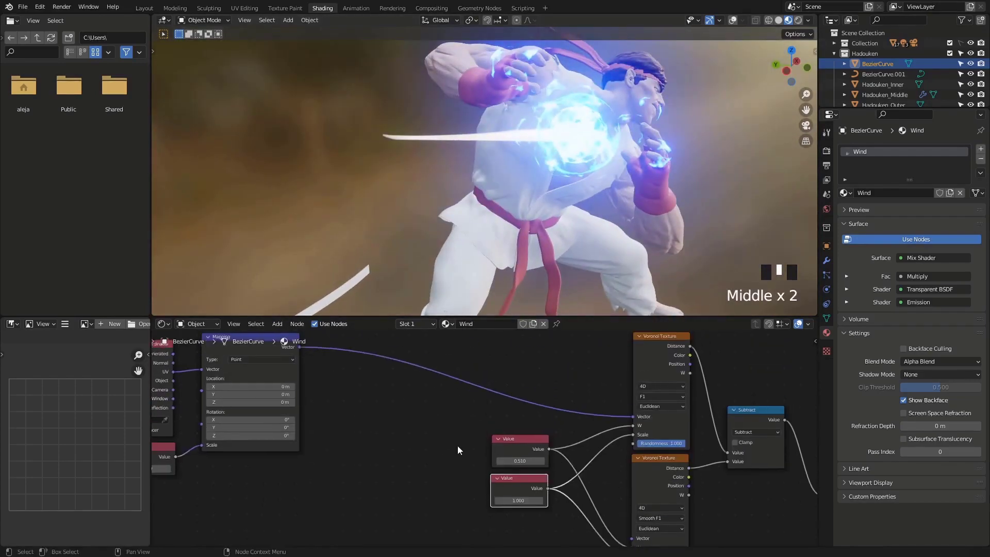
pyautogui.moveTo(540, 418)
pyautogui.mouseDown(button='middle')
pyautogui.moveTo(372, 397)
pyautogui.moveTo(537, 407)
pyautogui.mouseUp(button='middle')
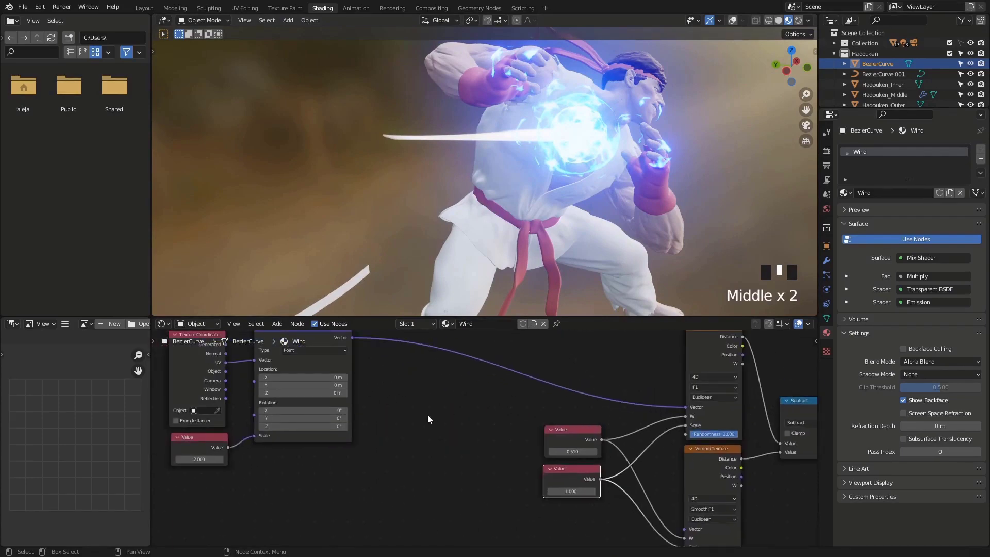
pyautogui.hotkey('shift', 'a')
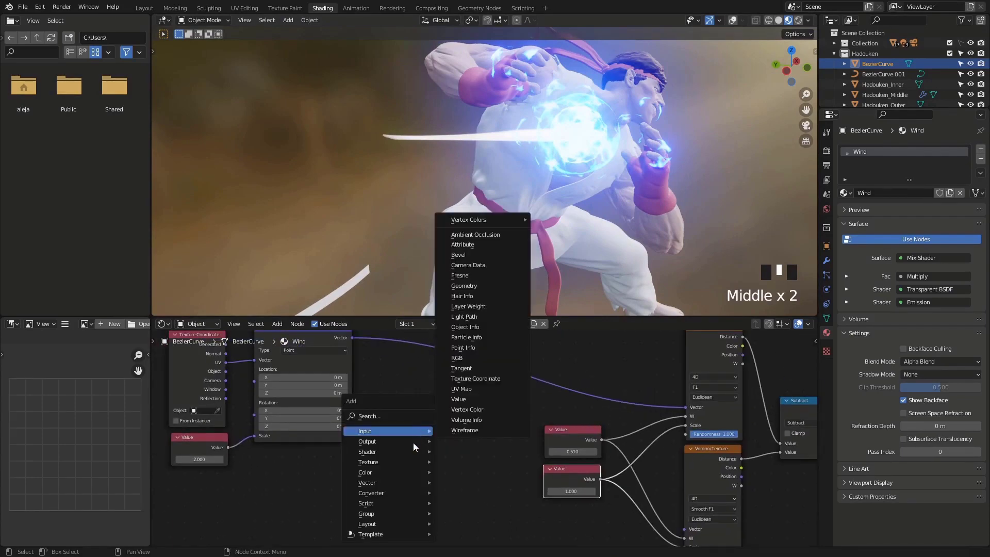
pyautogui.moveTo(410, 461)
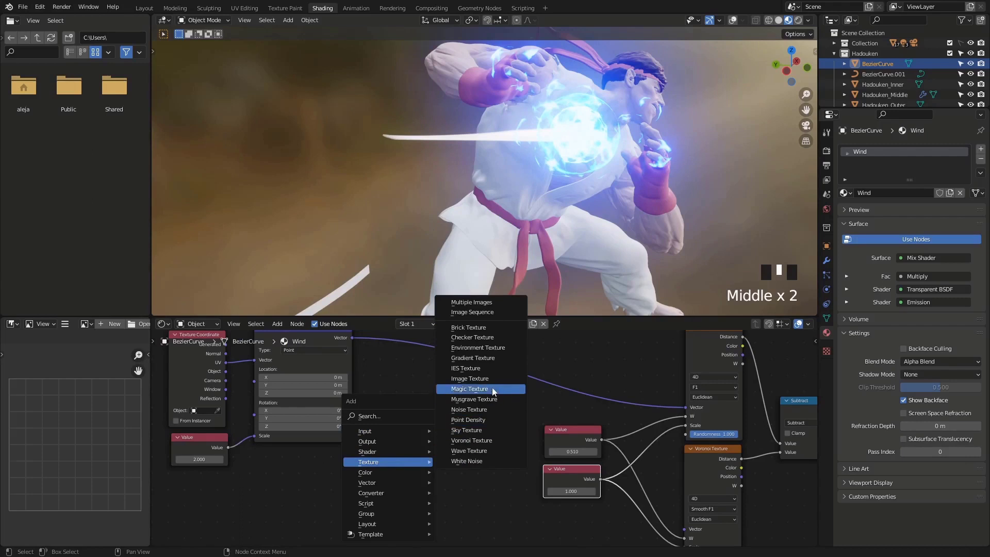
pyautogui.click(471, 412)
# Add a MixRGB node above the Noise Texture, unattached to the existing link, and set its blending mode to Linear Light.
pyautogui.moveTo(487, 455); pyautogui.dragTo(462, 521, button='middle')
pyautogui.hotkey('shift', 'a')
pyautogui.moveTo(524, 379)
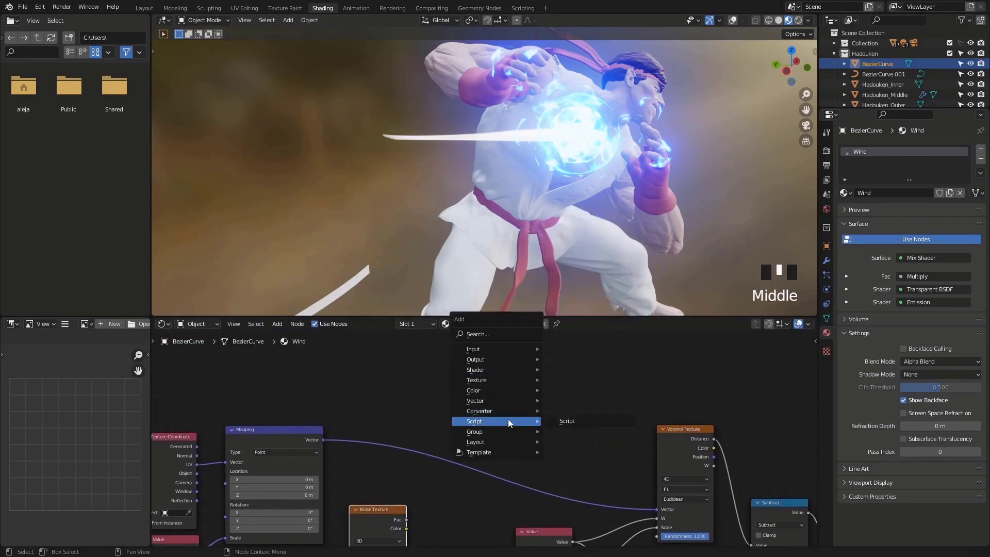
pyautogui.moveTo(496, 390)
pyautogui.click(565, 445)
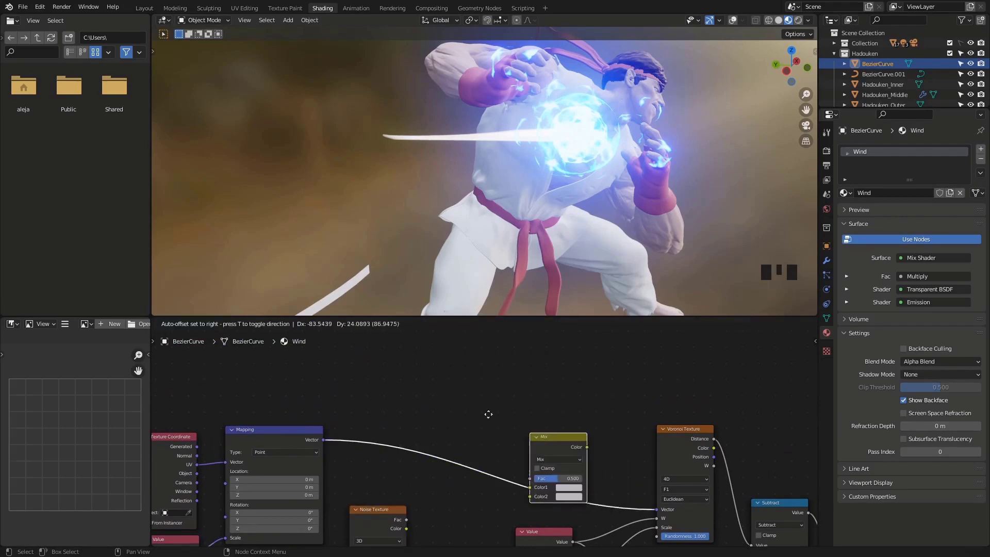
pyautogui.click(481, 379)
pyautogui.click(481, 384)
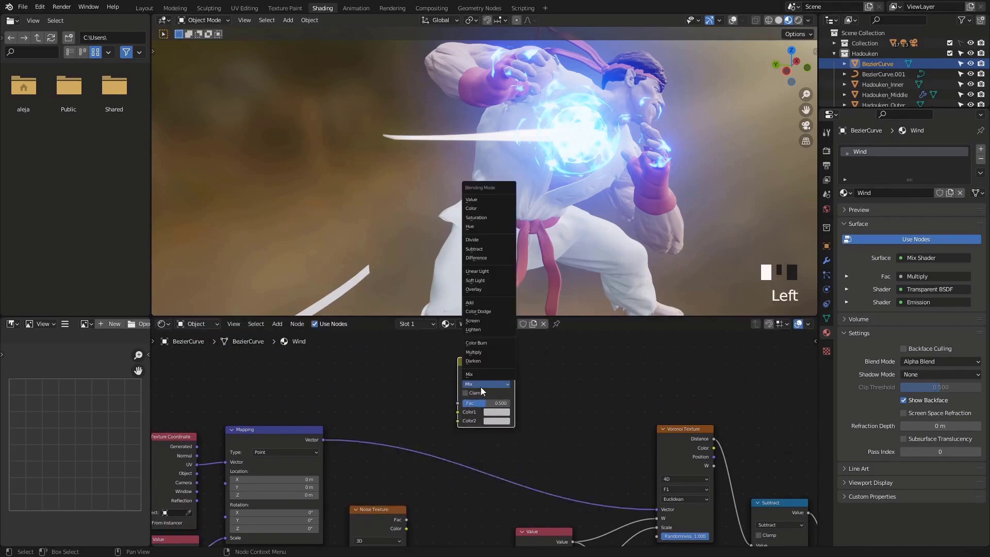
pyautogui.click(487, 272)
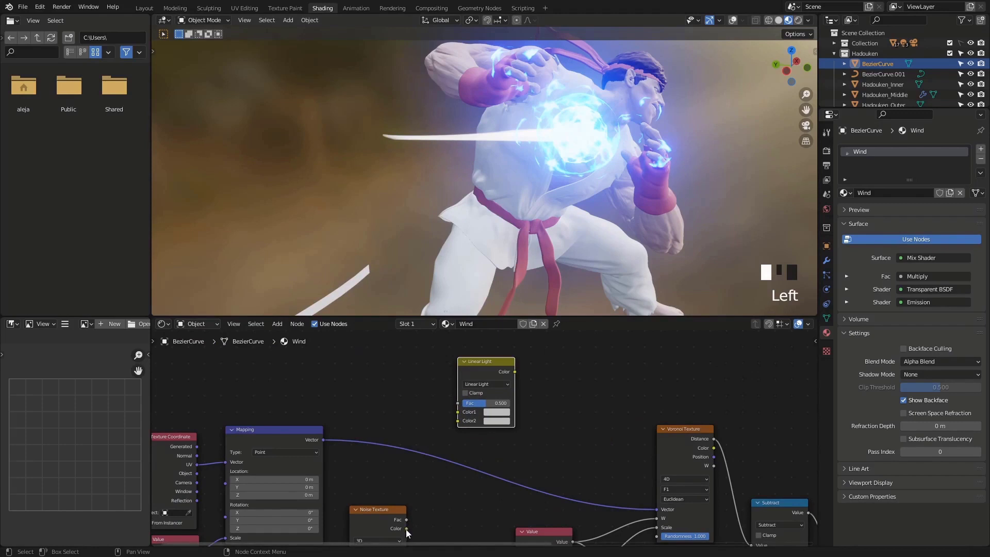
# Feed Noise Color into Linear Light's Color2 and Mapping Vector into its Color1 and the Noise Vector, with a mix factor of 0.2.
pyautogui.moveTo(406, 528); pyautogui.dragTo(454, 422)
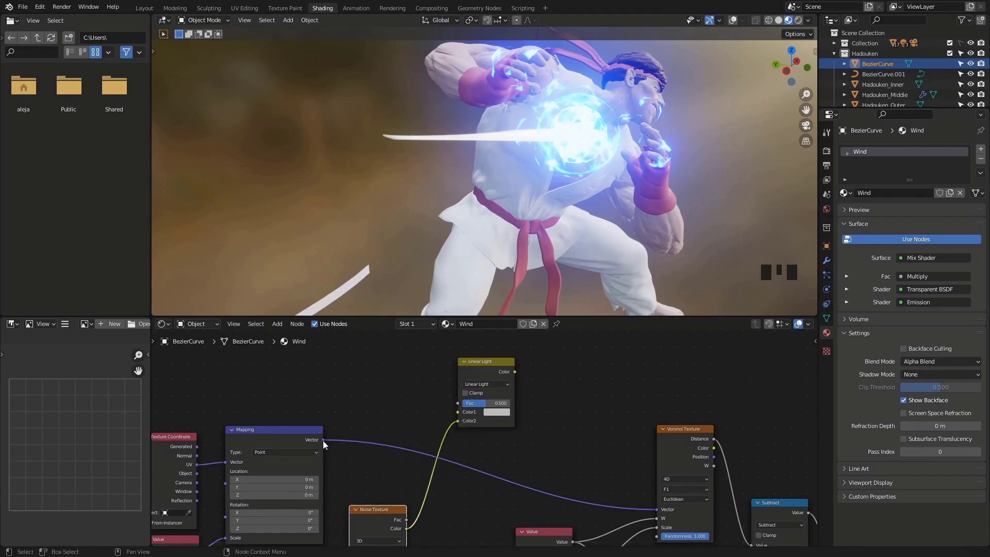
pyautogui.moveTo(323, 440); pyautogui.dragTo(353, 473)
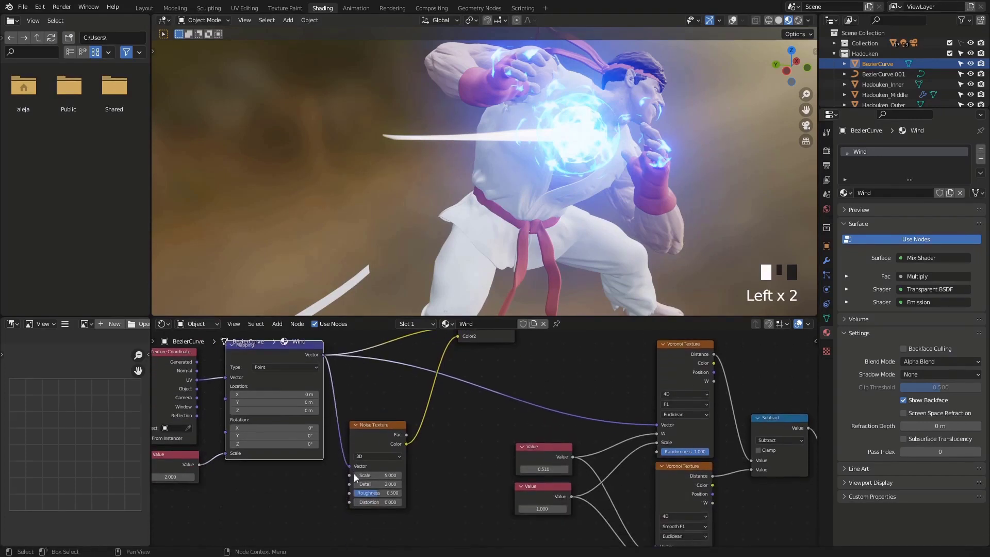
pyautogui.moveTo(379, 465); pyautogui.dragTo(293, 513, button='middle')
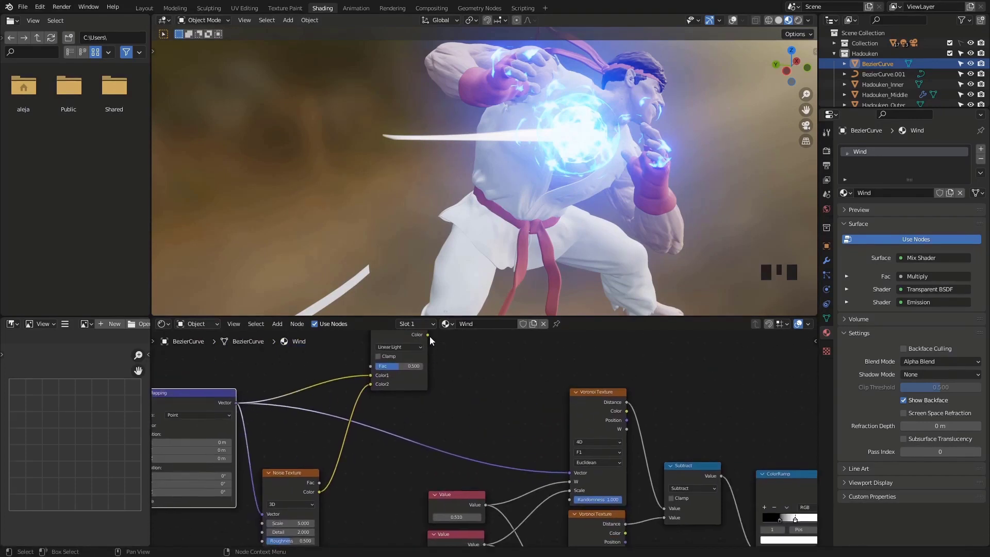
pyautogui.moveTo(429, 343); pyautogui.dragTo(422, 384, button='middle')
pyautogui.keyDown('ctrl'); pyautogui.moveTo(380, 404); pyautogui.dragTo(374, 403); pyautogui.keyUp('ctrl')
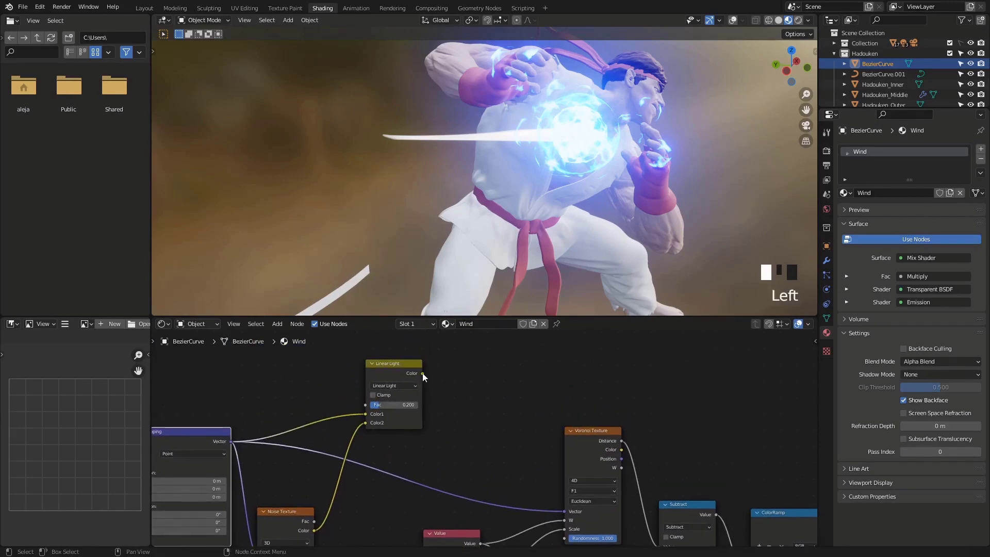
# Connect the Linear Light Color output to the Vector inputs of both Voronoi Textures.
pyautogui.moveTo(422, 373); pyautogui.dragTo(563, 509)
pyautogui.moveTo(553, 495); pyautogui.dragTo(531, 442, button='middle')
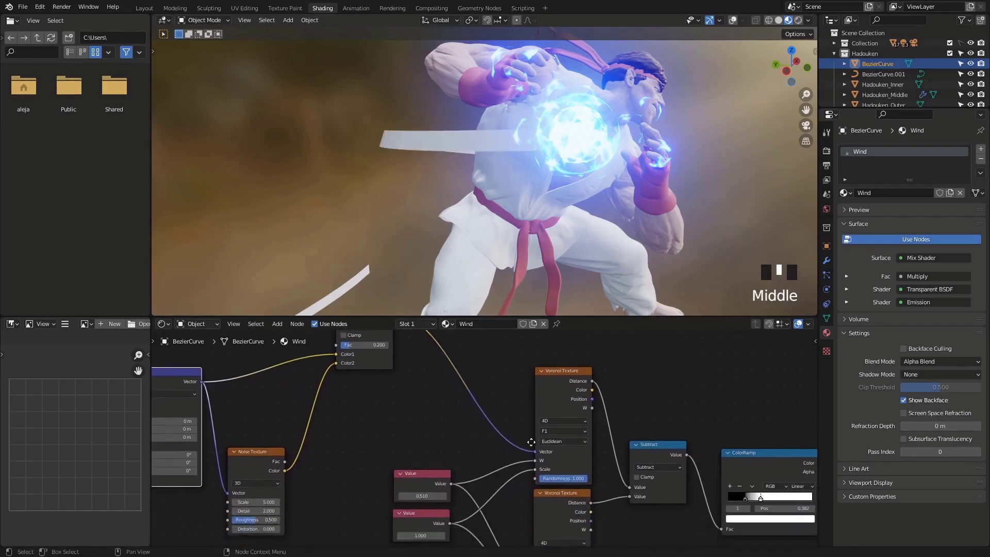
pyautogui.moveTo(445, 406); pyautogui.dragTo(416, 455, button='middle')
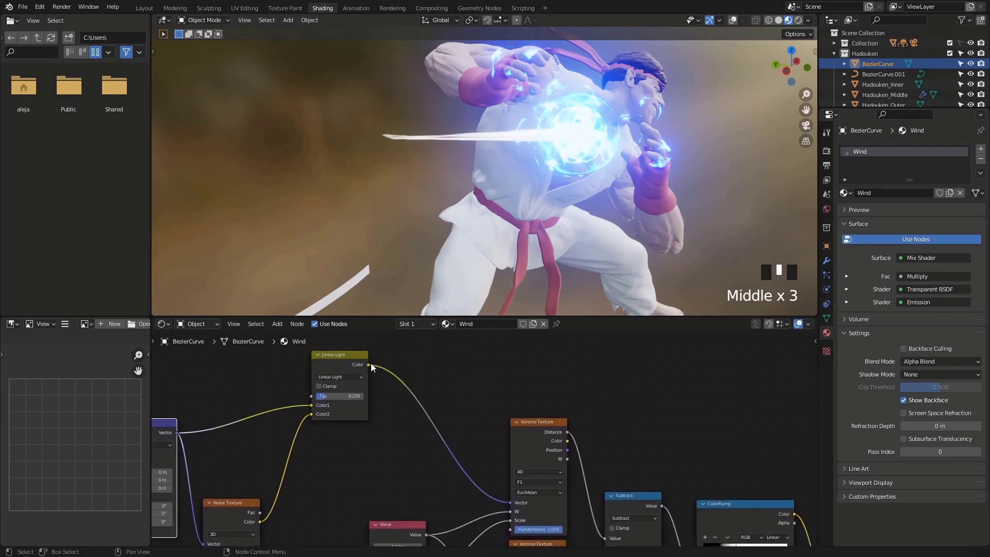
pyautogui.moveTo(369, 364)
pyautogui.mouseDown()
pyautogui.moveTo(500, 534)
pyautogui.moveTo(509, 508)
pyautogui.mouseUp()
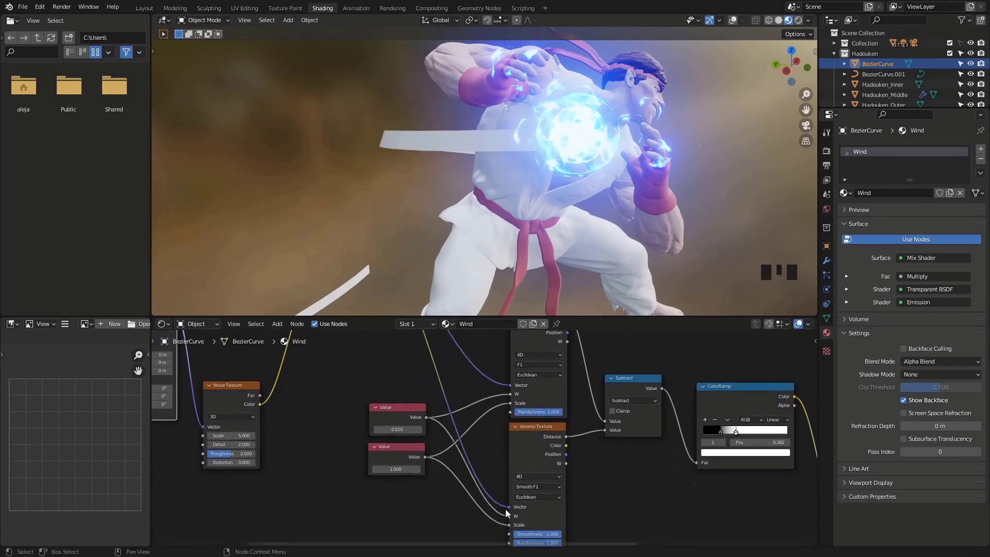
# Examine the distorted wind streak around the character from several angles, along with the gradient mask part of the node tree.
pyautogui.moveTo(480, 247); pyautogui.dragTo(507, 207, button='middle')
pyautogui.scroll(3, 389, 184)
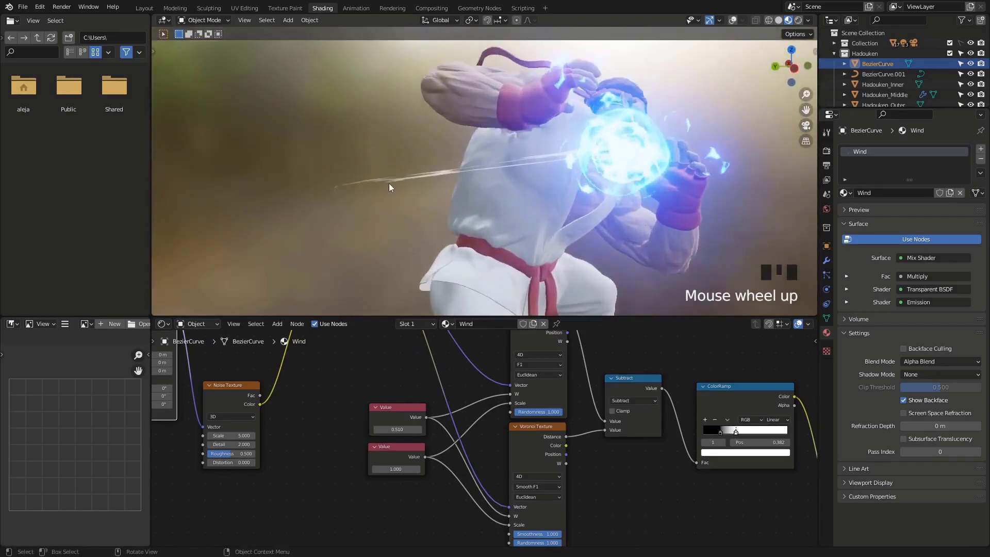
pyautogui.moveTo(408, 187); pyautogui.dragTo(536, 176, button='middle')
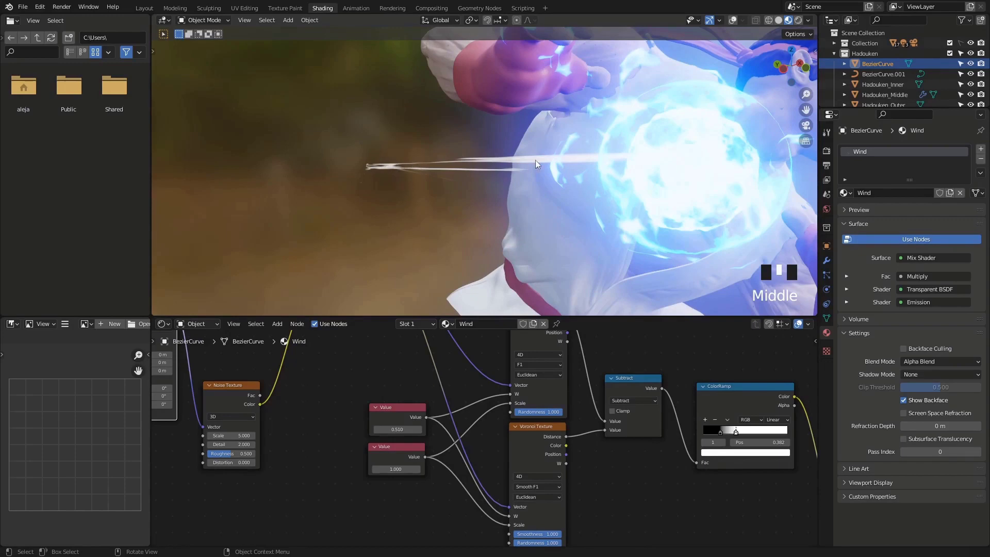
pyautogui.moveTo(592, 160); pyautogui.dragTo(392, 209, button='middle')
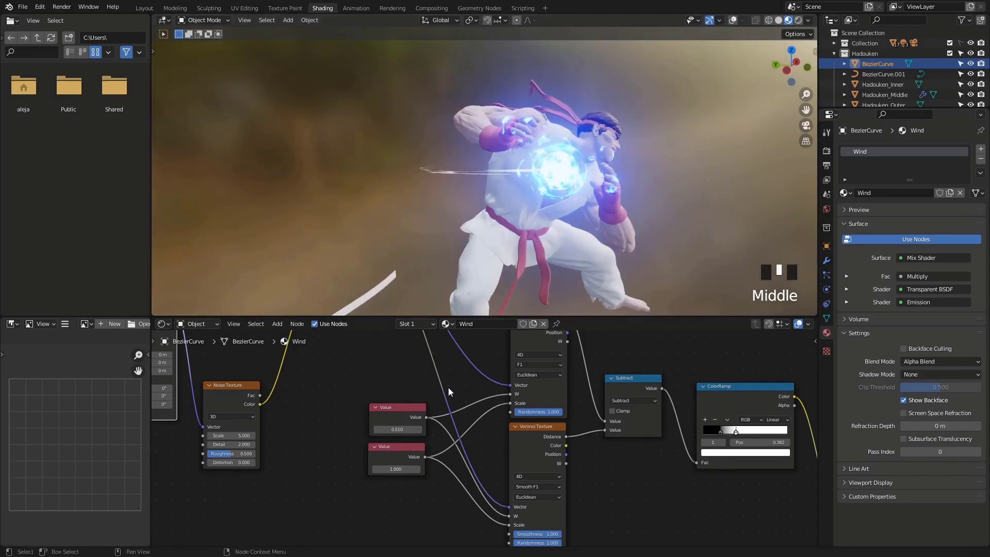
pyautogui.scroll(-3, 600, 419)
pyautogui.moveTo(600, 420); pyautogui.dragTo(509, 456, button='middle')
pyautogui.moveTo(538, 413); pyautogui.dragTo(500, 411, button='middle')
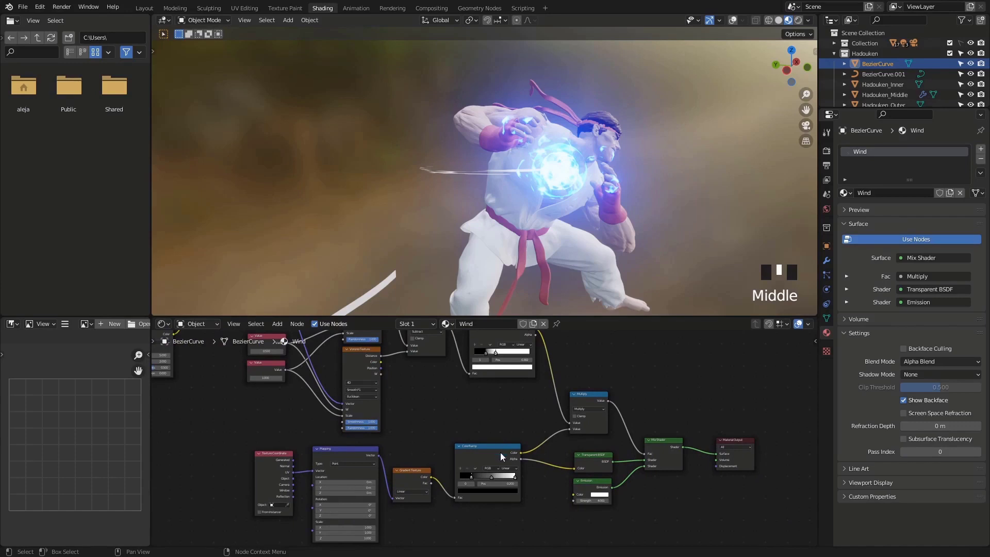
pyautogui.moveTo(471, 213); pyautogui.dragTo(408, 228, button='middle')
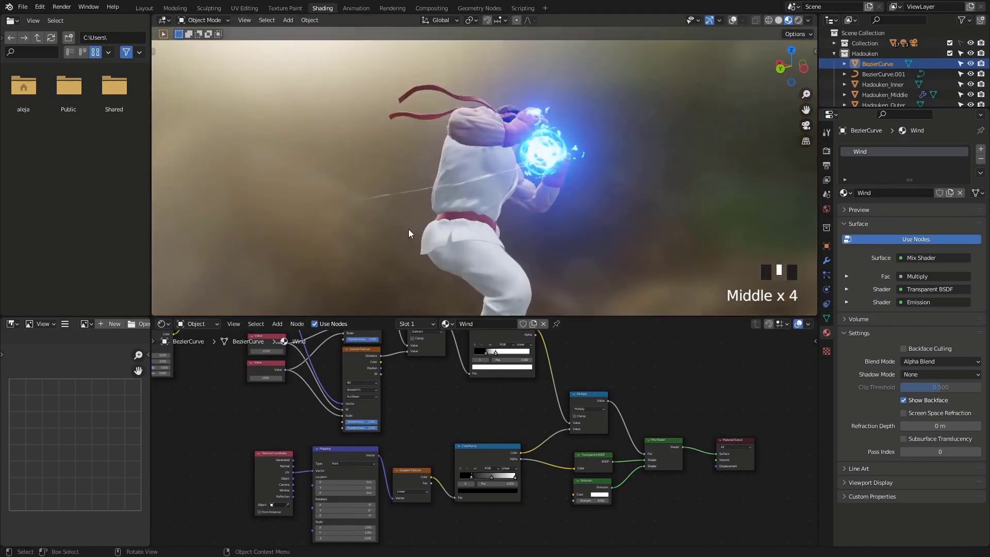
pyautogui.scroll(2, 408, 228)
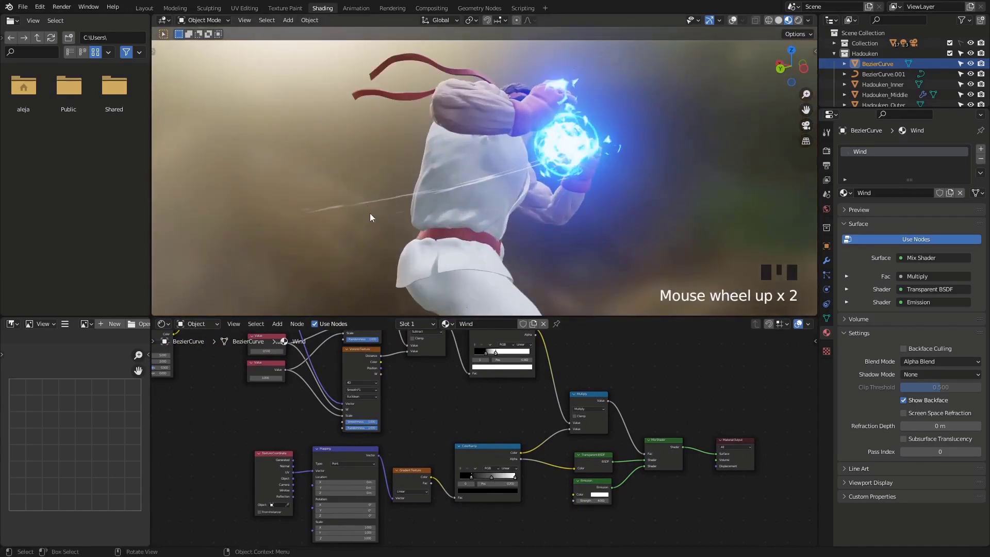
pyautogui.scroll(2, 369, 227)
pyautogui.keyDown('shift'); pyautogui.moveTo(369, 239); pyautogui.dragTo(444, 304, button='middle'); pyautogui.keyUp('shift')
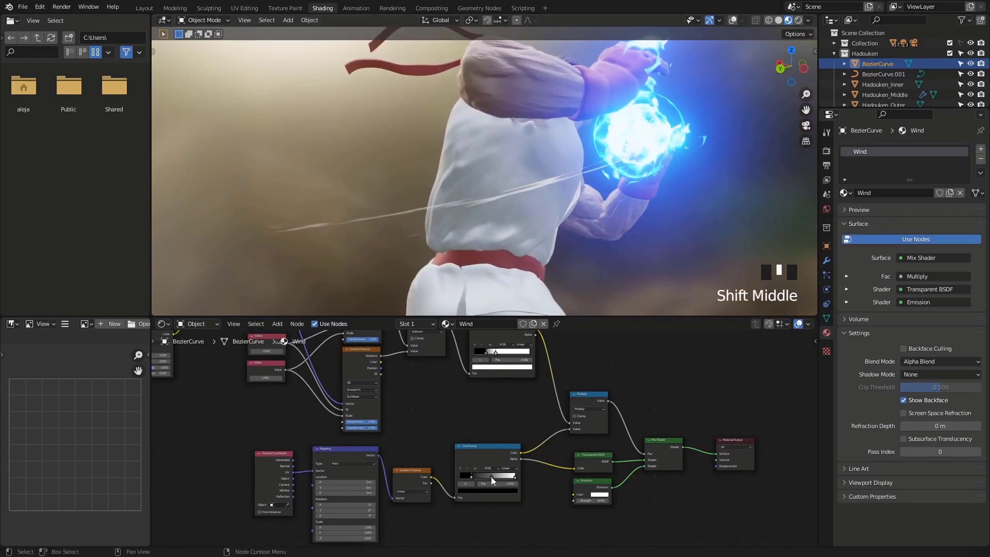
# Move the middle stop of the Gradient Texture's ColorRamp to position 0.745 and check the ribbon's fade.
pyautogui.click(491, 476)
pyautogui.press('KP_Decimal')
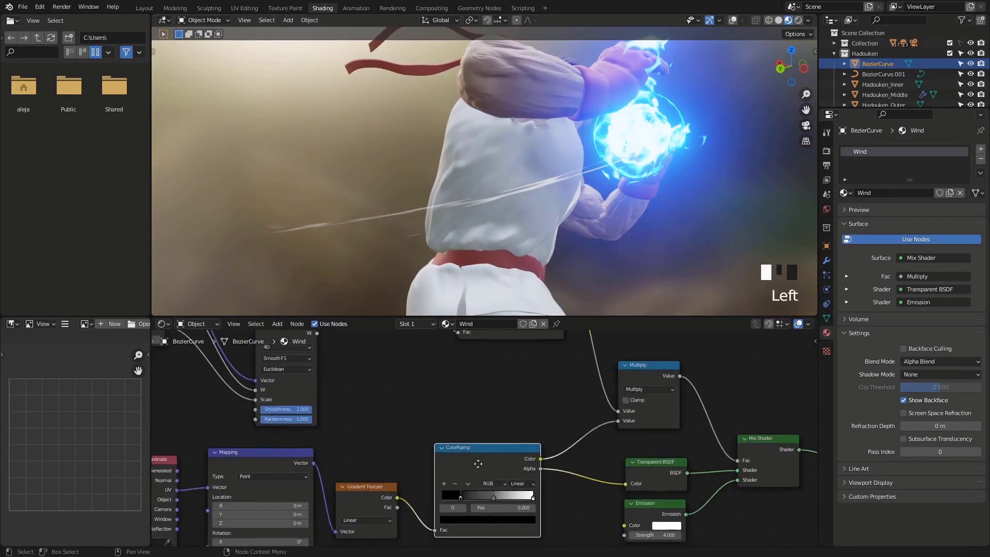
pyautogui.keyDown('shift'); pyautogui.moveTo(482, 482); pyautogui.dragTo(509, 482); pyautogui.keyUp('shift')
pyautogui.moveTo(448, 274); pyautogui.dragTo(494, 215, button='middle')
pyautogui.scroll(-2, 435, 232)
pyautogui.scroll(2, 529, 200)
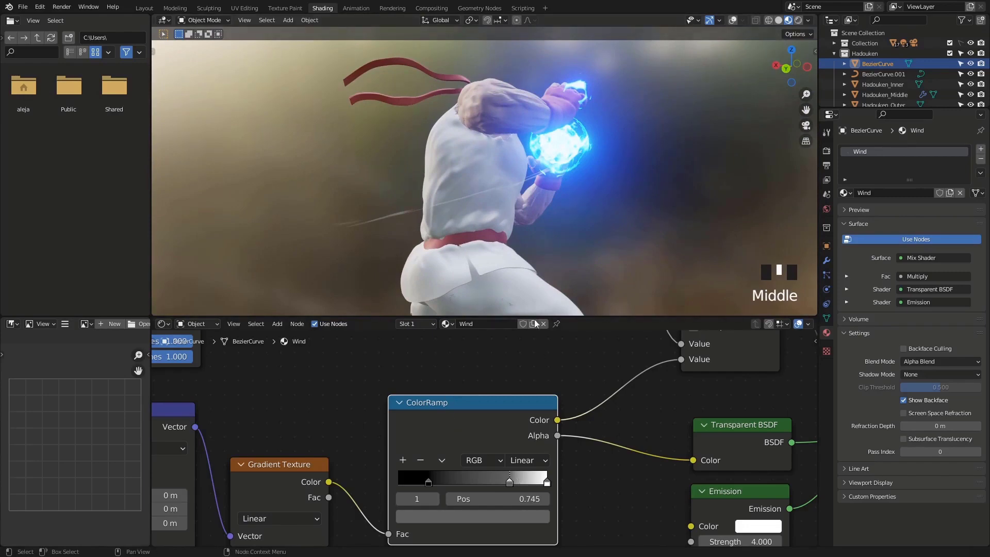
pyautogui.scroll(-6, 544, 242)
pyautogui.moveTo(544, 242); pyautogui.dragTo(491, 187, button='middle')
pyautogui.scroll(5, 490, 187)
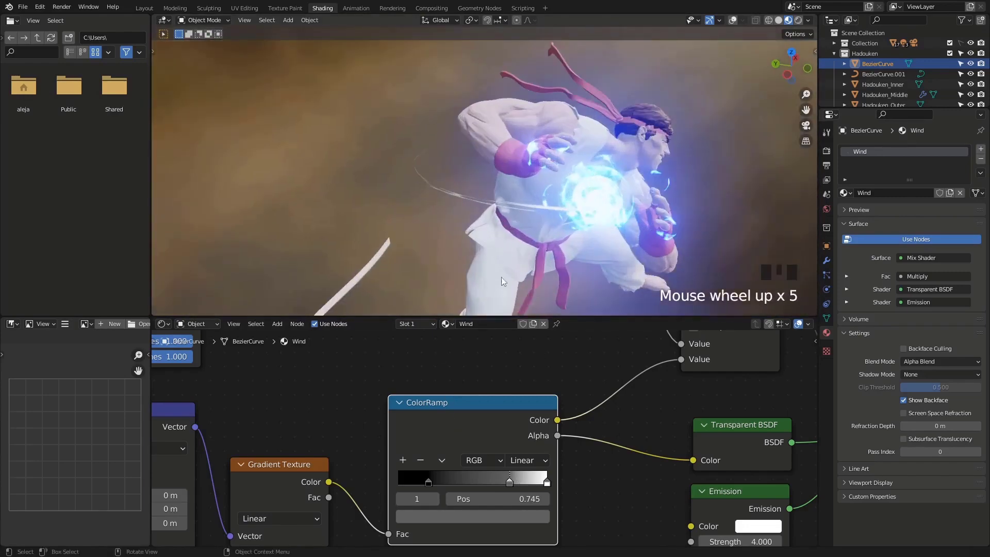
# Shift the black and white stops of the Voronoi ColorRamp slightly toward its dark end to thicken the wind streaks.
pyautogui.scroll(-7, 509, 423)
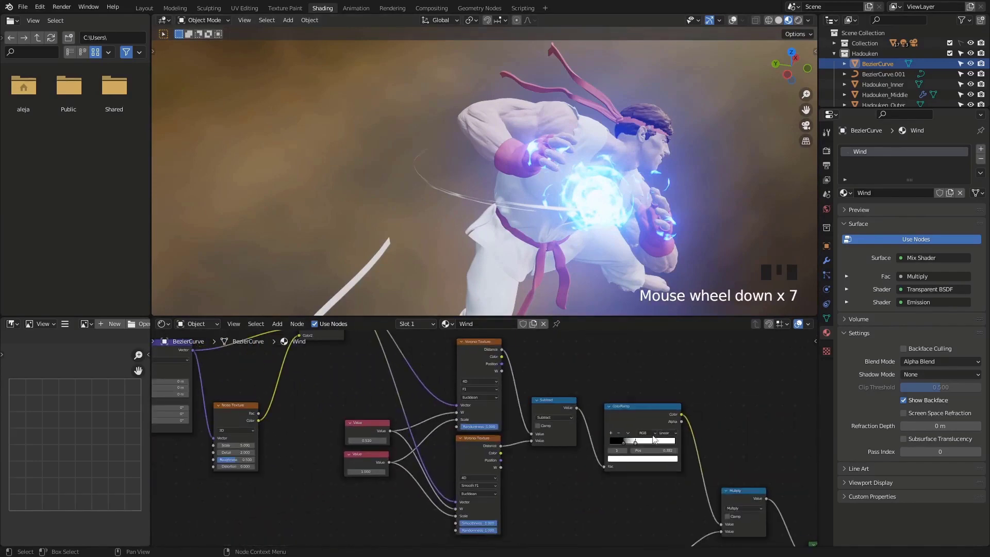
pyautogui.scroll(5, 654, 439)
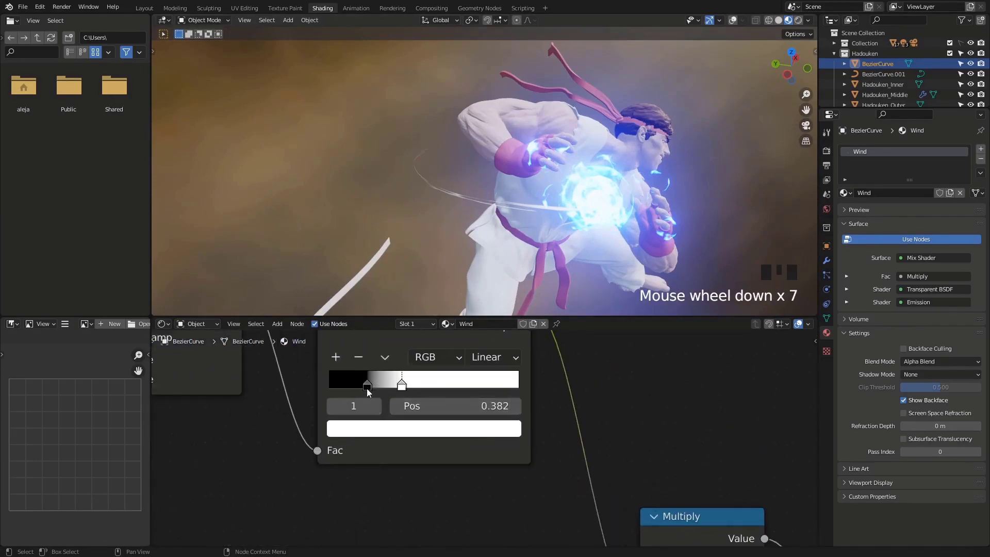
pyautogui.moveTo(367, 388); pyautogui.dragTo(395, 387)
pyautogui.moveTo(394, 387); pyautogui.dragTo(778, 443, button='middle')
pyautogui.scroll(5, 493, 191)
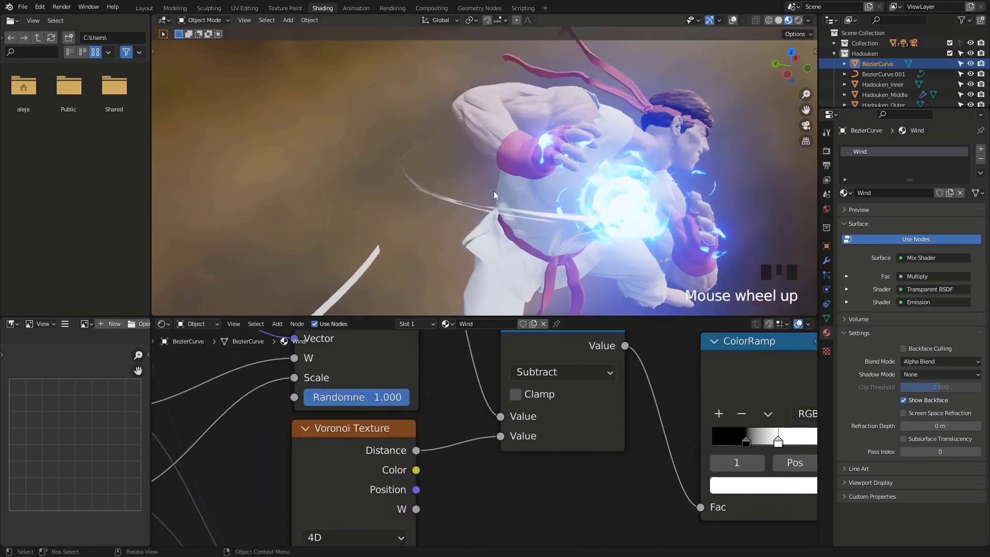
pyautogui.keyDown('shift'); pyautogui.moveTo(496, 186); pyautogui.dragTo(621, 194, button='middle'); pyautogui.keyUp('shift')
pyautogui.scroll(-2, 609, 190)
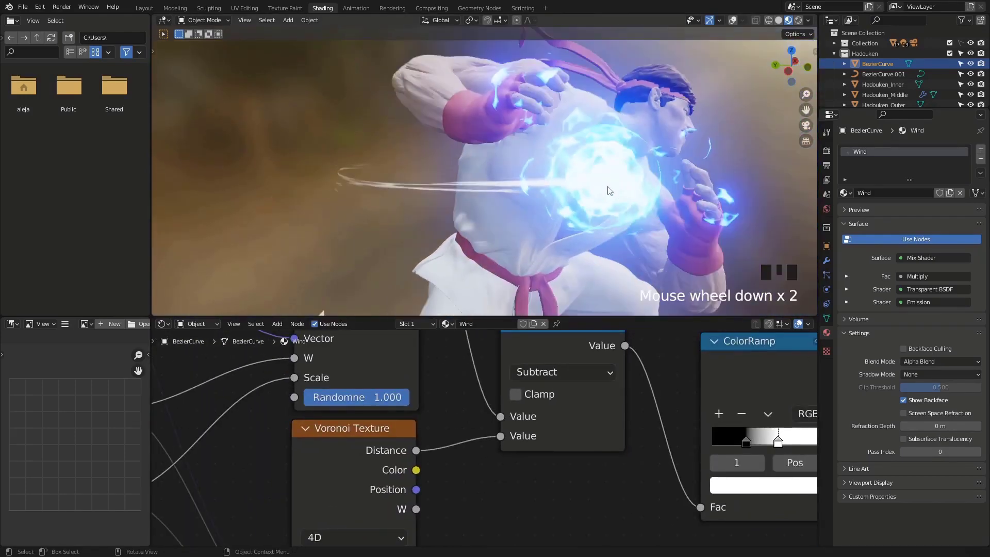
pyautogui.moveTo(379, 224); pyautogui.dragTo(385, 241, button='middle')
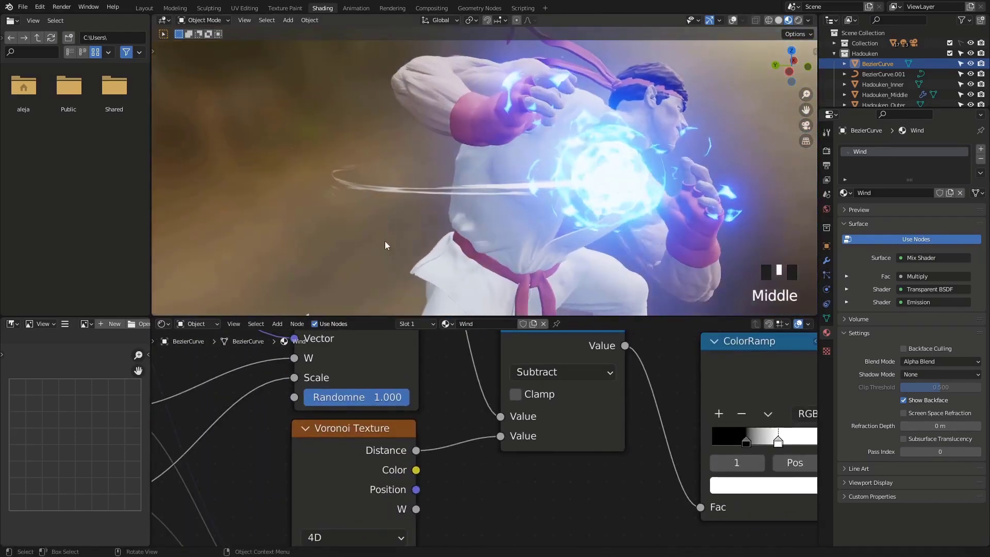
# Set the Value node driving the noise Mapping's Scale to 2.110 and check the wind ribbon from several angles.
pyautogui.moveTo(257, 425); pyautogui.dragTo(642, 430, button='middle')
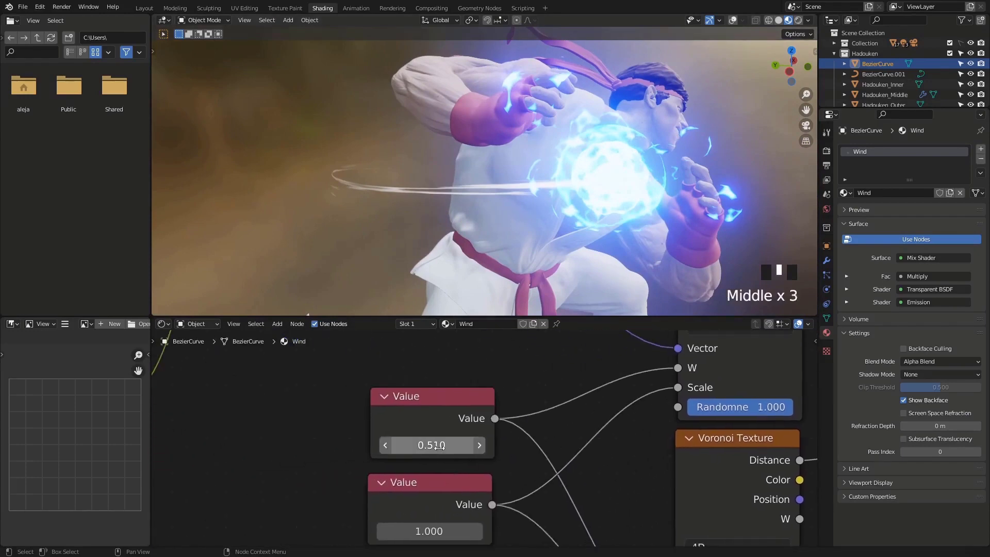
pyautogui.scroll(-2, 463, 443)
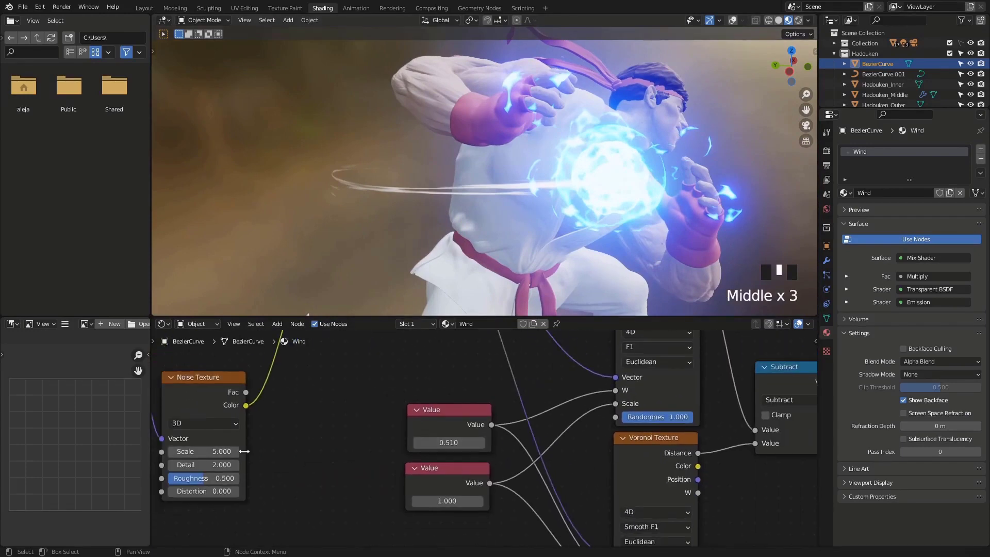
pyautogui.hscroll(-10, 413, 436)
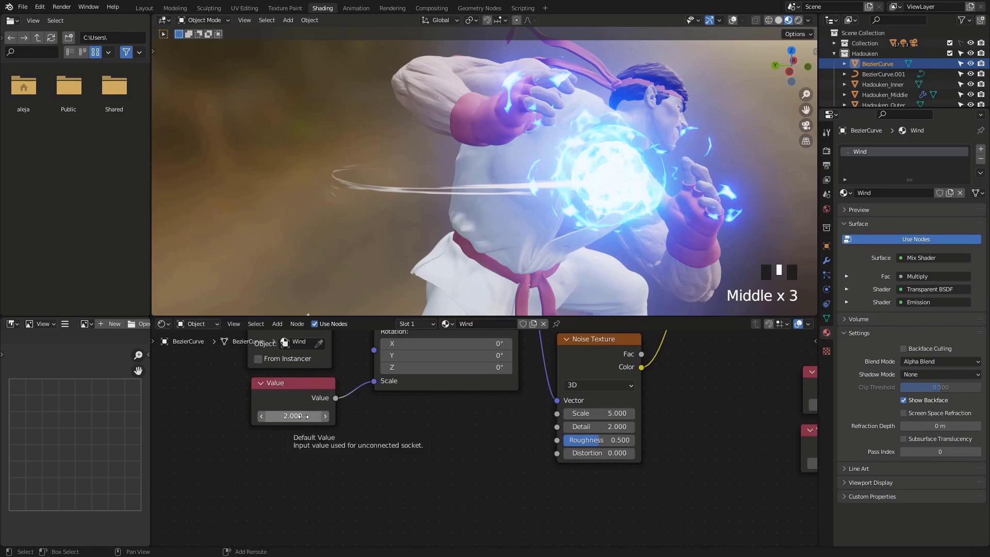
pyautogui.moveTo(303, 416)
pyautogui.keyDown('shift'); pyautogui.mouseDown()
pyautogui.moveTo(384, 416)
pyautogui.moveTo(312, 416)
pyautogui.mouseUp(); pyautogui.keyUp('shift')
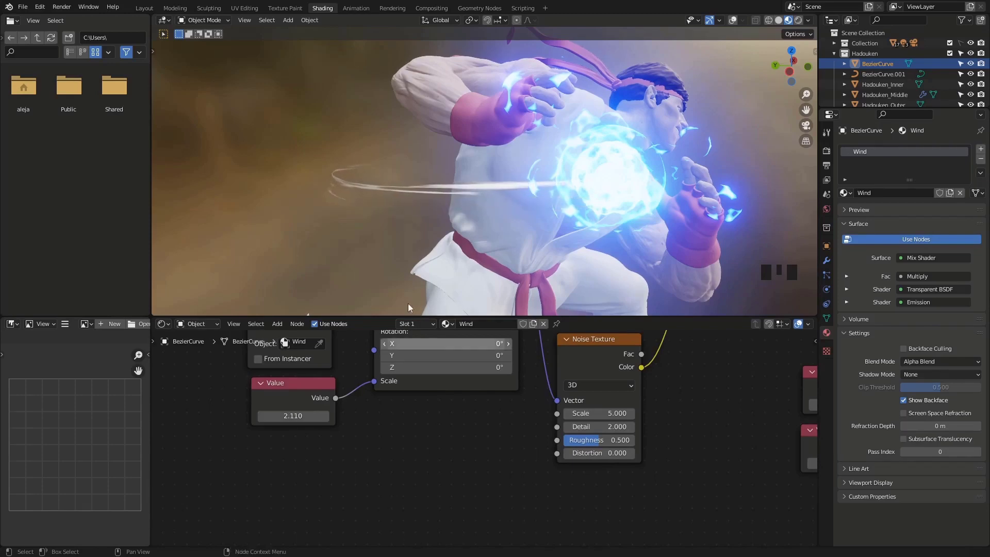
pyautogui.moveTo(407, 303); pyautogui.dragTo(338, 252, button='middle')
pyautogui.scroll(-2, 428, 234)
pyautogui.scroll(2, 389, 211)
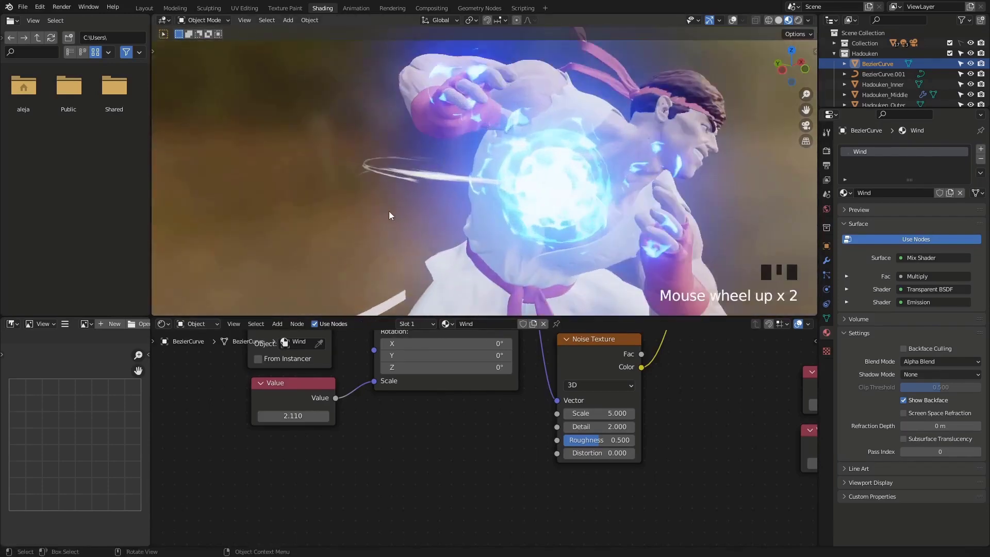
pyautogui.moveTo(389, 212); pyautogui.dragTo(459, 209, button='middle')
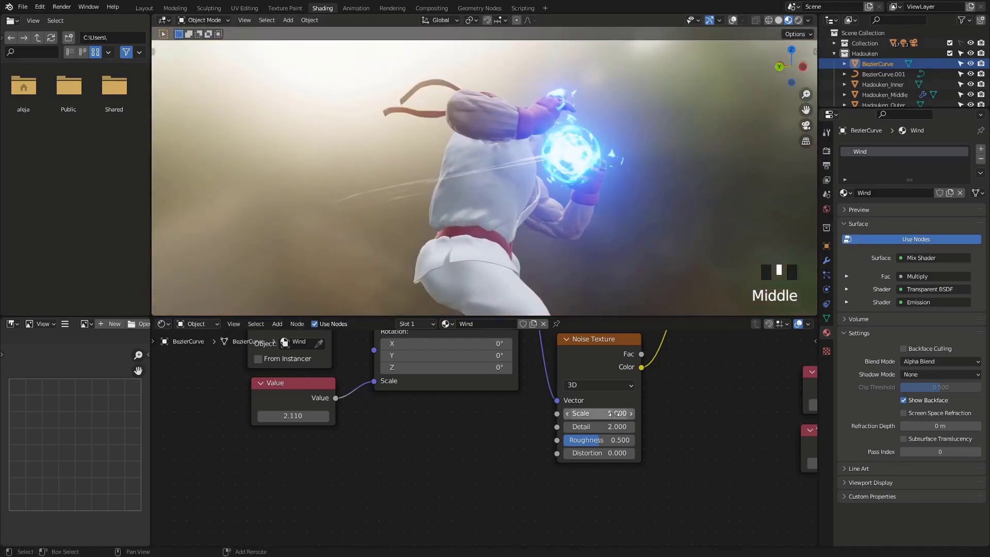
# Try different Detail, Scale and Distortion values on the Noise Texture, undoing each change.
pyautogui.keyDown('shift'); pyautogui.moveTo(598, 426); pyautogui.dragTo(601, 426); pyautogui.keyUp('shift')
pyautogui.scroll(3, 474, 165)
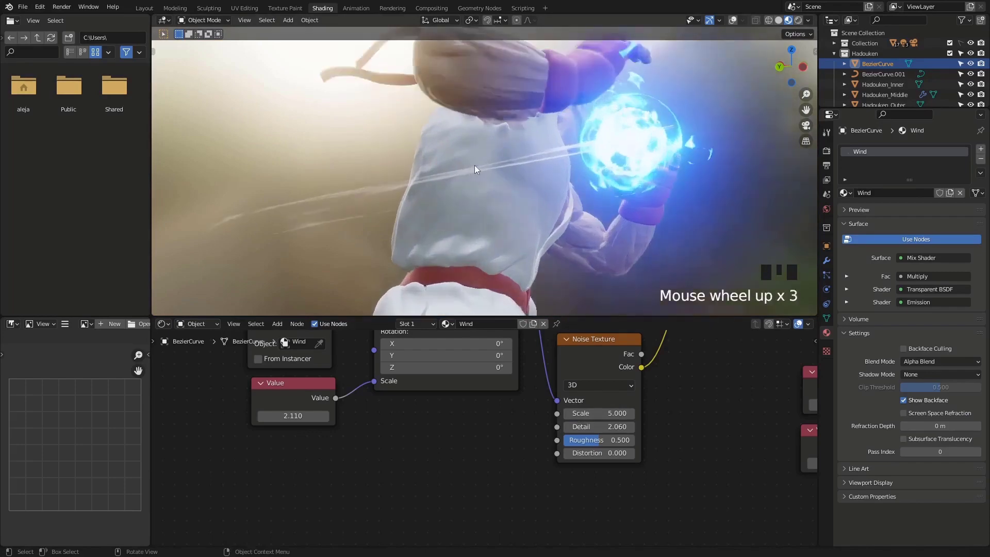
pyautogui.moveTo(474, 165); pyautogui.dragTo(455, 205, button='middle')
pyautogui.hotkey('ctrl', 'z')
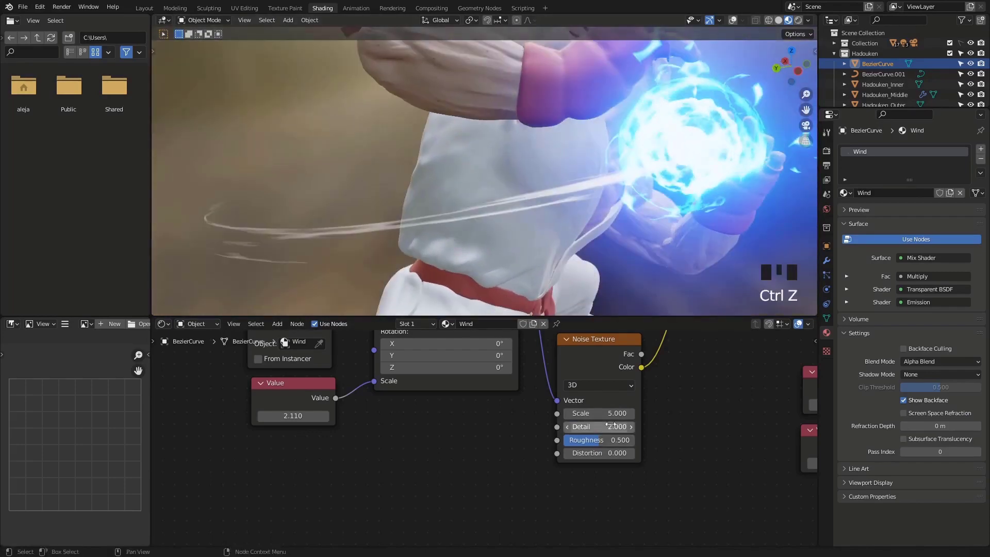
pyautogui.keyDown('shift'); pyautogui.moveTo(608, 413); pyautogui.dragTo(562, 413); pyautogui.keyUp('shift')
pyautogui.hotkey('ctrl', 'z')
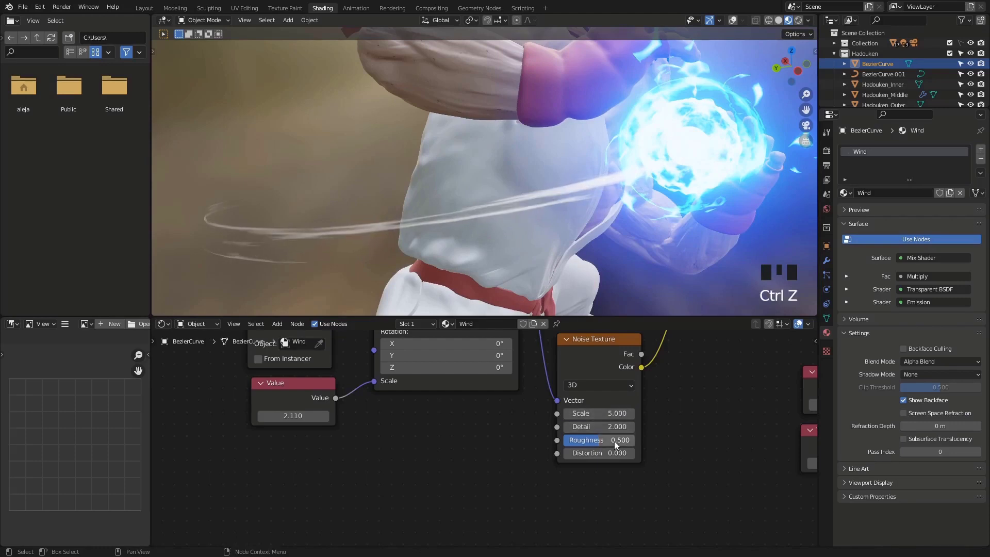
pyautogui.moveTo(611, 452)
pyautogui.keyDown('shift'); pyautogui.mouseDown()
pyautogui.moveTo(632, 453)
pyautogui.moveTo(611, 453)
pyautogui.mouseUp(); pyautogui.keyUp('shift')
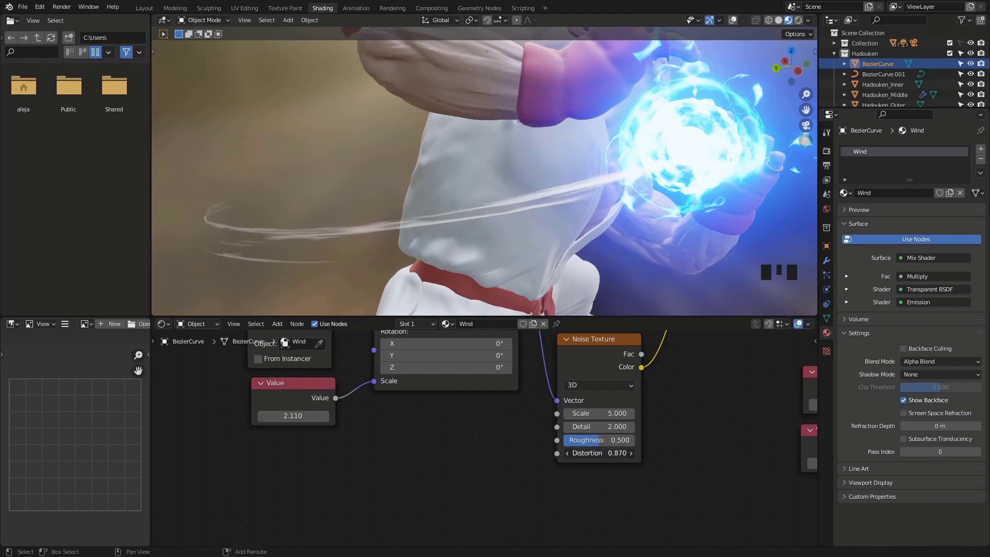
pyautogui.hotkey('ctrl', 'z')
# Set the Noise Texture's Distortion to 0.4 and check the streaks on the ribbon.
pyautogui.click(608, 453)
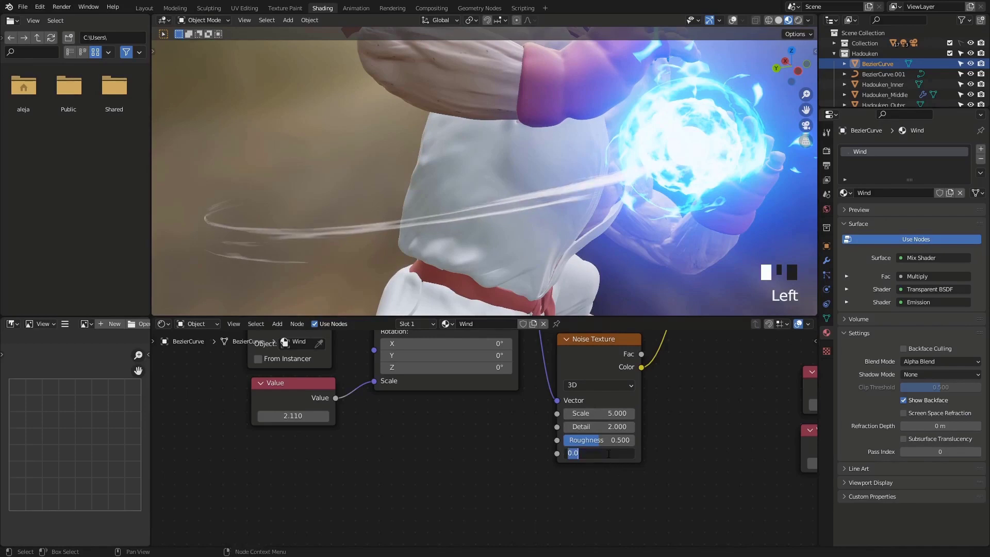
pyautogui.write('.16')
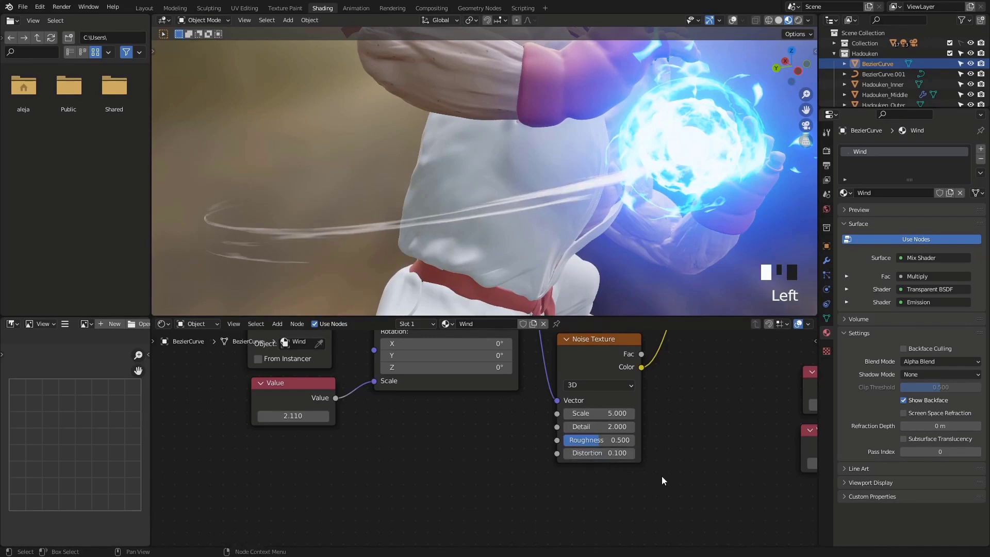
pyautogui.click(663, 479)
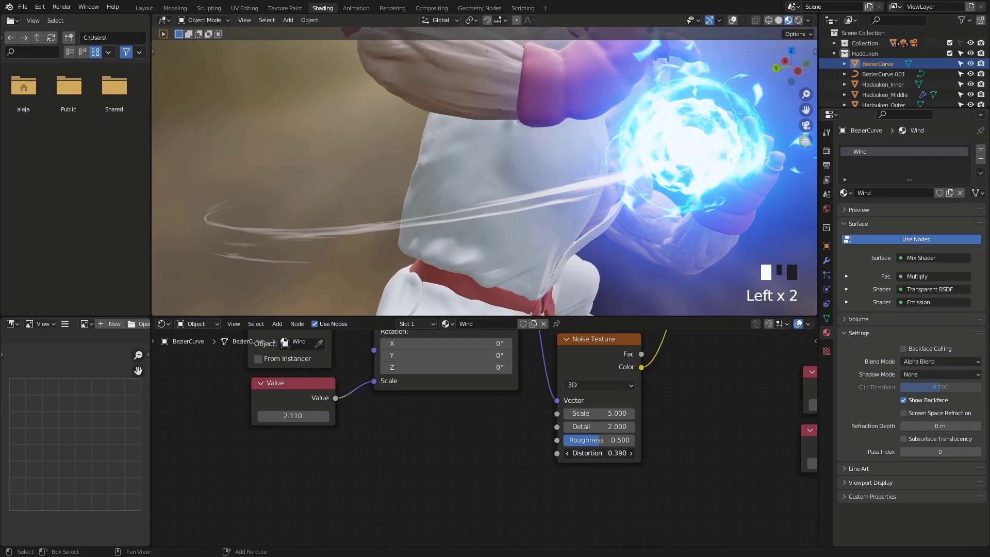
pyautogui.click(614, 453)
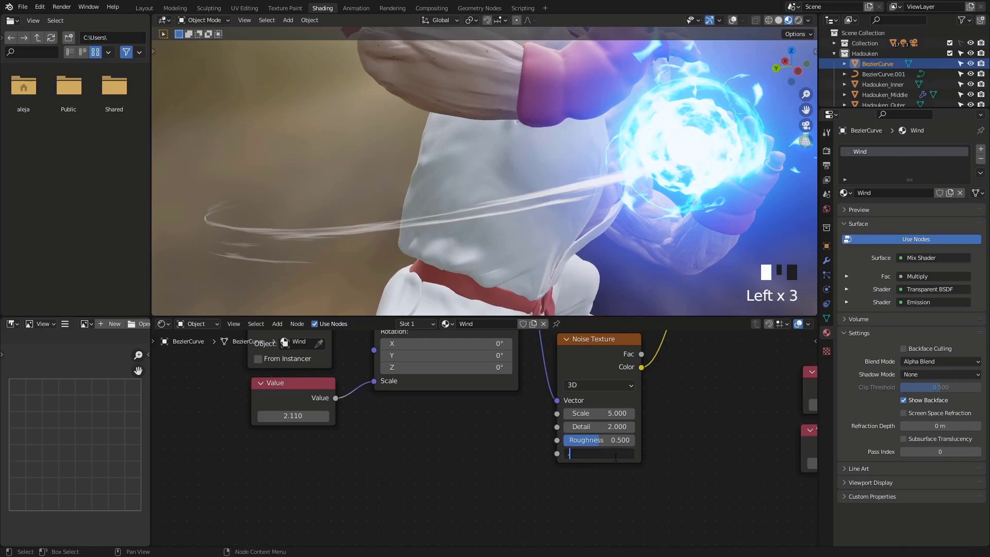
pyautogui.write('.4')
pyautogui.click(621, 466)
pyautogui.moveTo(570, 188); pyautogui.dragTo(503, 199, button='middle')
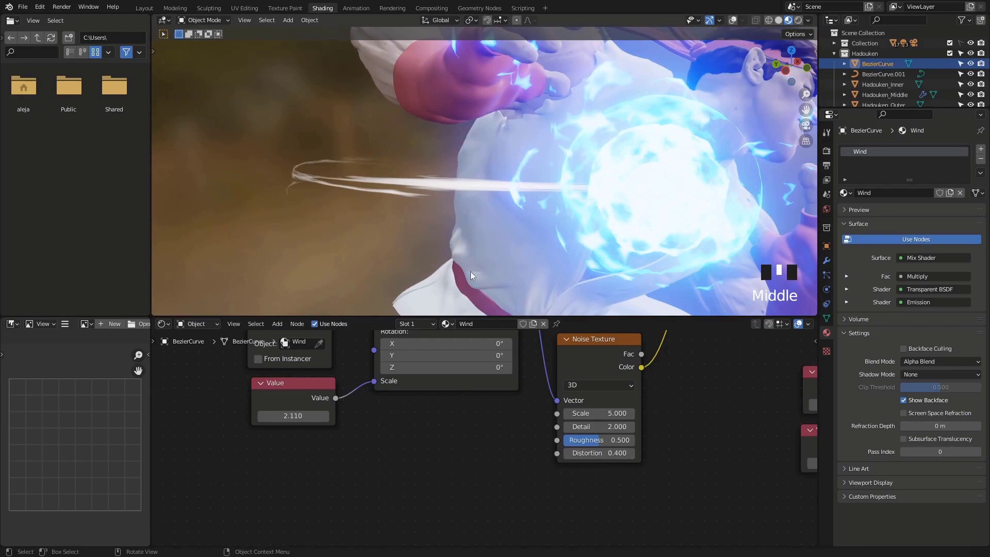
# Try the Linear Light node's Fac at about 0.756, then undo the change.
pyautogui.moveTo(699, 432); pyautogui.dragTo(461, 502, button='middle')
pyautogui.keyDown('shift'); pyautogui.moveTo(422, 422); pyautogui.dragTo(386, 431); pyautogui.keyUp('shift')
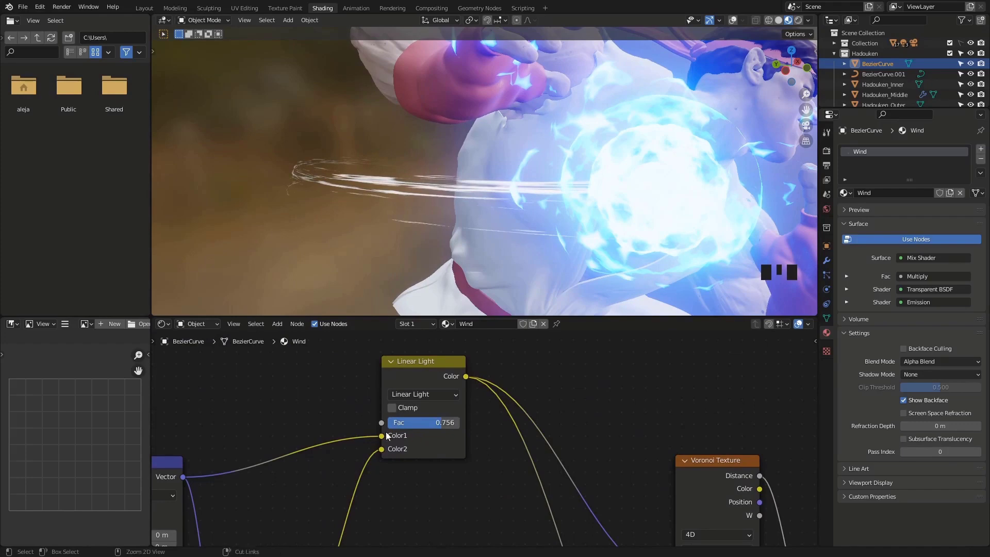
pyautogui.hotkey('ctrl', 'z')
# Try other amounts in the Value node driving the Voronoi Textures' W inputs, and undo the change.
pyautogui.middleClick(506, 482)
pyautogui.moveTo(507, 481); pyautogui.dragTo(462, 336, button='middle')
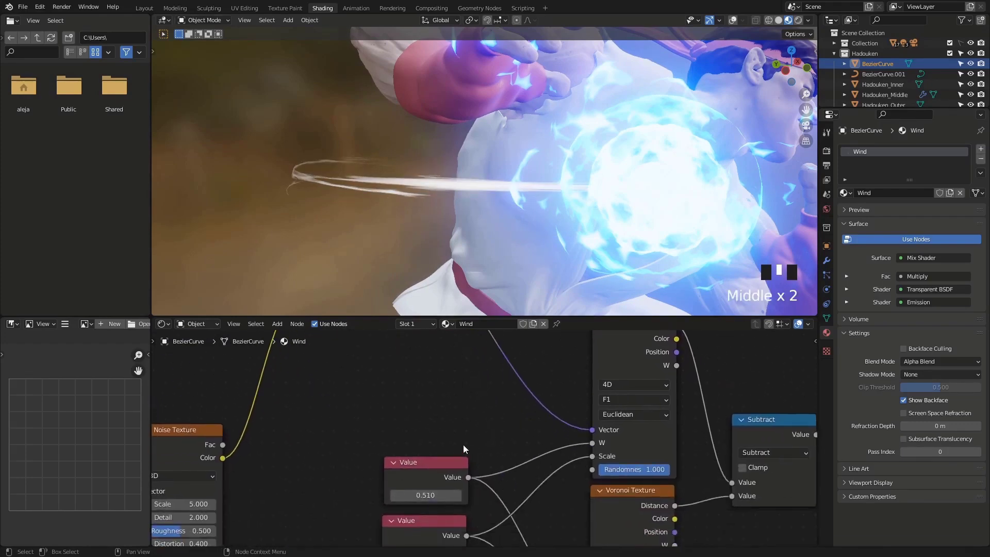
pyautogui.moveTo(463, 444); pyautogui.dragTo(435, 397, button='middle')
pyautogui.keyDown('shift'); pyautogui.moveTo(432, 450); pyautogui.dragTo(481, 450); pyautogui.keyUp('shift')
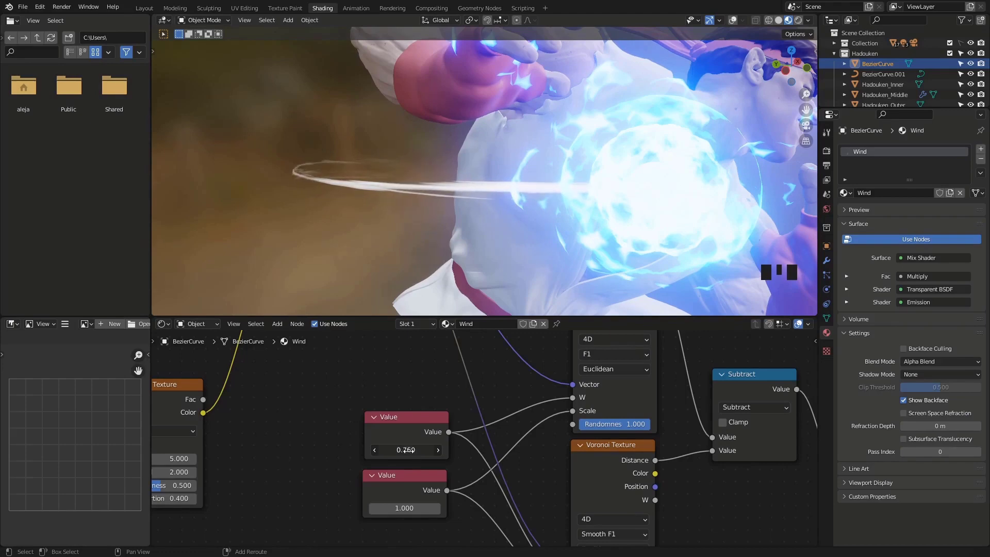
pyautogui.hotkey('ctrl', 'z')
# Set the Value node driving the W inputs of the Voronoi Textures to 0.5.
pyautogui.click(410, 455)
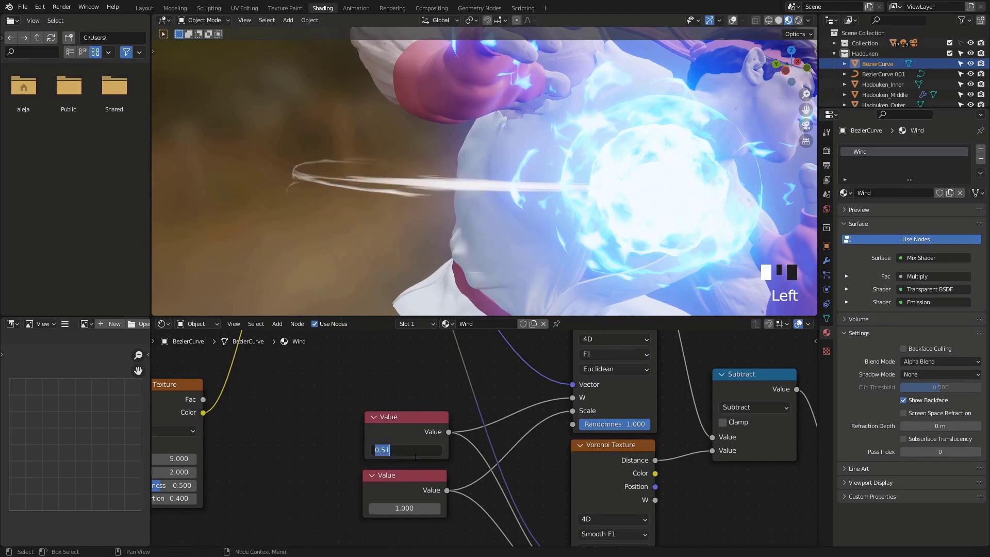
pyautogui.write('.5')
pyautogui.press('Return')
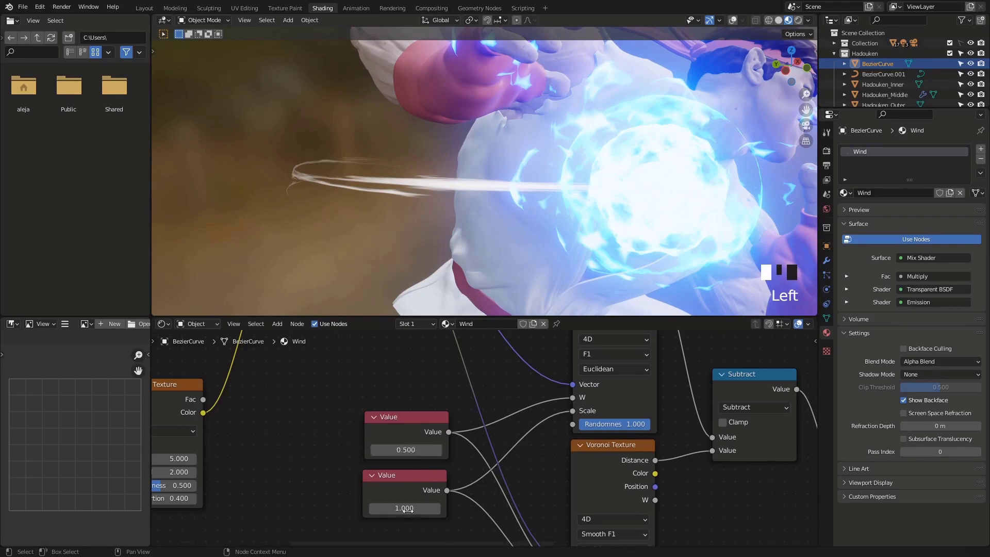
# Try 0.560 in the Value node driving the Voronoi Textures' Scale, check the ribbon and undo the change.
pyautogui.moveTo(418, 508)
pyautogui.keyDown('shift'); pyautogui.mouseDown()
pyautogui.moveTo(434, 508)
pyautogui.moveTo(373, 508)
pyautogui.mouseUp(); pyautogui.keyUp('shift')
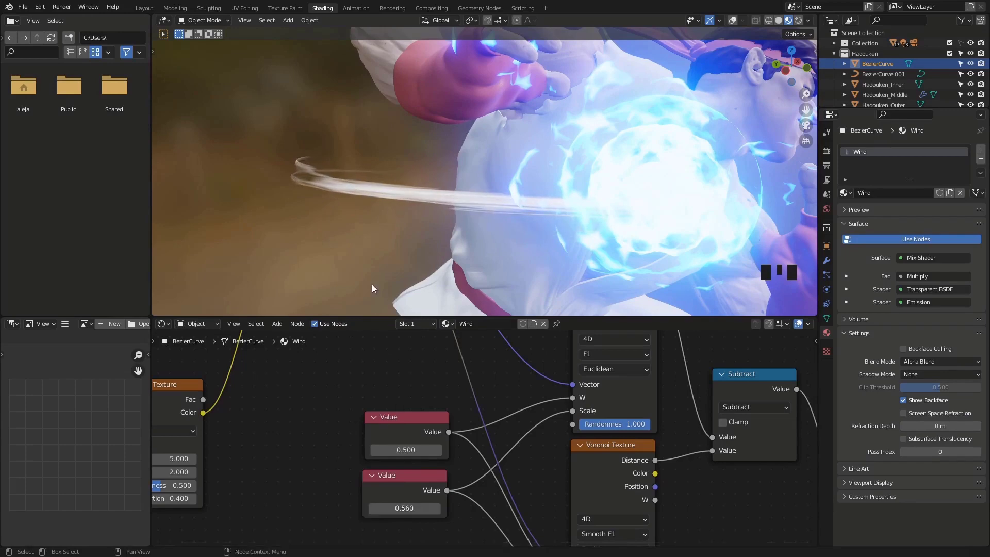
pyautogui.scroll(-2, 375, 252)
pyautogui.moveTo(375, 252); pyautogui.dragTo(474, 246, button='middle')
pyautogui.hotkey('ctrl', 'z')
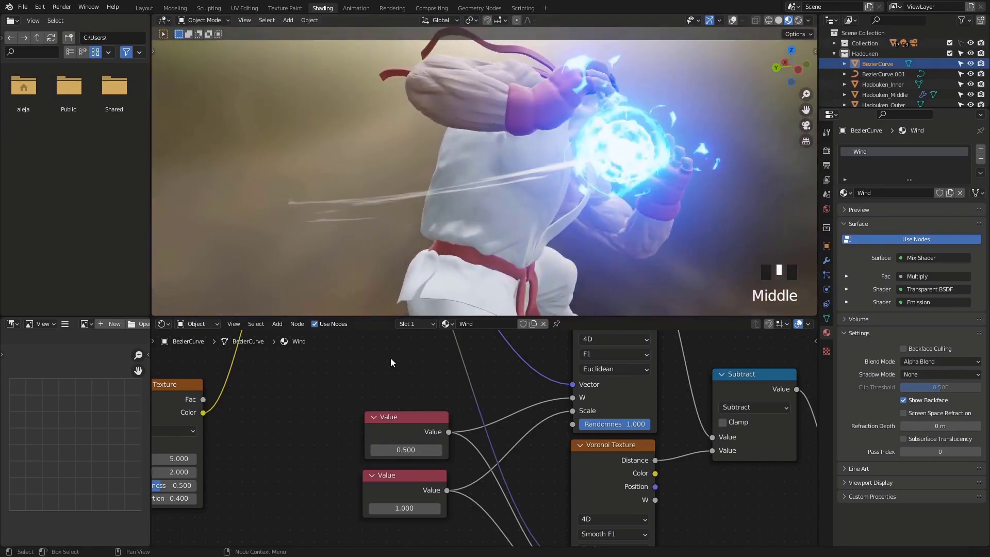
# Duplicate the wind ribbon, place the copy just above the original and make its Wind material single-user.
pyautogui.scroll(-2, 401, 379)
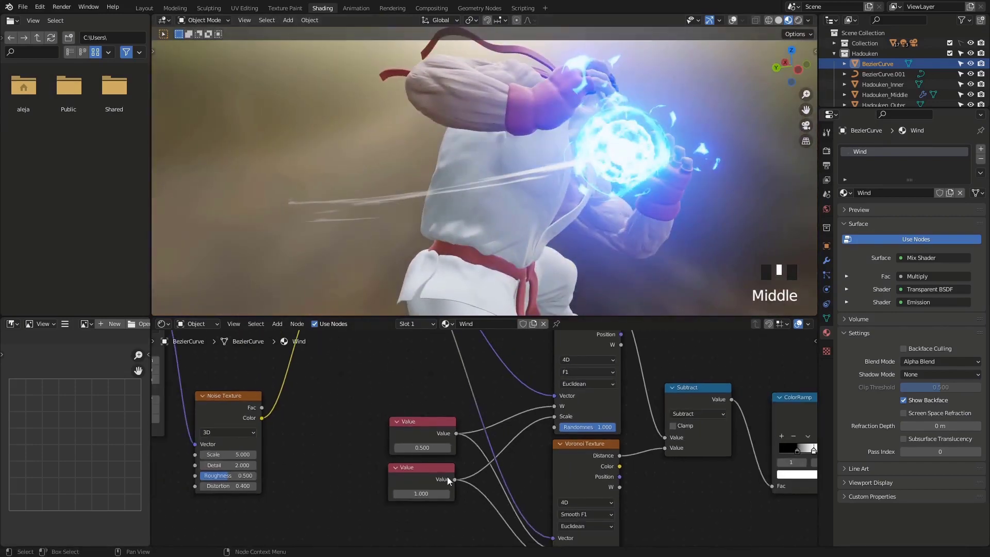
pyautogui.click(395, 201)
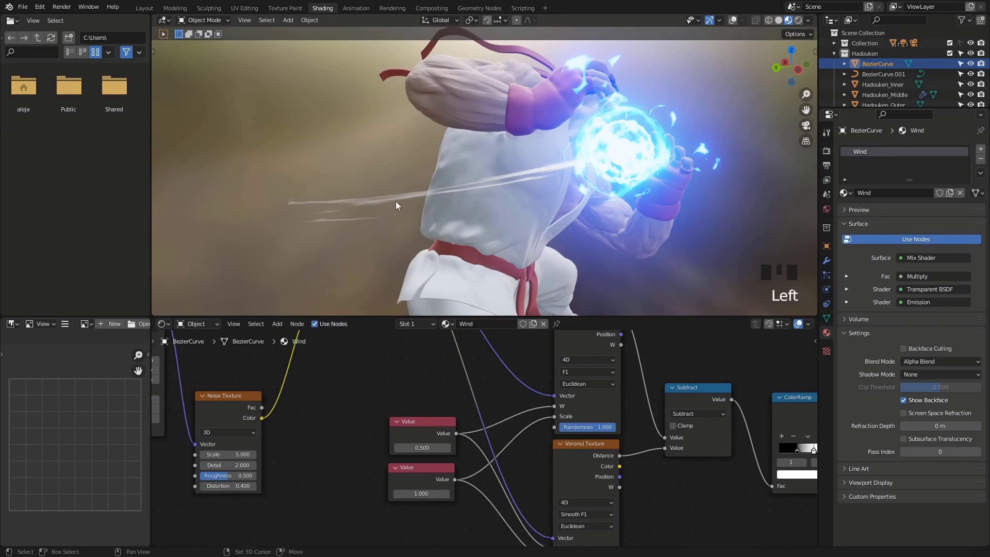
pyautogui.hotkey('shift', 'd')
pyautogui.click(394, 181)
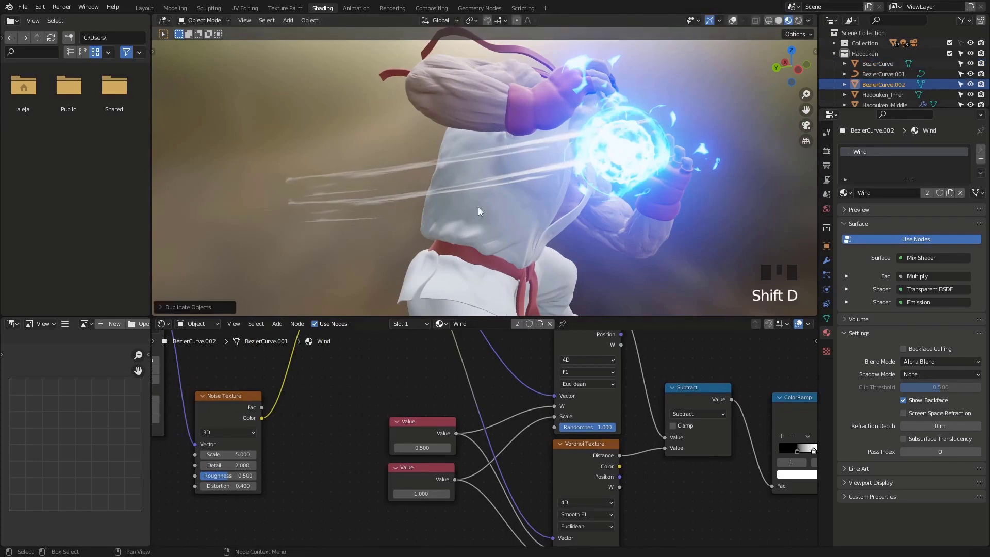
pyautogui.click(517, 324)
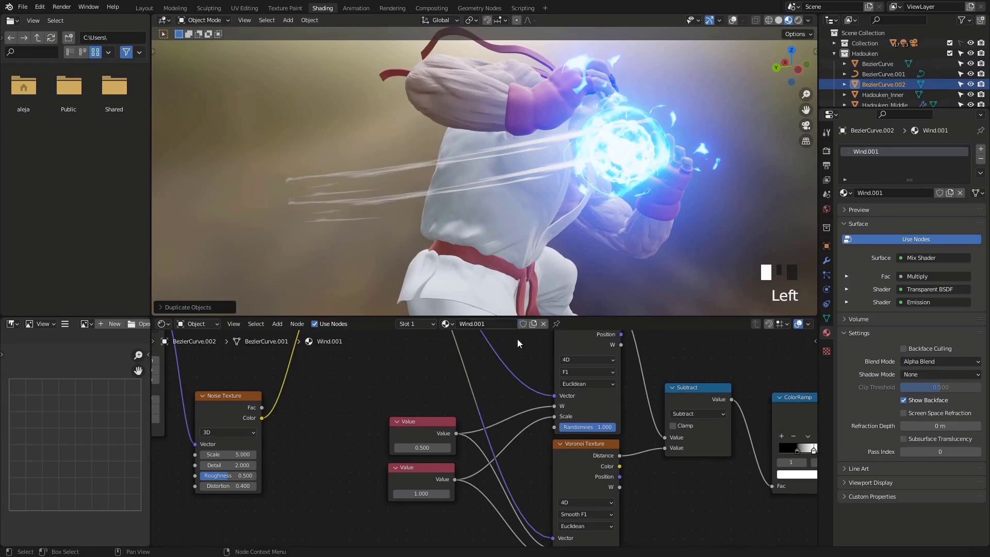
# Set the Value node driving the Voronoi Scale in the duplicate's material to 0.5 and compare both ribbons.
pyautogui.click(421, 493)
pyautogui.click(382, 261)
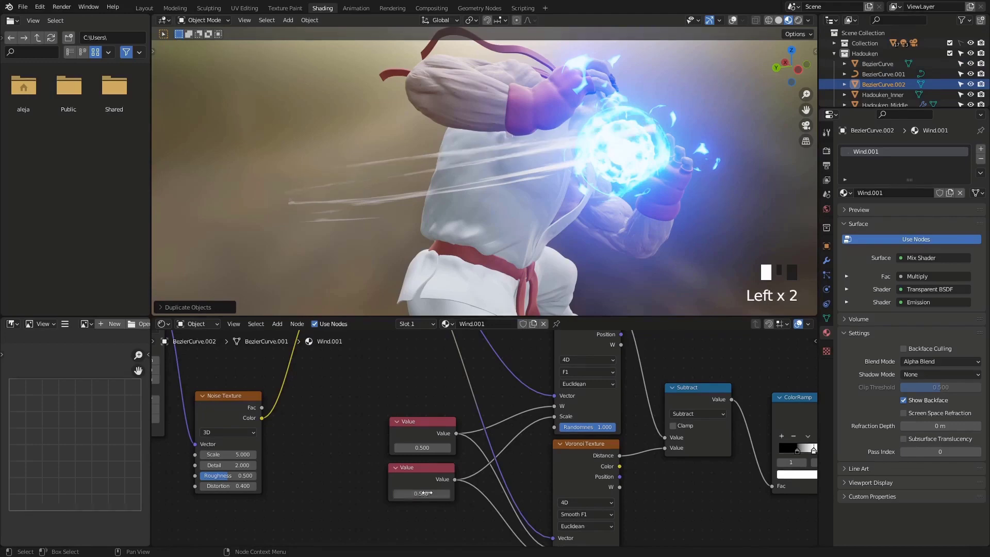
pyautogui.moveTo(383, 260); pyautogui.dragTo(316, 261, button='middle')
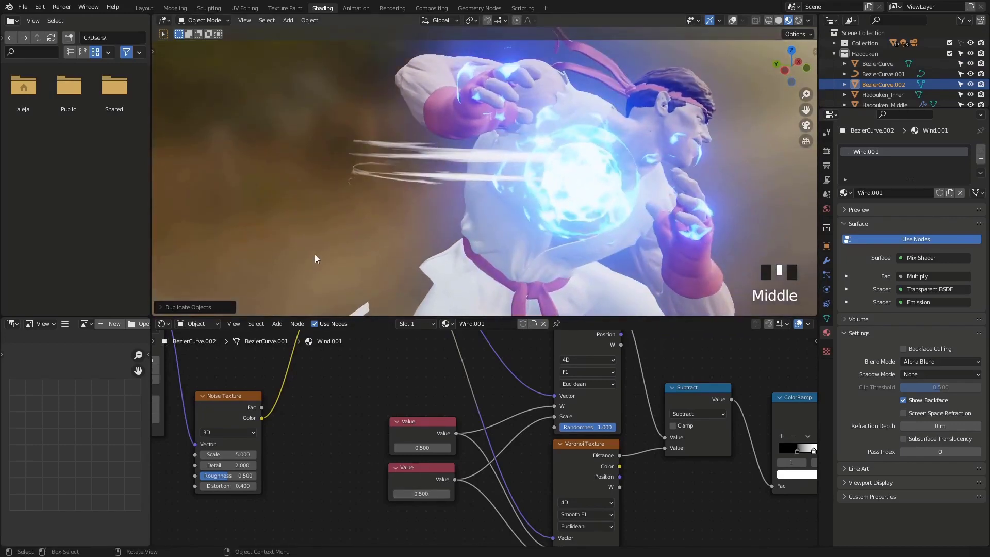
pyautogui.click(314, 254)
pyautogui.moveTo(365, 243)
pyautogui.mouseDown(button='middle')
pyautogui.moveTo(368, 223)
pyautogui.moveTo(362, 253)
pyautogui.moveTo(407, 266)
pyautogui.moveTo(466, 243)
pyautogui.moveTo(367, 250)
pyautogui.mouseUp(button='middle')
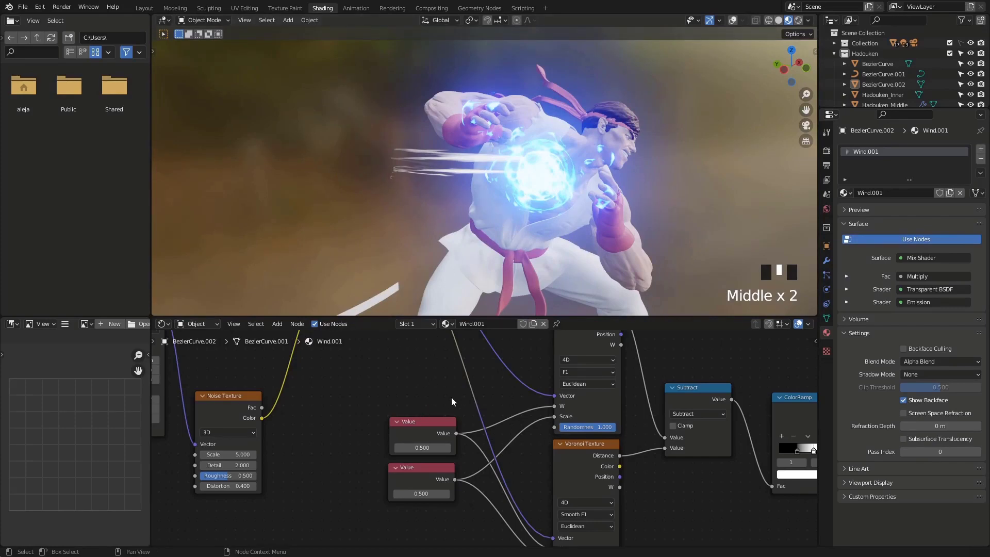
# Move the duplicated wind ribbon down so it sits slightly below the original.
pyautogui.scroll(-5, 456, 404)
pyautogui.moveTo(448, 392); pyautogui.dragTo(266, 421, button='middle')
pyautogui.moveTo(505, 408); pyautogui.dragTo(493, 315, button='middle')
pyautogui.moveTo(596, 462); pyautogui.dragTo(567, 445, button='middle')
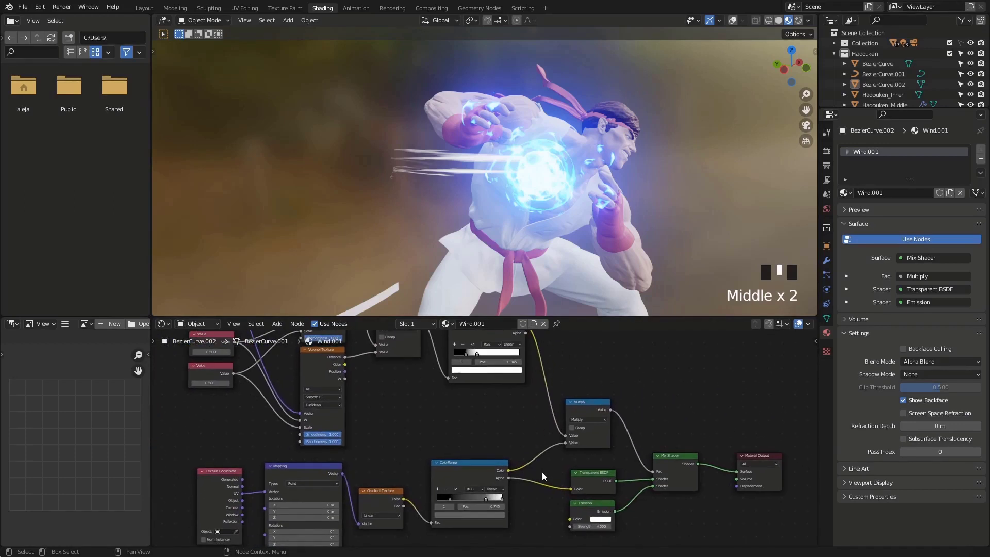
pyautogui.click(447, 152)
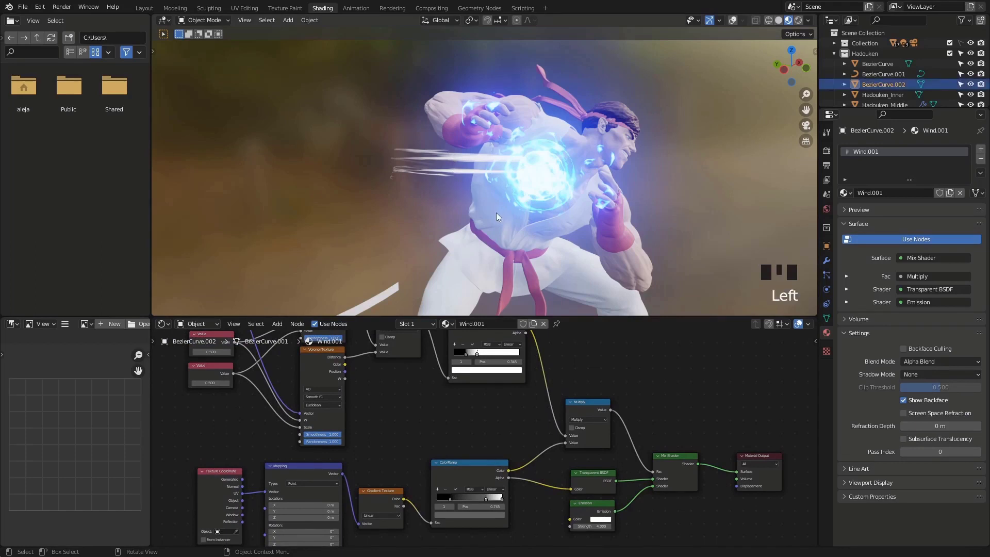
pyautogui.press('g')
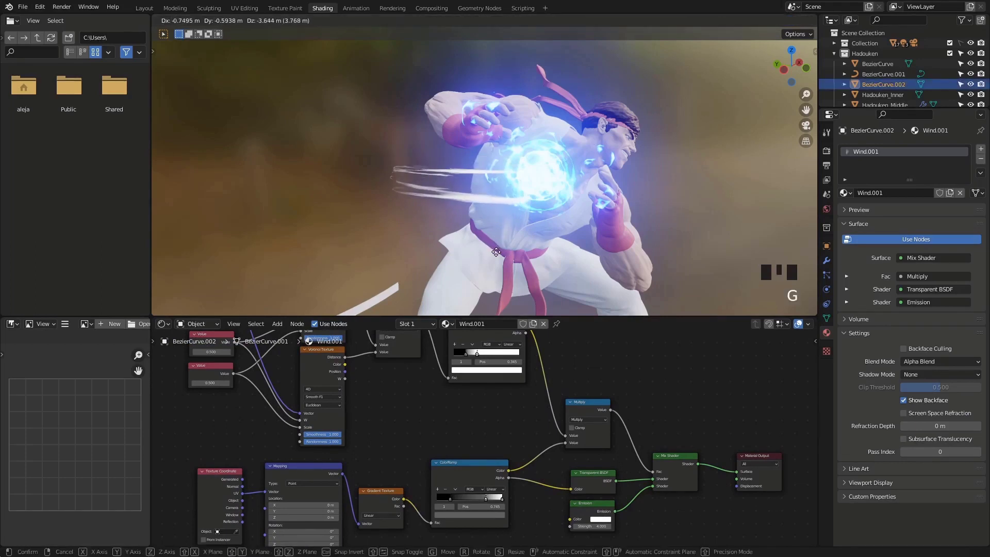
pyautogui.click(499, 251)
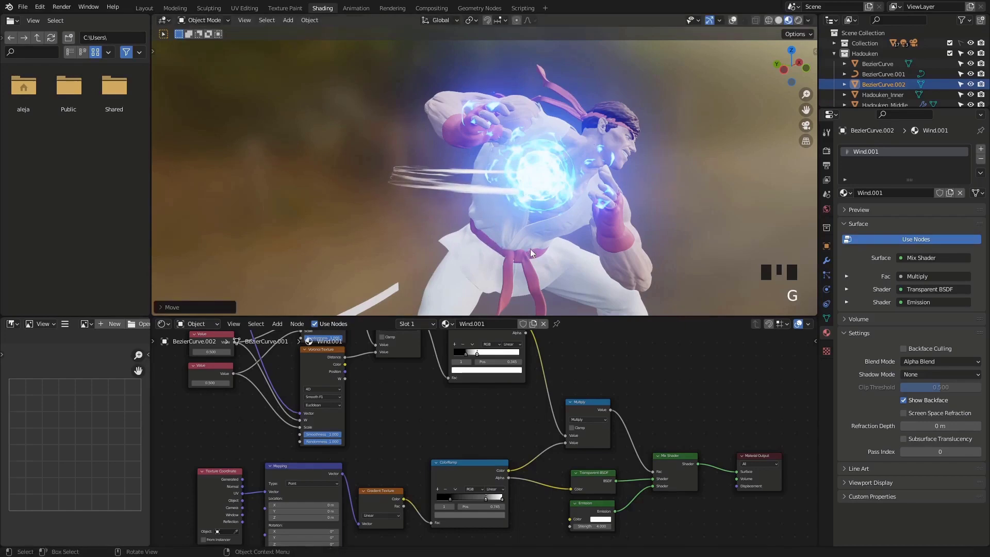
# Show the viewport overlays and, viewed from above, rotate the duplicated wind ribbon to swing it further around the character's front.
pyautogui.click(734, 20)
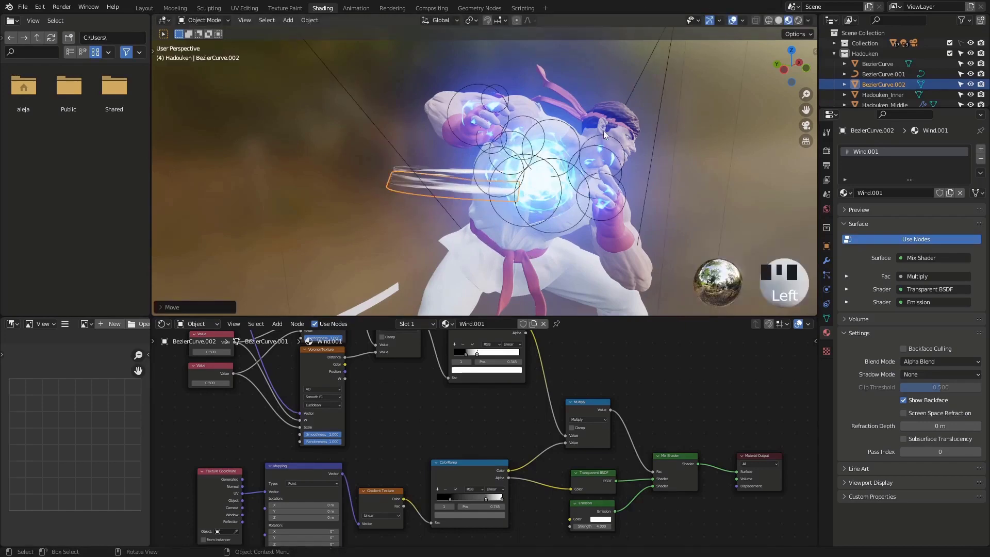
pyautogui.moveTo(603, 131); pyautogui.dragTo(639, 227, button='middle')
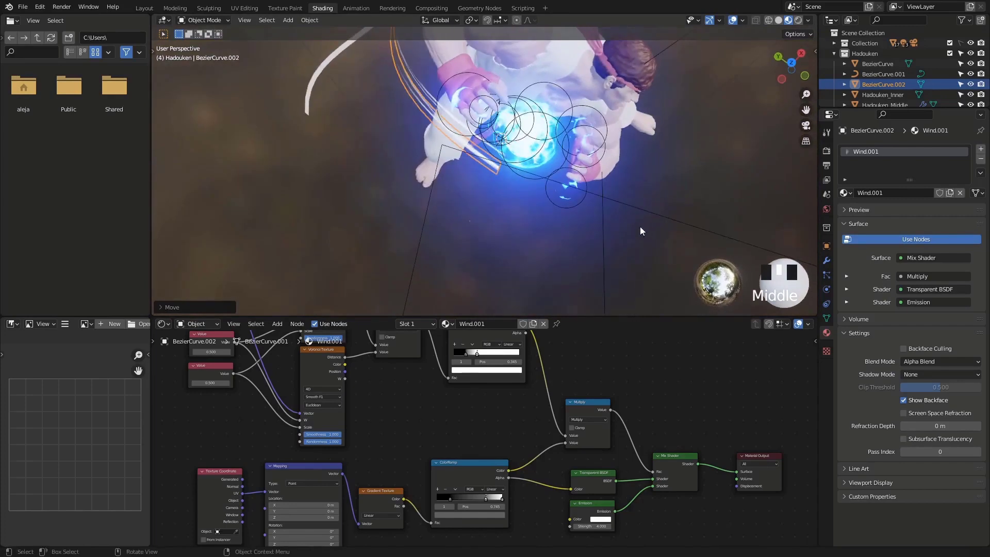
pyautogui.press('r')
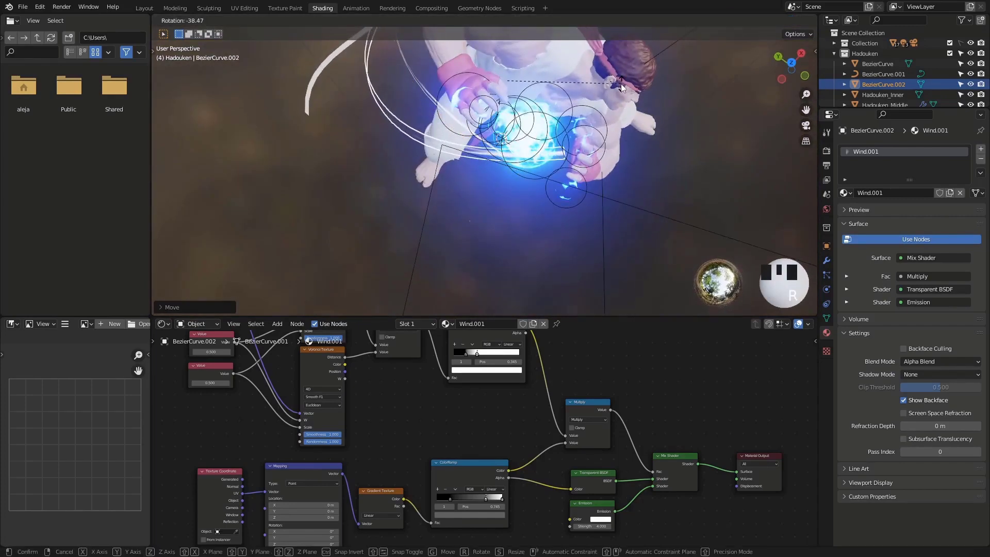
pyautogui.click(633, 166)
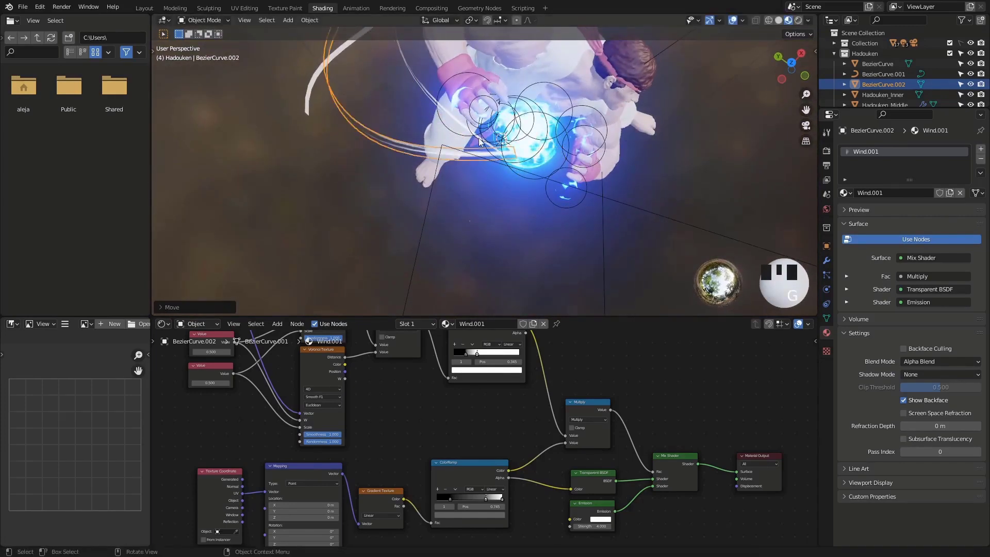
pyautogui.click(485, 141)
pyautogui.click(485, 141)
pyautogui.click(484, 141)
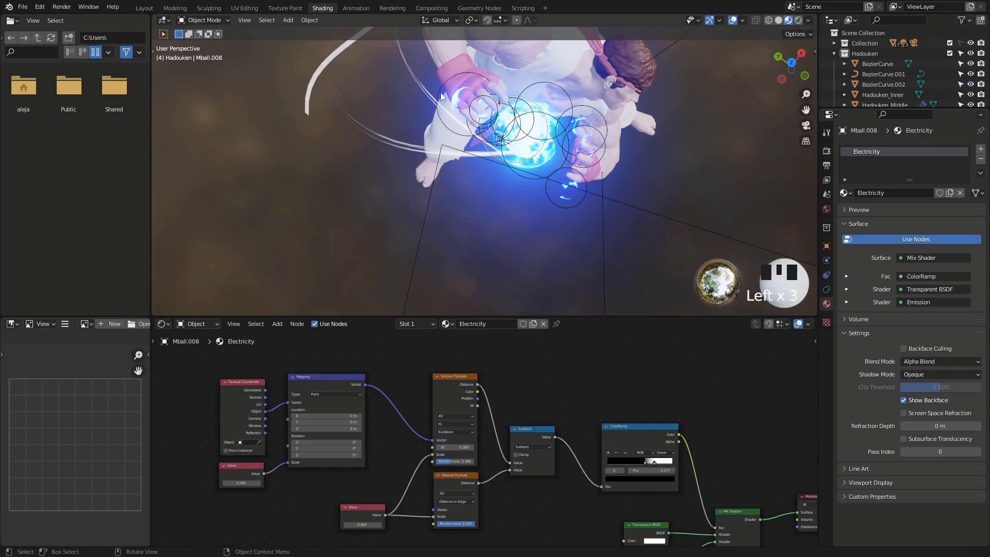
# Move the duplicated wind ribbon down about 0.5 m along the Z axis to separate it from the original.
pyautogui.click(422, 93)
pyautogui.moveTo(609, 158); pyautogui.dragTo(505, 223, button='middle')
pyautogui.click(531, 280)
pyautogui.click(408, 194)
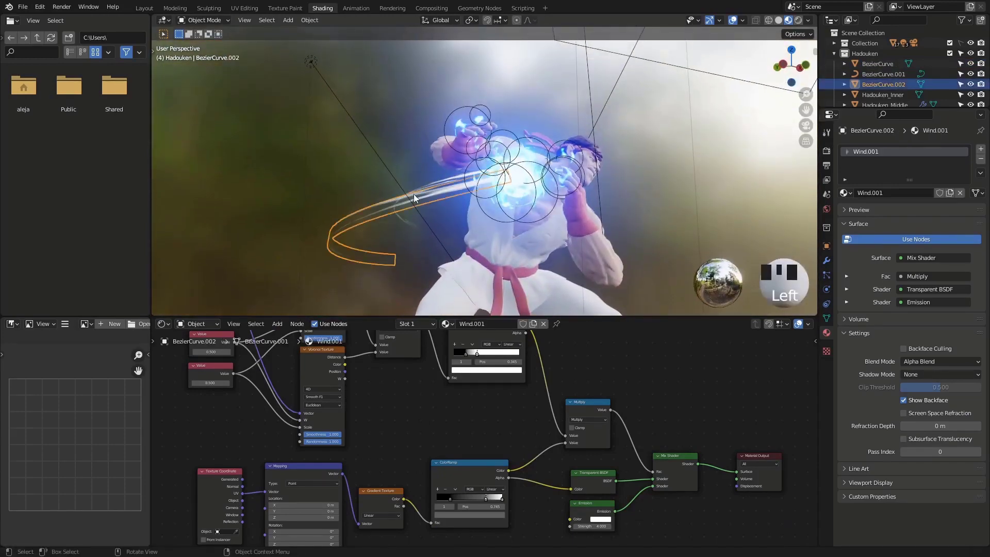
pyautogui.moveTo(408, 194); pyautogui.dragTo(425, 212, button='middle')
pyautogui.press('g')
pyautogui.press('z')
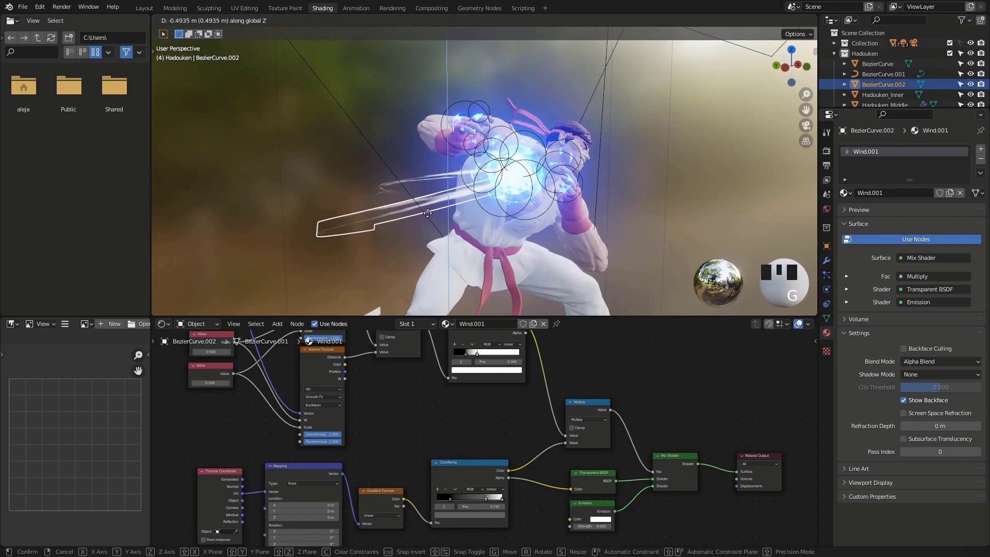
pyautogui.click(428, 218)
pyautogui.click(400, 127)
pyautogui.moveTo(654, 121)
pyautogui.mouseDown(button='middle')
pyautogui.moveTo(576, 137)
pyautogui.moveTo(658, 122)
pyautogui.moveTo(690, 97)
pyautogui.mouseUp(button='middle')
pyautogui.scroll(2, 587, 134)
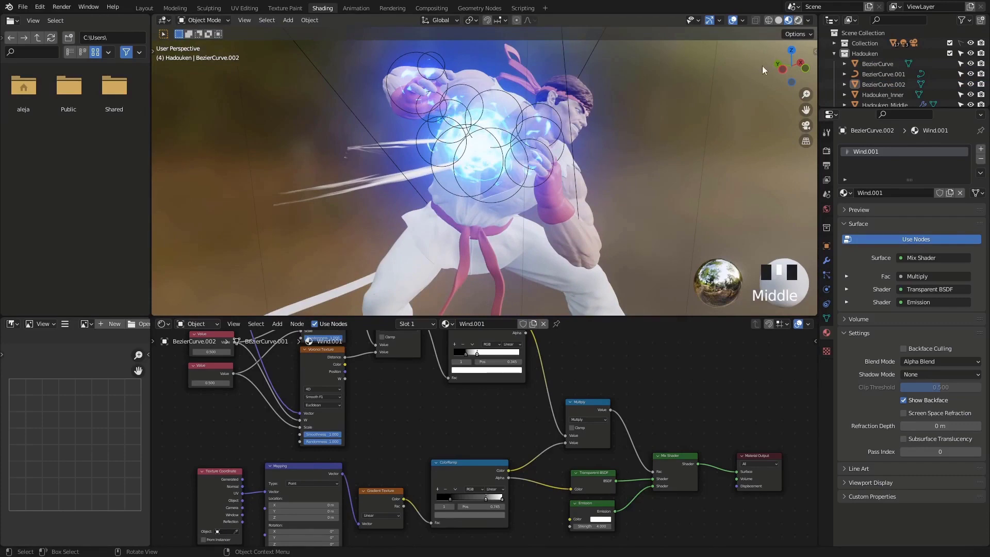
# Switch the viewport to Rendered shading and set the render engine to Cycles.
pyautogui.click(798, 20)
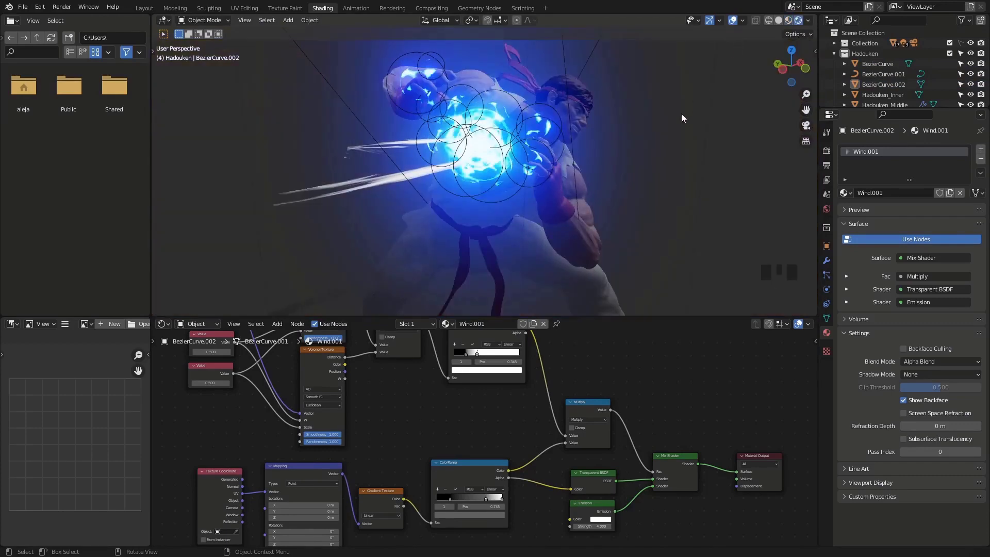
pyautogui.click(826, 132)
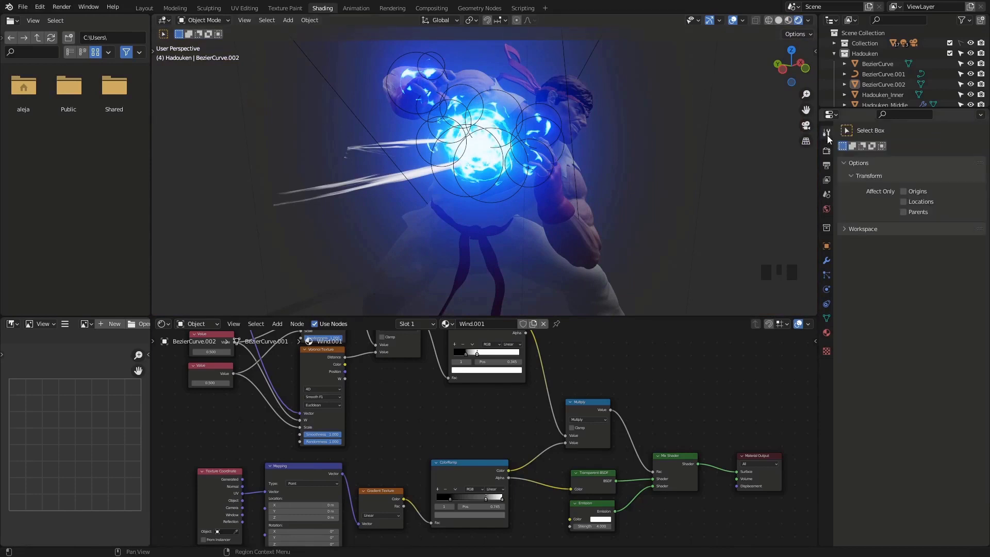
pyautogui.click(826, 151)
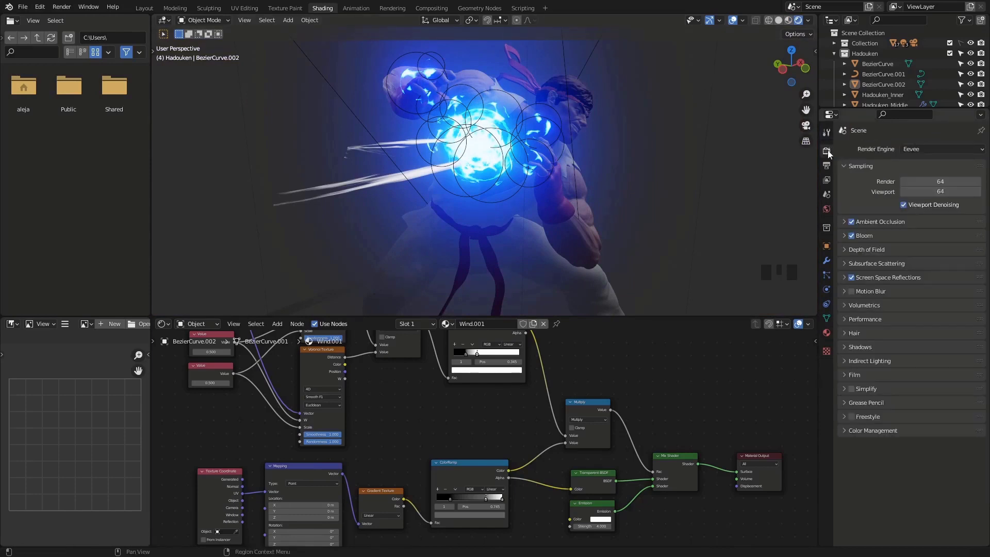
pyautogui.click(917, 152)
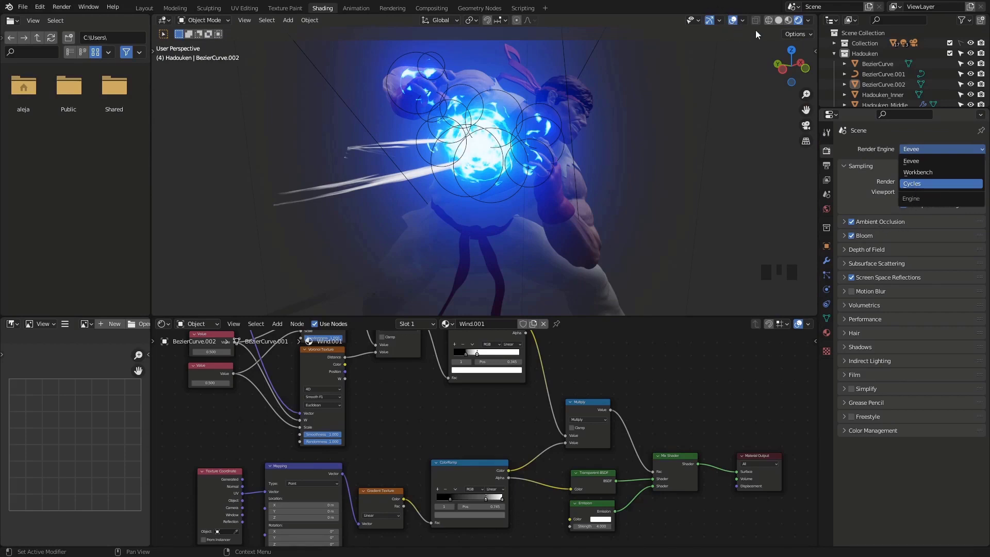
pyautogui.press('Return')
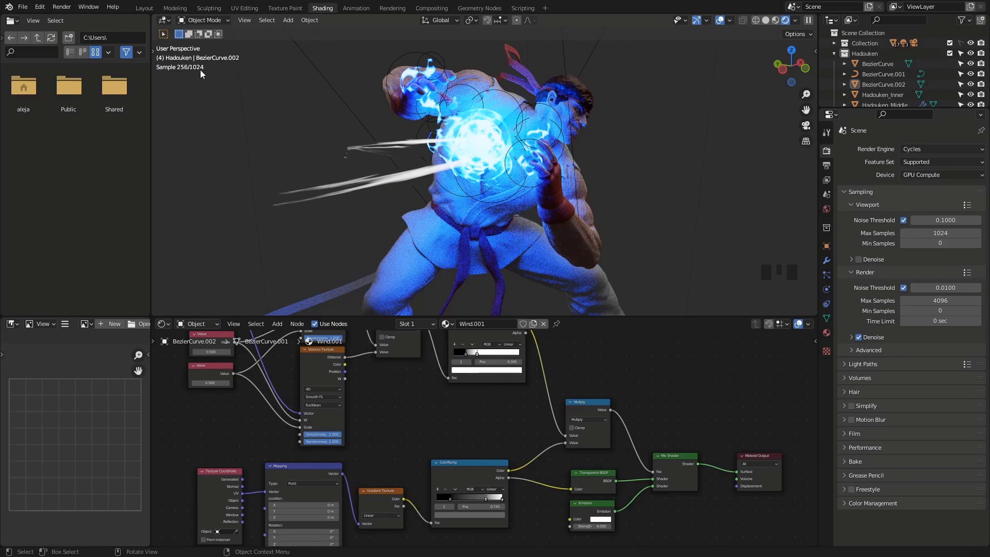
# Set the Cycles viewport Max Samples to 128 and check the rendered character from slightly different angles.
pyautogui.click(930, 232)
pyautogui.write('1')
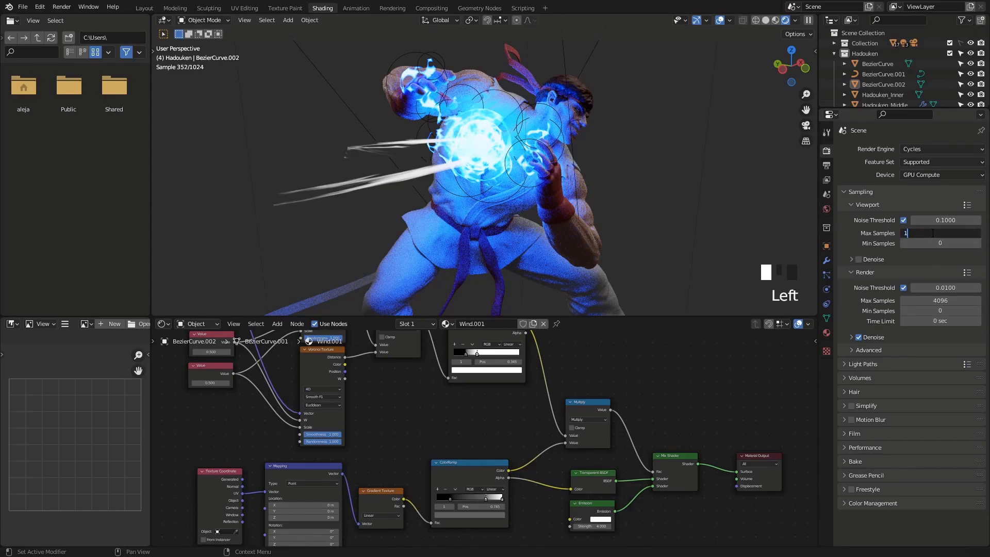
pyautogui.write('28')
pyautogui.press('Return')
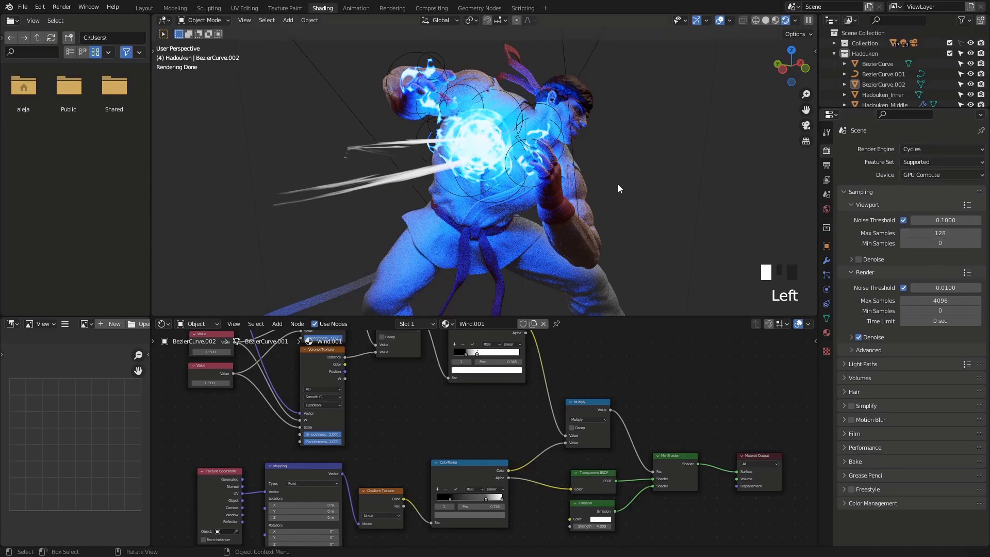
pyautogui.moveTo(618, 184); pyautogui.dragTo(626, 153, button='middle')
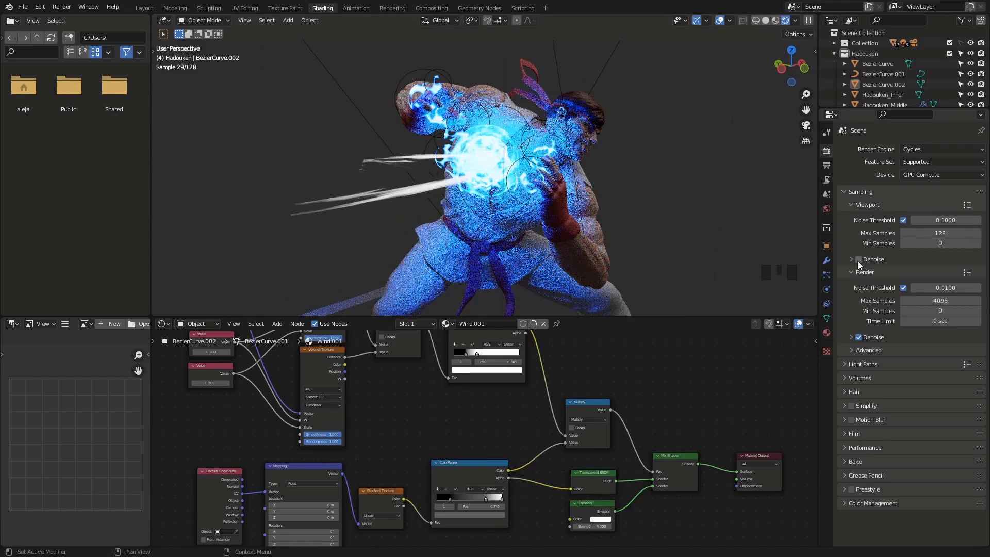
pyautogui.scroll(2, 681, 193)
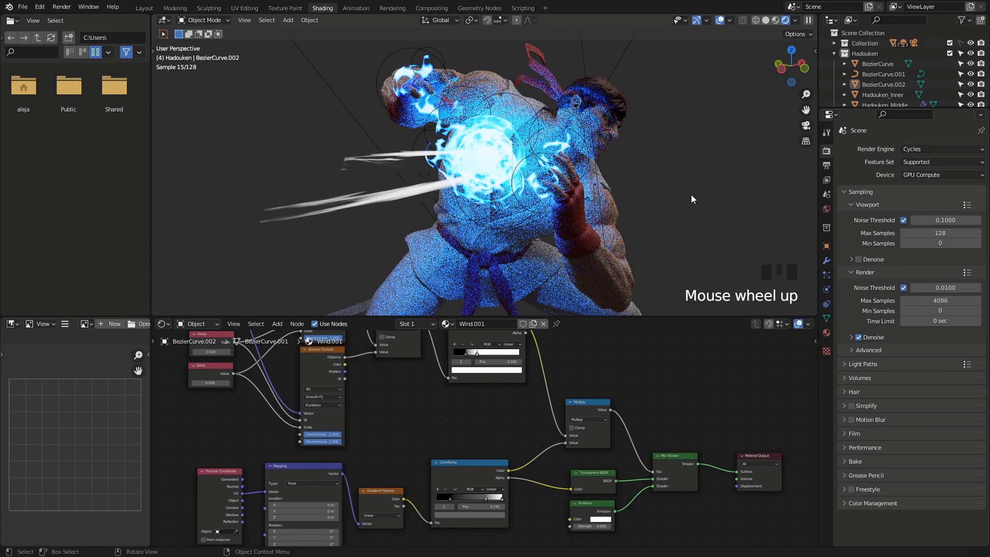
pyautogui.moveTo(624, 200); pyautogui.dragTo(657, 196, button='middle')
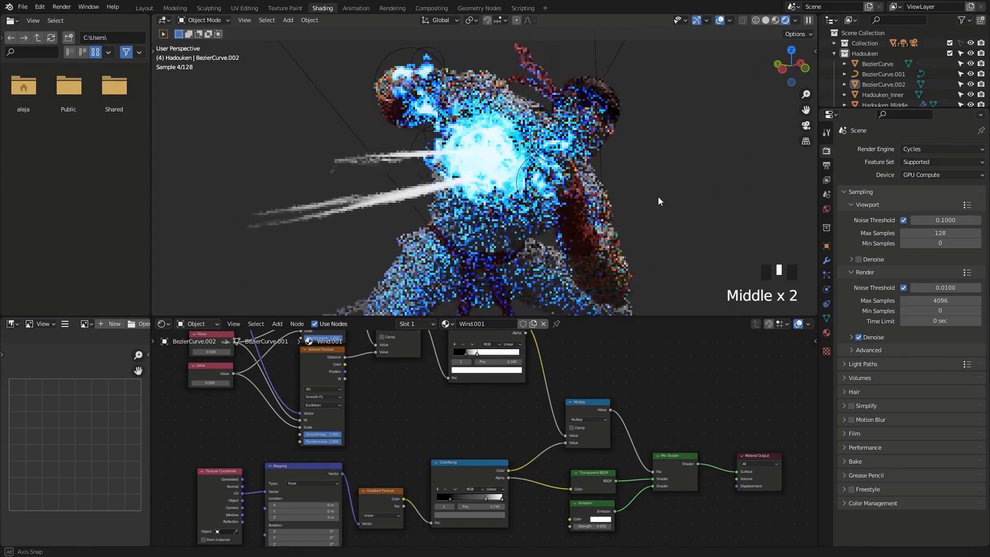
# Set the Emission strength of the metaballs' Electricity material to 150 and hide the viewport overlays to check the glow.
pyautogui.click(404, 73)
pyautogui.moveTo(595, 332); pyautogui.dragTo(433, 513, button='middle')
pyautogui.scroll(6, 433, 512)
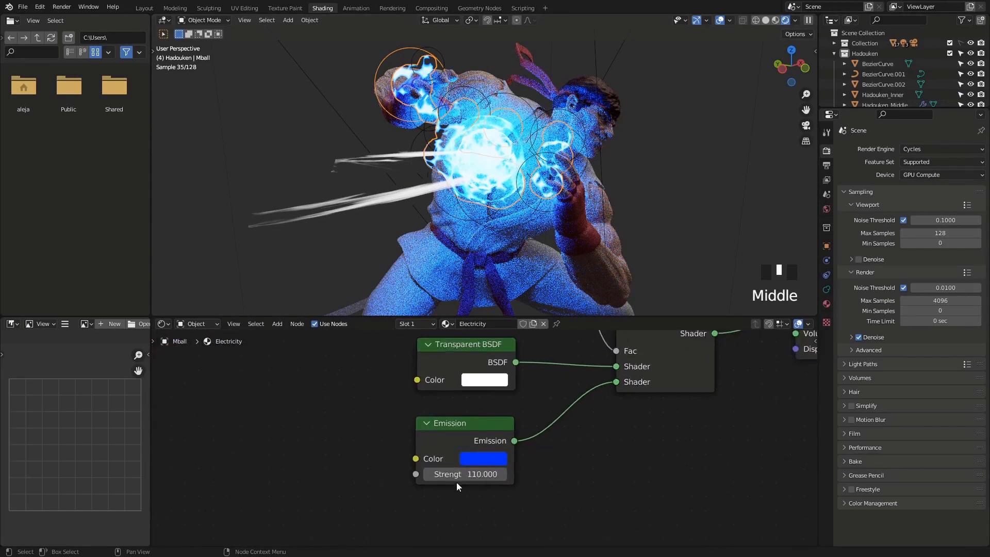
pyautogui.scroll(4, 456, 484)
pyautogui.click(466, 479)
pyautogui.write('1')
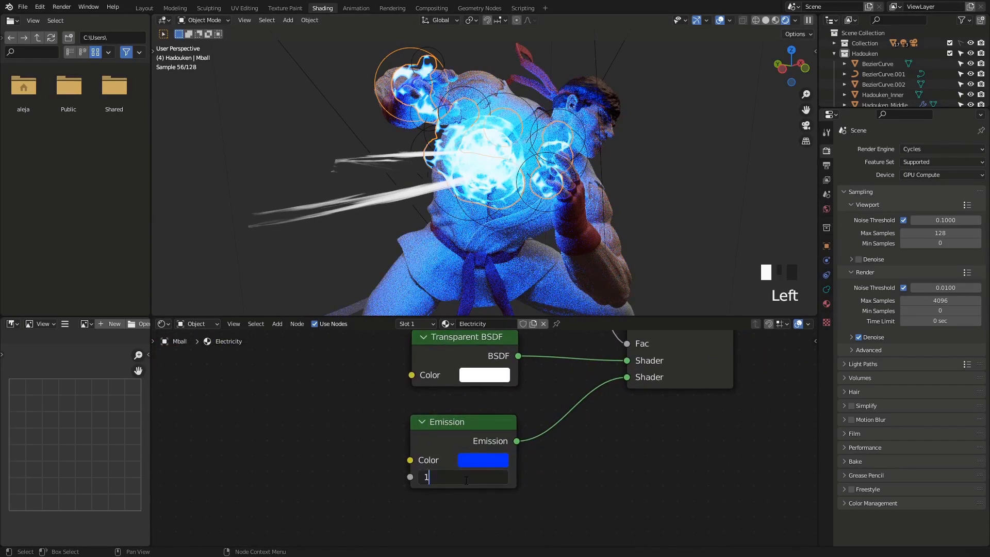
pyautogui.write('50')
pyautogui.press('Return')
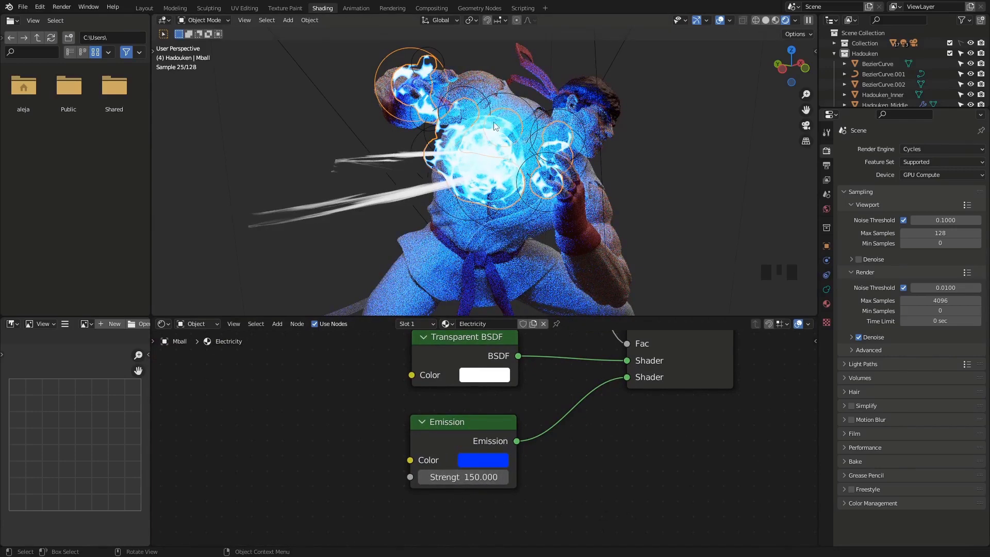
pyautogui.click(726, 208)
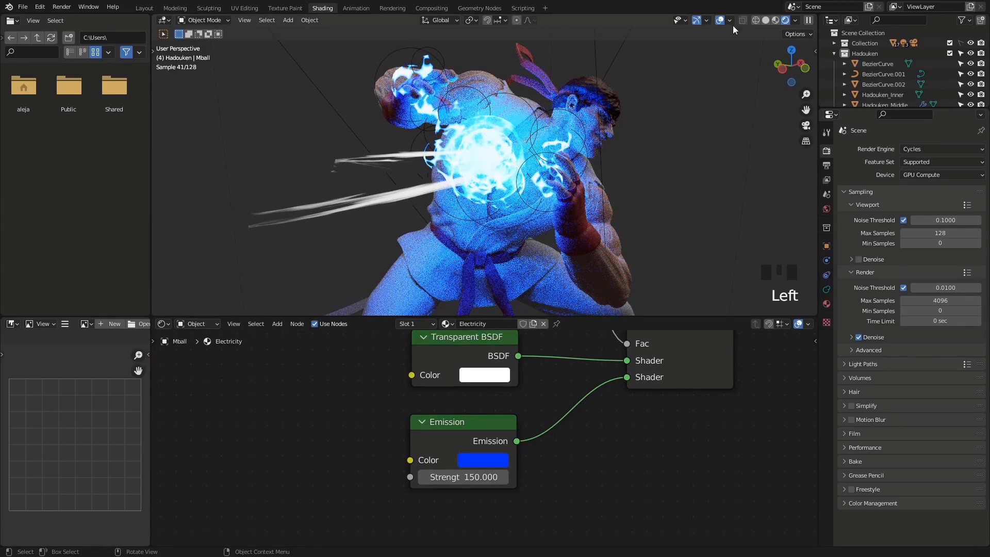
pyautogui.click(722, 20)
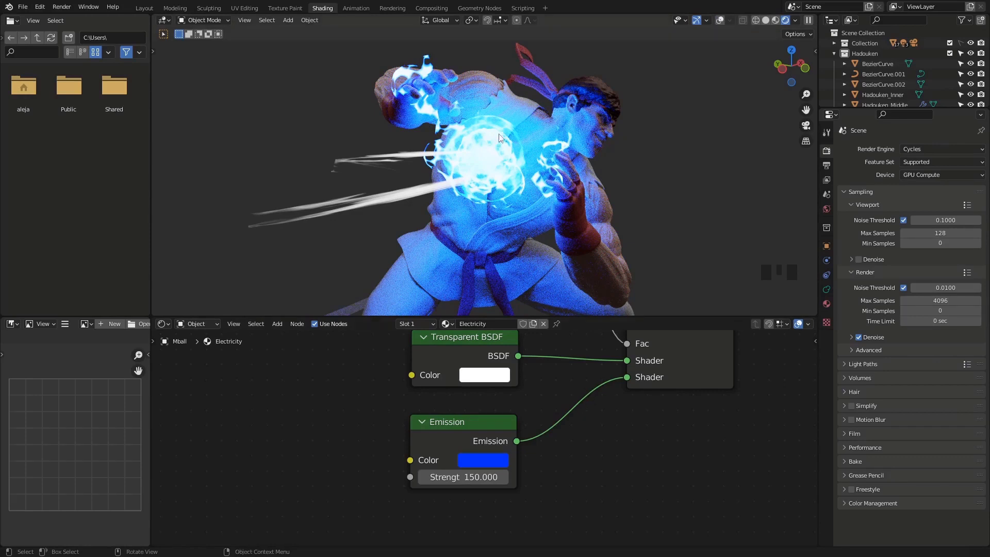
# Return the viewport to Material Preview shading and select the outer Hadouken sphere.
pyautogui.click(766, 20)
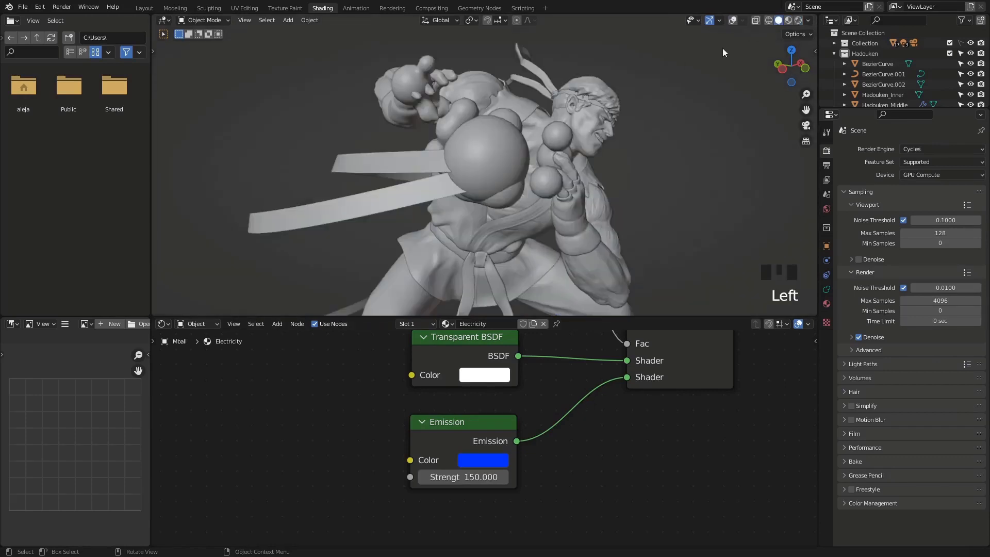
pyautogui.click(787, 20)
pyautogui.click(490, 158)
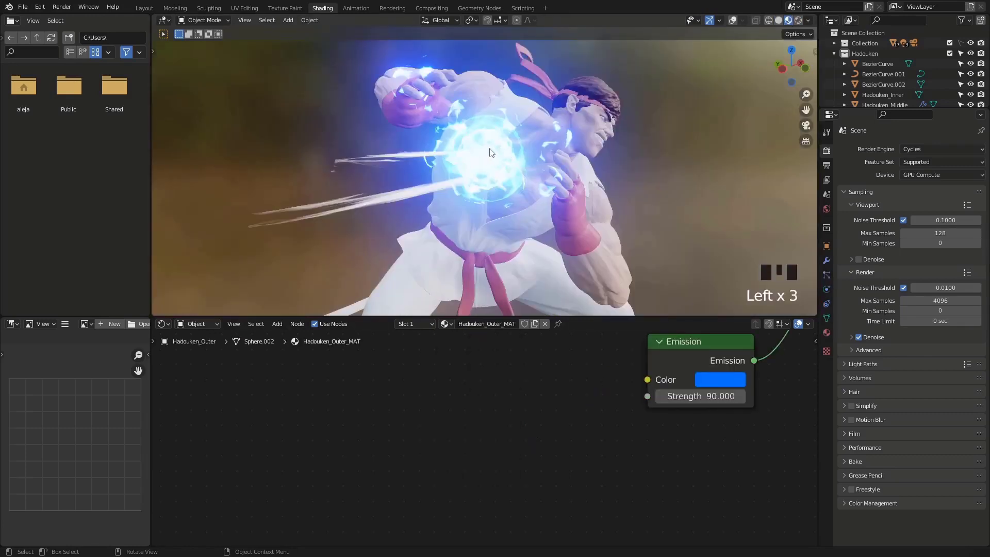
# Select the inner Hadouken sphere and switch the 3D viewport to rendered shading.
pyautogui.click(490, 152)
pyautogui.click(490, 153)
pyautogui.click(489, 153)
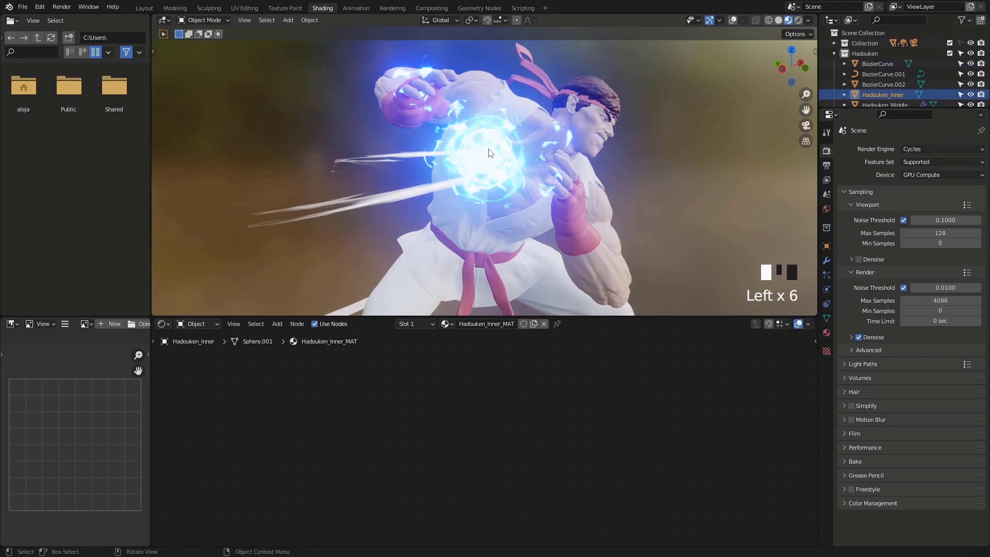
pyautogui.click(489, 152)
pyautogui.click(490, 153)
pyautogui.scroll(-2, 908, 80)
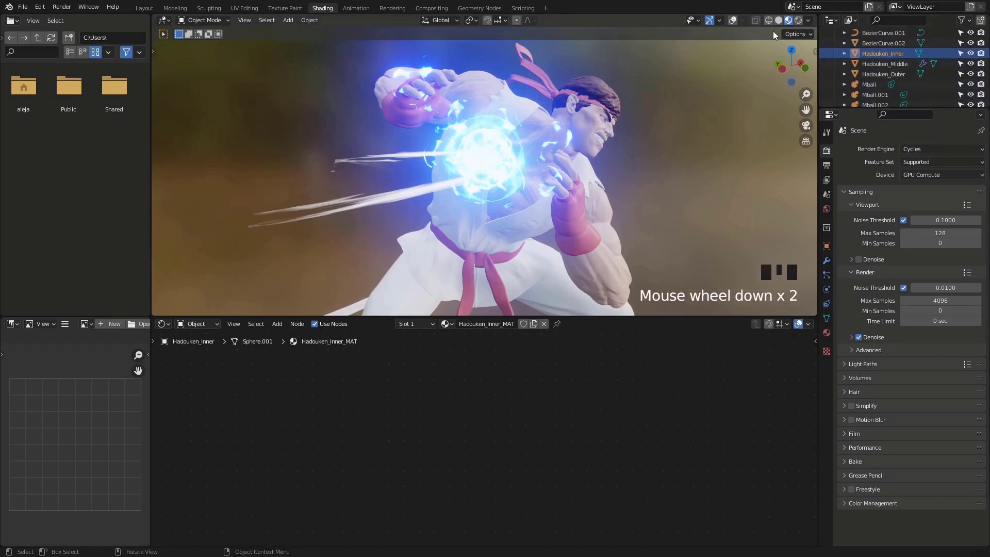
pyautogui.click(793, 21)
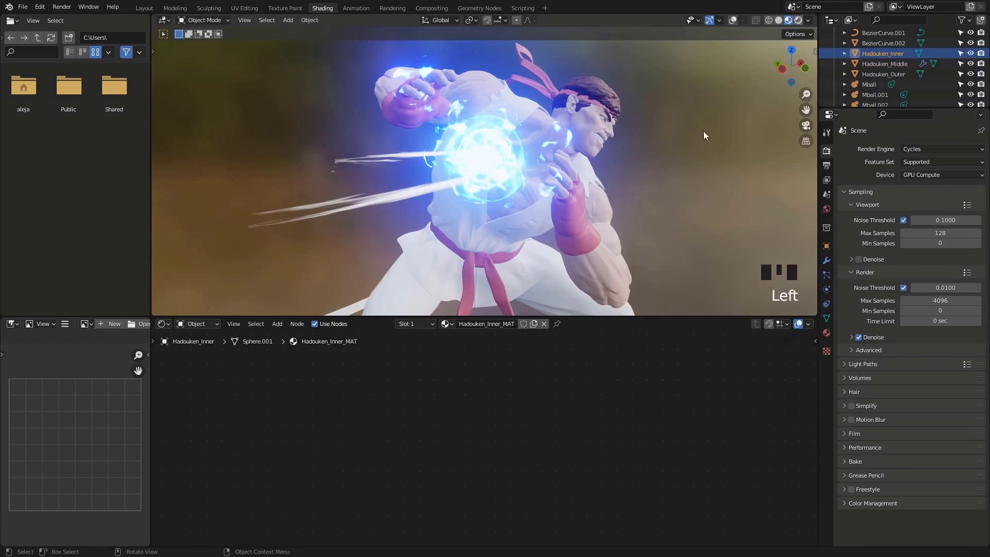
pyautogui.click(798, 21)
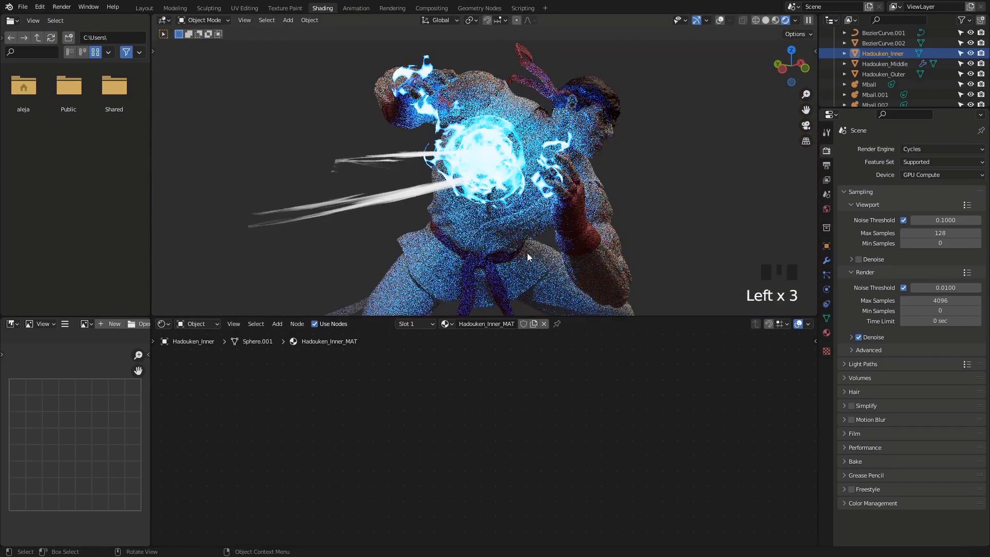
# Select the lowest curve beside the figure's leg, BezierCurve.001, and assign it the existing Wind material.
pyautogui.scroll(-1, 527, 252)
pyautogui.keyDown('shift'); pyautogui.moveTo(513, 266); pyautogui.dragTo(507, 217, button='middle'); pyautogui.keyUp('shift')
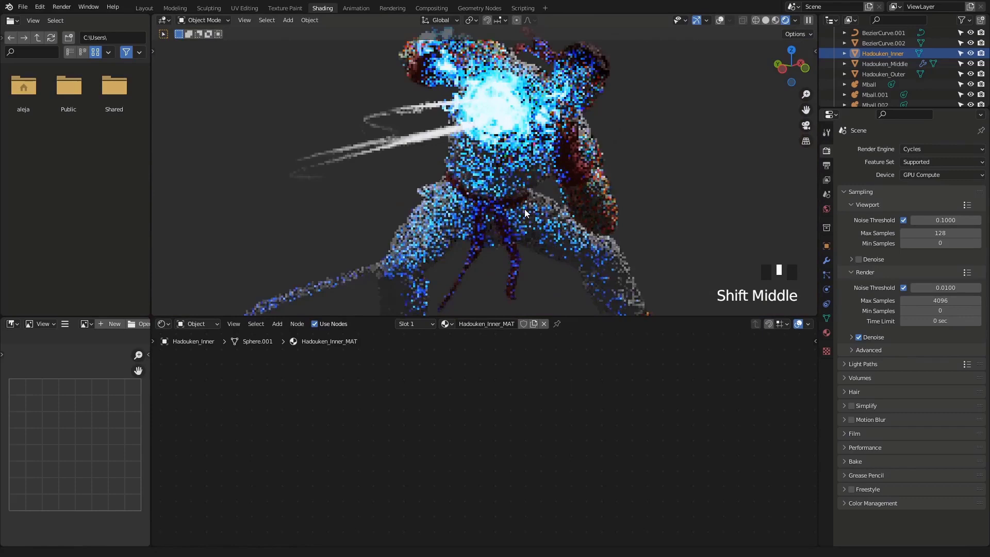
pyautogui.click(324, 289)
pyautogui.click(322, 284)
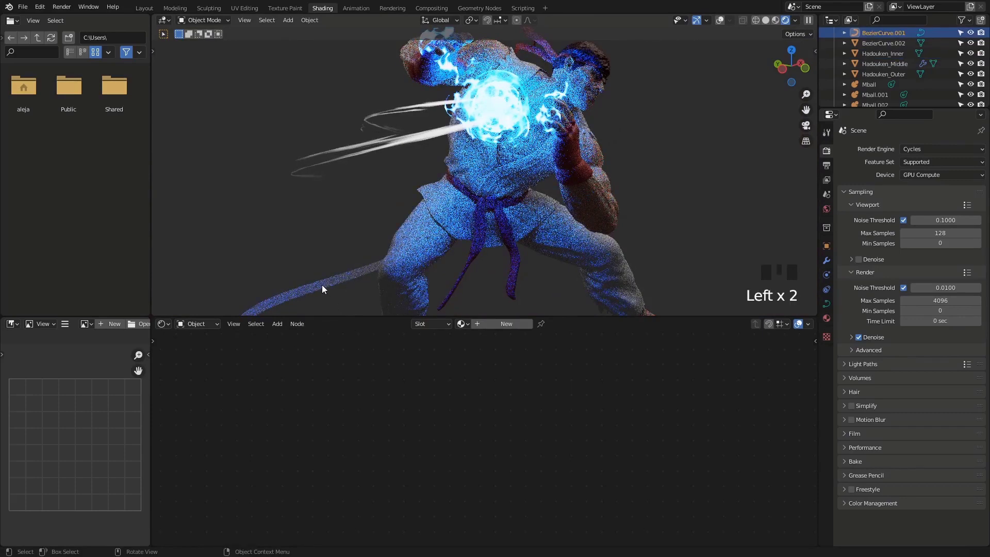
pyautogui.click(461, 324)
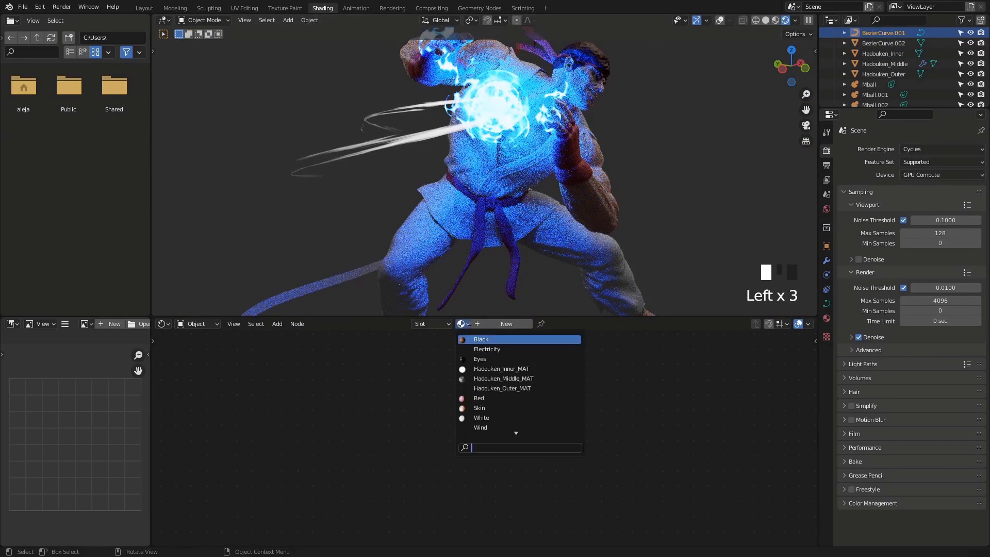
pyautogui.click(490, 428)
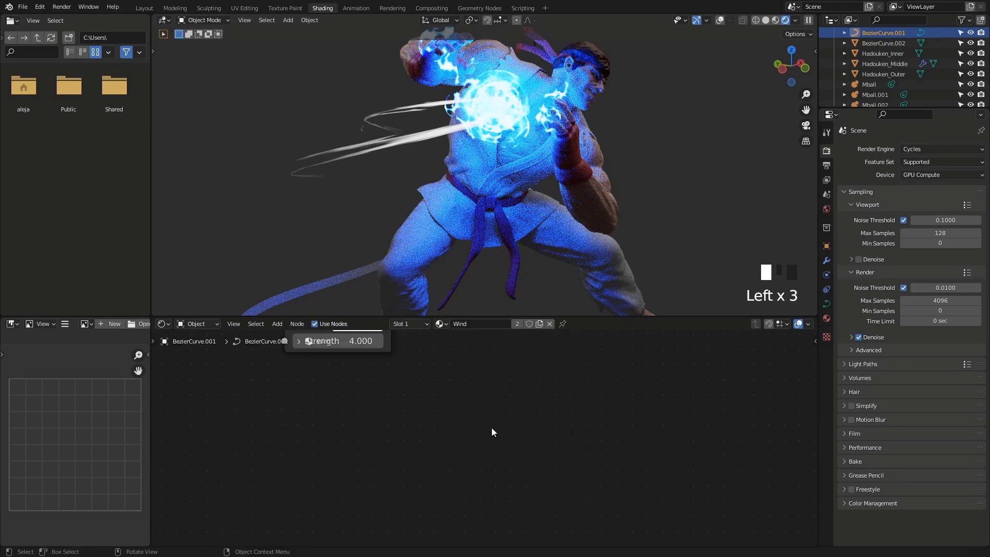
# Move the lowest wind curve about 12.9 m, up to the level of the figure's belt and hip.
pyautogui.click(342, 277)
pyautogui.press('g')
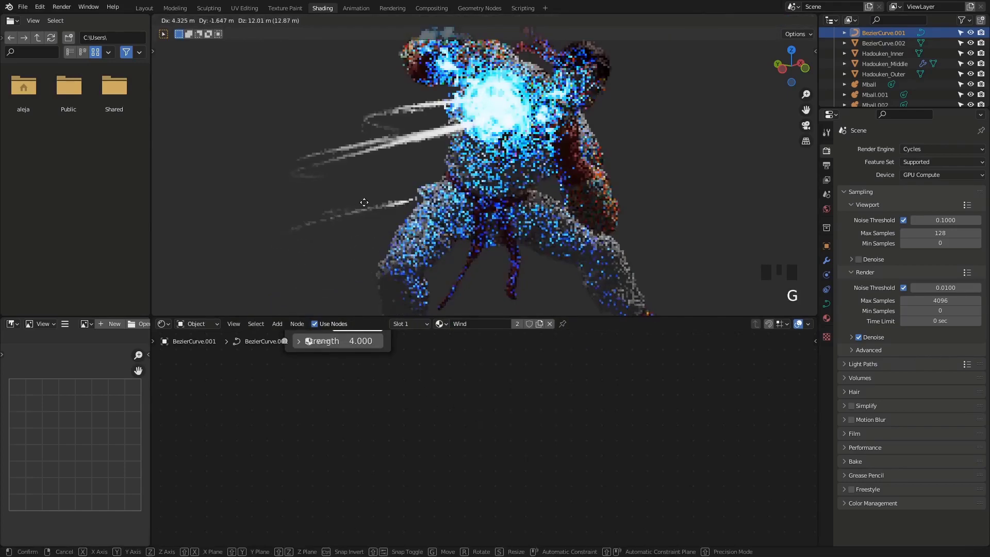
pyautogui.click(364, 202)
# Enter edit mode on the lowest wind curve and turn on the viewport overlays to show its control points.
pyautogui.press('Tab')
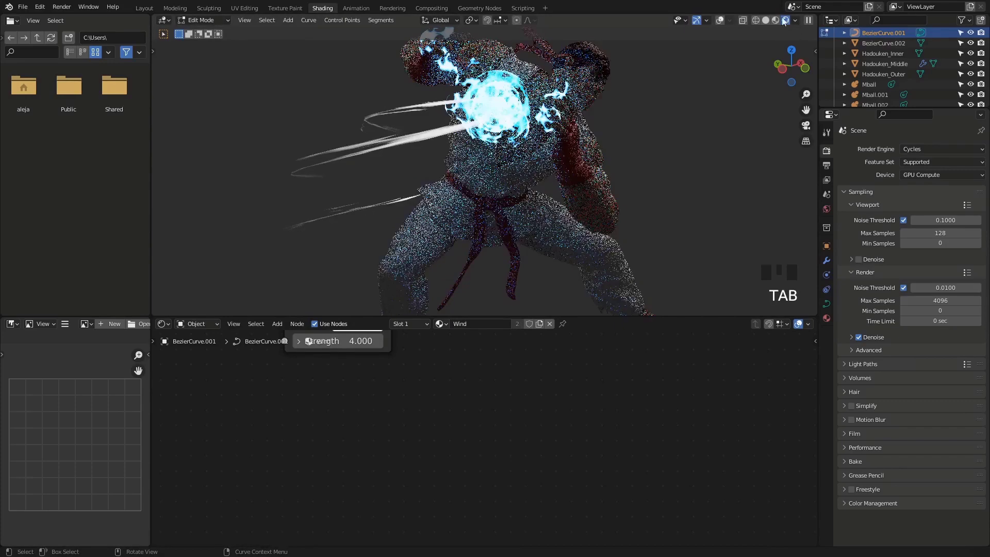
pyautogui.click(720, 21)
pyautogui.click(722, 20)
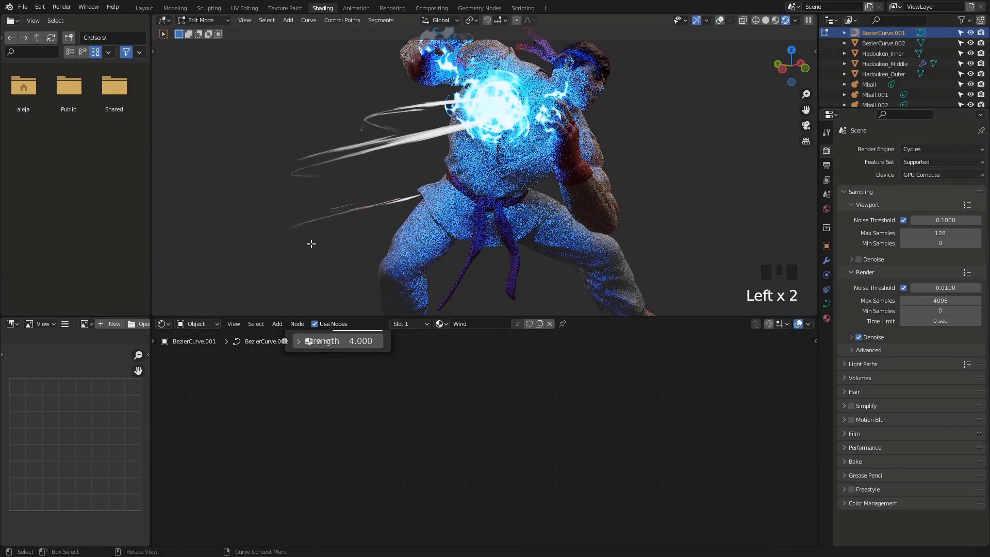
pyautogui.press('Tab')
pyautogui.press('Tab')
pyautogui.click(343, 216)
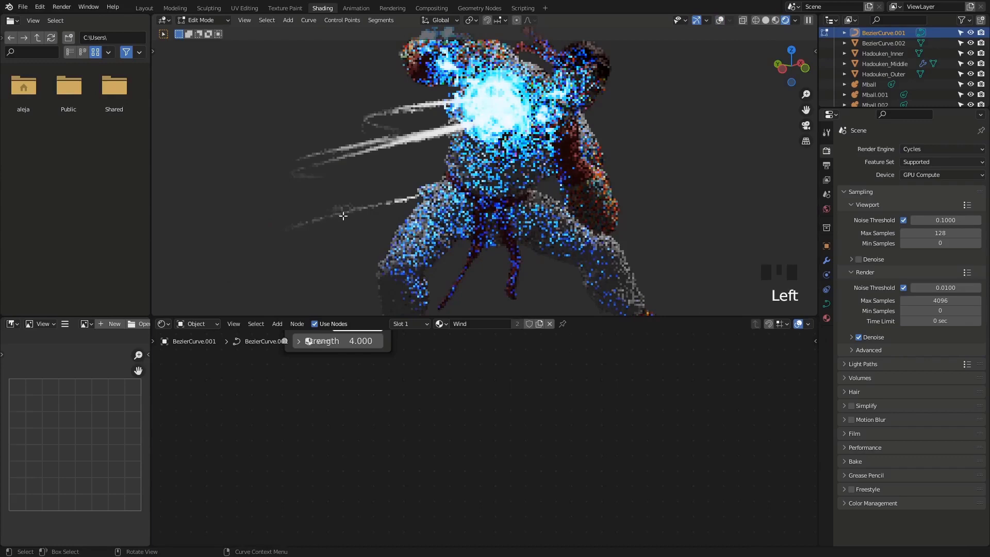
pyautogui.click(720, 21)
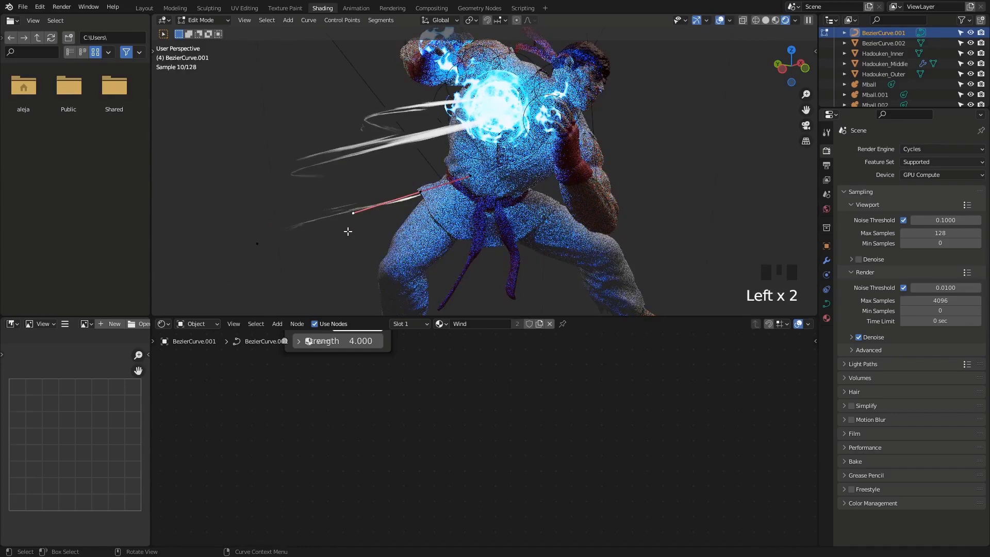
pyautogui.keyDown('shift'); pyautogui.moveTo(346, 227); pyautogui.dragTo(383, 219, button='middle'); pyautogui.keyUp('shift')
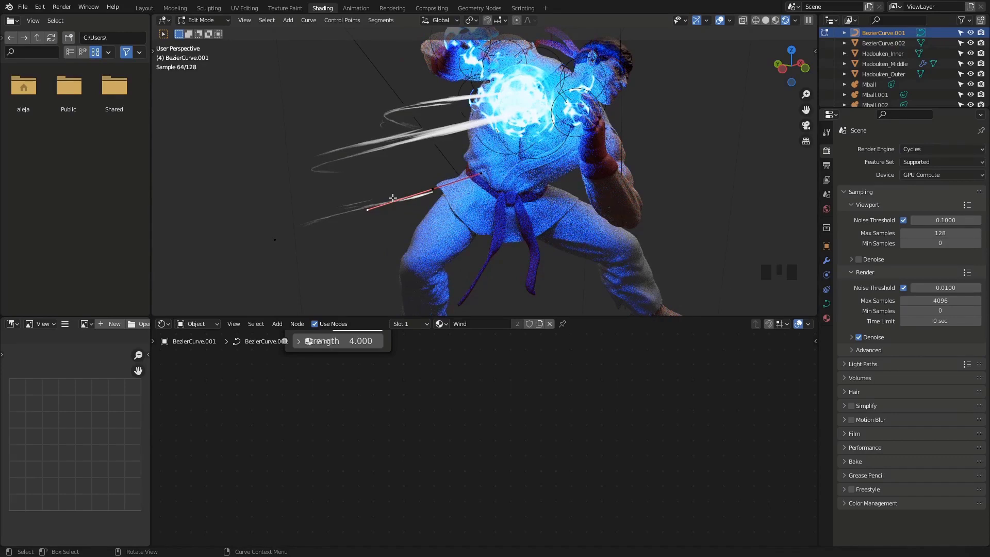
# View the wind material's nodes and open the middle wind streak, BezierCurve.002, in edit mode to examine its mesh.
pyautogui.scroll(-4, 470, 515)
pyautogui.moveTo(464, 454); pyautogui.dragTo(482, 516, button='middle')
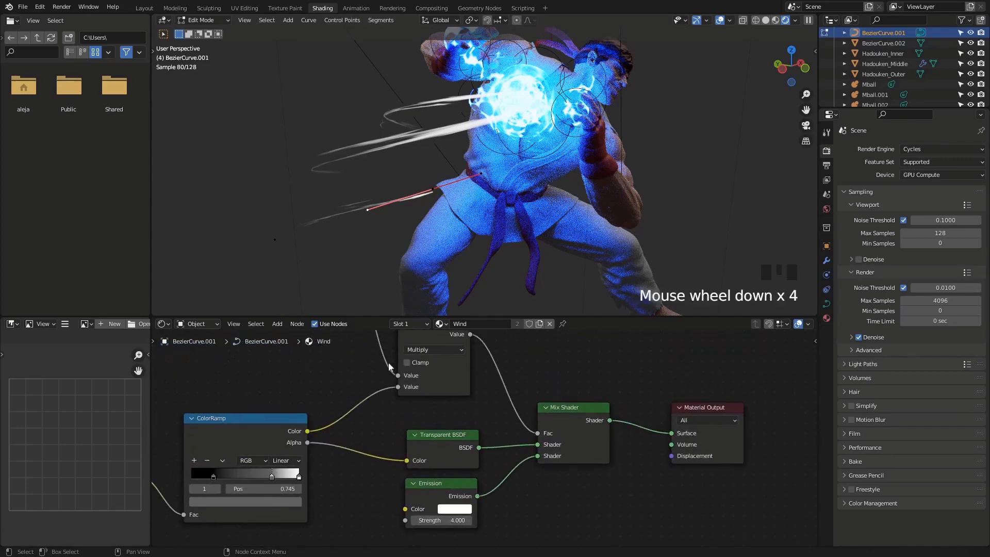
pyautogui.press('Tab')
pyautogui.click(395, 145)
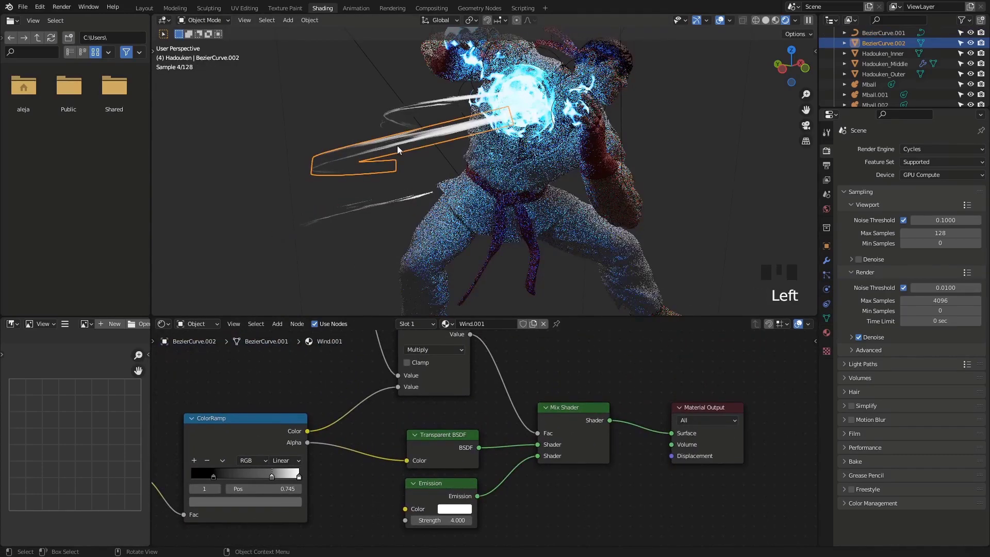
pyautogui.press('Tab')
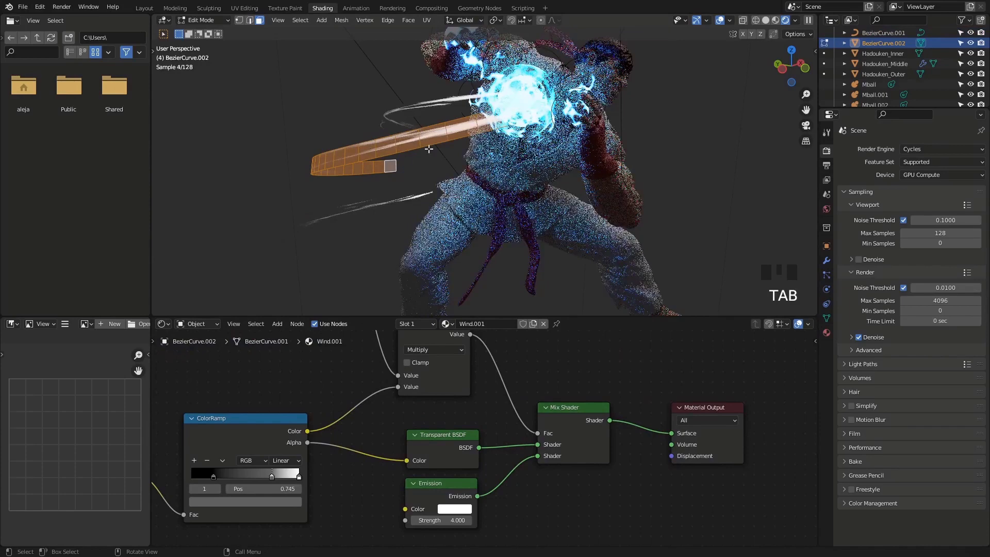
pyautogui.moveTo(353, 178); pyautogui.dragTo(443, 133, button='middle')
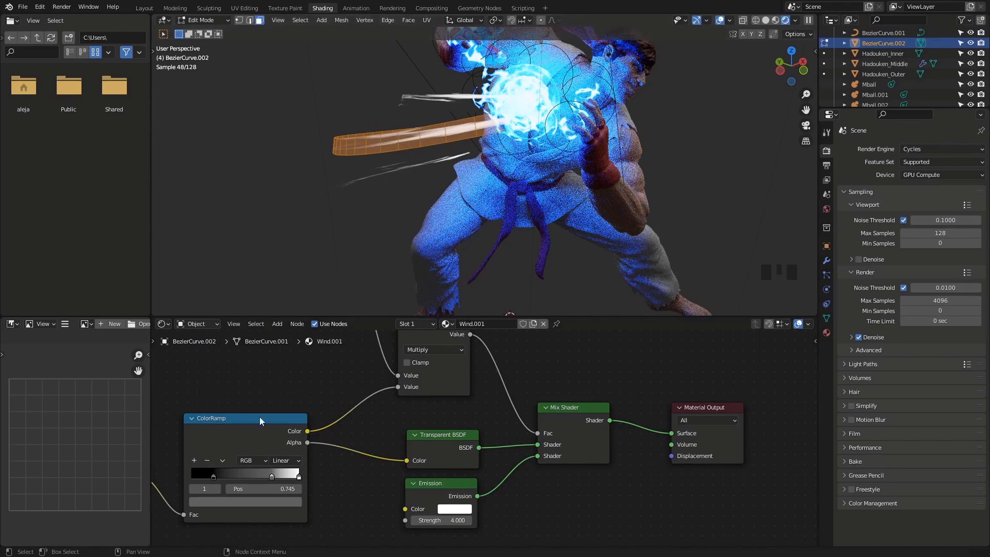
# Try Object texture coordinates as the Mapping vector input of the Wind.001 material and reconnect UV.
pyautogui.moveTo(259, 416); pyautogui.dragTo(679, 463, button='middle')
pyautogui.moveTo(314, 370); pyautogui.dragTo(310, 370, button='middle')
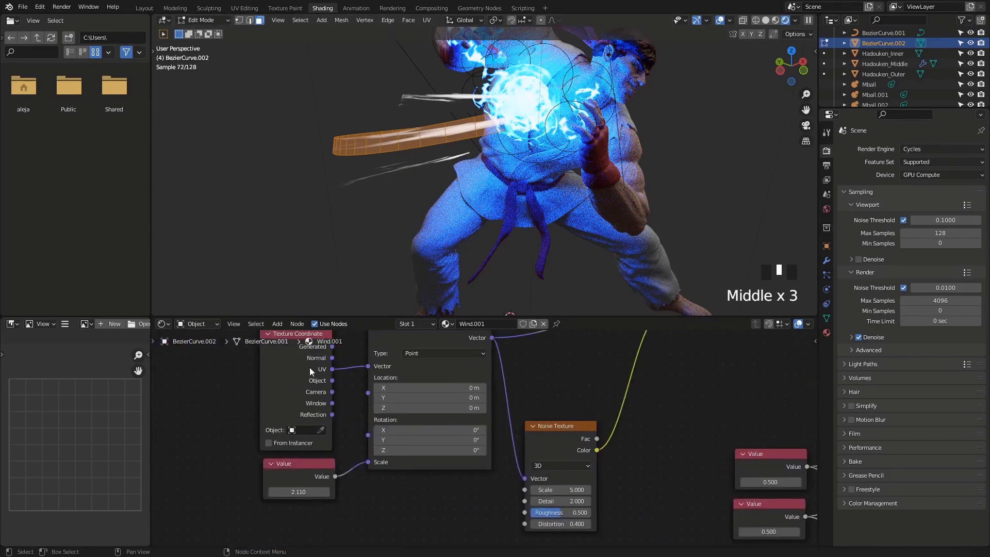
pyautogui.moveTo(331, 380); pyautogui.dragTo(367, 367)
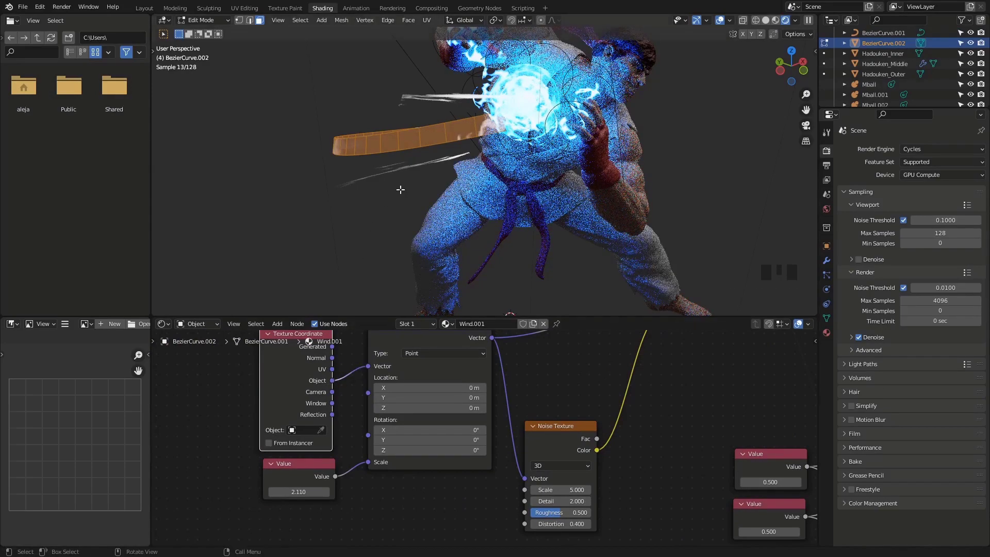
pyautogui.moveTo(407, 188); pyautogui.dragTo(439, 187, button='middle')
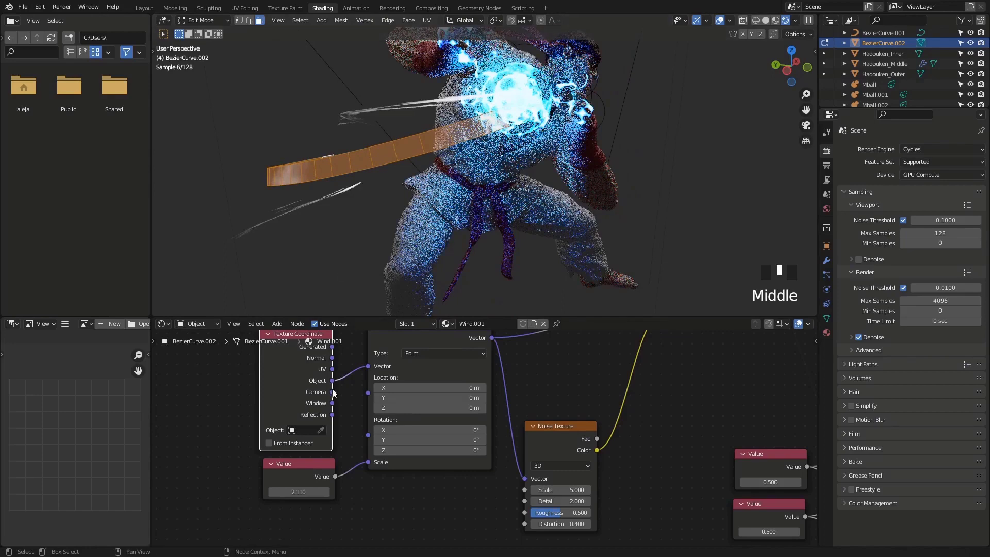
pyautogui.moveTo(332, 369); pyautogui.dragTo(367, 366)
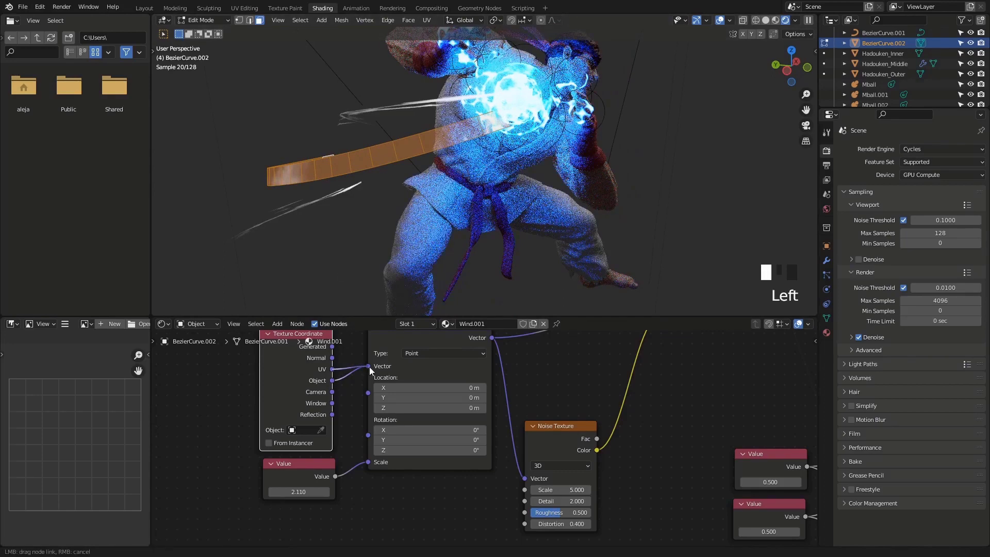
pyautogui.moveTo(345, 279); pyautogui.dragTo(307, 267, button='middle')
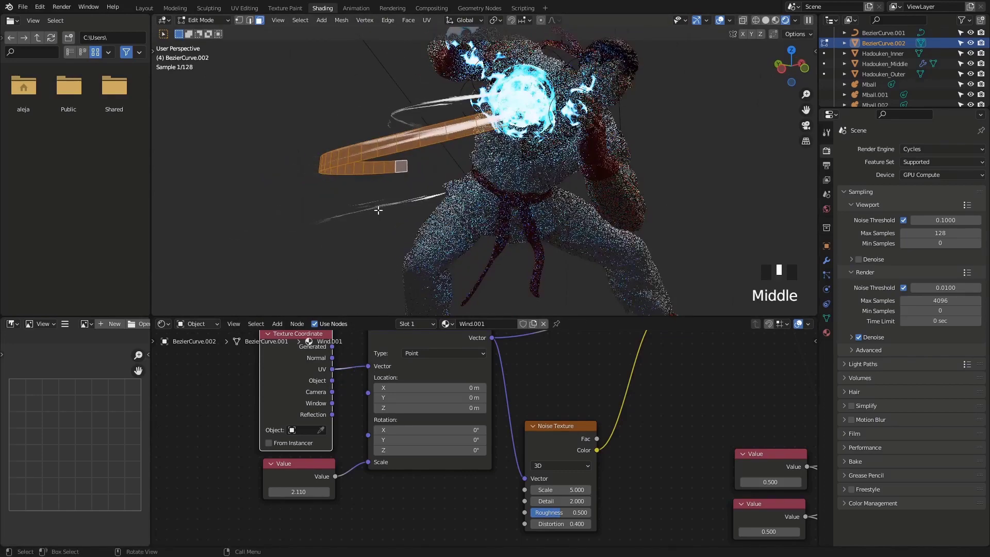
# Switch the viewport to material preview, leave edit mode on the middle streak, and select the lowest wind curve, BezierCurve.001.
pyautogui.click(378, 210)
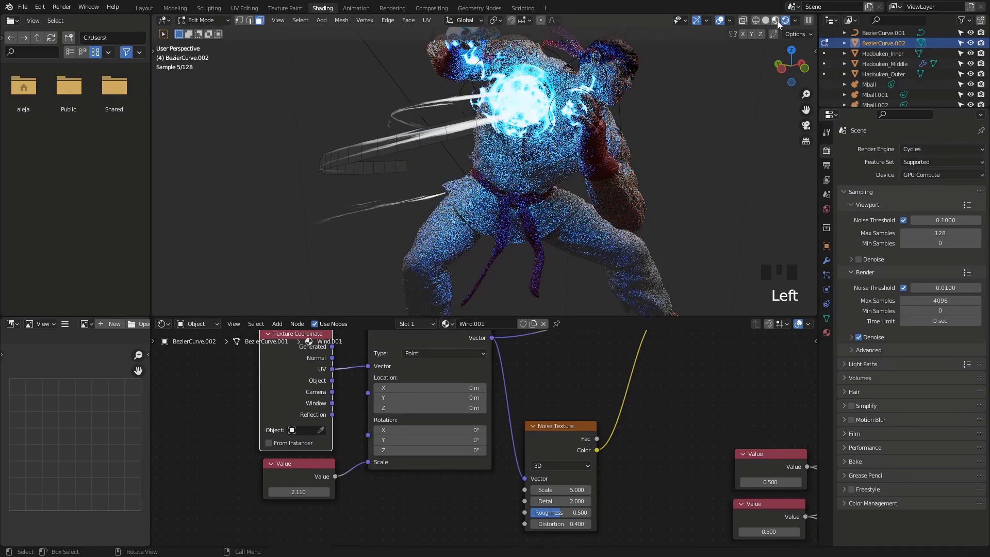
pyautogui.click(776, 21)
pyautogui.press('Tab')
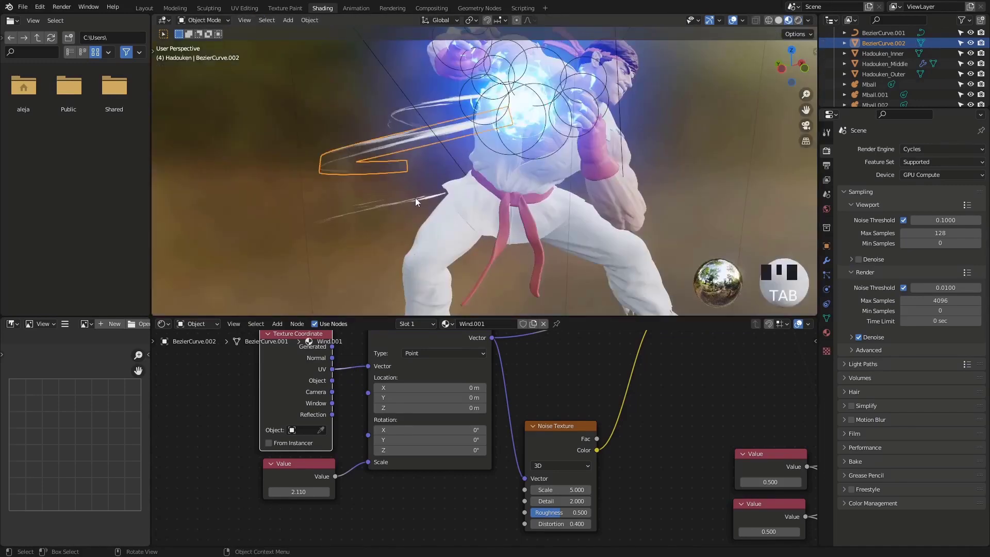
pyautogui.click(419, 196)
# In top view, edit the lowest wind curve and move its control point near the energy ball out in front of the figure.
pyautogui.scroll(-2, 422, 195)
pyautogui.moveTo(428, 193)
pyautogui.mouseDown(button='middle')
pyautogui.moveTo(475, 229)
pyautogui.moveTo(538, 218)
pyautogui.moveTo(502, 181)
pyautogui.moveTo(580, 172)
pyautogui.moveTo(434, 196)
pyautogui.mouseUp(button='middle')
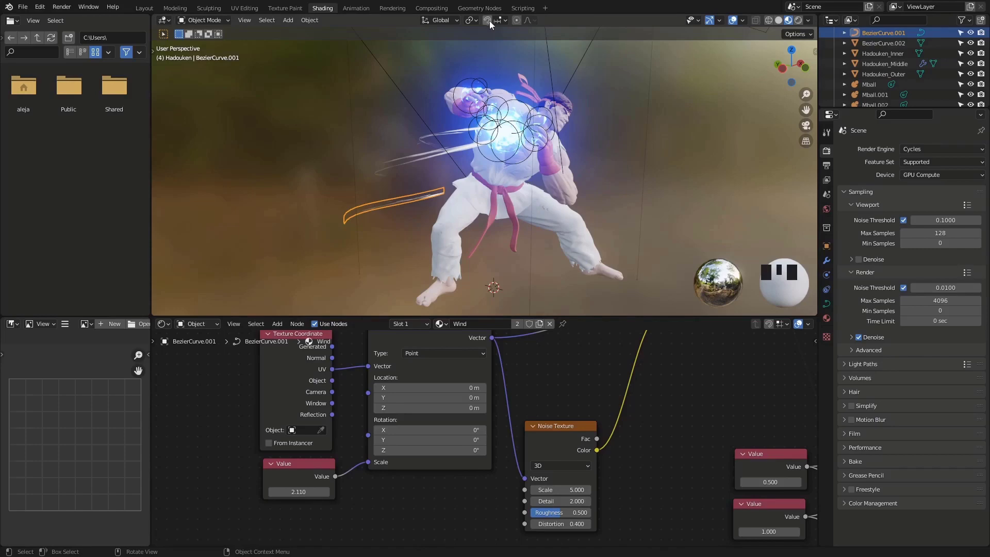
pyautogui.click(791, 50)
pyautogui.scroll(-5, 443, 183)
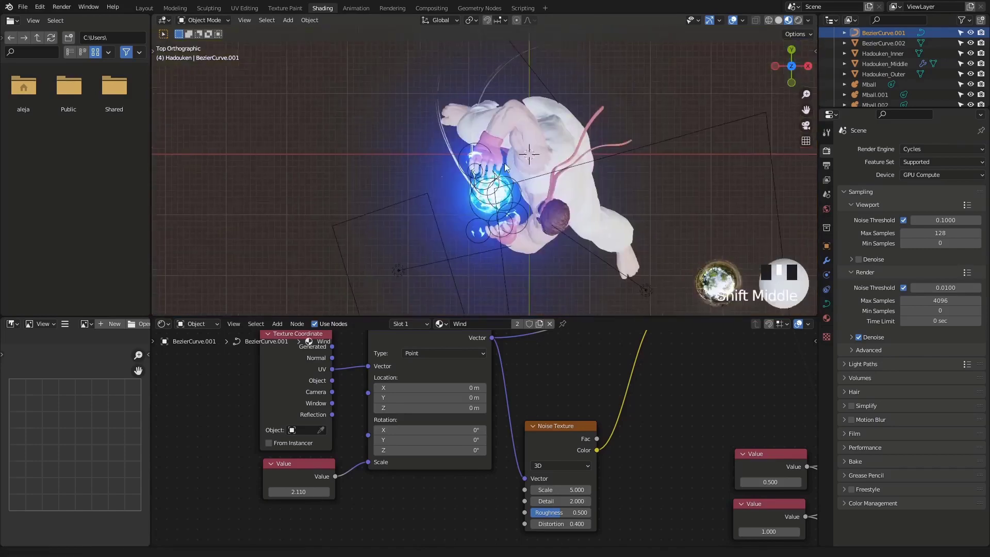
pyautogui.press('Tab')
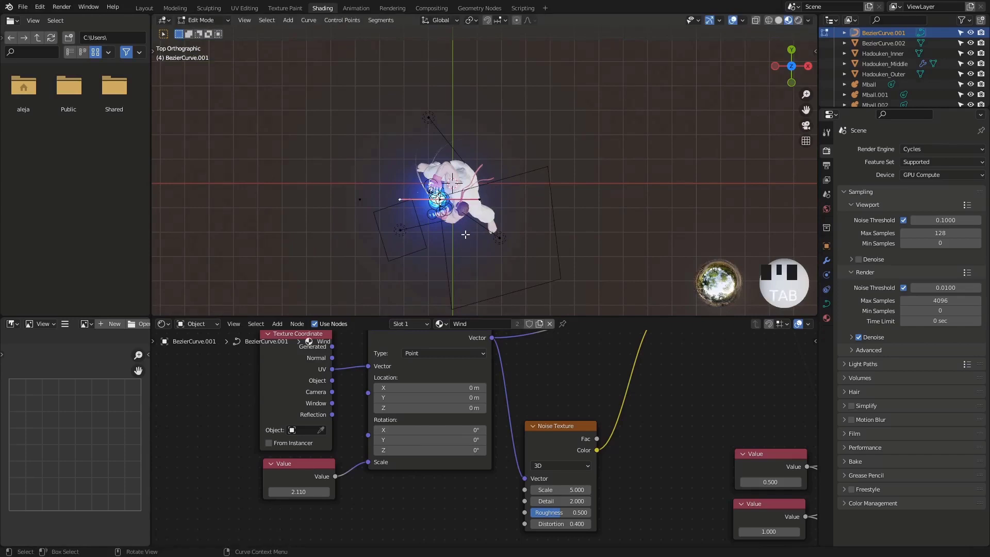
pyautogui.press('g')
pyautogui.click(456, 241)
pyautogui.click(437, 199)
pyautogui.press('g')
pyautogui.click(437, 222)
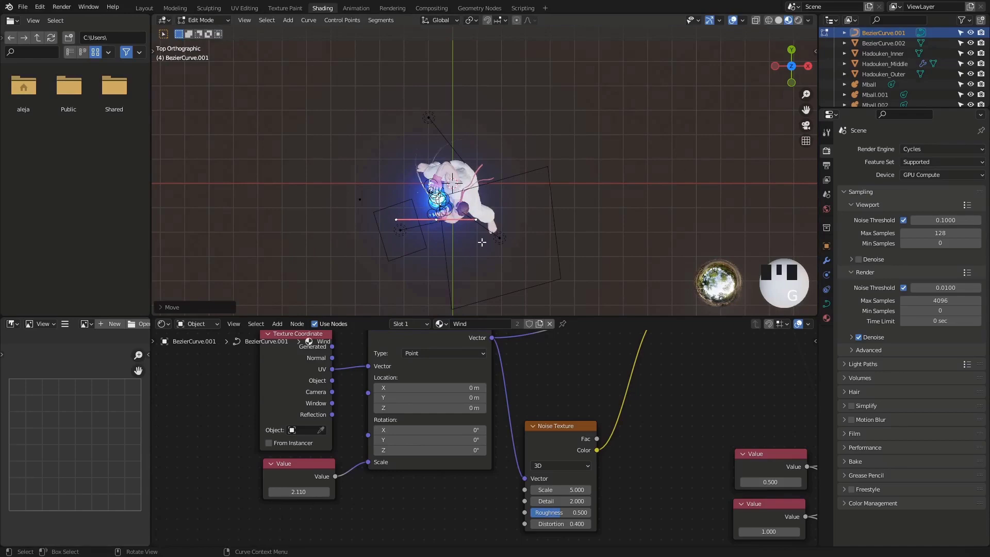
# Reposition the curve's end points in perspective, bringing the outer end closer to the figure's bent leg.
pyautogui.moveTo(482, 242); pyautogui.dragTo(534, 145, button='middle')
pyautogui.press('g')
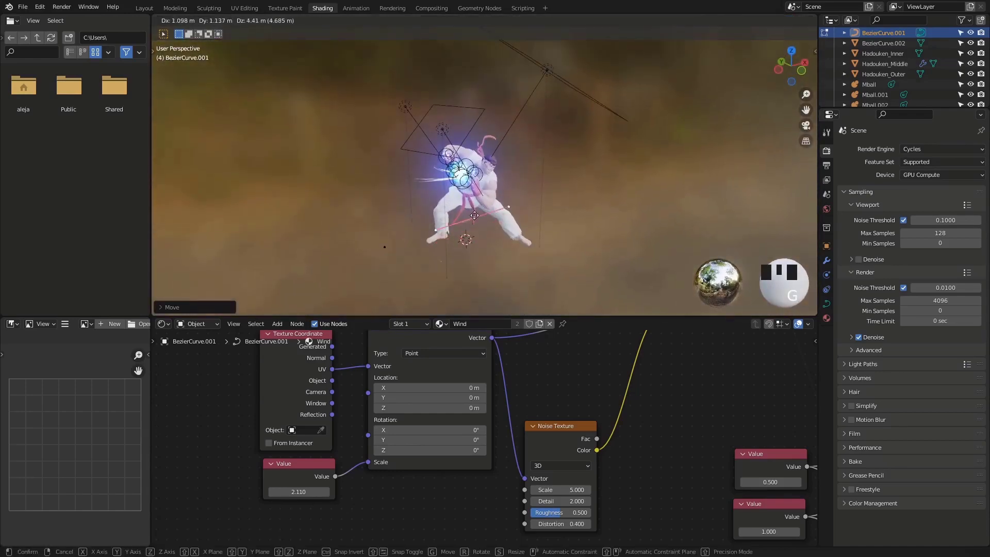
pyautogui.click(402, 247)
pyautogui.click(386, 248)
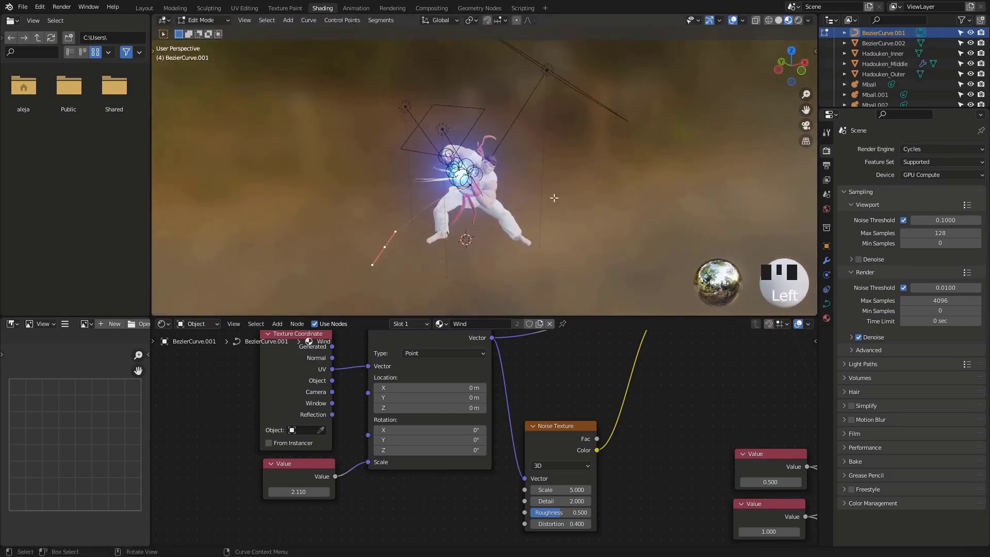
pyautogui.press('g')
pyautogui.click(548, 184)
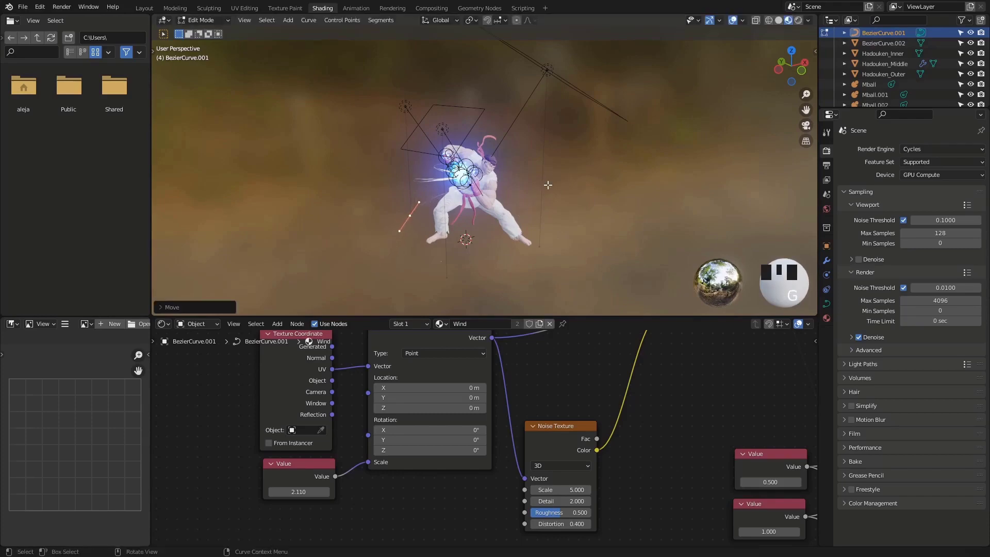
# Examine the reshaped wind curve's placement around the figure from several angles and distances.
pyautogui.scroll(3, 411, 176)
pyautogui.keyDown('shift'); pyautogui.moveTo(411, 176); pyautogui.dragTo(450, 154, button='middle'); pyautogui.keyUp('shift')
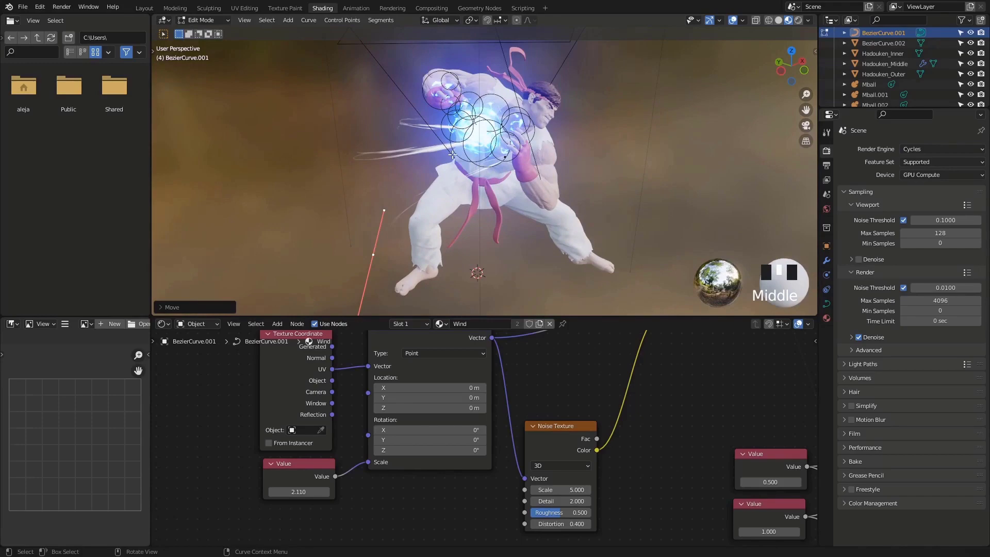
pyautogui.scroll(-2, 485, 92)
pyautogui.keyDown('shift'); pyautogui.moveTo(485, 92); pyautogui.dragTo(401, 161, button='middle'); pyautogui.keyUp('shift')
pyautogui.scroll(-4, 401, 161)
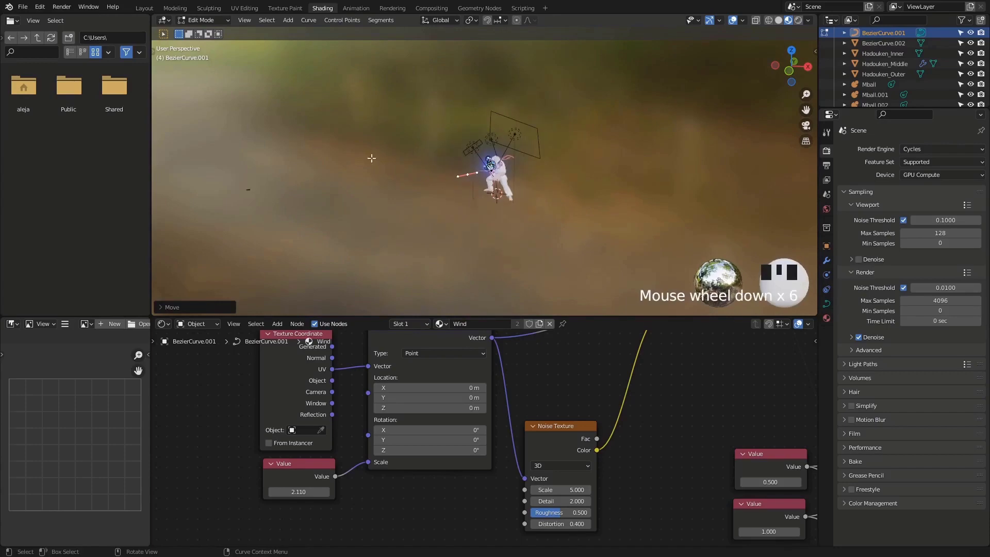
pyautogui.scroll(10, 481, 153)
pyautogui.moveTo(482, 153); pyautogui.dragTo(454, 157, button='middle')
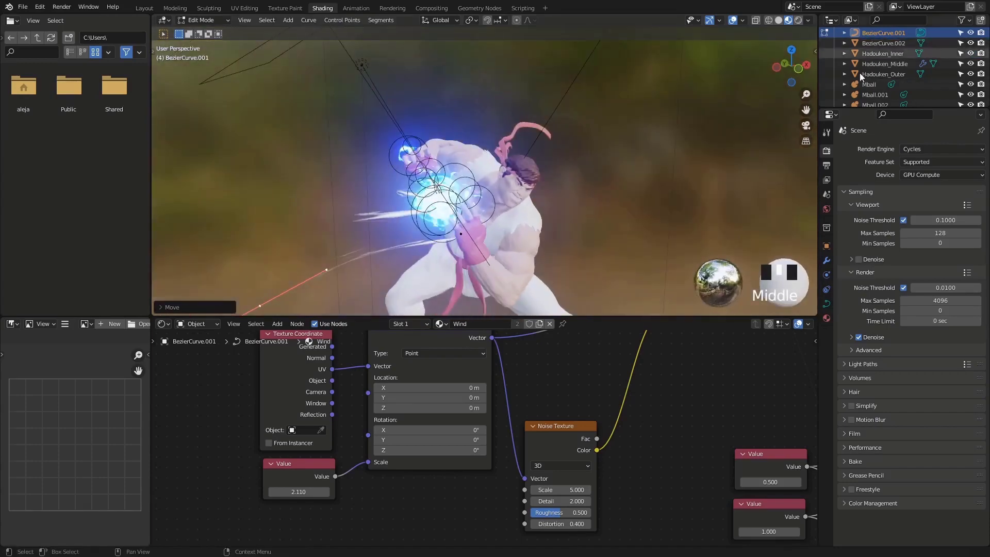
# Switch to the Layout workspace and split the 3D viewport into two side-by-side views.
pyautogui.scroll(4, 852, 76)
pyautogui.scroll(-3, 532, 120)
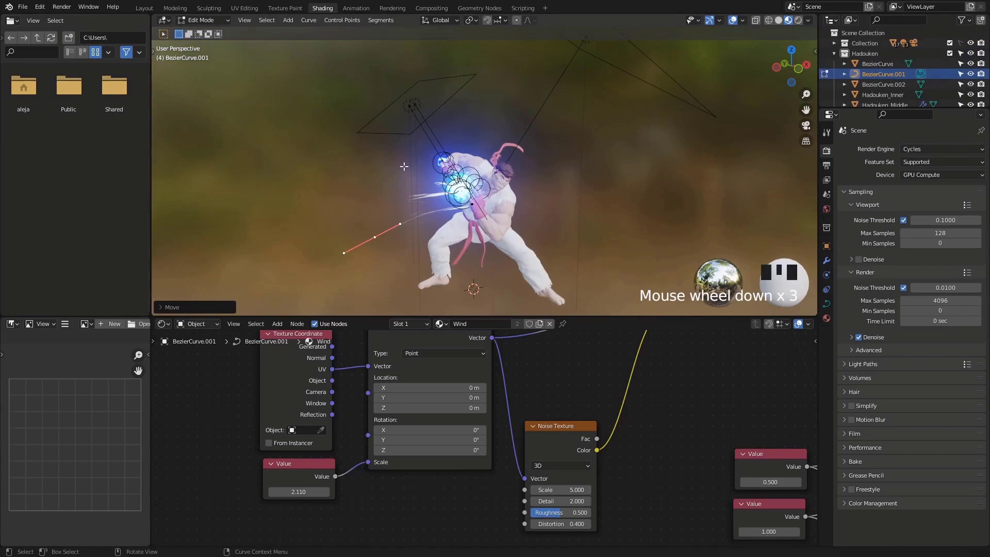
pyautogui.click(151, 9)
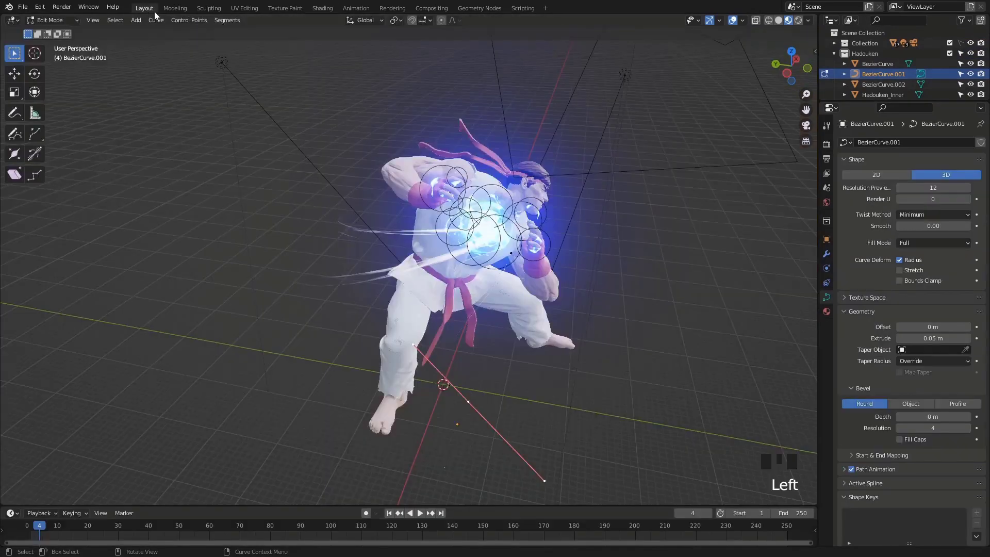
pyautogui.moveTo(506, 162); pyautogui.dragTo(499, 252, button='middle')
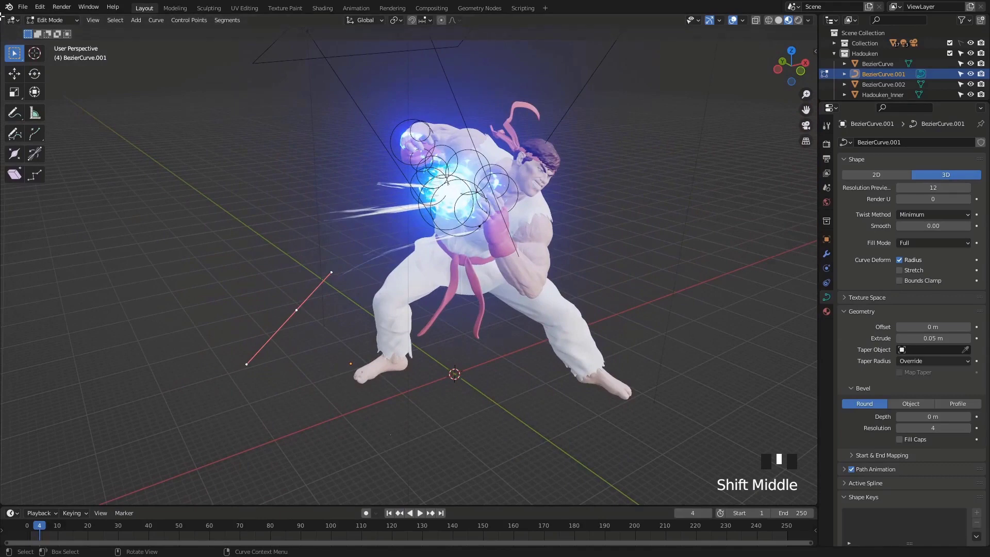
pyautogui.scroll(-5, 852, 57)
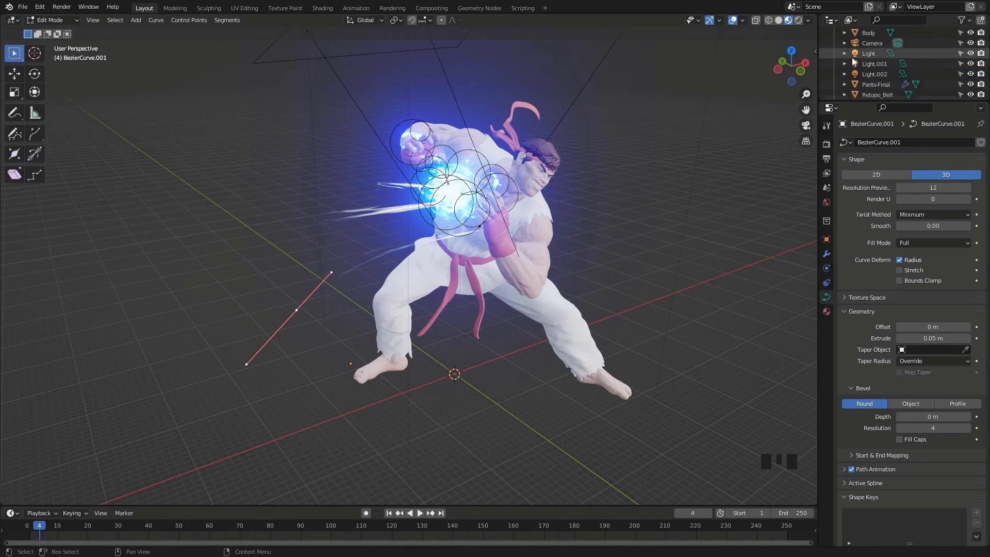
pyautogui.scroll(2, 864, 65)
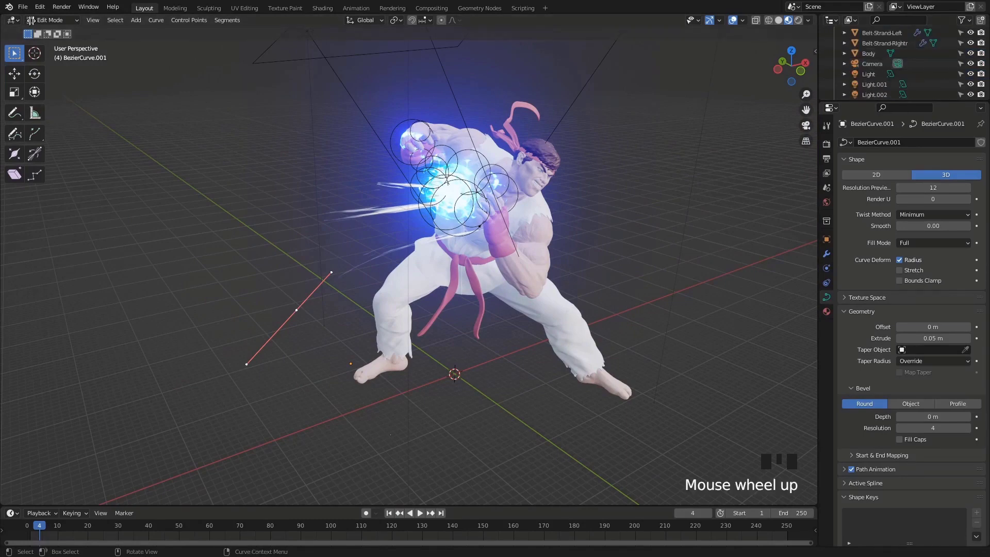
pyautogui.moveTo(2, 17); pyautogui.dragTo(299, 36)
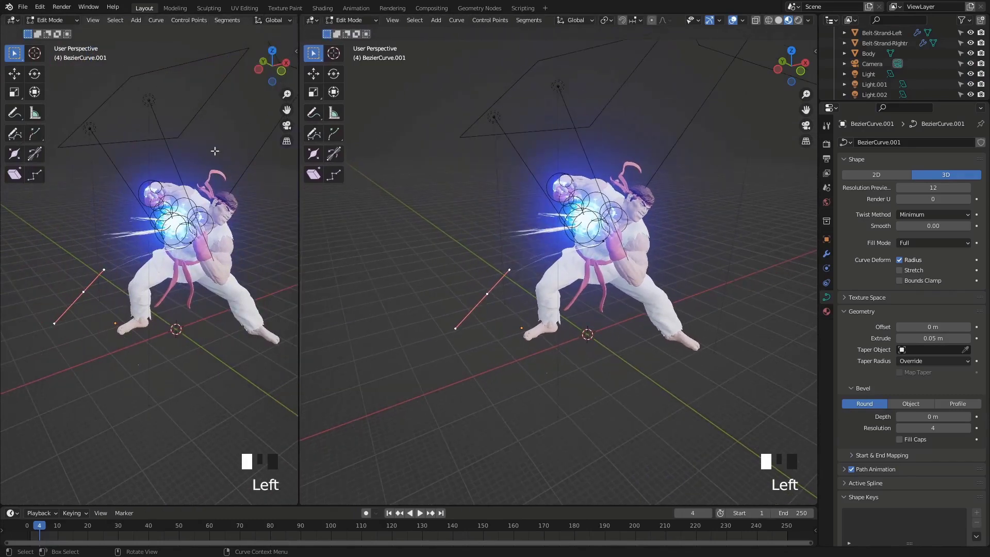
# Widen the newly split view and hide its toolbar, gizmos and overlays.
pyautogui.press('n')
pyautogui.press('n')
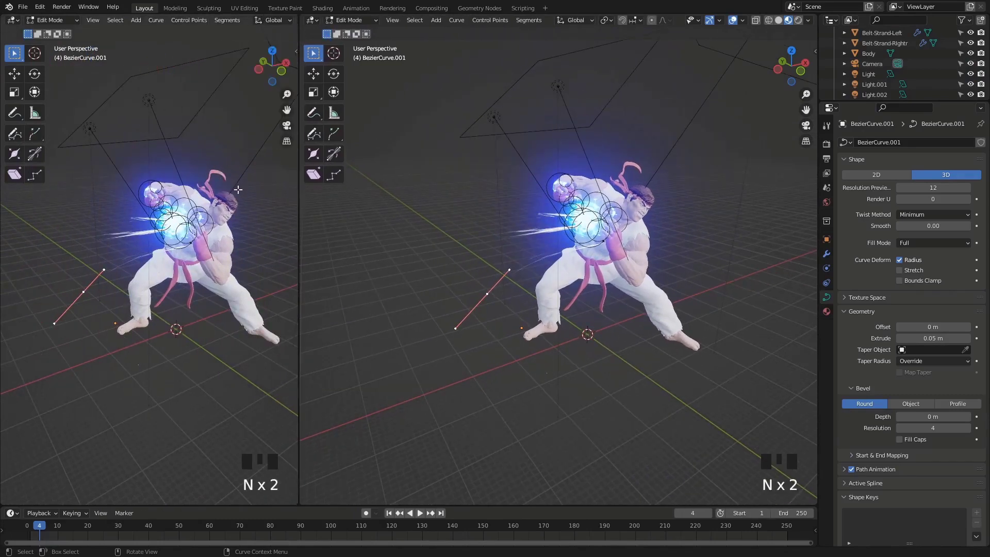
pyautogui.press('t')
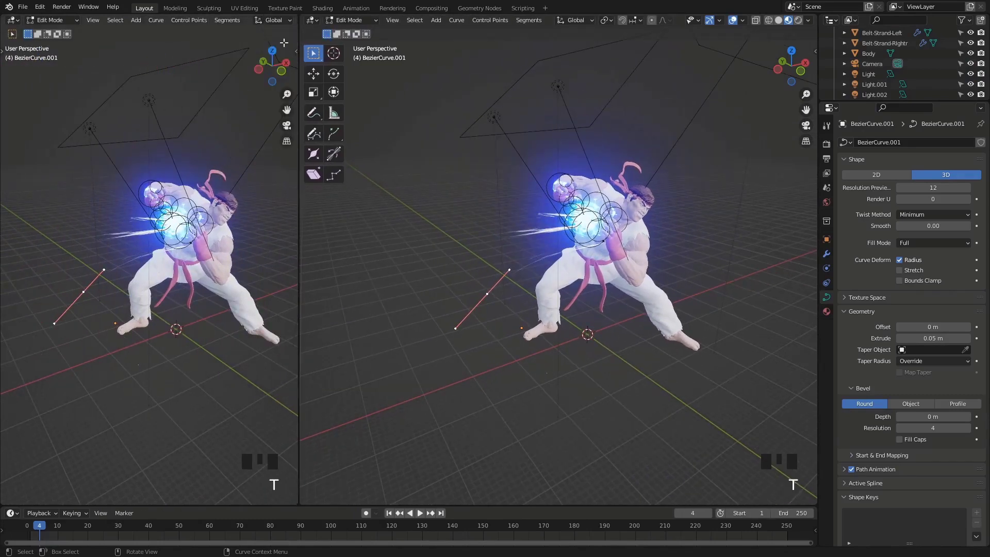
pyautogui.moveTo(298, 34); pyautogui.dragTo(573, 33)
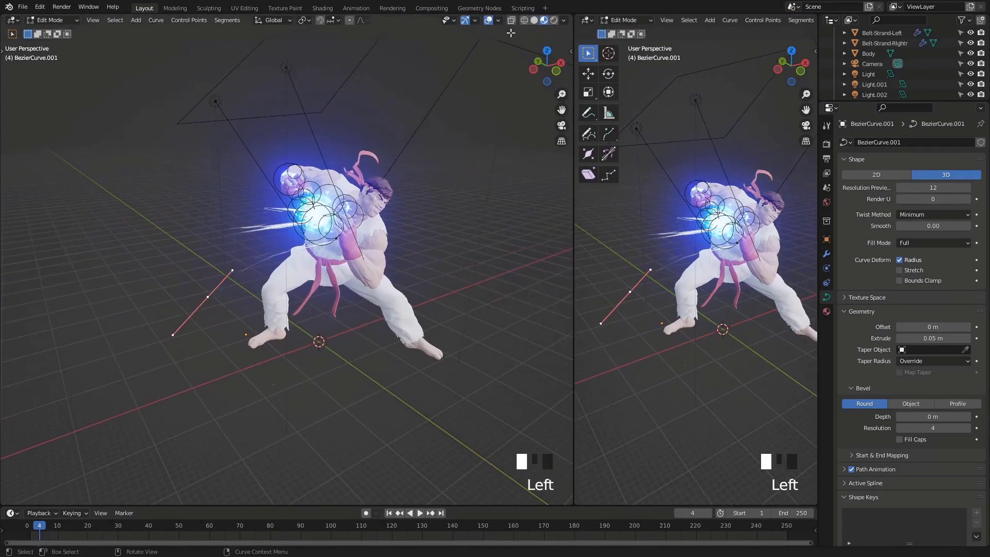
pyautogui.click(465, 20)
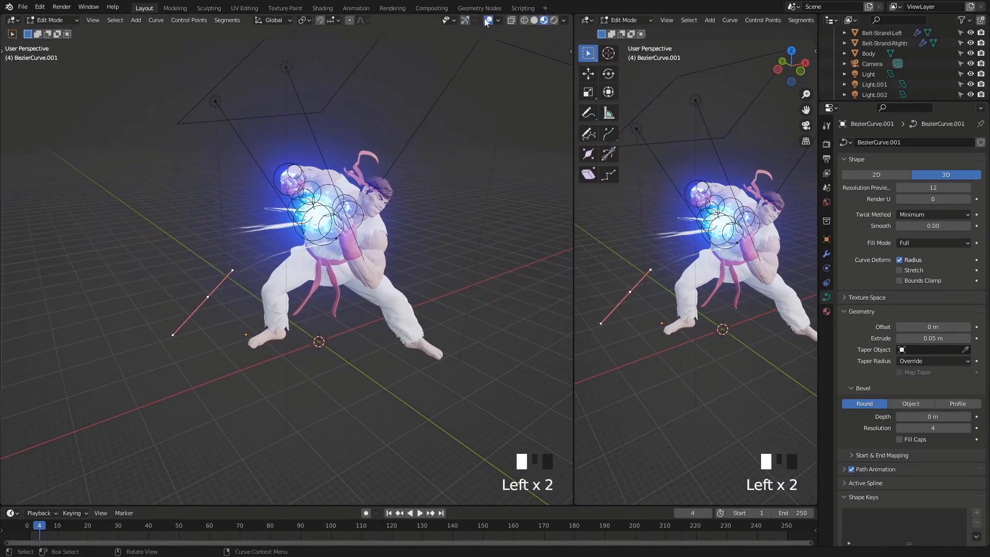
pyautogui.click(488, 20)
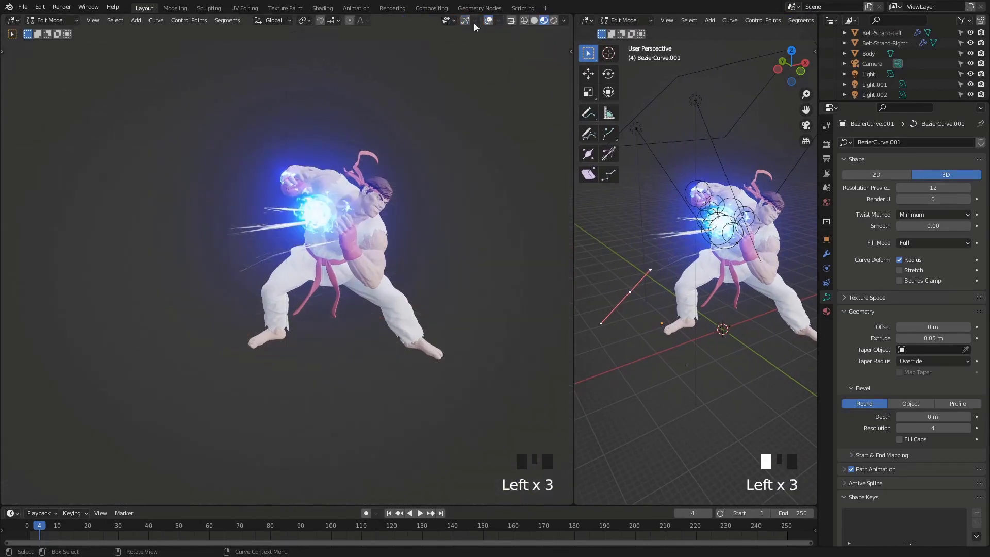
# Set the active object, BezierCurve.001, as the camera for the overlay-free view.
pyautogui.click(93, 20)
pyautogui.moveTo(115, 114)
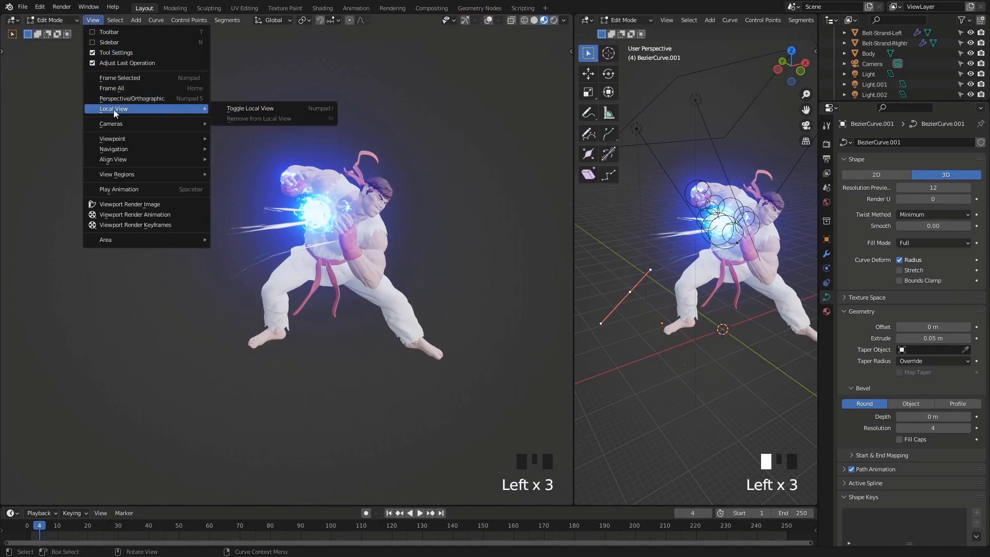
pyautogui.click(264, 123)
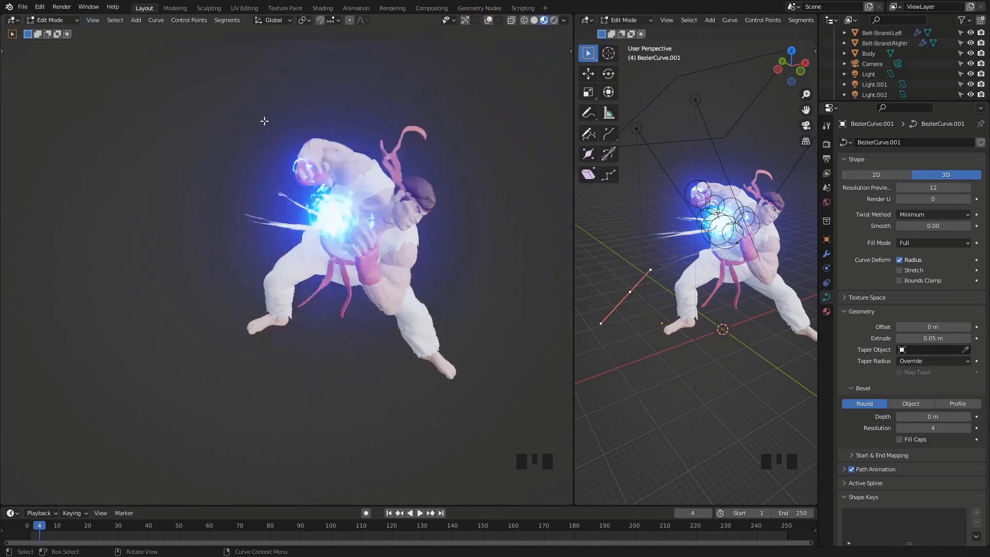
# Try to make Camera the view's camera by selecting it in the scene list while still editing the curve.
pyautogui.click(872, 64)
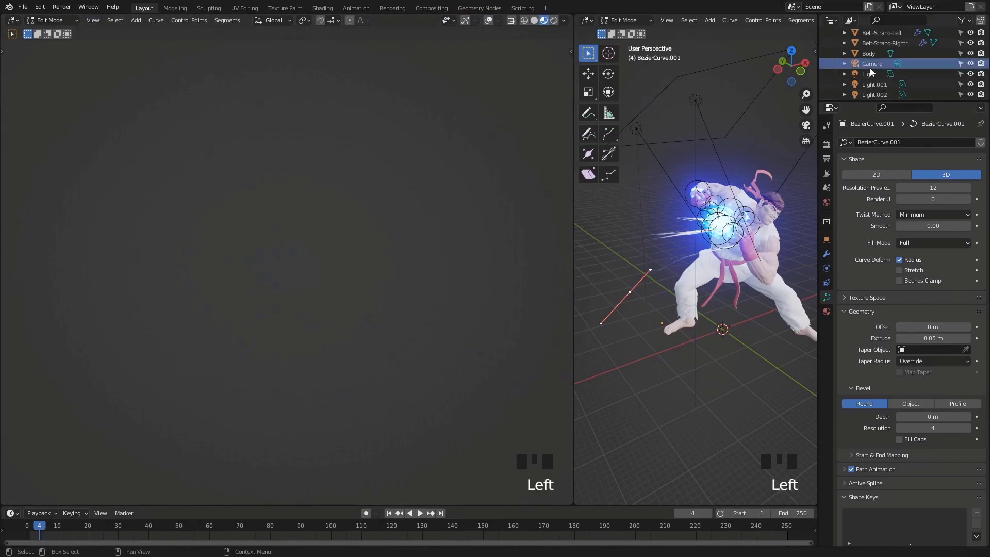
pyautogui.click(92, 20)
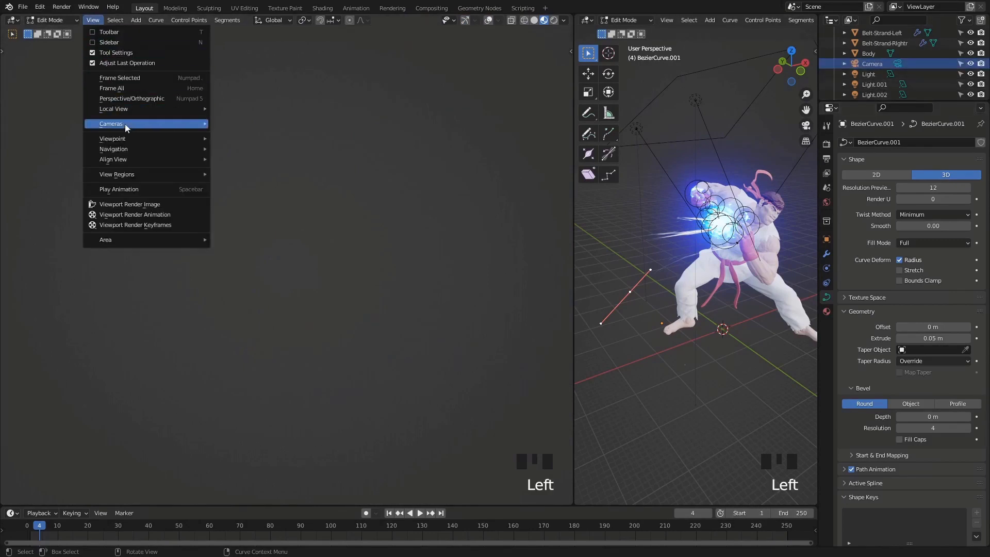
pyautogui.moveTo(126, 128)
pyautogui.click(264, 125)
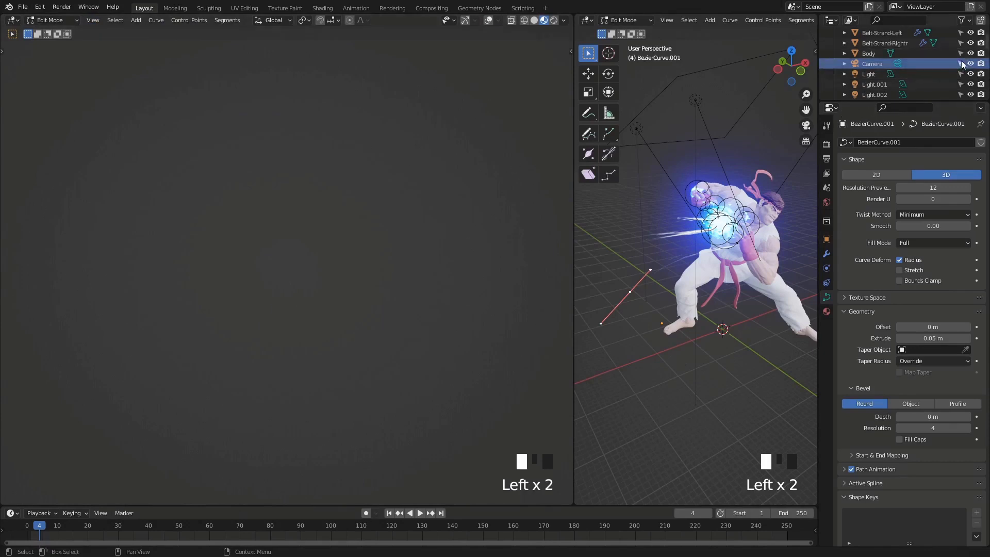
pyautogui.click(881, 64)
pyautogui.scroll(-2, 883, 78)
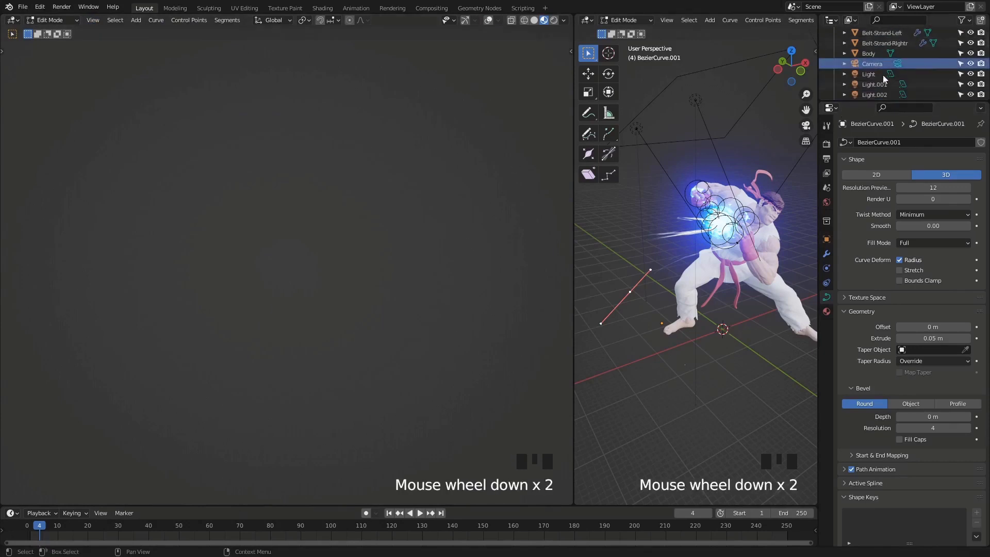
pyautogui.click(870, 65)
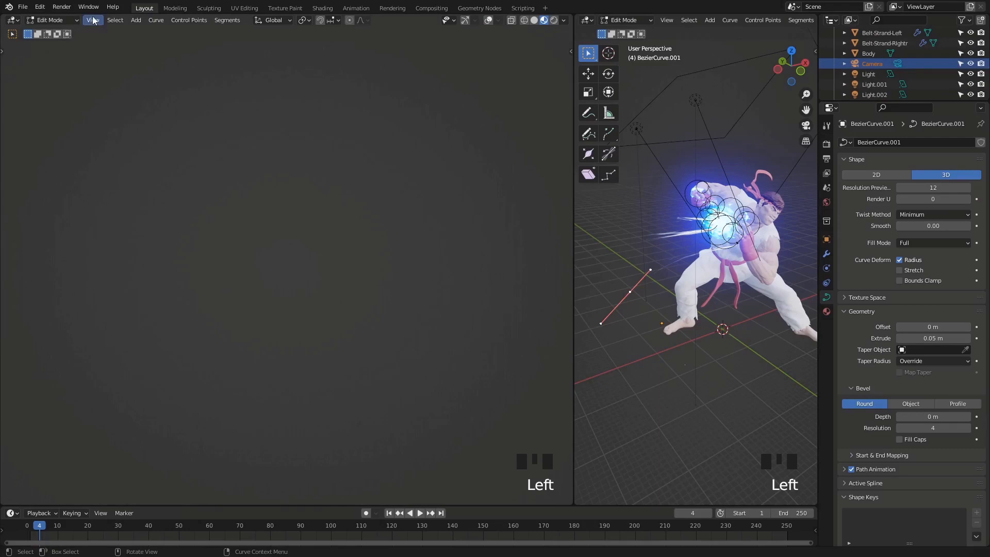
pyautogui.click(93, 20)
pyautogui.click(276, 122)
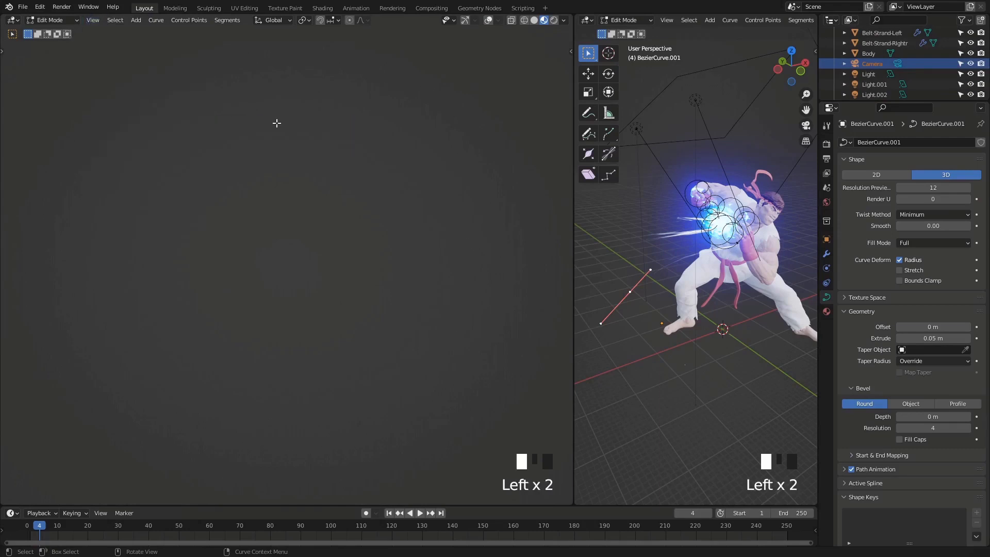
pyautogui.scroll(-11, 365, 168)
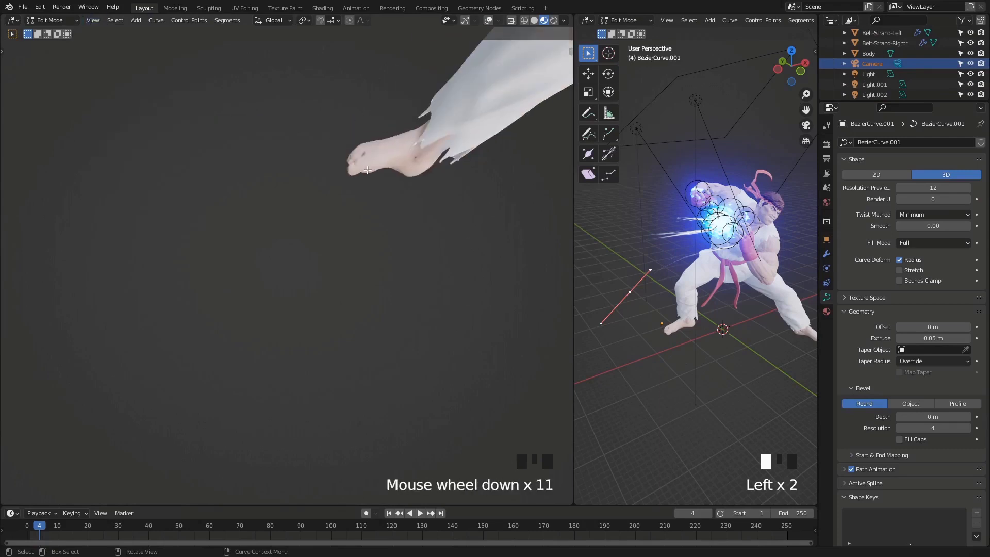
pyautogui.scroll(5, 365, 167)
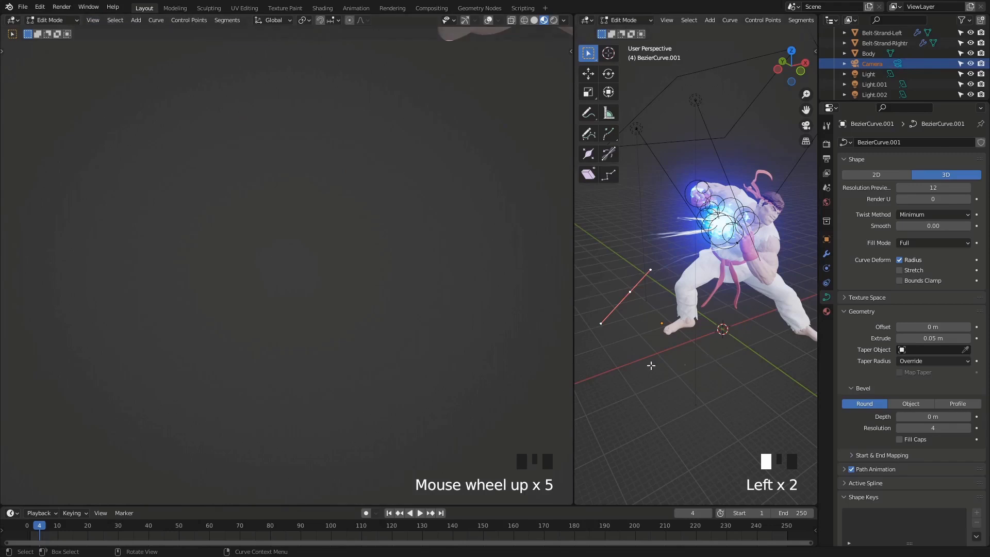
# Leave edit mode, select Camera, and set it as the active camera for the overlay-free view.
pyautogui.press('Tab')
pyautogui.click(871, 64)
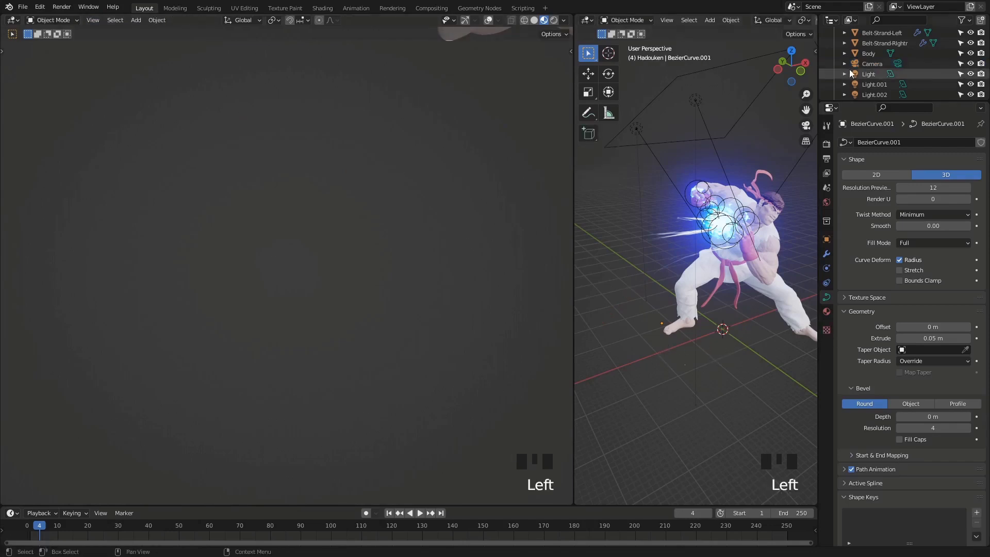
pyautogui.click(872, 63)
pyautogui.click(93, 20)
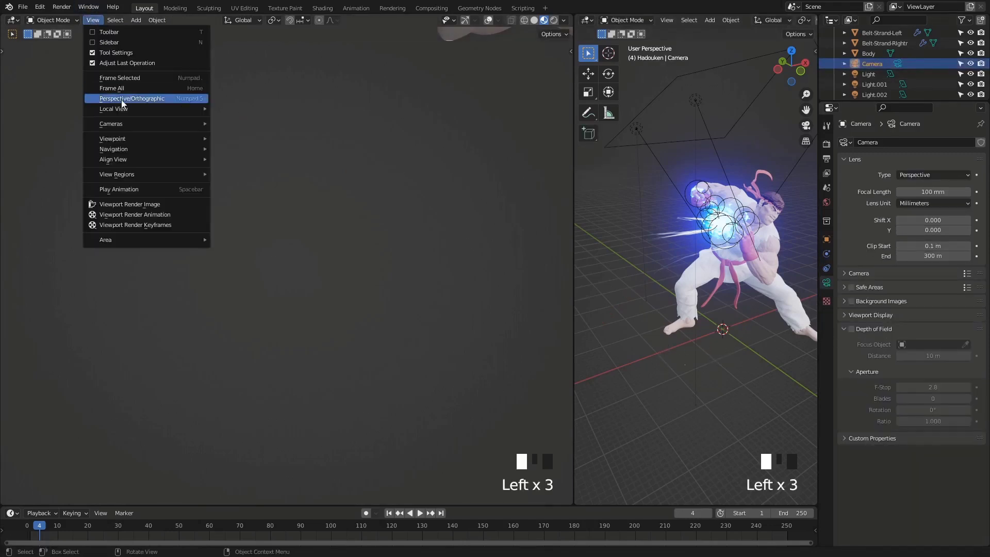
pyautogui.moveTo(124, 127)
pyautogui.click(249, 126)
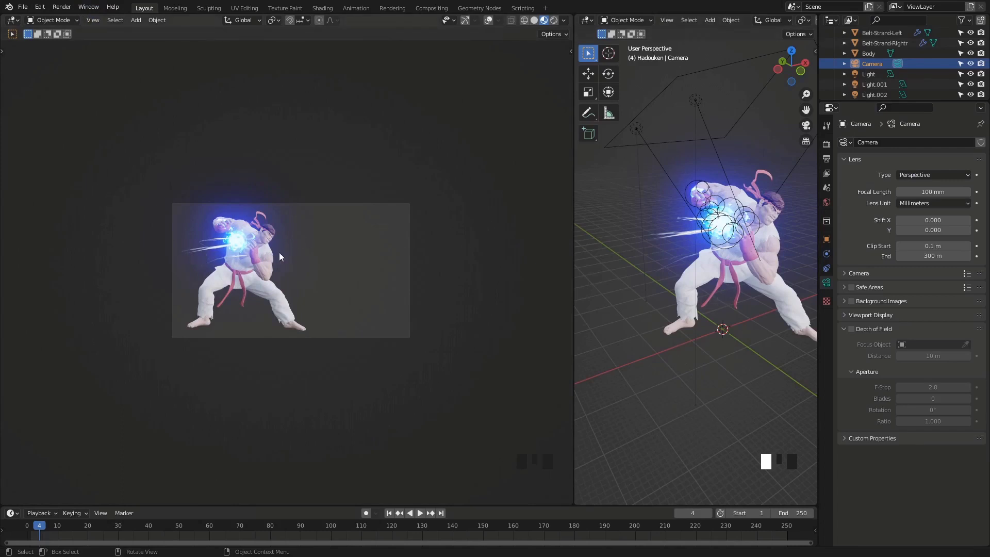
# Switch the camera view to rendered shading and narrow it to give the working view more room.
pyautogui.scroll(6, 275, 256)
pyautogui.scroll(-2, 277, 256)
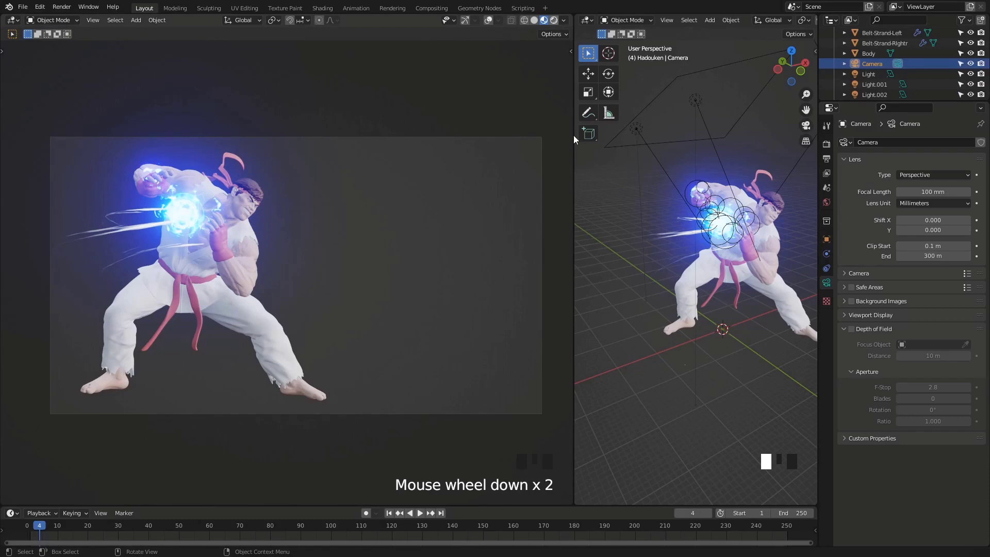
pyautogui.press('z')
pyautogui.press('6')
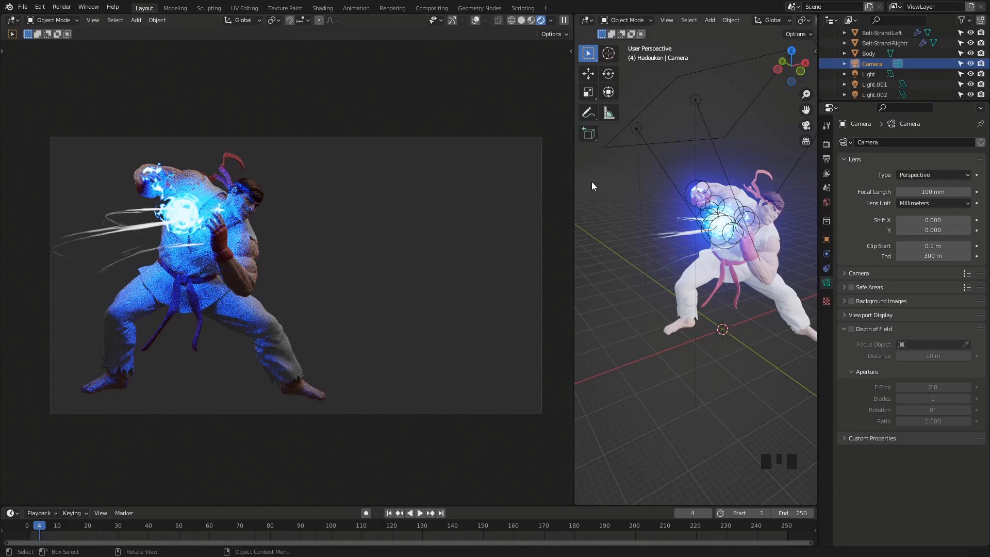
pyautogui.moveTo(574, 183); pyautogui.dragTo(349, 204)
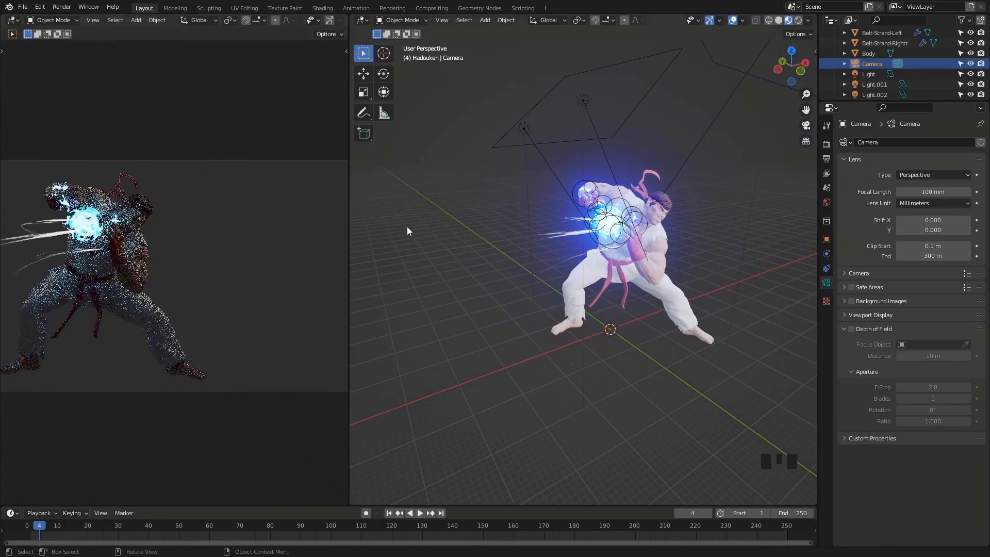
pyautogui.scroll(-2, 304, 219)
pyautogui.scroll(2, 222, 224)
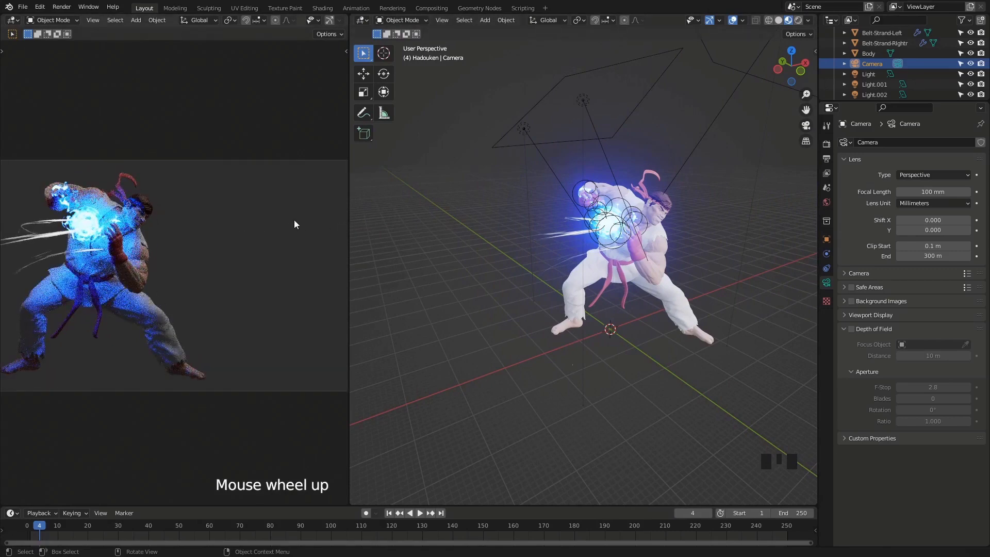
pyautogui.scroll(-1, 278, 222)
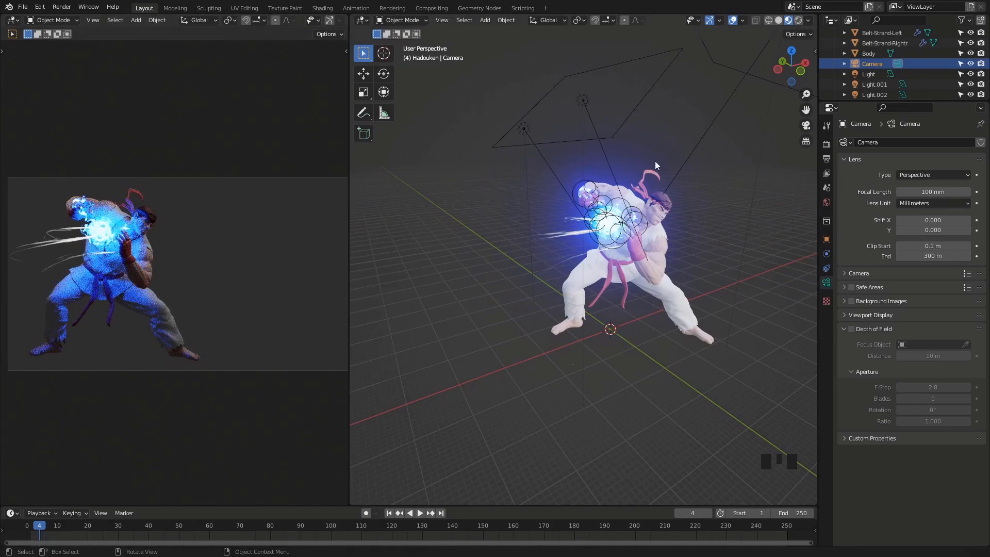
# Move the camera about -15.4 m along its local X axis so the figure sits centered in the camera view.
pyautogui.scroll(-8, 670, 164)
pyautogui.moveTo(478, 379); pyautogui.dragTo(533, 345)
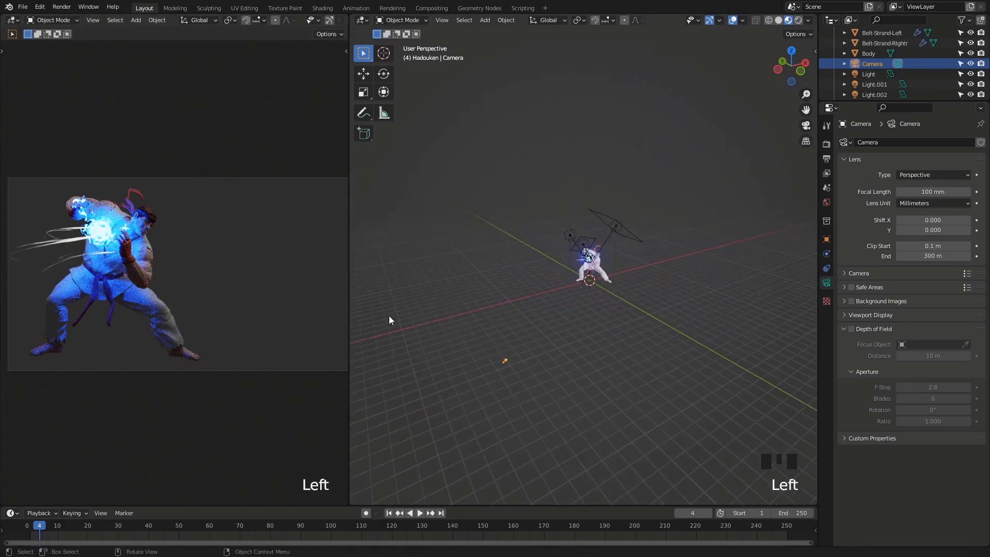
pyautogui.click(367, 70)
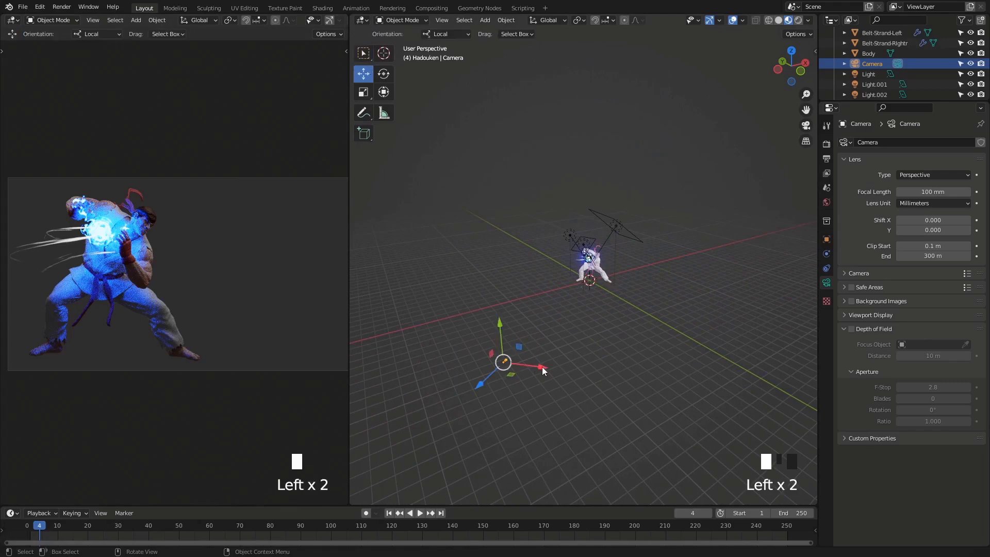
pyautogui.moveTo(539, 371); pyautogui.dragTo(510, 364)
pyautogui.scroll(1, 173, 267)
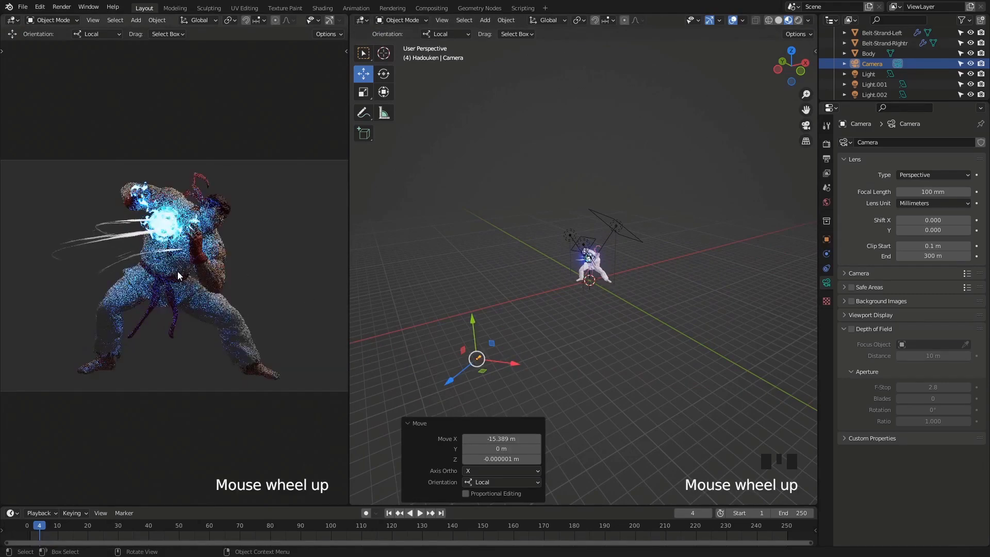
pyautogui.scroll(1, 178, 276)
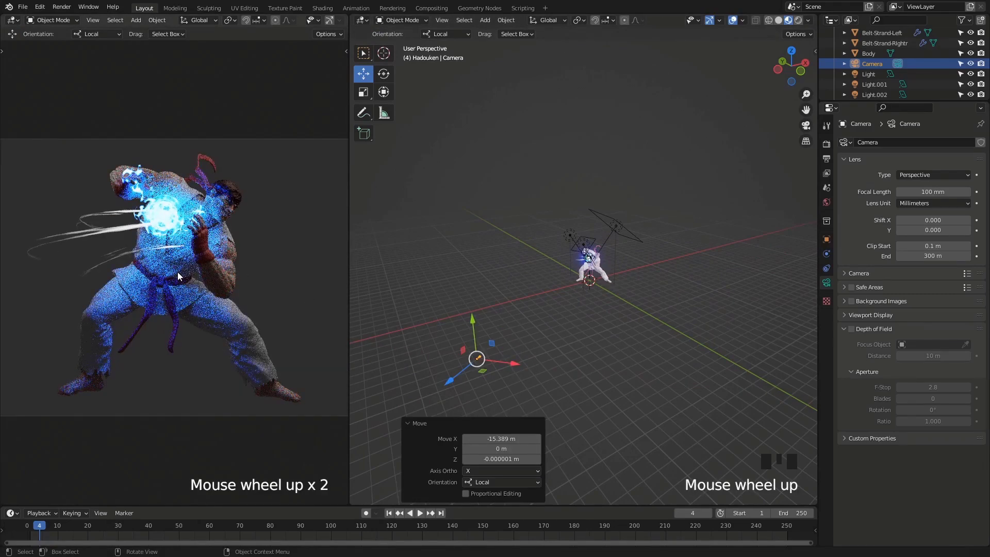
pyautogui.scroll(1, 178, 276)
pyautogui.scroll(-1, 178, 276)
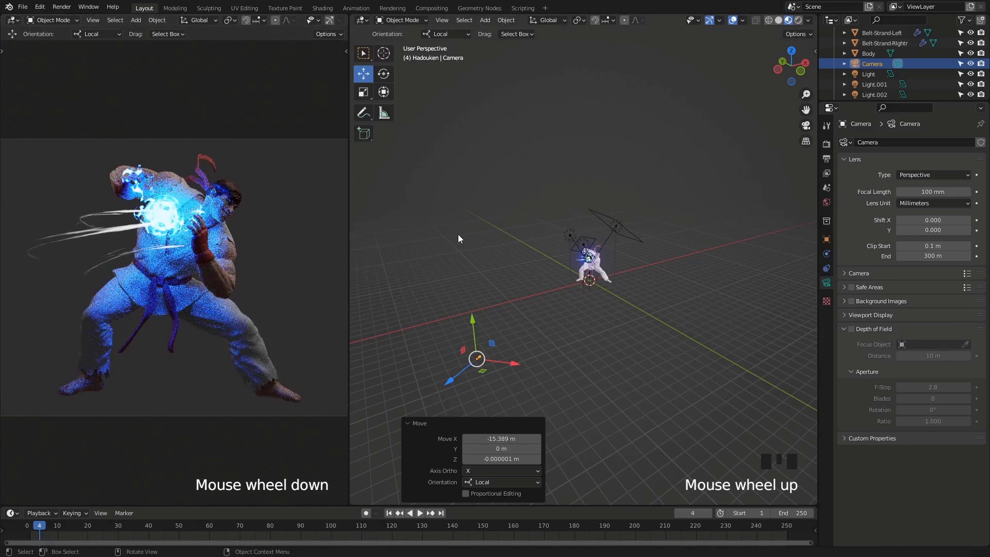
pyautogui.scroll(7, 608, 255)
pyautogui.scroll(3, 606, 278)
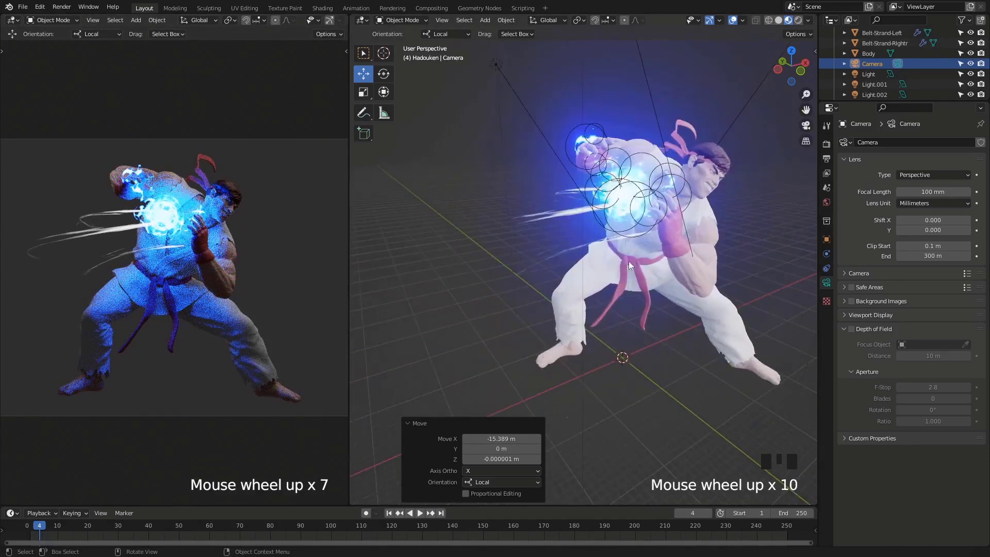
# Select the lower wind curve, BezierCurve.001, and rotate its end control point about 59.5° in the top view while editing the curve.
pyautogui.moveTo(629, 261); pyautogui.dragTo(616, 224, button='middle')
pyautogui.click(558, 215)
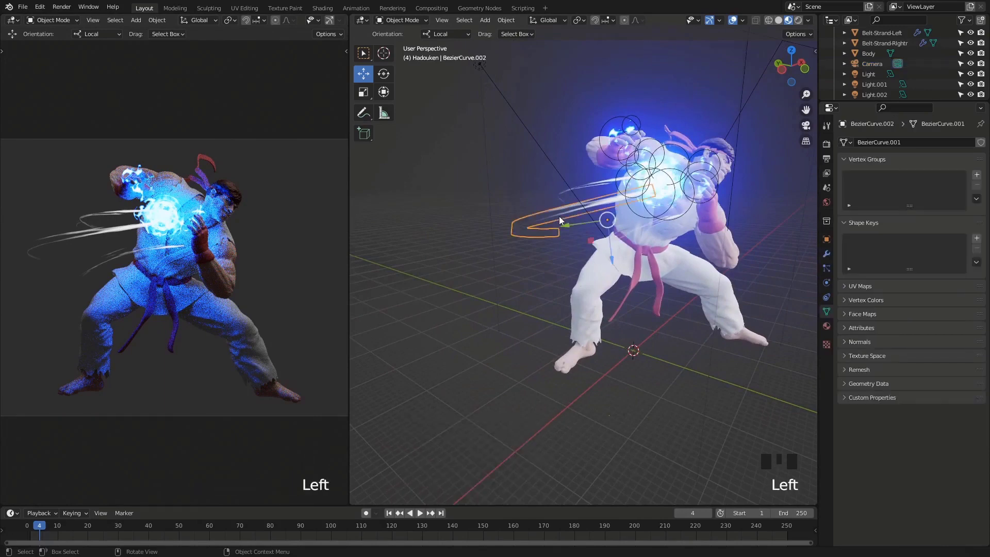
pyautogui.click(633, 235)
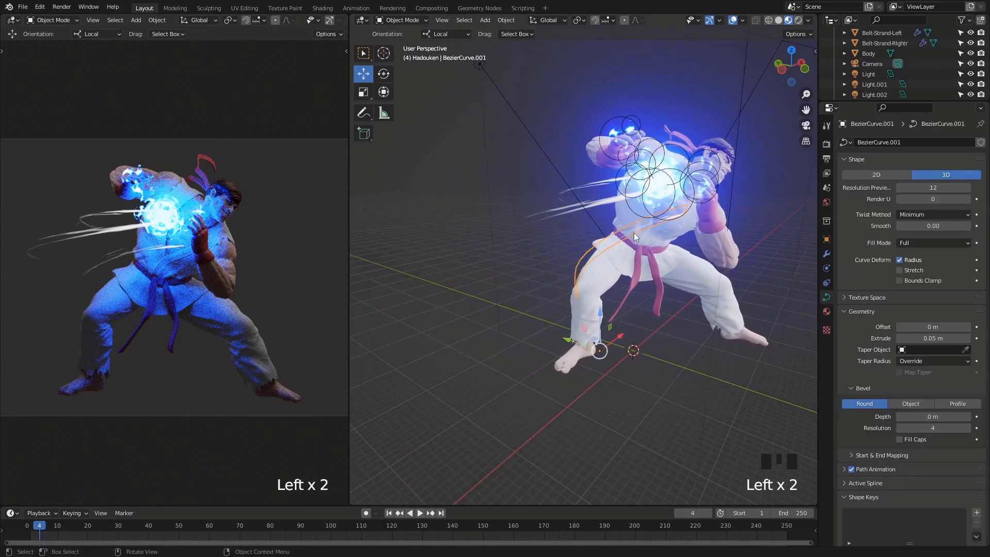
pyautogui.moveTo(632, 233); pyautogui.dragTo(794, 348, button='middle')
pyautogui.press('Tab')
pyautogui.click(754, 281)
pyautogui.press('r')
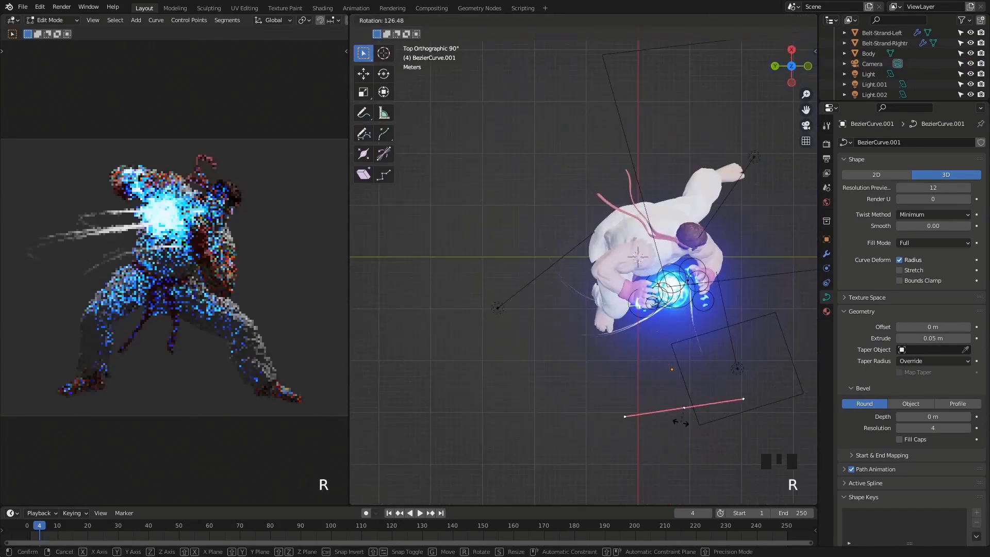
pyautogui.click(714, 413)
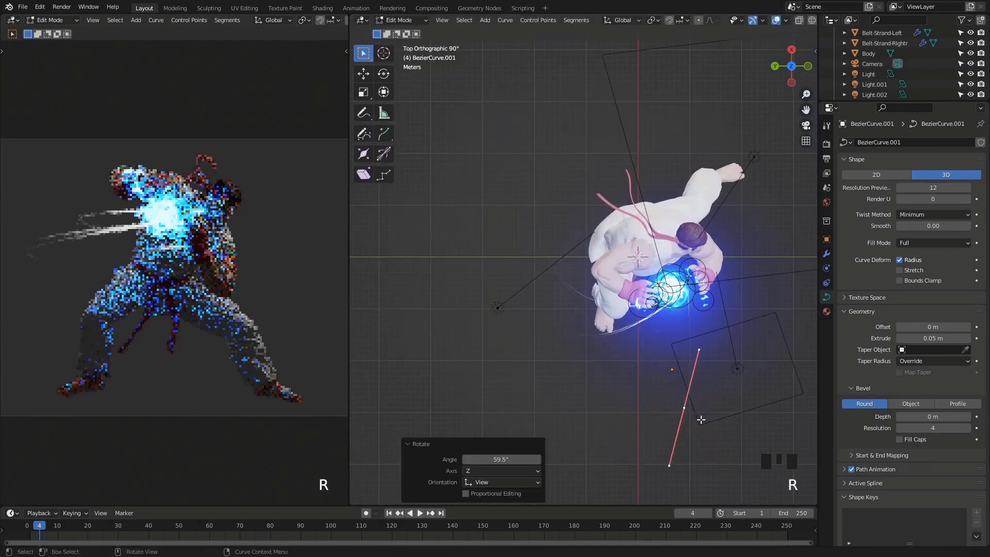
# Move the control point closer to the figure in the top view and rotate it by about 41.9°.
pyautogui.press('g')
pyautogui.click(761, 342)
pyautogui.press('r')
pyautogui.click(755, 333)
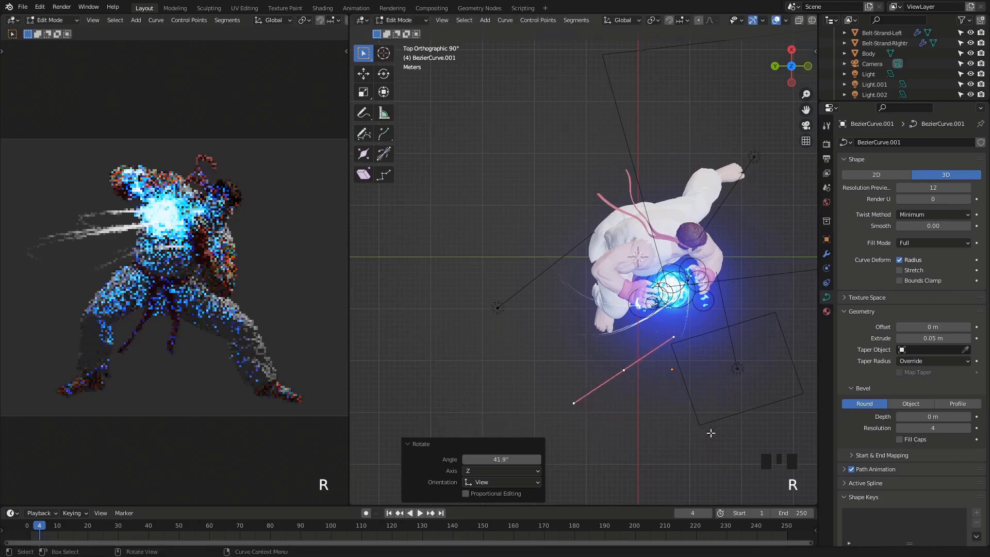
# Tilt the control point's handles from two perspective angles, rotating them about -19° and about -38°.
pyautogui.moveTo(755, 333); pyautogui.dragTo(736, 296, button='middle')
pyautogui.press('r')
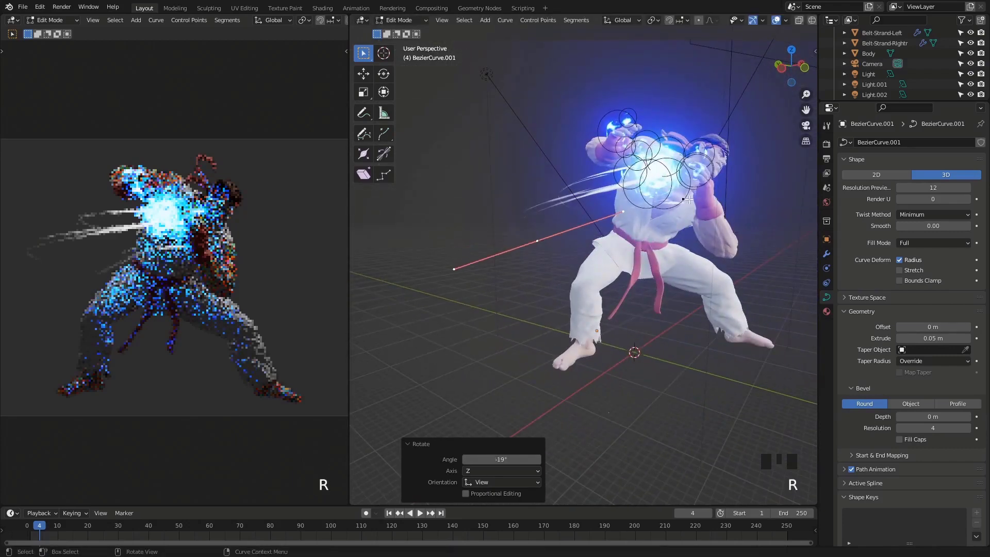
pyautogui.click(722, 258)
pyautogui.moveTo(721, 258); pyautogui.dragTo(672, 231, button='middle')
pyautogui.press('r')
pyautogui.click(667, 201)
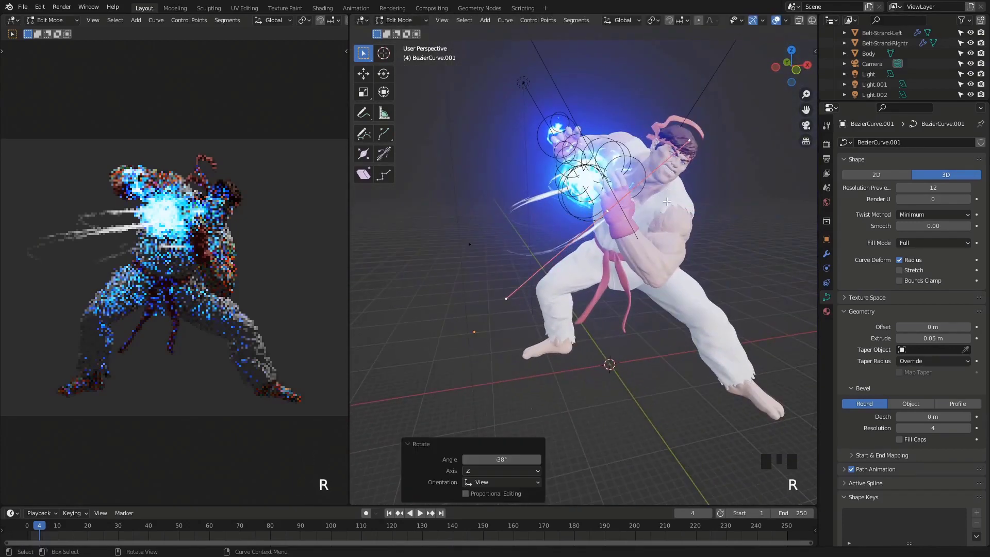
# Move the control point so the streak follows the energy ball, leave edit mode, and deselect the curve.
pyautogui.press('g')
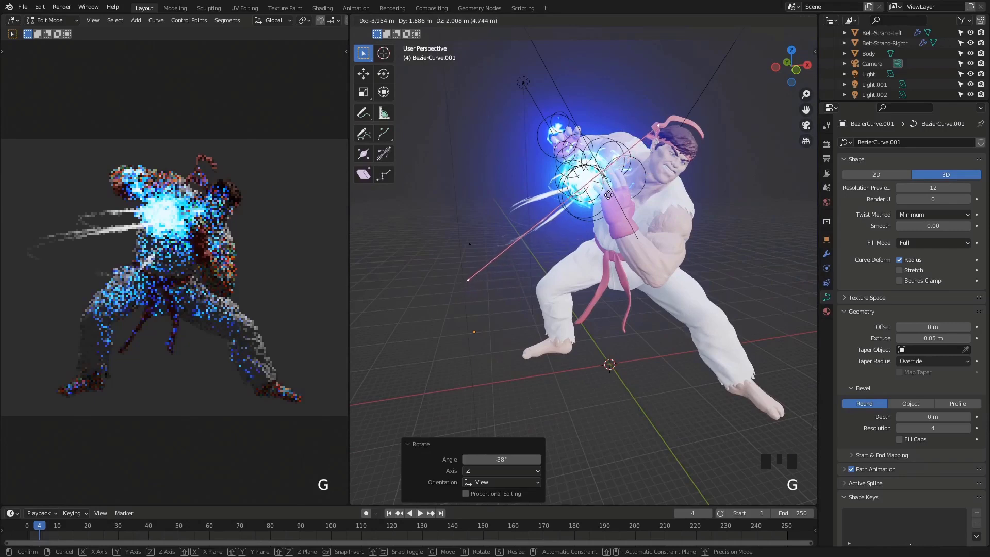
pyautogui.click(584, 297)
pyautogui.press('Tab')
pyautogui.click(654, 404)
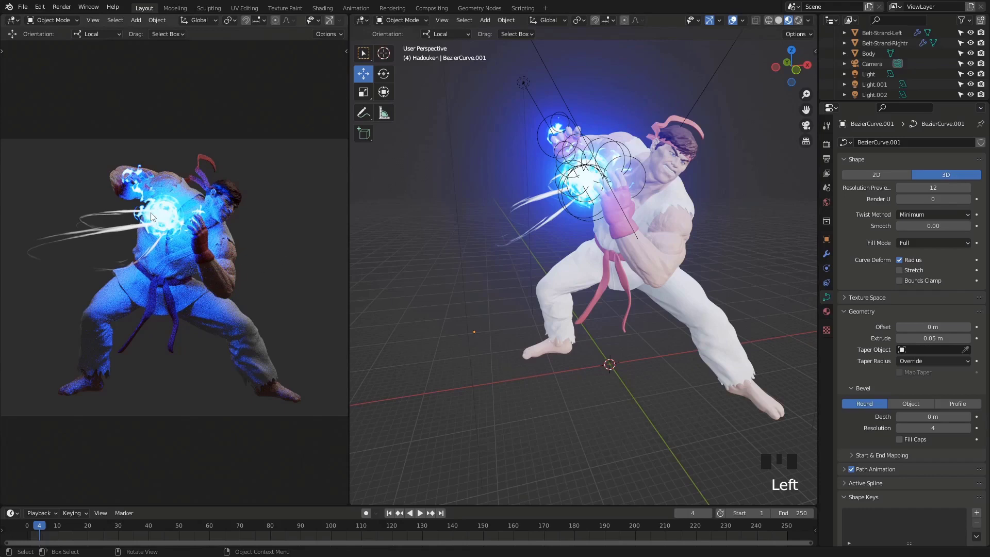
pyautogui.hotkey('alt', 'Tab')
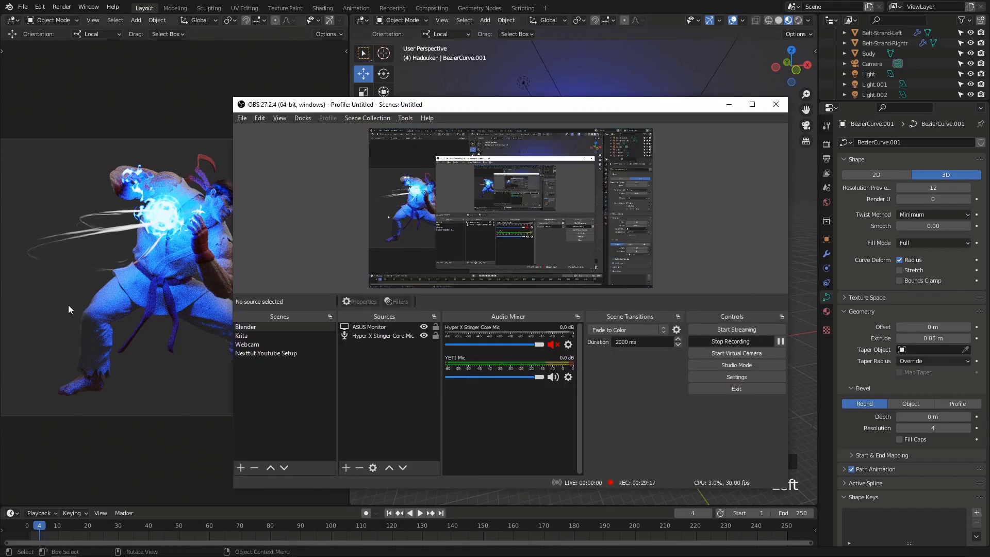
pyautogui.moveTo(613, 64); pyautogui.dragTo(613, 64, button='middle')
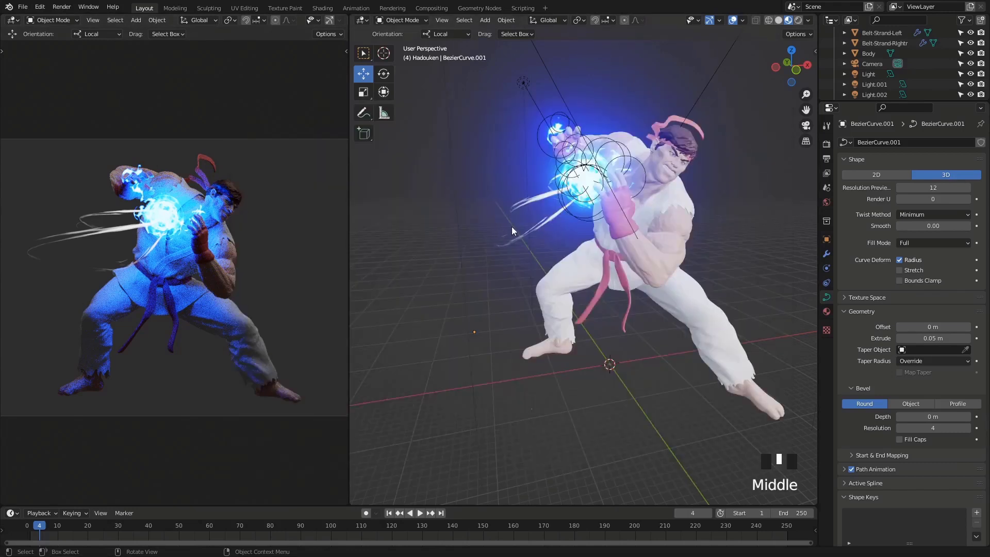
# Reselect the lower wind curve and rotate its end control point 36° in the top view while editing the curve.
pyautogui.click(521, 236)
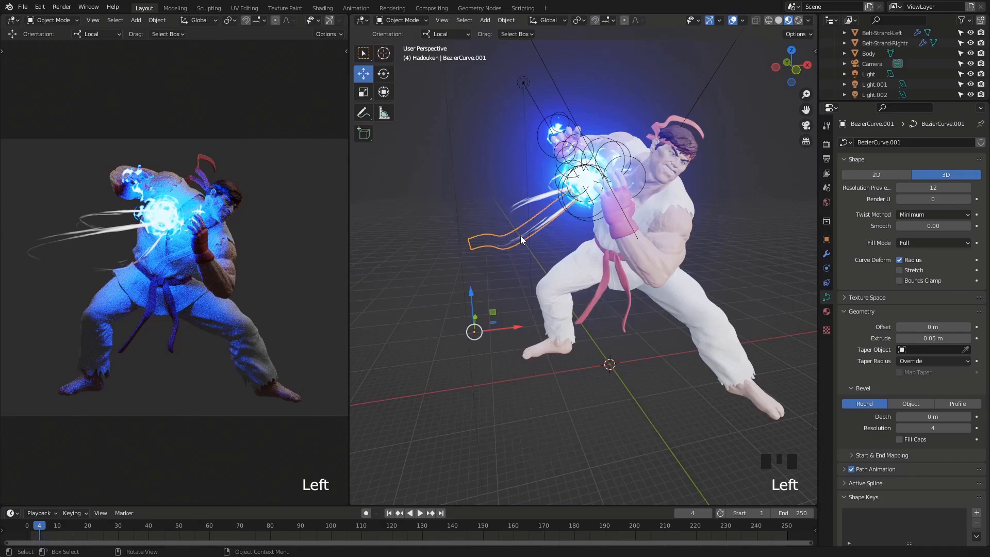
pyautogui.press('Tab')
pyautogui.moveTo(474, 254); pyautogui.dragTo(664, 321, button='middle')
pyautogui.click(490, 297)
pyautogui.keyDown('alt'); pyautogui.moveTo(664, 320); pyautogui.dragTo(701, 318, button='middle'); pyautogui.keyUp('alt')
pyautogui.press('r')
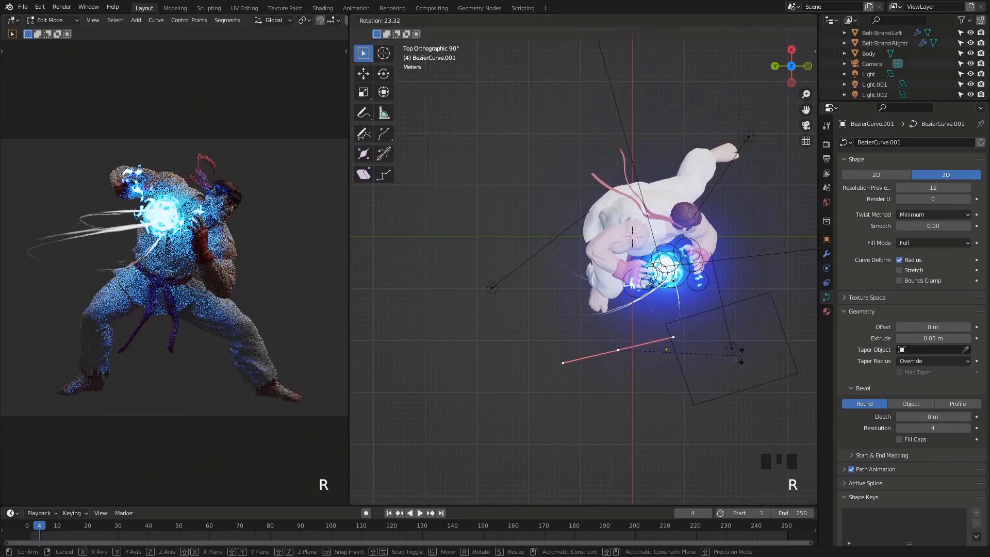
pyautogui.click(733, 381)
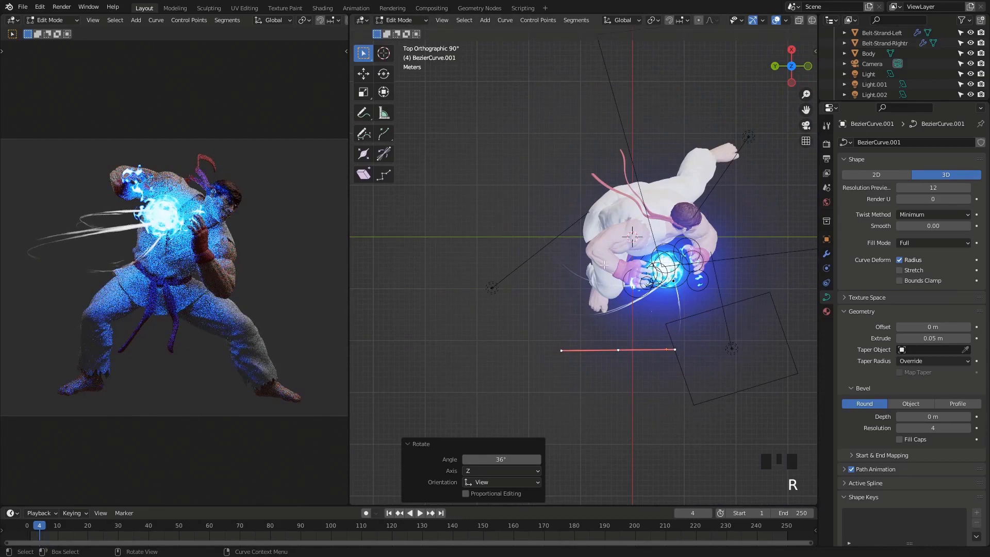
# Leave edit mode, duplicate the lower wind curve, and scale the copy to 0.54.
pyautogui.moveTo(625, 342); pyautogui.dragTo(633, 284, button='middle')
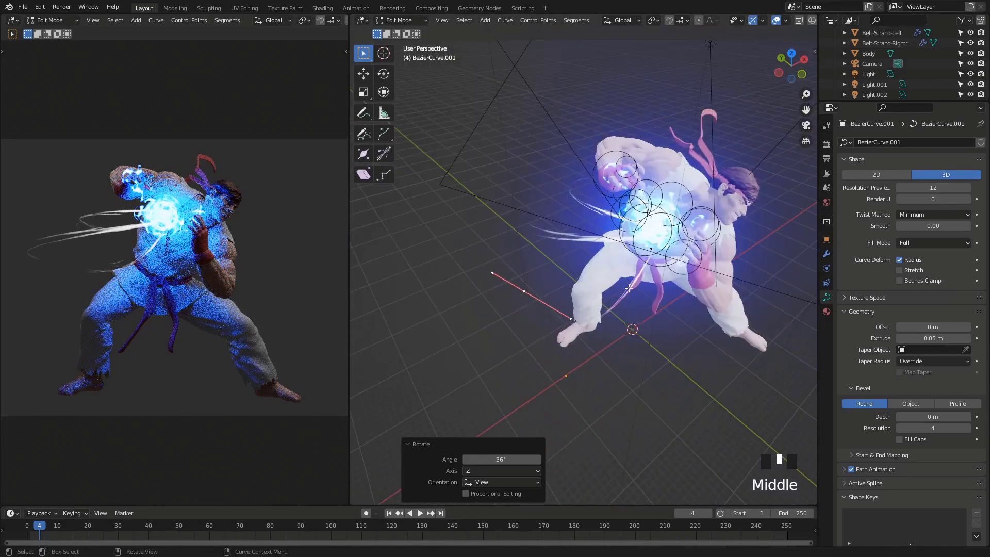
pyautogui.press('Tab')
pyautogui.hotkey('shift', 'd')
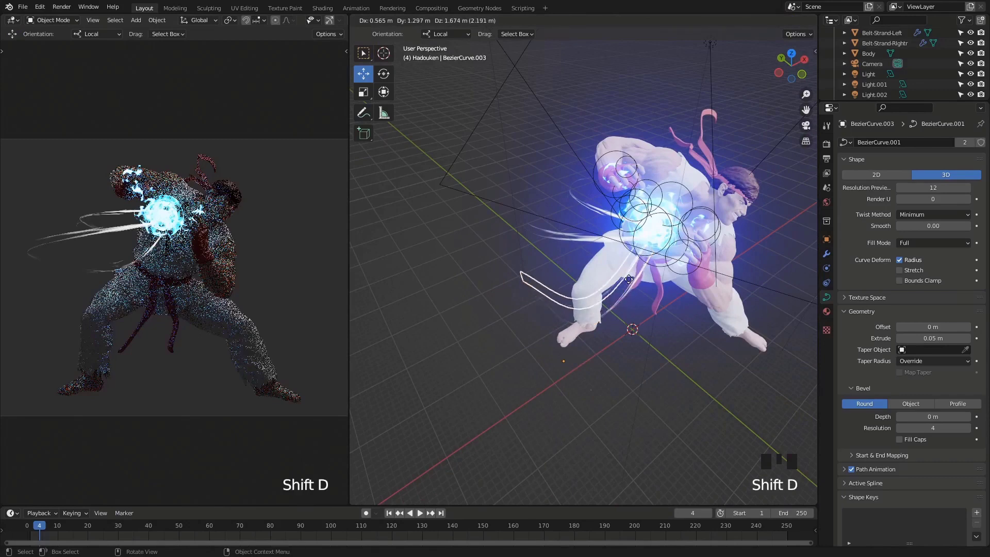
pyautogui.click(681, 273)
pyautogui.press('s')
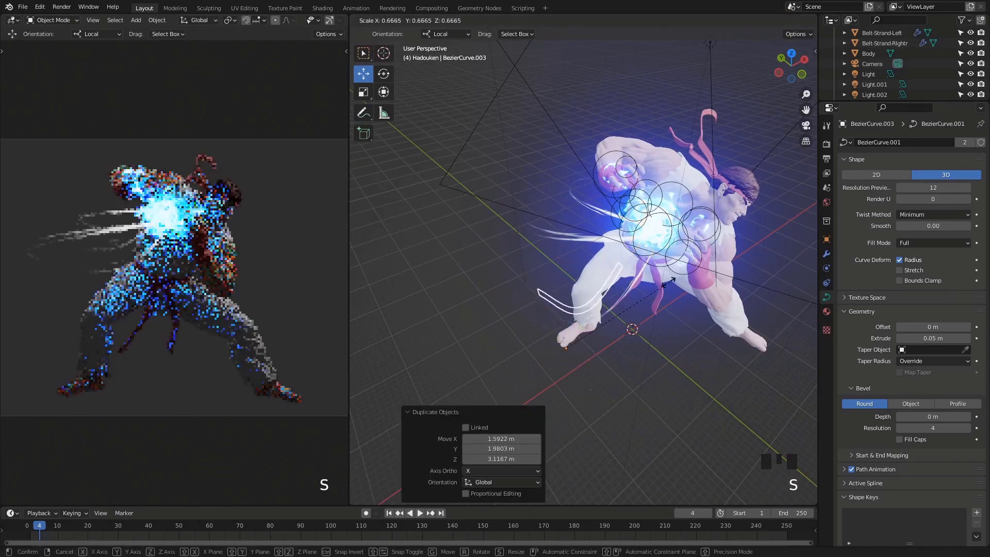
pyautogui.click(653, 300)
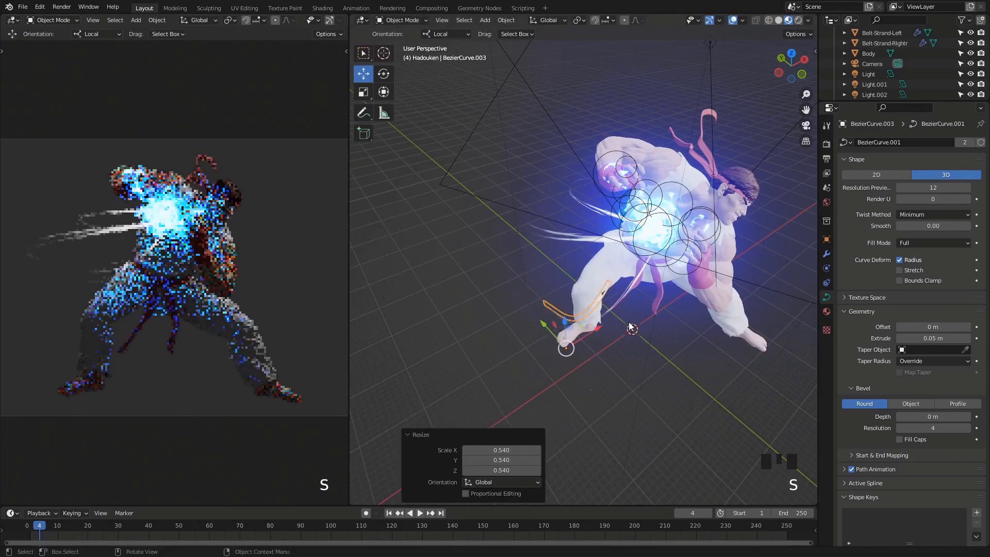
# Move the copy just below the energy ball, about 3.8 m in X, -0.7 m in Y and 5.2 m in Z.
pyautogui.moveTo(629, 323); pyautogui.dragTo(617, 282, button='middle')
pyautogui.press('g')
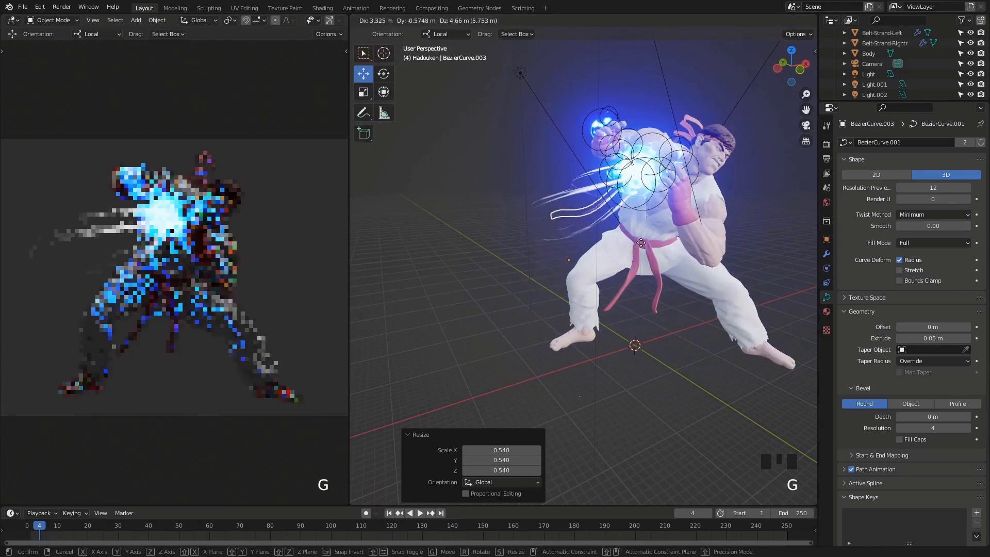
pyautogui.click(644, 239)
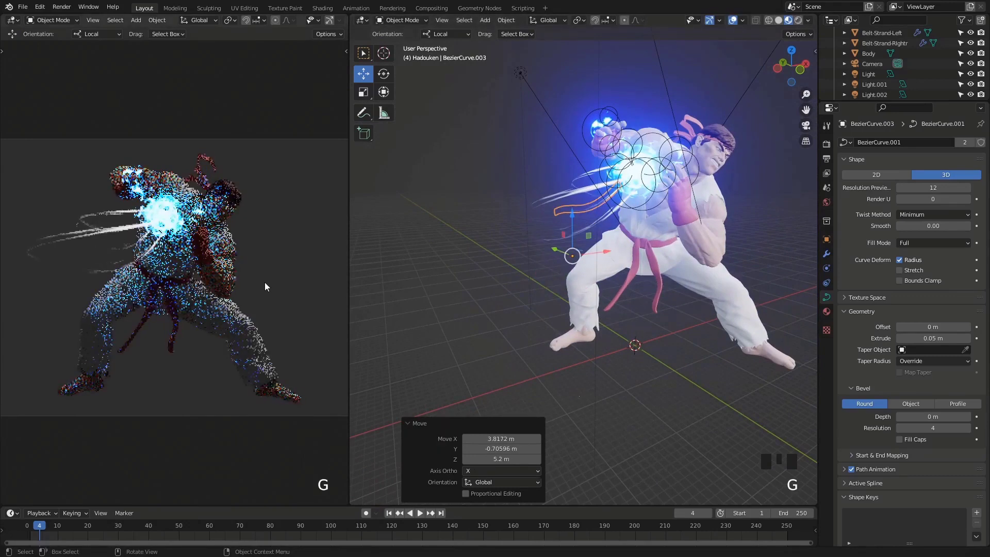
# Try to reshape the duplicated streak by rotating one of its control points about 9.8°.
pyautogui.press('Tab')
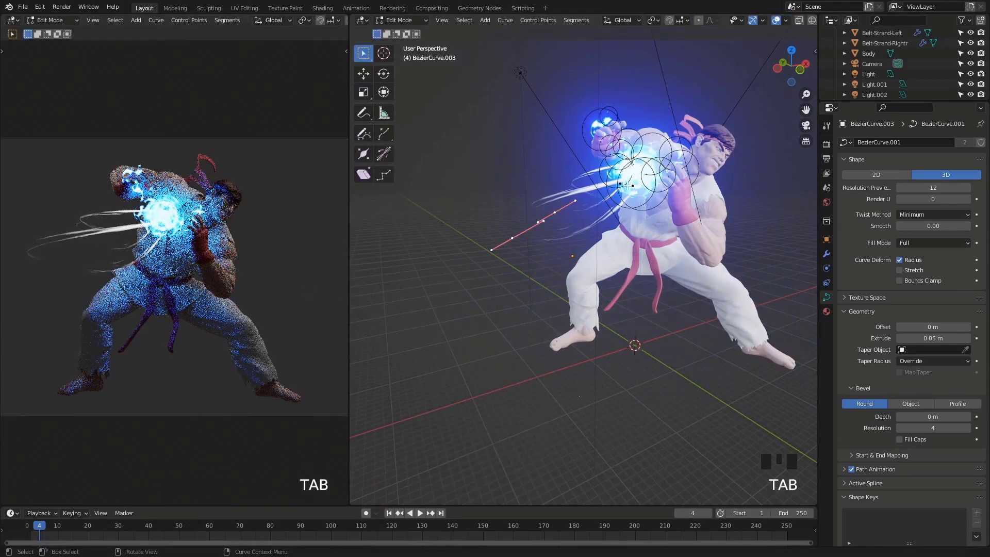
pyautogui.click(755, 186)
pyautogui.click(622, 183)
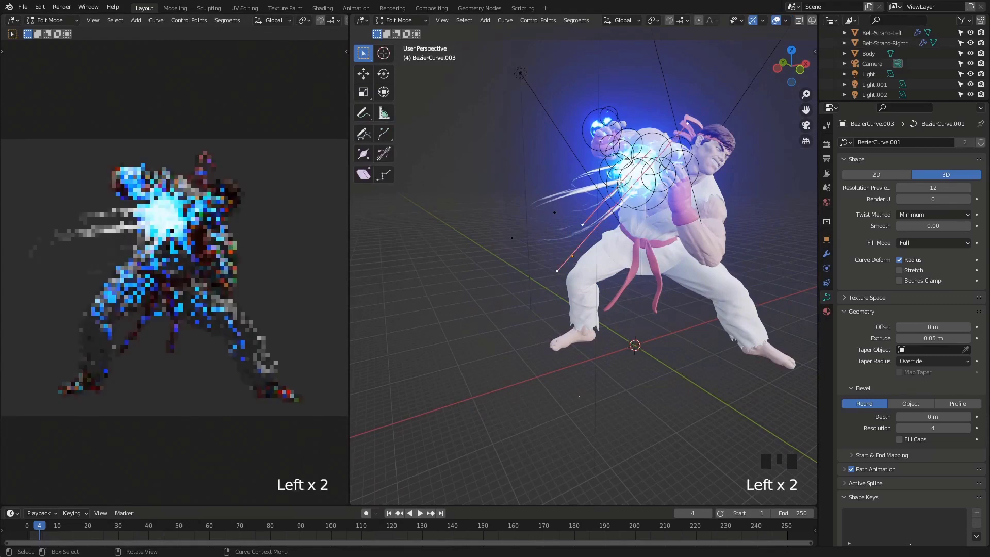
pyautogui.press('r')
pyautogui.click(748, 233)
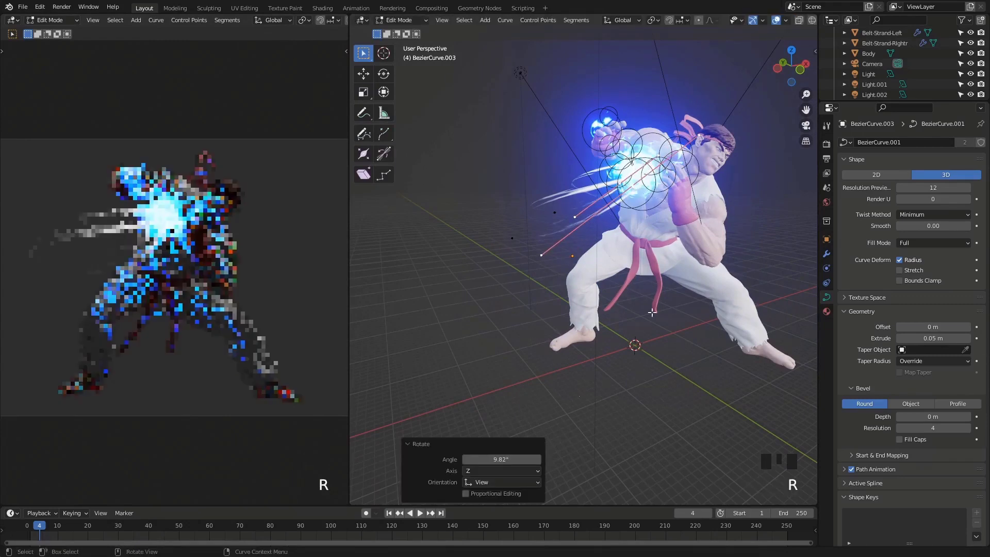
pyautogui.click(551, 215)
pyautogui.click(593, 201)
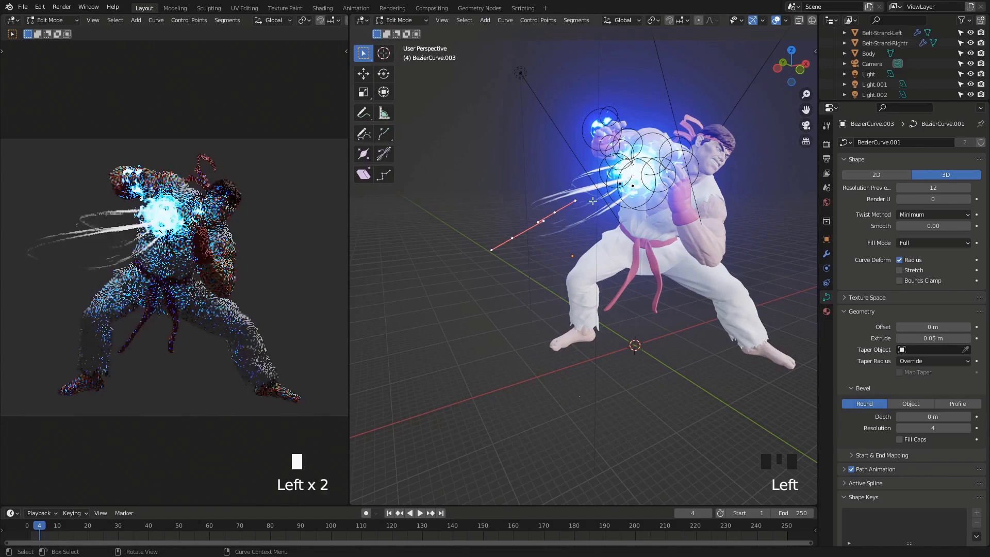
# Leave edit mode, select the short duplicated streak below the energy ball, and rotate it about 5.25° in the view.
pyautogui.press('Tab')
pyautogui.click(530, 234)
pyautogui.moveTo(530, 233)
pyautogui.mouseDown(button='middle')
pyautogui.moveTo(591, 210)
pyautogui.moveTo(543, 184)
pyautogui.moveTo(529, 213)
pyautogui.moveTo(546, 224)
pyautogui.mouseUp(button='middle')
pyautogui.press('Tab')
pyautogui.press('Tab')
pyautogui.click(592, 210)
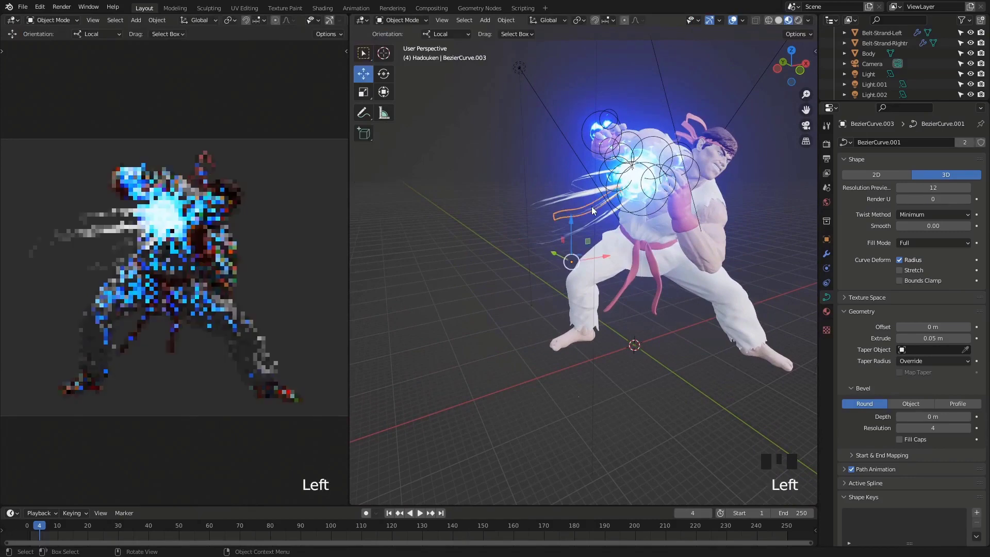
pyautogui.press('r')
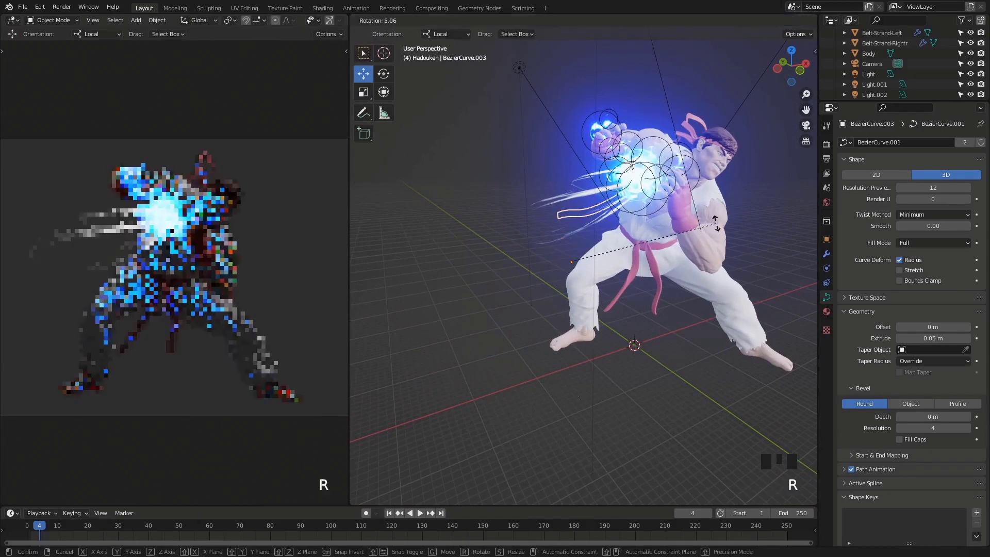
pyautogui.click(717, 229)
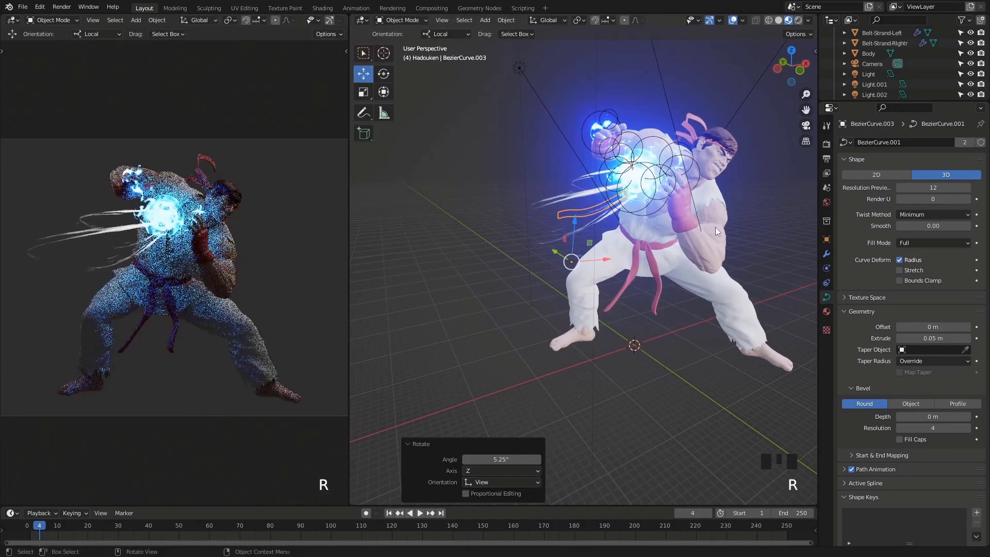
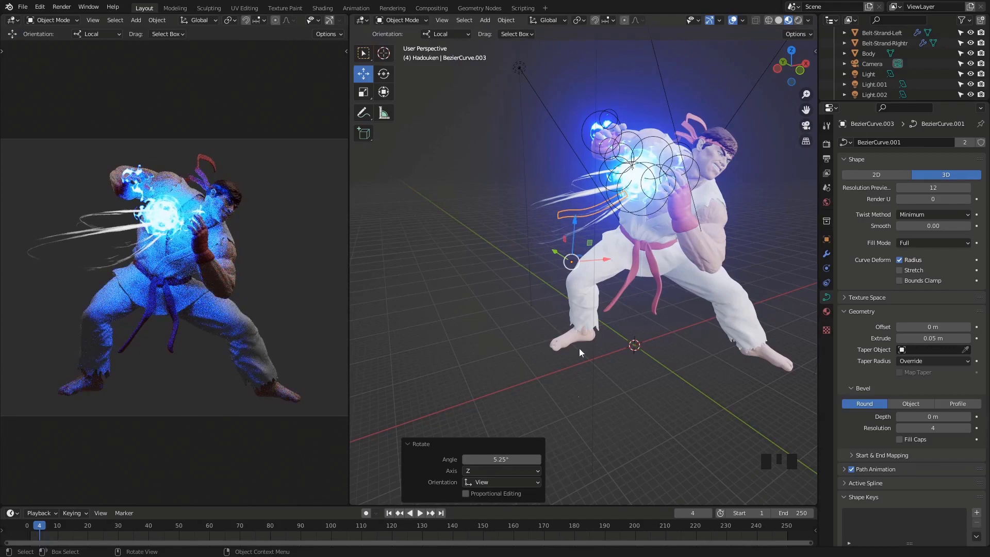
# Try the Wind.001 material on the duplicated streak and undo the assignment.
pyautogui.click(827, 312)
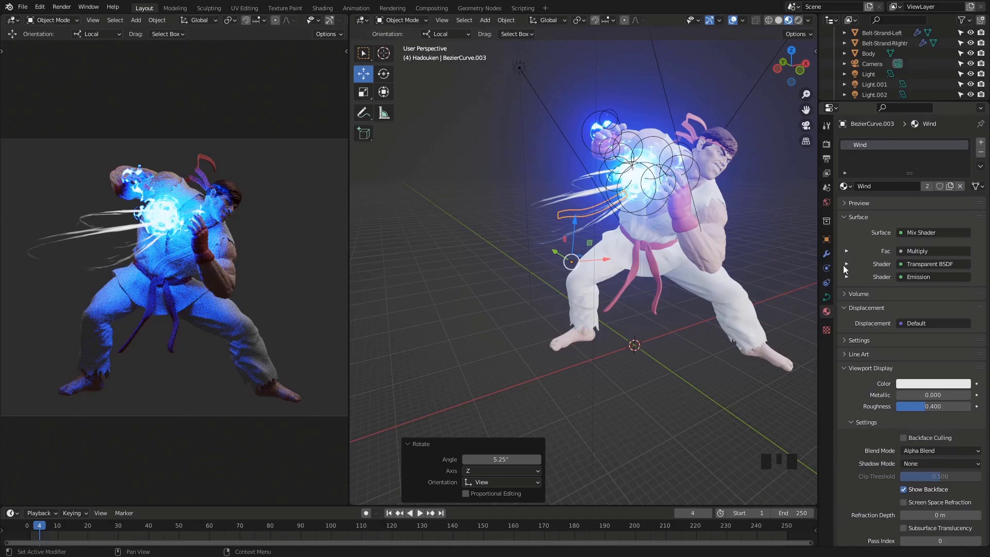
pyautogui.click(848, 186)
pyautogui.click(876, 288)
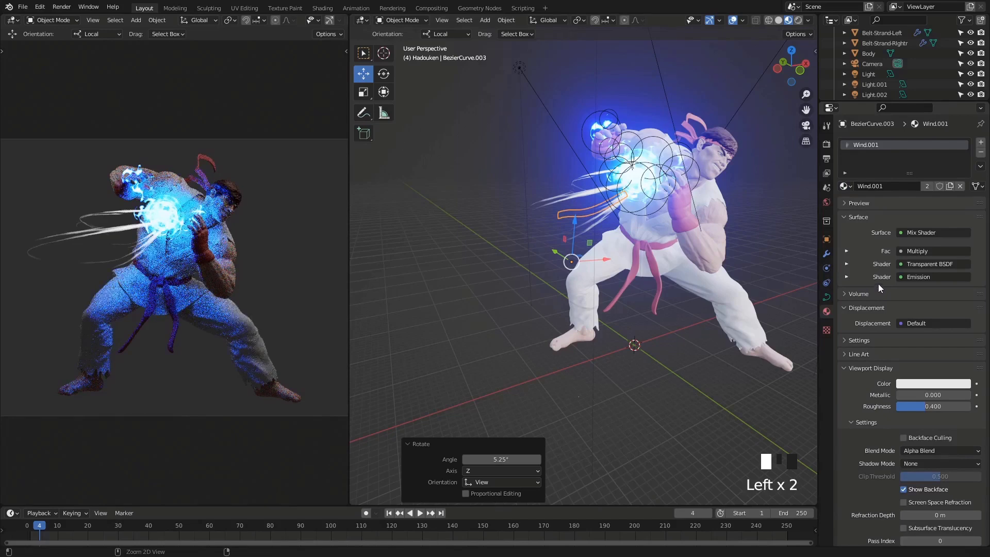
pyautogui.hotkey('ctrl', 'z')
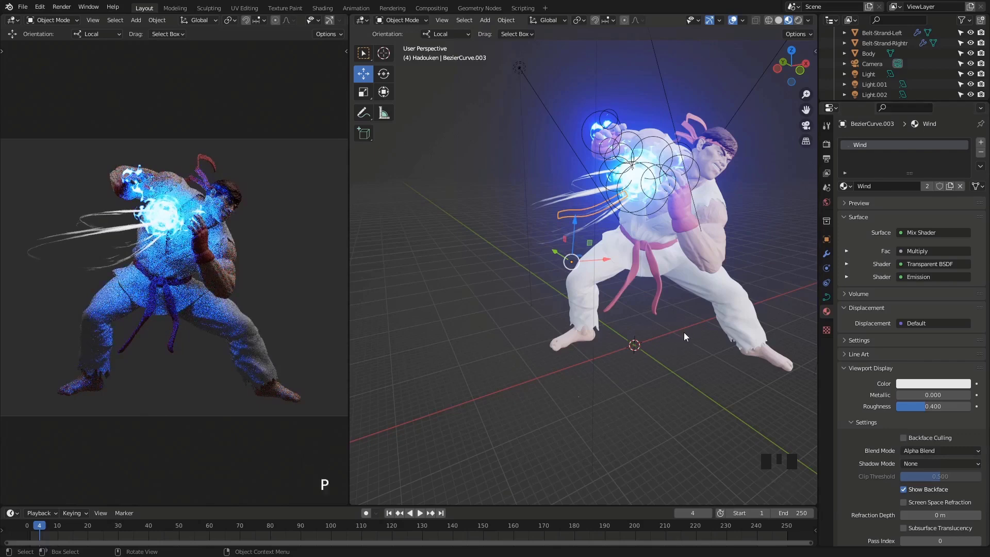
# Add a Bezier curve at the world origin and scale it up by about 13.2.
pyautogui.moveTo(532, 269); pyautogui.dragTo(538, 262, button='middle')
pyautogui.click(475, 300)
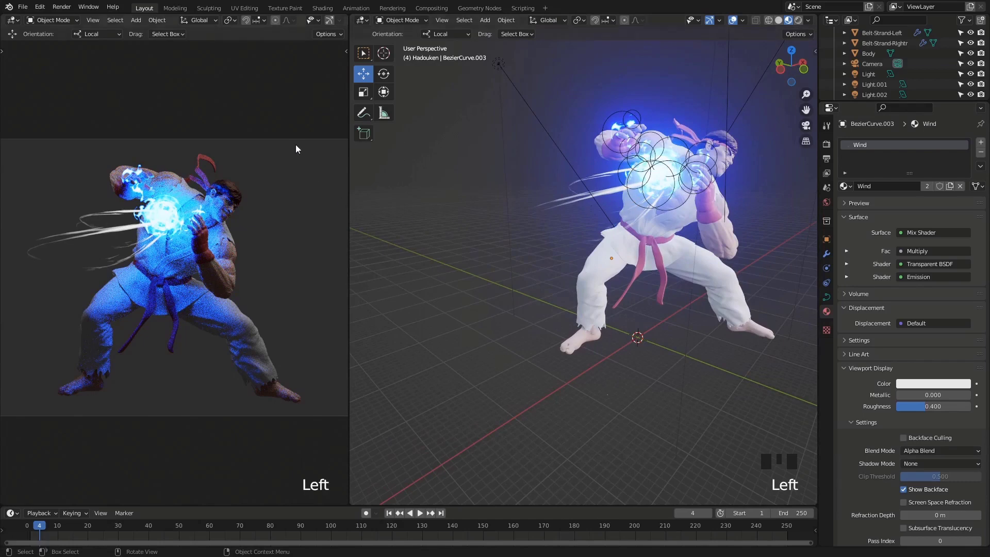
pyautogui.click(486, 20)
pyautogui.moveTo(495, 44)
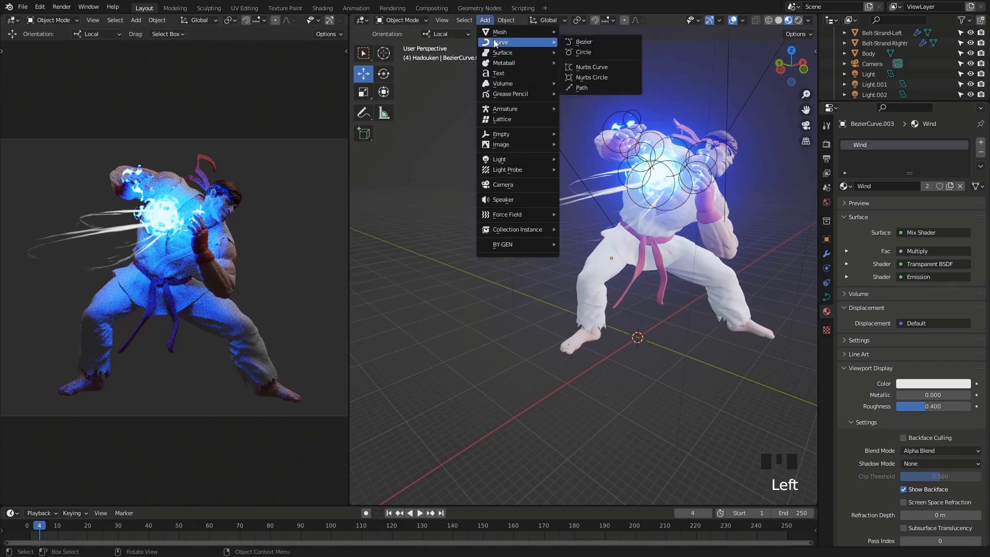
pyautogui.click(592, 41)
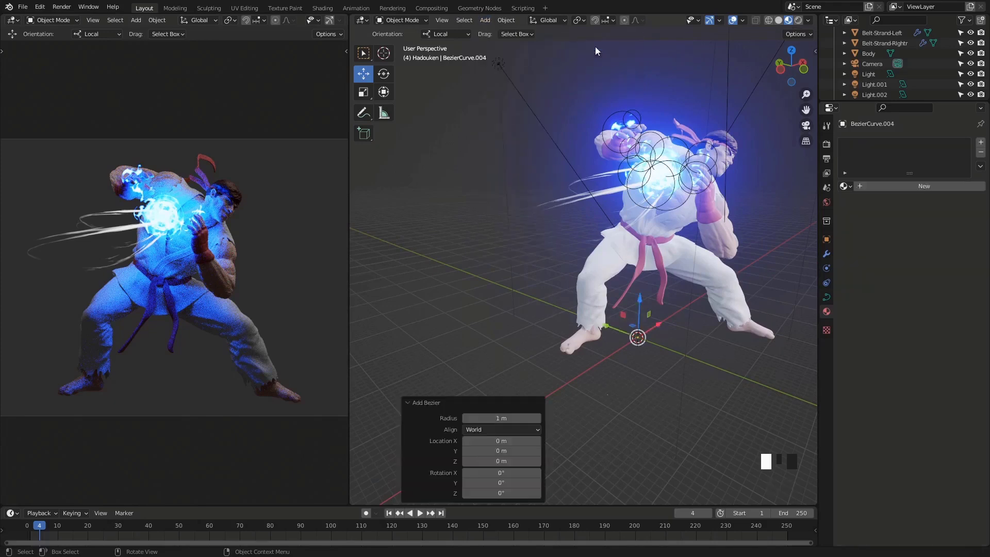
pyautogui.press('s')
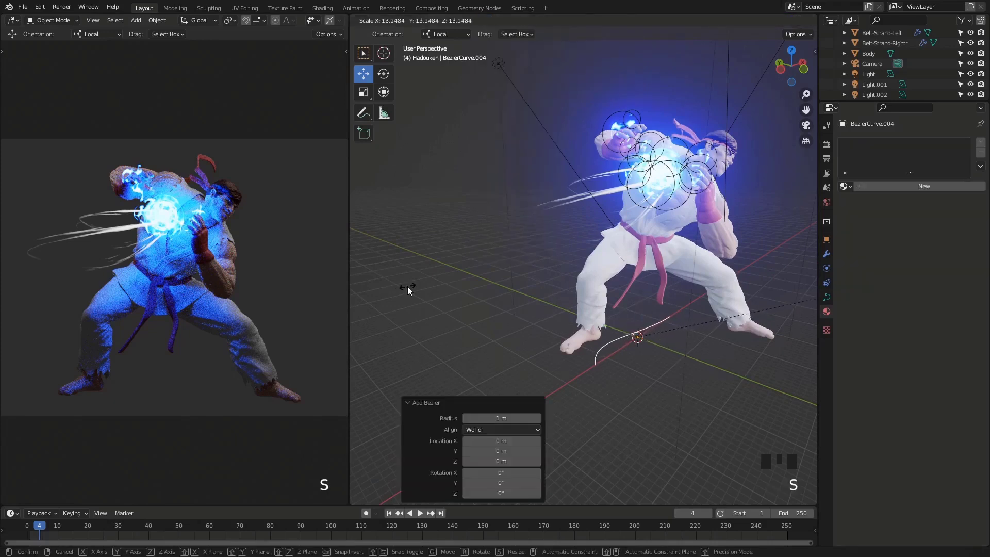
pyautogui.click(408, 290)
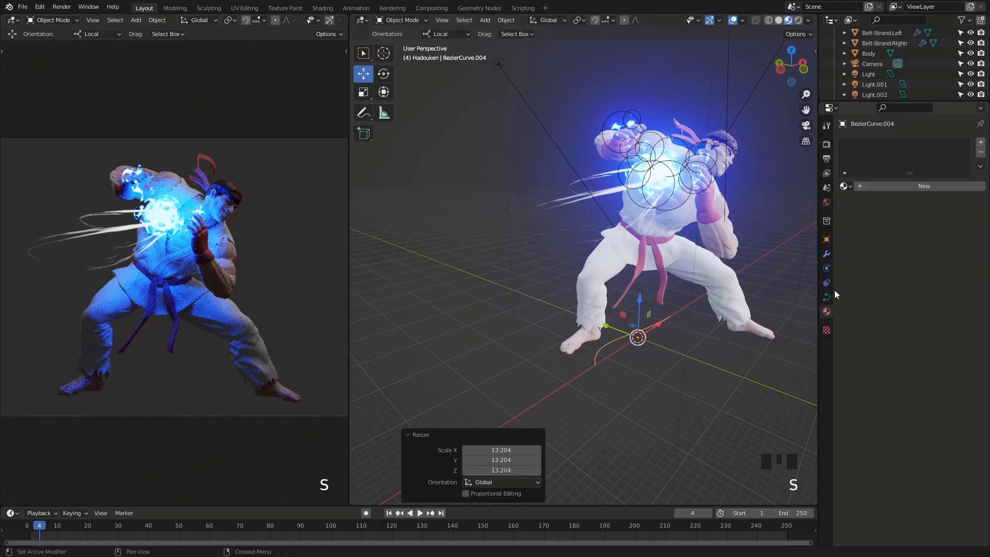
# Assign the existing Wind.001 material to the new Bezier curve.
pyautogui.click(845, 186)
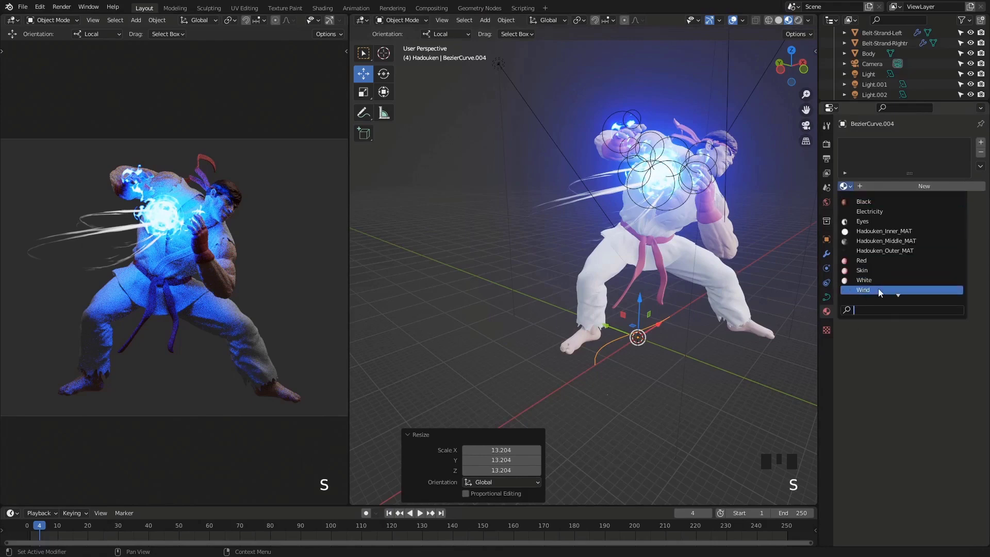
pyautogui.click(877, 289)
pyautogui.scroll(-2, 877, 289)
pyautogui.click(845, 168)
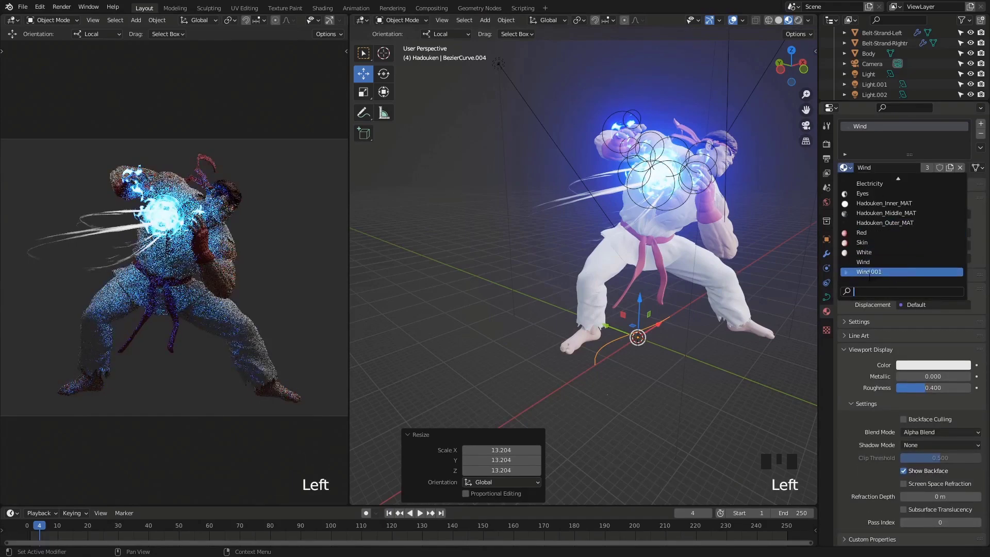
pyautogui.click(870, 272)
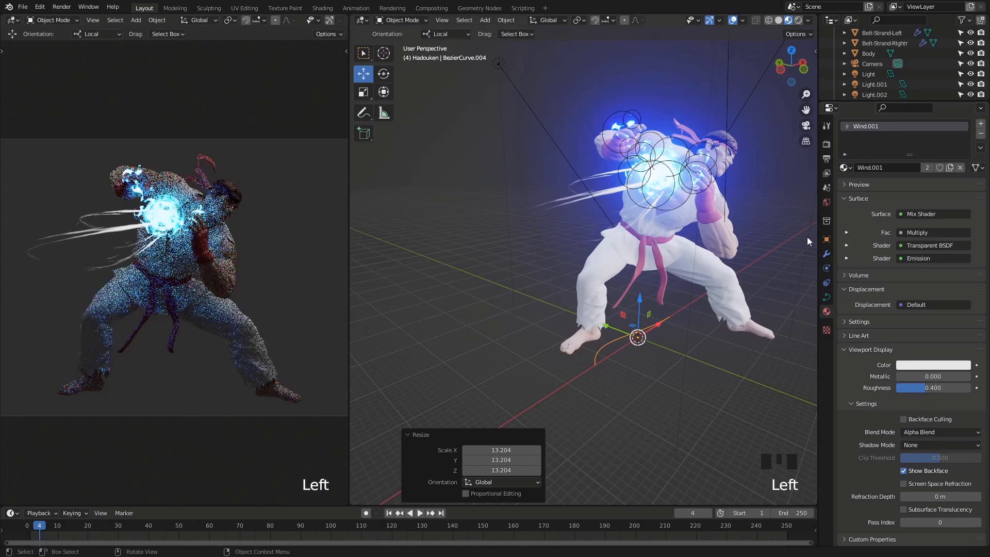
# Set the new curve's geometry extrude to 0.05 m to turn it into a thin ribbon.
pyautogui.click(826, 298)
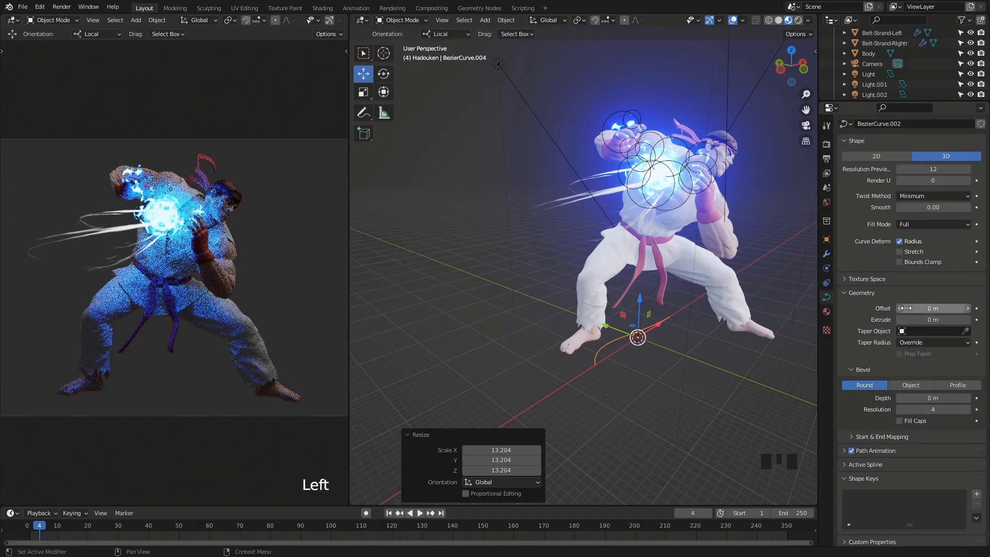
pyautogui.moveTo(910, 315); pyautogui.dragTo(898, 319)
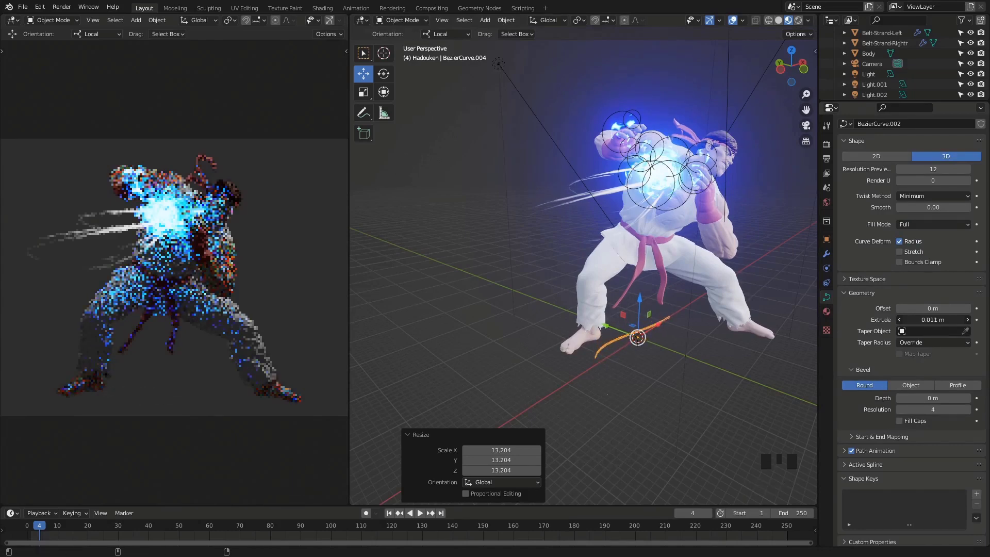
pyautogui.click(913, 319)
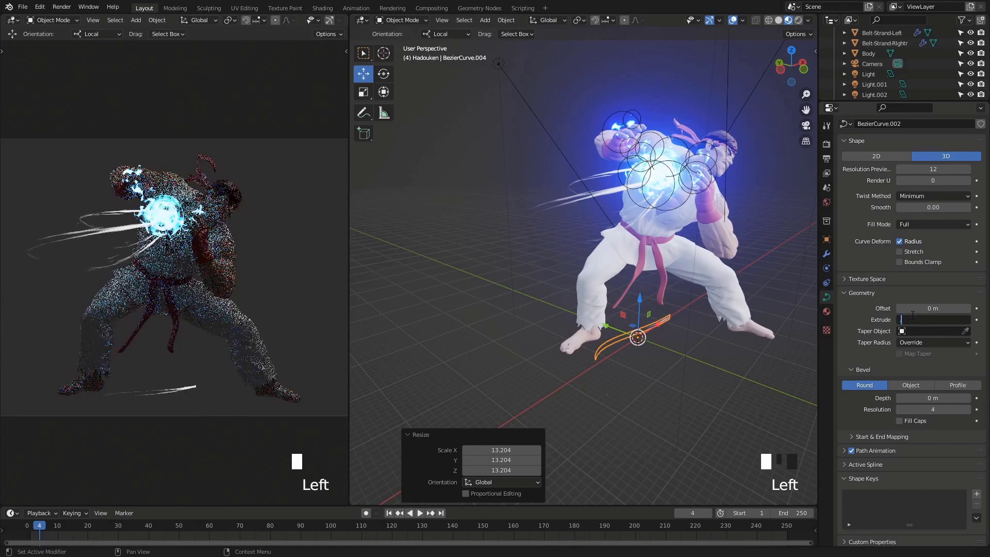
pyautogui.write('0.5')
pyautogui.press('Return')
pyautogui.click(914, 319)
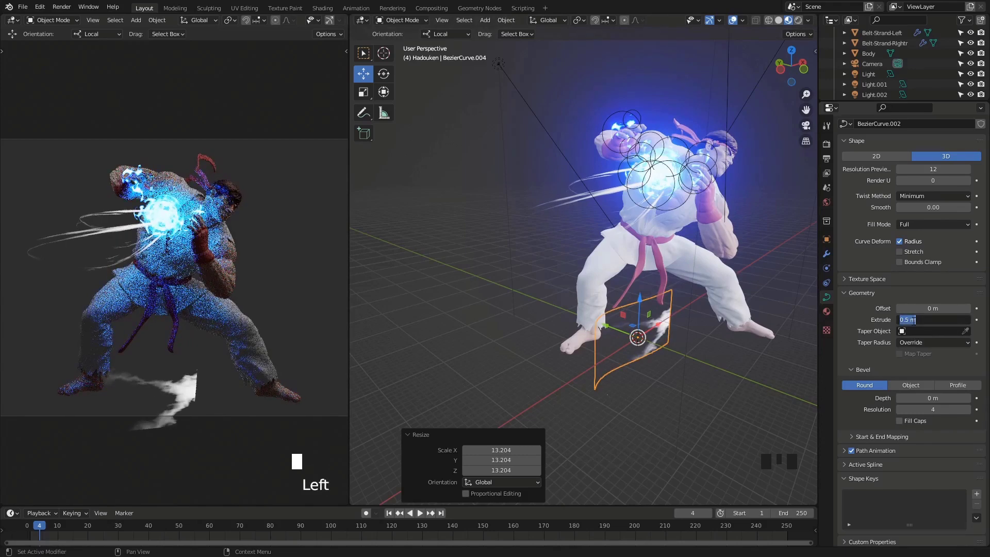
pyautogui.write('.05')
pyautogui.press('Return')
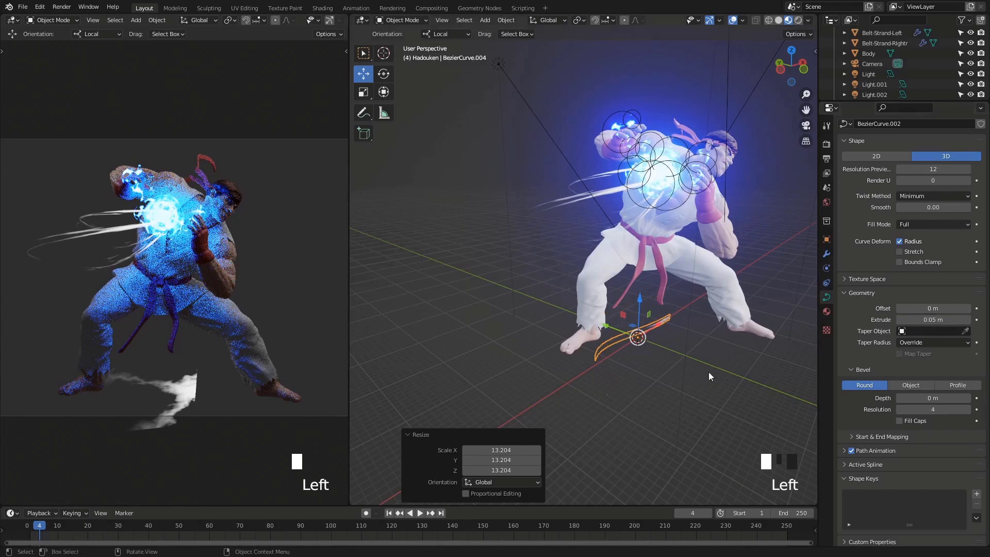
# Move the ribbon curve up beside the energy ball, about -1.9 m in X, 3.6 m in Y and 37.5 m in Z.
pyautogui.moveTo(664, 364); pyautogui.dragTo(637, 340, button='middle')
pyautogui.click(687, 343)
pyautogui.click(679, 334)
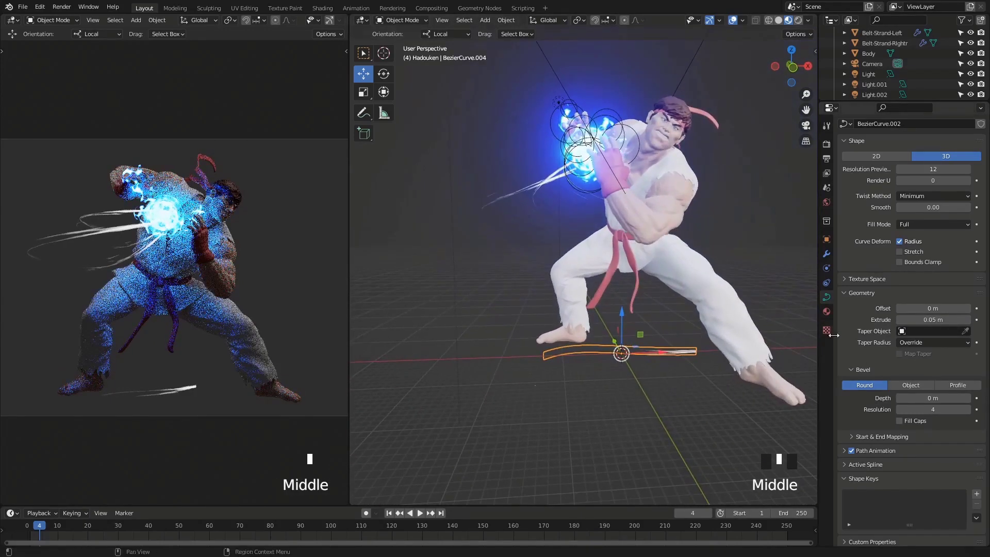
pyautogui.scroll(-2, 650, 323)
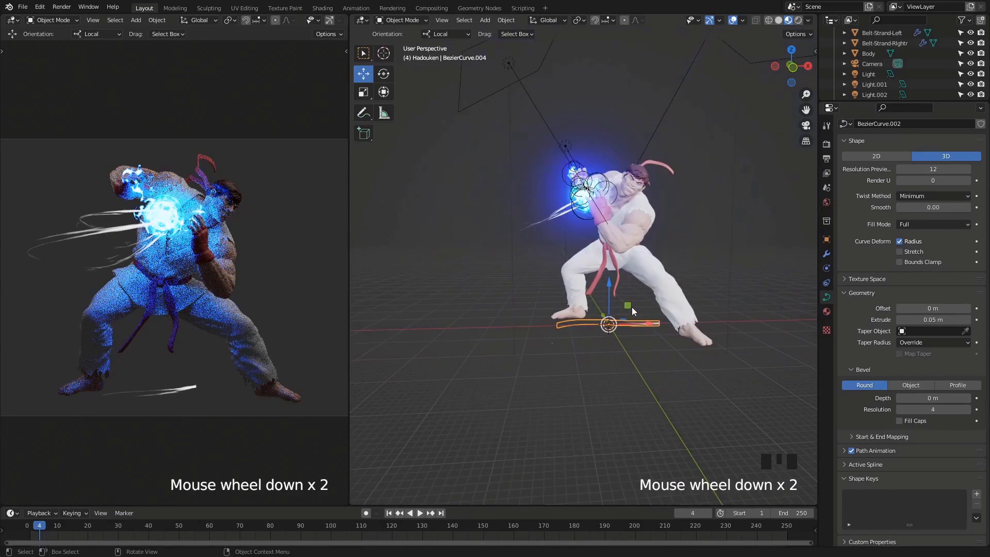
pyautogui.press('g')
pyautogui.click(618, 253)
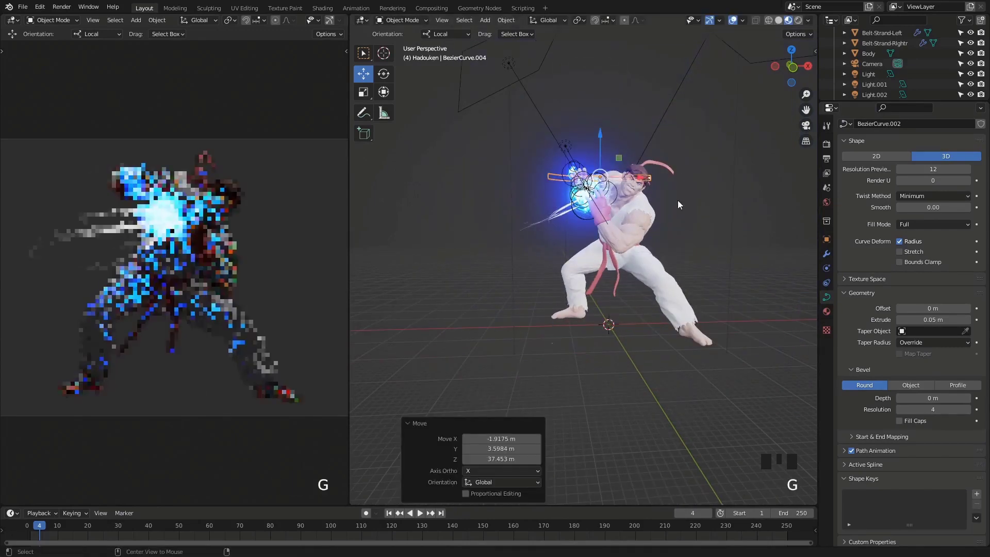
# Rotate the ribbon curve about 91.1° in the top view.
pyautogui.keyDown('alt'); pyautogui.moveTo(732, 309); pyautogui.dragTo(752, 319, button='middle'); pyautogui.keyUp('alt')
pyautogui.press('r')
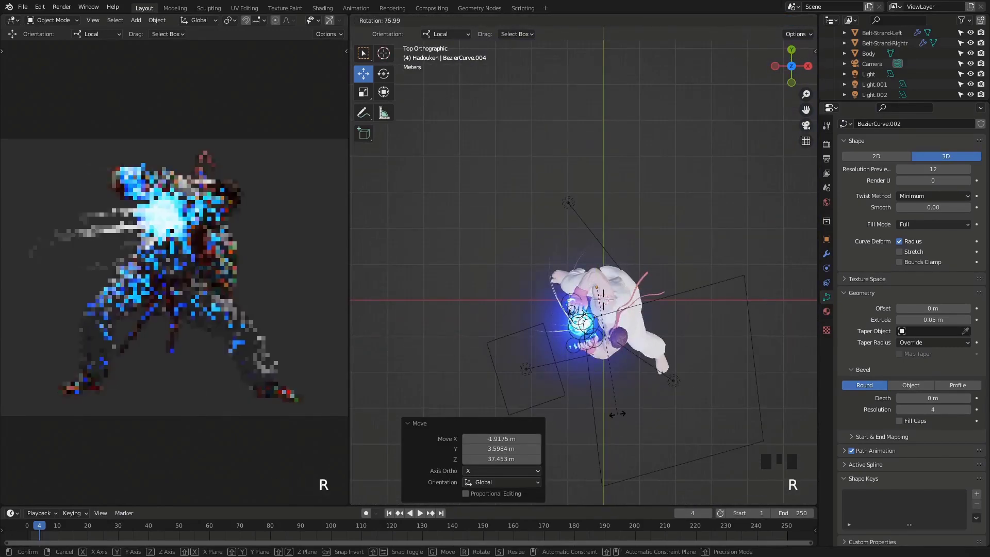
pyautogui.press('r')
pyautogui.click(657, 422)
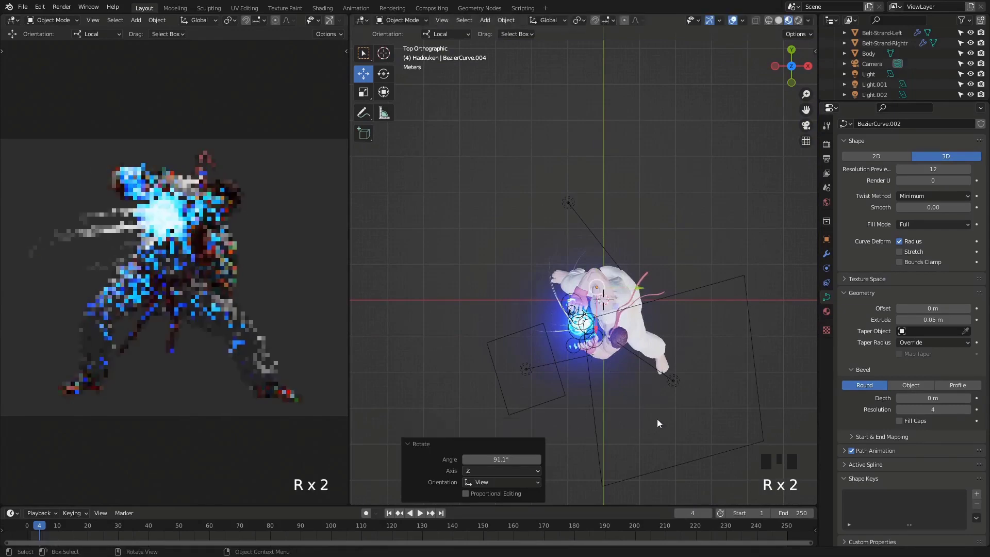
# Rotate the ribbon curve about 91.5° as seen from behind the fighter, and another 25.2° as seen from above.
pyautogui.moveTo(657, 423); pyautogui.dragTo(654, 279, button='middle')
pyautogui.press('r')
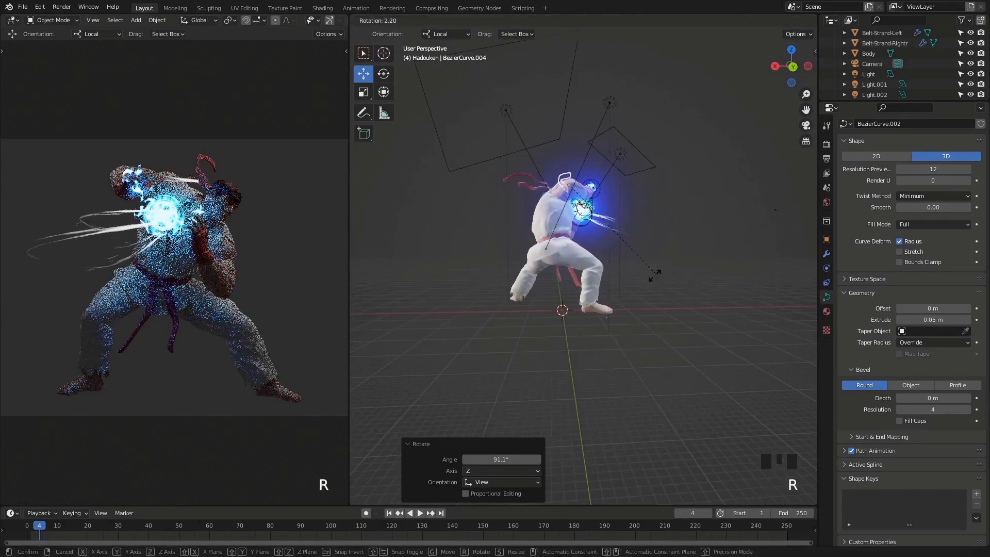
pyautogui.click(402, 347)
pyautogui.moveTo(402, 347); pyautogui.dragTo(697, 367, button='middle')
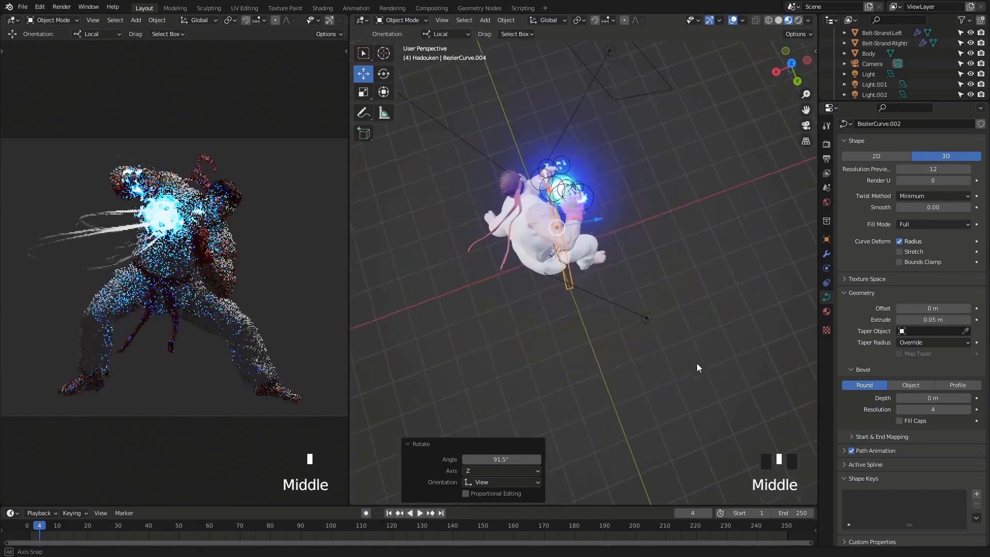
pyautogui.press('r')
pyautogui.click(670, 335)
# In edit mode, rotate the ribbon's control point nearest the energy ball about 67.6° from the side and -28.8° from the front.
pyautogui.moveTo(670, 335); pyautogui.dragTo(600, 250, button='middle')
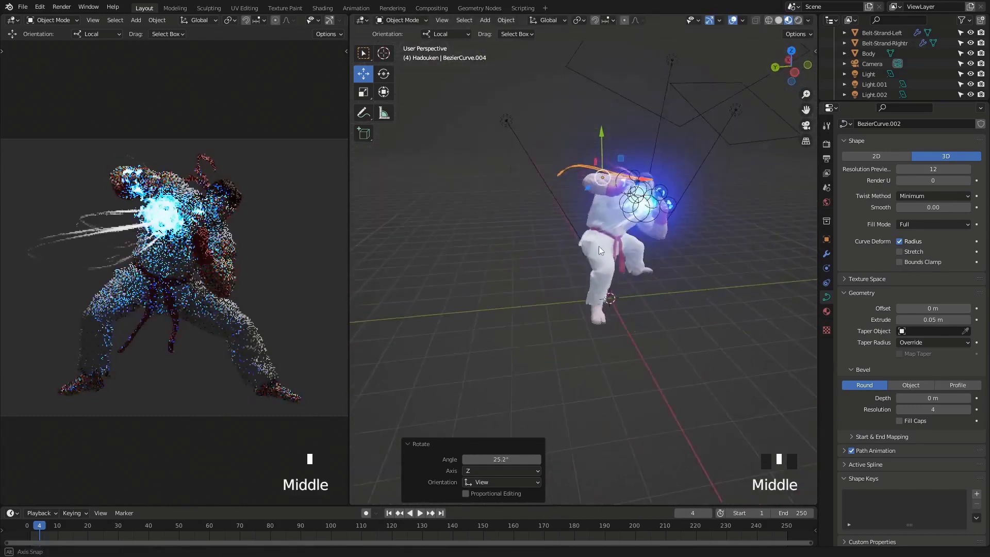
pyautogui.press('Tab')
pyautogui.press('r')
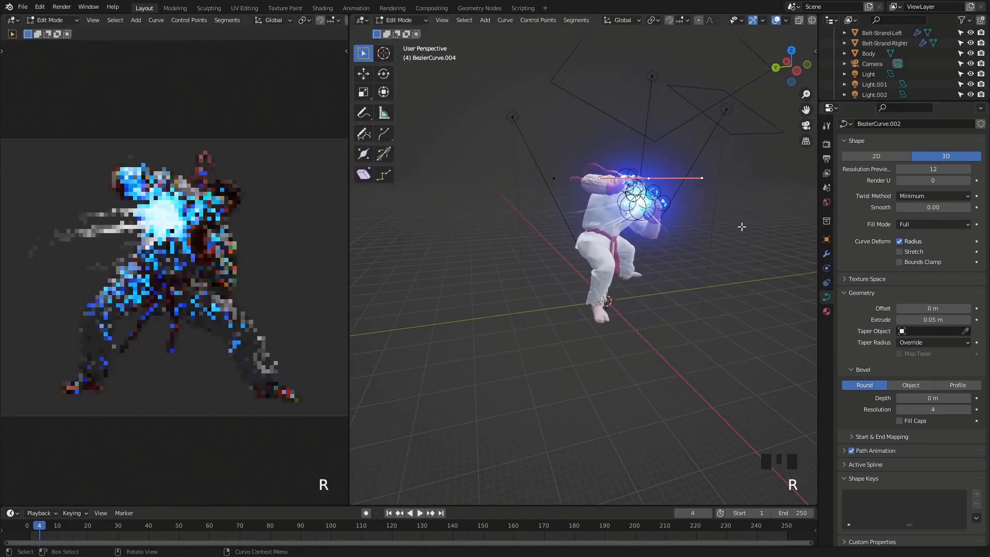
pyautogui.press('r')
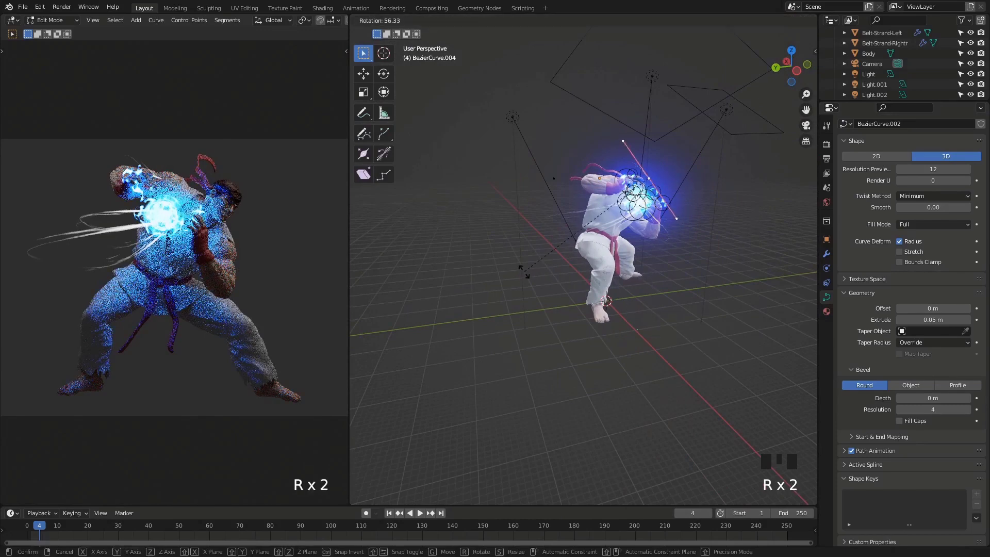
pyautogui.click(524, 272)
pyautogui.keyDown('shift'); pyautogui.moveTo(523, 272); pyautogui.dragTo(523, 356, button='middle'); pyautogui.keyUp('shift')
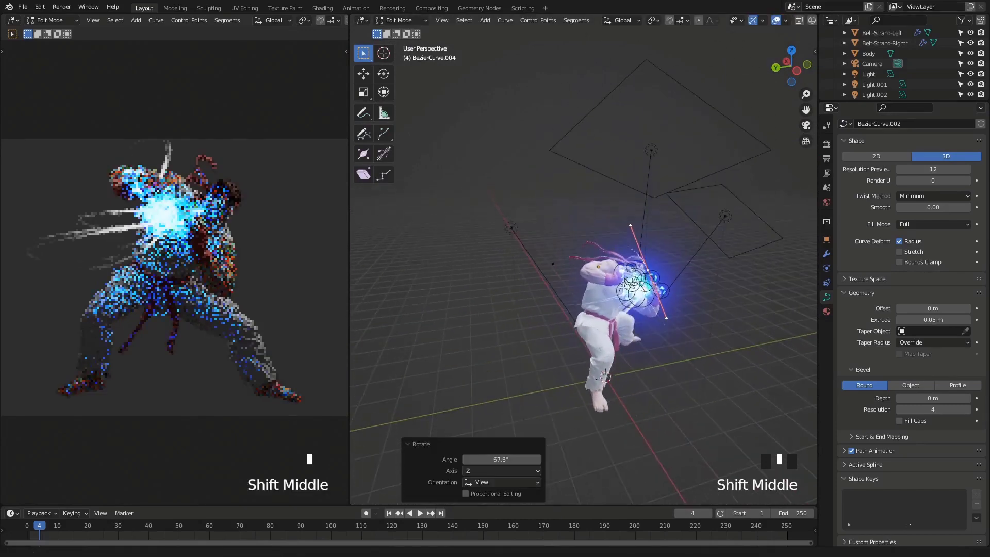
pyautogui.moveTo(567, 268); pyautogui.dragTo(711, 261, button='middle')
pyautogui.press('r')
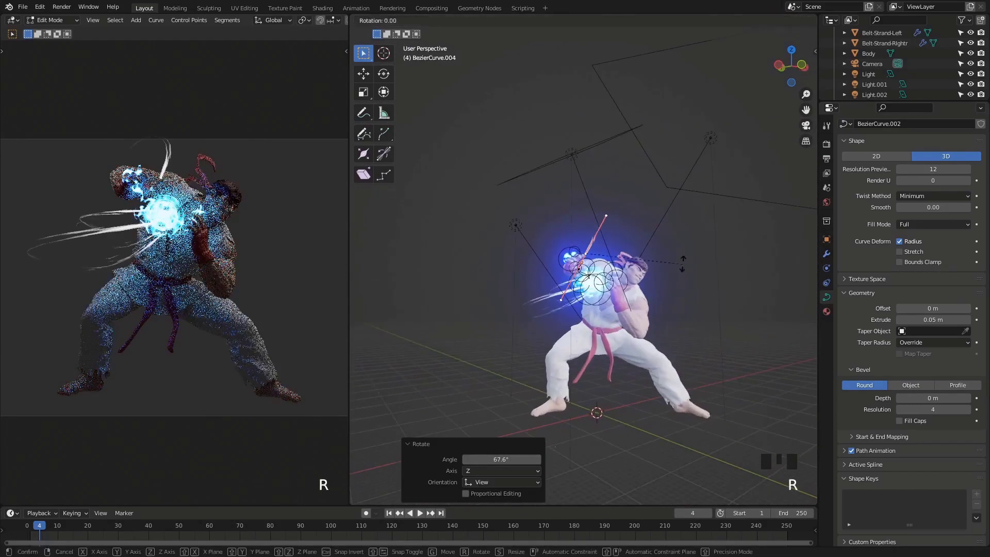
pyautogui.click(624, 216)
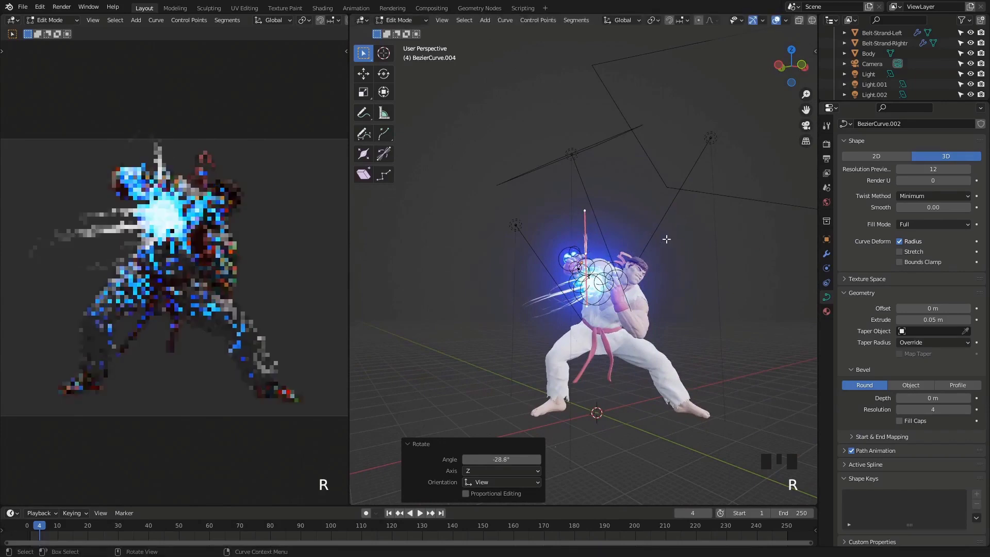
# Scale the control point near the energy ball and move it about 0.34 m in X, 0.30 m in Y and -3.8 m in Z.
pyautogui.press('s')
pyautogui.click(645, 246)
pyautogui.moveTo(645, 246); pyautogui.dragTo(600, 271, button='middle')
pyautogui.press('g')
pyautogui.click(597, 270)
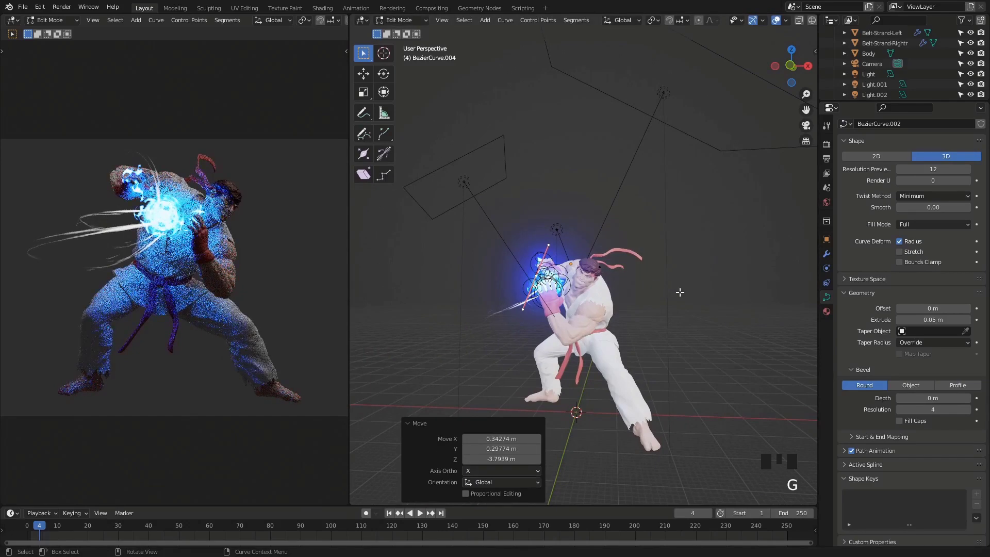
# Rotate that control point further and shift it about 1.07 m in X, 0.54 m in Y and 0.79 m in Z.
pyautogui.moveTo(677, 291); pyautogui.dragTo(689, 268, button='middle')
pyautogui.press('r')
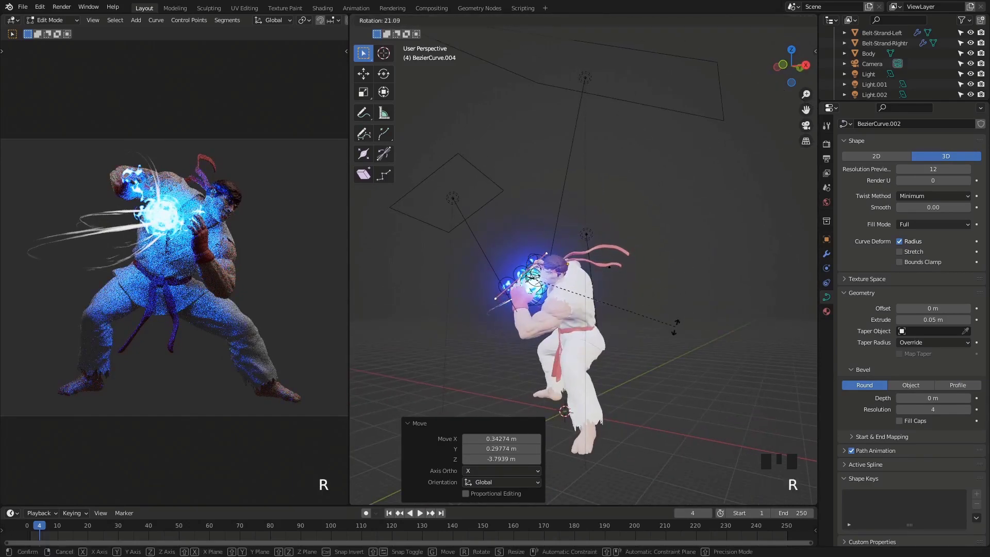
pyautogui.click(675, 327)
pyautogui.press('g')
pyautogui.click(679, 326)
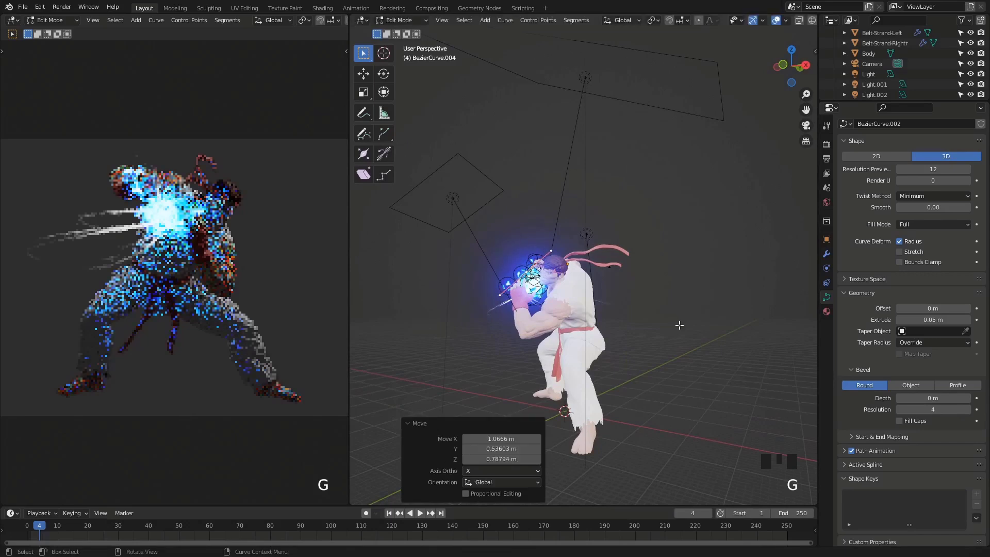
# Rotate the ribbon's rear control point about -50° and move it about -0.84 m in X, -0.82 m in Y and 4.1 m in Z.
pyautogui.moveTo(650, 282); pyautogui.dragTo(617, 265, button='middle')
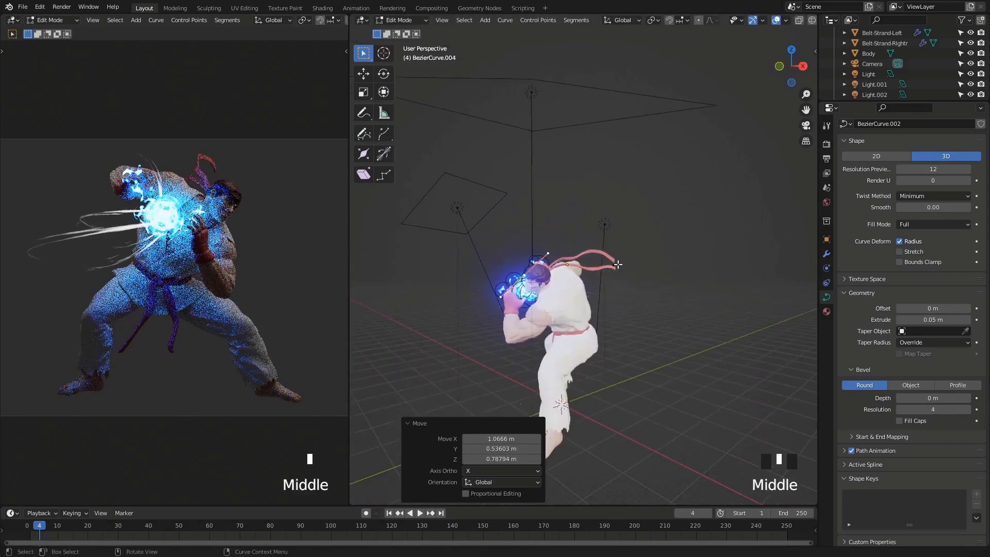
pyautogui.click(617, 265)
pyautogui.press('r')
pyautogui.click(696, 185)
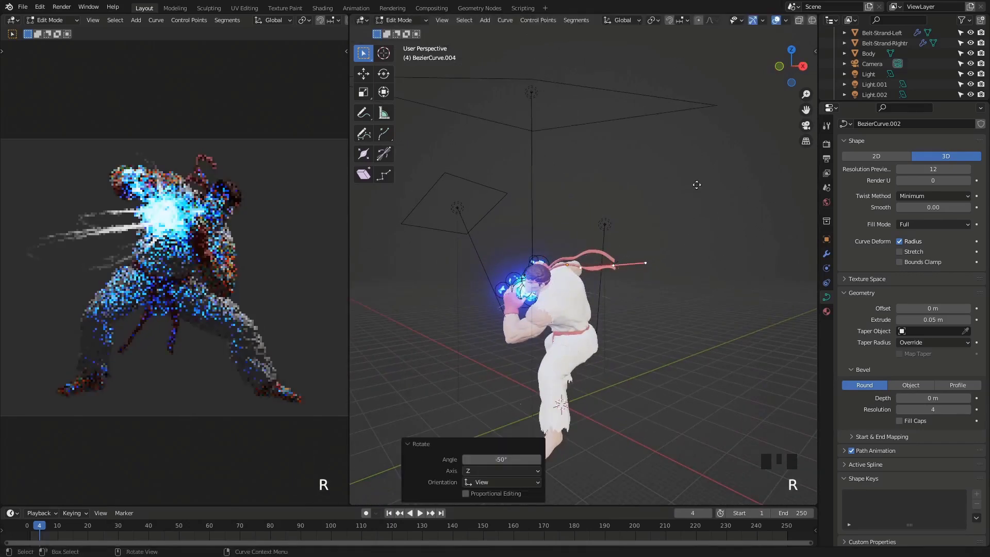
pyautogui.press('g')
pyautogui.click(693, 173)
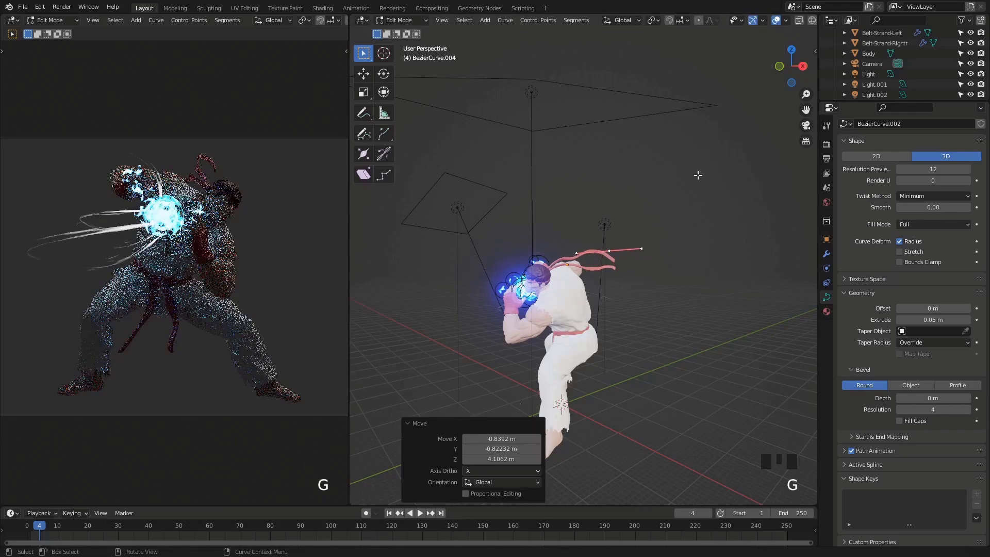
# Move the rear control point about -5.3 m in X, 2.7 m in Y and -0.1 m in Z, and rotate it around global Z.
pyautogui.moveTo(697, 173); pyautogui.dragTo(591, 291, button='middle')
pyautogui.scroll(4, 718, 279)
pyautogui.press('g')
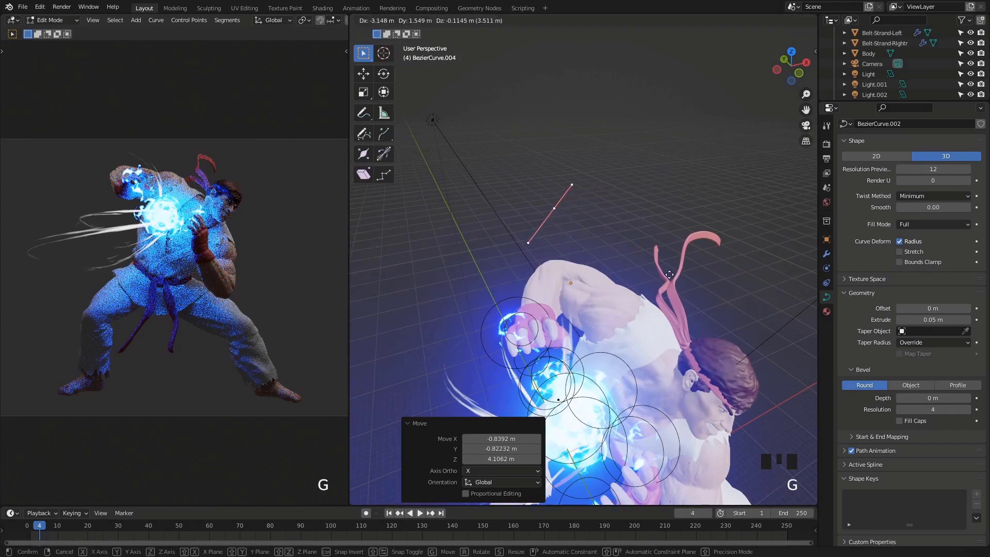
pyautogui.click(732, 277)
pyautogui.press('r')
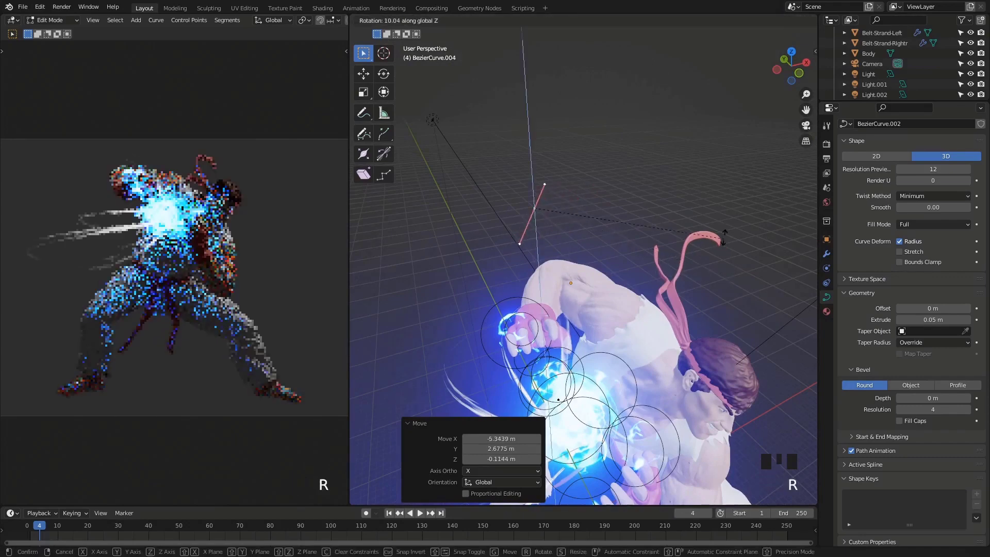
pyautogui.click(697, 184)
# Rotate the control point near the energy ball about 33° around global Z and move it about 2.0 m in X, -0.93 m in Y and 0.16 m in Z.
pyautogui.click(558, 400)
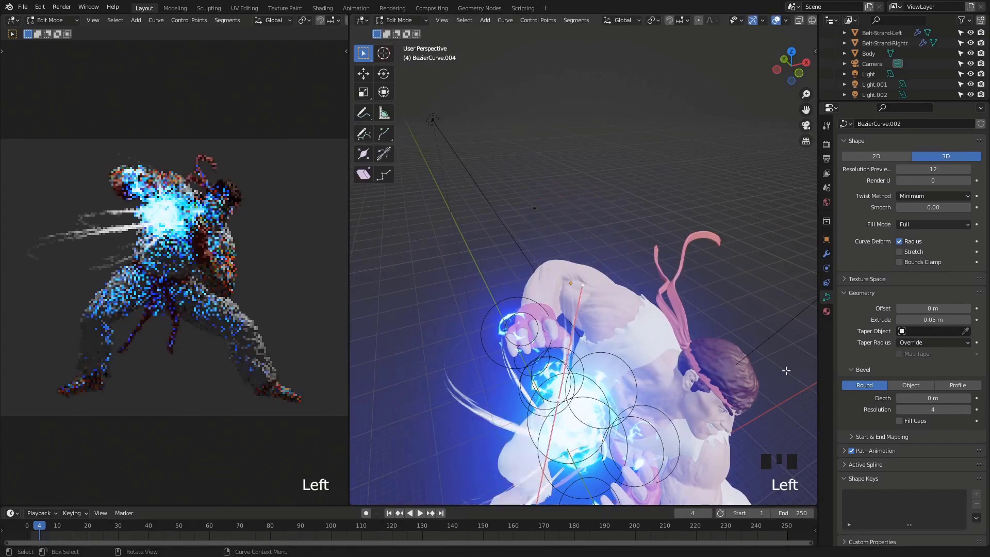
pyautogui.press('r')
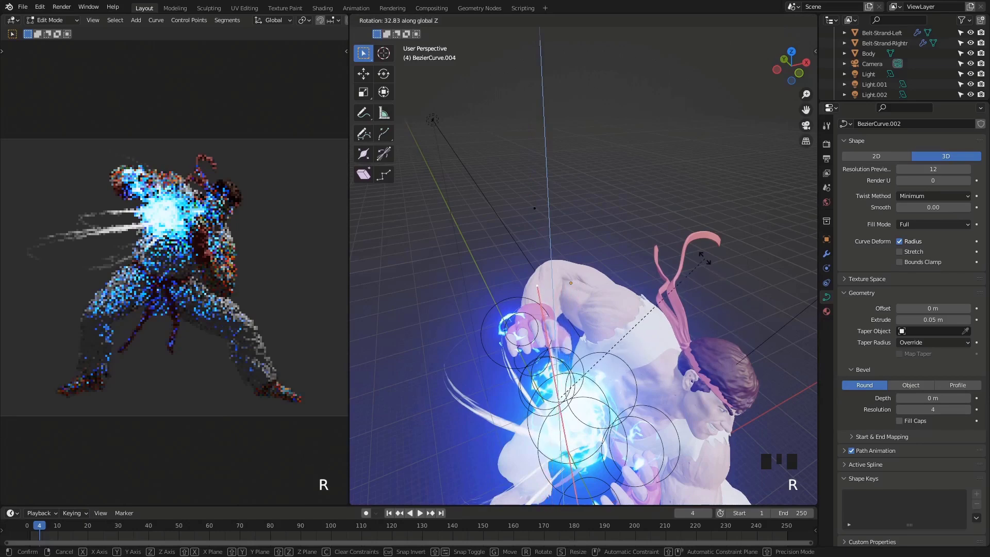
pyautogui.click(704, 259)
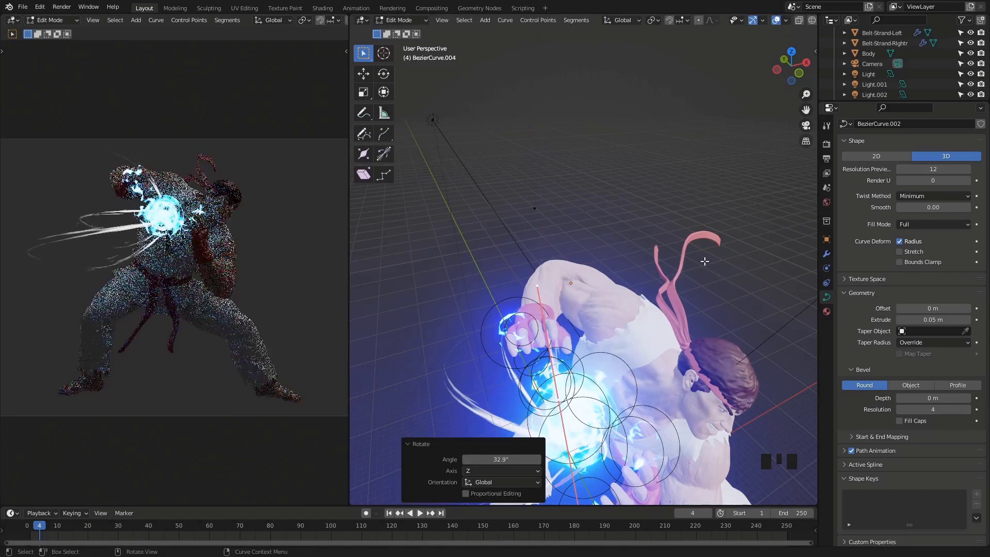
pyautogui.press('h')
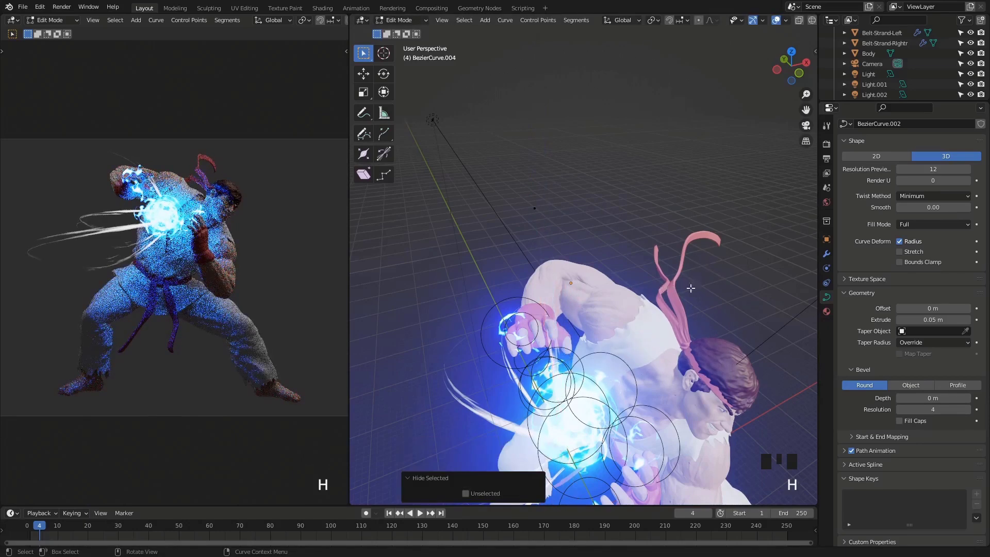
pyautogui.hotkey('ctrl', 'z')
pyautogui.press('g')
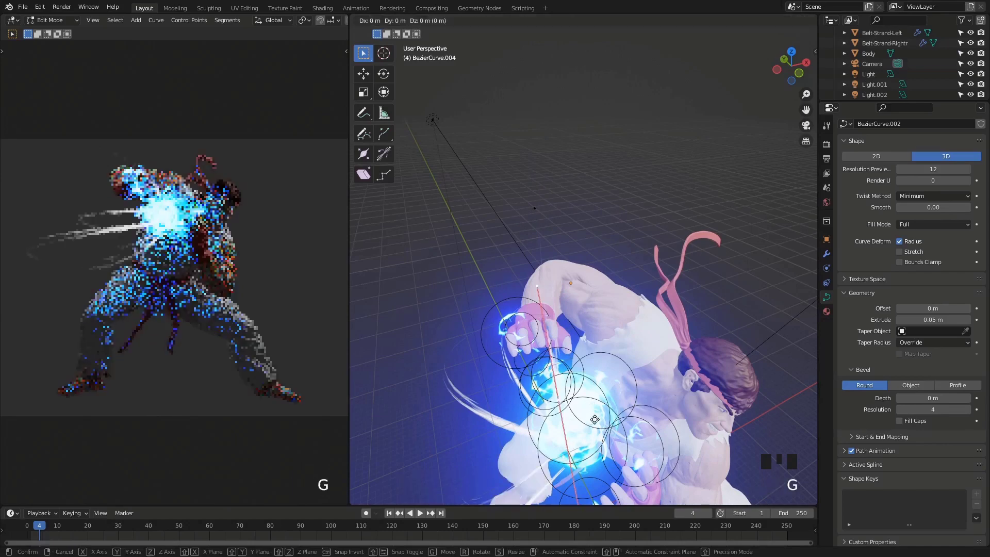
pyautogui.click(617, 415)
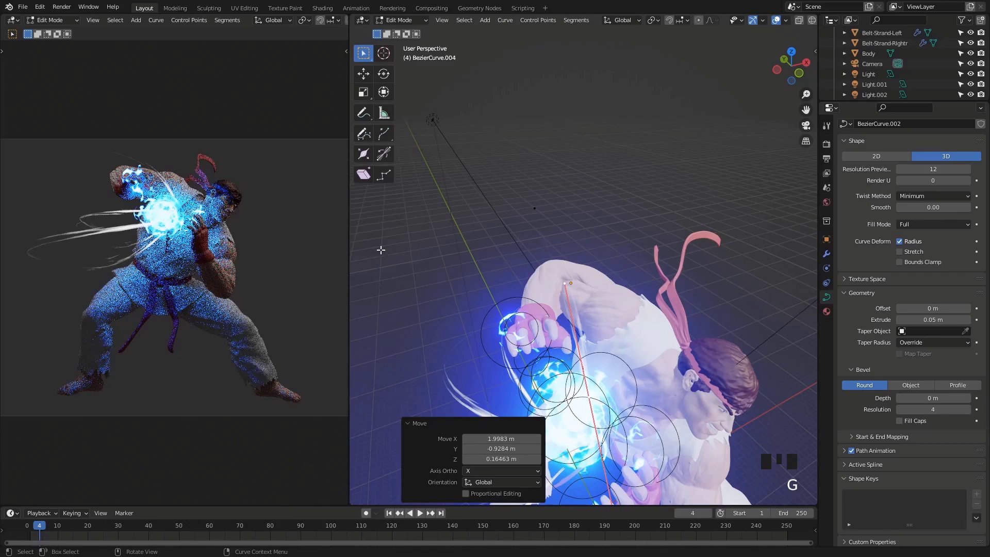
# Lower that control point about 0.6 m in Z, then deselect it and return to Object Mode.
pyautogui.moveTo(449, 261); pyautogui.dragTo(474, 222, button='middle')
pyautogui.press('g')
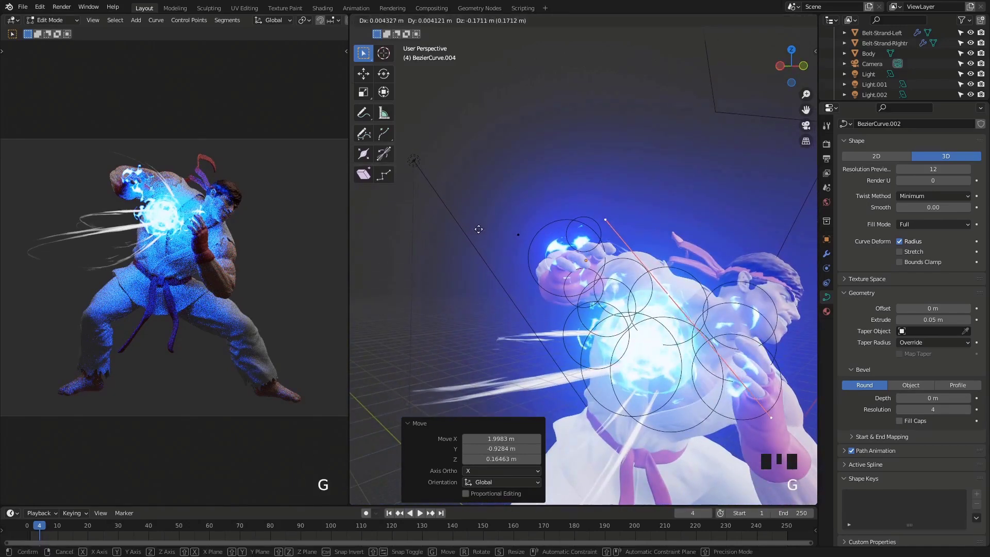
pyautogui.click(479, 236)
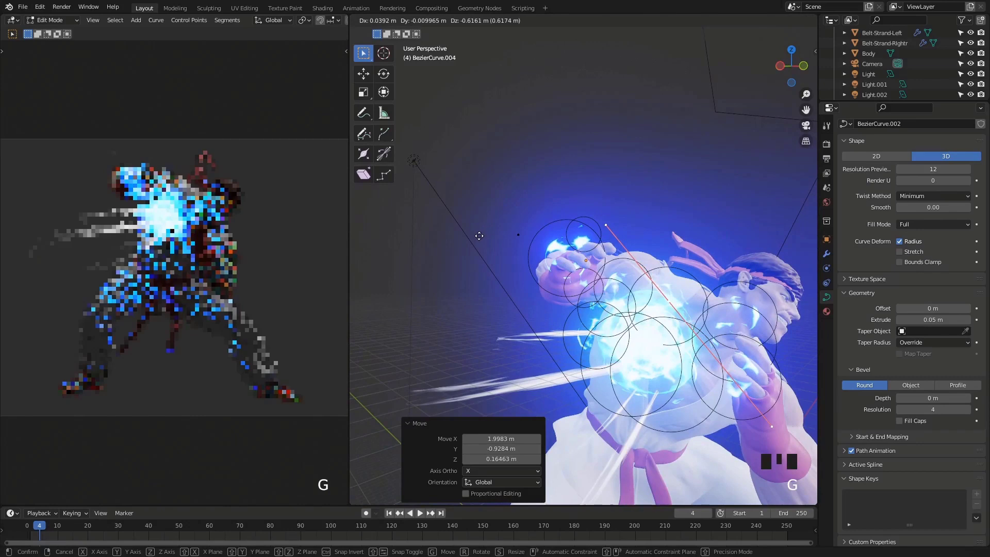
pyautogui.click(477, 274)
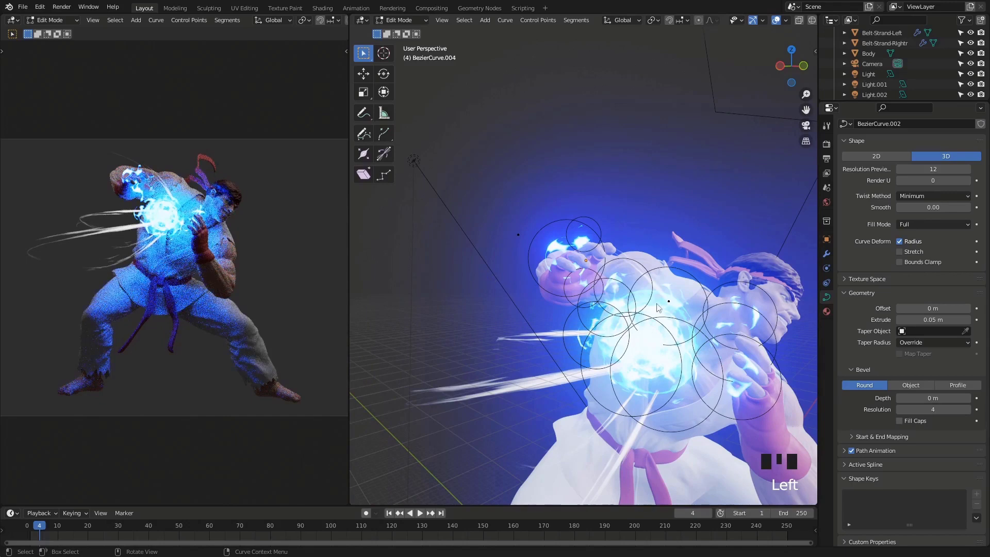
pyautogui.press('Tab')
# Duplicate the wind streak curve and offset the copy about -0.87 m in X, -1.14 m in Y and -9.0 m in Z.
pyautogui.moveTo(657, 307); pyautogui.dragTo(567, 296, button='middle')
pyautogui.scroll(-2, 542, 292)
pyautogui.hotkey('shift', 'd')
pyautogui.click(712, 351)
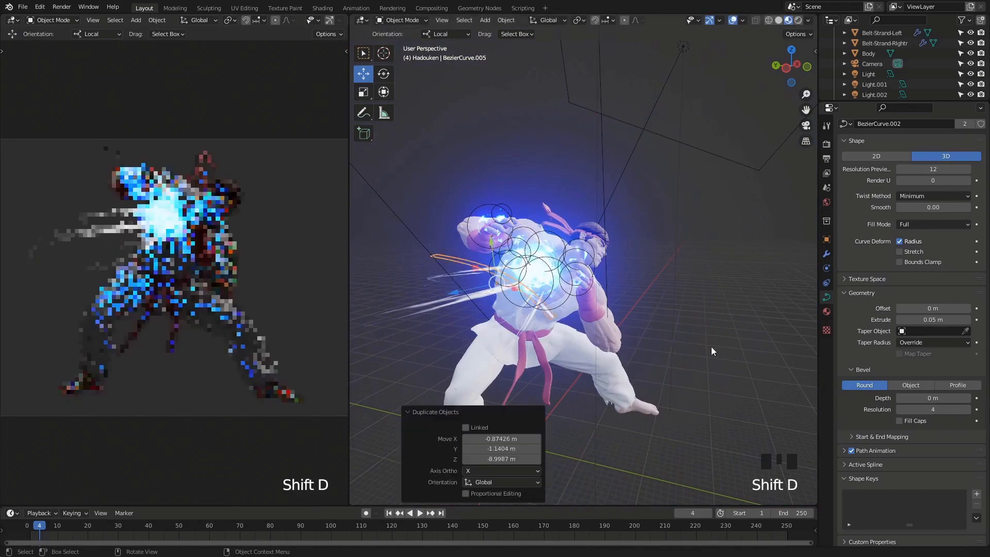
# Rotate the duplicated streak about -206° and 42.5° in the view, and move it about 4.1 m in X, -16.2 m in Y and -2.2 m in Z.
pyautogui.moveTo(711, 351); pyautogui.dragTo(593, 288, button='middle')
pyautogui.press('r')
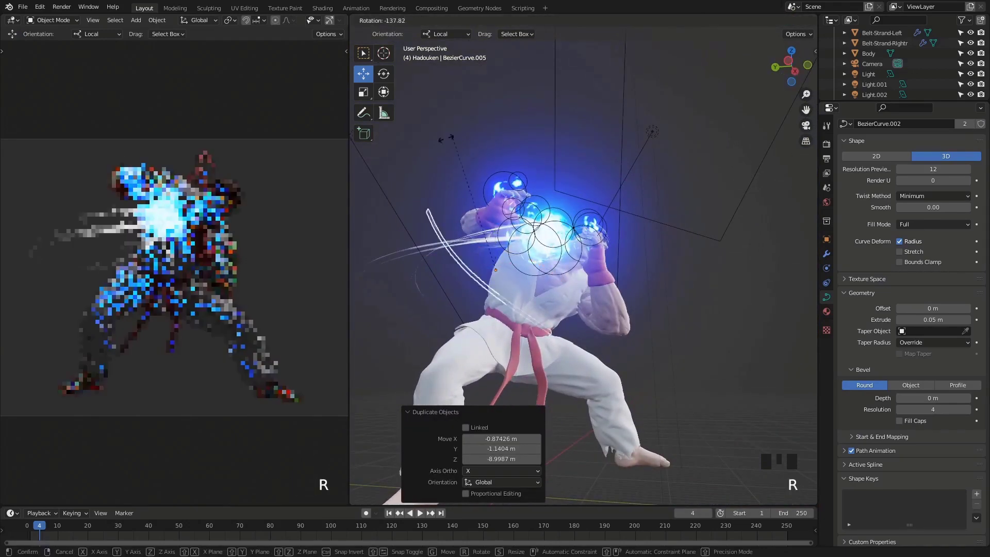
pyautogui.click(686, 253)
pyautogui.press('r')
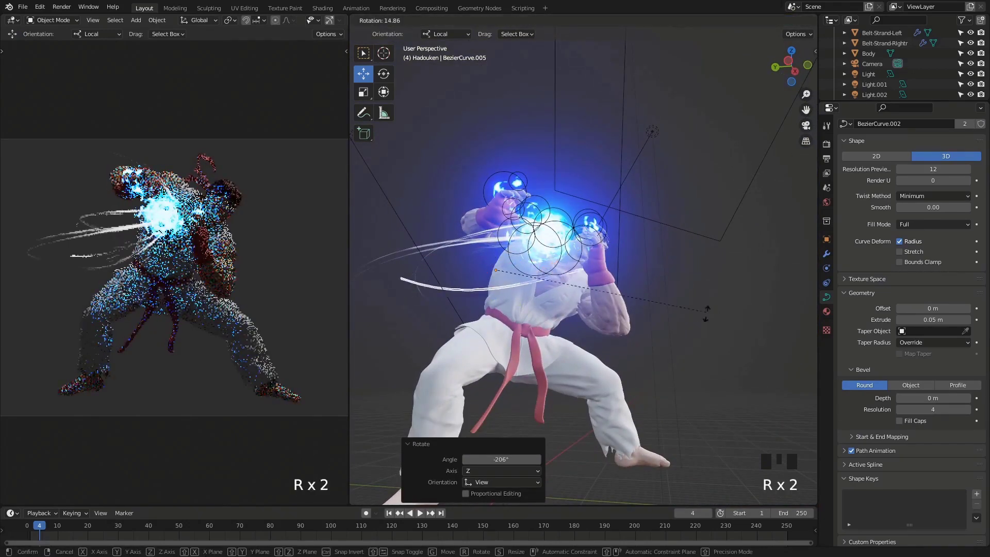
pyautogui.click(670, 340)
pyautogui.press('g')
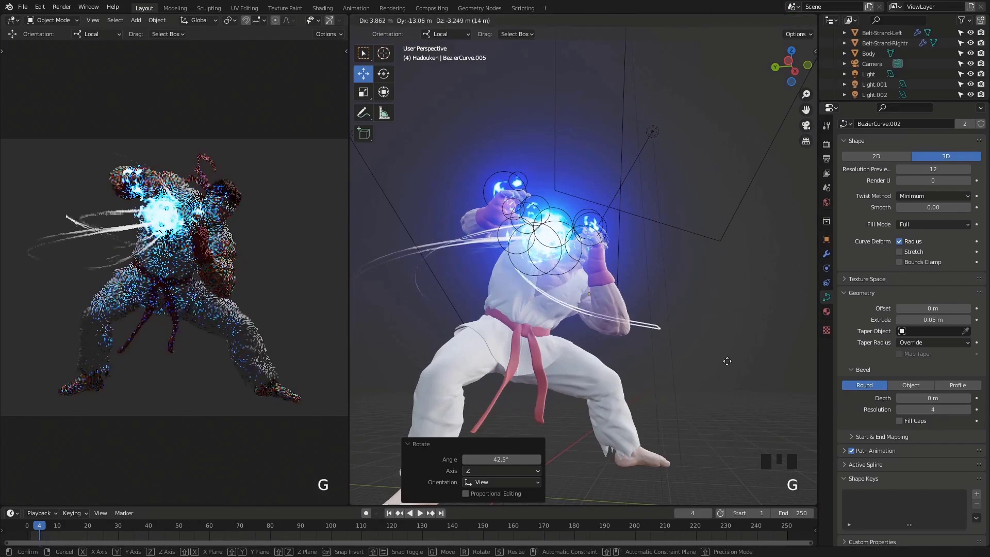
pyautogui.click(740, 358)
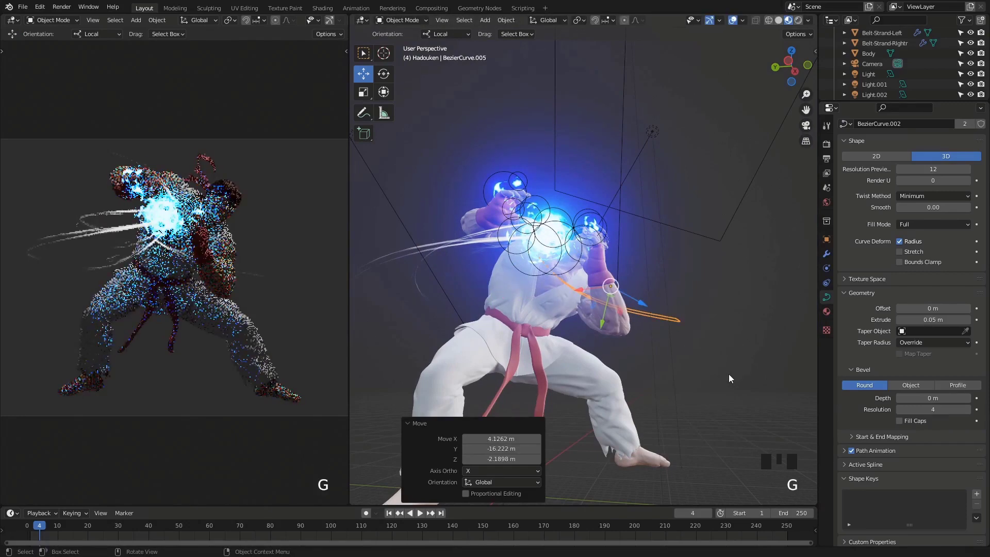
# Rotate the duplicate about 90.5° and -7° from two view angles, and move it about -2.0 m in X, -1.3 m in Y and -2.1 m in Z.
pyautogui.moveTo(735, 362); pyautogui.dragTo(670, 340, button='middle')
pyautogui.press('r')
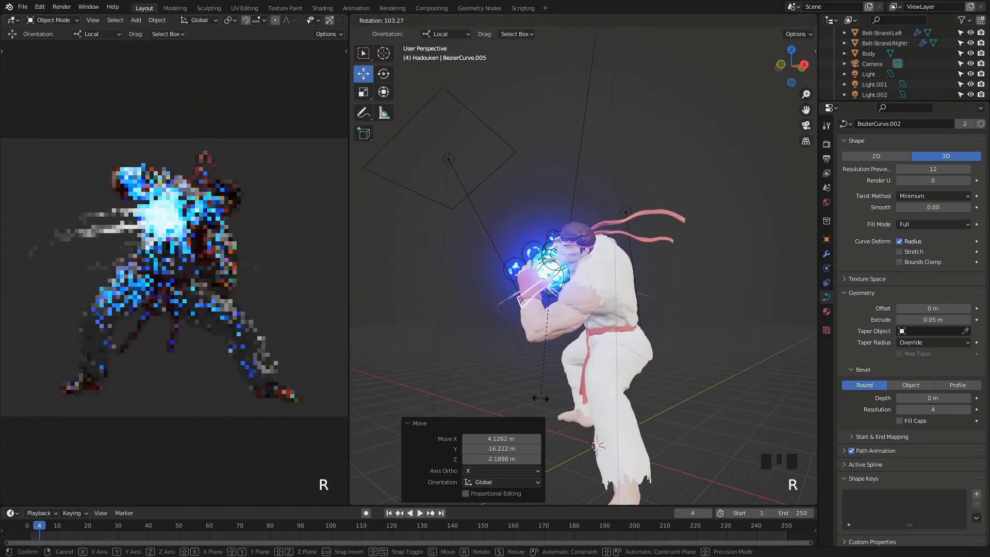
pyautogui.click(566, 403)
pyautogui.moveTo(565, 403); pyautogui.dragTo(737, 338, button='middle')
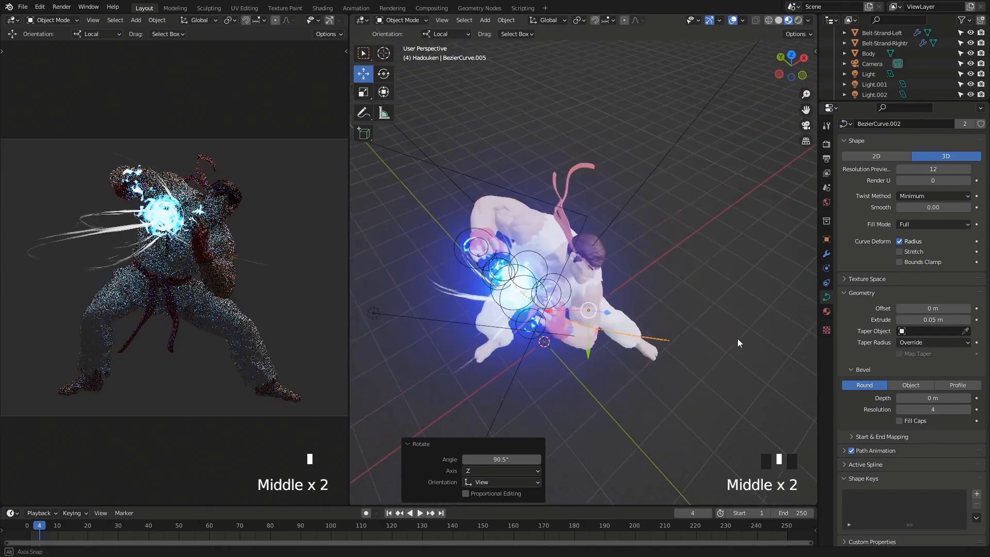
pyautogui.press('r')
pyautogui.rightClick(735, 318)
pyautogui.press('g')
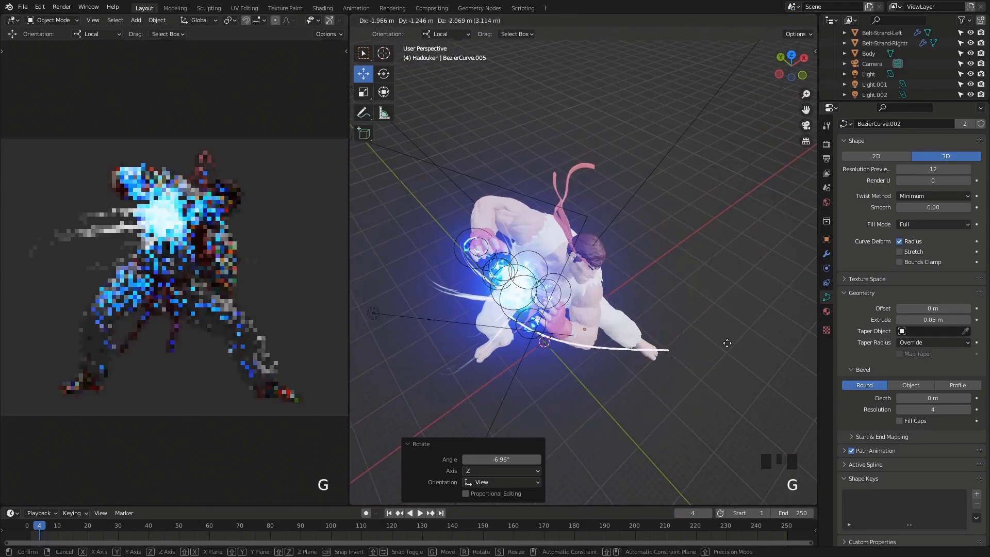
pyautogui.click(739, 348)
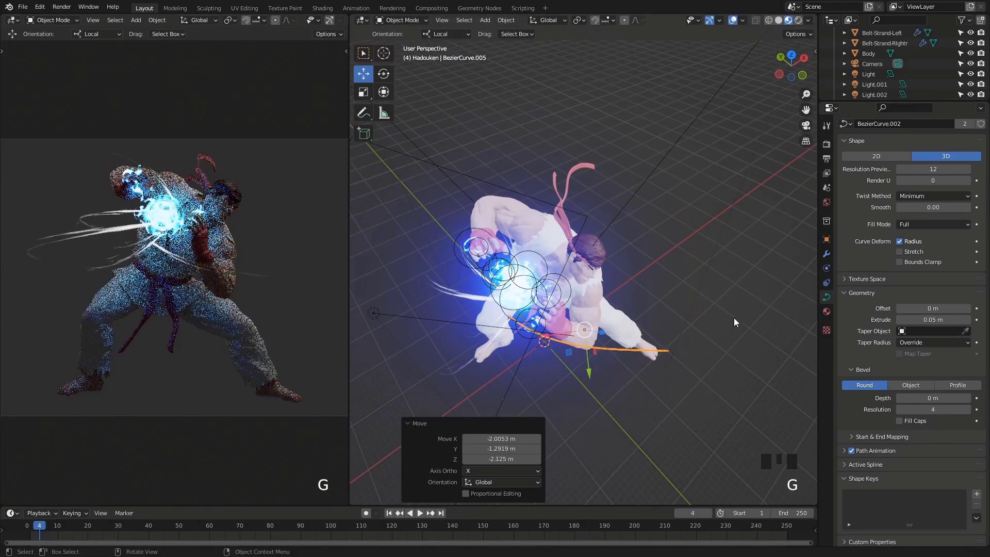
# Rotate the duplicate about 17° in the front view and move it about -0.47 m in X, -0.29 m in Y and 2.2 m in Z.
pyautogui.moveTo(734, 318); pyautogui.dragTo(711, 278, button='middle')
pyautogui.press('r')
pyautogui.click(734, 271)
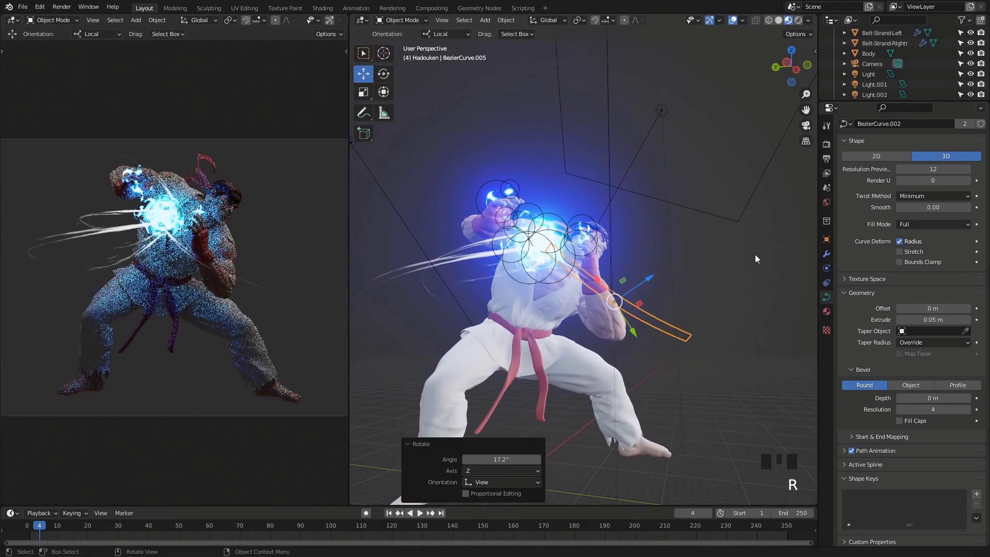
pyautogui.press('g')
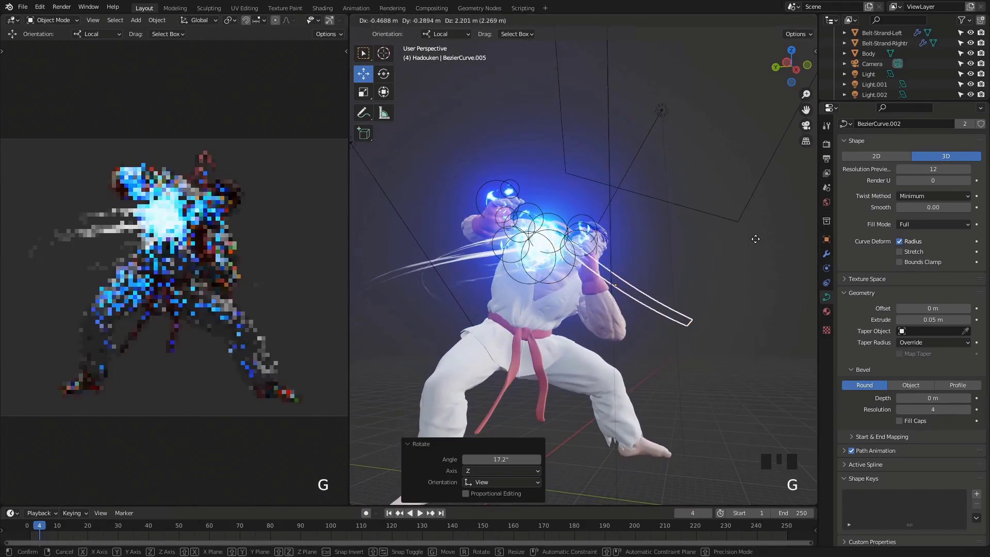
pyautogui.click(756, 239)
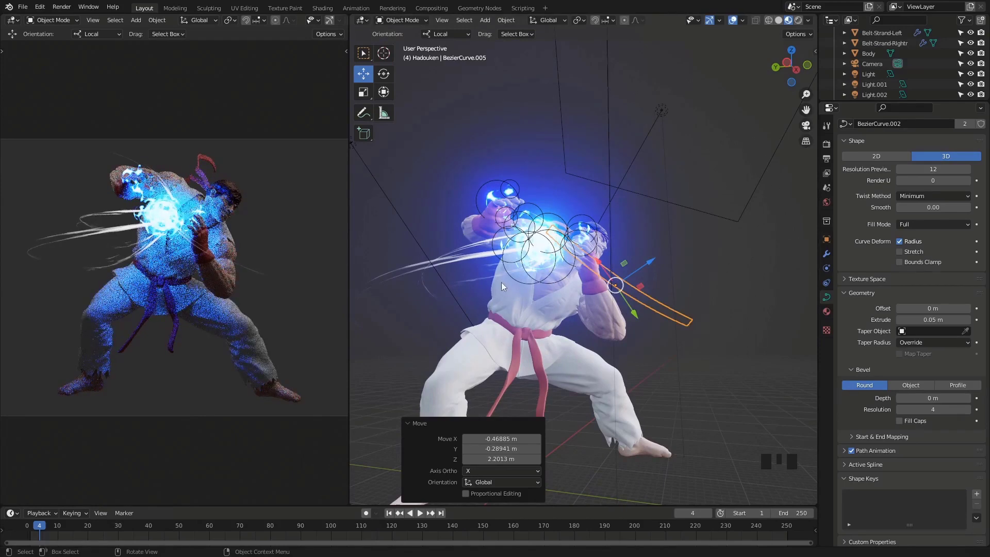
# Move the long lower wind streak about -0.17 m in X, 0.69 m in Y and -0.15 m in Z.
pyautogui.click(526, 277)
pyautogui.press('g')
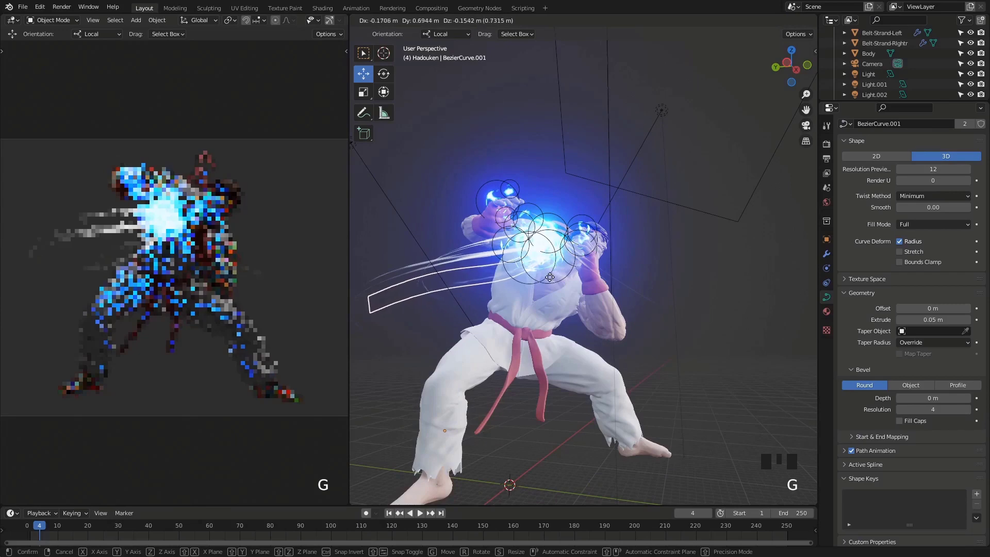
pyautogui.click(550, 278)
# Add the neighbouring lower streak to the selection, move both about -0.36 m in X, 1.34 m in Y and 0.48 m in Z, and deselect them.
pyautogui.moveTo(549, 279); pyautogui.dragTo(549, 308, button='middle')
pyautogui.keyDown('shift'); pyautogui.click(516, 316); pyautogui.keyUp('shift')
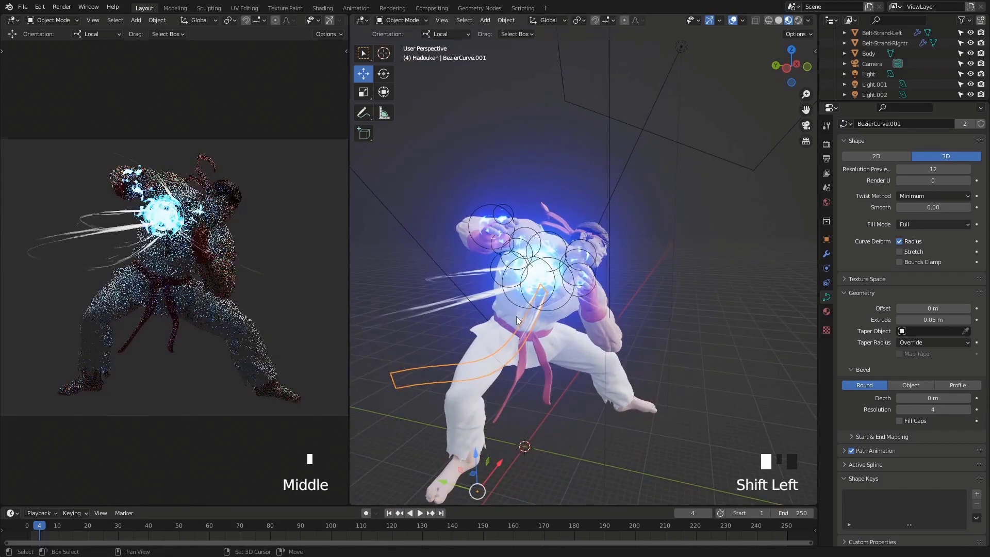
pyautogui.press('g')
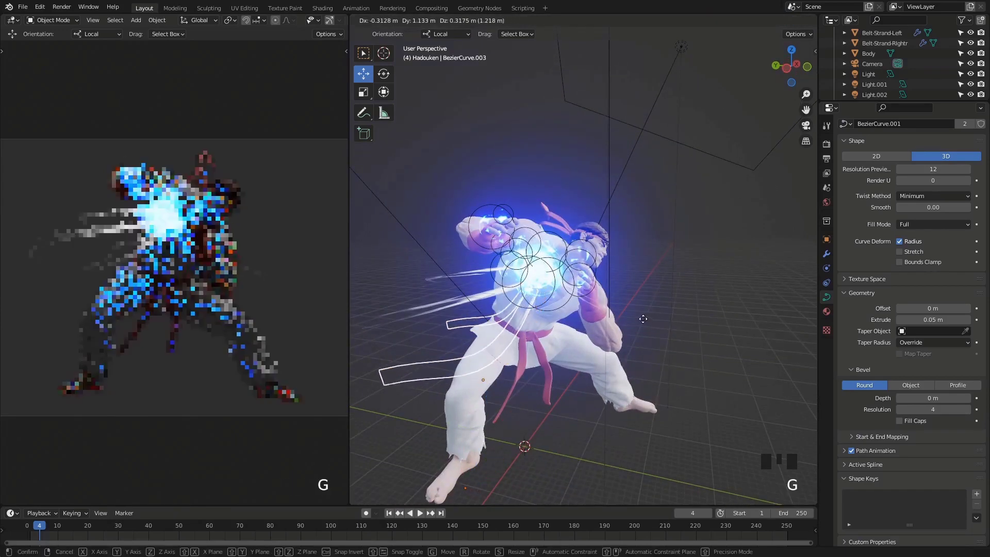
pyautogui.click(642, 318)
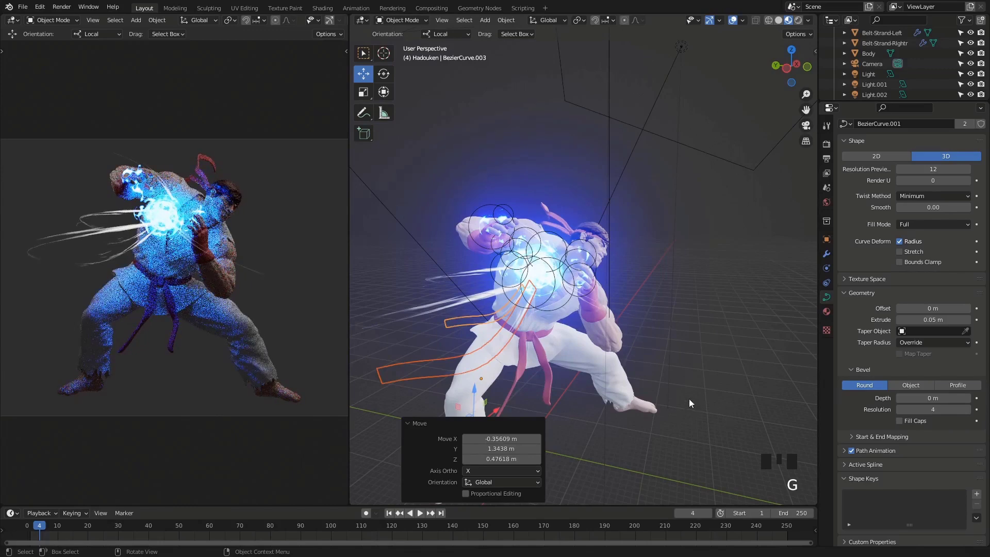
pyautogui.click(632, 333)
# Add a Bezier curve at the world origin, scale it by about 7.6 and set its extrude to 0.05 m.
pyautogui.hotkey('shift', 'a')
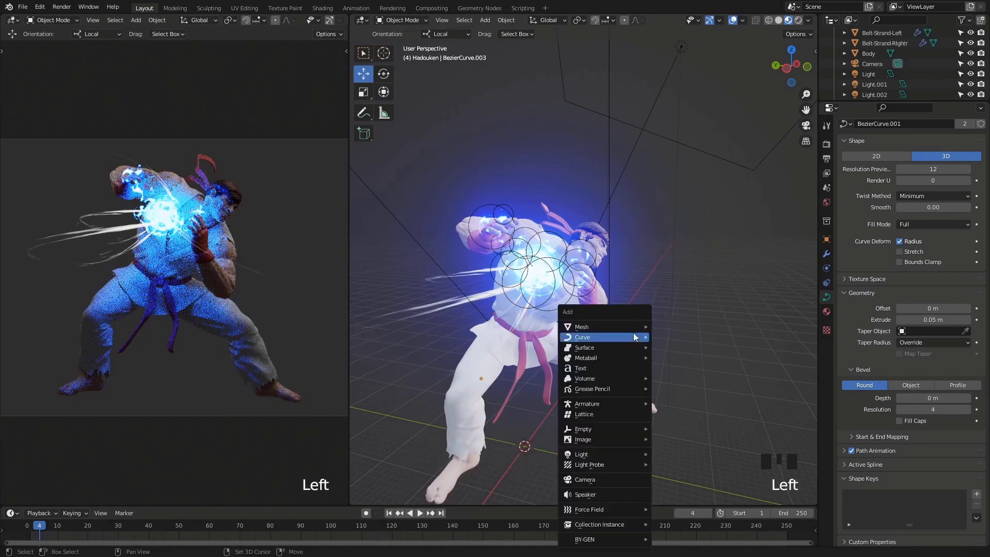
pyautogui.moveTo(634, 336)
pyautogui.click(692, 338)
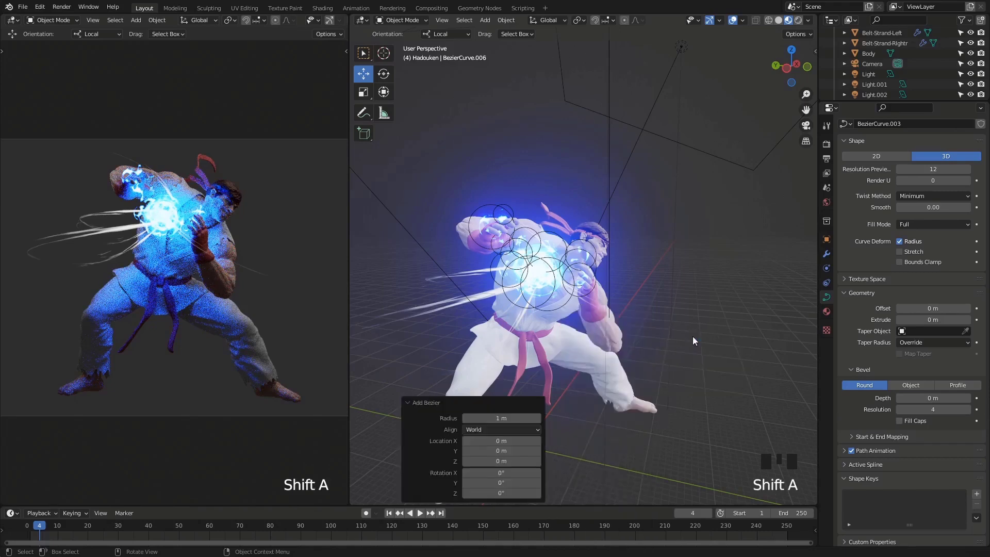
pyautogui.press('s')
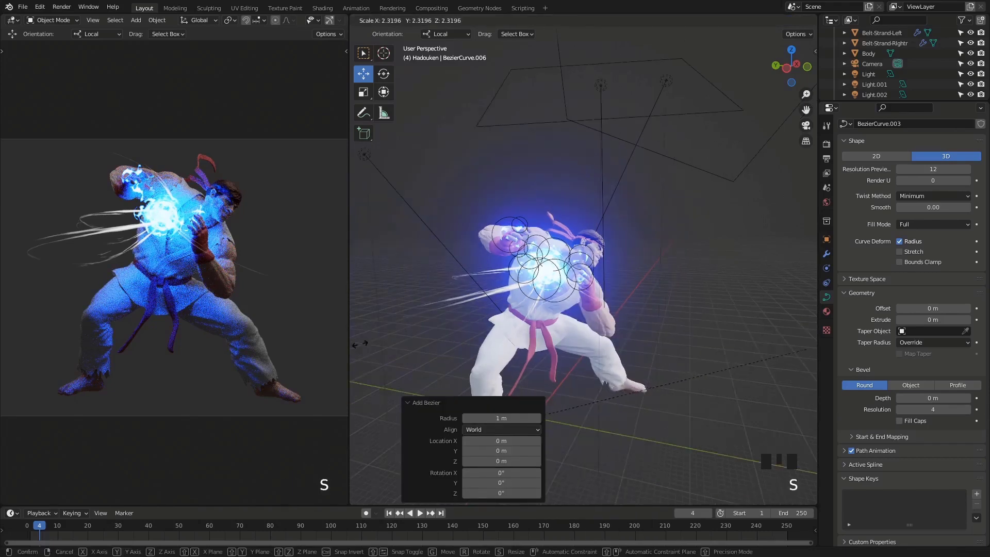
pyautogui.click(507, 298)
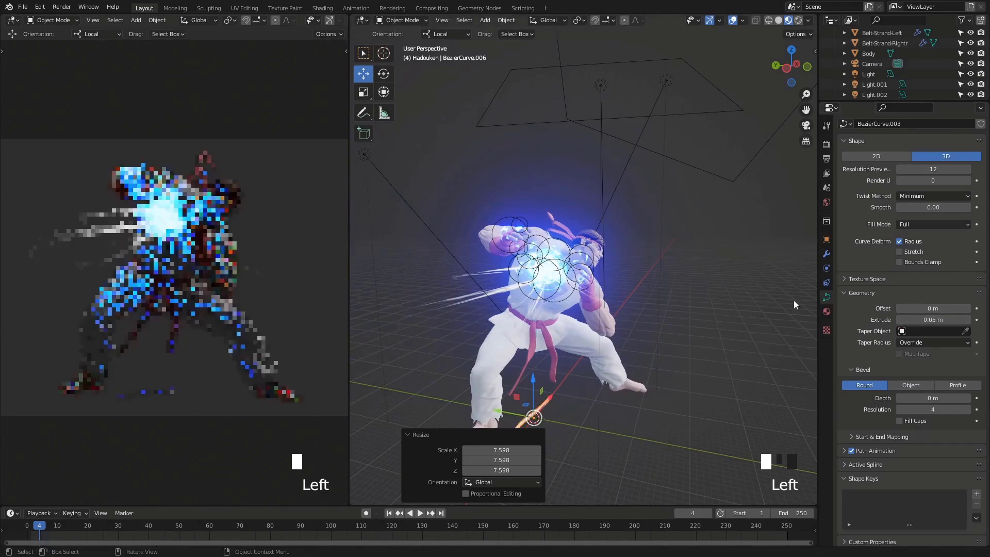
# Assign the existing Wind material to the new Bezier curve.
pyautogui.click(826, 311)
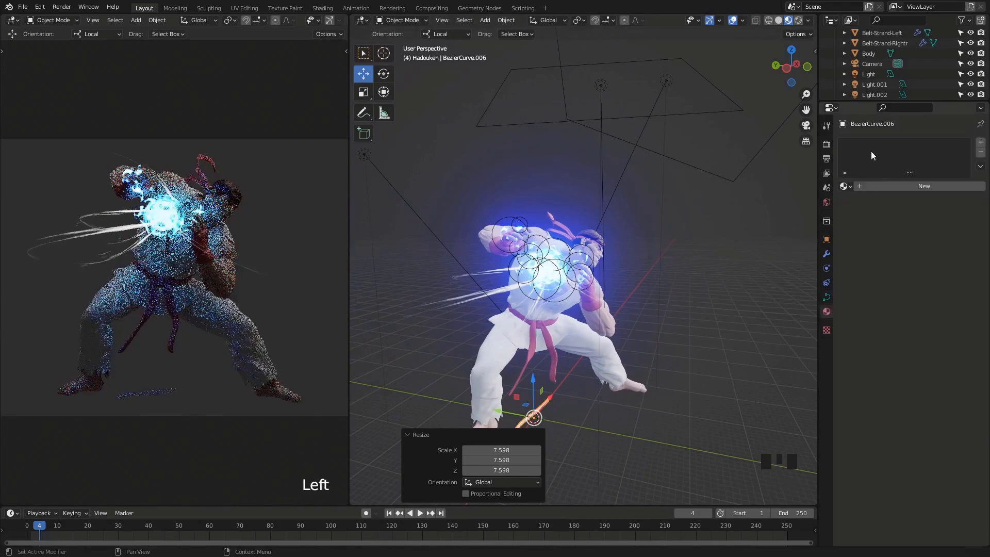
pyautogui.click(845, 187)
pyautogui.click(856, 290)
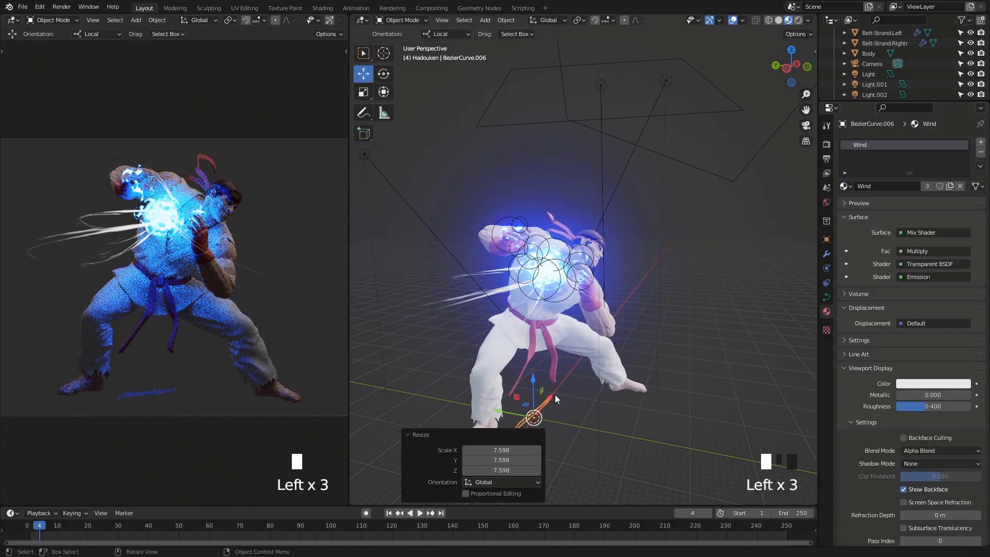
# Scale the new curve by about 3.03 and rotate it about -178° around global Z.
pyautogui.keyDown('shift'); pyautogui.moveTo(555, 398); pyautogui.dragTo(547, 341, button='middle'); pyautogui.keyUp('shift')
pyautogui.press('s')
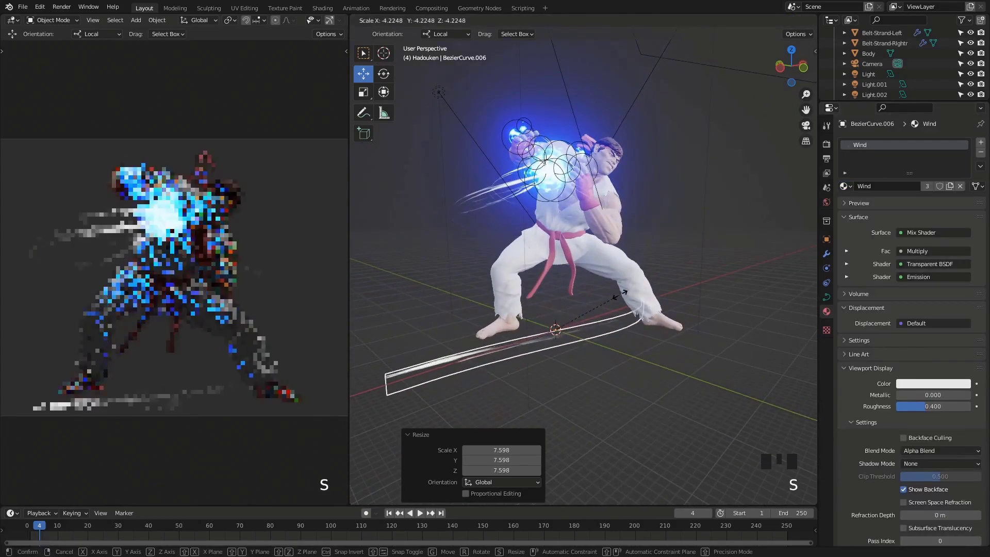
pyautogui.press('s')
pyautogui.click(602, 311)
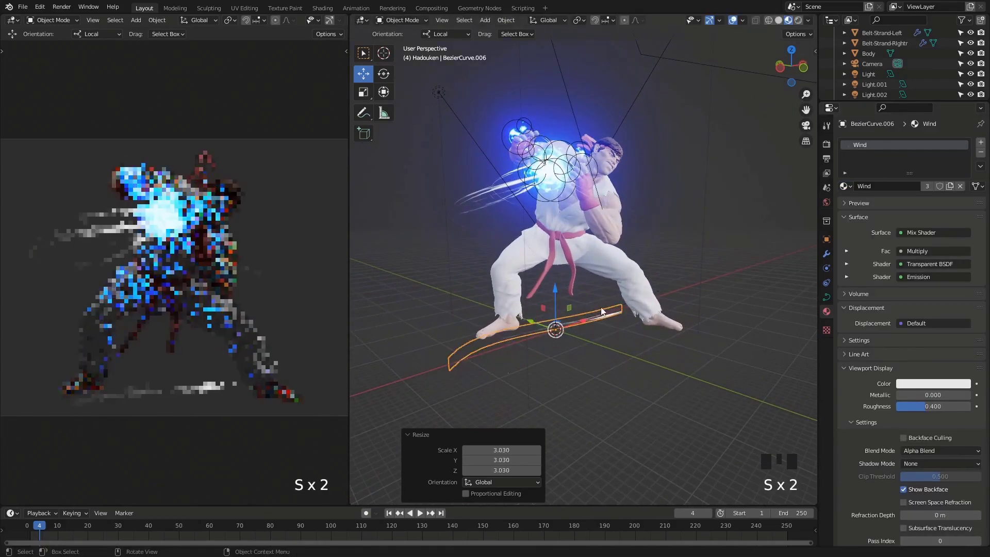
pyautogui.press('r')
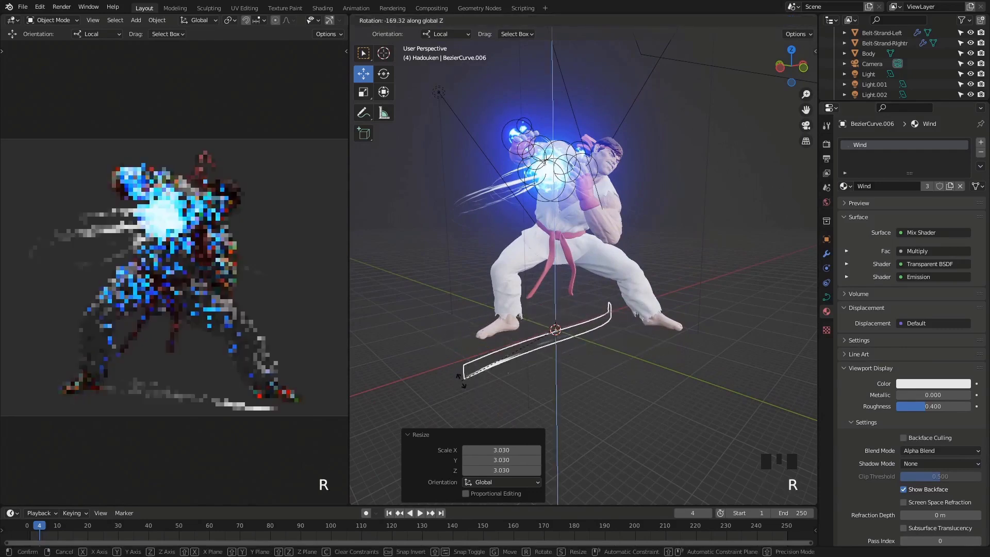
pyautogui.click(458, 375)
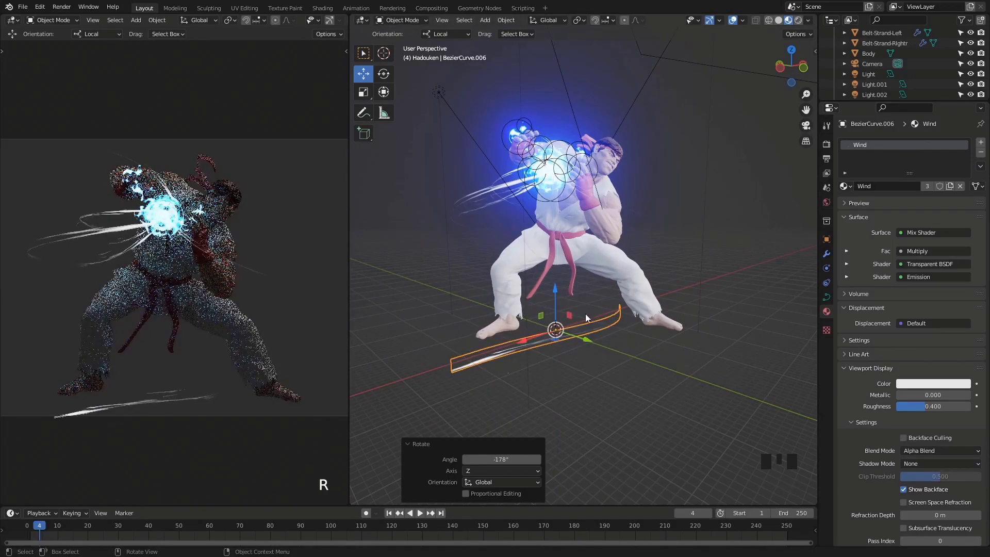
# Move the new wind curve about 11.8 m in X, -6.95 m in Y and 25.41 m in Z, and rotate it to slope diagonally.
pyautogui.press('g')
pyautogui.click(695, 207)
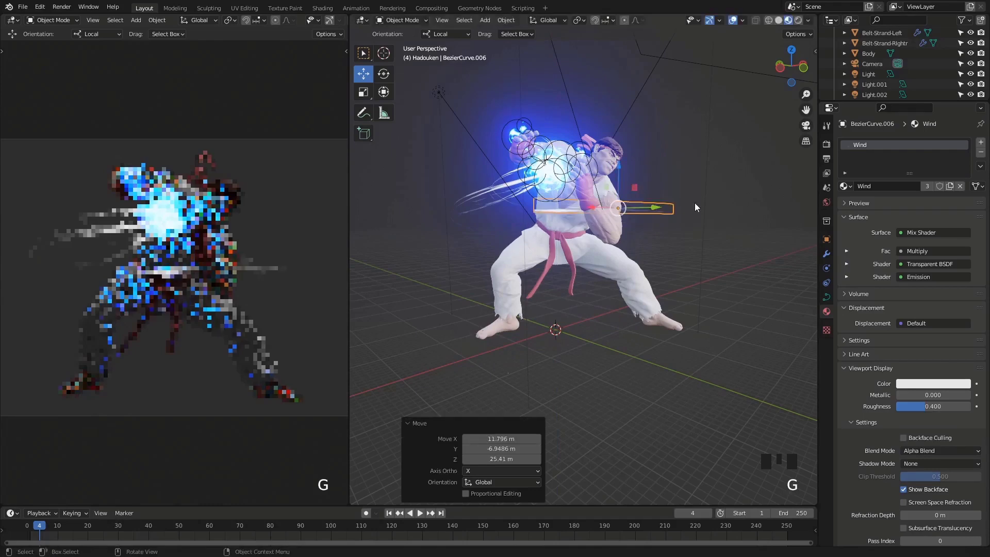
pyautogui.press('r')
pyautogui.click(687, 249)
# Edit the new curve and move its far control point about -8.19 m in X, 2.03 m in Y and 23.06 m in Z.
pyautogui.press('Tab')
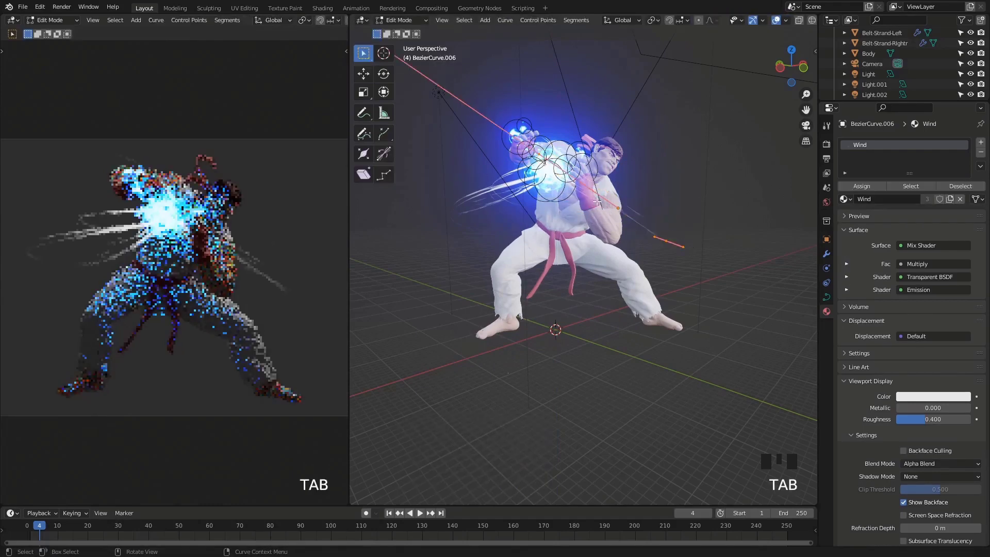
pyautogui.moveTo(582, 268); pyautogui.dragTo(608, 257, button='middle')
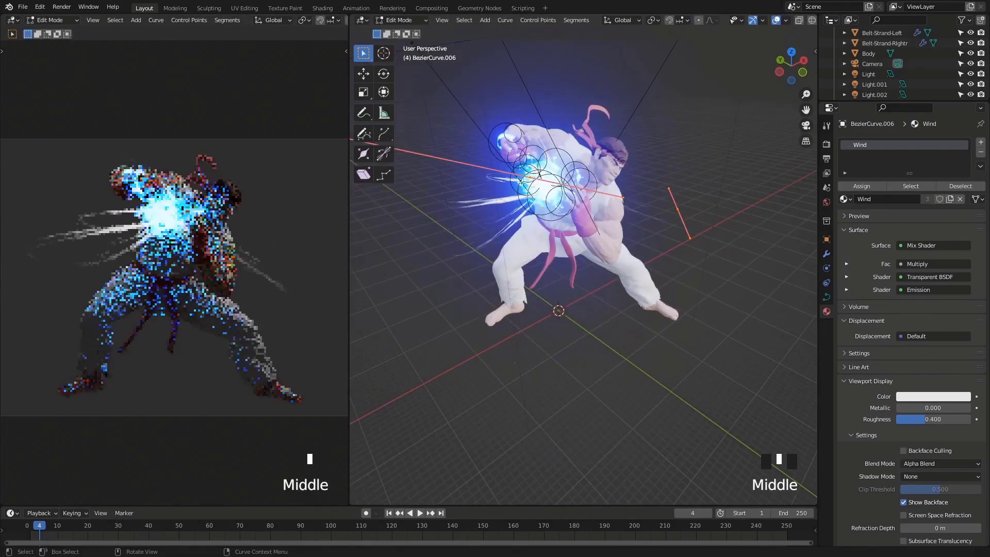
pyautogui.moveTo(647, 199); pyautogui.dragTo(674, 180, button='middle')
pyautogui.press('g')
pyautogui.click(681, 209)
pyautogui.press('g')
pyautogui.click(644, 84)
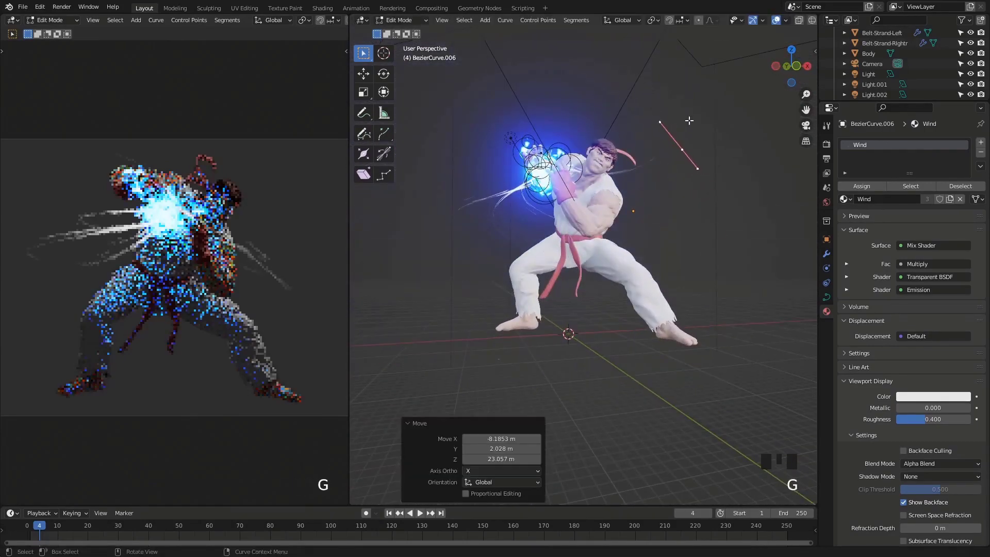
# Rotate the curve's control point near the energy ball about 41° and -59.3° in view, and scale its handles by 0.355.
pyautogui.moveTo(645, 84); pyautogui.dragTo(644, 289, button='middle')
pyautogui.click(538, 191)
pyautogui.press('r')
pyautogui.click(678, 326)
pyautogui.moveTo(678, 326); pyautogui.dragTo(644, 242, button='middle')
pyautogui.press('r')
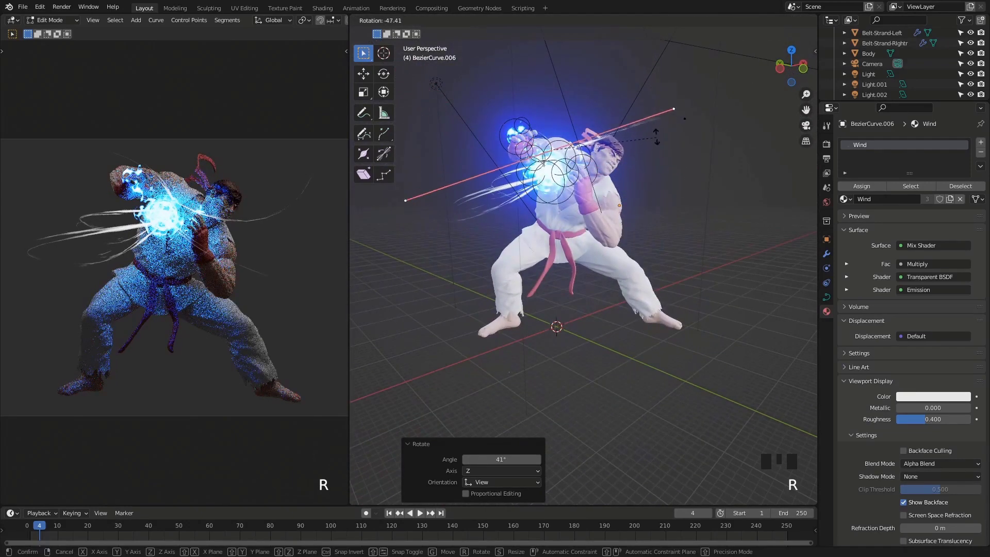
pyautogui.click(652, 124)
pyautogui.press('s')
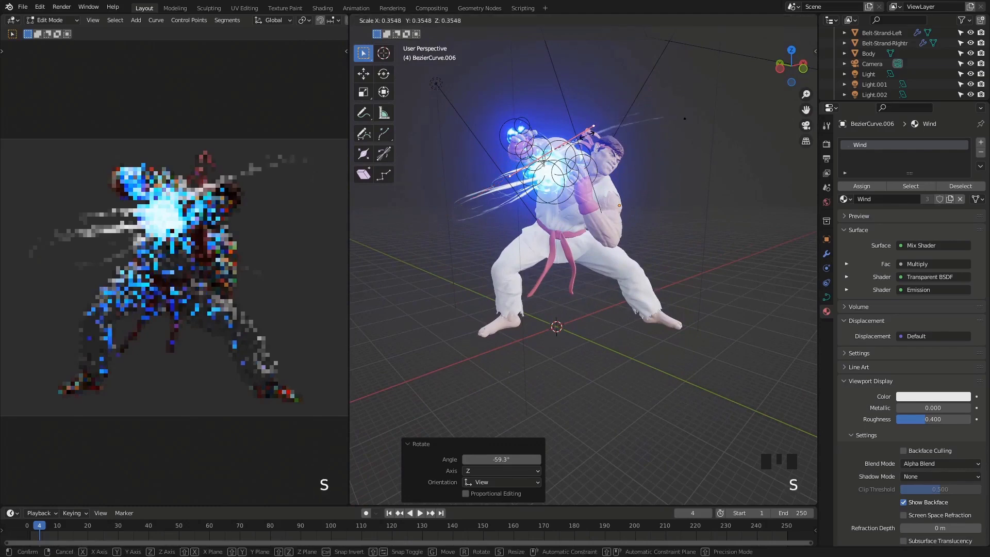
pyautogui.click(589, 133)
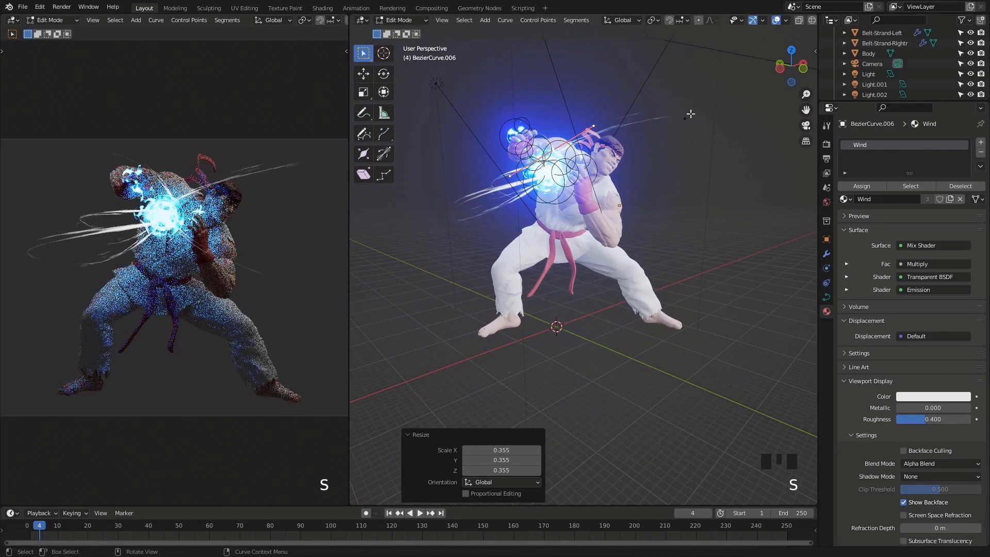
# Rotate the curve's far control point in two turns, the second about 22.2° in view, and scale its handles by 0.55.
pyautogui.click(671, 111)
pyautogui.moveTo(679, 121); pyautogui.dragTo(637, 240, button='middle')
pyautogui.press('r')
pyautogui.click(757, 133)
pyautogui.press('r')
pyautogui.click(686, 284)
pyautogui.press('s')
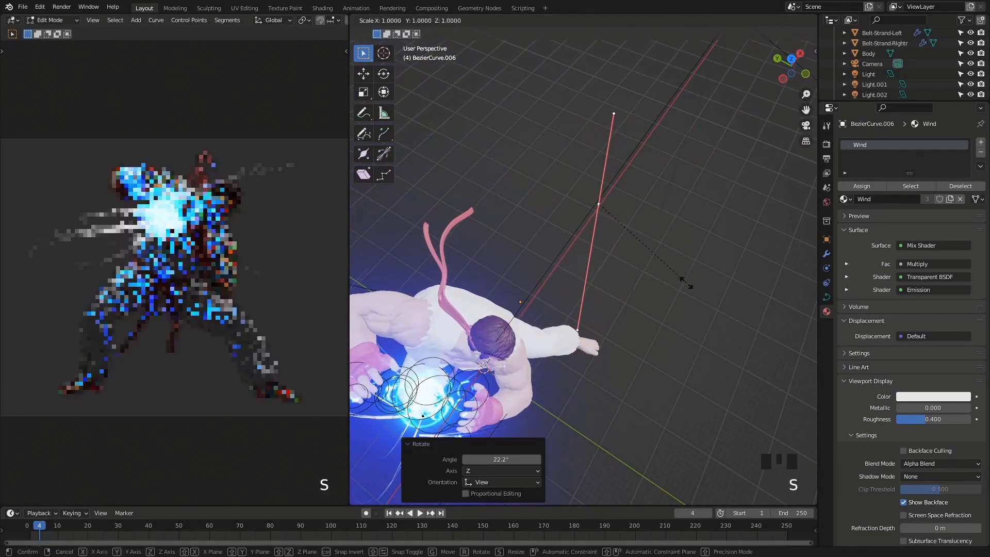
pyautogui.click(633, 269)
# Move the curve's far control point about -8.76 m in X, -0.52 m in Y and 4.86 m in Z.
pyautogui.moveTo(625, 256); pyautogui.dragTo(579, 192, button='middle')
pyautogui.press('g')
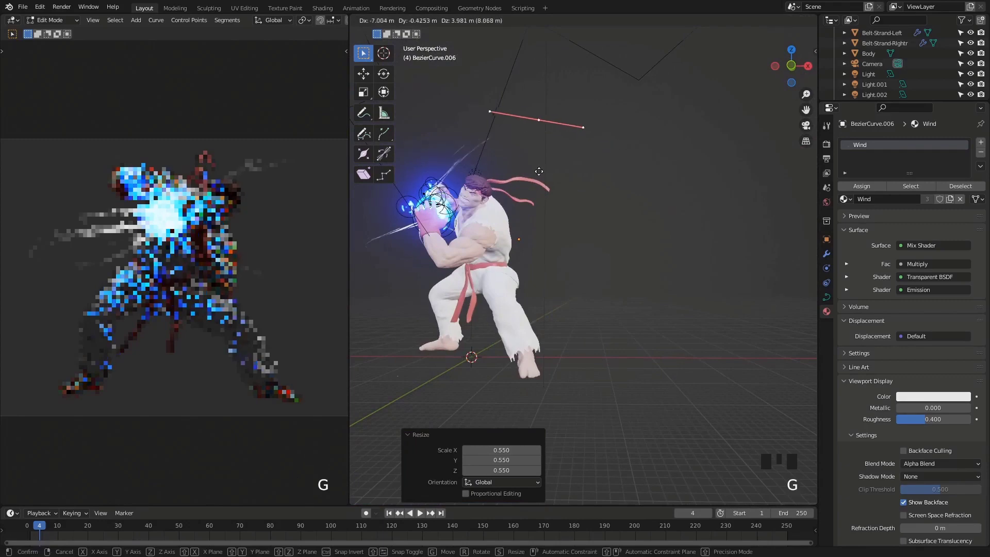
pyautogui.click(531, 176)
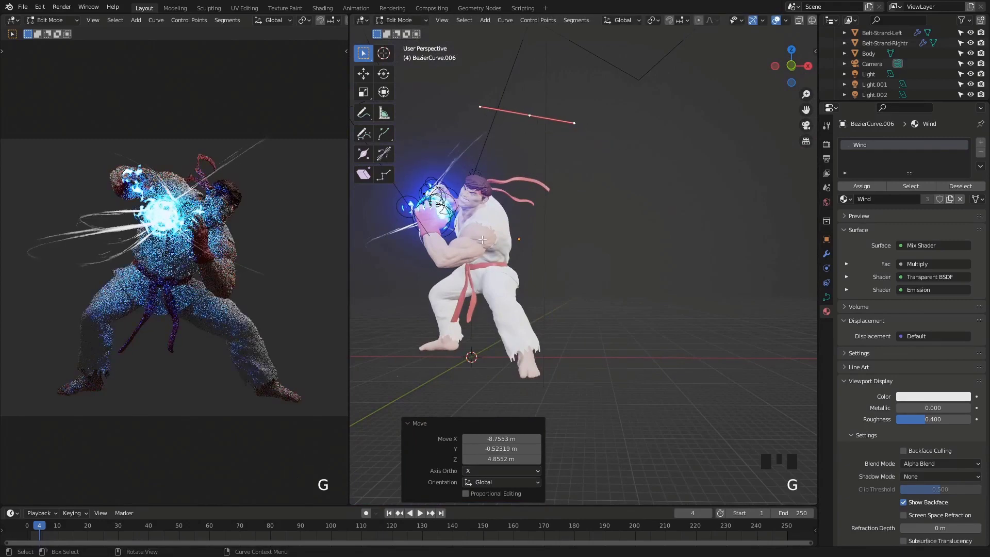
# Rotate the control point at the energy ball about 32.9° in view.
pyautogui.moveTo(466, 234); pyautogui.dragTo(570, 257, button='middle')
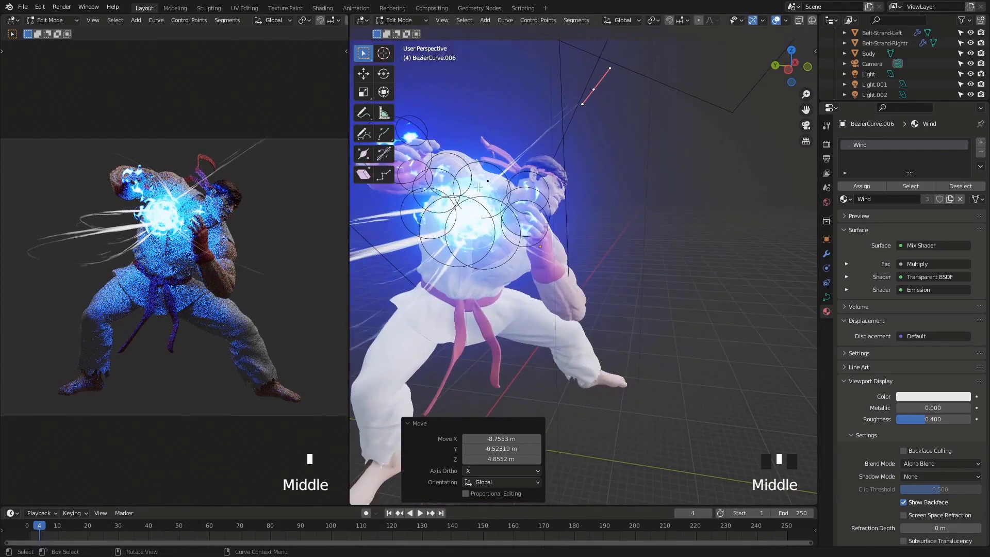
pyautogui.click(478, 187)
pyautogui.press('r')
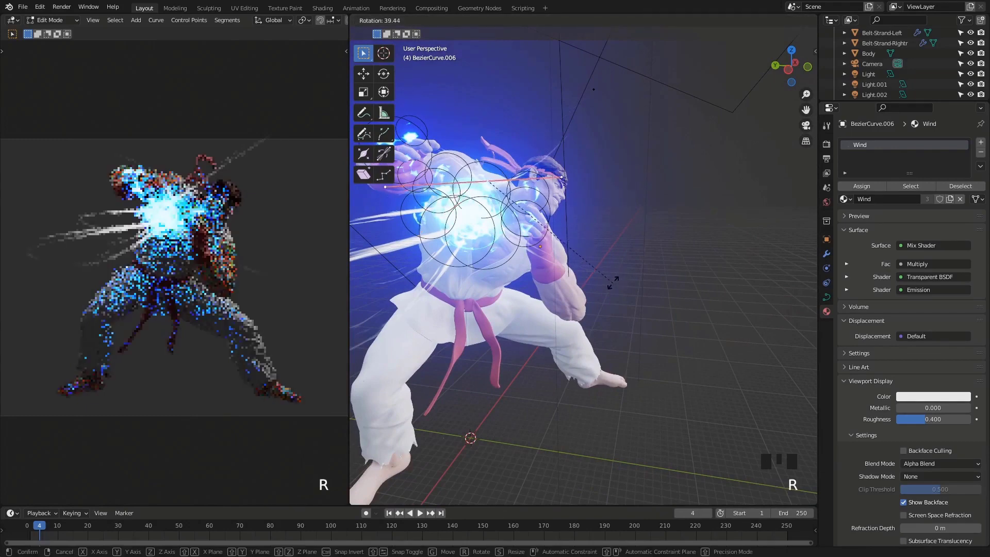
pyautogui.click(617, 263)
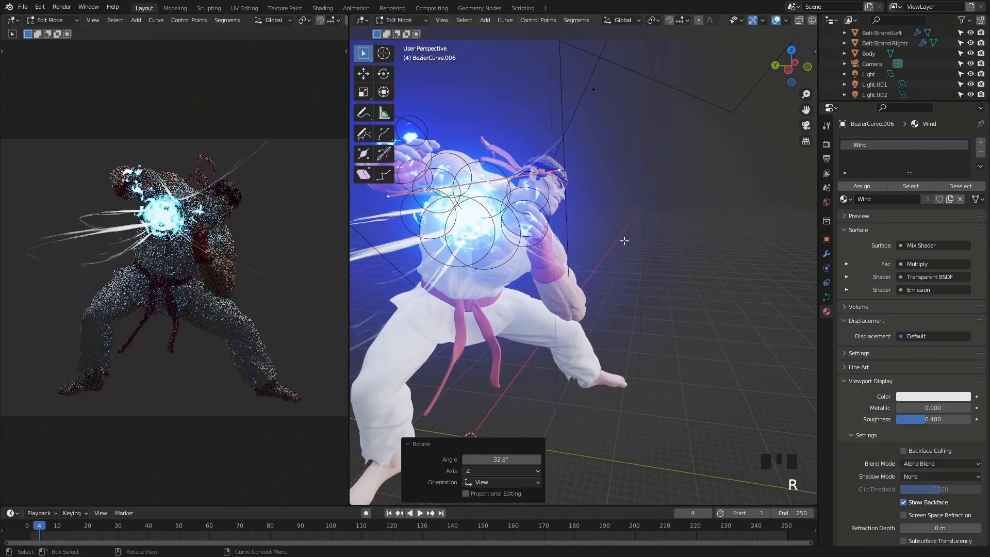
# Leave curve editing and move the streak over the fighter's rear arm about -0.89 m in X and 0.96 m in Y, keeping its height locked.
pyautogui.click(462, 163)
pyautogui.press('Tab')
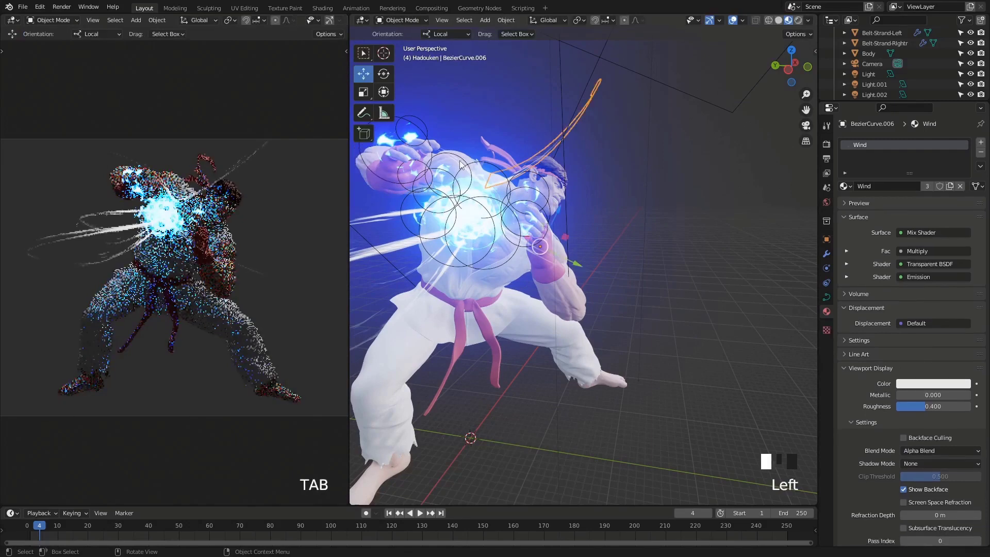
pyautogui.click(456, 166)
pyautogui.click(455, 165)
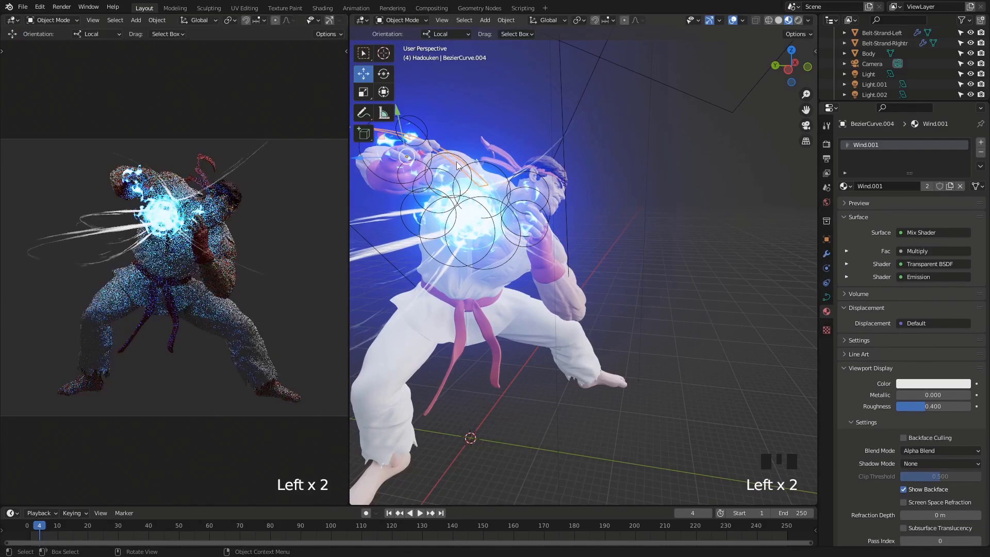
pyautogui.press('g')
pyautogui.hotkey('shift', 'z')
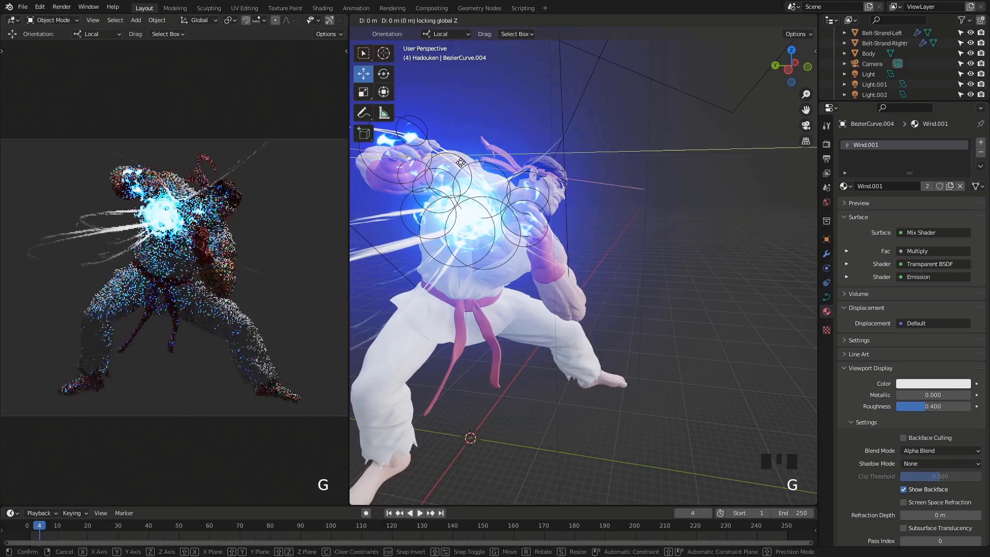
pyautogui.click(792, 156)
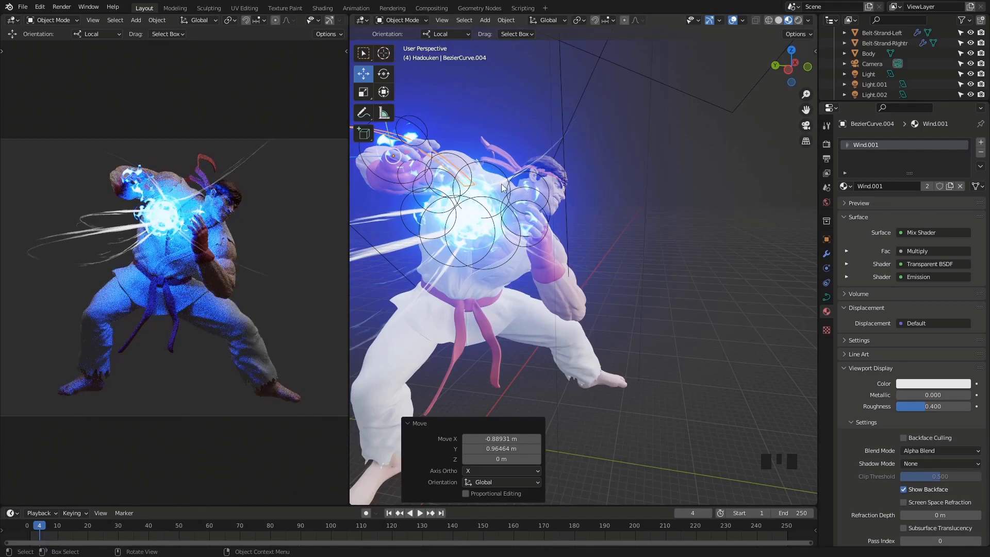
# Edit the new curve again and move its energy-ball control point about -0.54 m in X, -1.54 m in Y and -3.68 m in Z.
pyautogui.press('Tab')
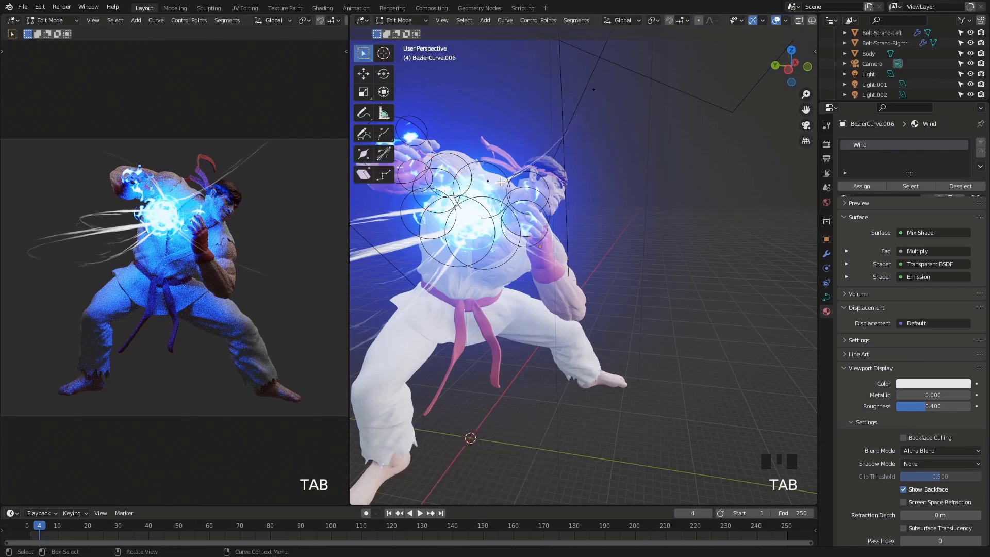
pyautogui.click(502, 187)
pyautogui.press('g')
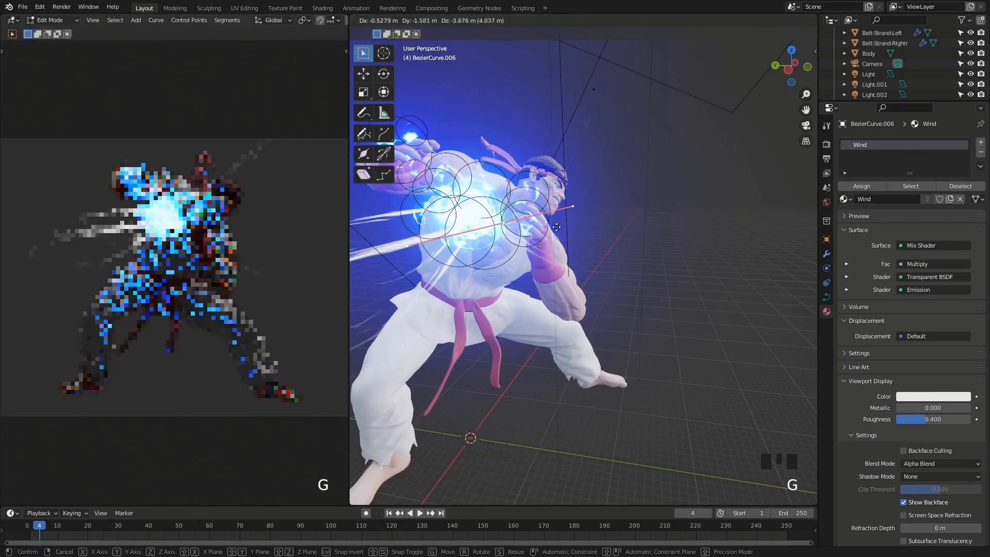
pyautogui.click(572, 227)
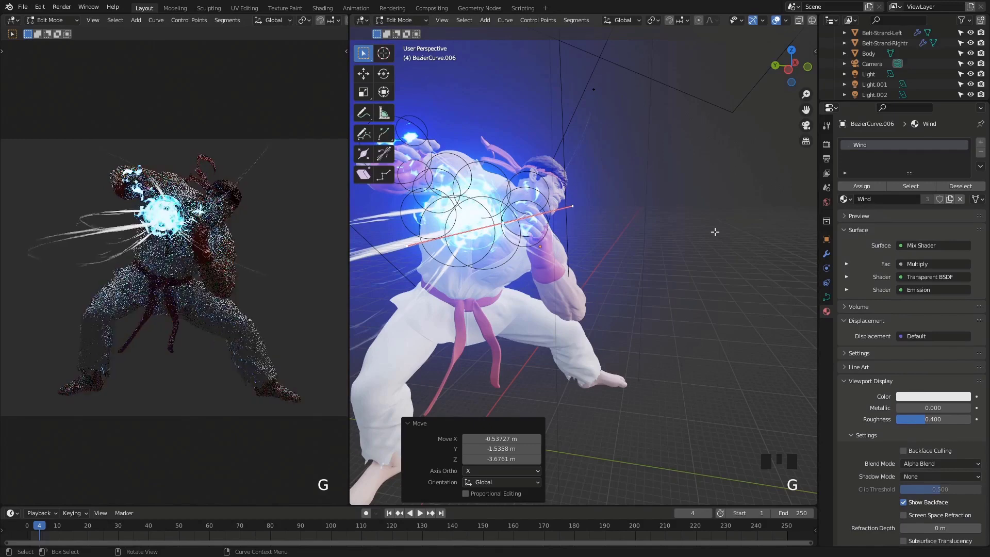
# Reorient the handles of the curve's far control point with view rotations of about 31.7° and -17.2°.
pyautogui.moveTo(714, 232); pyautogui.dragTo(669, 219, button='middle')
pyautogui.click(569, 93)
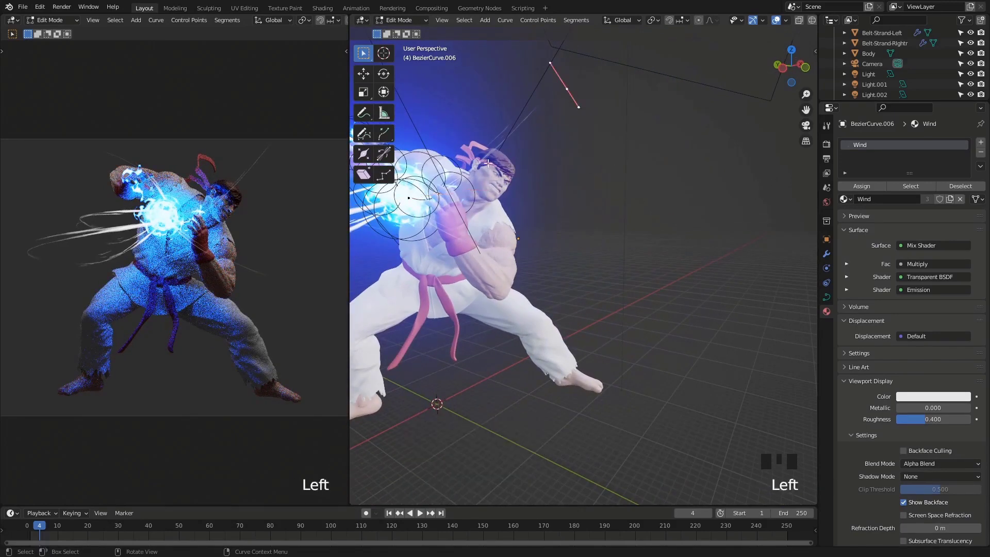
pyautogui.click(408, 199)
pyautogui.click(407, 199)
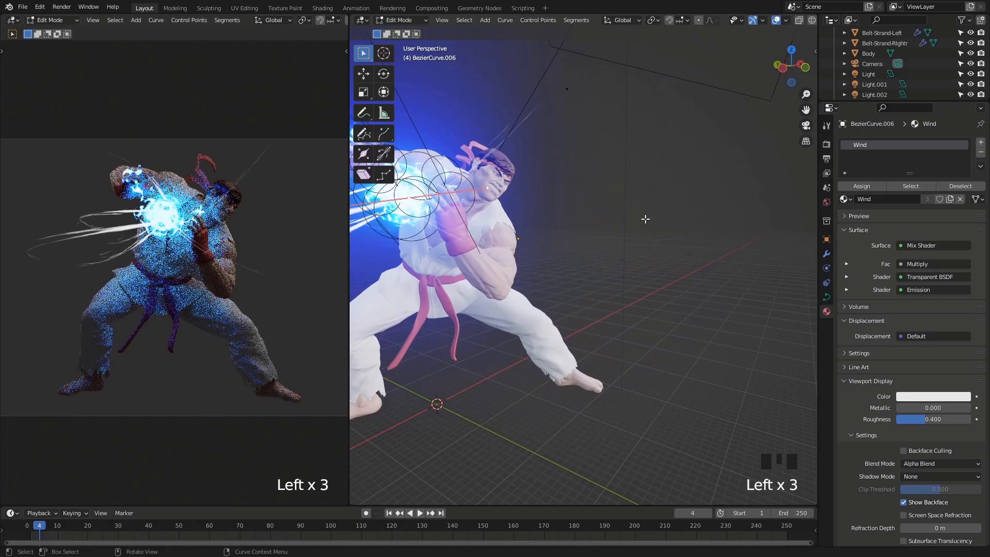
pyautogui.moveTo(407, 199); pyautogui.dragTo(623, 201, button='middle')
pyautogui.press('r')
pyautogui.click(564, 88)
pyautogui.moveTo(563, 89); pyautogui.dragTo(747, 204, button='middle')
pyautogui.press('r')
pyautogui.click(722, 251)
pyautogui.moveTo(722, 251); pyautogui.dragTo(644, 196, button='middle')
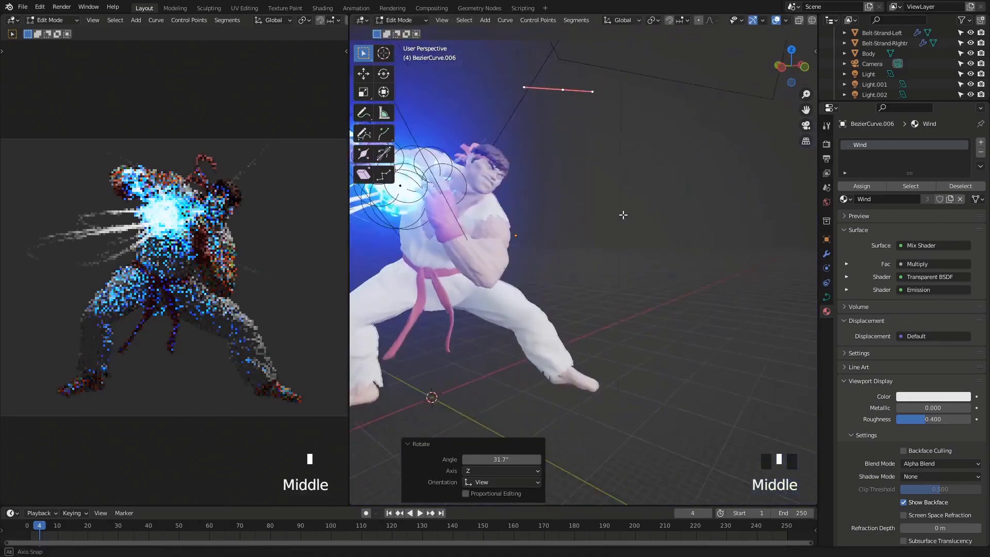
pyautogui.press('r')
pyautogui.click(636, 191)
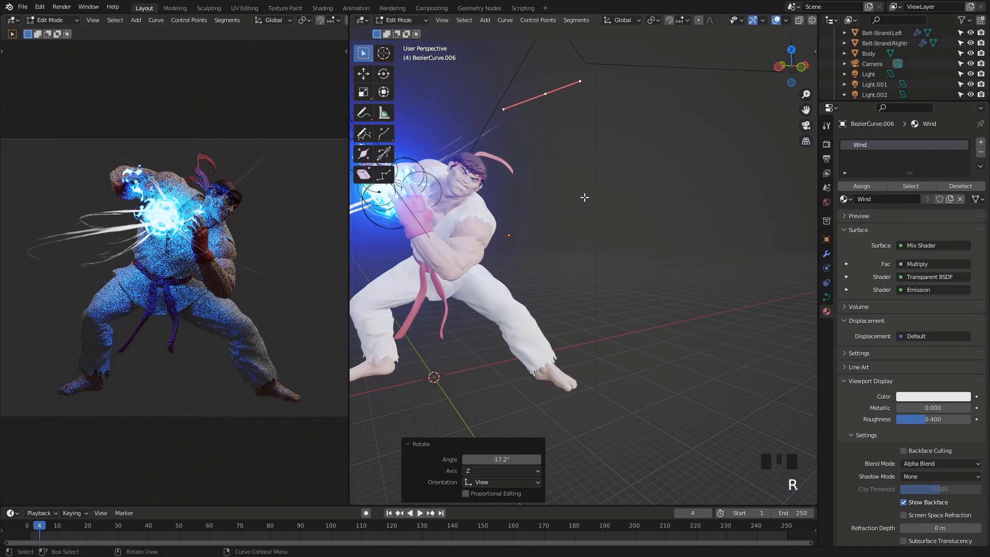
pyautogui.moveTo(625, 221); pyautogui.dragTo(628, 192, button='middle')
pyautogui.press('g')
pyautogui.rightClick(628, 223)
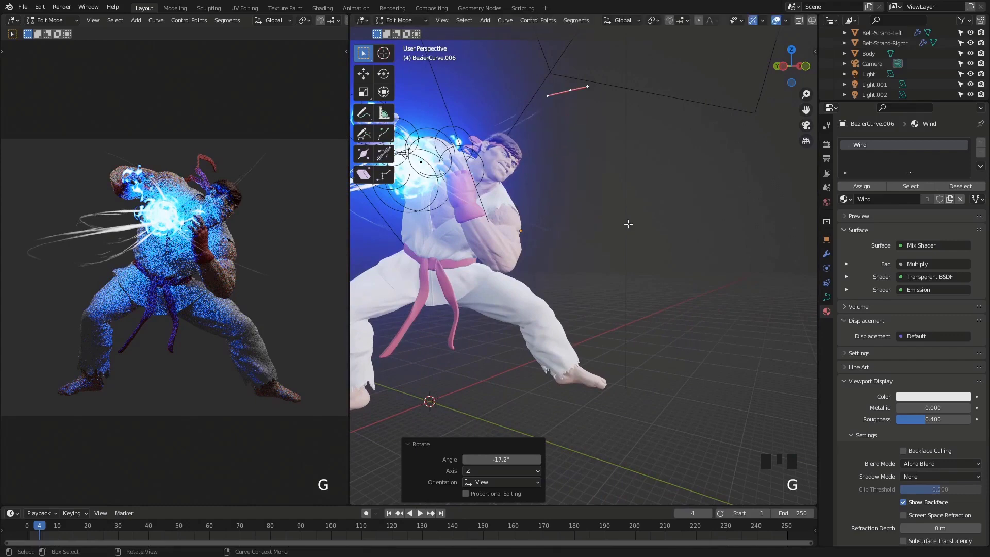
pyautogui.press('r')
pyautogui.rightClick(652, 264)
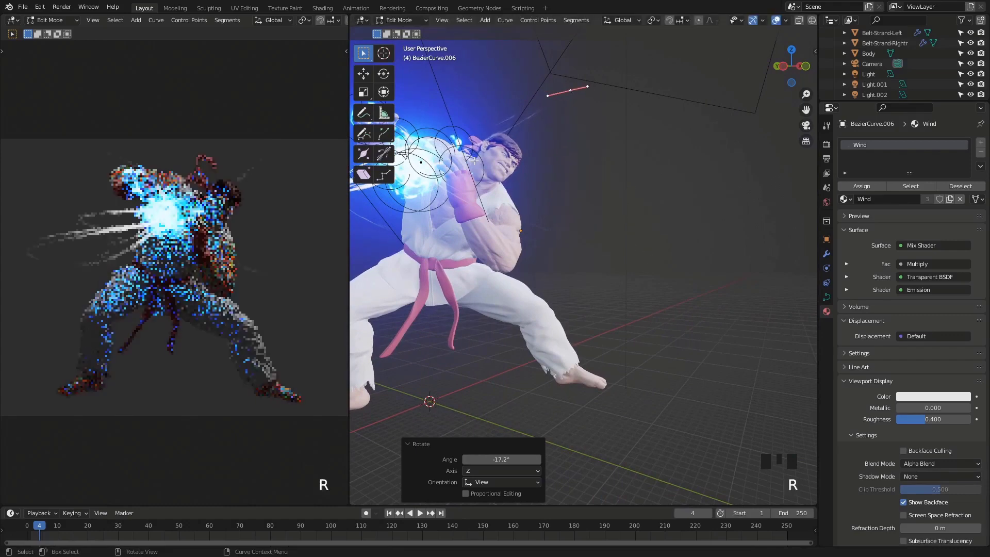
# Raise the energy-ball control point about 2.39 m in Z, shifting it about 0.04 m in X and -0.04 m in Y.
pyautogui.click(610, 182)
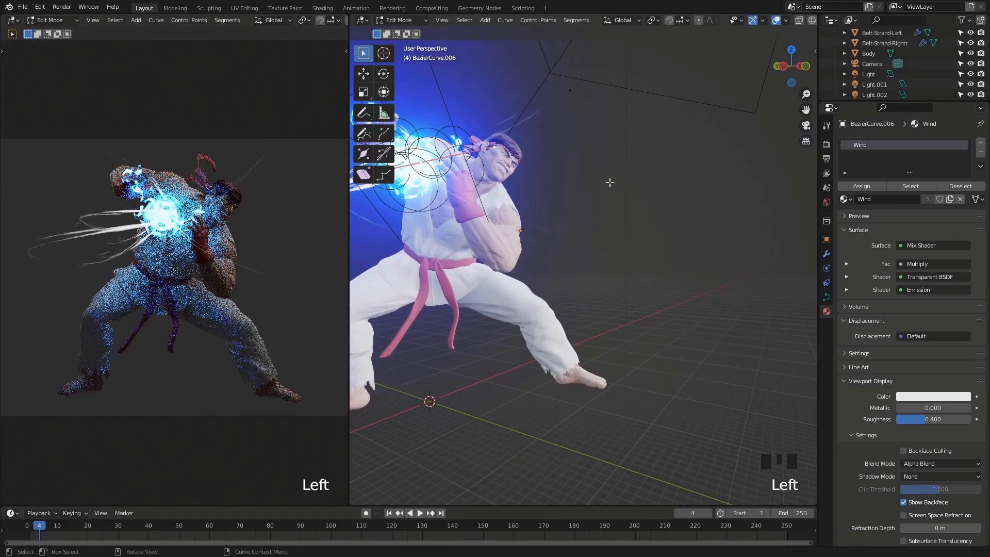
pyautogui.press('g')
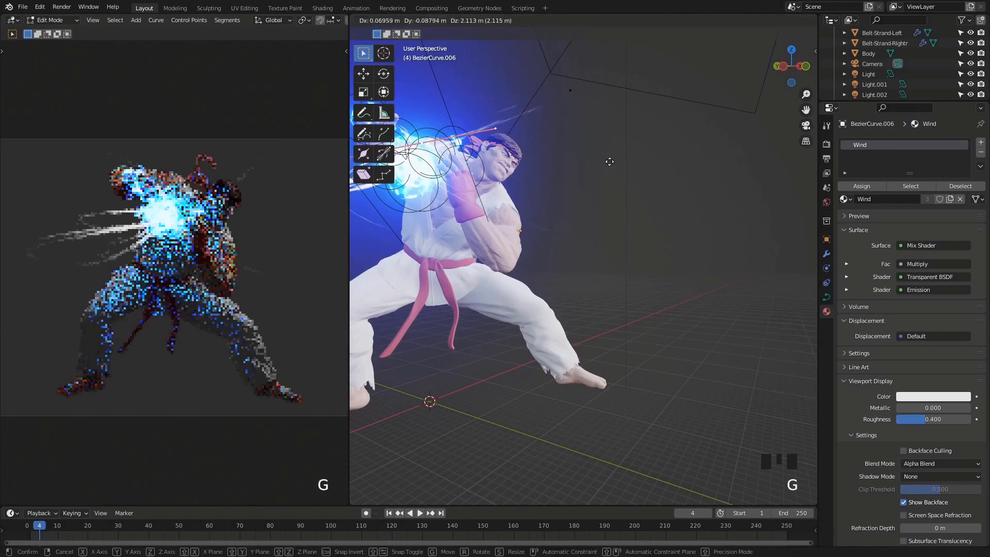
pyautogui.click(609, 159)
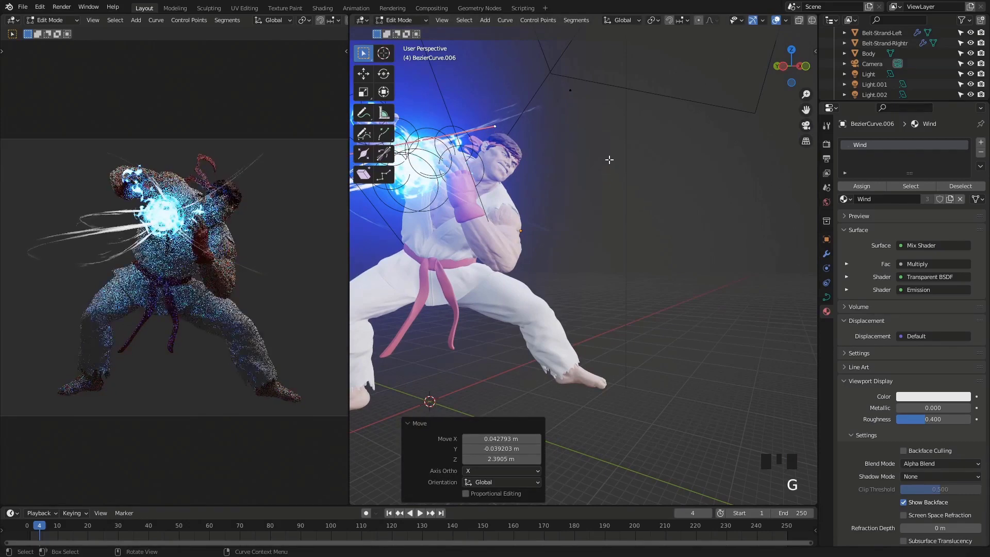
# Move the curve's far control point about -2.16 m in X, 10.14 m in Y and 1.69 m in Z, and deselect it.
pyautogui.keyDown('shift'); pyautogui.moveTo(610, 159); pyautogui.dragTo(557, 185, button='middle'); pyautogui.keyUp('shift')
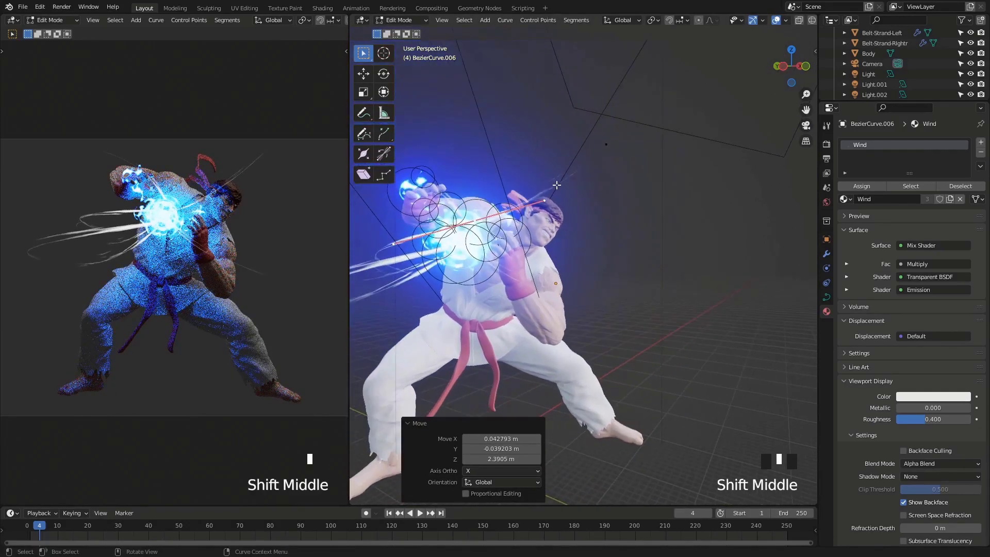
pyautogui.moveTo(610, 151); pyautogui.dragTo(630, 221, button='middle')
pyautogui.press('g')
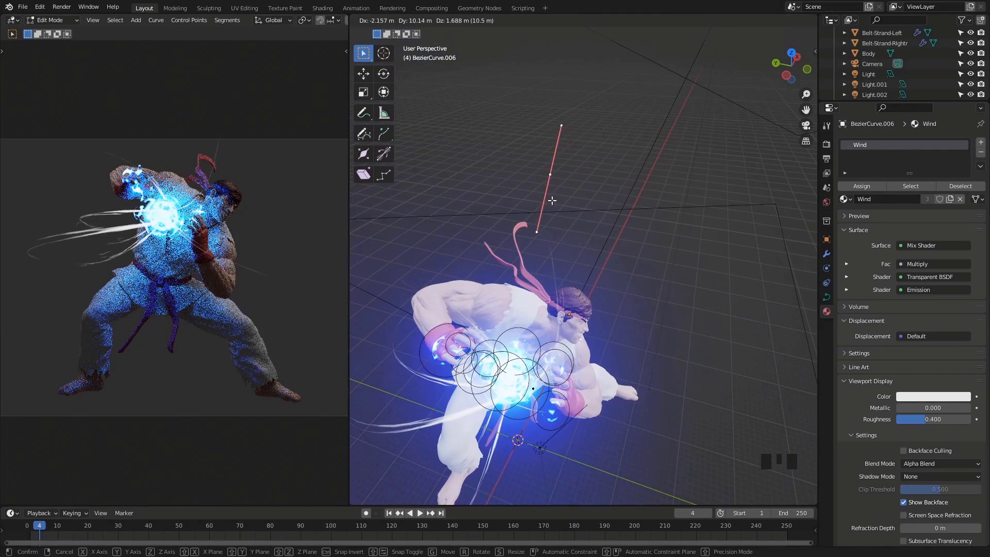
pyautogui.click(552, 200)
pyautogui.click(684, 259)
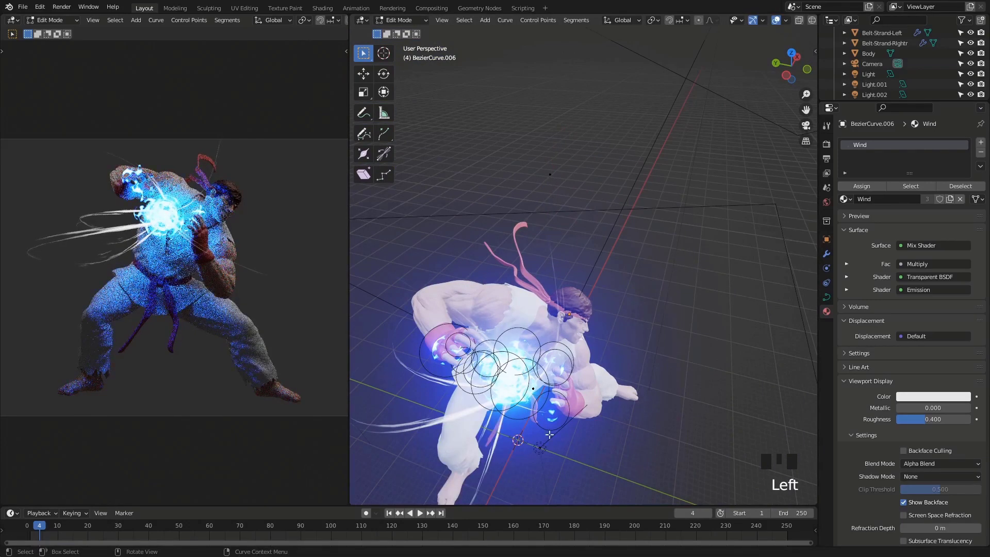
# Duplicate the streak over the rear arm, rotate the copy 46.5° in view and move it about 5.31 m in X, -9.74 m in Y and 2.60 m in Z.
pyautogui.press('Tab')
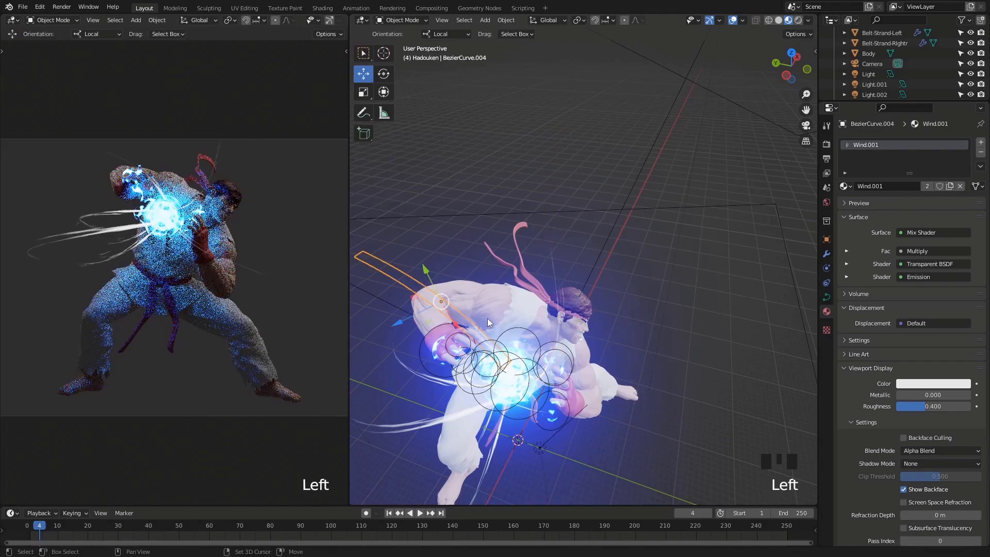
pyautogui.hotkey('shift', 'd')
pyautogui.rightClick(466, 325)
pyautogui.press('r')
pyautogui.click(572, 407)
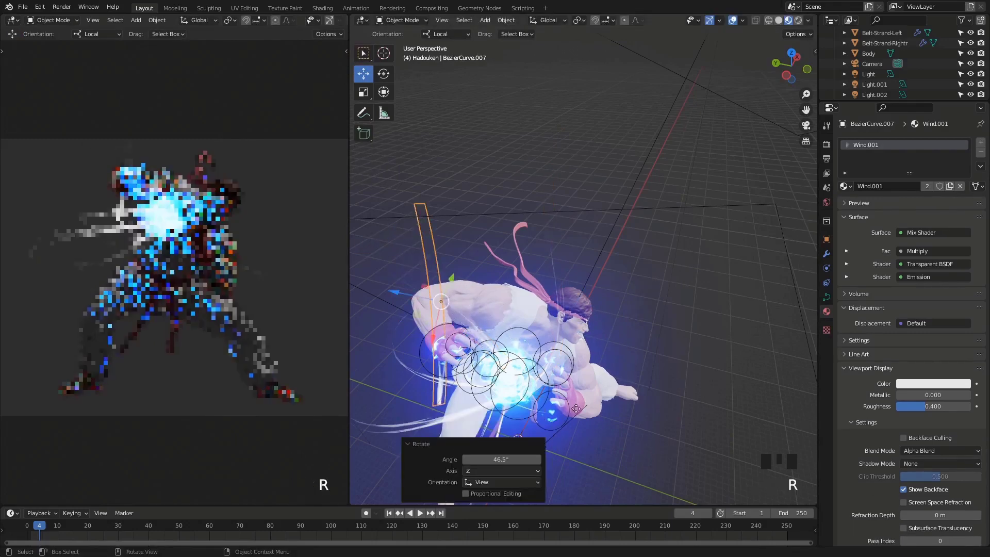
pyautogui.press('g')
pyautogui.click(655, 386)
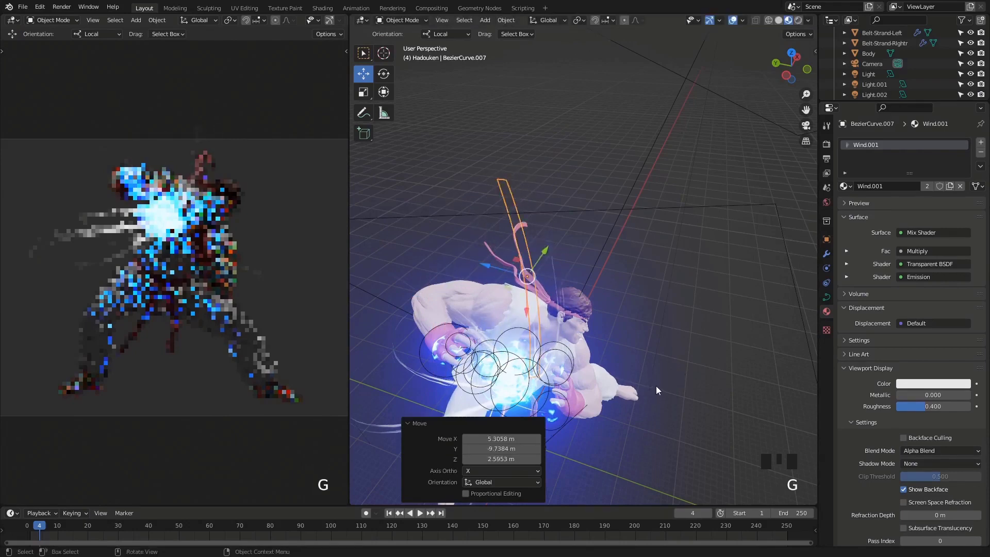
# Scale down the duplicated wind streak and move it about -2.81 m in X, -1.65 m in Y and -4.40 m in Z.
pyautogui.press('s')
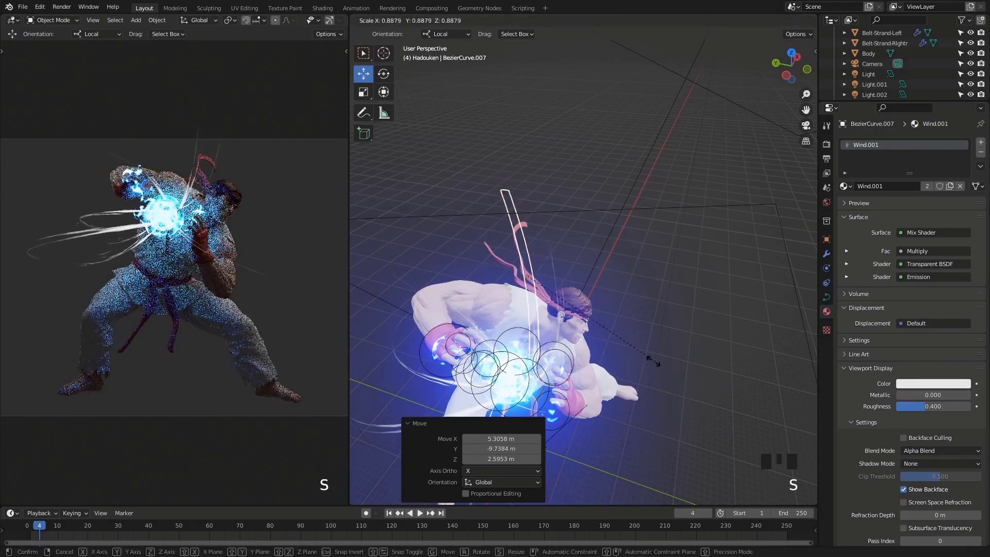
pyautogui.click(600, 352)
pyautogui.press('g')
pyautogui.click(604, 393)
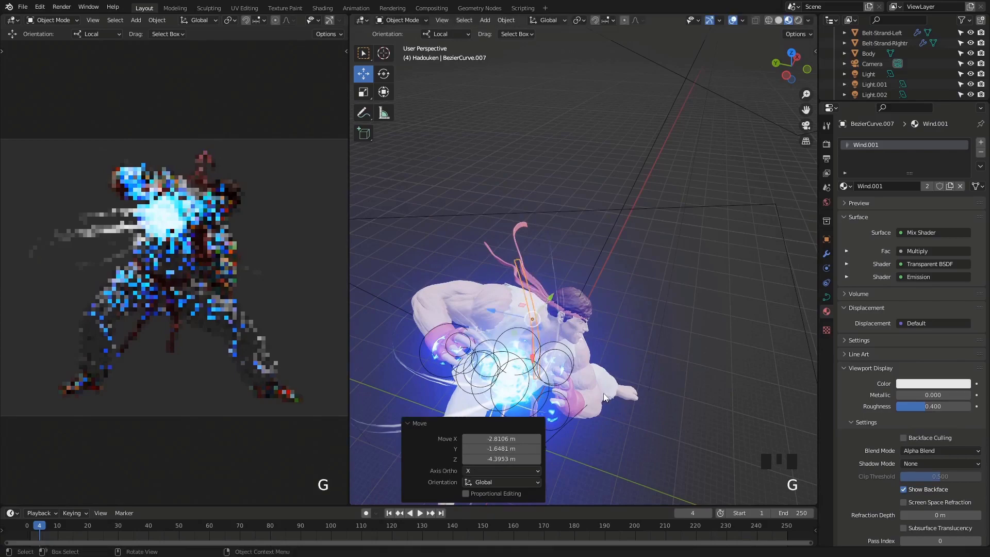
# Refine the streak's position with moves of about (-1.16, -0.06, 1.92) m and (0.06, 0.18, -0.88) m in X, Y and Z.
pyautogui.moveTo(604, 393); pyautogui.dragTo(557, 299, button='middle')
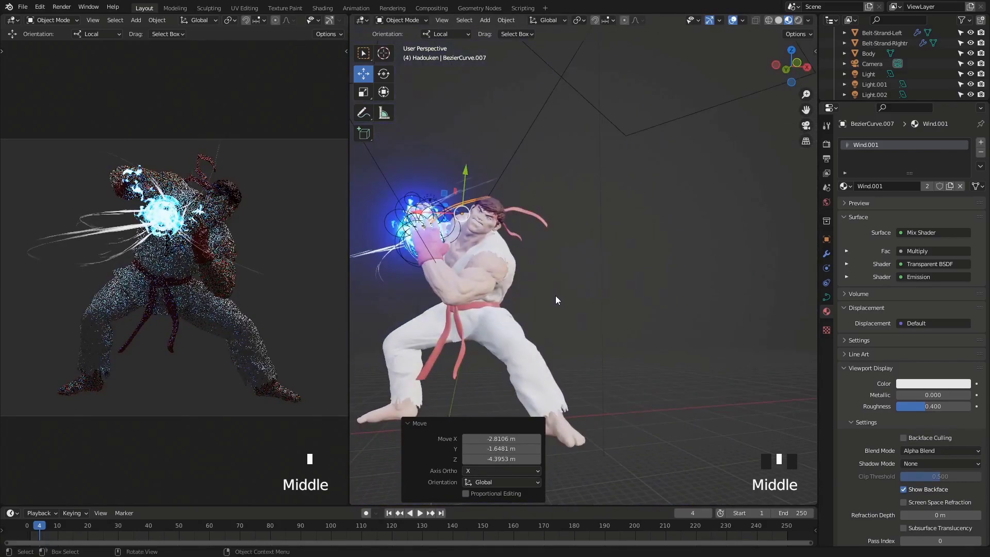
pyautogui.press('g')
pyautogui.click(571, 292)
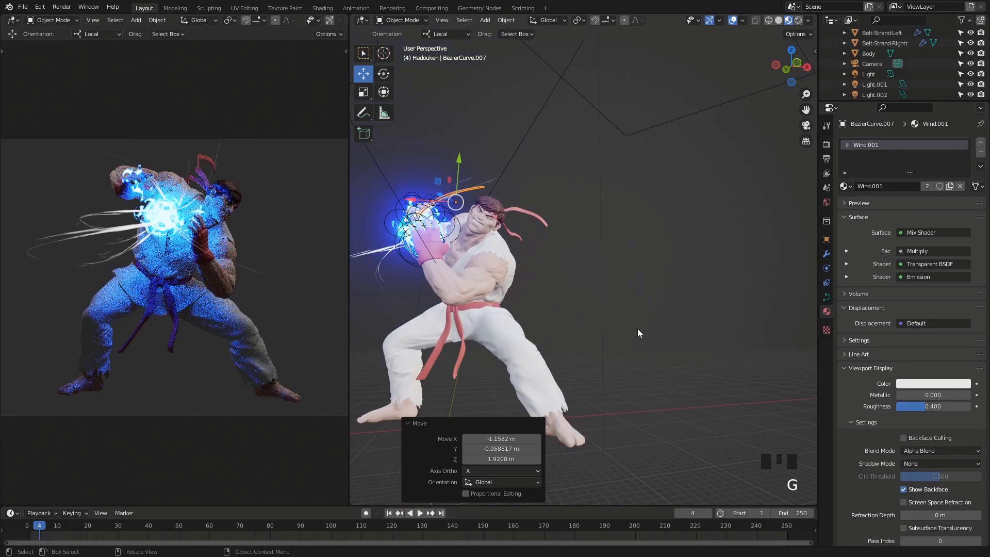
pyautogui.moveTo(603, 282); pyautogui.dragTo(677, 286, button='middle')
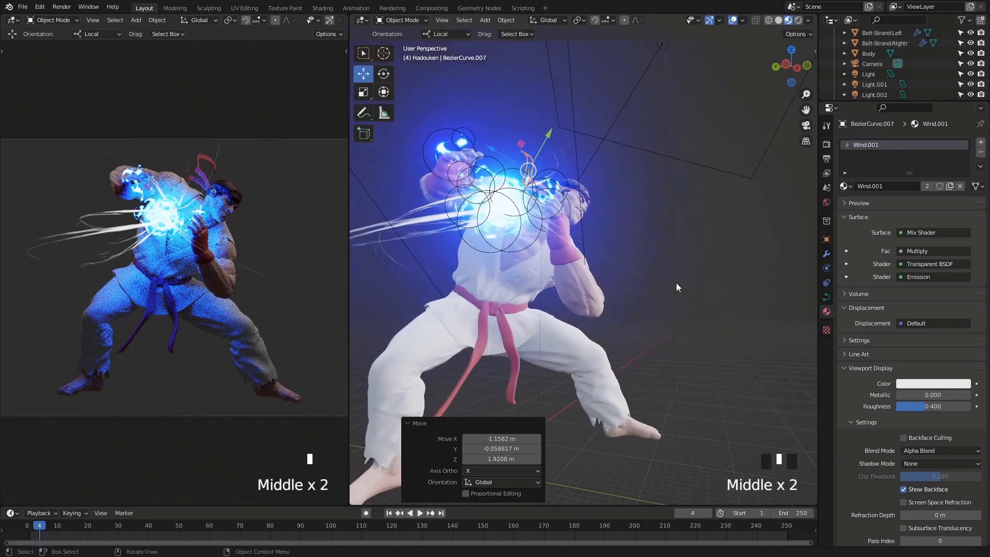
pyautogui.press('g')
pyautogui.click(664, 352)
pyautogui.moveTo(664, 351); pyautogui.dragTo(653, 314, button='middle')
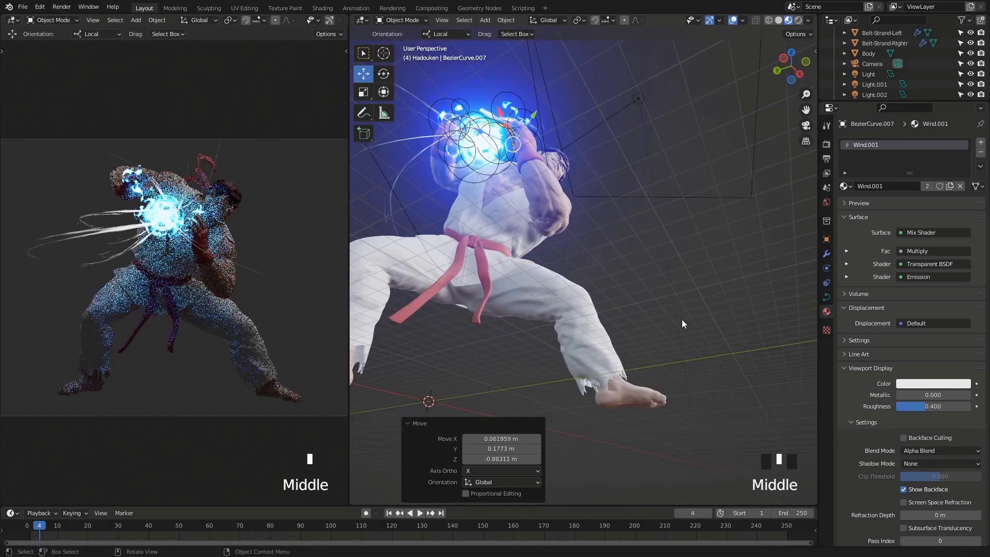
# Duplicate the looping BezierCurve streak beside the energy ball, offsetting the copy about 2.33 m in X, -6.55 m in Y and -10.41 m in Z.
pyautogui.keyDown('shift'); pyautogui.moveTo(380, 234); pyautogui.dragTo(491, 216, button='middle'); pyautogui.keyUp('shift')
pyautogui.press('Tab')
pyautogui.click(492, 232)
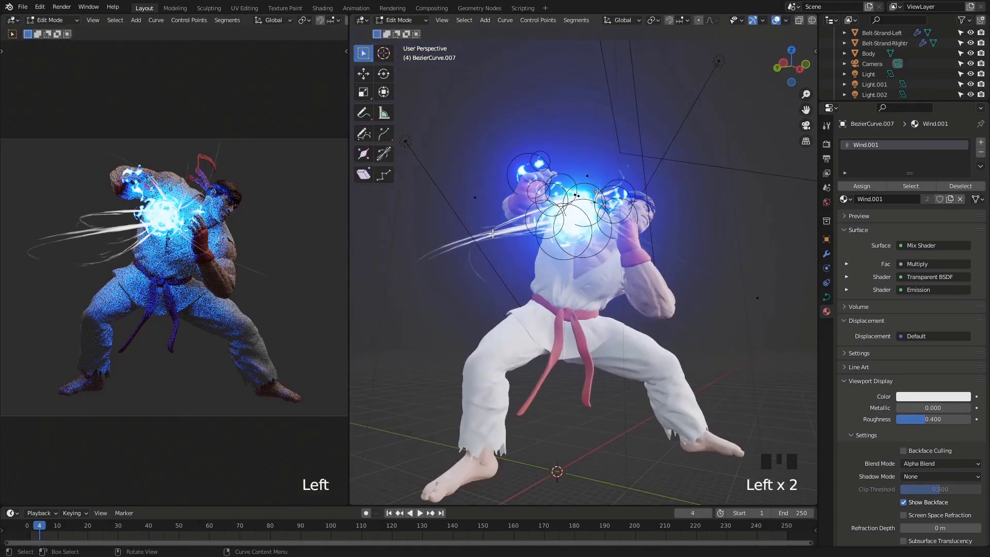
pyautogui.press('Tab')
pyautogui.click(493, 233)
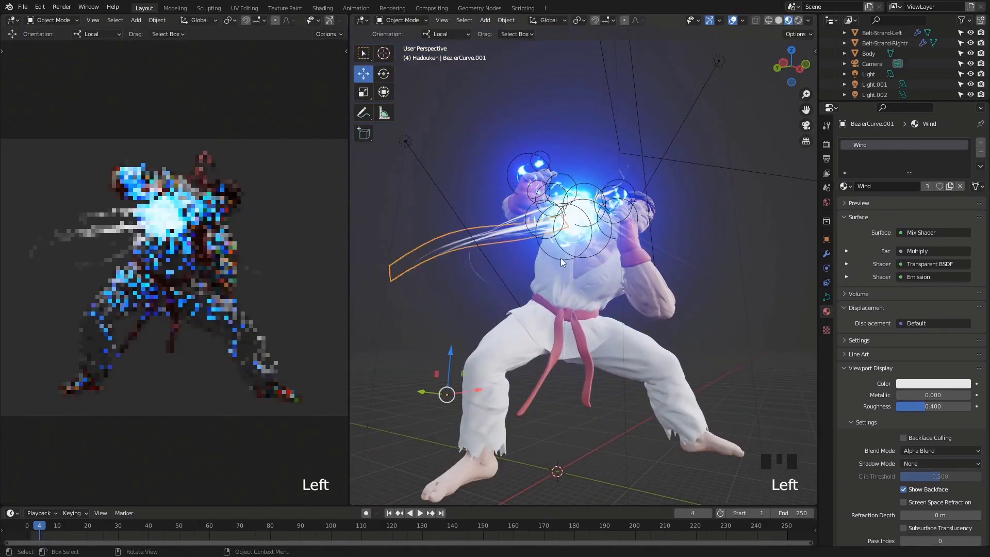
pyautogui.click(505, 212)
pyautogui.click(510, 219)
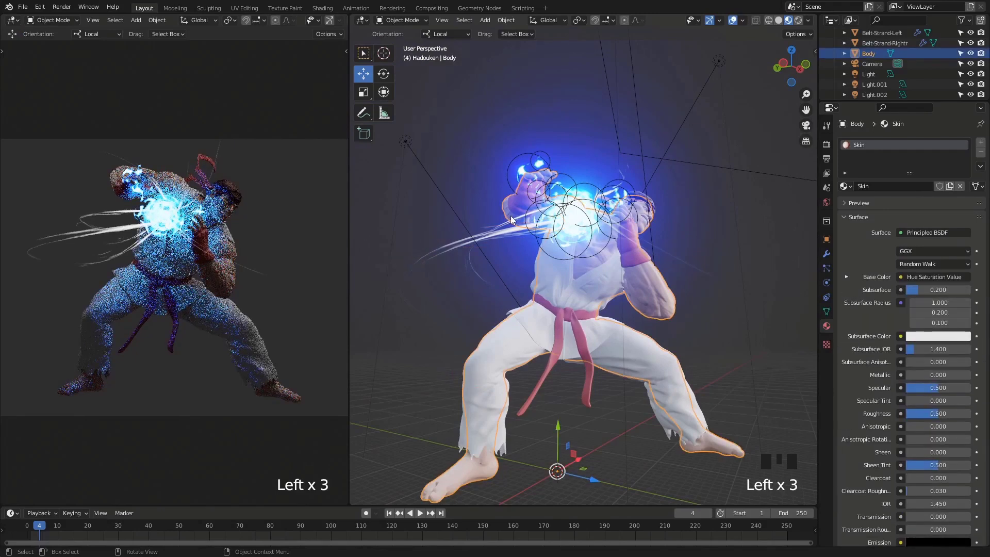
pyautogui.click(527, 237)
pyautogui.moveTo(551, 265); pyautogui.dragTo(570, 299, button='middle')
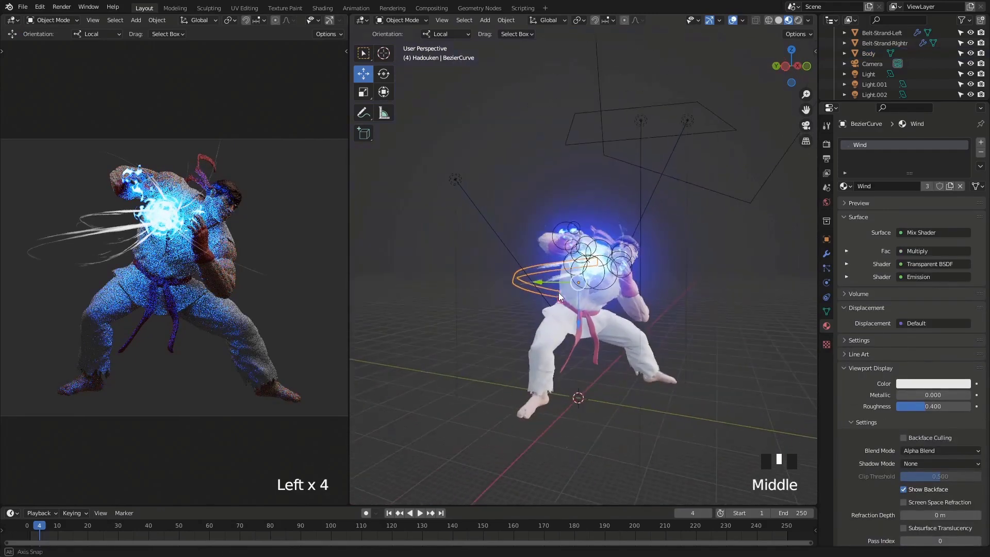
pyautogui.hotkey('shift', 'd')
pyautogui.click(598, 340)
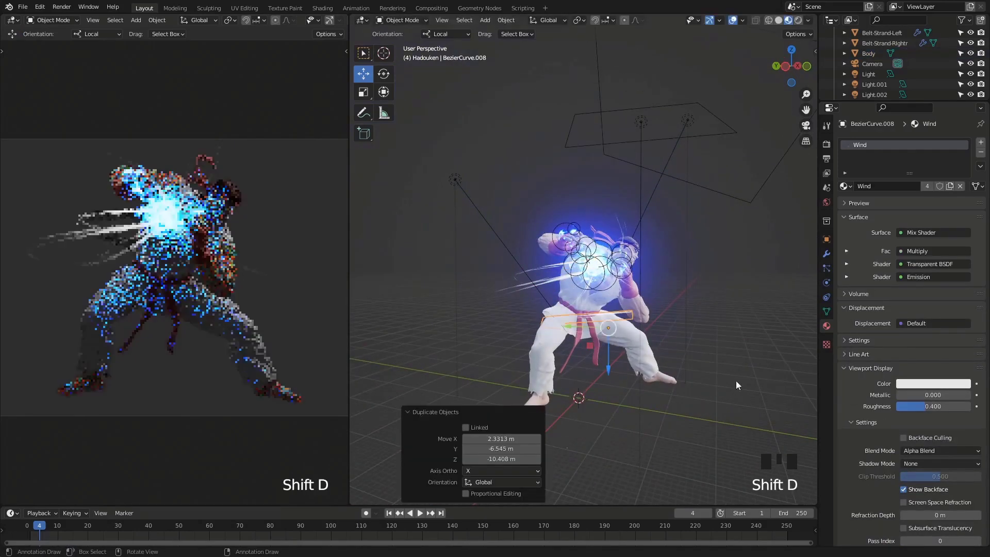
# Rotate the copied streak from several viewpoints, including view rotations of 38.8° and -26.9°, to slope down along the front leg.
pyautogui.press('r')
pyautogui.click(606, 279)
pyautogui.moveTo(606, 279); pyautogui.dragTo(567, 320, button='middle')
pyautogui.press('r')
pyautogui.click(598, 391)
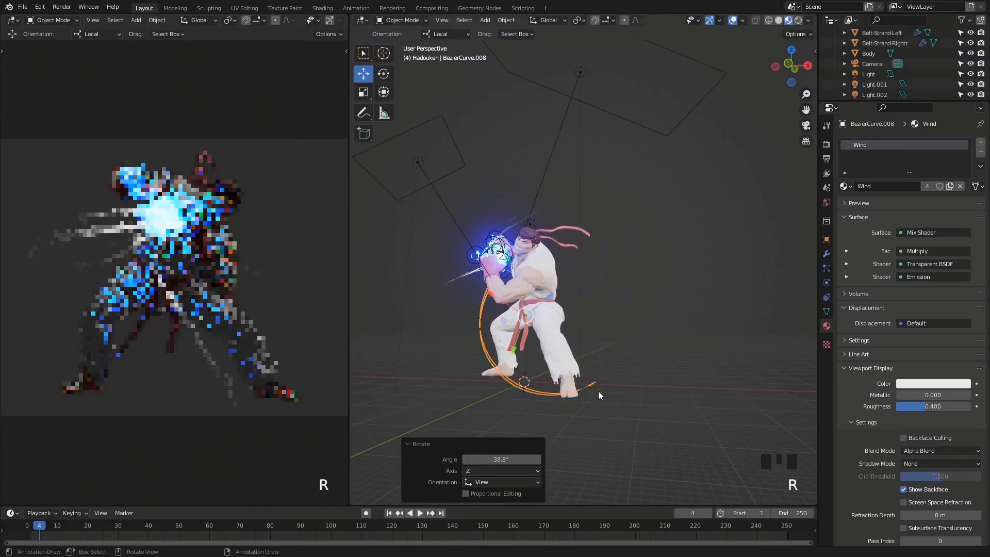
pyautogui.moveTo(598, 391); pyautogui.dragTo(701, 363, button='middle')
pyautogui.press('r')
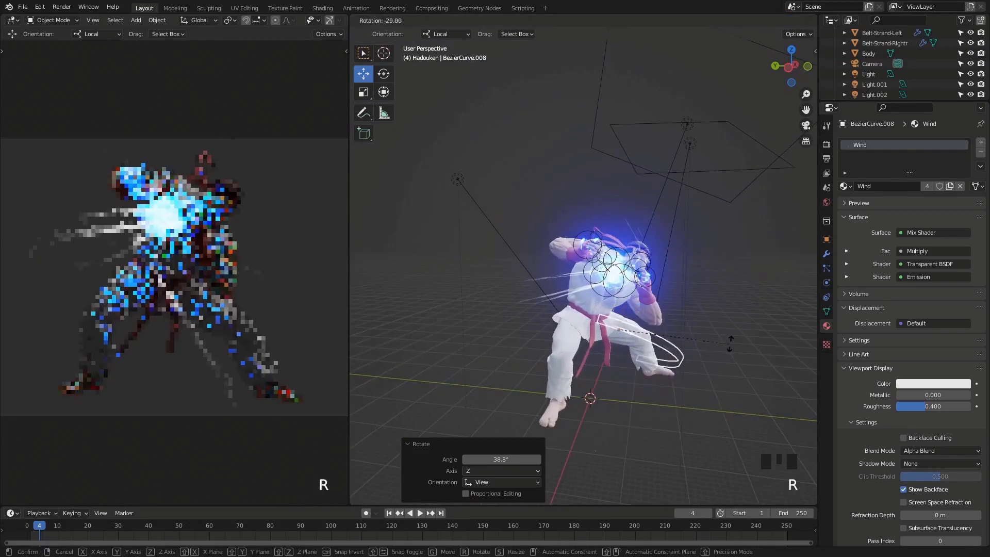
pyautogui.click(728, 348)
# Move the copied streak to the energy ball by about (1.88, -4.65, 9.21) m and (-1.46, 0.30, -0.04) m in X, Y and Z.
pyautogui.press('g')
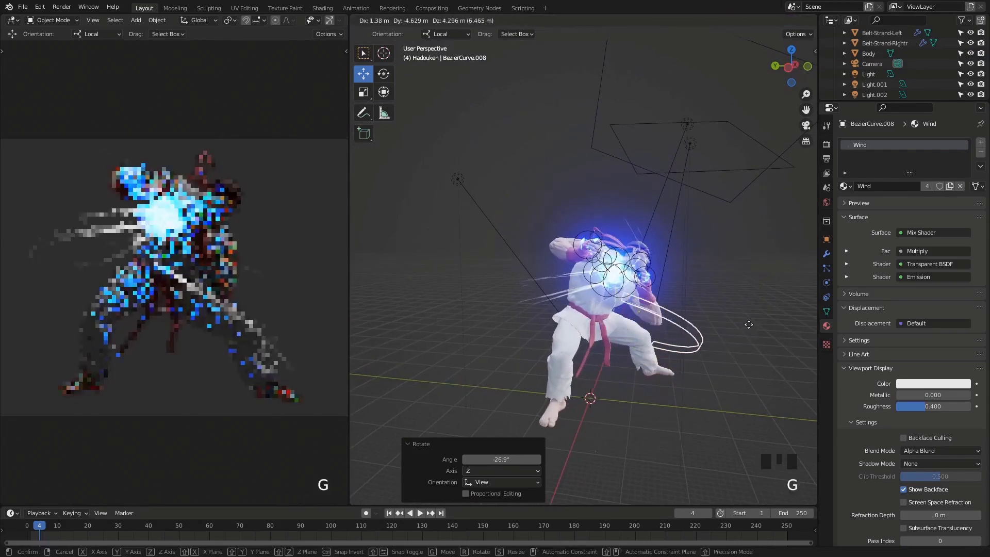
pyautogui.click(766, 342)
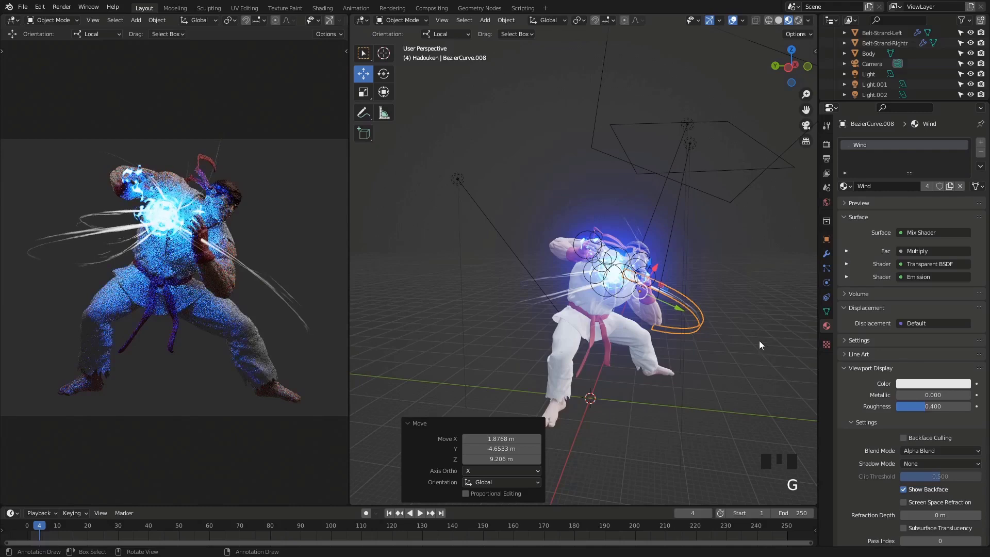
pyautogui.moveTo(759, 340); pyautogui.dragTo(644, 299, button='middle')
pyautogui.scroll(2, 533, 308)
pyautogui.keyDown('shift'); pyautogui.moveTo(533, 308); pyautogui.dragTo(665, 335, button='middle'); pyautogui.keyUp('shift')
pyautogui.press('g')
pyautogui.click(667, 337)
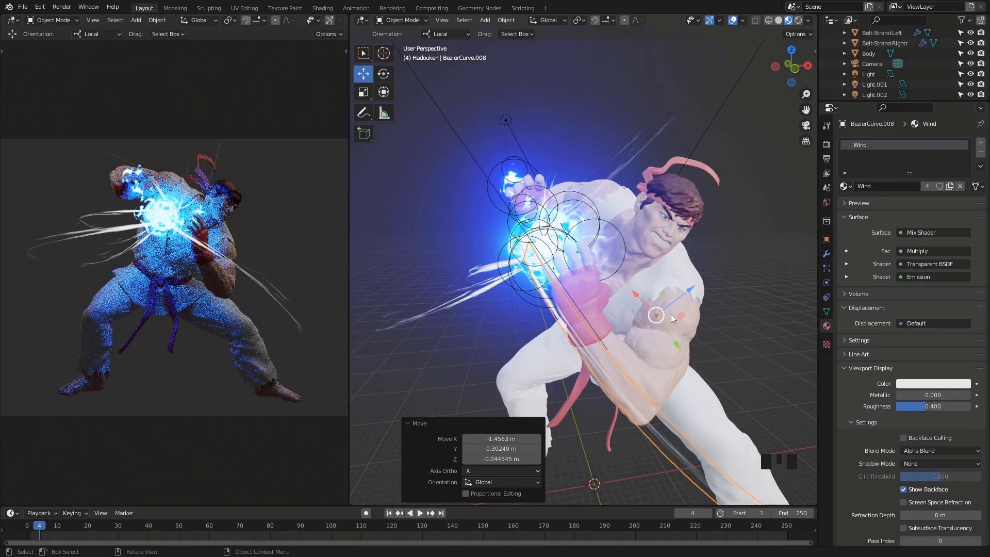
# Select the BezierCurve.005 streak near the front forearm and rotate it 19.9° in view.
pyautogui.moveTo(623, 336); pyautogui.dragTo(722, 292, button='middle')
pyautogui.press('Tab')
pyautogui.press('Tab')
pyautogui.click(762, 345)
pyautogui.moveTo(686, 264); pyautogui.dragTo(531, 297, button='middle')
pyautogui.click(655, 327)
pyautogui.click(657, 323)
pyautogui.click(674, 208)
pyautogui.press('Tab')
pyautogui.press('Tab')
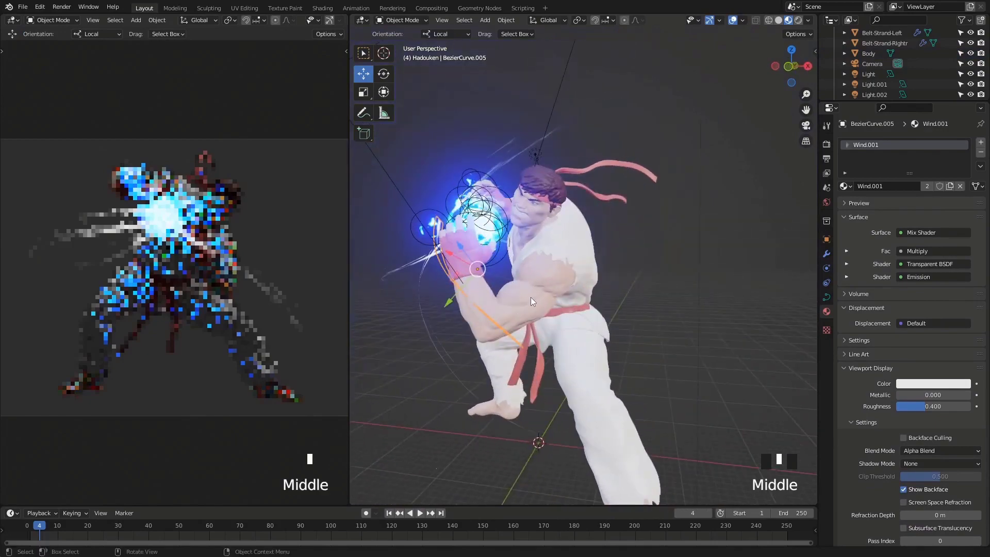
pyautogui.press('r')
pyautogui.click(592, 354)
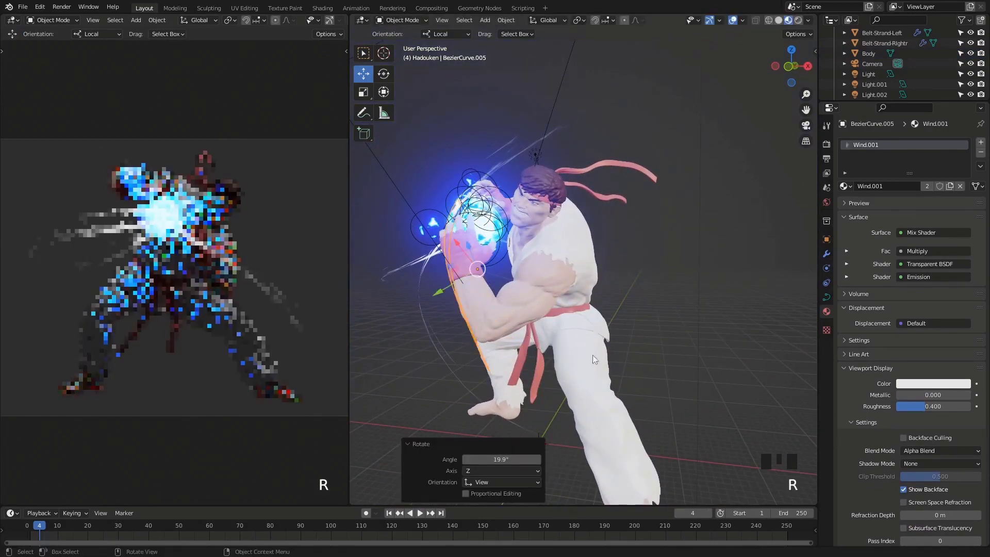
# Adjust the forearm streak's orientation from a side view with view rotations of -2.44° and 41.7°.
pyautogui.moveTo(592, 355); pyautogui.dragTo(503, 301, button='middle')
pyautogui.press('r')
pyautogui.click(639, 350)
pyautogui.press('r')
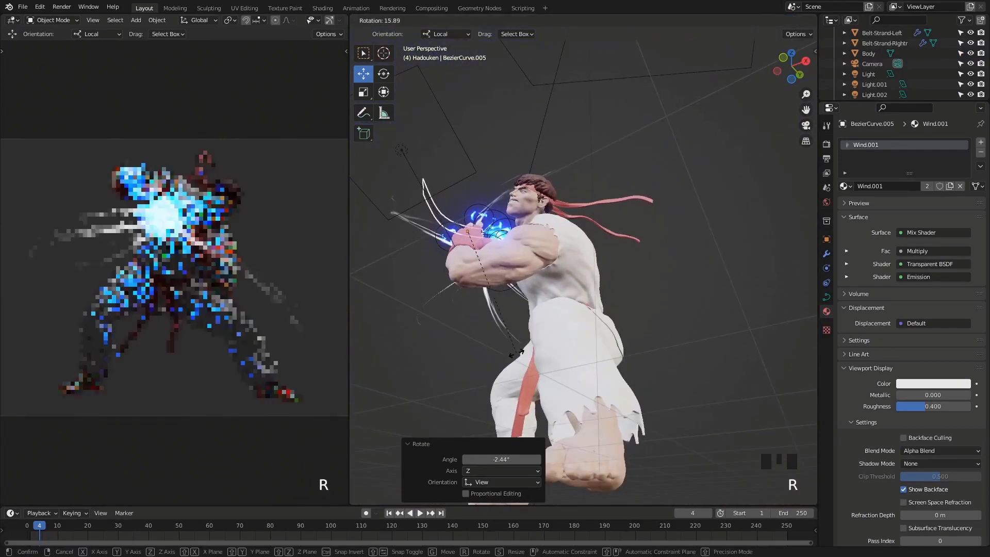
pyautogui.click(456, 403)
# Move the forearm streak about -3.15 m in X, 1.10 m in Y and -3.74 m in Z, and check the camera view.
pyautogui.moveTo(456, 403); pyautogui.dragTo(558, 327, button='middle')
pyautogui.press('g')
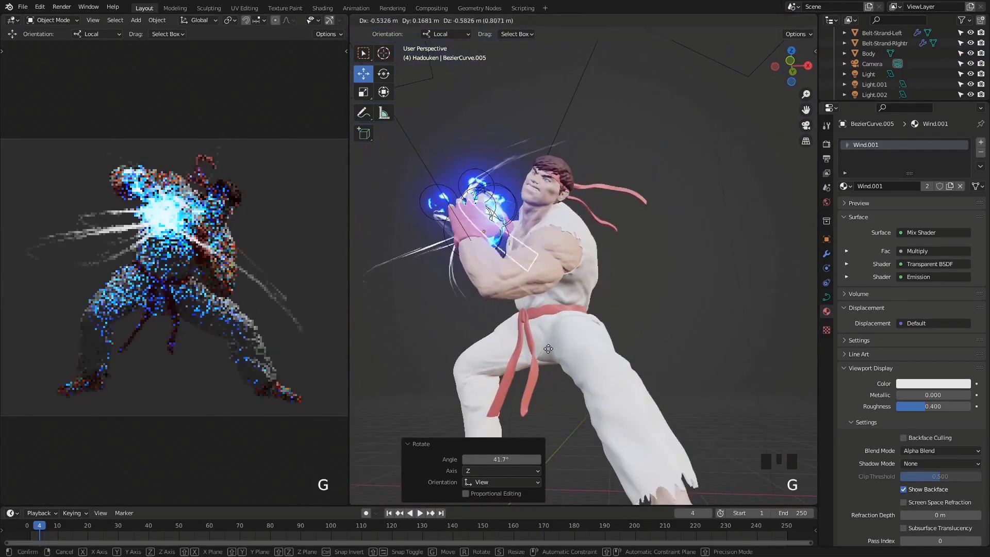
pyautogui.click(538, 373)
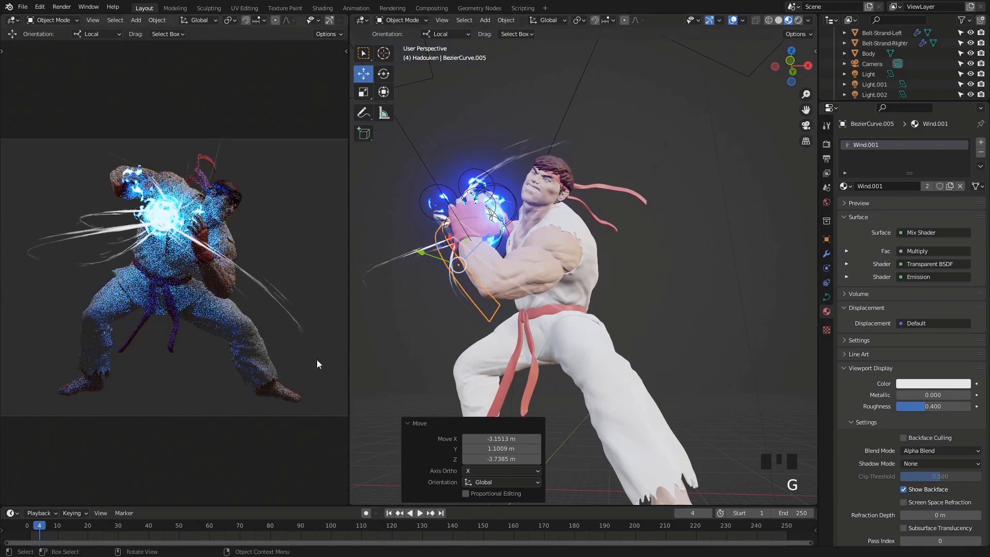
pyautogui.moveTo(248, 323)
pyautogui.keyDown('shift'); pyautogui.mouseDown(button='middle')
pyautogui.moveTo(326, 334)
pyautogui.moveTo(251, 312)
pyautogui.mouseUp(button='middle'); pyautogui.keyUp('shift')
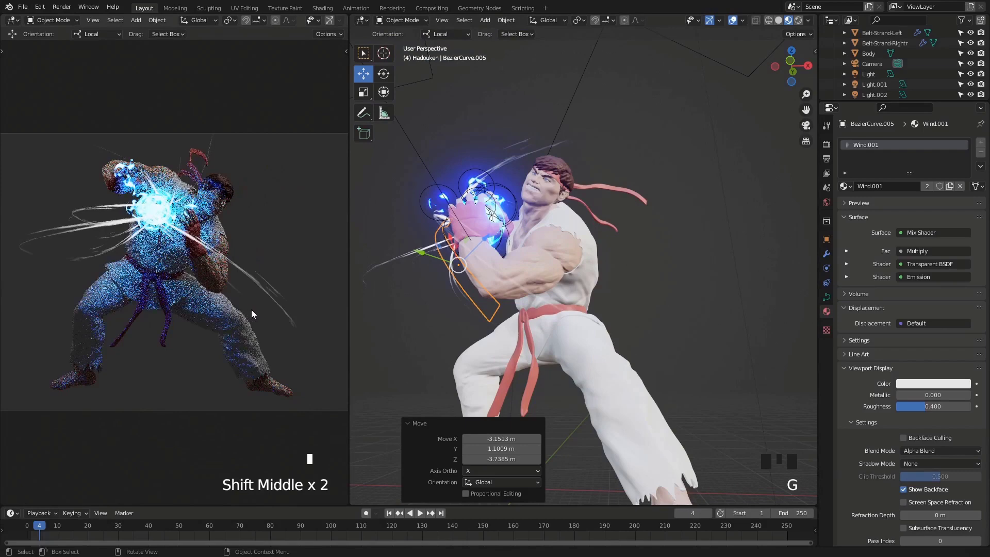
# Duplicate the short streak rising above the energy ball, place the copy beside the fighter's face and rotate it 74.3° in view.
pyautogui.moveTo(469, 217); pyautogui.dragTo(501, 218, button='middle')
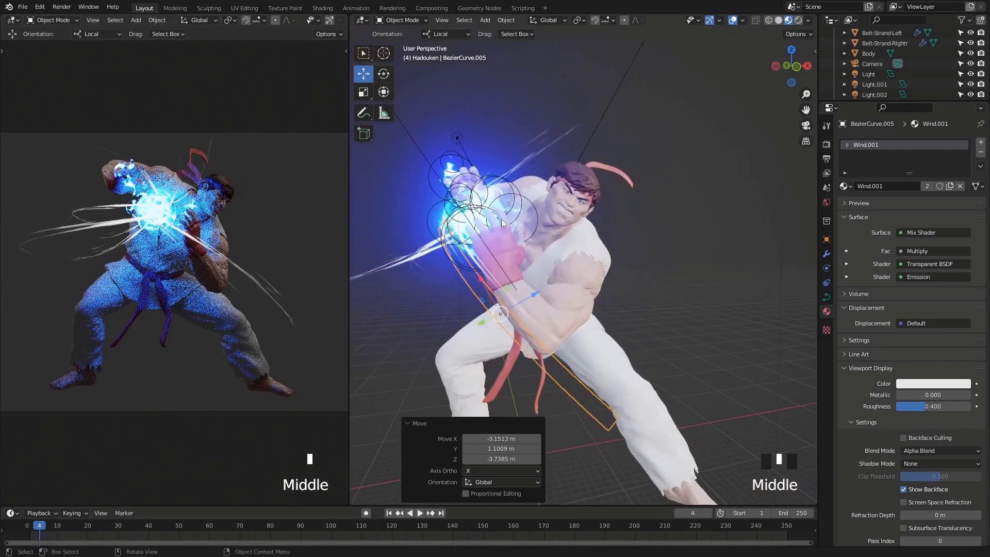
pyautogui.click(531, 142)
pyautogui.moveTo(531, 141); pyautogui.dragTo(547, 211, button='middle')
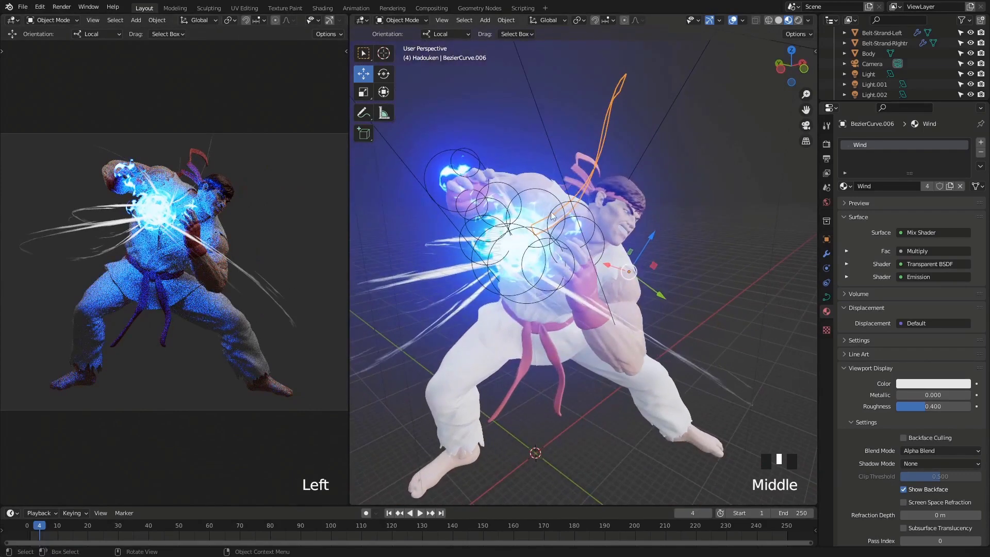
pyautogui.click(547, 211)
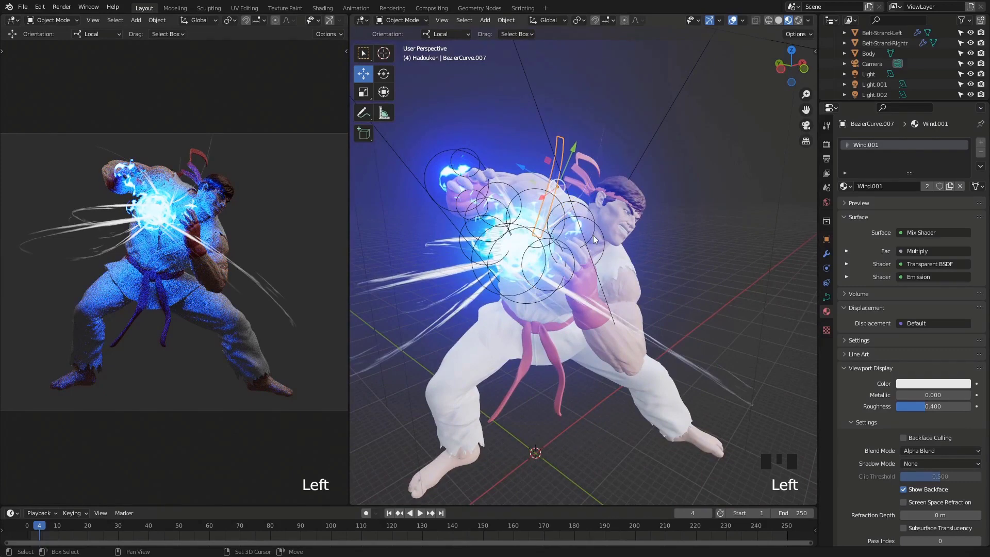
pyautogui.hotkey('shift', 'd')
pyautogui.click(665, 279)
pyautogui.press('r')
pyautogui.click(651, 323)
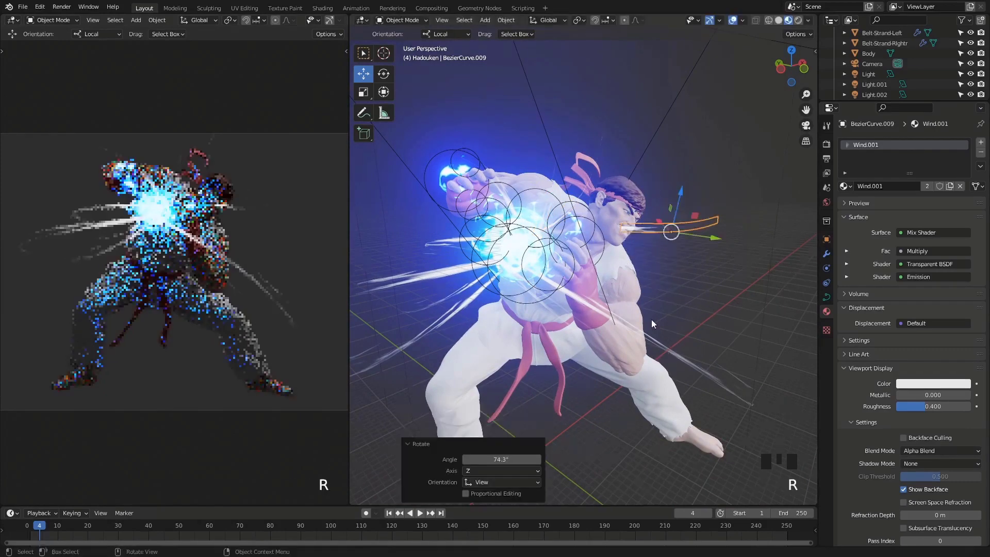
# Move the new streak about 0.08 m in X, 1.17 m in Y and -4.71 m in Z, and shift it again beside the front shoulder.
pyautogui.moveTo(651, 323); pyautogui.dragTo(634, 338, button='middle')
pyautogui.press('g')
pyautogui.click(620, 352)
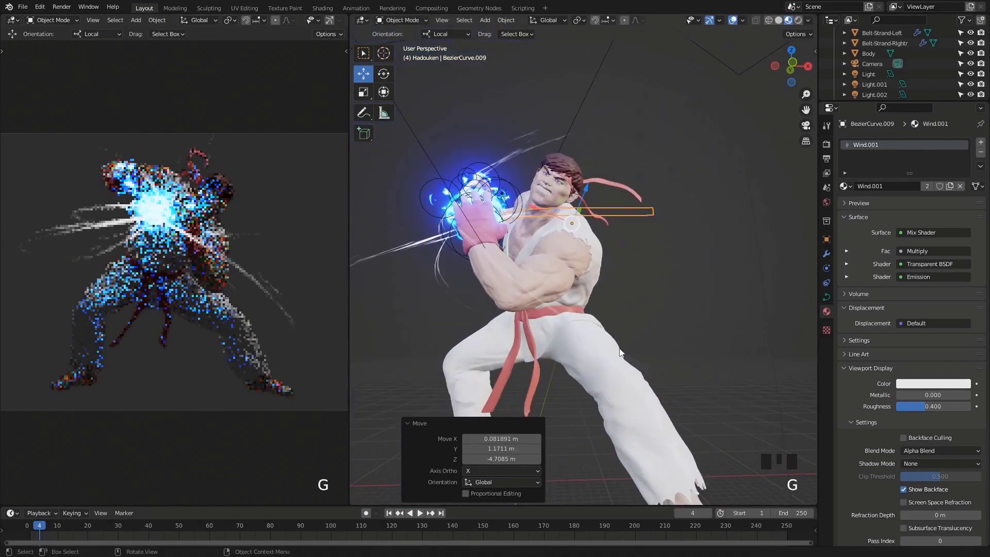
pyautogui.press('g')
pyautogui.click(680, 340)
# Shift the shoulder streak by about (1.60, -2.85, -0.57) m and (-1.99, 3.16, 0.31) m in X, Y and Z.
pyautogui.moveTo(681, 340); pyautogui.dragTo(725, 358, button='middle')
pyautogui.press('g')
pyautogui.click(738, 360)
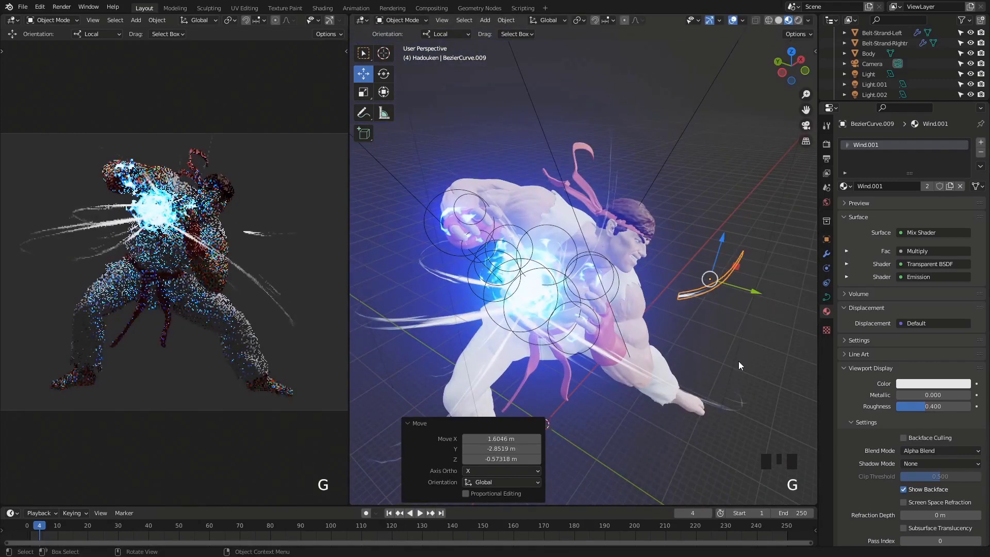
pyautogui.press('g')
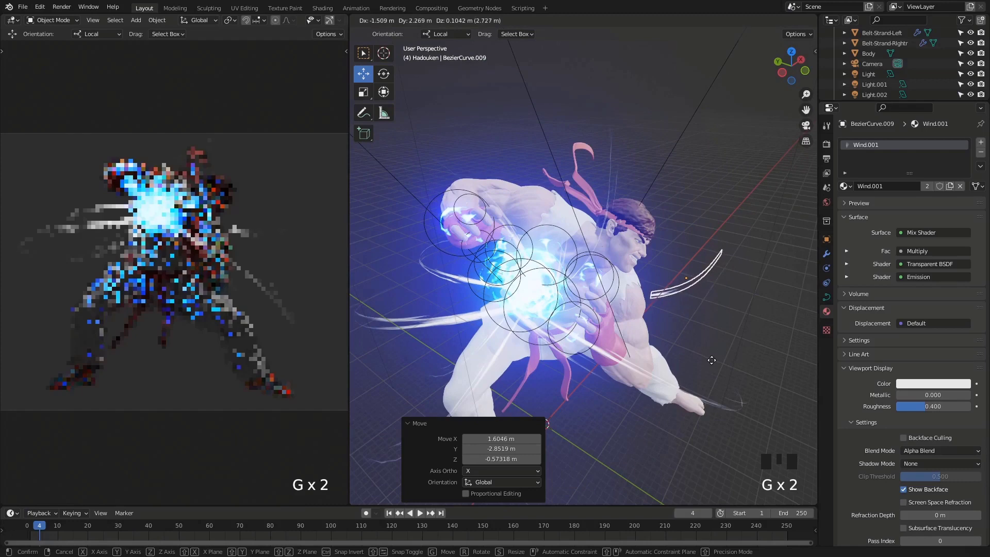
pyautogui.click(710, 359)
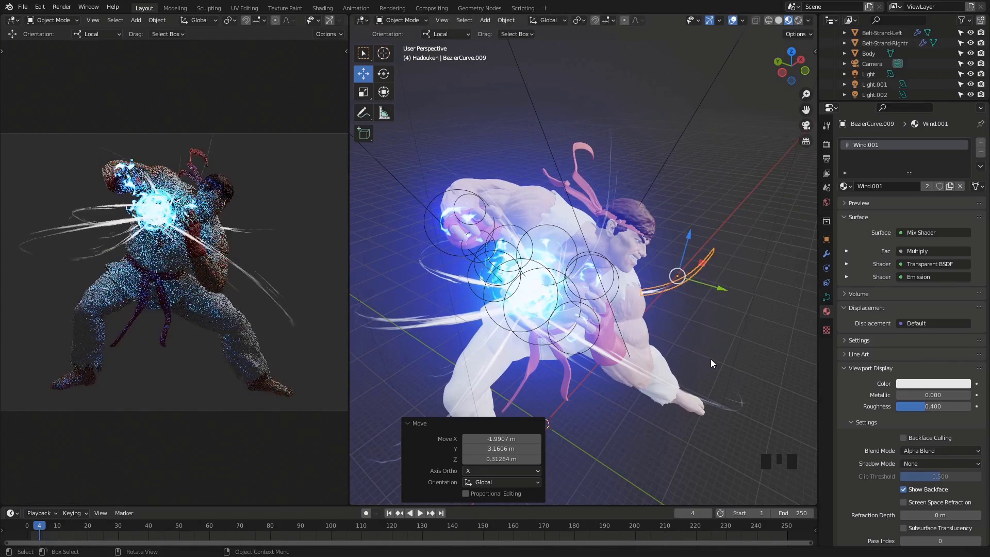
# Bring the shoulder streak closer to the energy ball with moves of about (-1.73, 1.87, -0.12) m and (-0.90, 0.94, -0.08) m.
pyautogui.moveTo(710, 359); pyautogui.dragTo(689, 386, button='middle')
pyautogui.press('g')
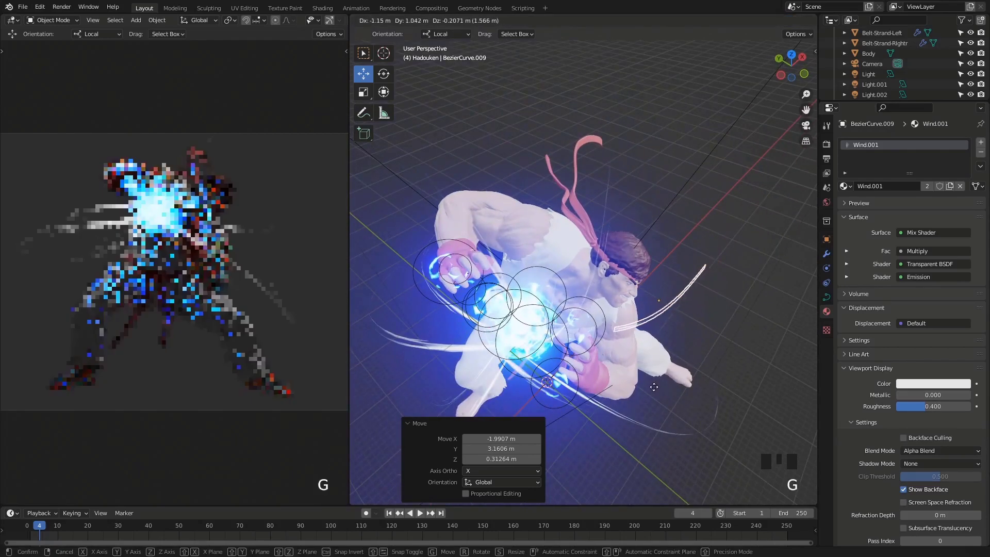
pyautogui.click(655, 385)
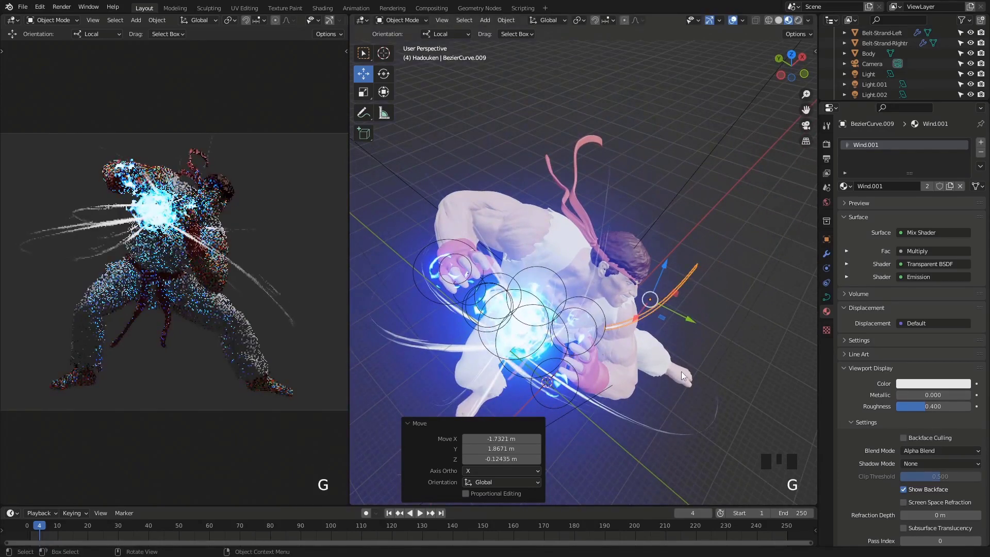
pyautogui.press('g')
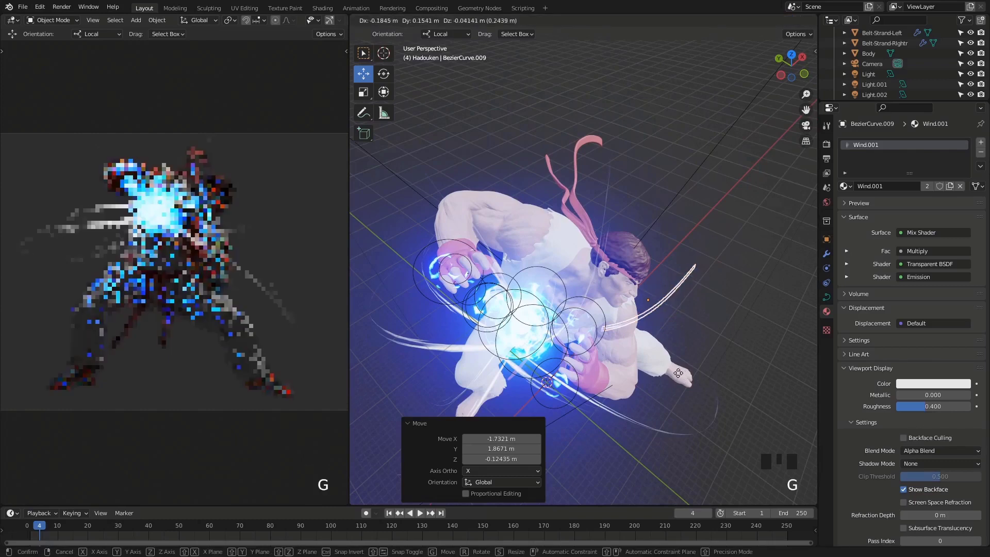
pyautogui.click(670, 376)
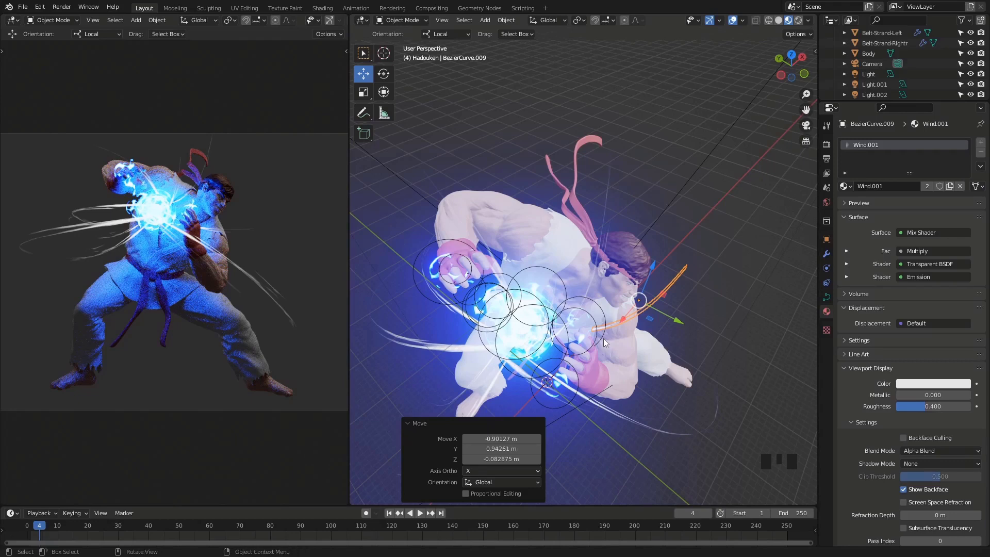
# Duplicate a wind streak near the headband and shift the copy about (-7.96, -1.22, -6.74) m in X, Y and Z.
pyautogui.keyDown('shift'); pyautogui.moveTo(601, 345); pyautogui.dragTo(580, 348, button='middle'); pyautogui.keyUp('shift')
pyautogui.click(576, 373)
pyautogui.click(592, 168)
pyautogui.click(592, 167)
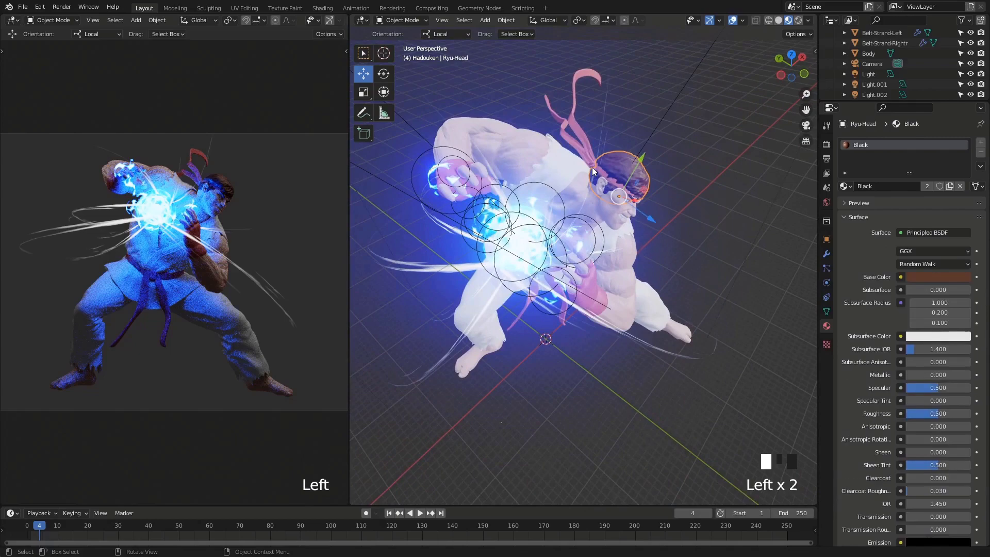
pyautogui.hotkey('shift', 'd')
pyautogui.click(601, 277)
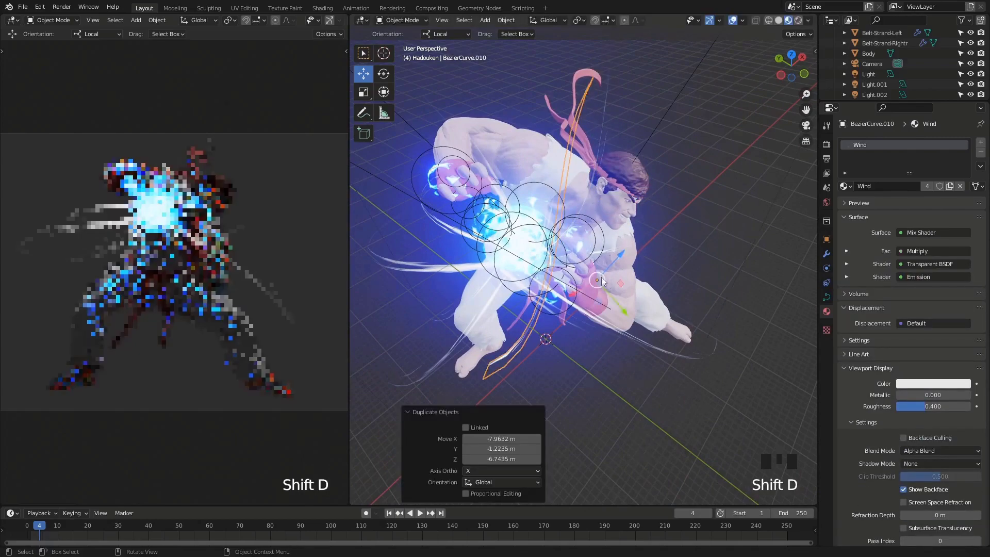
pyautogui.moveTo(601, 276); pyautogui.dragTo(565, 214, button='middle')
pyautogui.press('r')
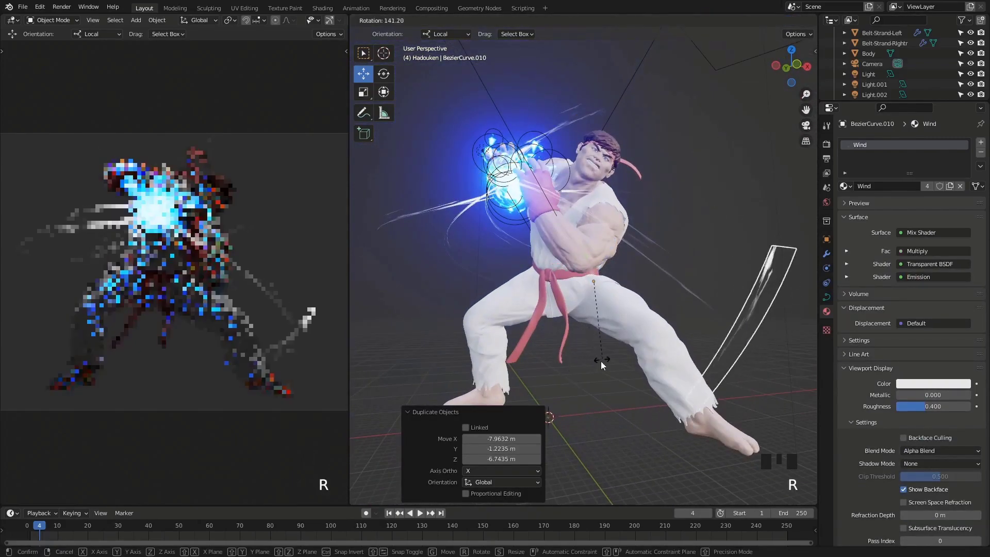
pyautogui.rightClick(669, 292)
# Set the copied streak's origin to its geometry.
pyautogui.scroll(-4, 669, 291)
pyautogui.moveTo(669, 292); pyautogui.dragTo(719, 256, button='middle')
pyautogui.rightClick(712, 262)
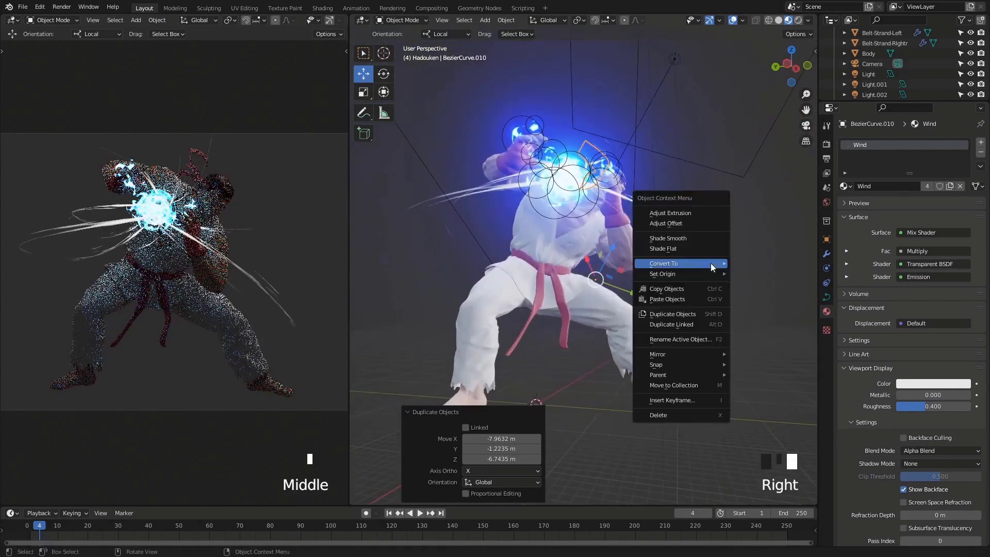
pyautogui.moveTo(712, 262)
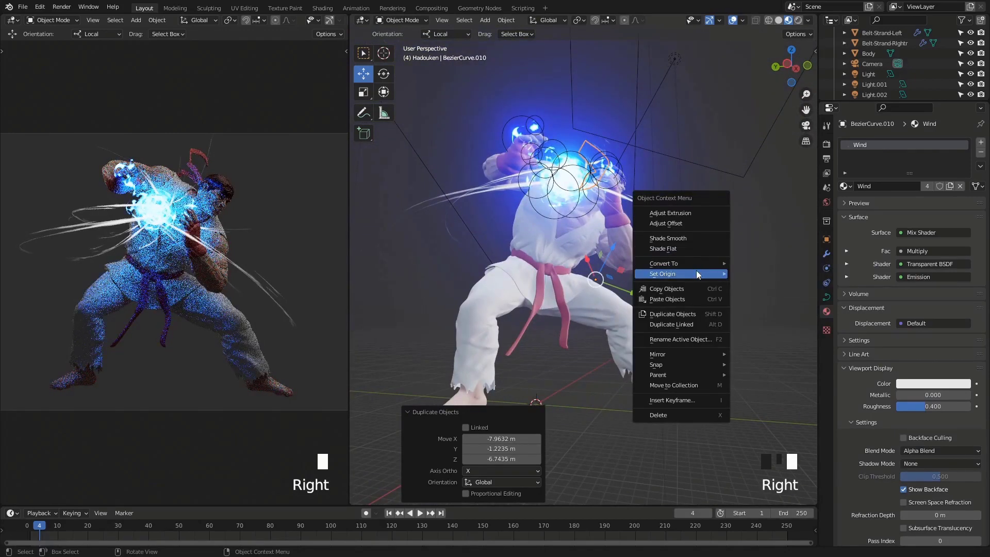
pyautogui.click(752, 288)
# Rotate the copied streak 63.8° in view and move it about (0.31, -4.40, -15.32) m in X, Y and Z.
pyautogui.press('r')
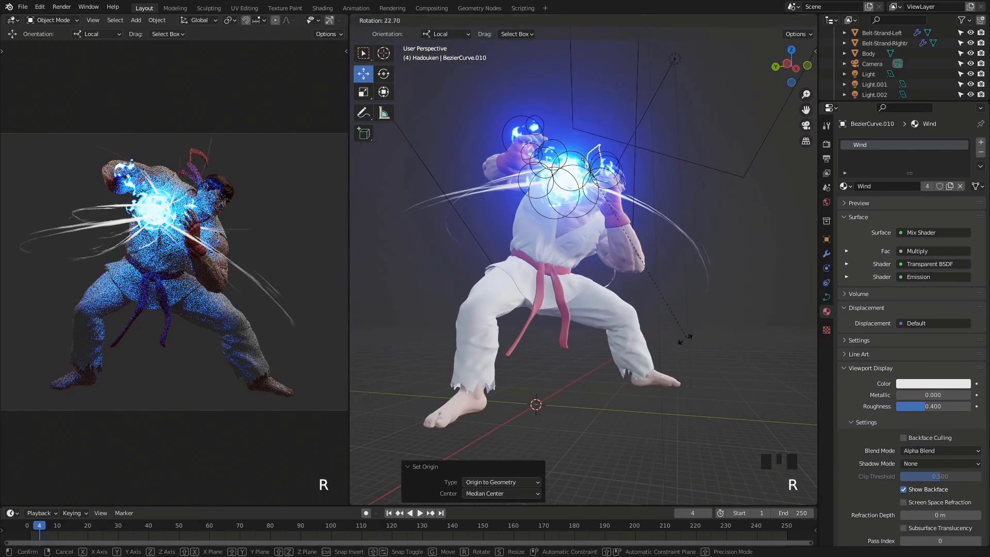
pyautogui.click(410, 394)
pyautogui.moveTo(409, 395); pyautogui.dragTo(409, 394, button='middle')
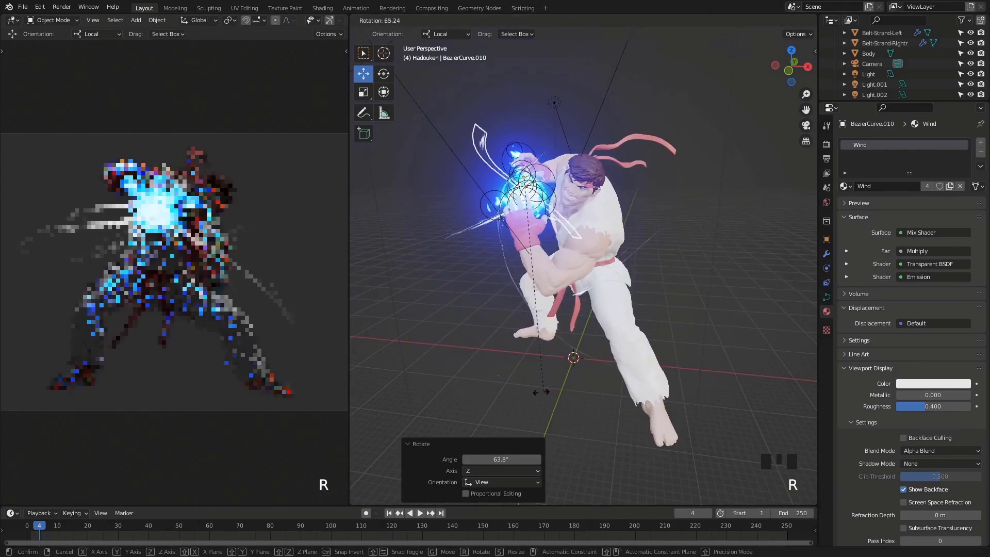
pyautogui.press('g')
pyautogui.click(522, 416)
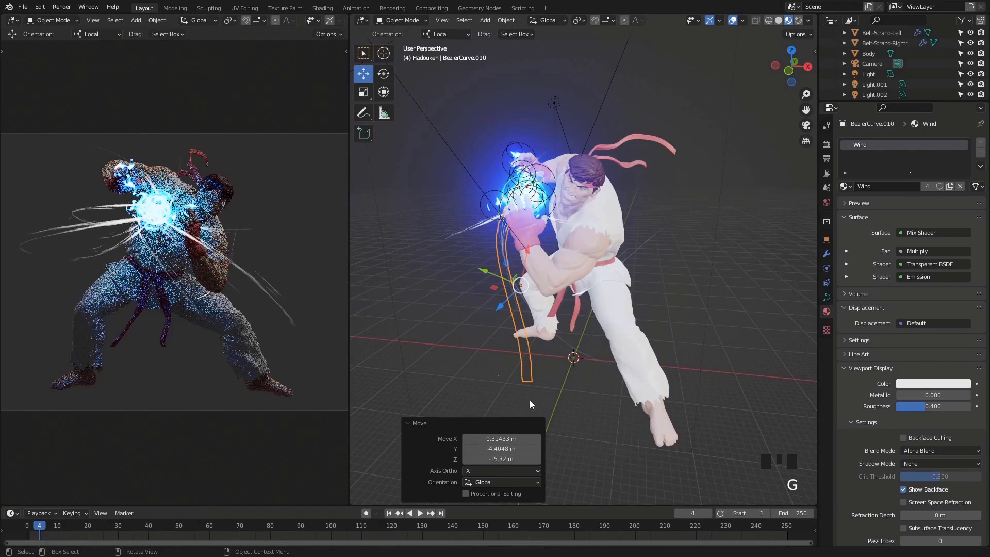
# Rotate the copied streak another 16.9° in view from the fighter's front.
pyautogui.moveTo(530, 400); pyautogui.dragTo(644, 348, button='middle')
pyautogui.press('r')
pyautogui.click(640, 365)
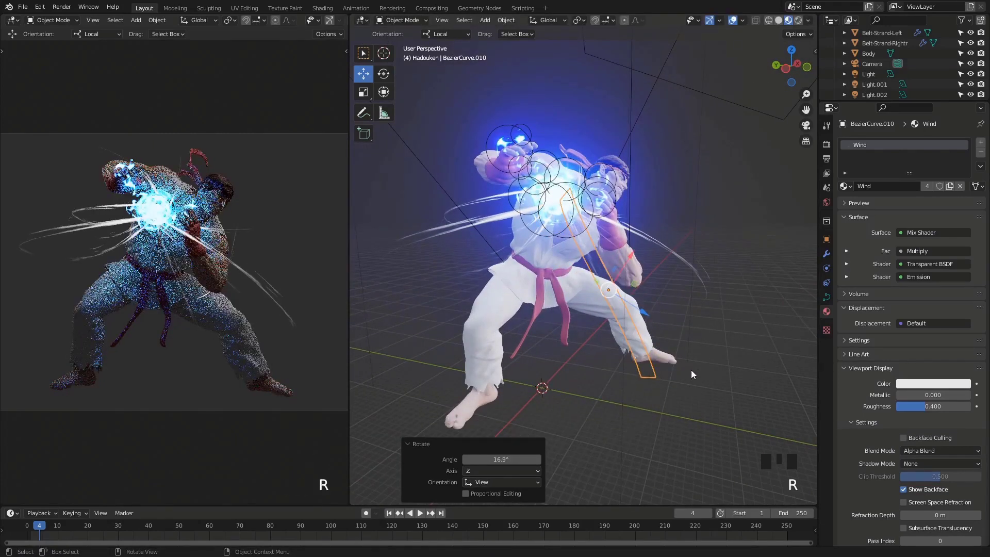
# Select the short streak near the fighter's front elbow and thigh and tilt it more steeply in view.
pyautogui.moveTo(592, 252); pyautogui.dragTo(611, 281, button='middle')
pyautogui.click(611, 282)
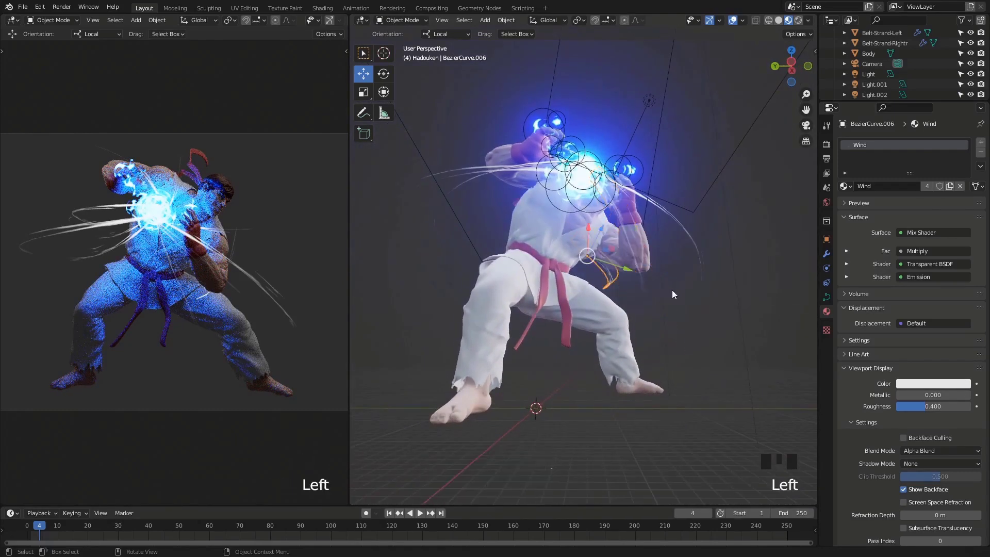
pyautogui.moveTo(672, 290); pyautogui.dragTo(716, 264, button='middle')
pyautogui.press('r')
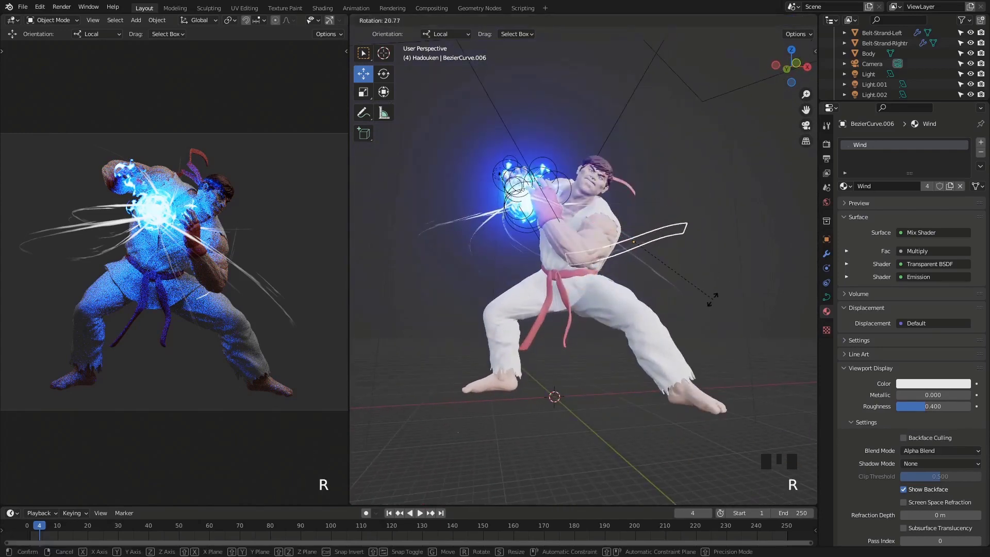
pyautogui.click(709, 302)
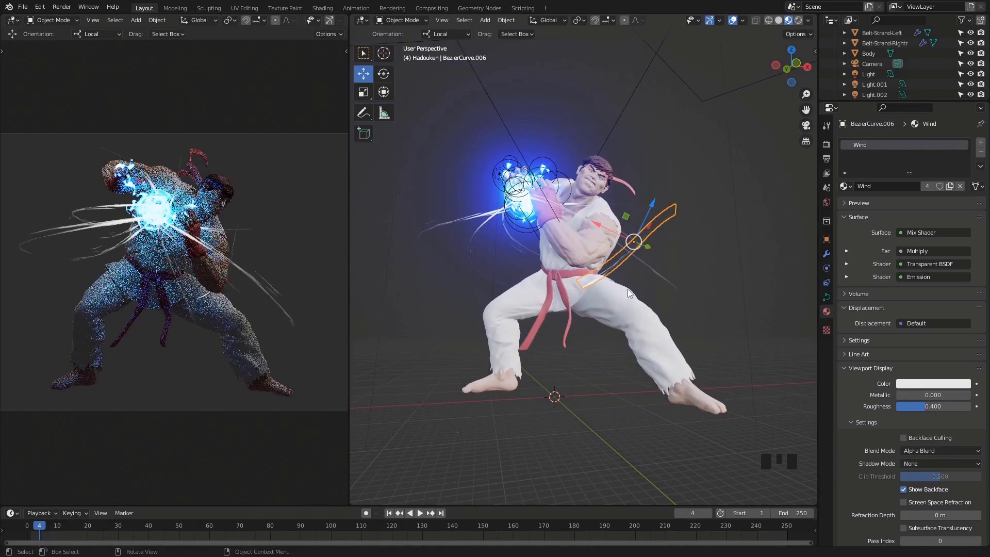
# Rotate the elbow streak further from several viewing angles to reorient it in space.
pyautogui.moveTo(626, 289); pyautogui.dragTo(705, 292, button='middle')
pyautogui.press('r')
pyautogui.click(698, 183)
pyautogui.moveTo(697, 183); pyautogui.dragTo(670, 155, button='middle')
pyautogui.press('r')
pyautogui.press('r')
pyautogui.click(641, 163)
pyautogui.press('g')
pyautogui.press('Escape')
# Rotate the same streak 27.6° in view and move it horizontally about -8.12 m in X and -9.32 m in Y.
pyautogui.moveTo(662, 118); pyautogui.dragTo(734, 162, button='middle')
pyautogui.press('r')
pyautogui.click(730, 221)
pyautogui.moveTo(729, 222); pyautogui.dragTo(696, 289, button='middle')
pyautogui.press('g')
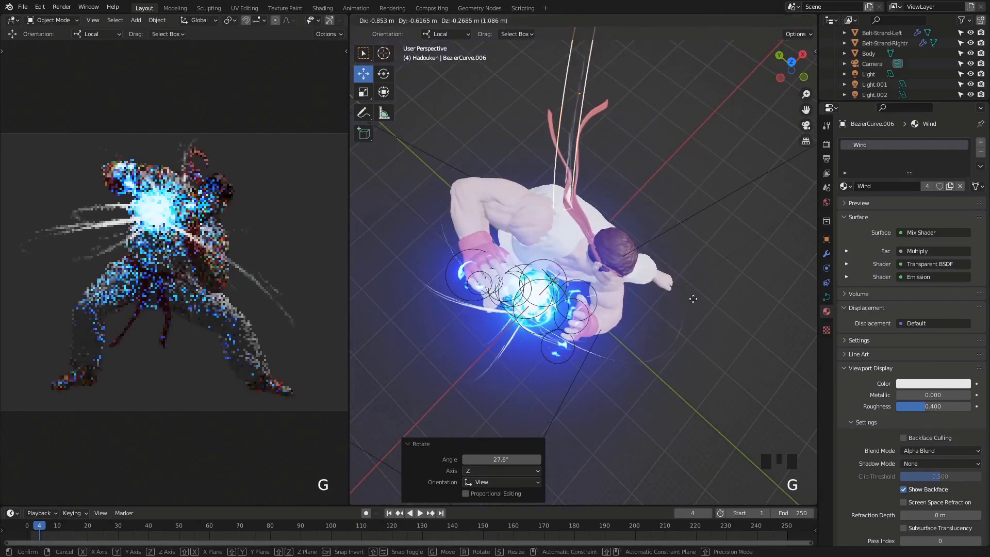
pyautogui.click(704, 354)
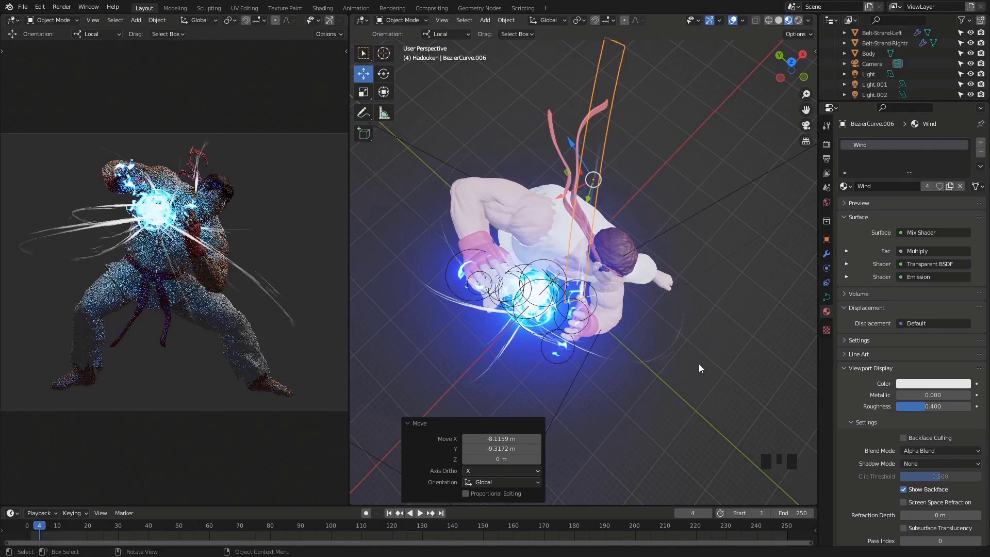
# Rotate the streak in side view and shift it about (-3.06, -2.41, 1.99) m so it rises from the energy ball.
pyautogui.moveTo(698, 363); pyautogui.dragTo(644, 206, button='middle')
pyautogui.press('g')
pyautogui.press('r')
pyautogui.click(669, 190)
pyautogui.press('g')
pyautogui.click(586, 196)
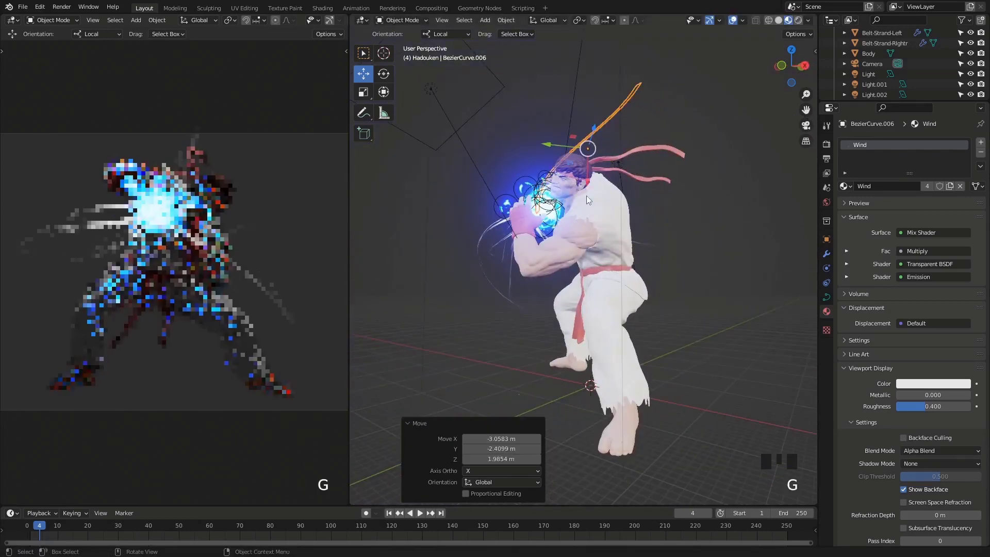
# Tilt the rising streak slightly in front view and move it about (1.07, -1.87, -0.39) m in X, Y and Z.
pyautogui.moveTo(515, 225); pyautogui.dragTo(675, 221, button='middle')
pyautogui.press('r')
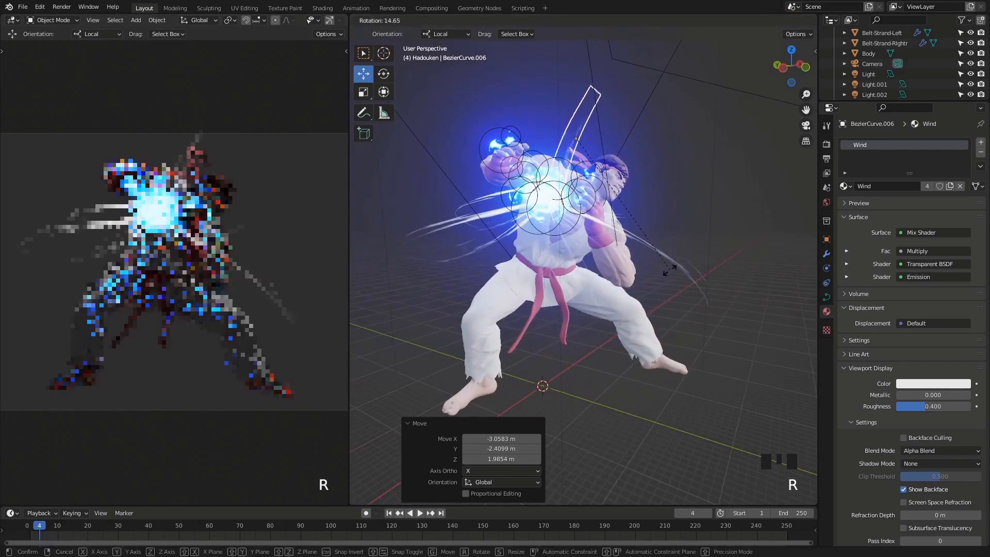
pyautogui.press('g')
pyautogui.click(693, 286)
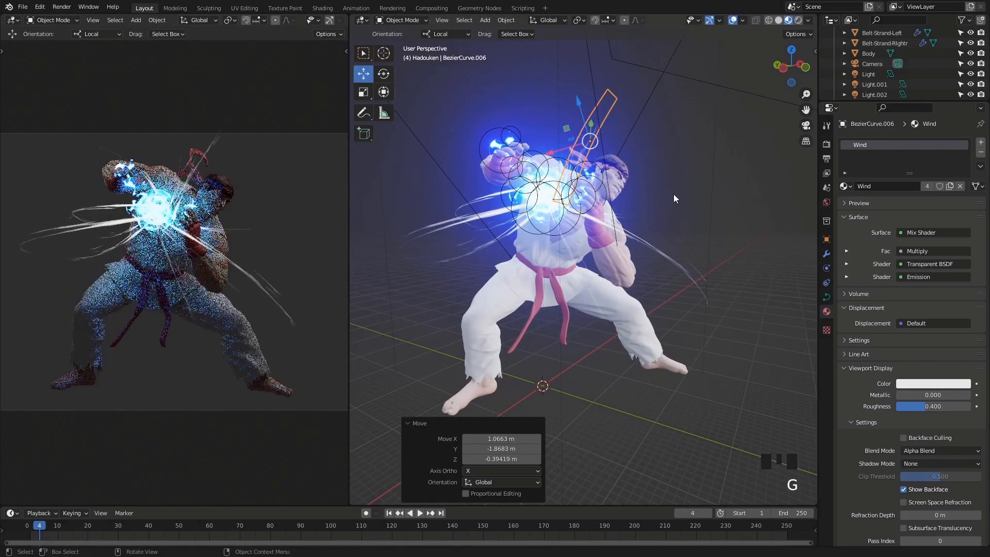
# Rotate the rising streak another 14.8° in view and move it about (0.75, -1.50, -0.95) m.
pyautogui.press('r')
pyautogui.click(683, 242)
pyautogui.press('g')
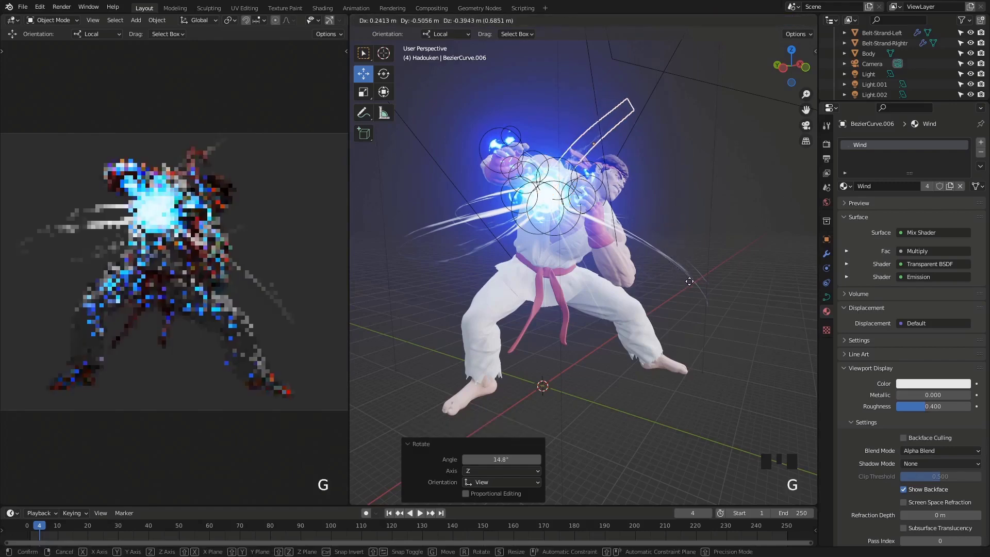
pyautogui.click(689, 282)
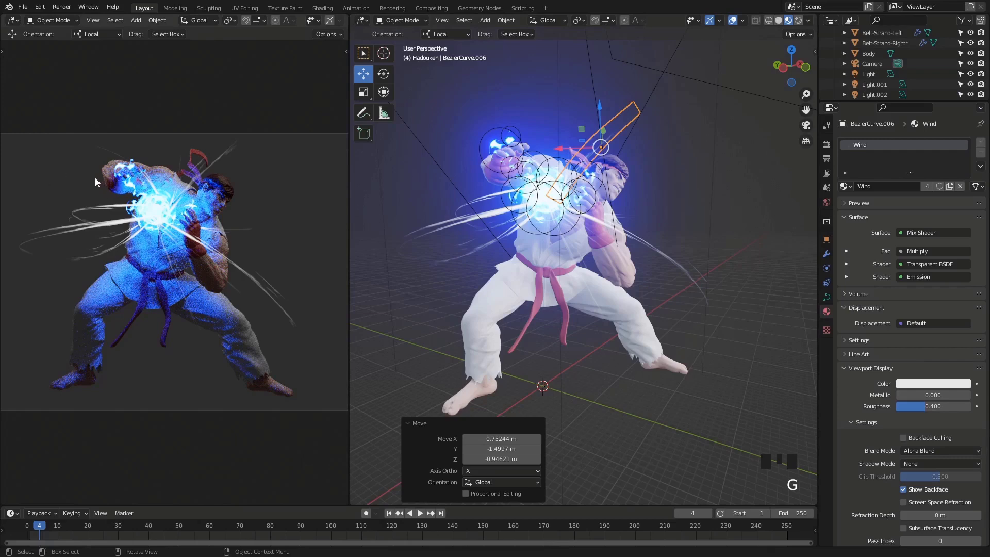
# Duplicate the short Wind.001 streak by the energy ball, place the copy near the raised arm and rotate it -43° in view.
pyautogui.click(535, 158)
pyautogui.hotkey('shift', 'd')
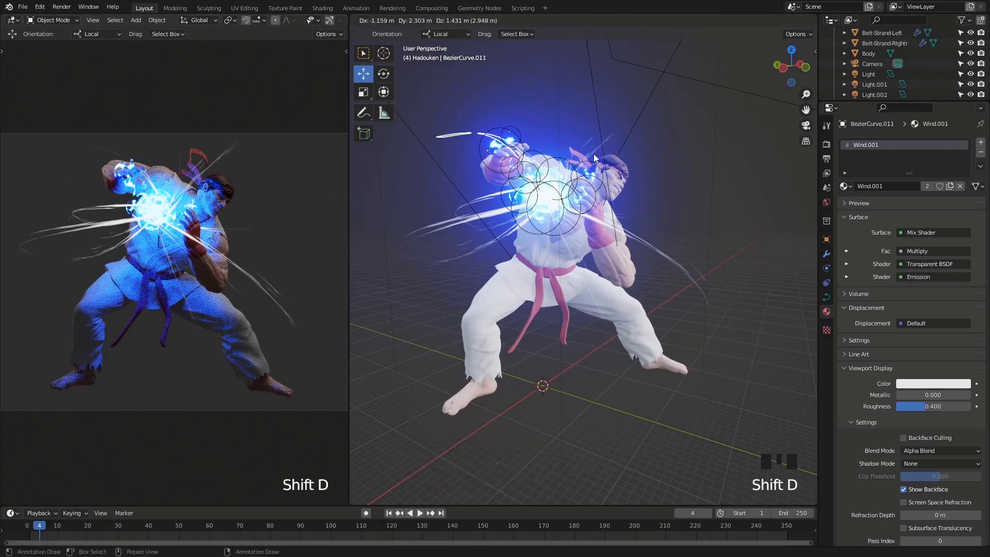
pyautogui.middleClick(627, 181)
pyautogui.press('r')
pyautogui.click(549, 145)
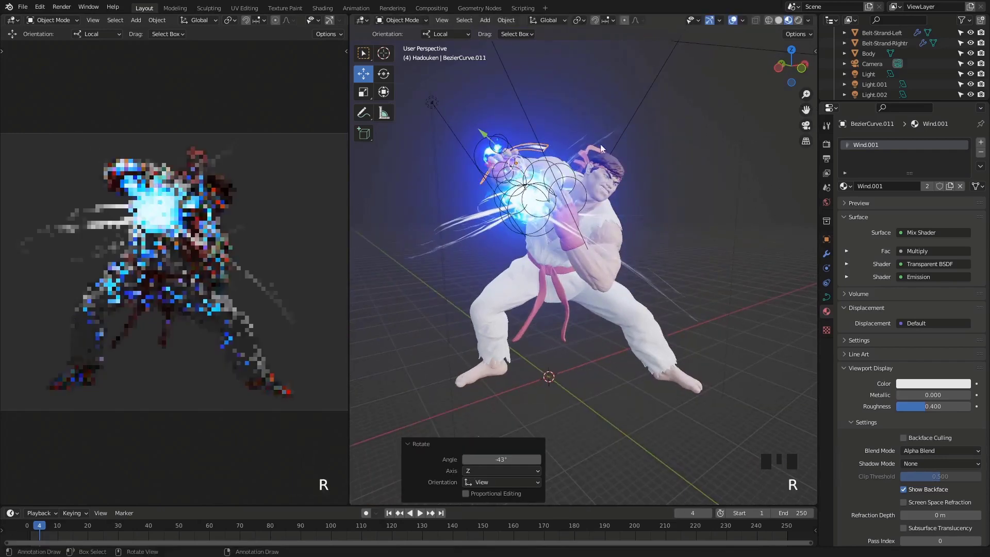
# Rotate the raised-arm streak 22° in view and scale it to 0.590.
pyautogui.moveTo(550, 144); pyautogui.dragTo(731, 146, button='middle')
pyautogui.press('r')
pyautogui.click(702, 236)
pyautogui.press('s')
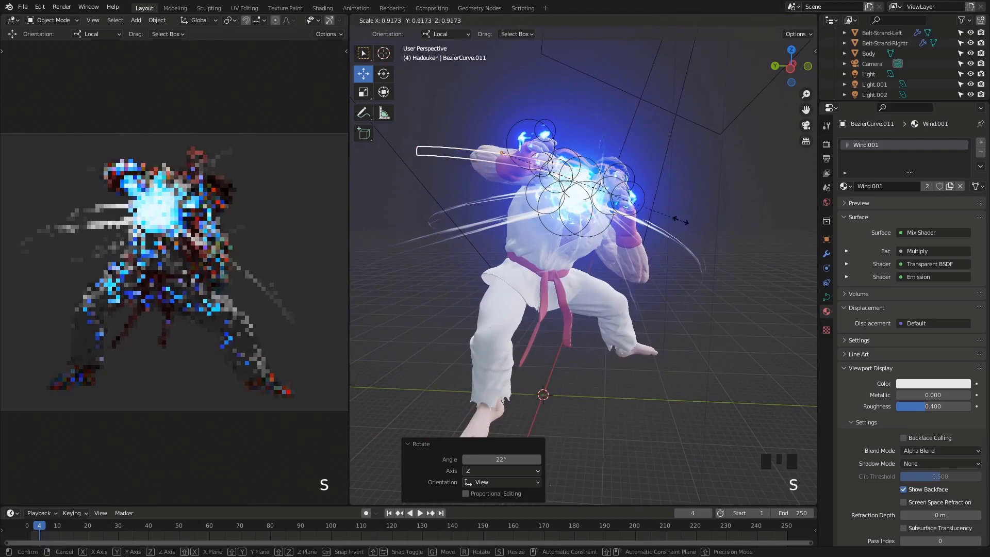
pyautogui.click(619, 211)
# Move the scaled streak in front of the raised arm by about (-4.15, 1.16, -1.17) m in X, Y and Z.
pyautogui.moveTo(618, 210); pyautogui.dragTo(642, 299, button='middle')
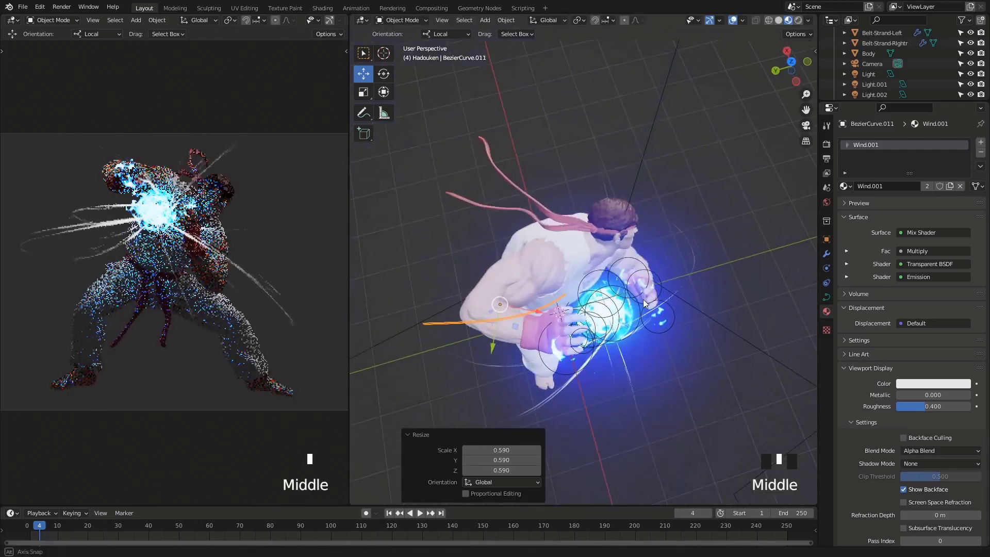
pyautogui.press('g')
pyautogui.click(644, 342)
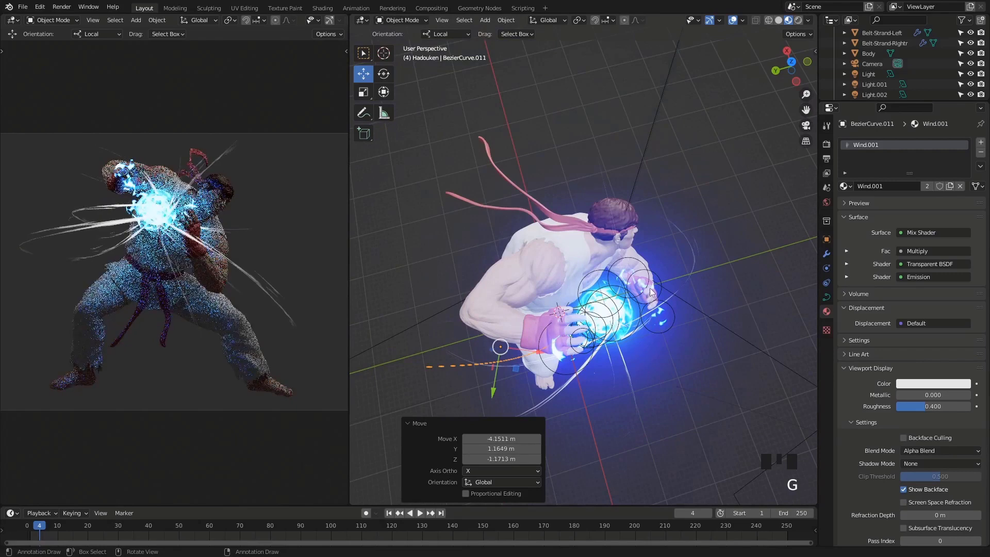
# Lower the streak below the raised forearm with moves of about (-0.45, 0.16, -1.54) m and (-0.32, -0.45, -0.91) m.
pyautogui.moveTo(651, 292); pyautogui.dragTo(639, 234, button='middle')
pyautogui.press('g')
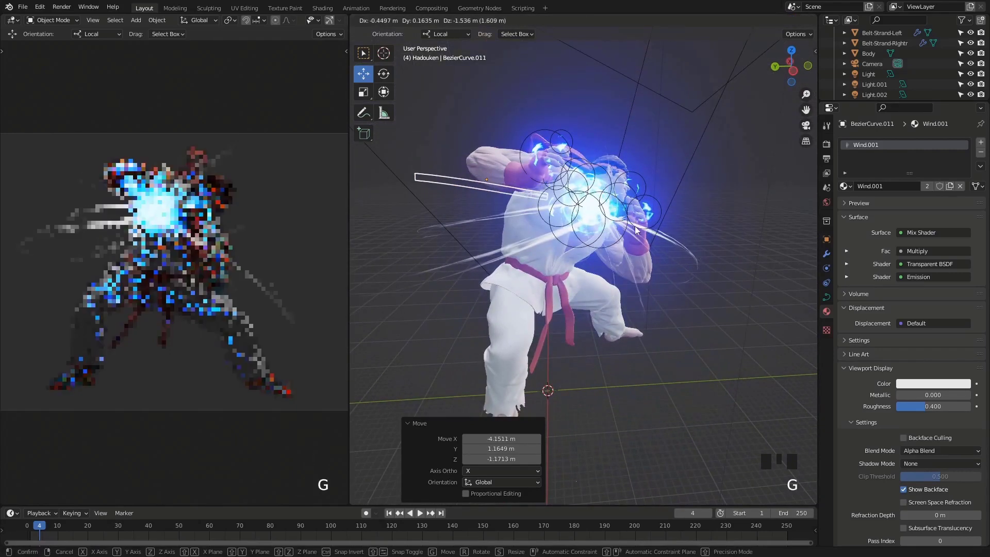
pyautogui.click(635, 230)
pyautogui.press('r')
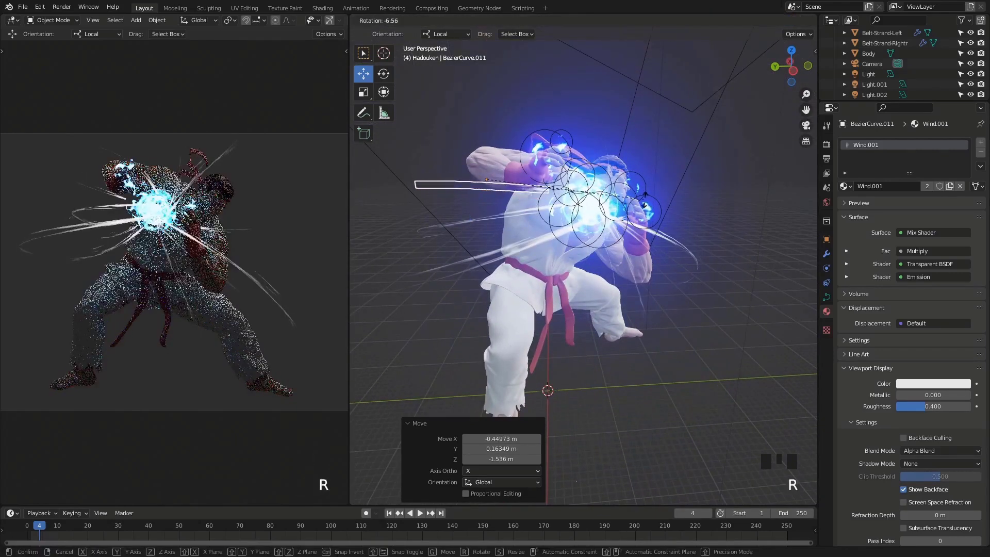
pyautogui.rightClick(644, 195)
pyautogui.press('g')
pyautogui.click(577, 202)
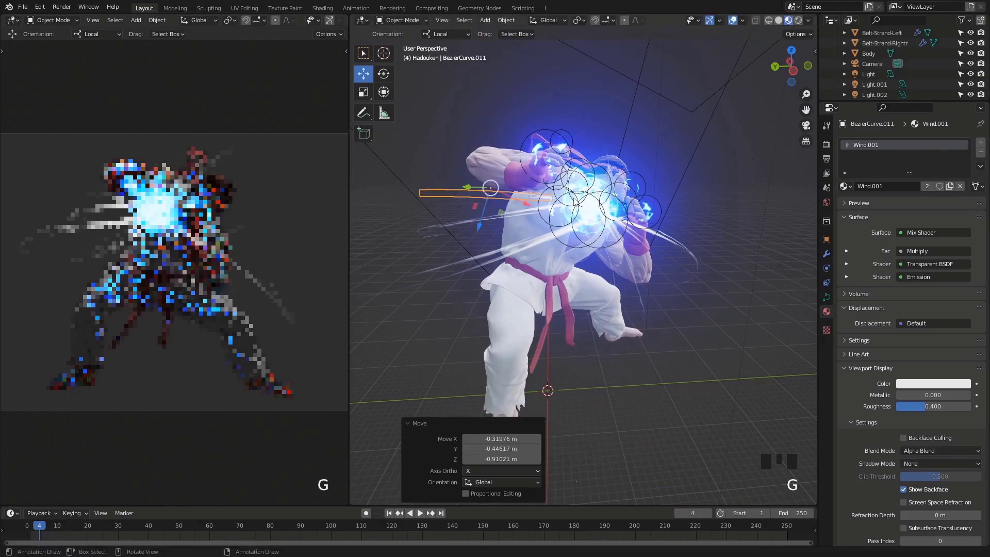
# Convert the streak below the raised forearm from a curve to a mesh.
pyautogui.scroll(2, 576, 202)
pyautogui.moveTo(576, 202)
pyautogui.keyDown('shift'); pyautogui.mouseDown(button='middle')
pyautogui.moveTo(612, 205)
pyautogui.moveTo(584, 214)
pyautogui.mouseUp(button='middle'); pyautogui.keyUp('shift')
pyautogui.scroll(1, 584, 213)
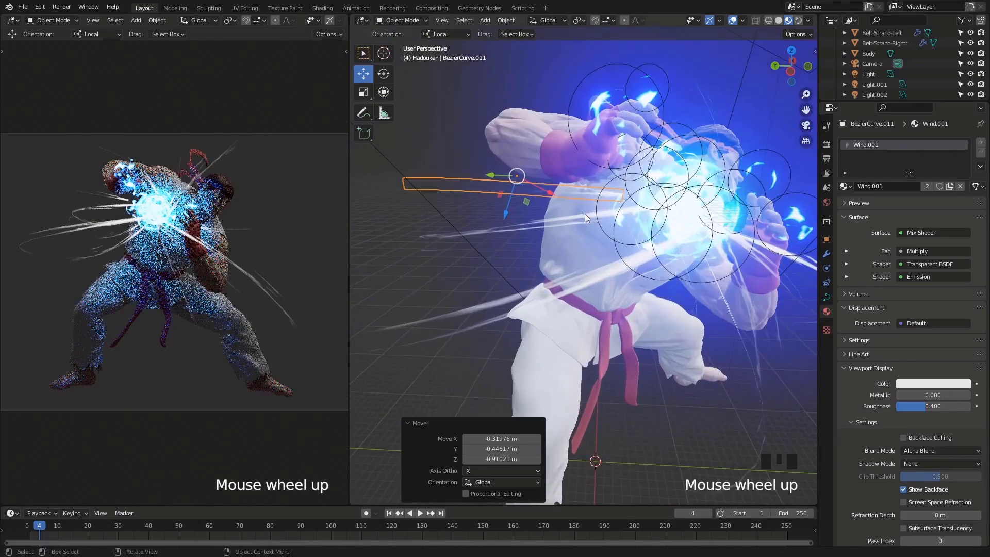
pyautogui.rightClick(577, 196)
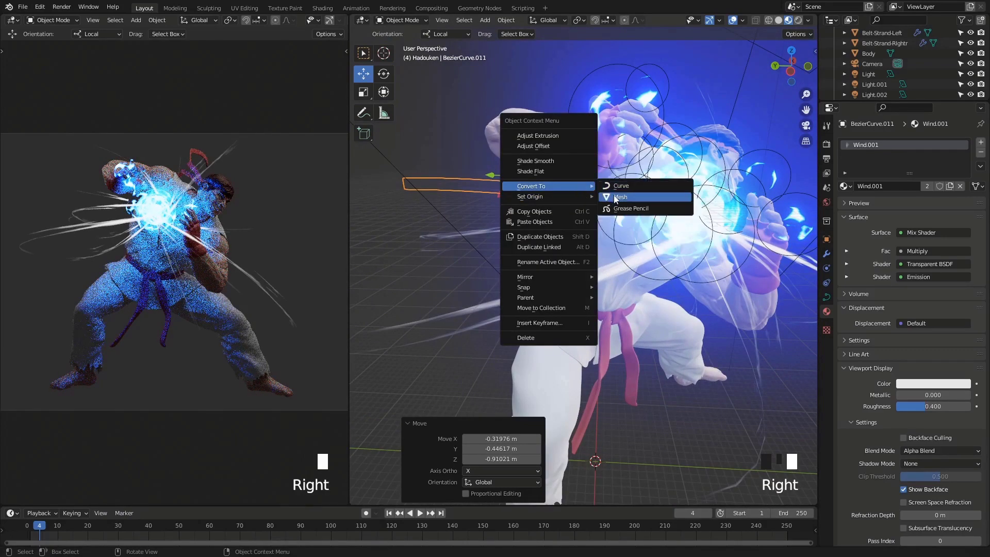
pyautogui.click(615, 197)
# Merge the two end vertices of the mesh streak nearest the energy ball at their center to form a pointed tip.
pyautogui.press('Tab')
pyautogui.scroll(2, 621, 192)
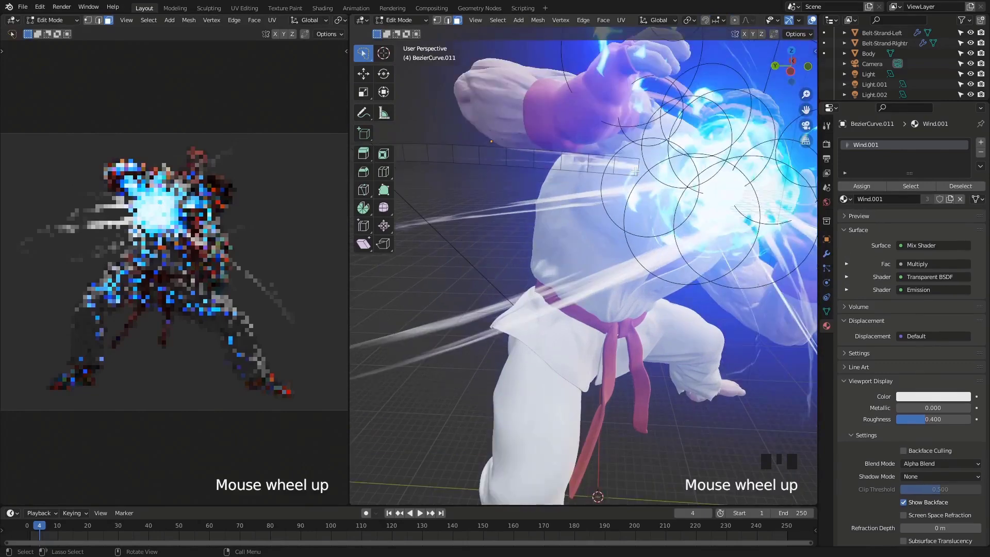
pyautogui.press('1')
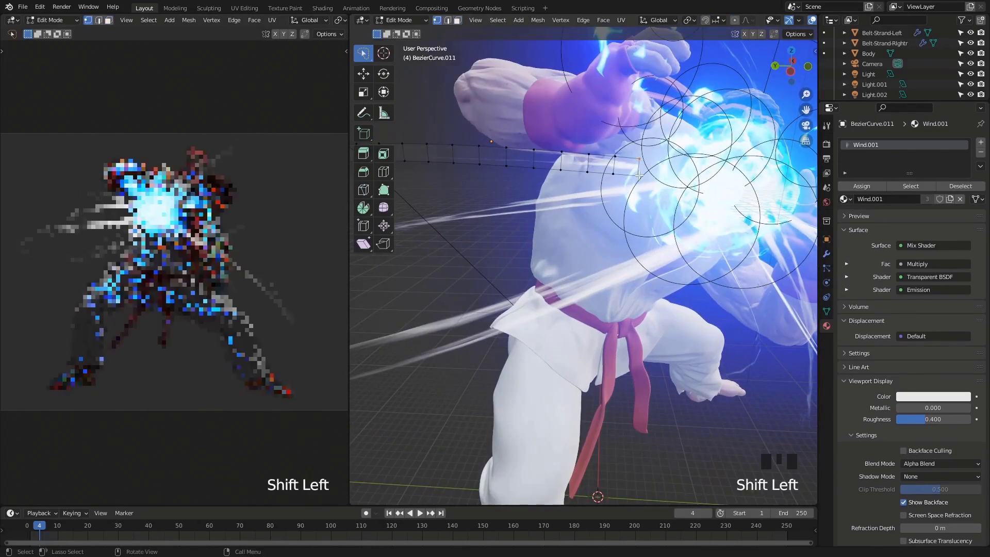
pyautogui.press('m')
pyautogui.click(639, 177)
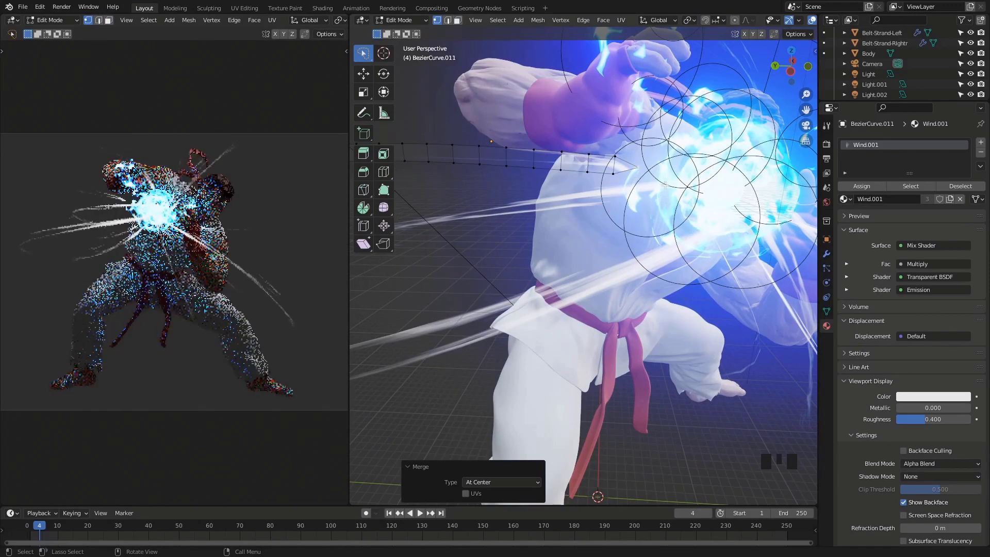
# Raise the merged tip along the global Z axis, and select the wide streak just below it in Object Mode.
pyautogui.press('g')
pyautogui.press('z')
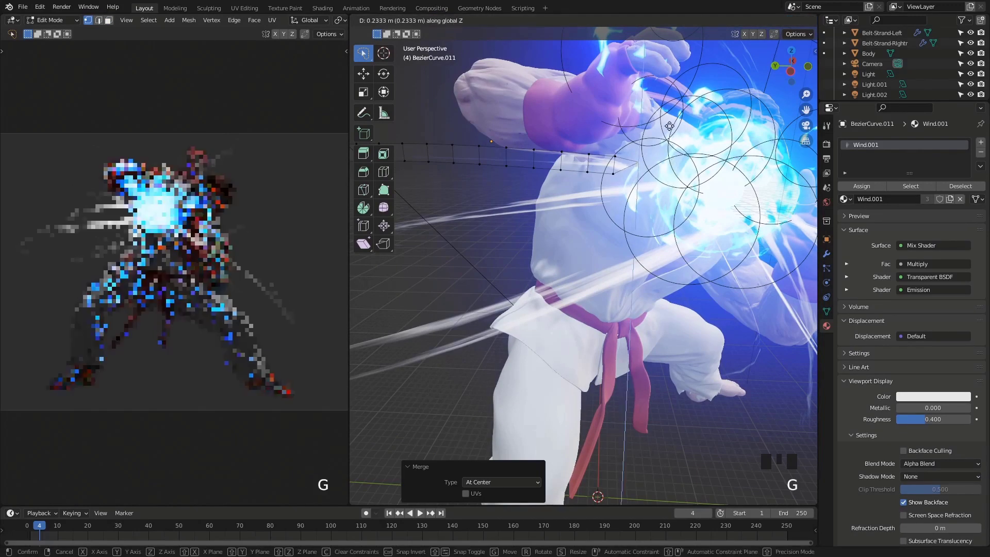
pyautogui.click(648, 82)
pyautogui.press('Tab')
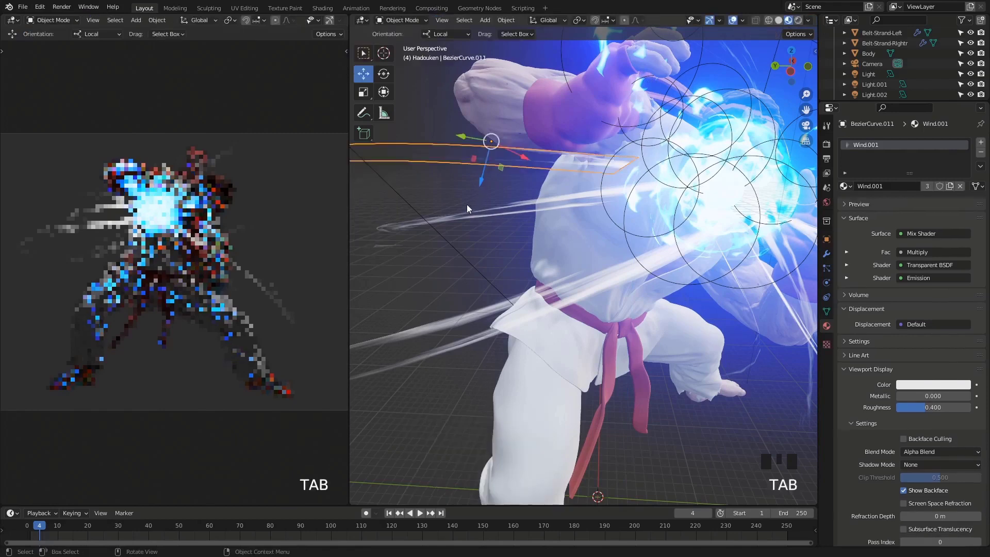
pyautogui.click(466, 200)
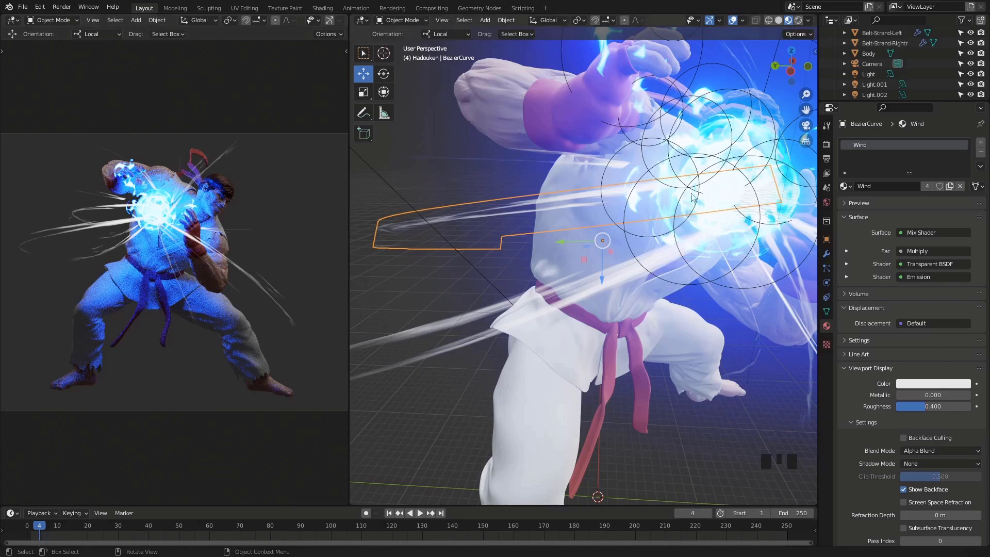
# Select the Hadouken_Inner sphere and set the emission strength of its material to 30.
pyautogui.press('Left')
pyautogui.press('Left')
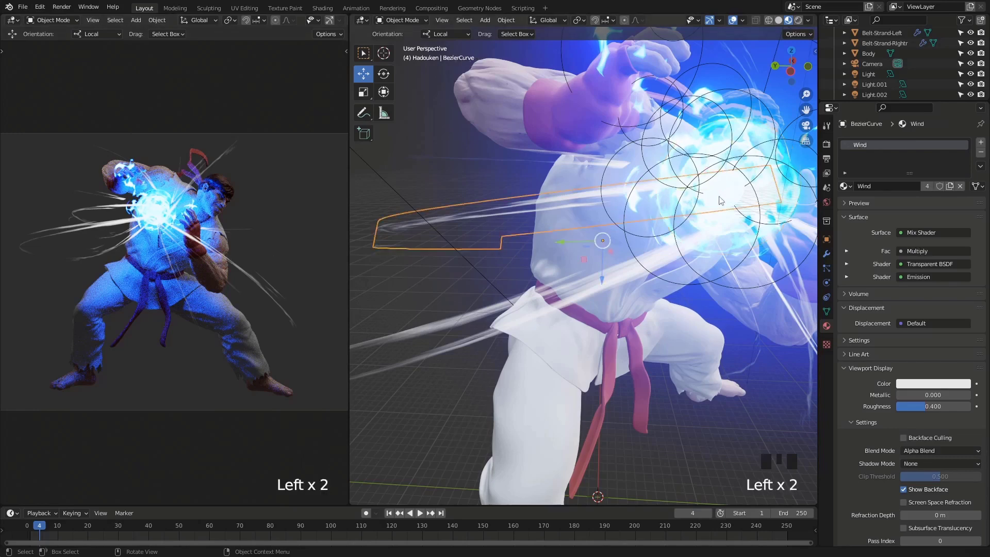
pyautogui.click(720, 200)
pyautogui.keyDown('shift'); pyautogui.moveTo(720, 199); pyautogui.dragTo(556, 279, button='middle'); pyautogui.keyUp('shift')
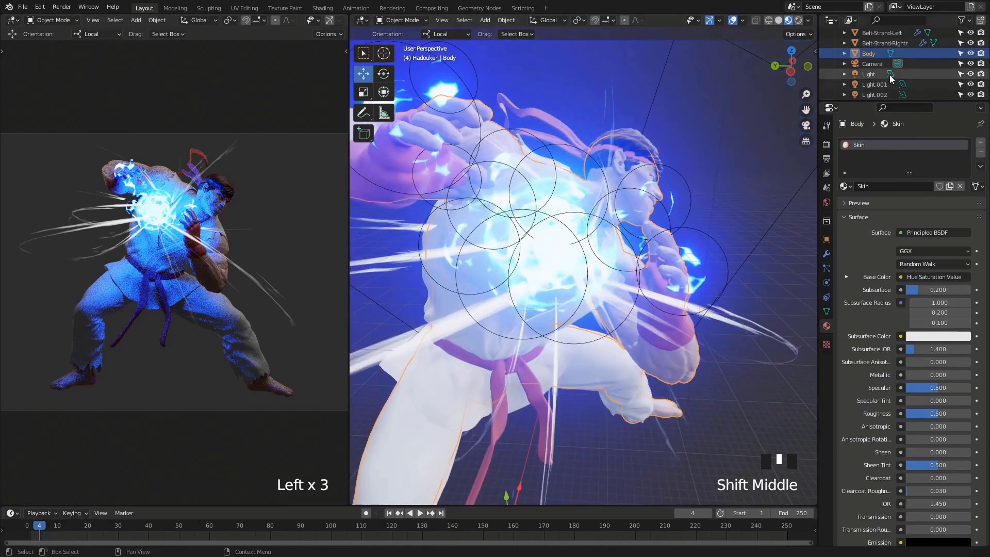
pyautogui.scroll(-6, 889, 75)
pyautogui.scroll(-2, 887, 75)
pyautogui.scroll(-1, 885, 75)
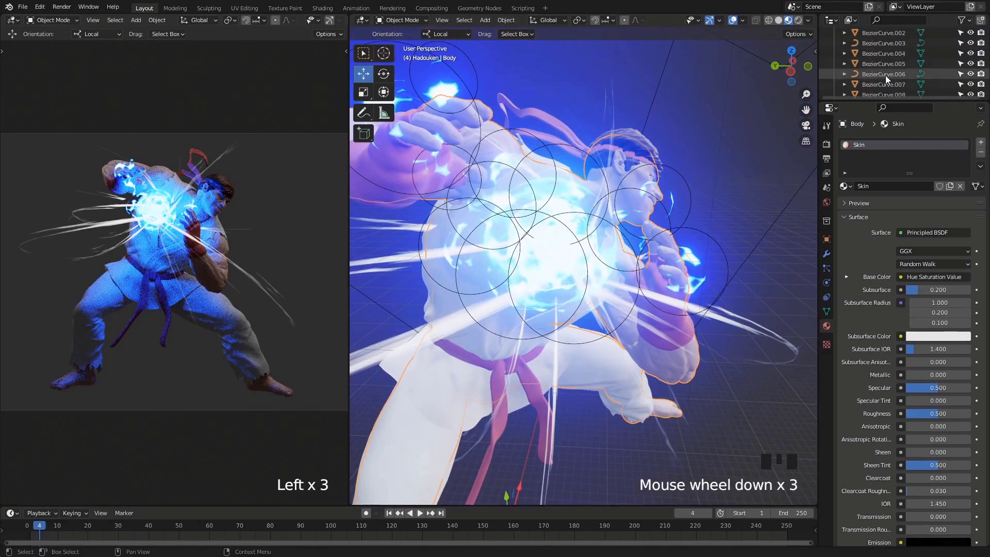
pyautogui.click(885, 76)
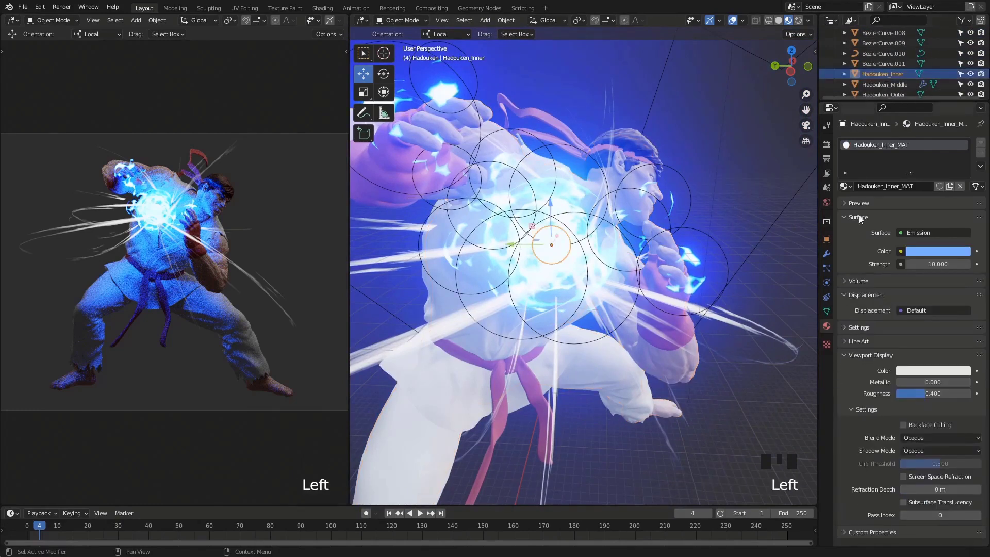
pyautogui.doubleClick(926, 264)
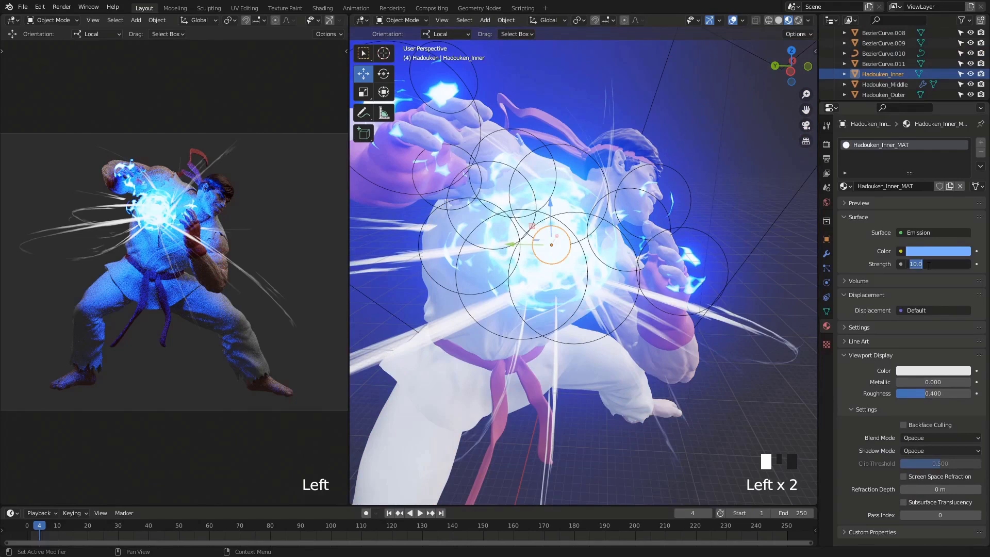
pyautogui.write('30')
pyautogui.press('Return')
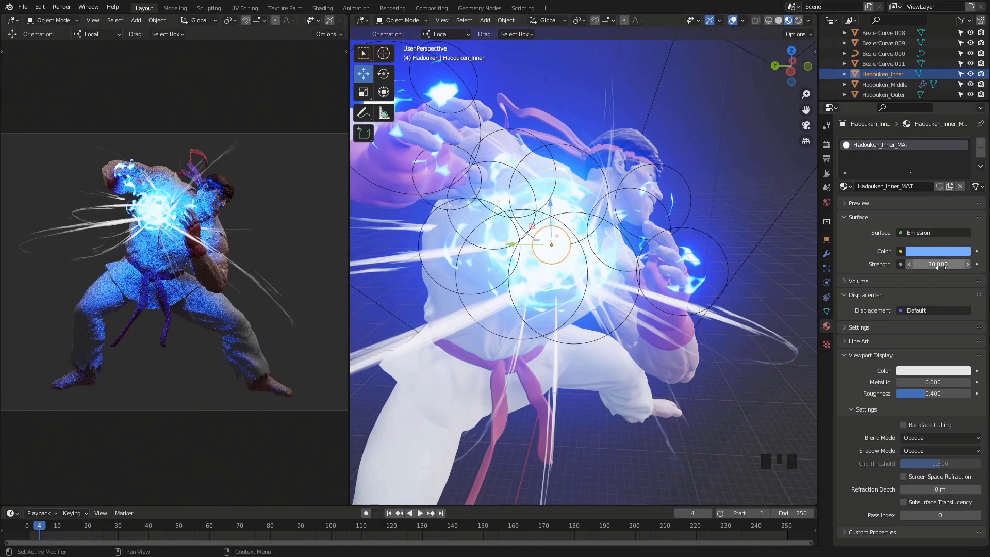
# Lower the saturation of the blue emission color on the inner energy sphere's material.
pyautogui.click(932, 252)
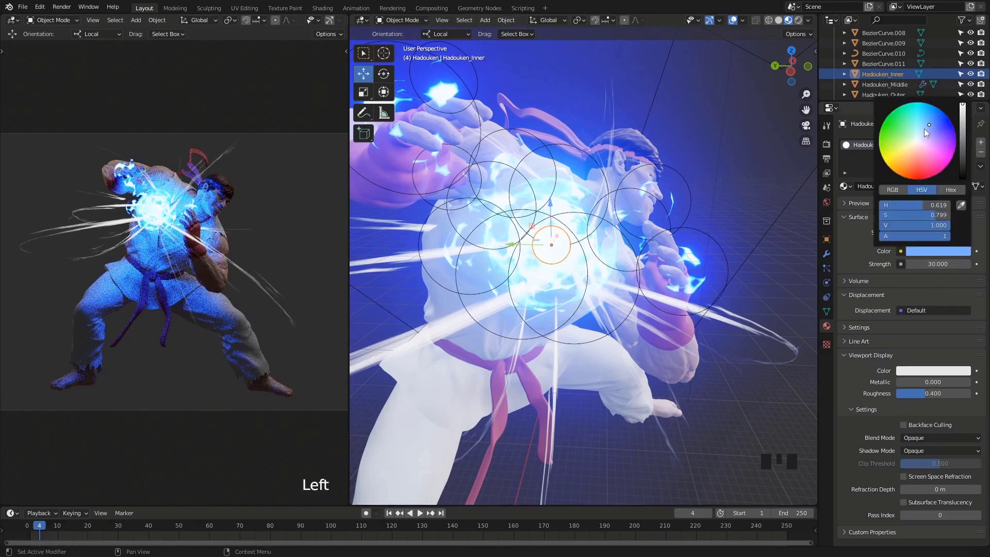
pyautogui.moveTo(933, 215); pyautogui.dragTo(927, 215)
pyautogui.click(935, 215)
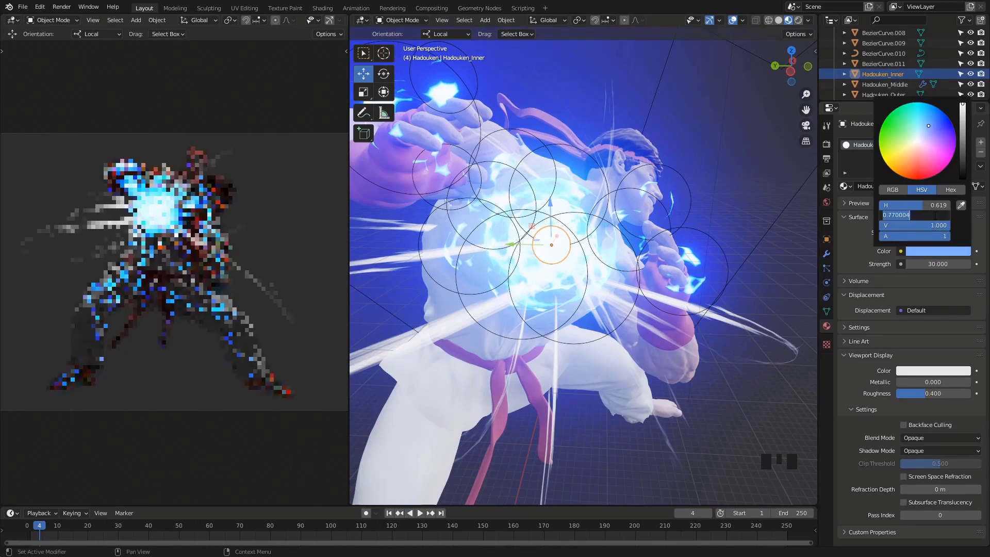
pyautogui.press('Return')
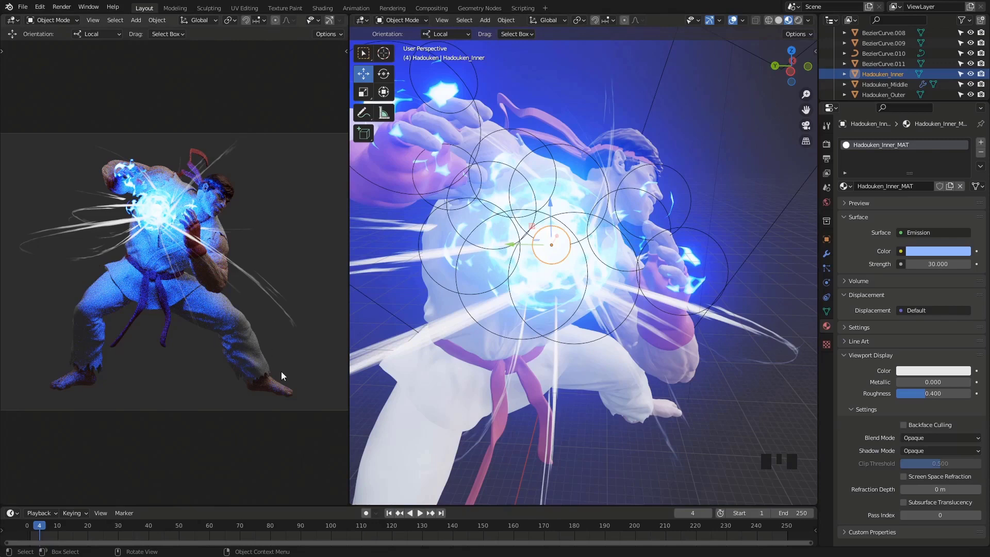
pyautogui.hotkey('alt', 'Tab')
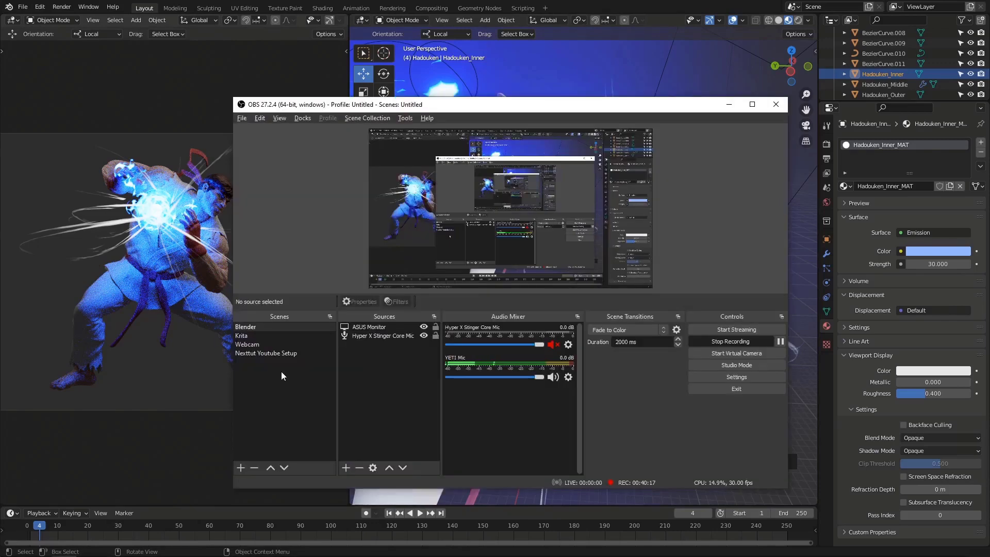
pyautogui.hotkey('alt', 'Tab')
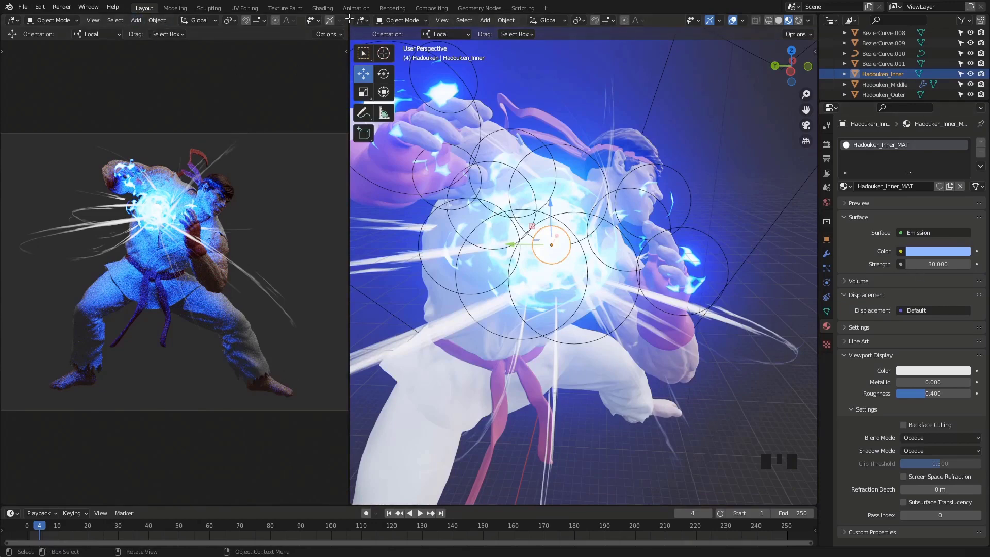
# Merge the camera preview area into the perspective viewport and frame the whole fighter in it.
pyautogui.moveTo(349, 19); pyautogui.dragTo(156, 30)
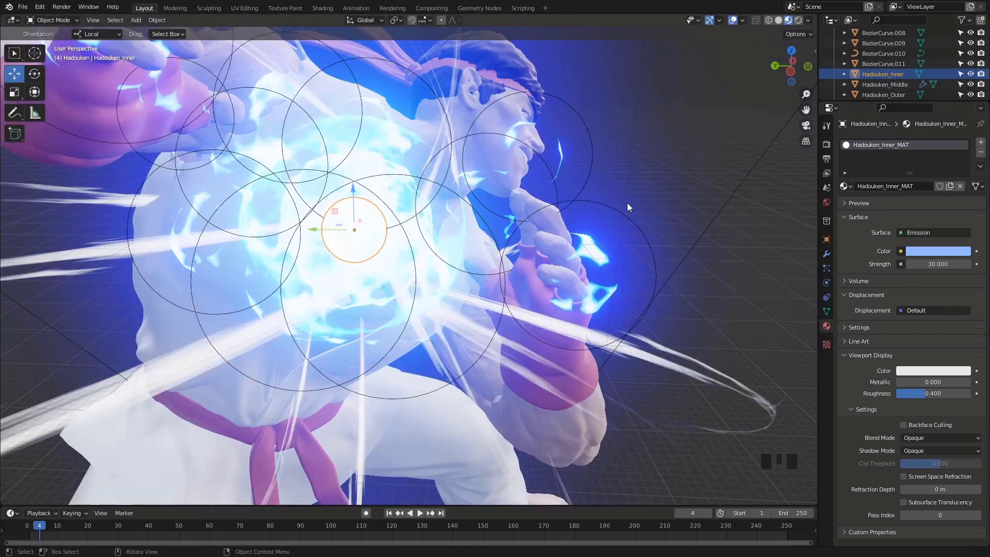
pyautogui.moveTo(626, 203); pyautogui.dragTo(812, 258, button='middle')
# Set the render output folder to the Desktop.
pyautogui.click(823, 142)
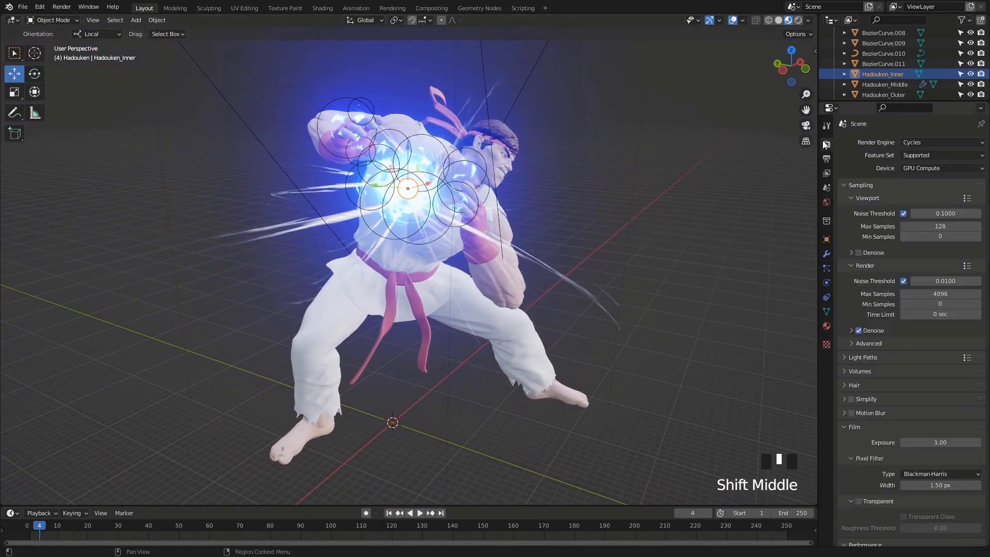
pyautogui.click(826, 159)
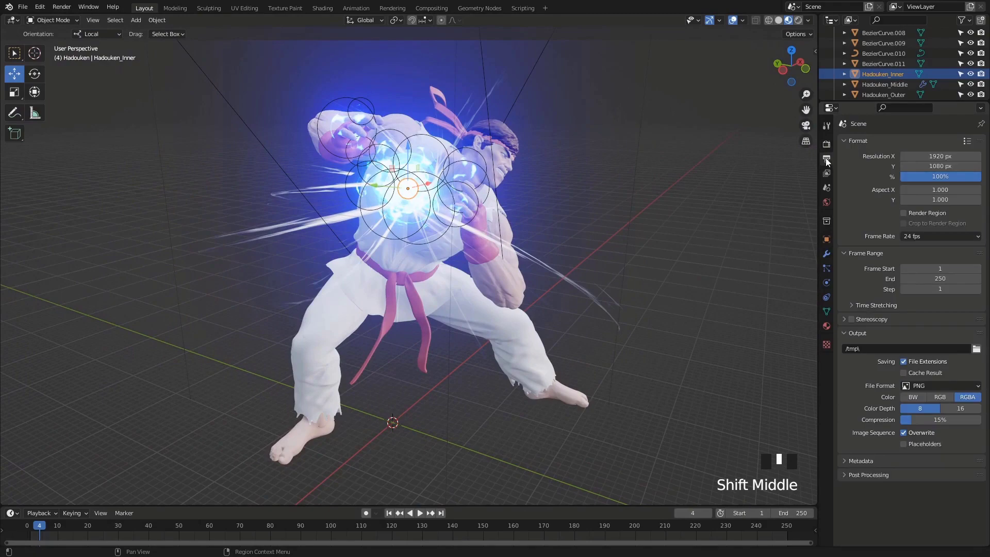
pyautogui.click(975, 349)
pyautogui.click(36, 134)
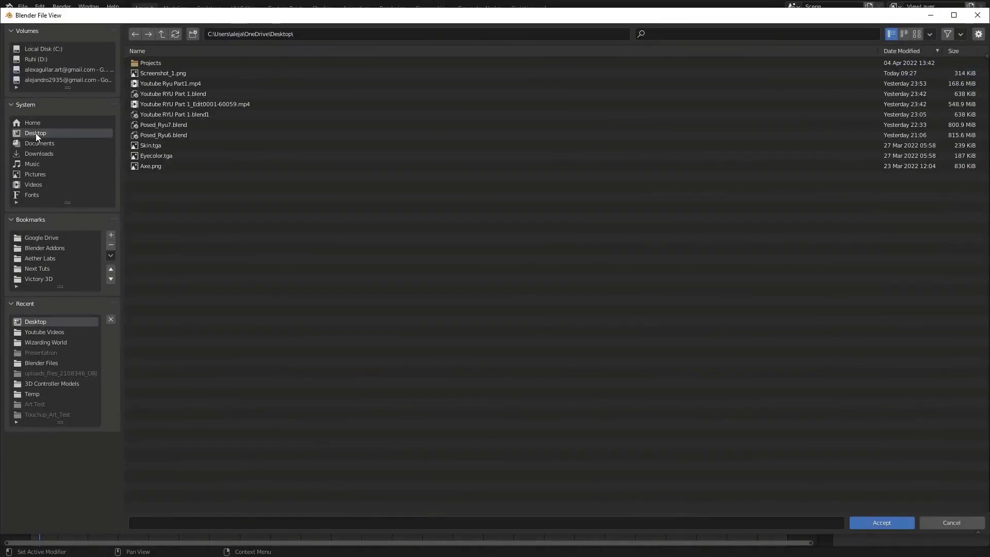
pyautogui.click(895, 524)
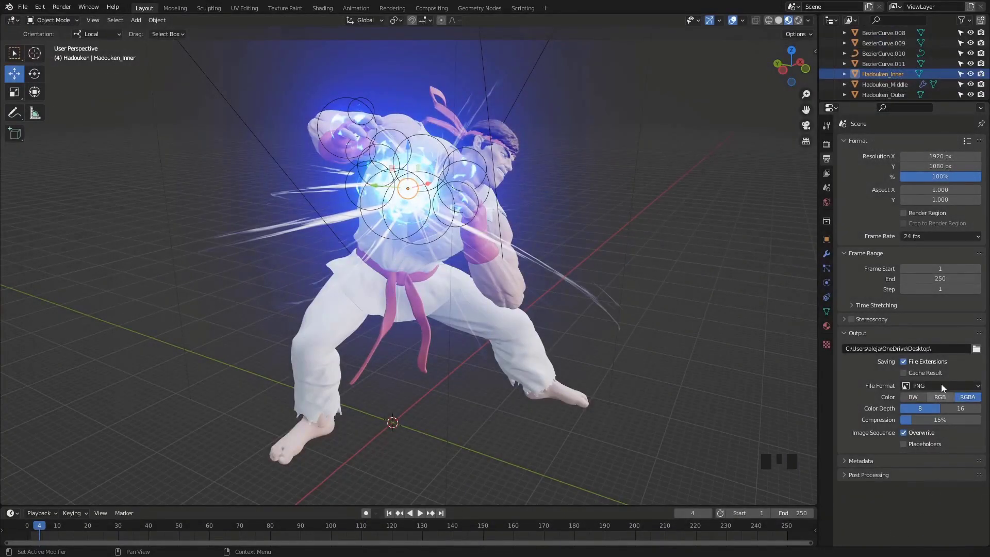
# Add the file name Ryu to the render output path on the Desktop.
pyautogui.click(969, 348)
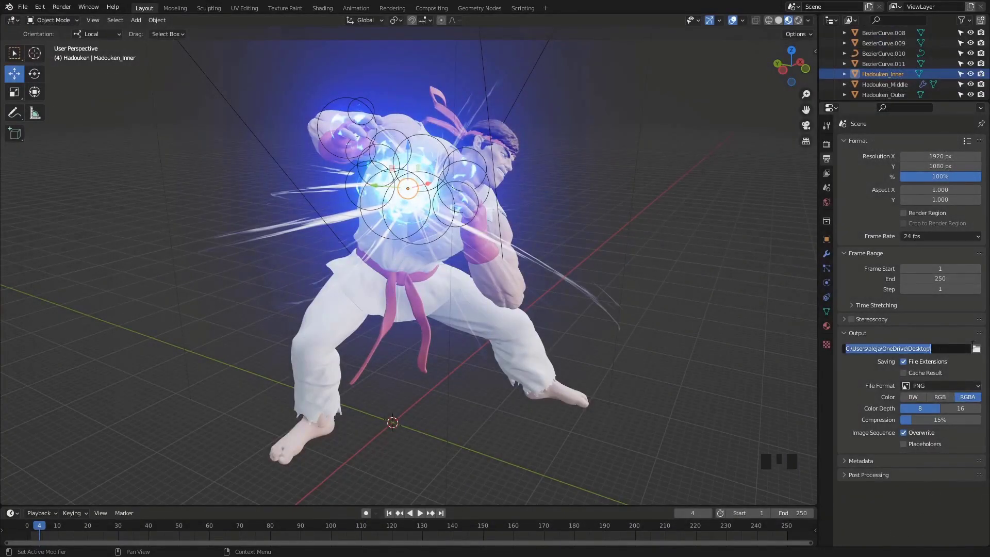
pyautogui.click(976, 348)
pyautogui.click(976, 348)
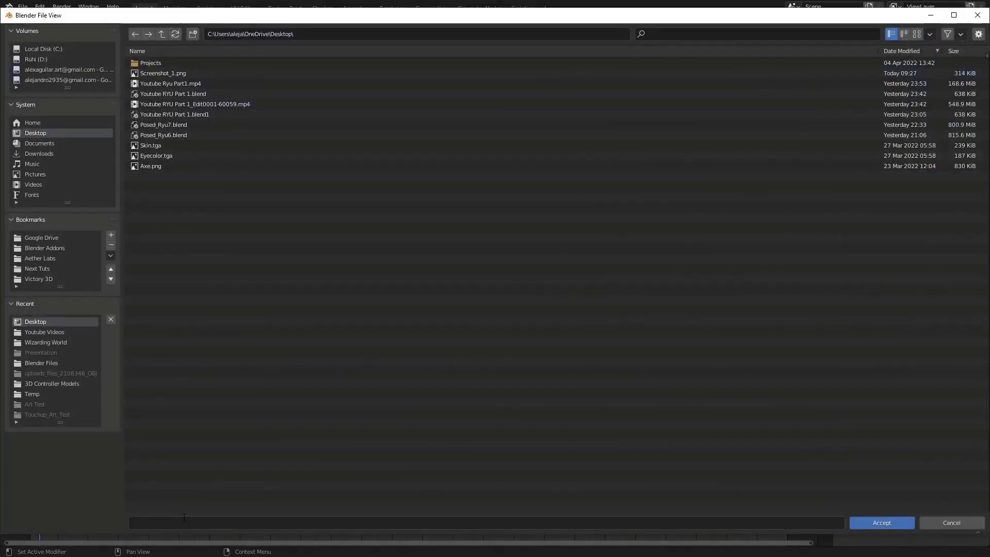
pyautogui.click(184, 522)
pyautogui.write('Ryu')
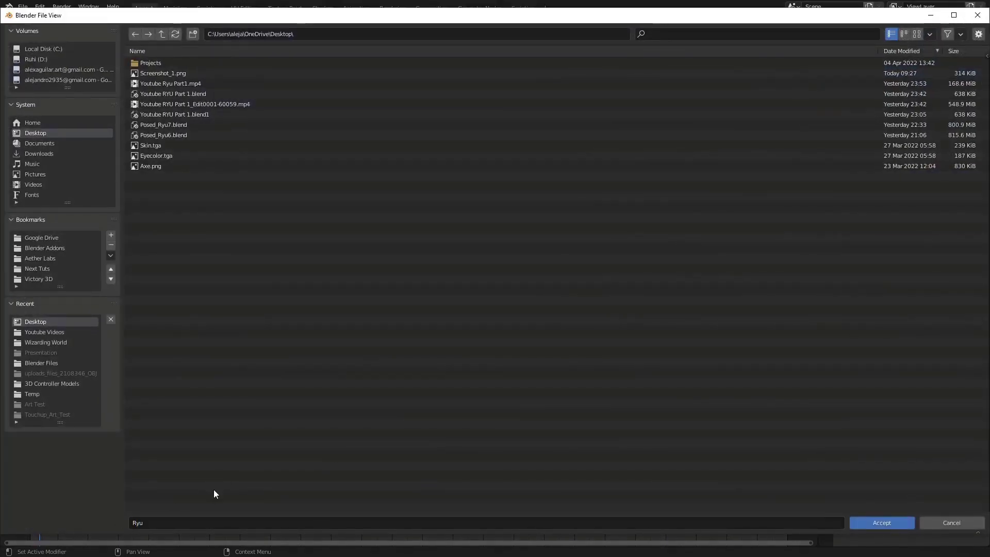
pyautogui.press('Return')
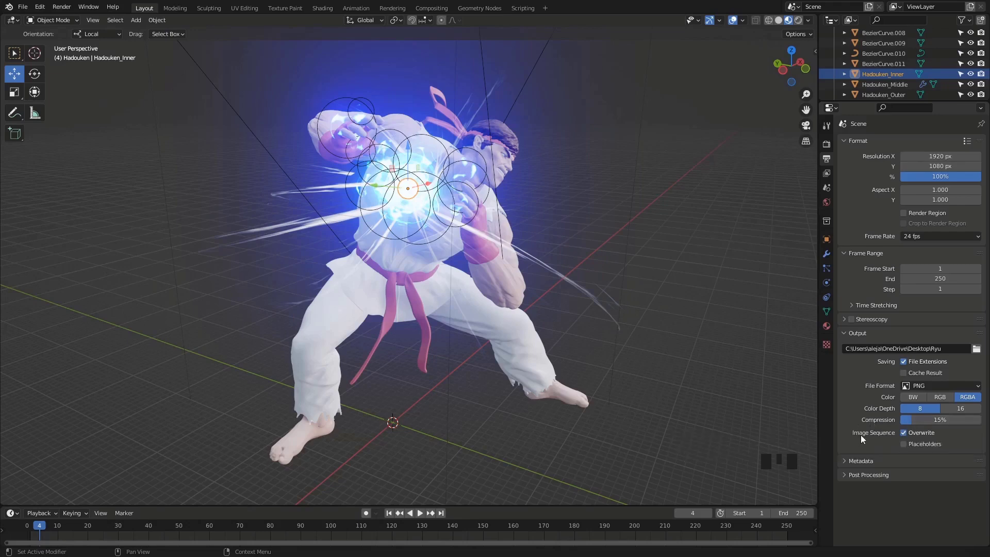
# Set the maximum samples of the final Cycles render to 512.
pyautogui.click(827, 144)
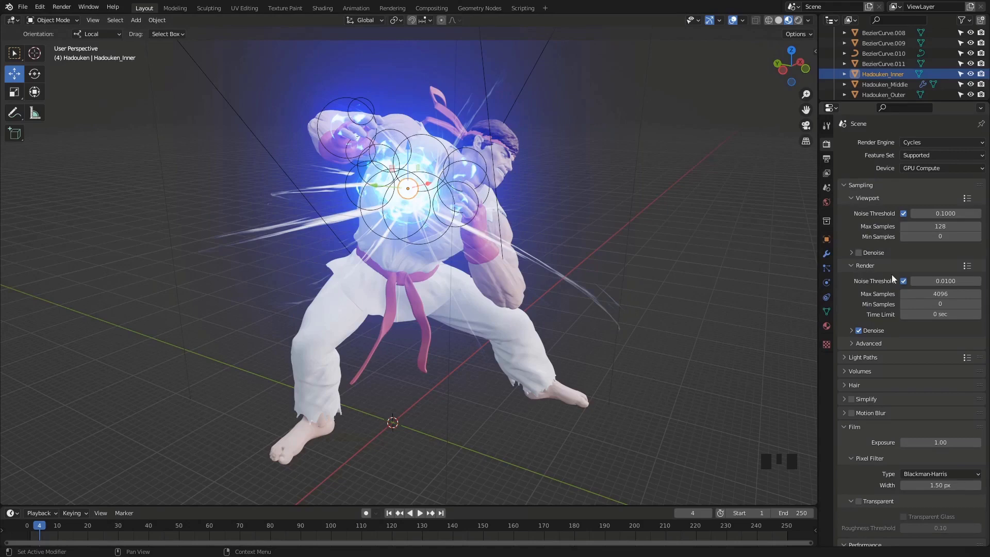
pyautogui.click(917, 294)
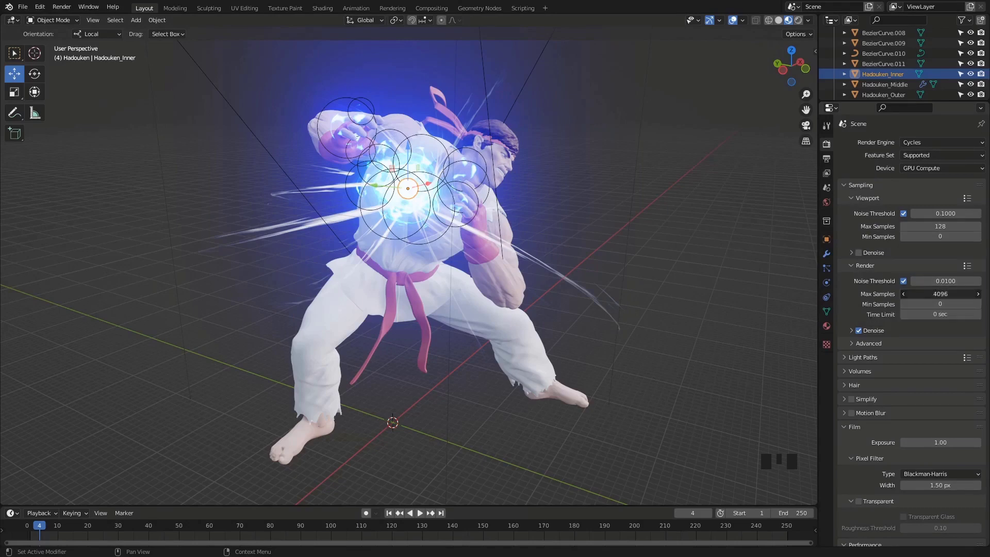
pyautogui.write('512')
pyautogui.press('Return')
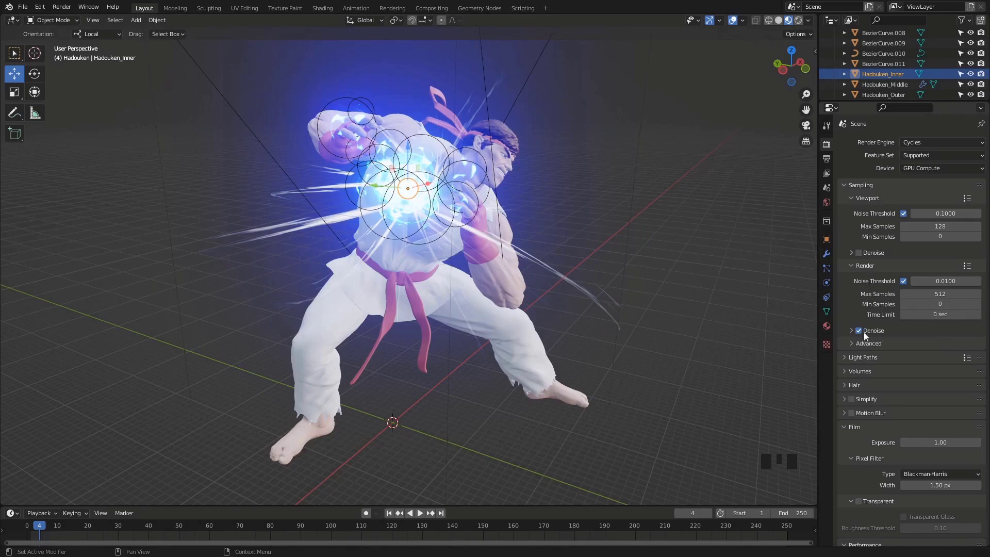
# Apply the Full Global Illumination preset to the render's light paths.
pyautogui.scroll(-1, 867, 347)
pyautogui.click(845, 336)
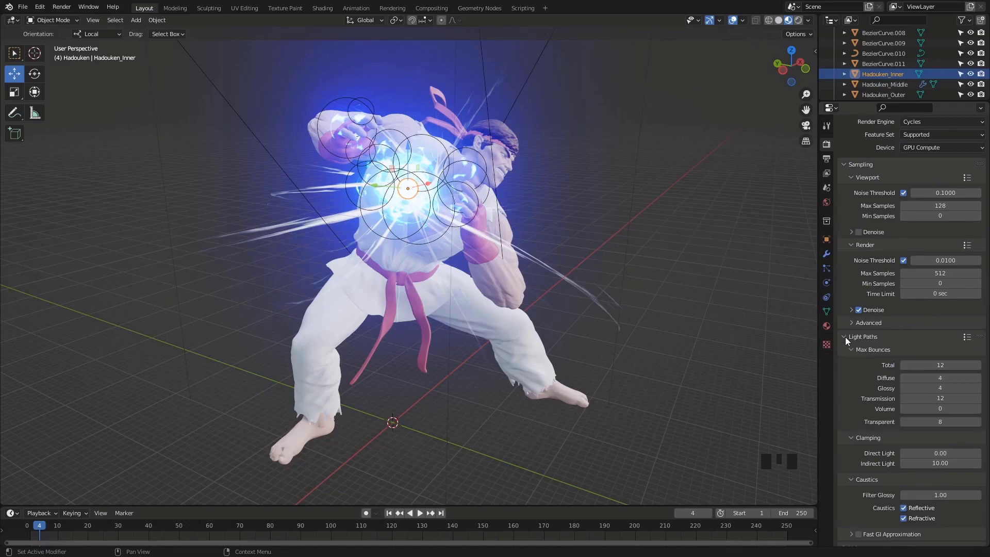
pyautogui.click(845, 336)
pyautogui.click(846, 336)
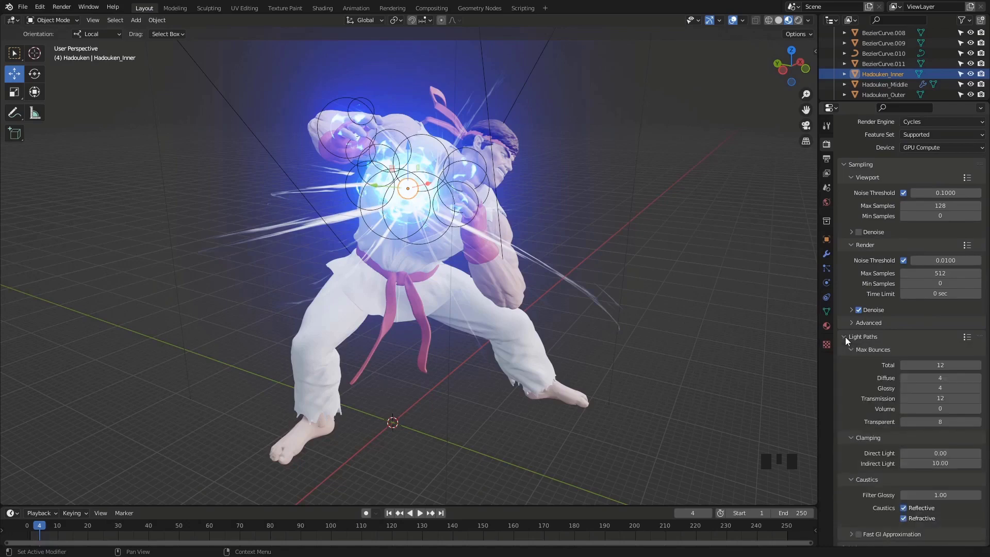
pyautogui.click(962, 337)
pyautogui.click(967, 337)
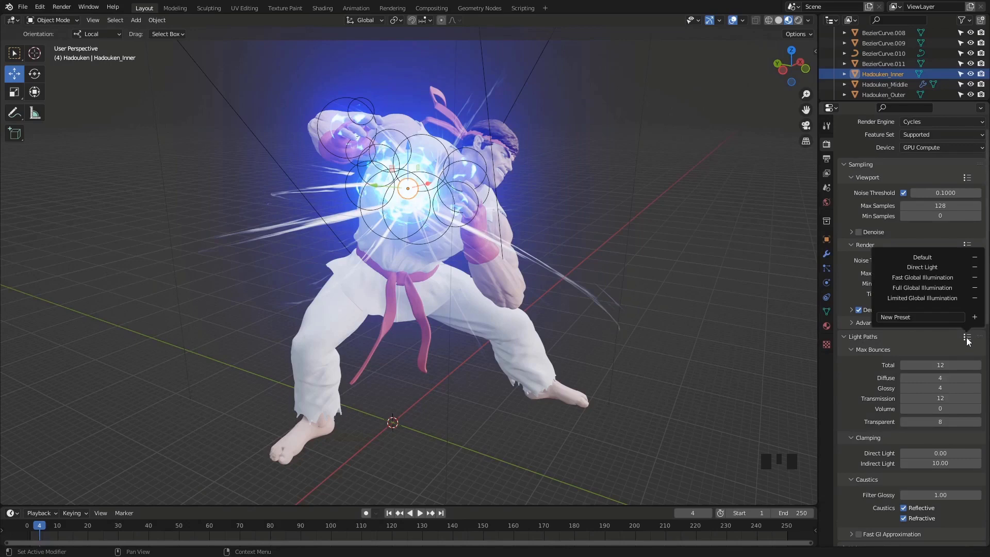
pyautogui.click(917, 288)
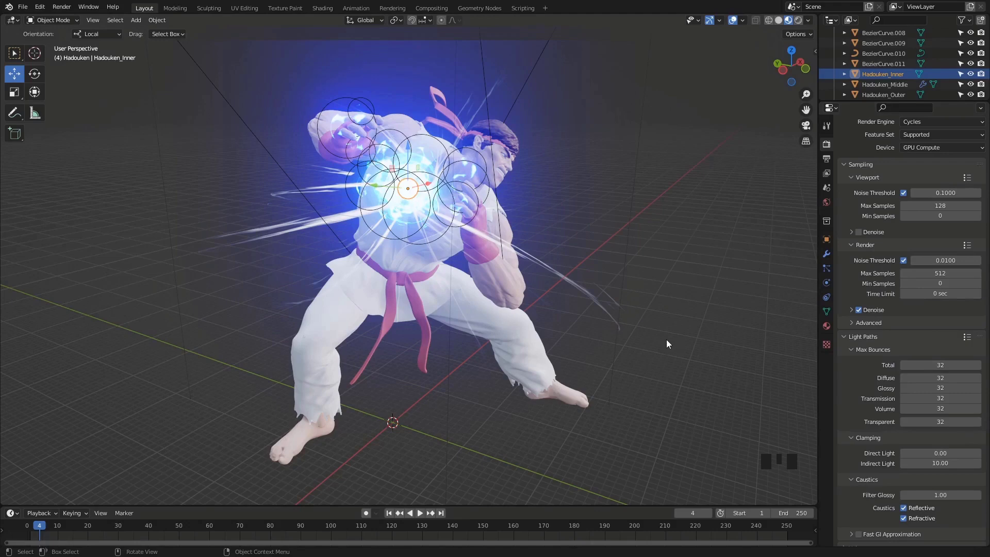
# Render the current frame as a still image.
pyautogui.click(62, 7)
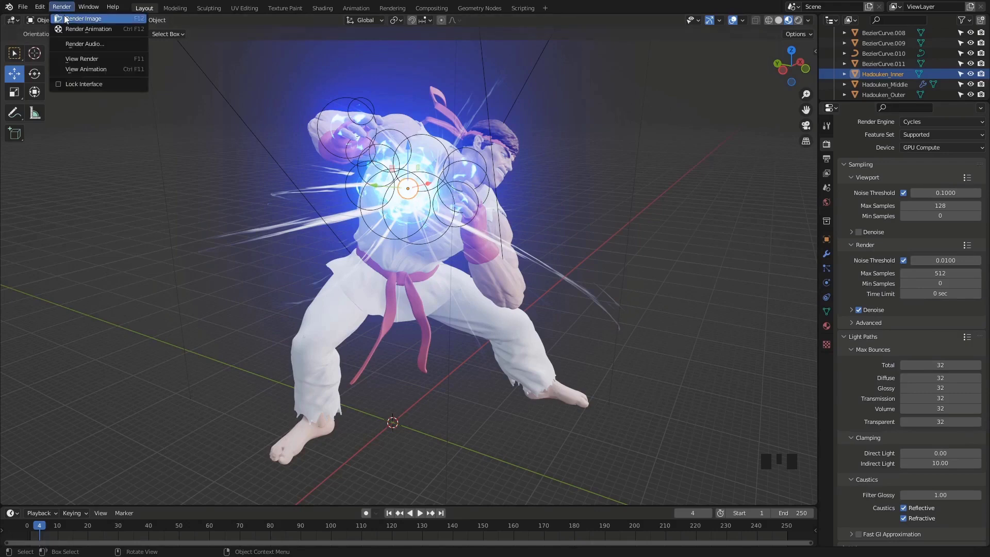
pyautogui.click(66, 19)
pyautogui.click(66, 24)
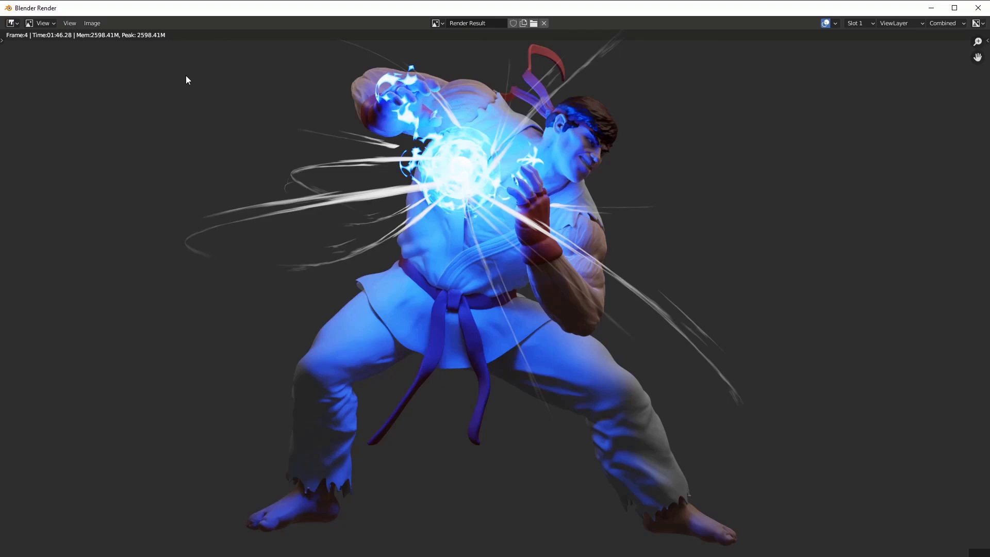
# View the rendered image maximized, and shrink its window to uncover the main workspace.
pyautogui.doubleClick(335, 8)
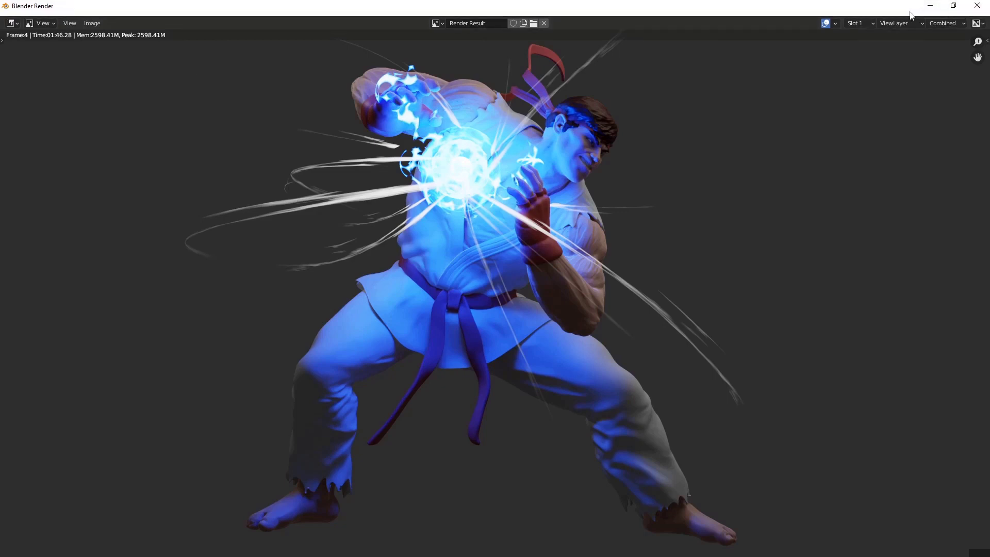
pyautogui.click(953, 5)
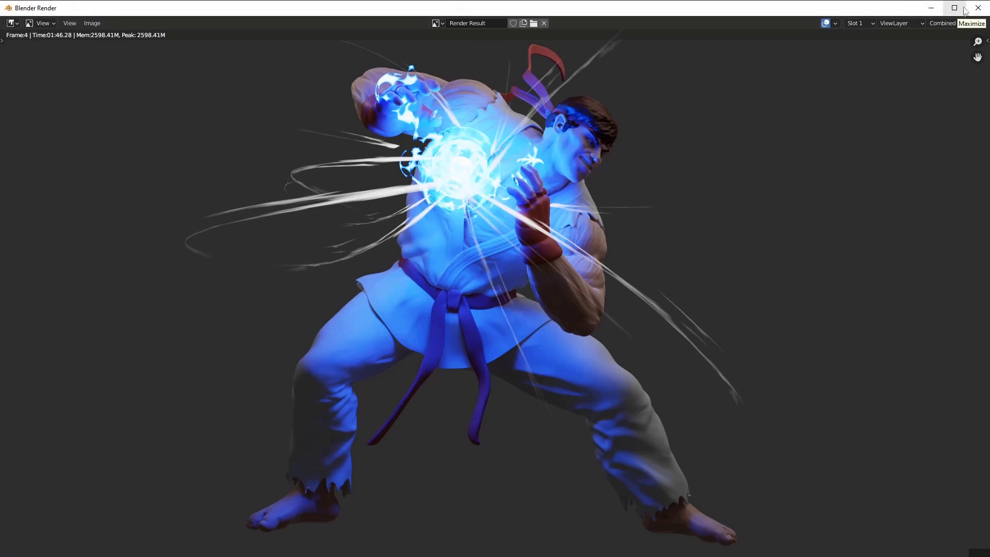
pyautogui.moveTo(964, 11); pyautogui.dragTo(347, 218)
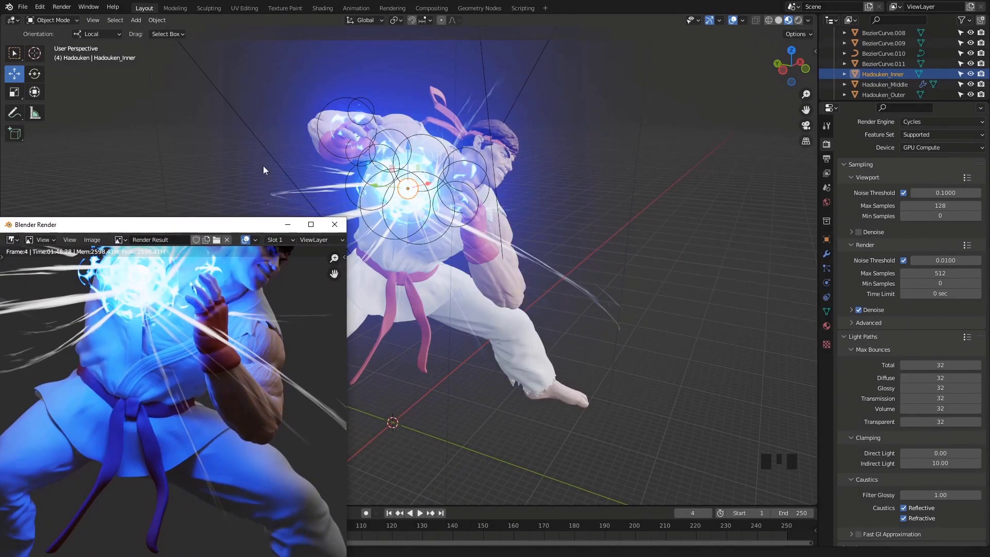
# Open the Compositing workspace and enable nodes for the scene, bringing the Render Layers and Composite nodes into close view.
pyautogui.click(437, 8)
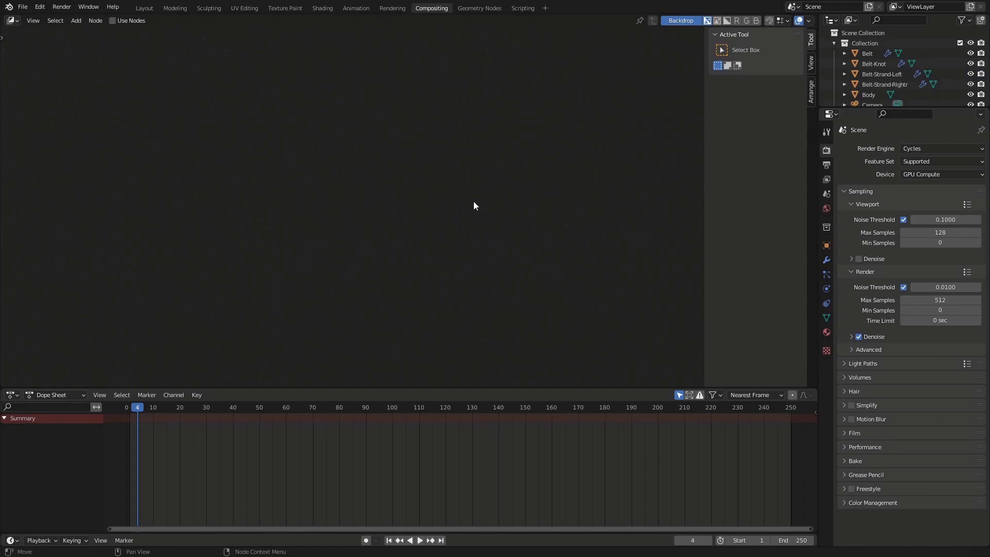
pyautogui.click(113, 20)
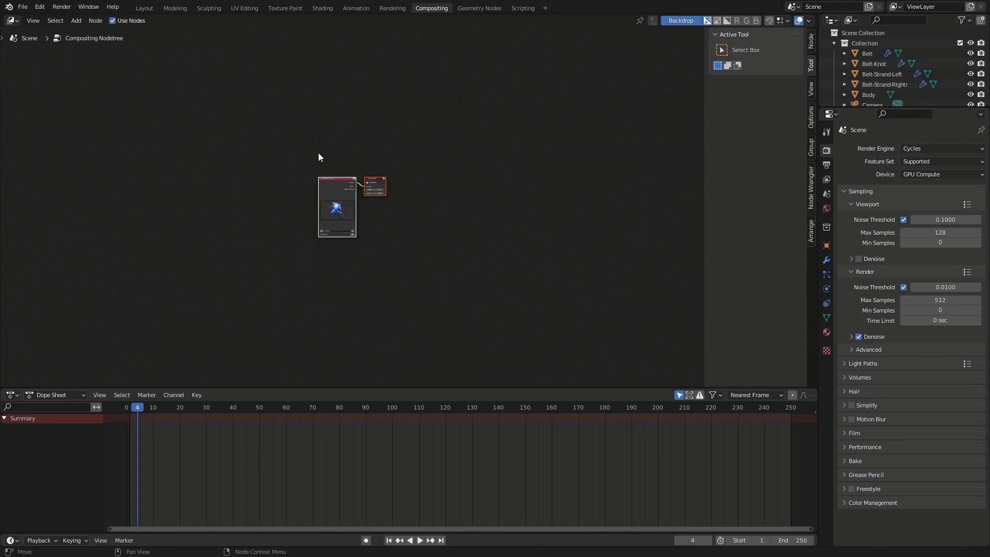
pyautogui.scroll(3, 351, 175)
pyautogui.scroll(2, 369, 185)
pyautogui.moveTo(437, 222); pyautogui.dragTo(541, 267, button='middle')
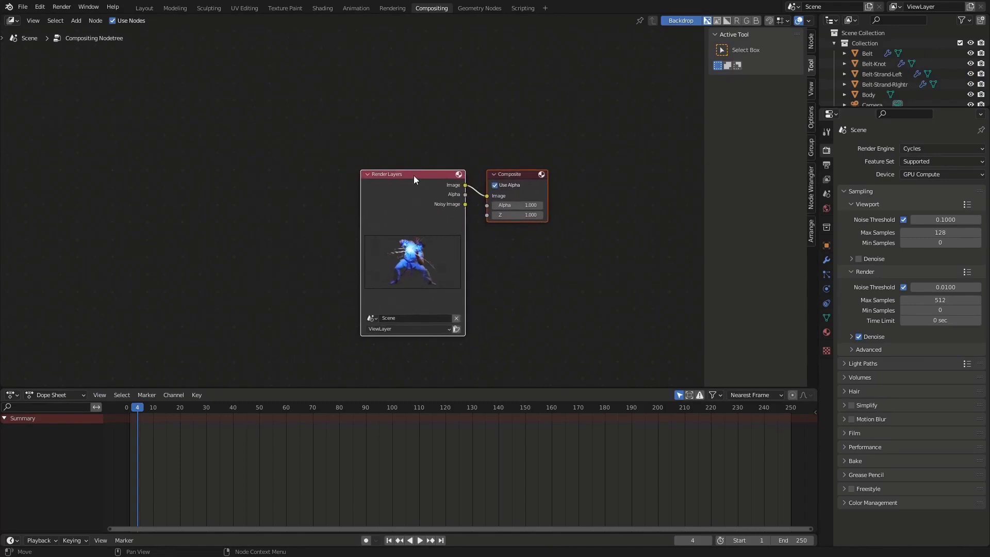
# Spread the Render Layers and Composite nodes apart to make room for more nodes between them.
pyautogui.moveTo(413, 172); pyautogui.dragTo(247, 173)
pyautogui.click(344, 173)
pyautogui.moveTo(344, 173); pyautogui.dragTo(574, 184)
# Add a Viewer node above the Composite node and feed it the Render Layers image output.
pyautogui.hotkey('shift', 'a')
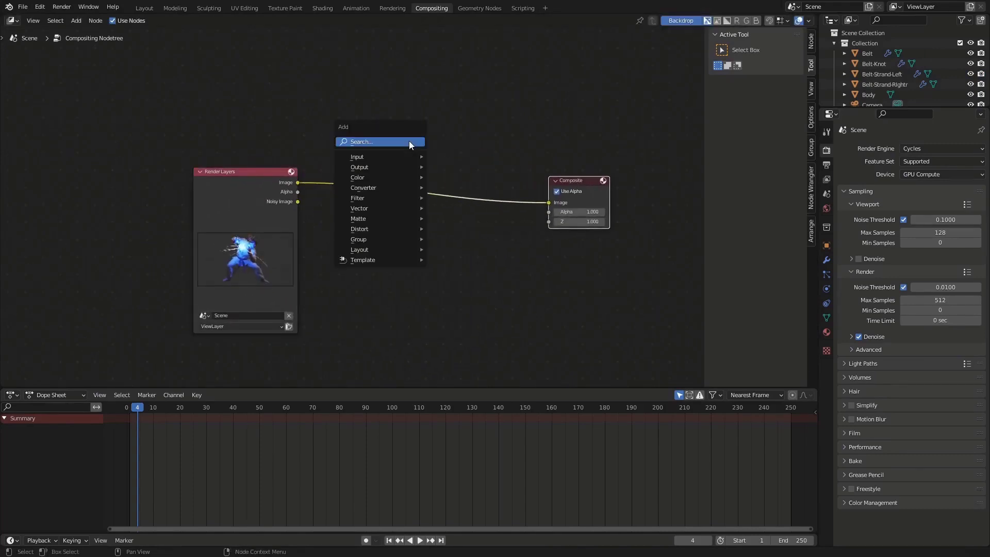
pyautogui.moveTo(404, 161)
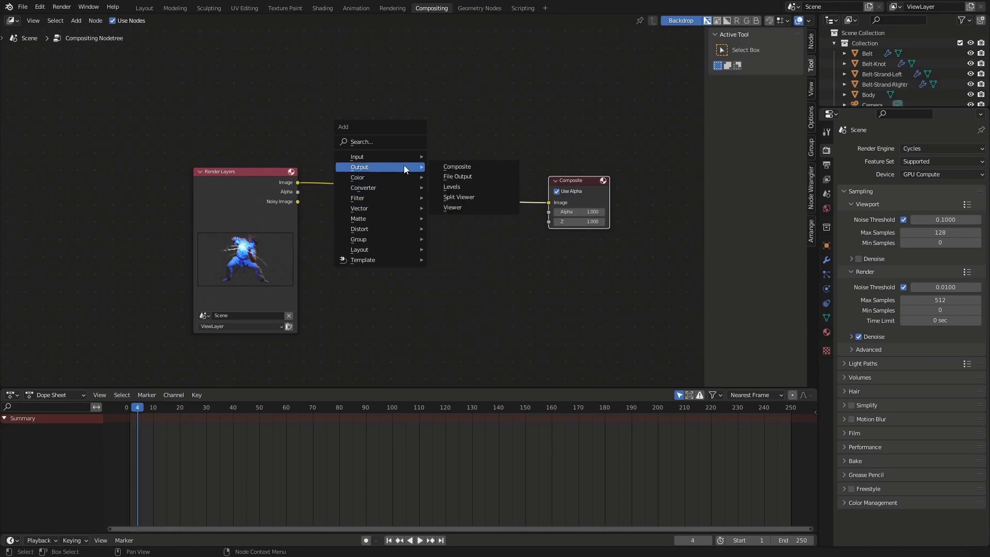
pyautogui.click(452, 207)
pyautogui.click(533, 94)
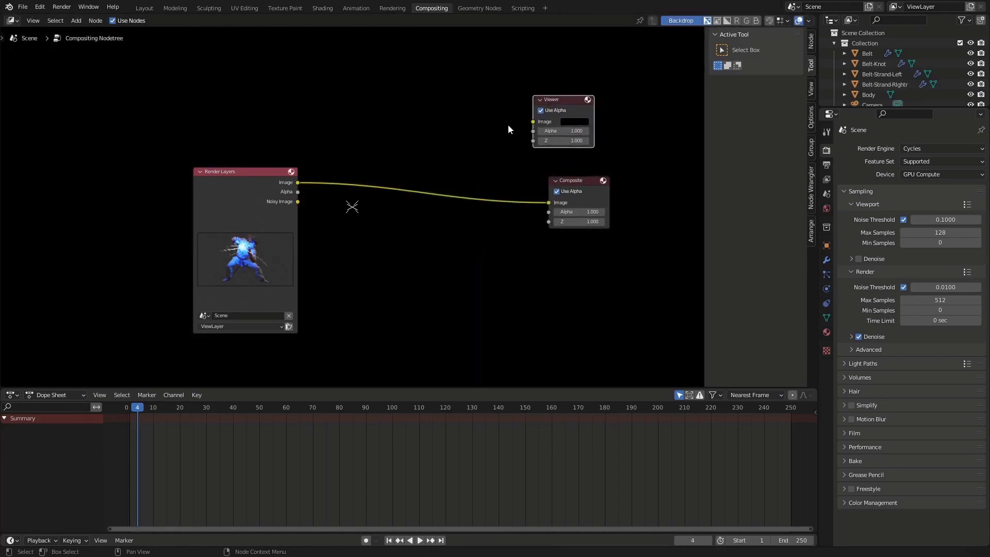
pyautogui.moveTo(298, 182); pyautogui.dragTo(533, 122)
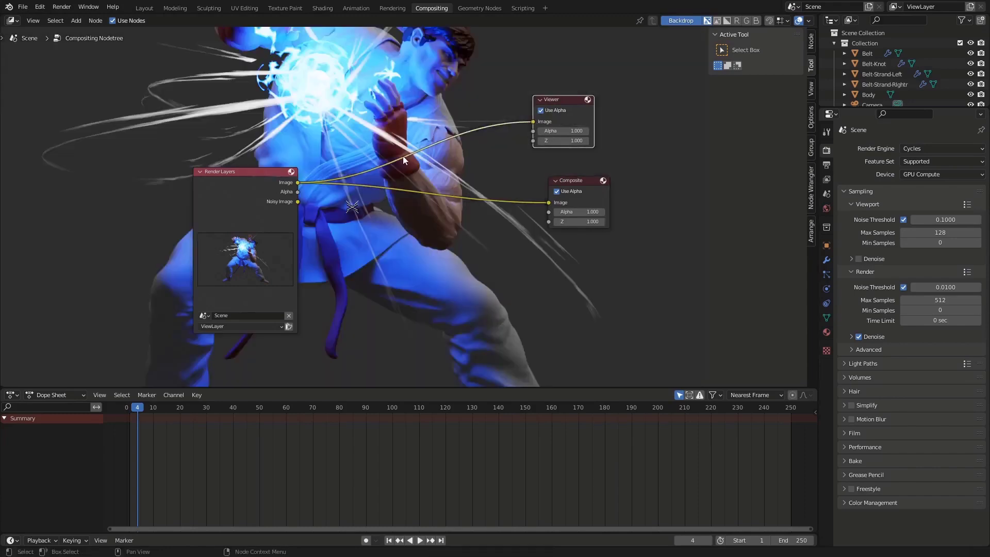
# Move the Render Layers node farther from the output nodes and insert a Glare node into its link to the Viewer.
pyautogui.moveTo(536, 122); pyautogui.dragTo(602, 184, button='middle')
pyautogui.moveTo(304, 225); pyautogui.dragTo(169, 201)
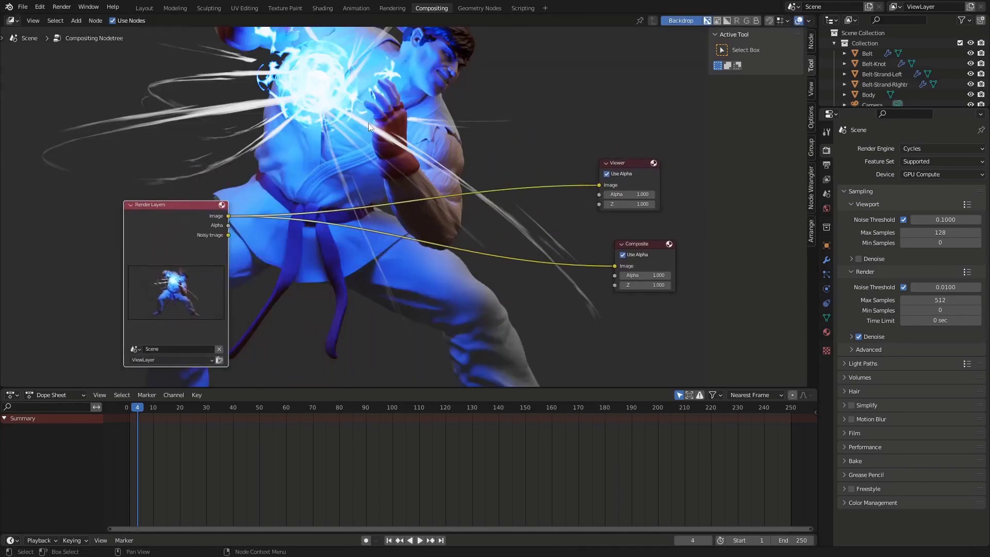
pyautogui.moveTo(433, 103); pyautogui.dragTo(438, 110, button='middle')
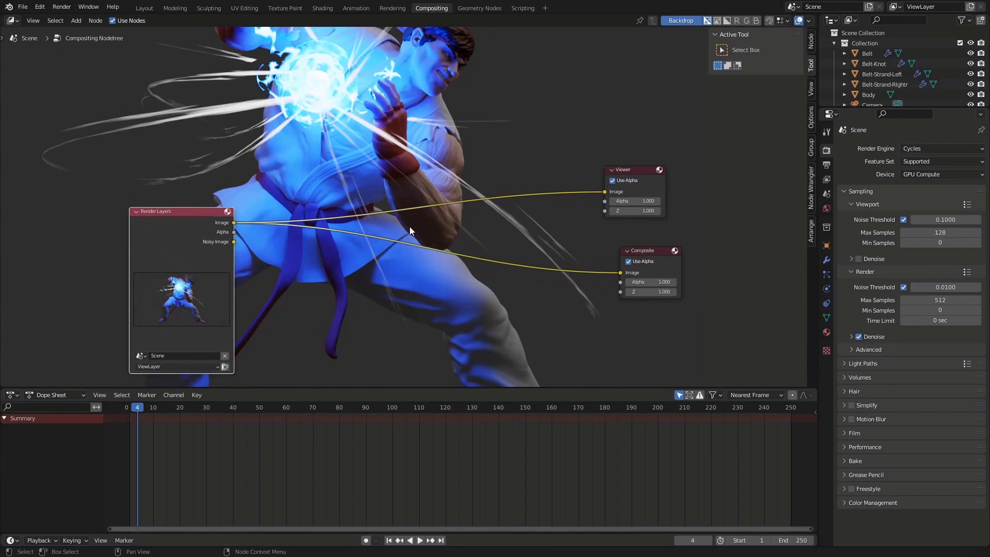
pyautogui.hotkey('shift', 'a')
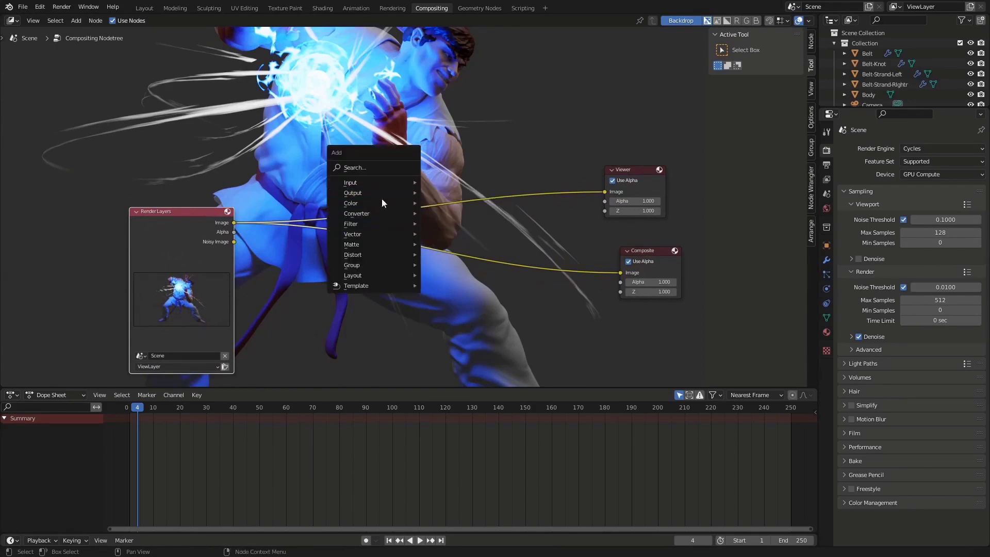
pyautogui.moveTo(379, 185)
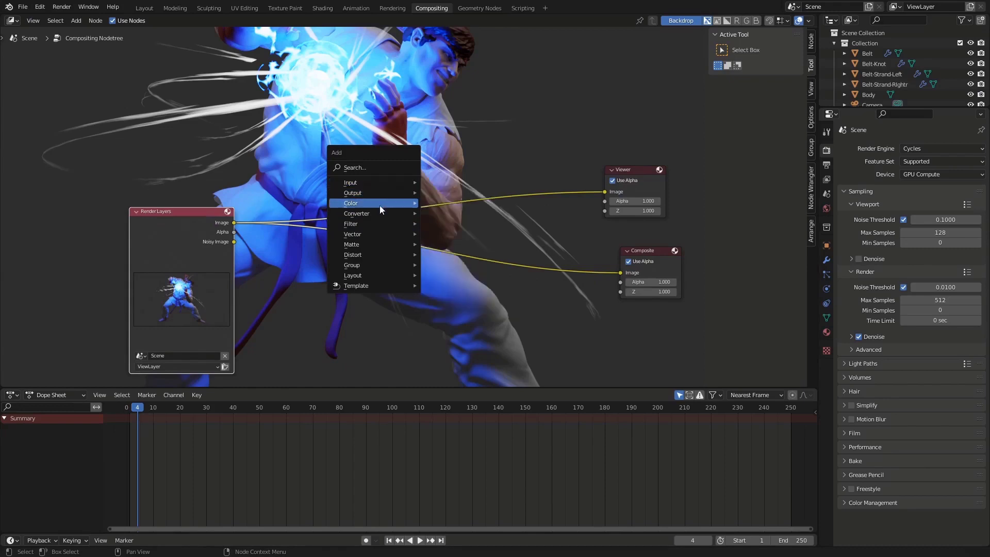
pyautogui.moveTo(379, 216)
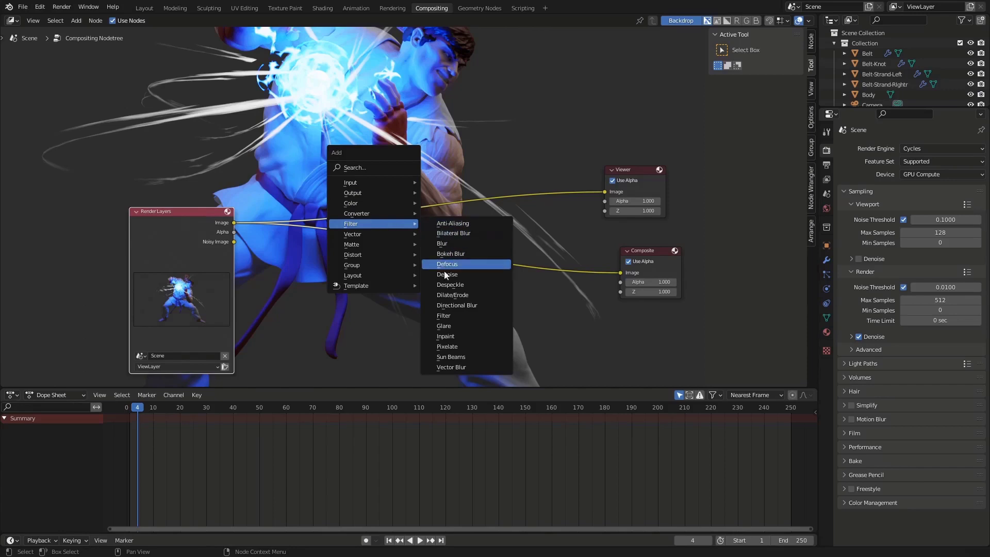
pyautogui.click(446, 326)
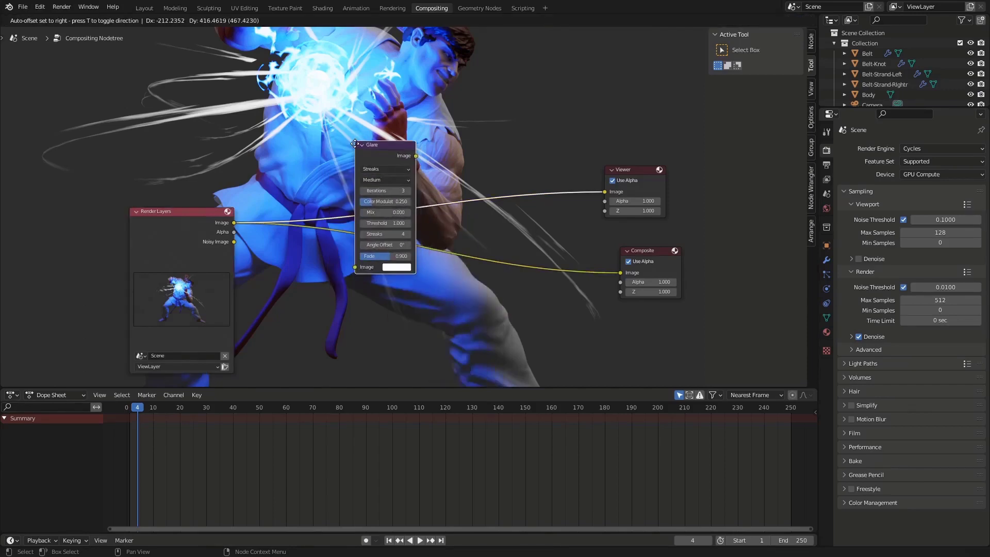
pyautogui.click(354, 151)
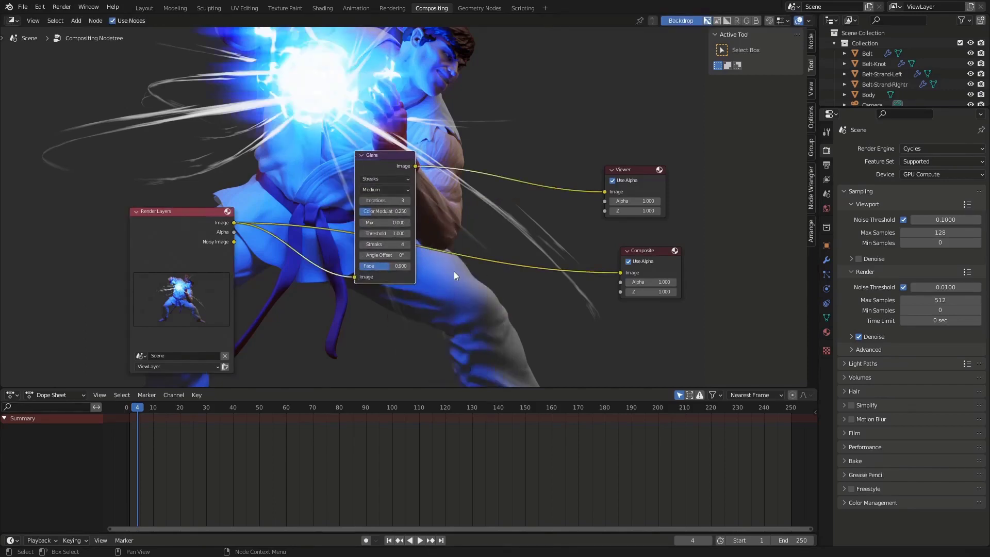
# Connect the Glare node's image output to the Composite node as well and set its glare type to Fog Glow.
pyautogui.moveTo(472, 200); pyautogui.dragTo(459, 216, button='middle')
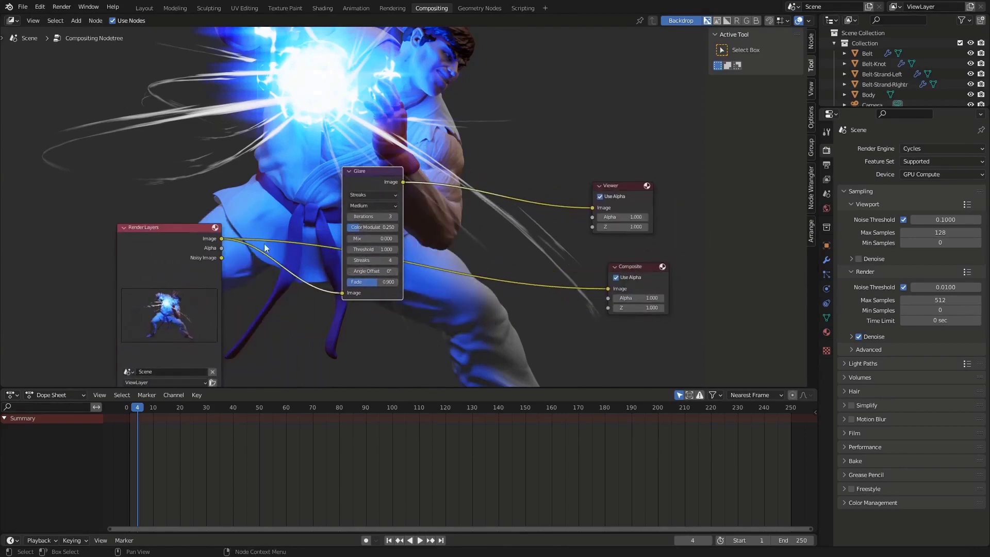
pyautogui.moveTo(403, 182); pyautogui.dragTo(608, 288)
pyautogui.moveTo(459, 230); pyautogui.dragTo(523, 262, button='middle')
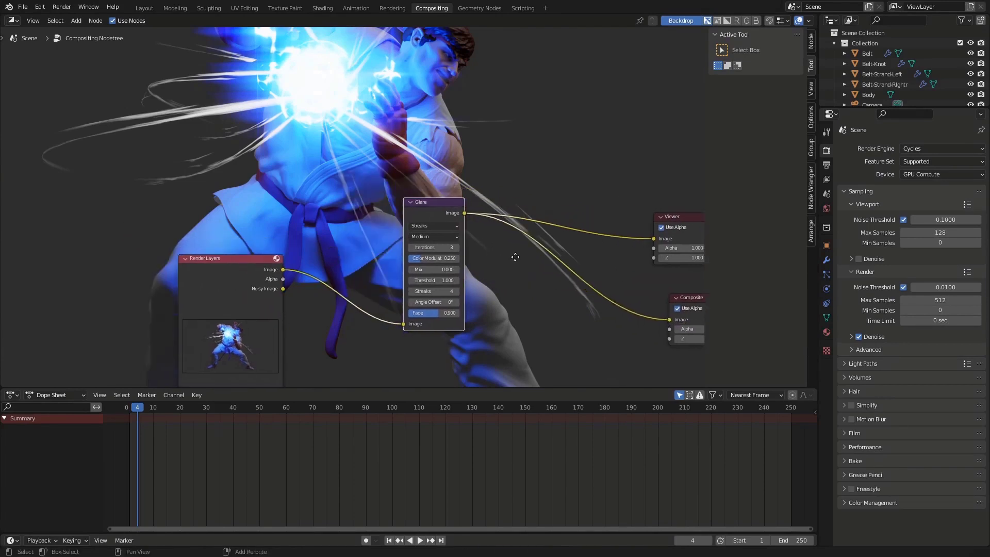
pyautogui.click(432, 227)
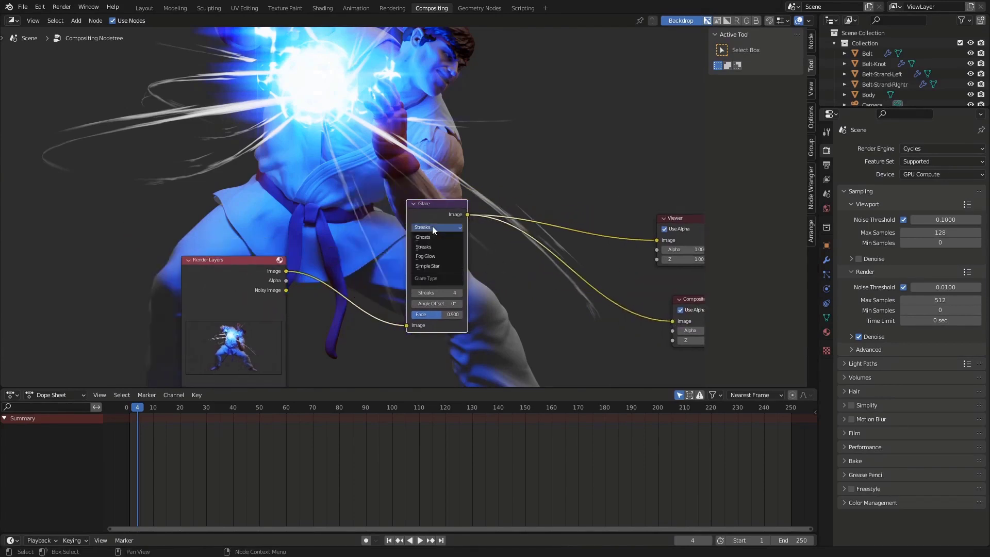
pyautogui.click(431, 258)
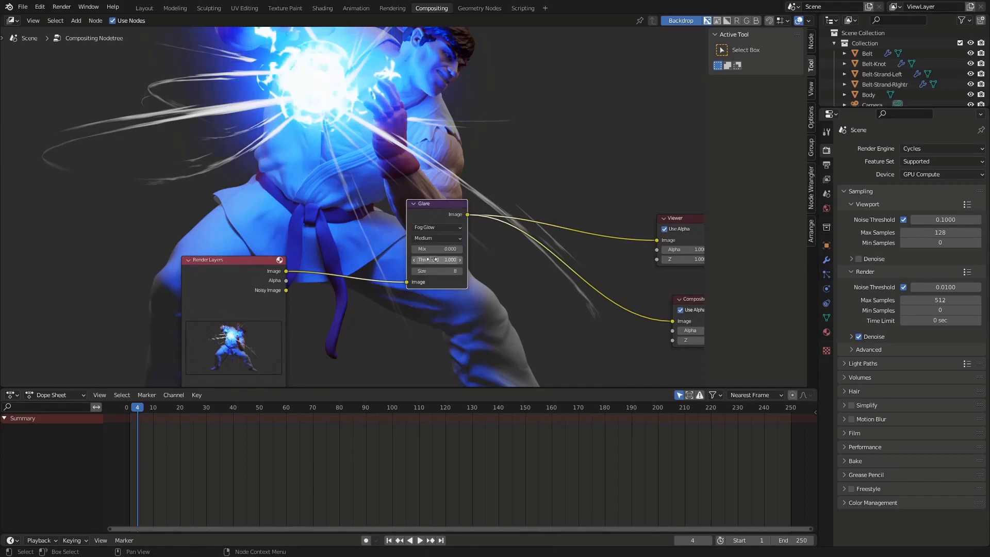
# Try a Mix value of 1 on the Glare node and reset it to 0.
pyautogui.moveTo(427, 248); pyautogui.dragTo(460, 248)
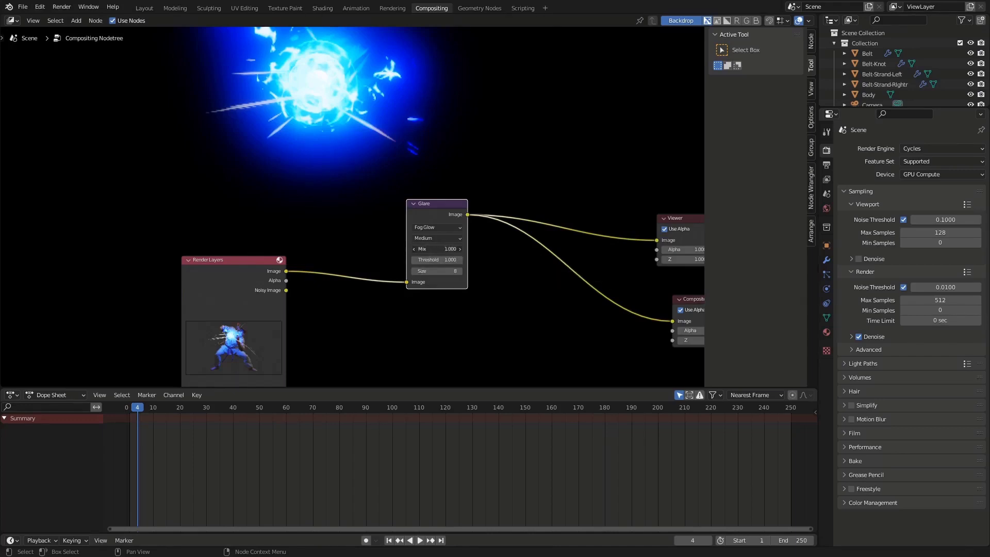
pyautogui.click(428, 249)
pyautogui.write('0')
pyautogui.press('Return')
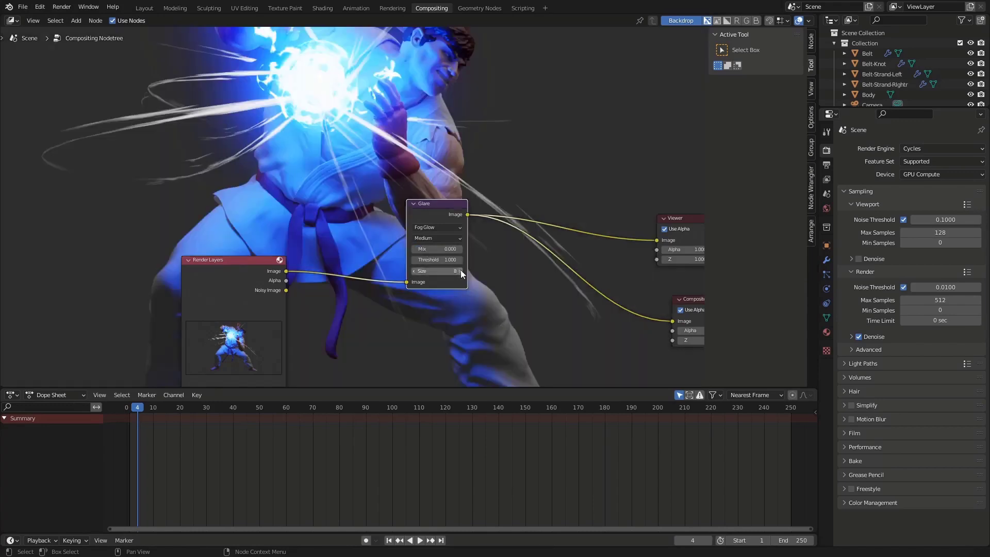
# Set the Size of the Fog Glow glare to 9.
pyautogui.click(459, 271)
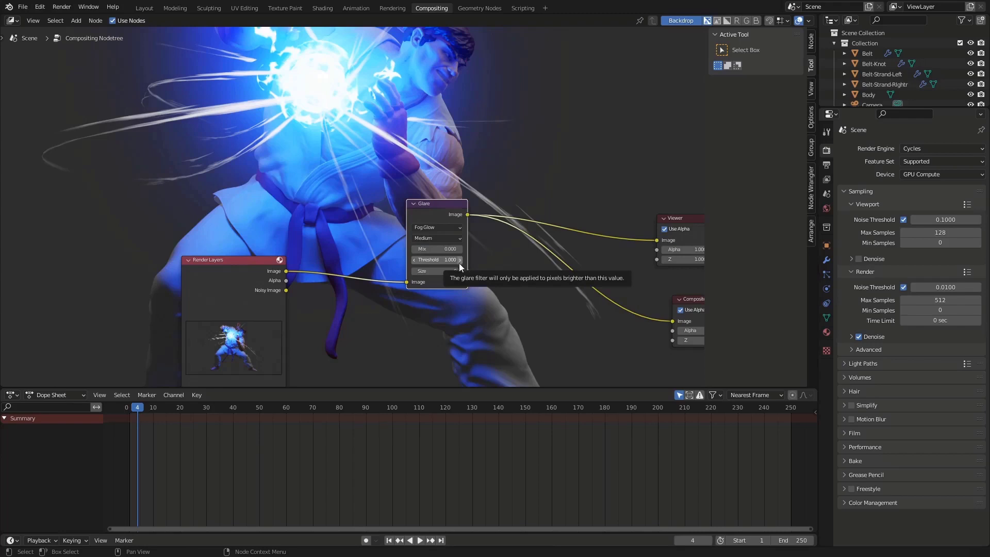
# Try lowering the Glare node's Threshold to 0.3 and 0, and set it back to 1.
pyautogui.click(436, 260)
pyautogui.write('0.3')
pyautogui.press('Return')
pyautogui.press('BackSpace')
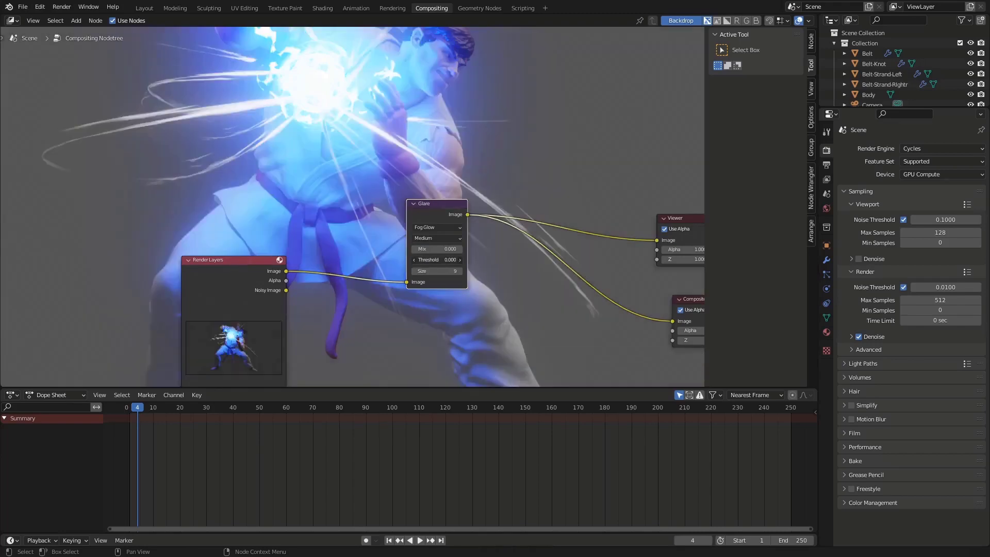
pyautogui.click(436, 260)
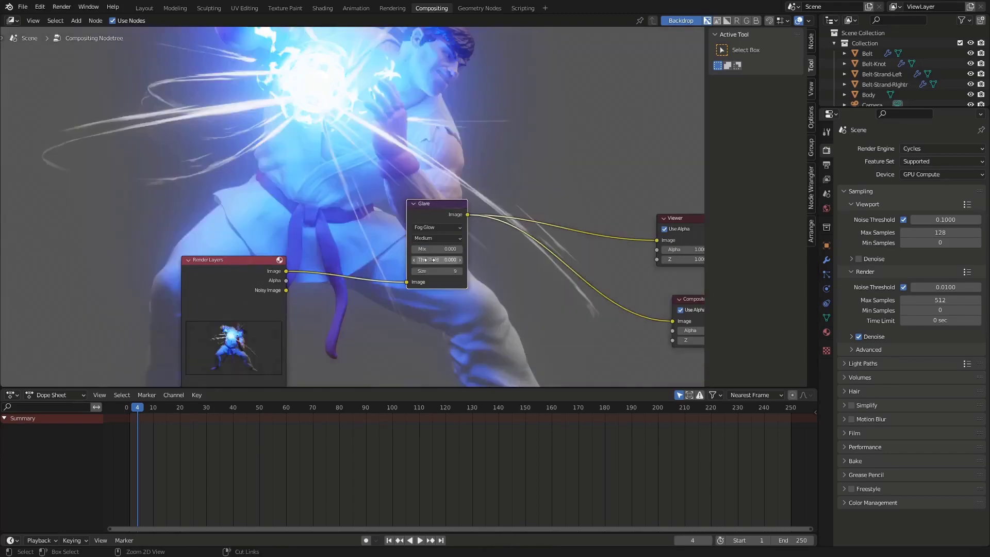
pyautogui.write('1')
pyautogui.press('Return')
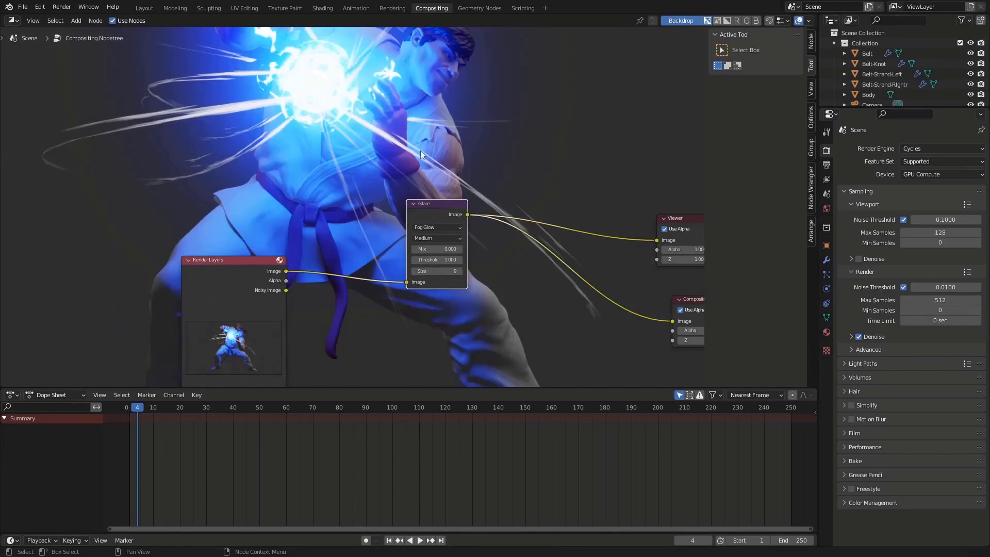
# Compare the glow at Threshold values of 0 and 31.6, and return the Glare Threshold to 1.
pyautogui.press('BackSpace')
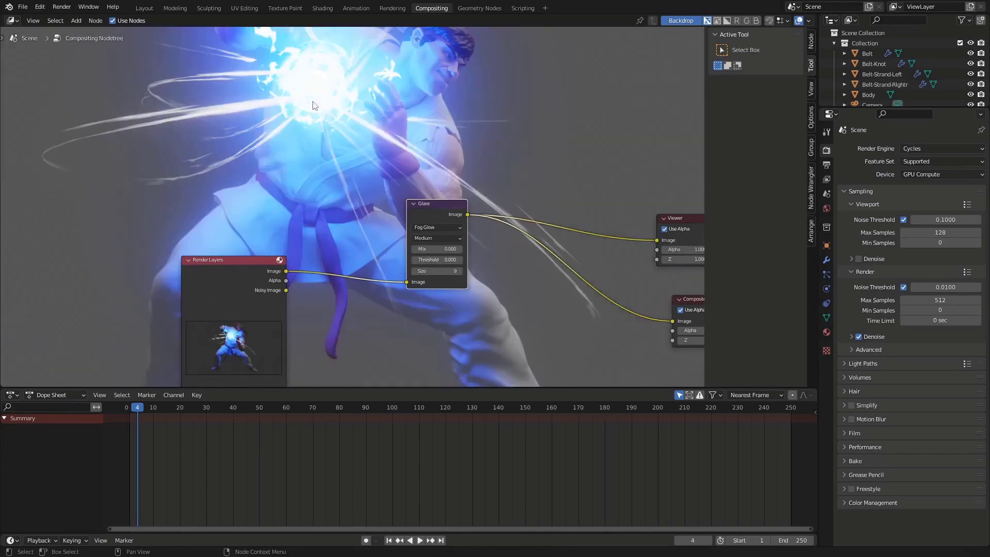
pyautogui.moveTo(435, 260)
pyautogui.mouseDown()
pyautogui.moveTo(490, 259)
pyautogui.moveTo(432, 259)
pyautogui.mouseUp()
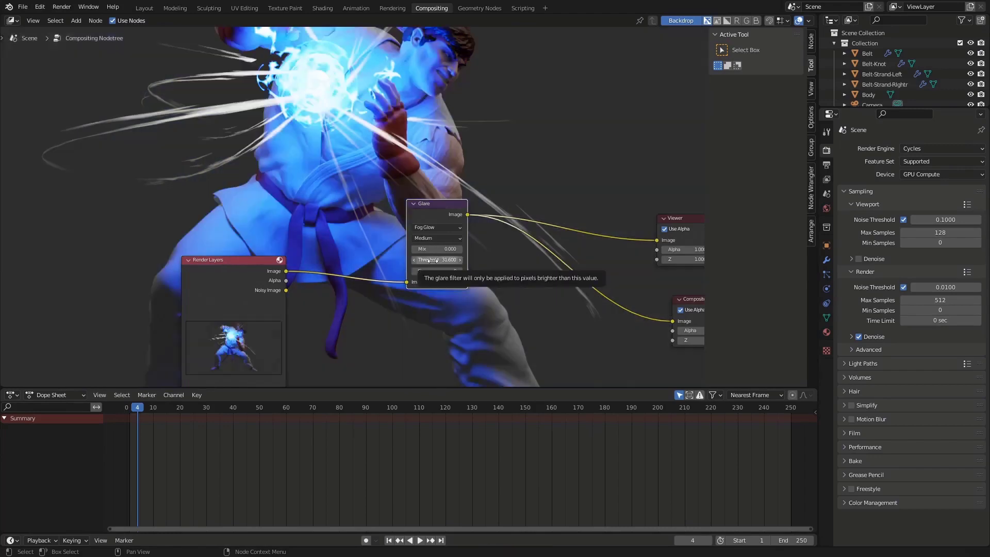
pyautogui.click(432, 260)
pyautogui.write('1')
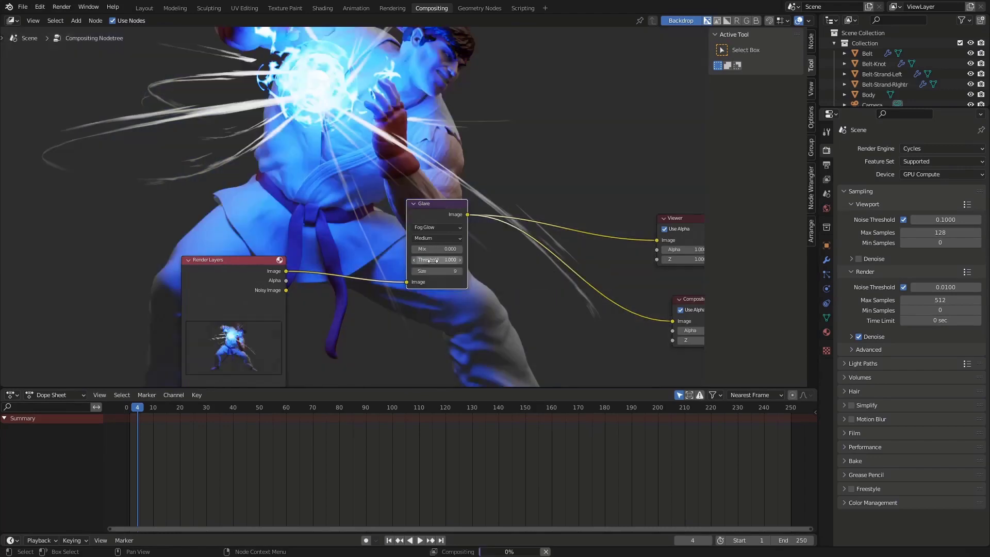
pyautogui.press('Return')
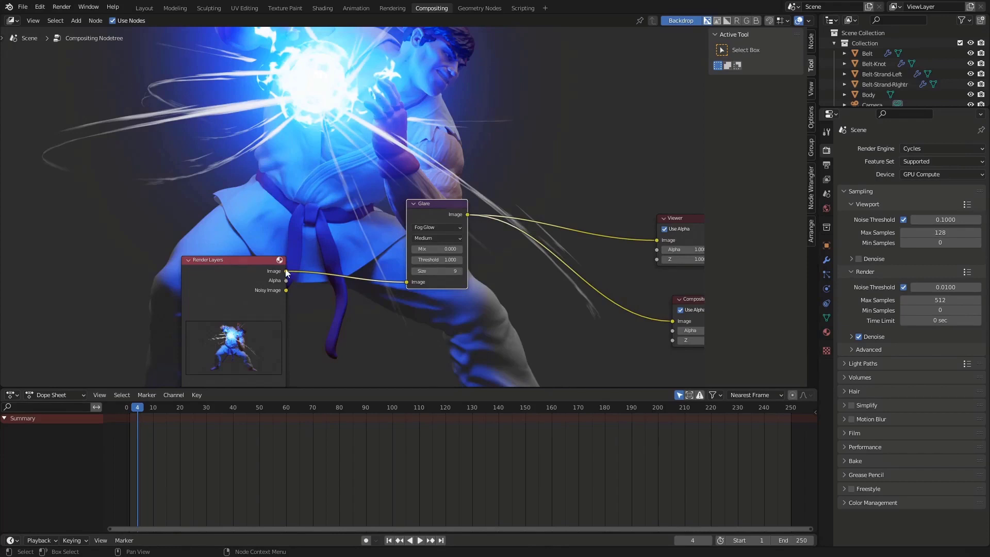
# Link Render Layers directly to the Viewer to compare the image without glare, and reconnect the Glare output to the Viewer.
pyautogui.moveTo(286, 271); pyautogui.dragTo(653, 239)
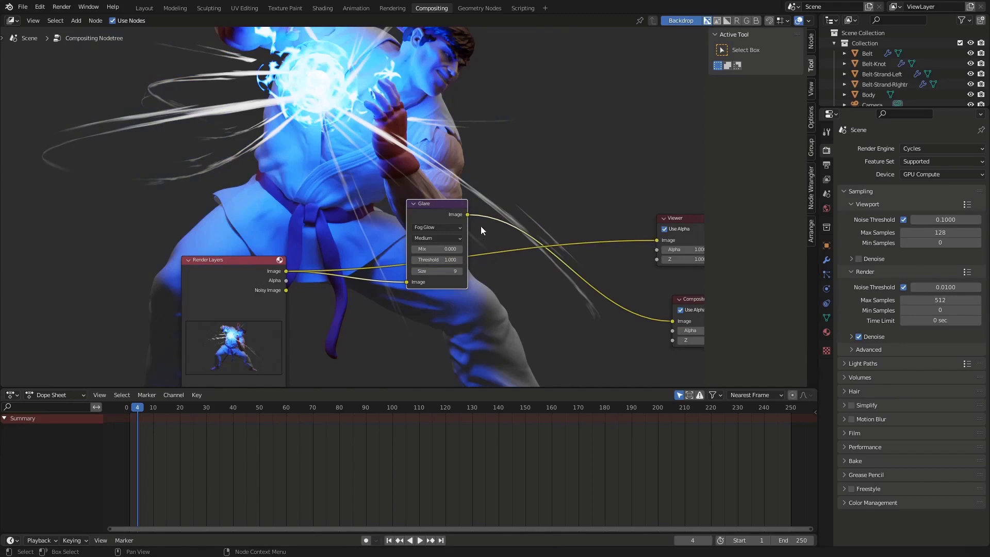
pyautogui.moveTo(466, 214); pyautogui.dragTo(658, 237)
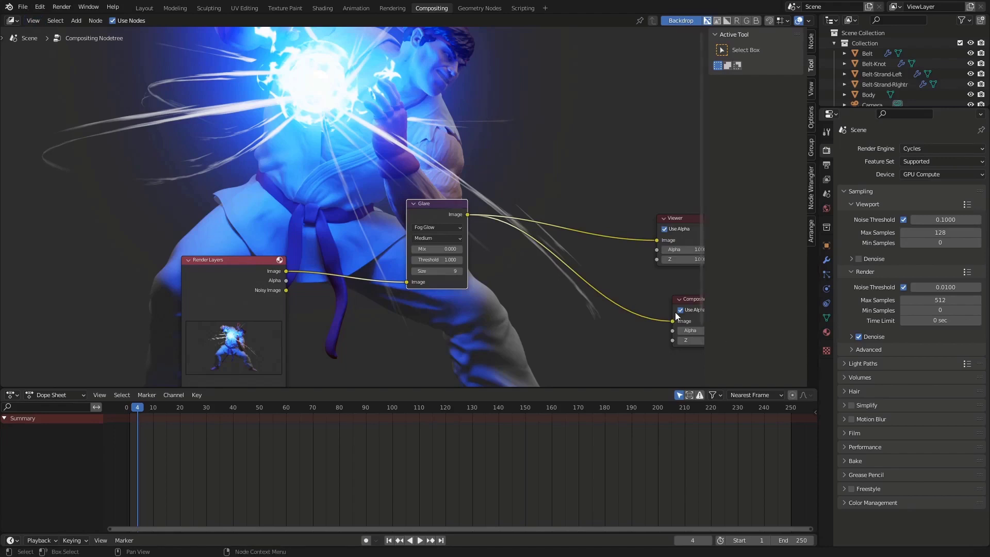
pyautogui.click(36, 22)
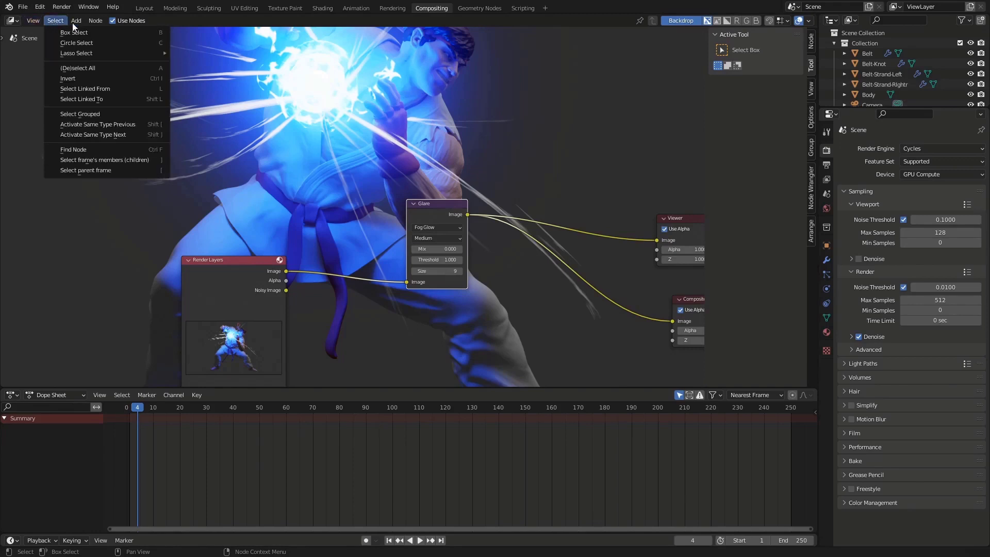
pyautogui.moveTo(93, 23)
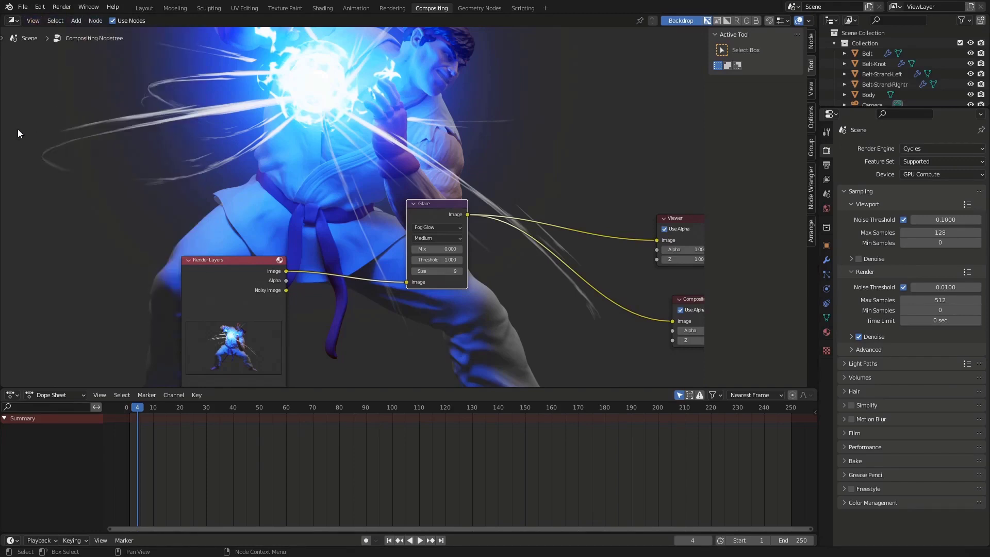
pyautogui.hotkey('alt', 'a')
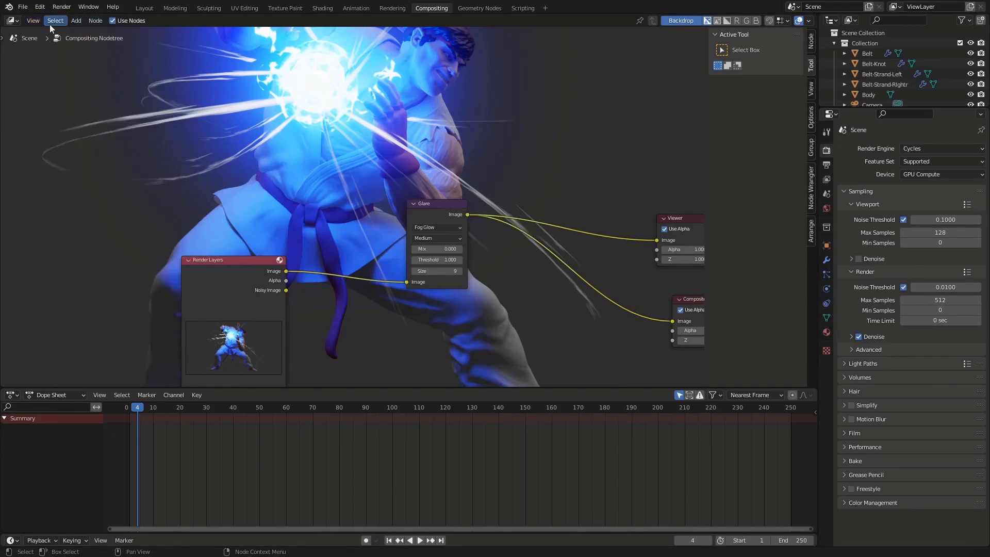
pyautogui.click(41, 8)
# Bring up the render result window and maximize it to examine the whole fighter with the glare applied.
pyautogui.hotkey('alt', 'Tab')
pyautogui.click(421, 300)
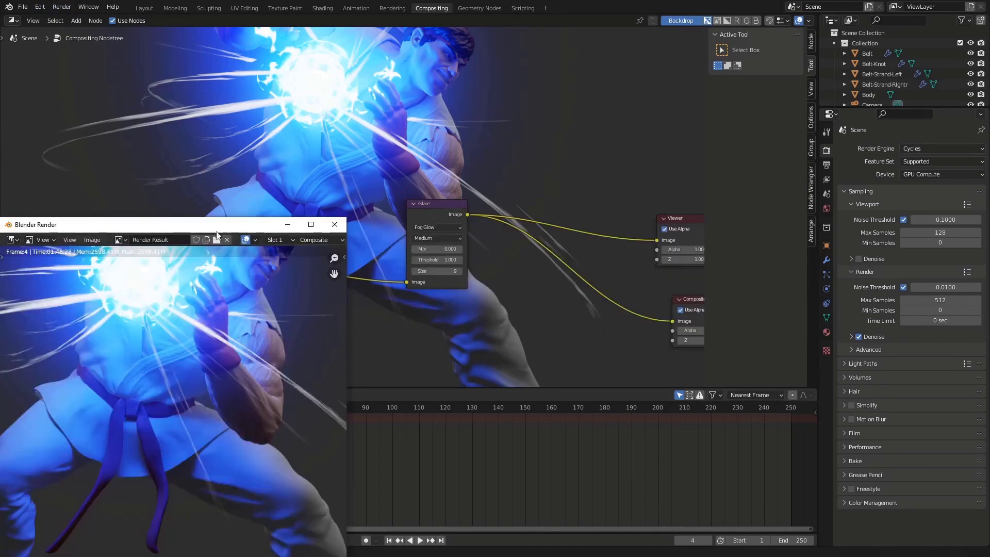
pyautogui.moveTo(216, 235); pyautogui.dragTo(497, 129)
pyautogui.moveTo(473, 220); pyautogui.dragTo(469, 341, button='middle')
pyautogui.doubleClick(531, 122)
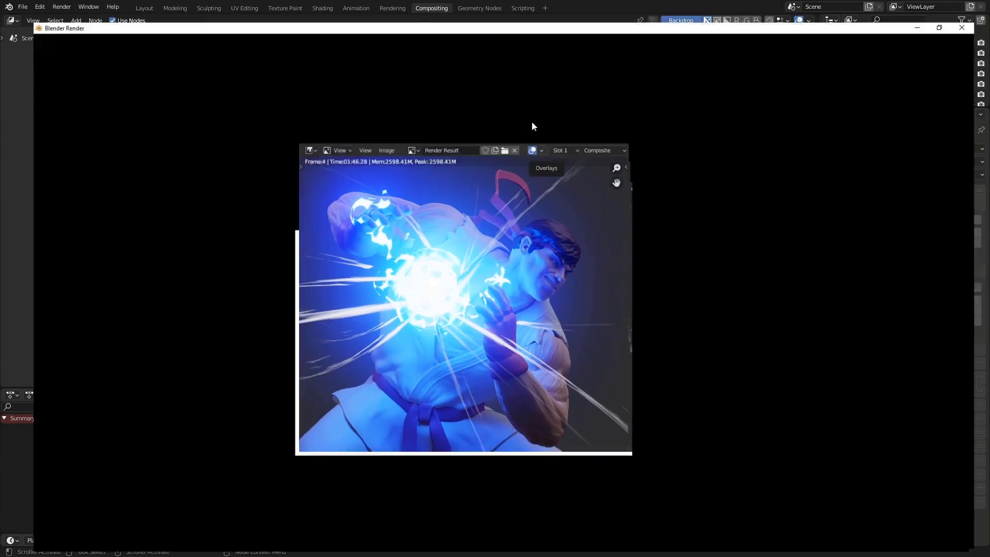
pyautogui.moveTo(552, 228); pyautogui.dragTo(517, 161, button='middle')
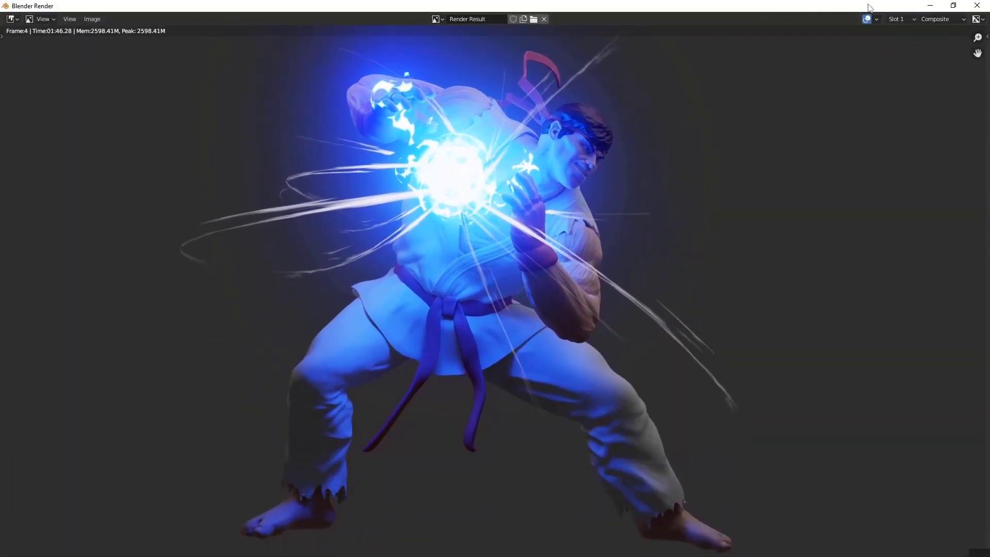
# Restore the render window to its smaller size and return to the compositing node tree.
pyautogui.moveTo(870, 9); pyautogui.dragTo(369, 40)
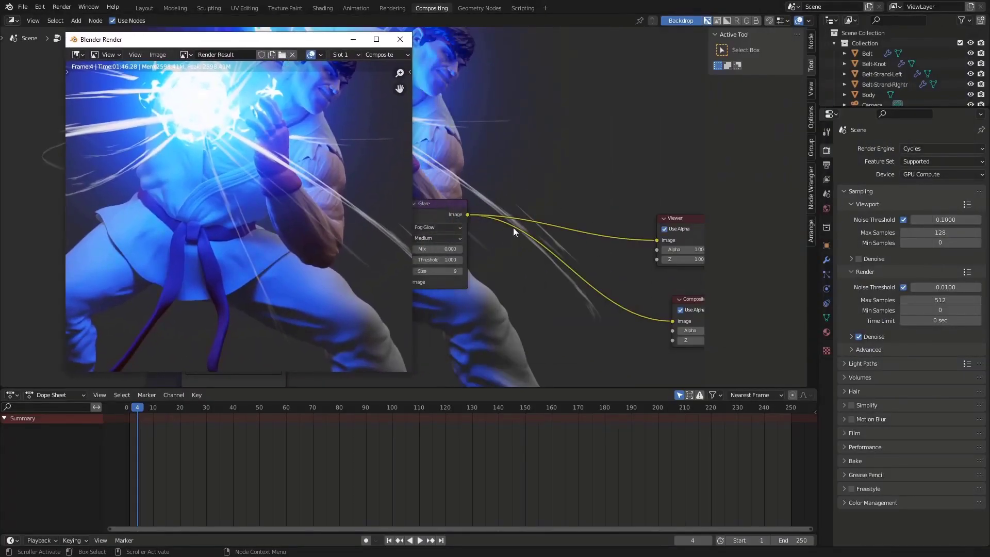
pyautogui.click(562, 190)
pyautogui.moveTo(573, 231); pyautogui.dragTo(592, 233, button='middle')
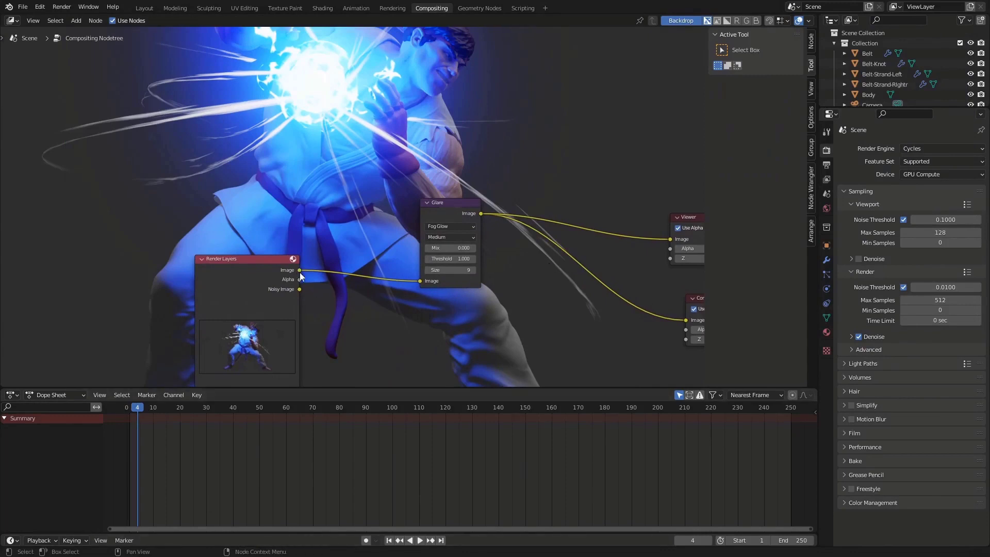
# Link Render Layers directly to the Composite node, examine the render result without glare, and reconnect the Glare output to Composite.
pyautogui.moveTo(299, 271); pyautogui.dragTo(673, 320)
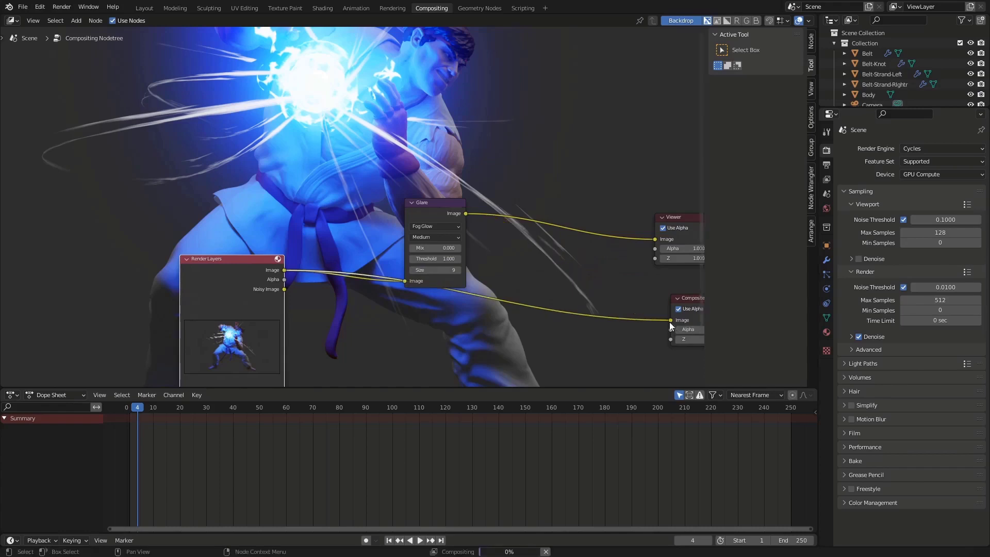
pyautogui.hotkey('alt', 'Tab')
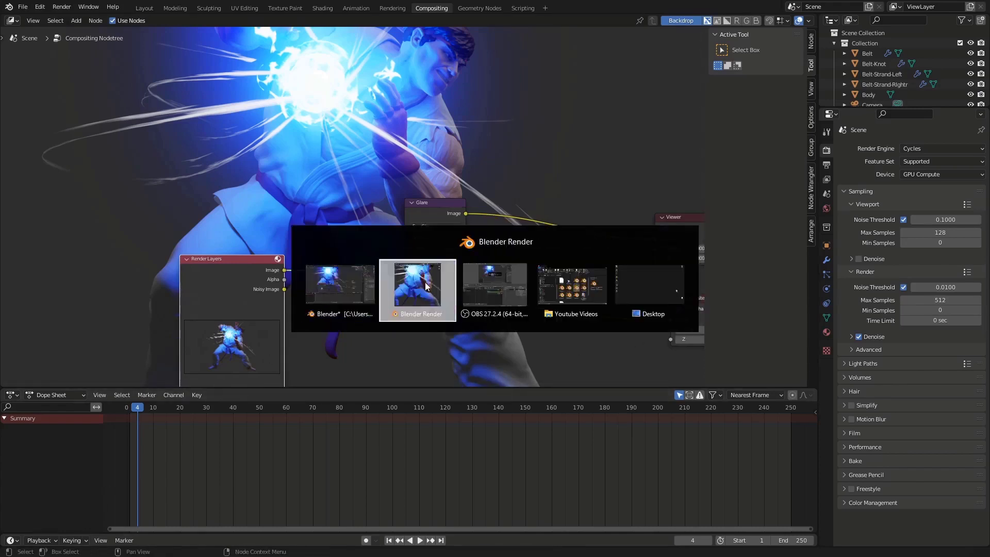
pyautogui.moveTo(268, 192); pyautogui.dragTo(260, 244, button='middle')
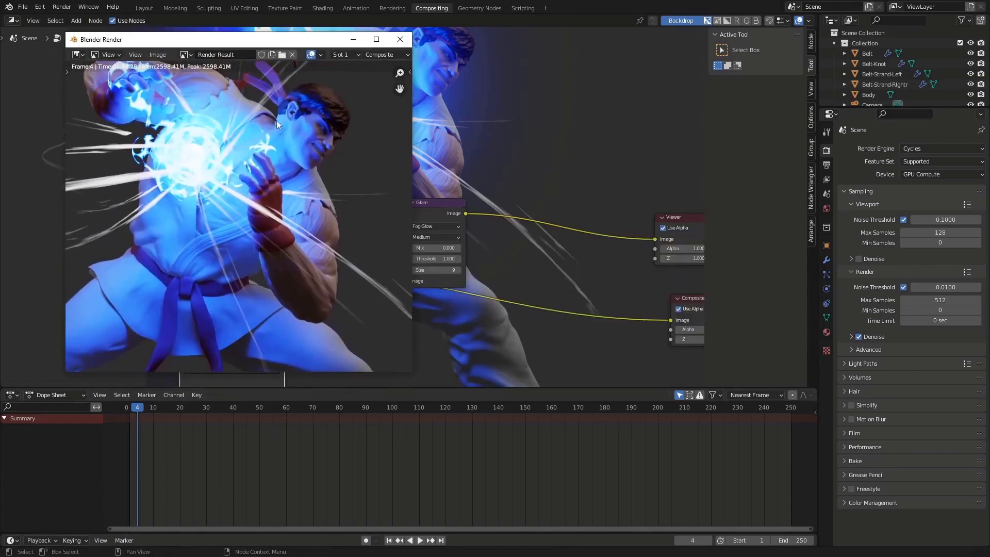
pyautogui.moveTo(287, 45); pyautogui.dragTo(792, 152)
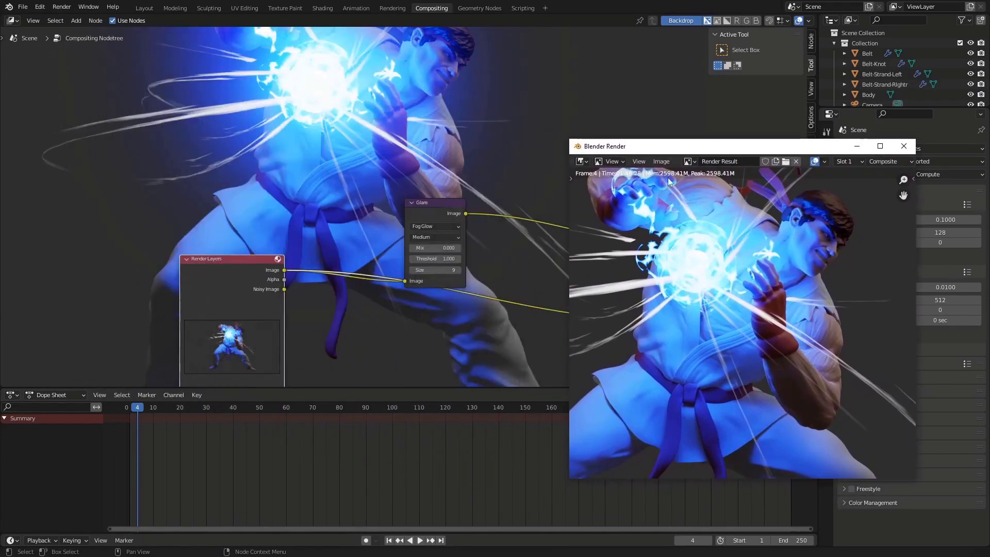
pyautogui.moveTo(753, 146); pyautogui.dragTo(755, 254)
pyautogui.moveTo(758, 312); pyautogui.dragTo(902, 137)
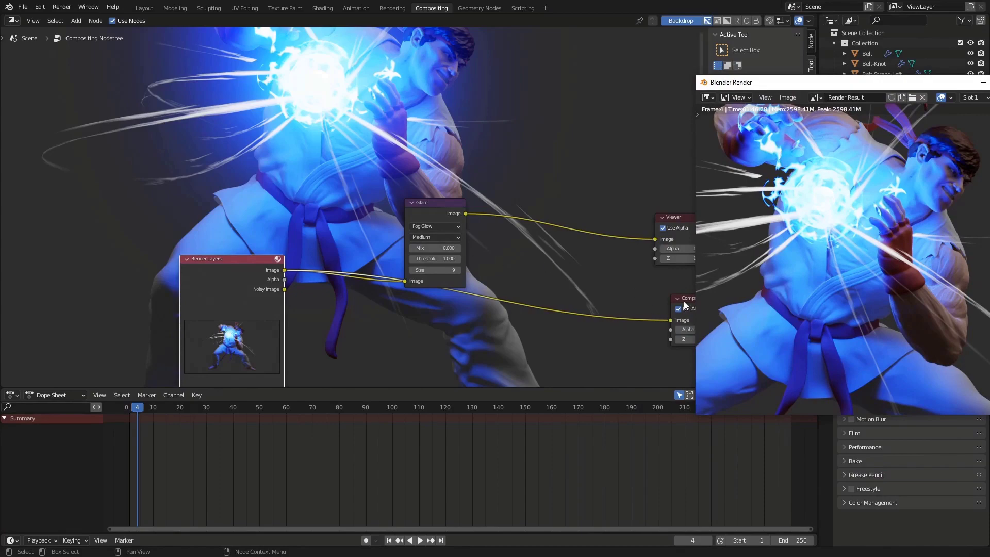
pyautogui.doubleClick(841, 83)
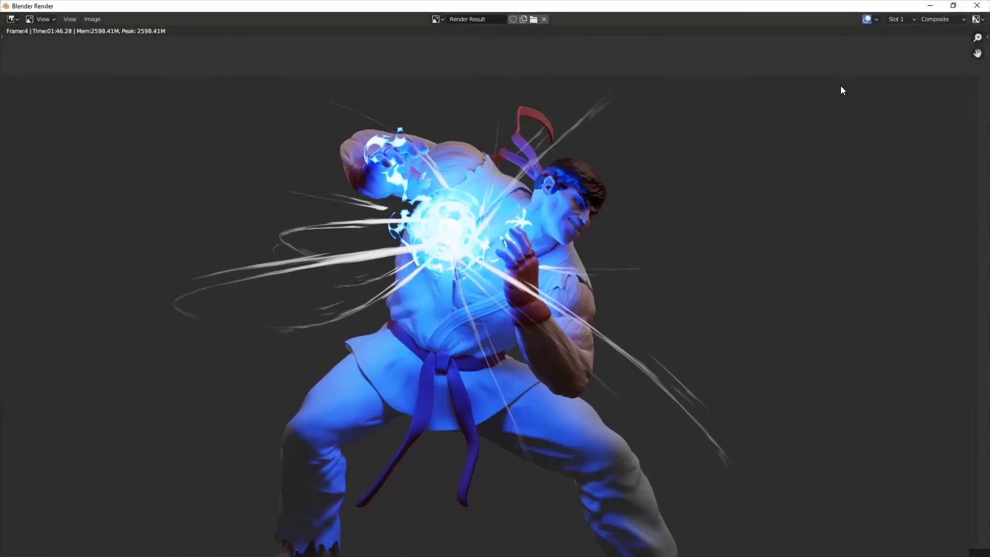
pyautogui.doubleClick(670, 6)
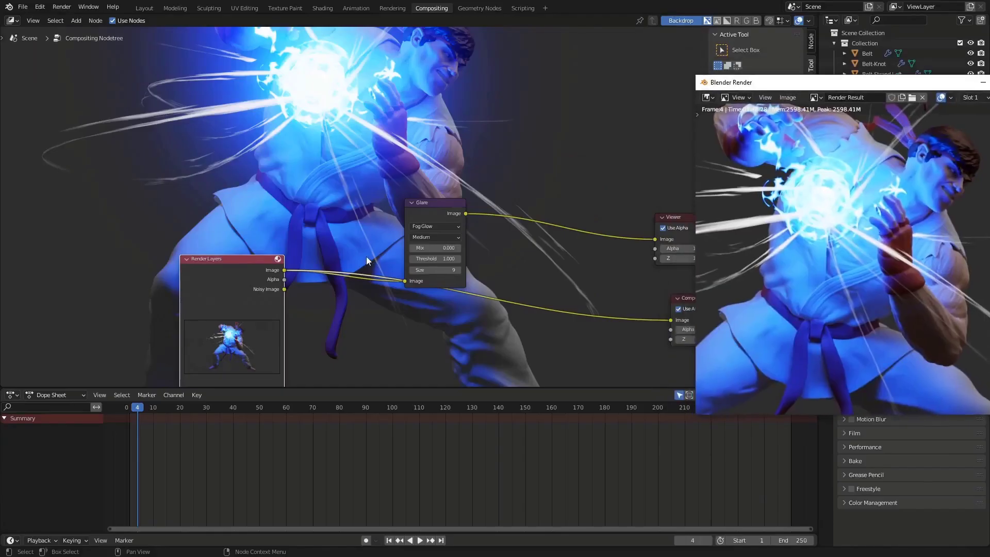
pyautogui.moveTo(466, 212); pyautogui.dragTo(670, 320)
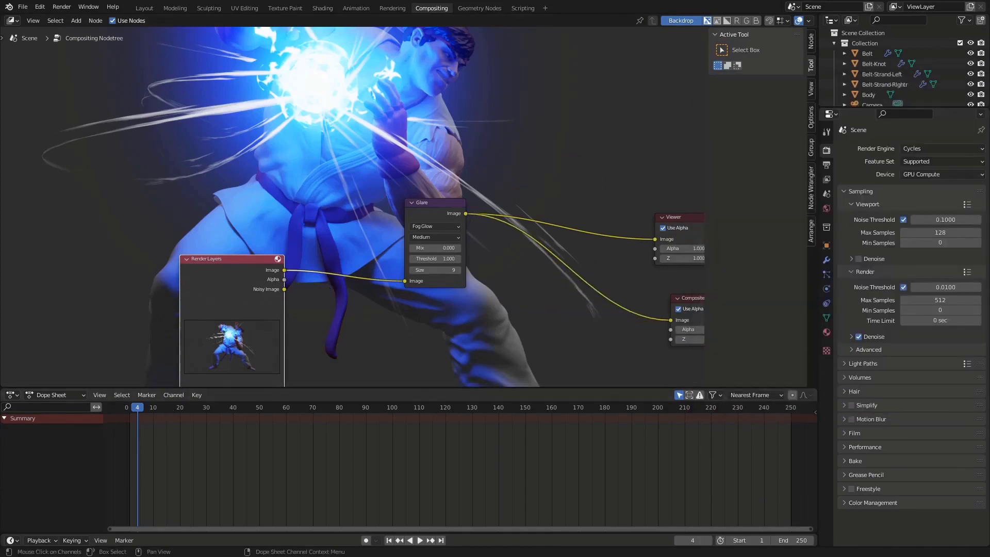
# Save the full render result with the glare to the Desktop as a PNG image named Ryu Hadouken.
pyautogui.hotkey('alt', 'Tab')
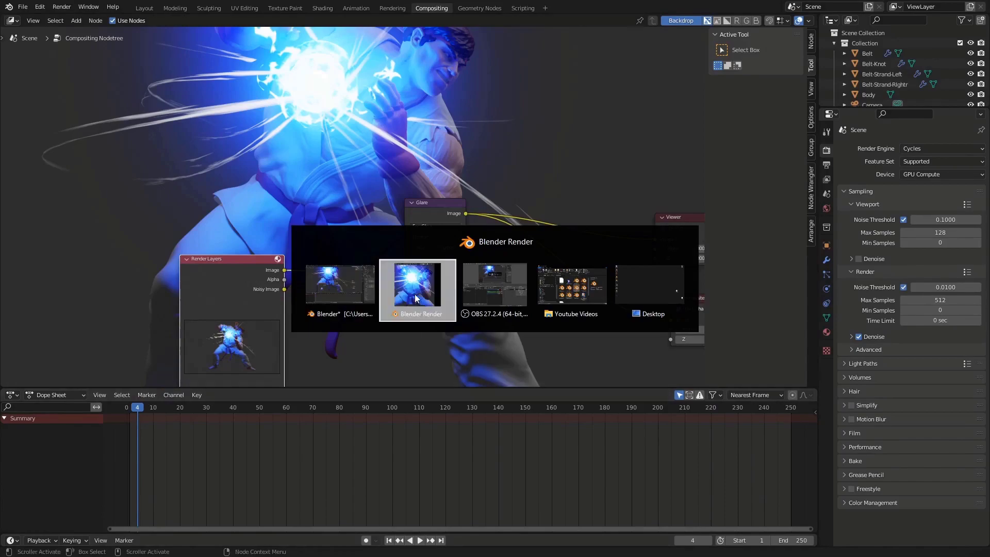
pyautogui.moveTo(830, 86); pyautogui.dragTo(155, 2)
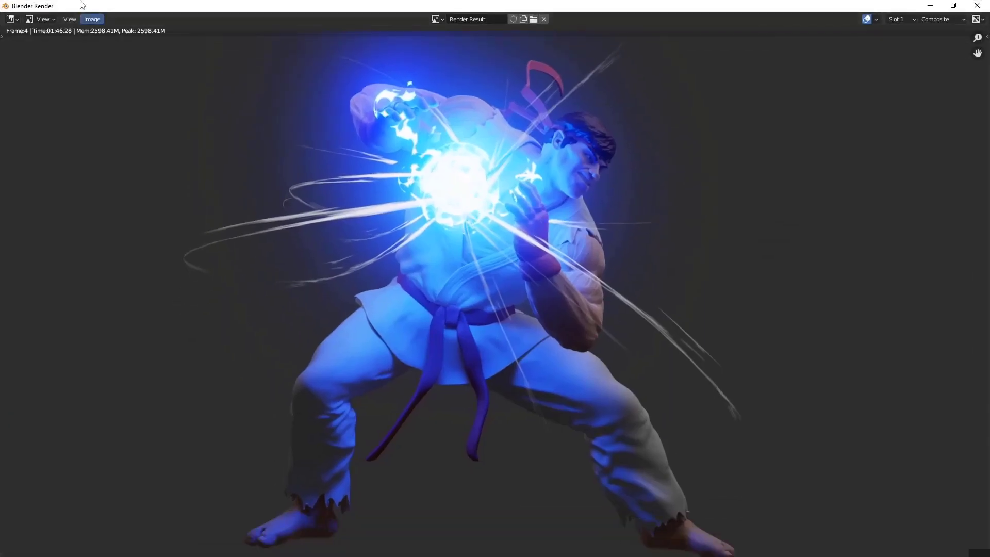
pyautogui.click(93, 20)
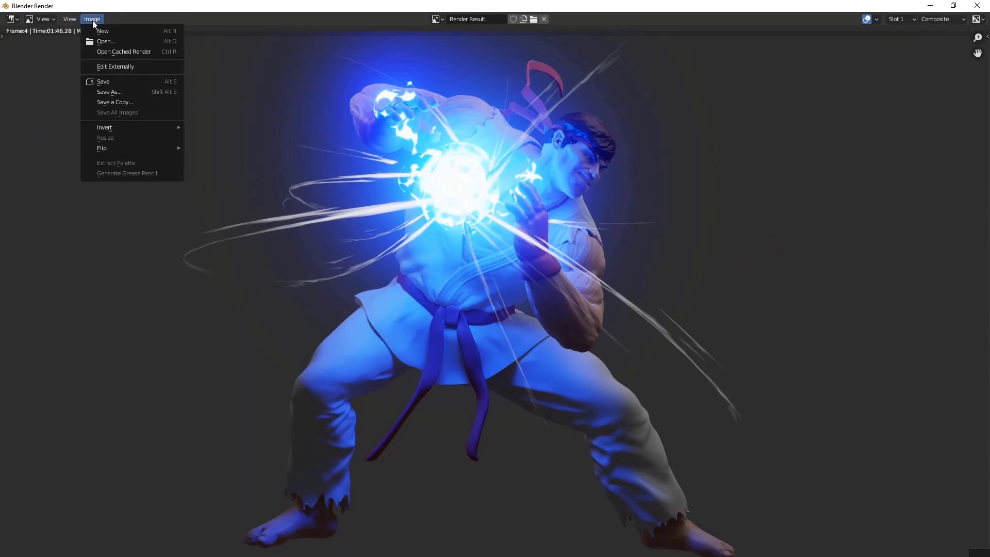
pyautogui.click(108, 92)
pyautogui.click(138, 528)
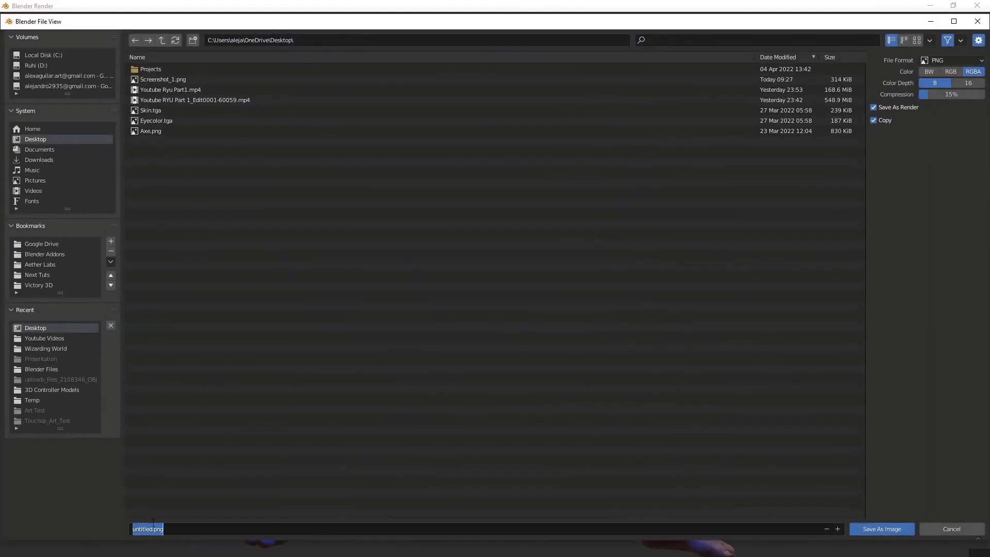
pyautogui.write('Ryu Hadouken')
pyautogui.press('Return')
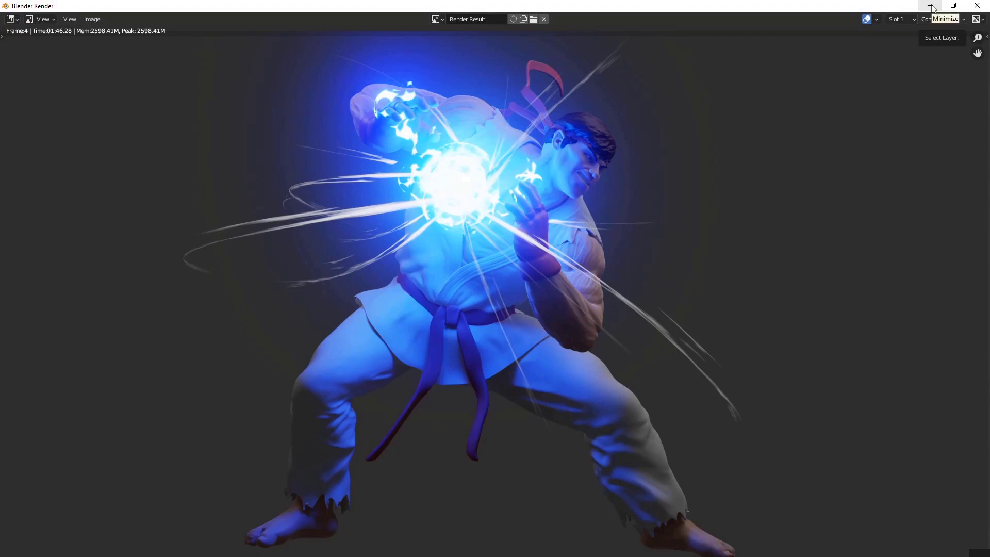
# Switch to File Explorer, find the saved Ryu Hadouken image in the Desktop folder and open it in Photos.
pyautogui.press('super')
pyautogui.click(39, 547)
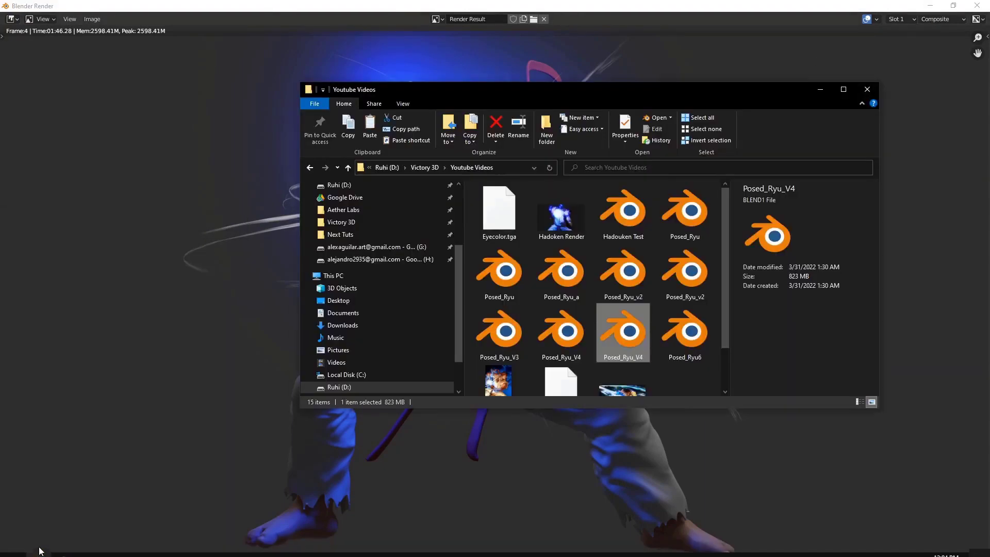
pyautogui.scroll(-1, 559, 265)
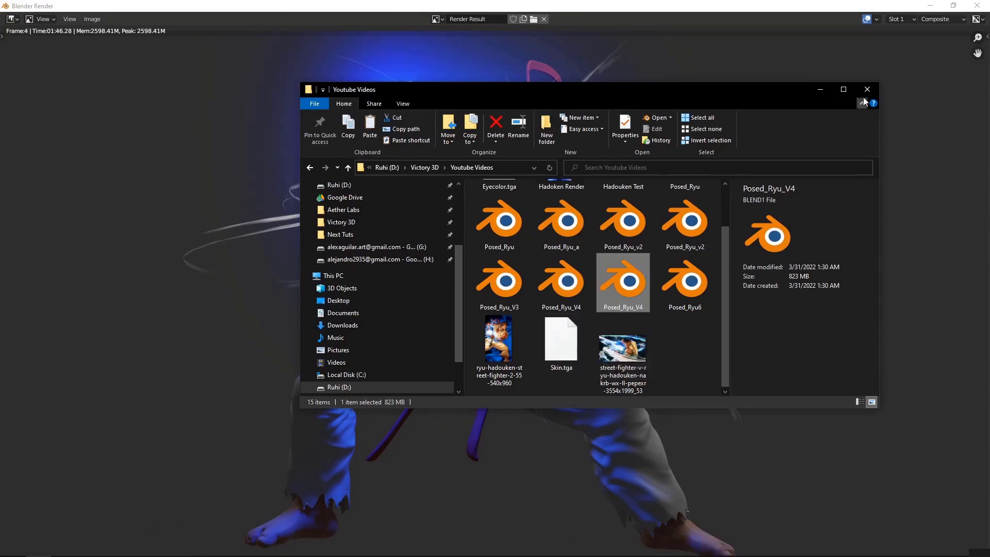
pyautogui.scroll(1, 634, 258)
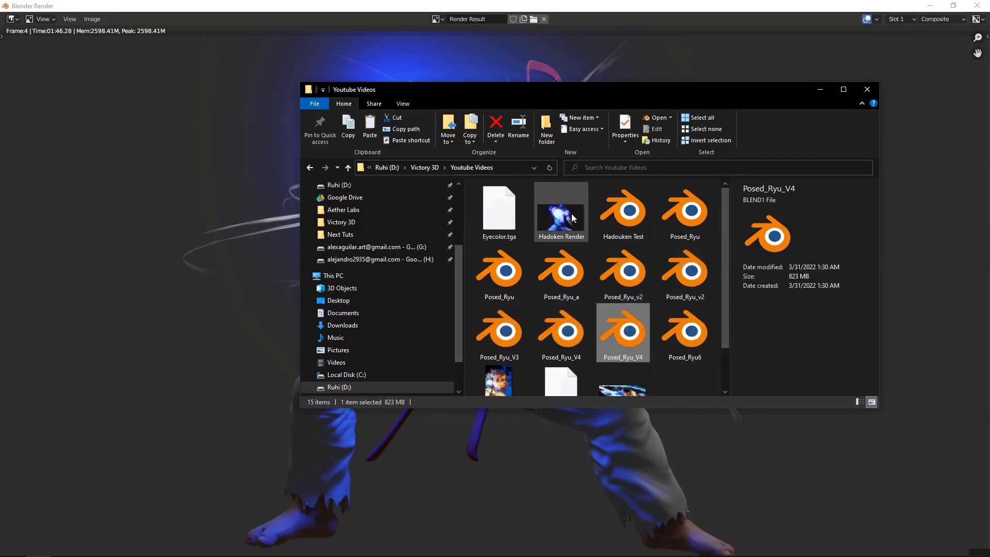
pyautogui.click(334, 300)
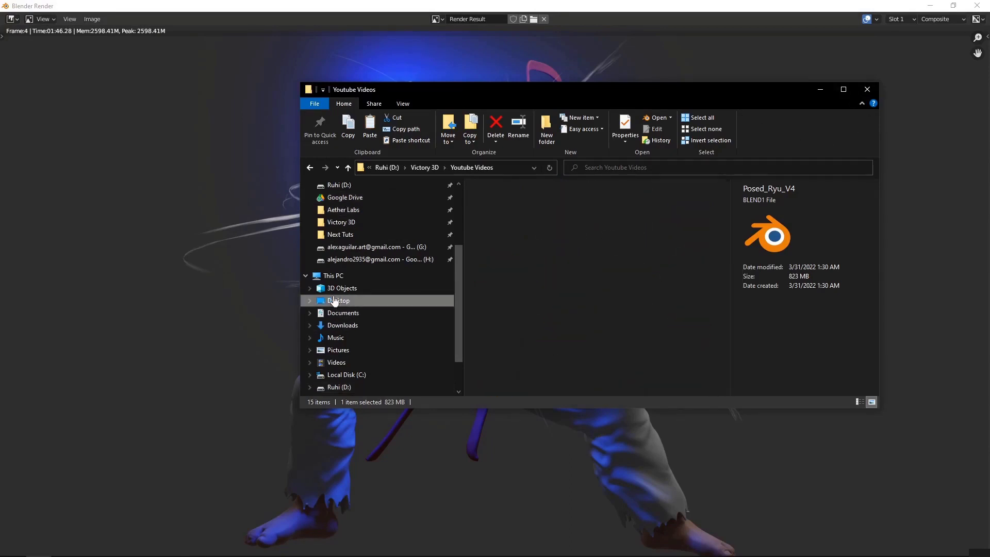
pyautogui.click(571, 278)
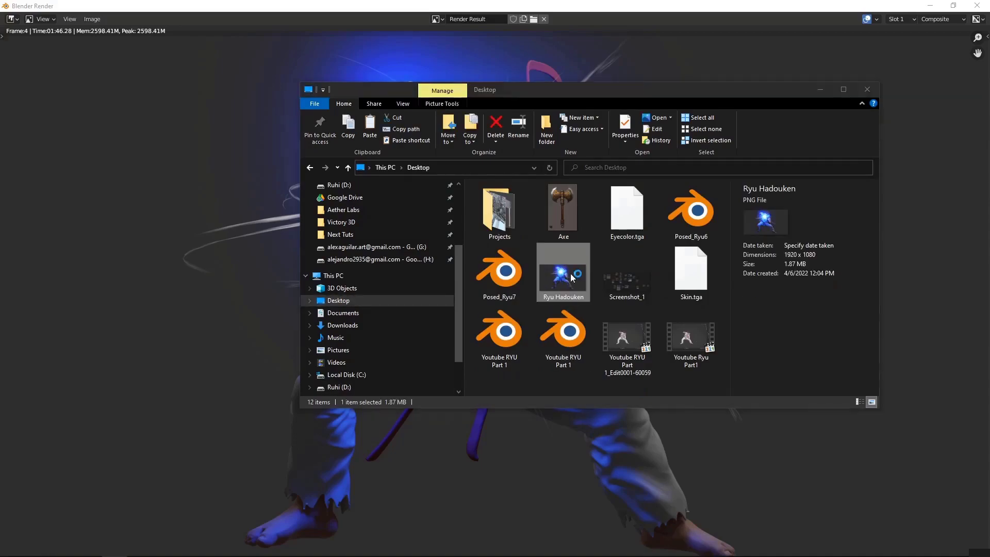
pyautogui.doubleClick(570, 276)
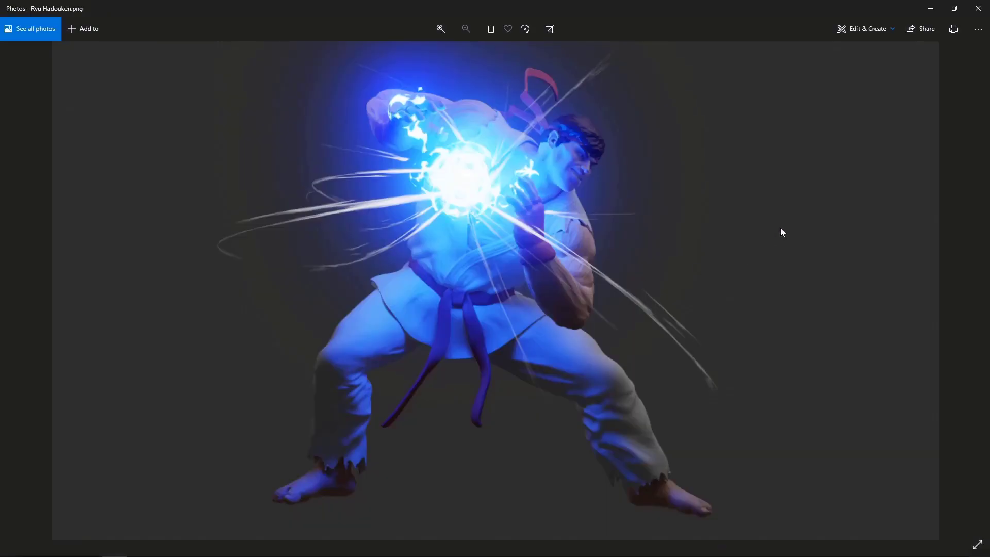